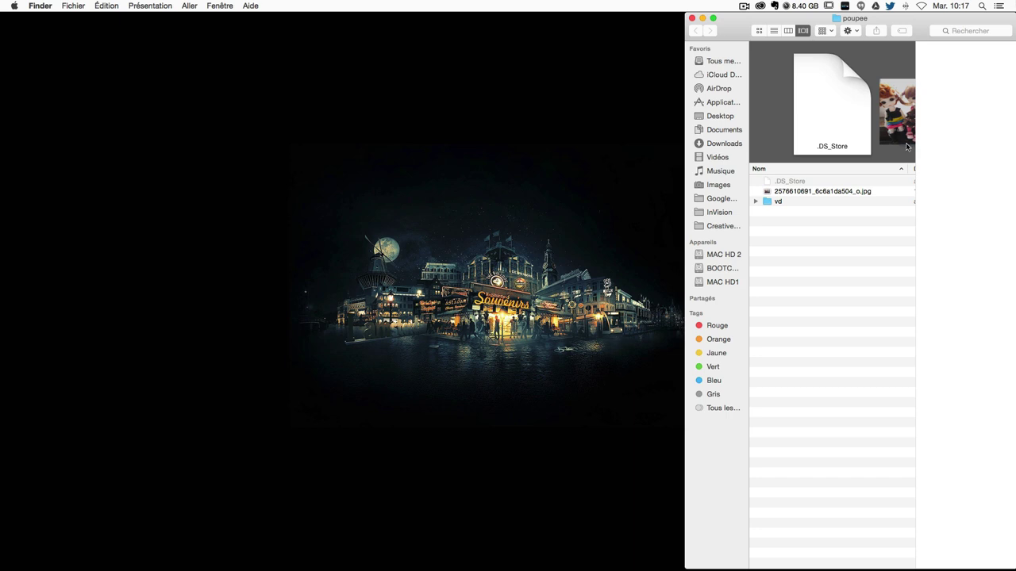
left_click(833, 191)
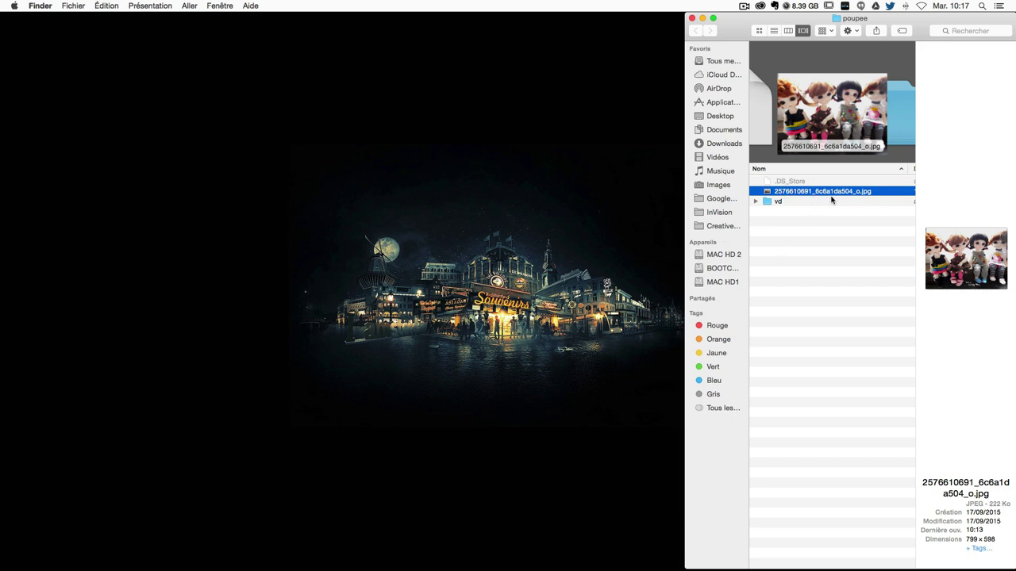
double_click(792, 192)
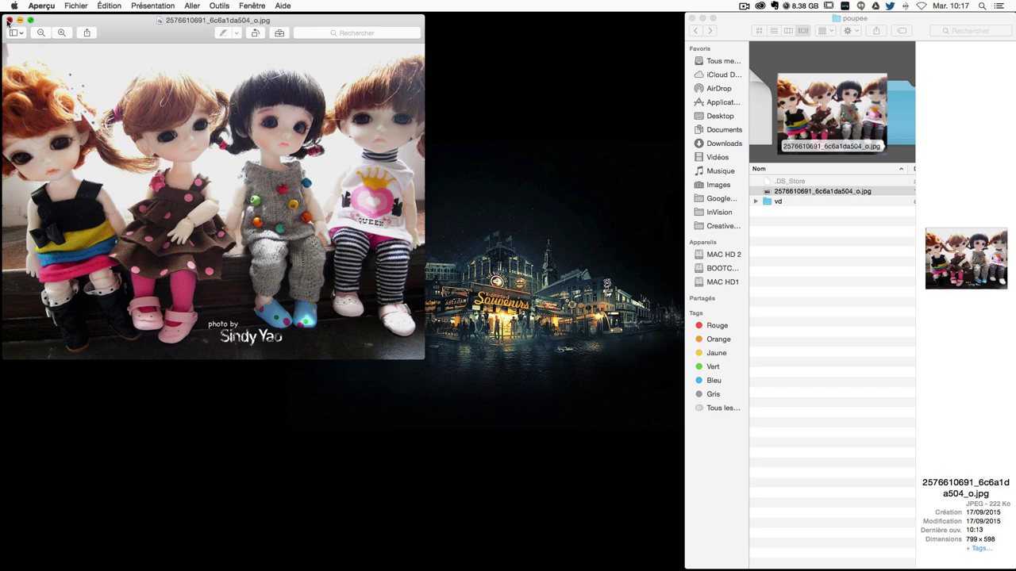
left_click(9, 20)
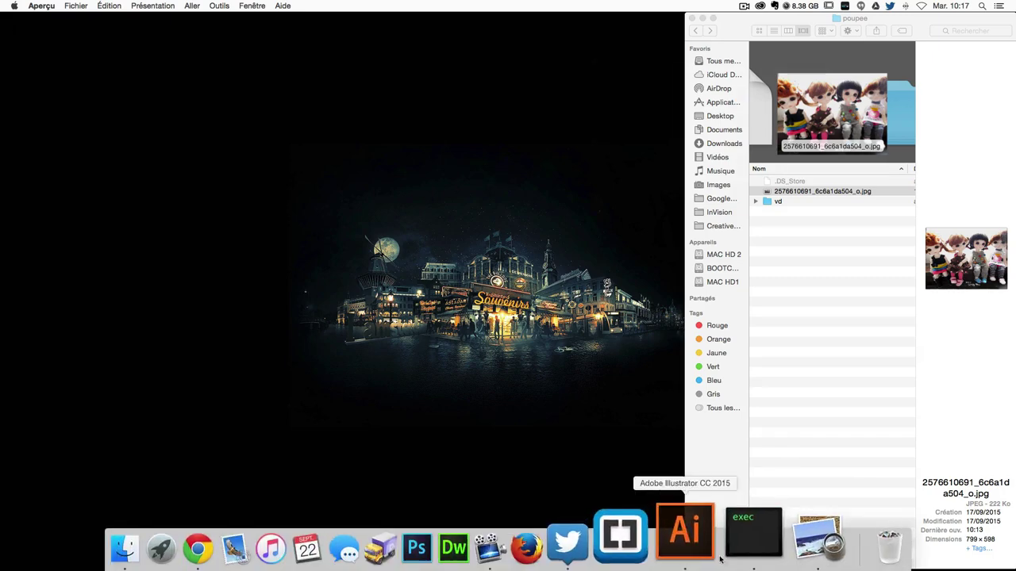
Create a new A4 landscape Illustrator document, 297 × 210 mm.
left_click(695, 525)
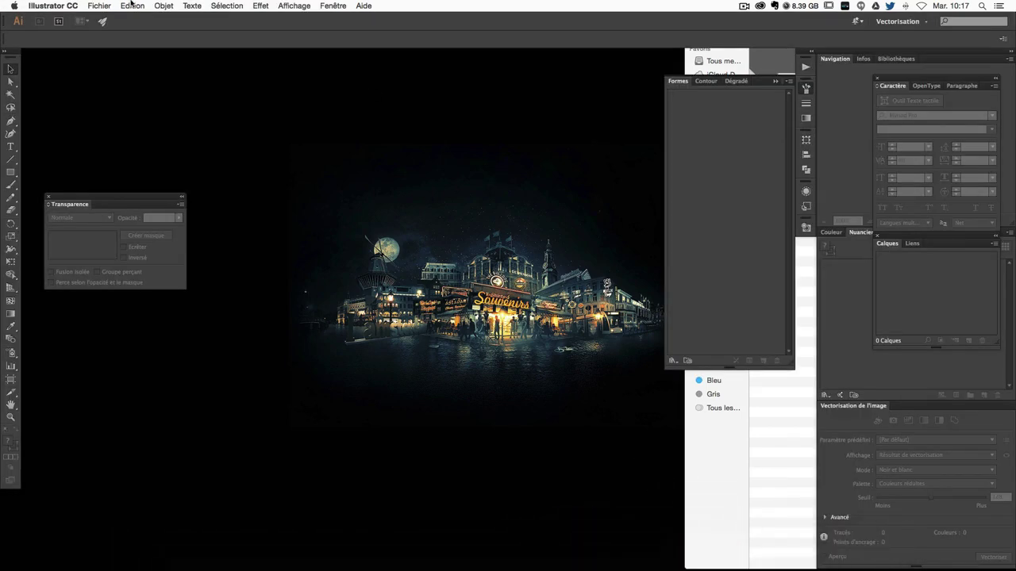
left_click(103, 6)
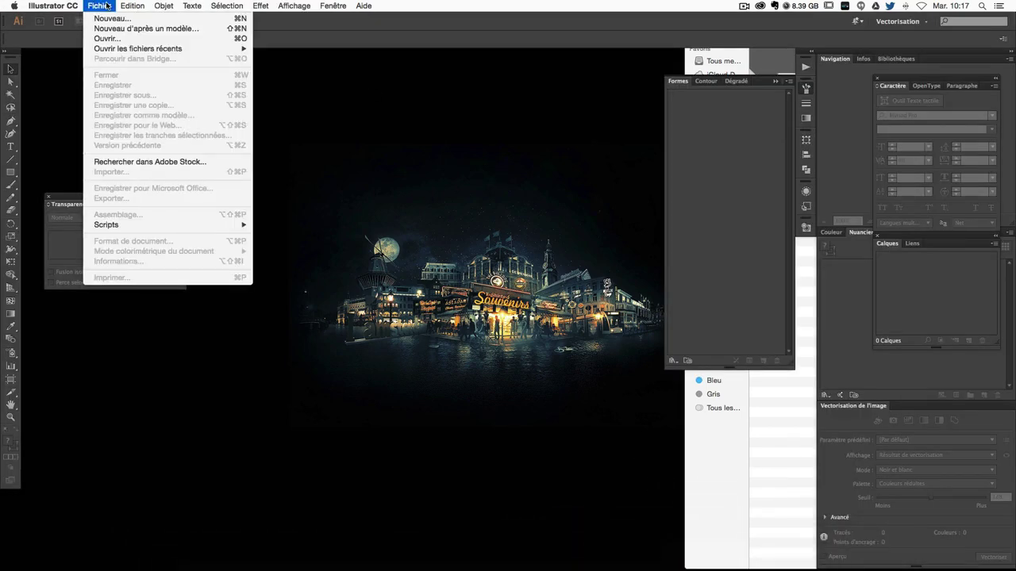
left_click(114, 17)
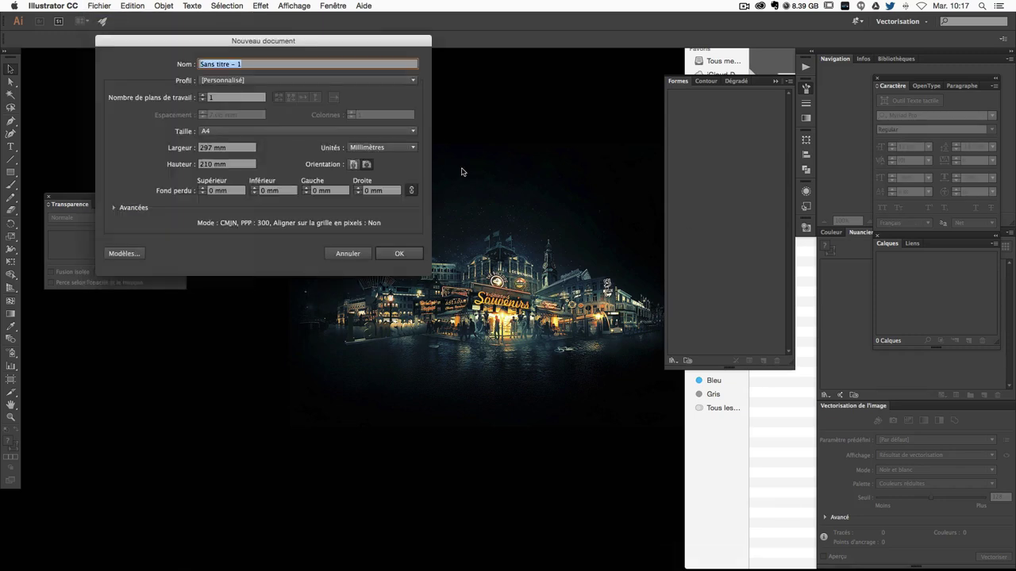
left_click(215, 148)
double_click(214, 147)
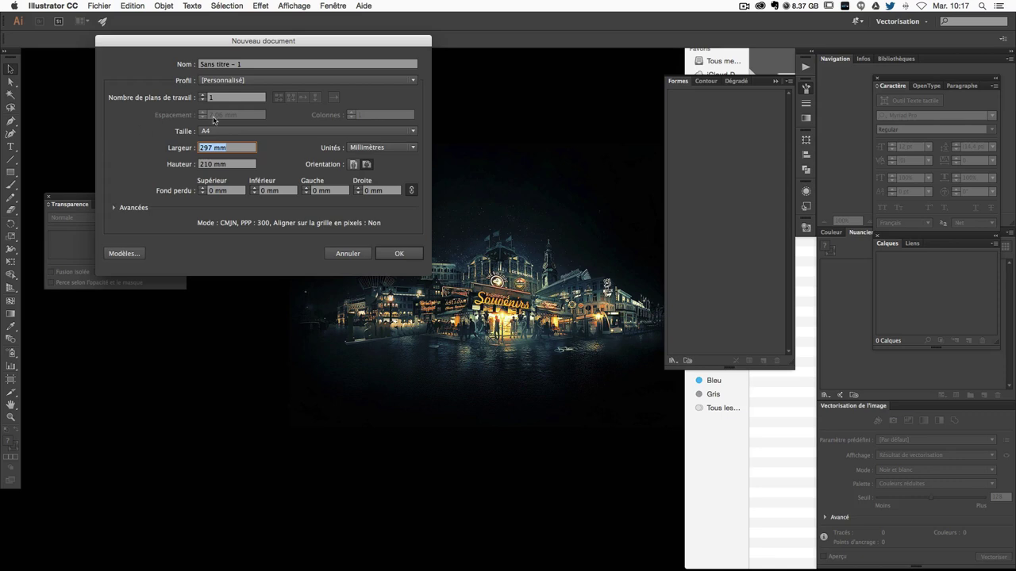
left_click(227, 147)
left_click(353, 166)
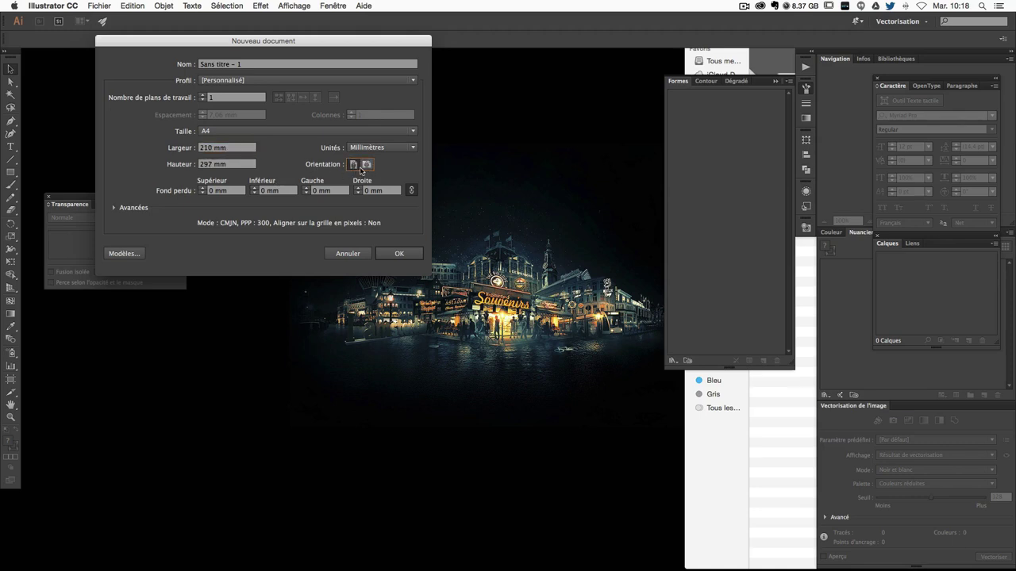
left_click(366, 166)
left_click(399, 254)
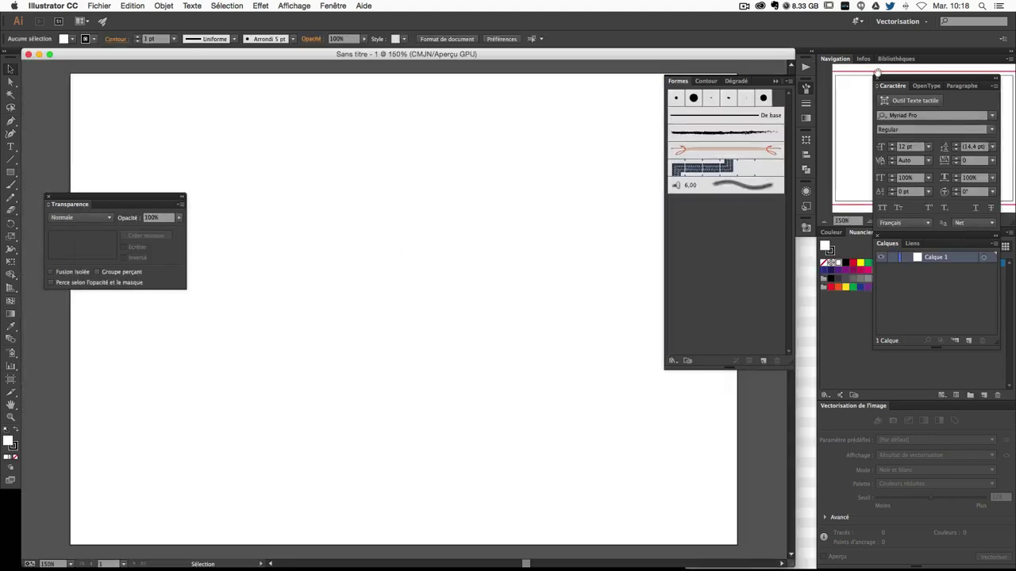
Close the Caractère panel and switch to the Peinture workspace.
left_click(878, 77)
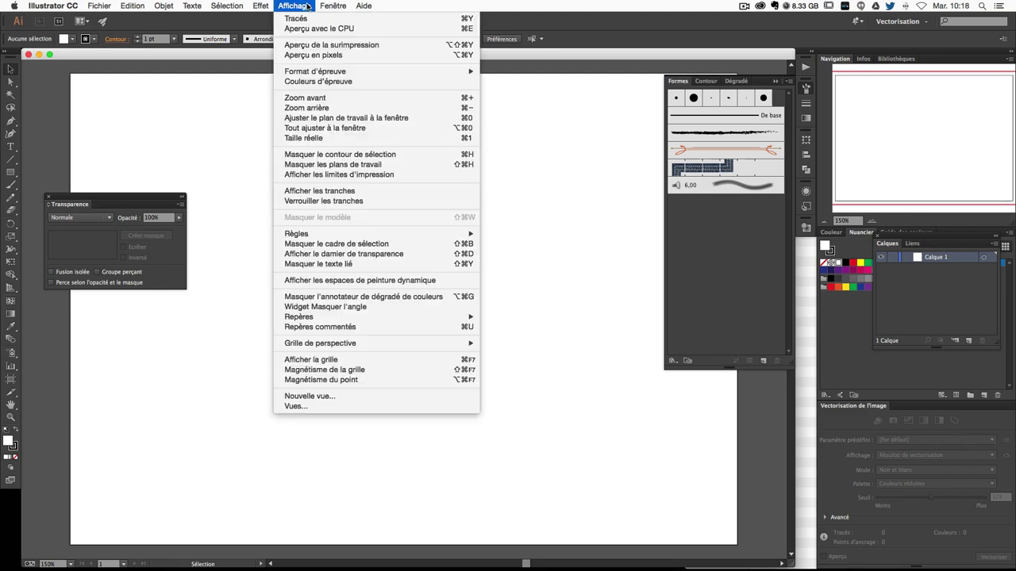
left_click(308, 6)
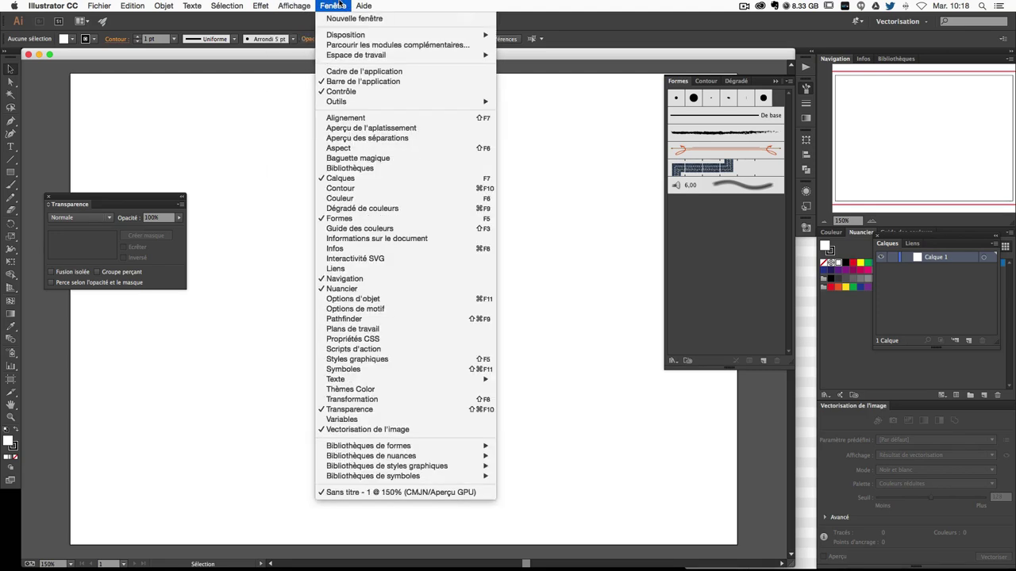
mouse_move(356, 55)
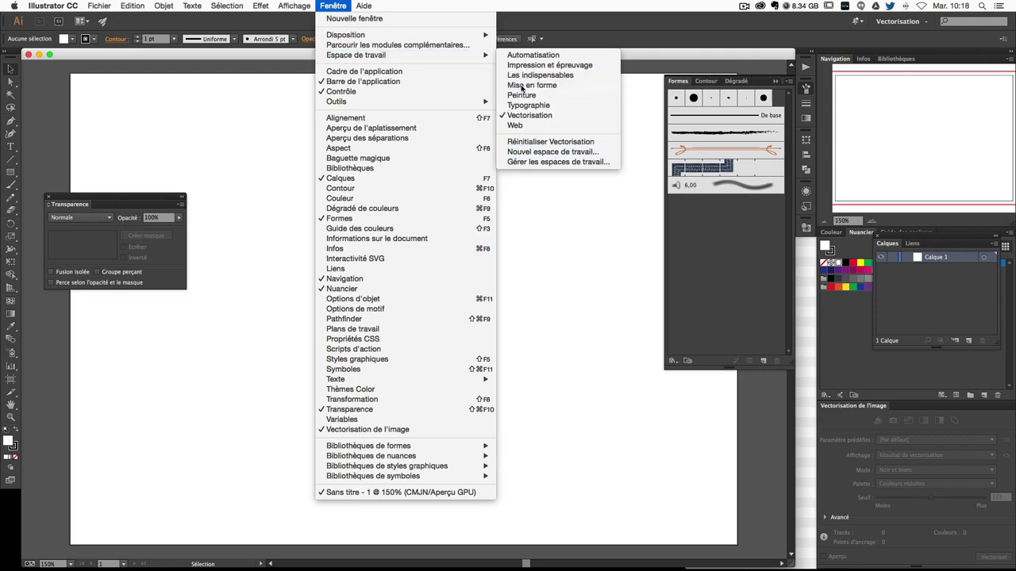
left_click(530, 86)
left_click(334, 5)
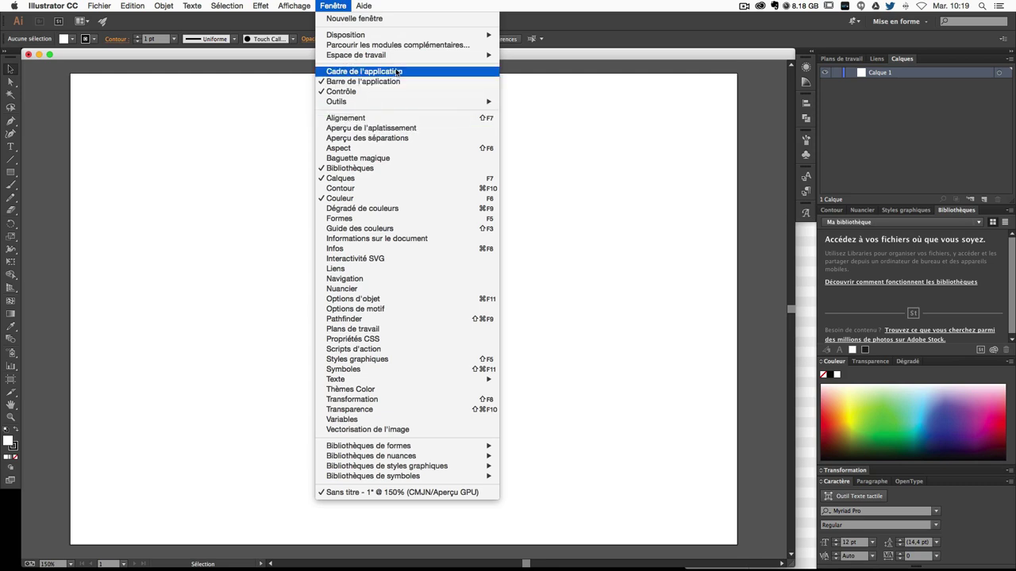
left_click(618, 102)
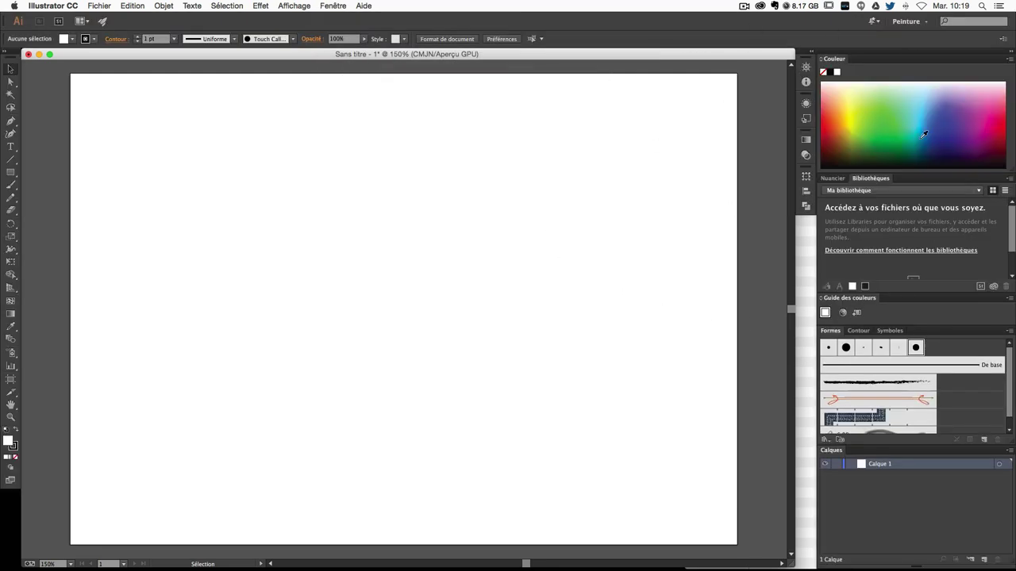
Show the Nuancier swatches instead of libraries and deselect the Calque 1 layer.
left_click(827, 178)
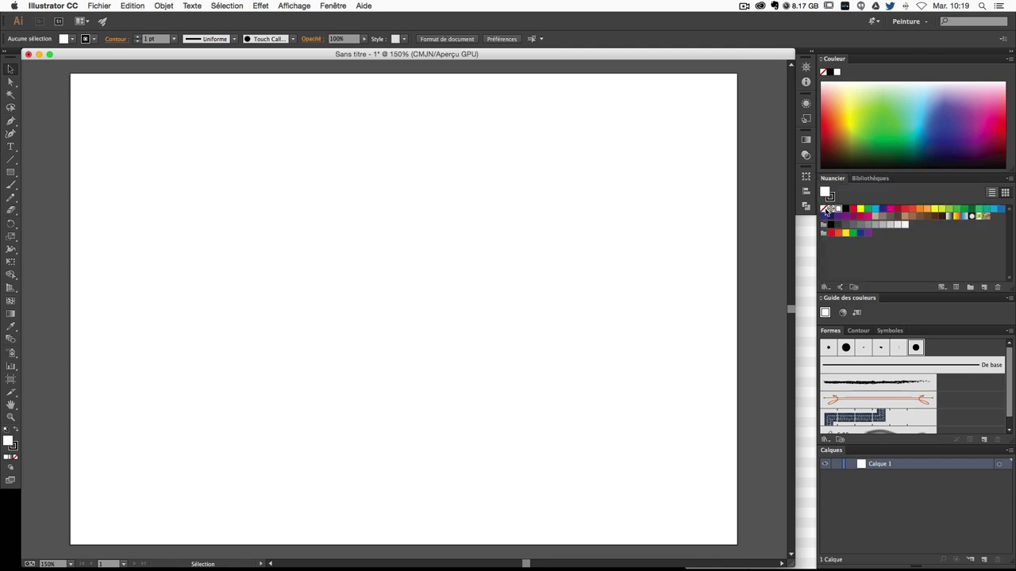
left_click(855, 332)
left_click(831, 332)
left_click(934, 493)
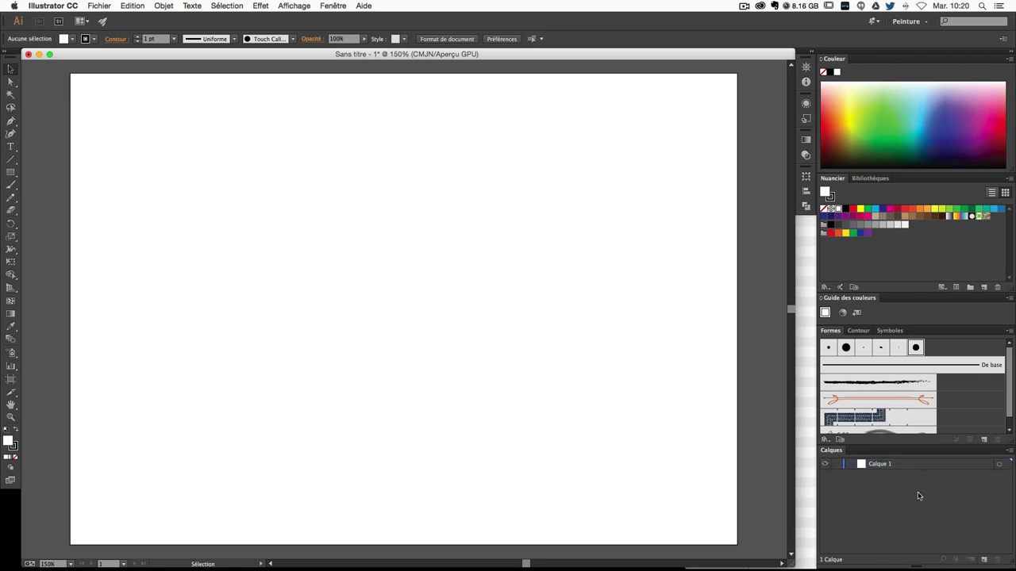
Add a new layer above Calque 1 and name it formes.
left_click(983, 560)
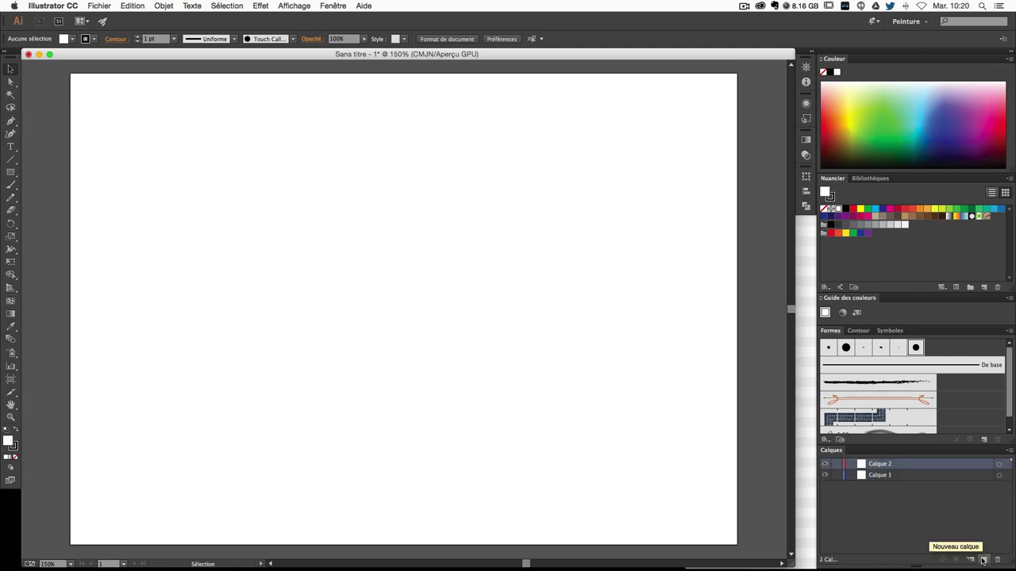
double_click(882, 465)
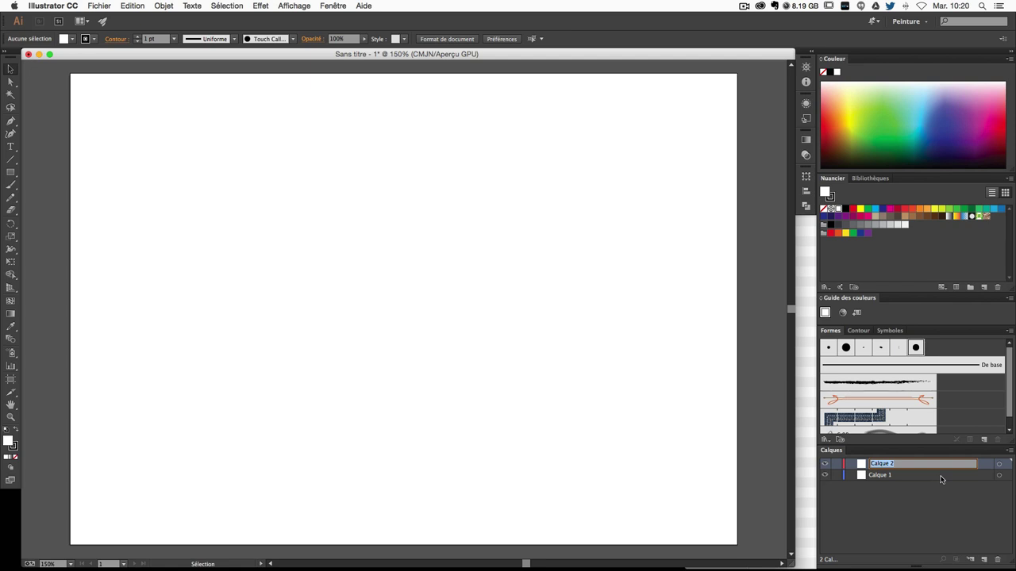
type("forme")
key("Return")
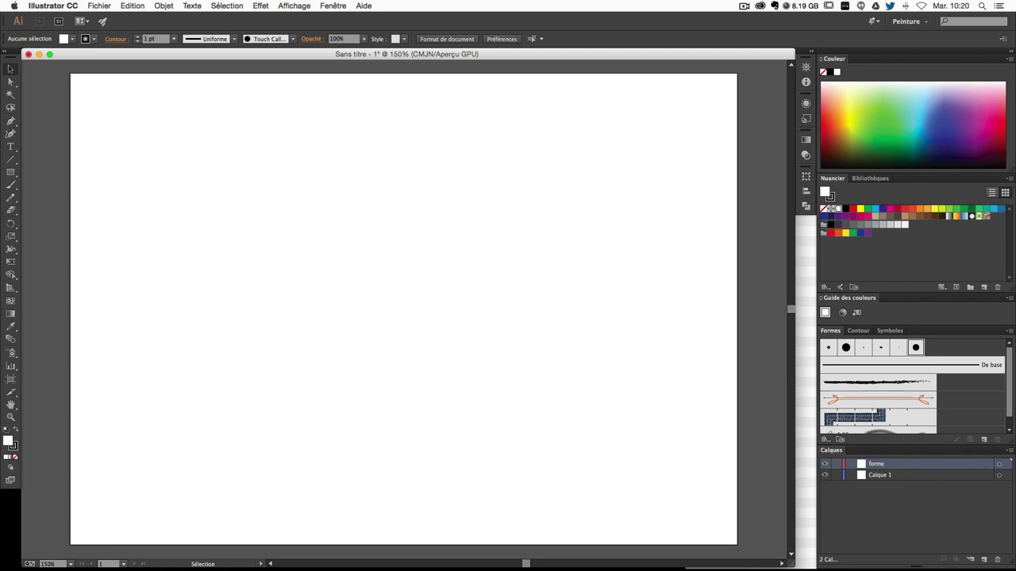
double_click(879, 464)
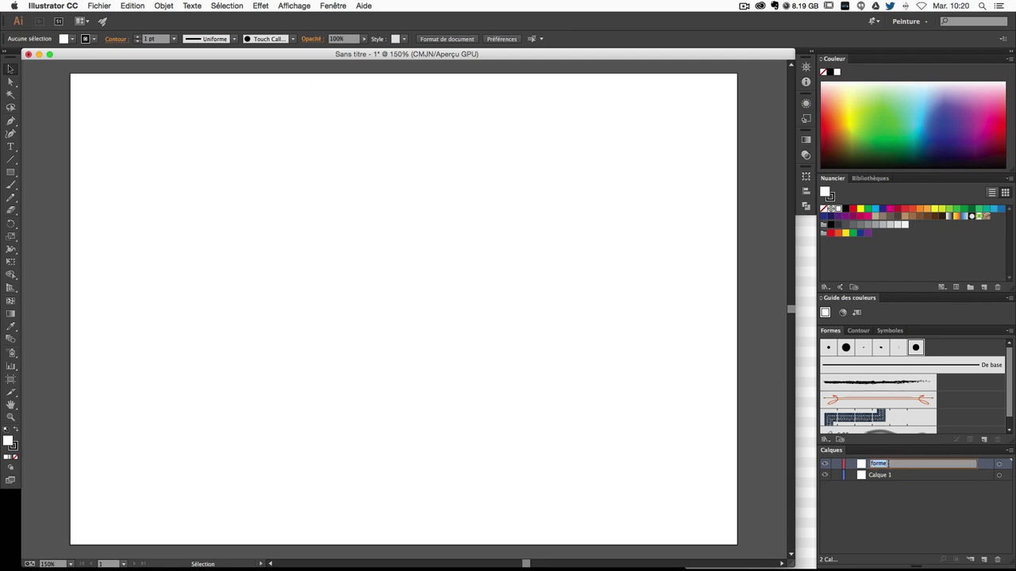
left_click(890, 464)
type("s")
key("Return")
Rename Calque 1 to background and make it the active layer.
double_click(880, 475)
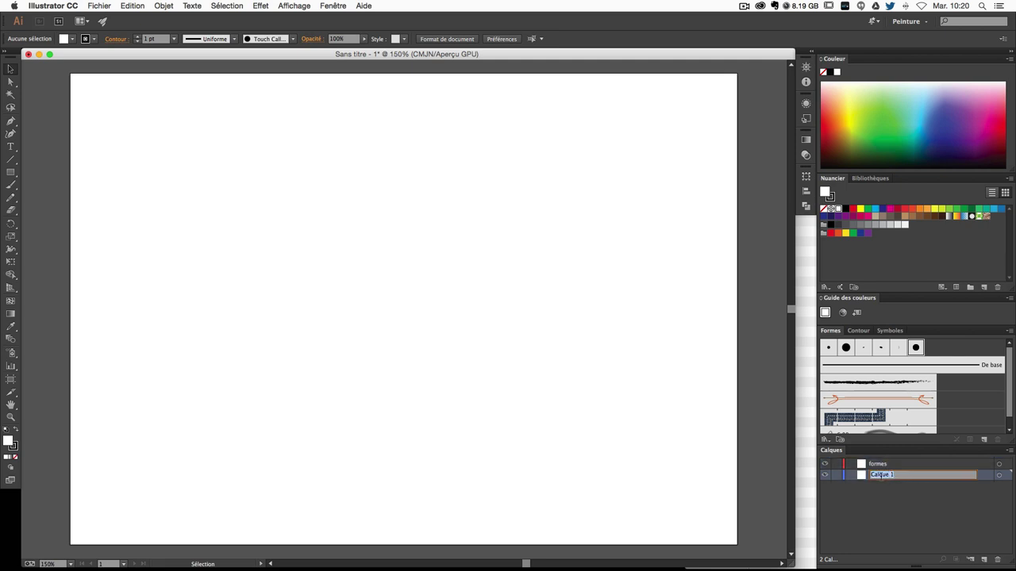
type("bga")
key("BackSpace")
type("a")
type("ckgroun")
type("d")
key("Return")
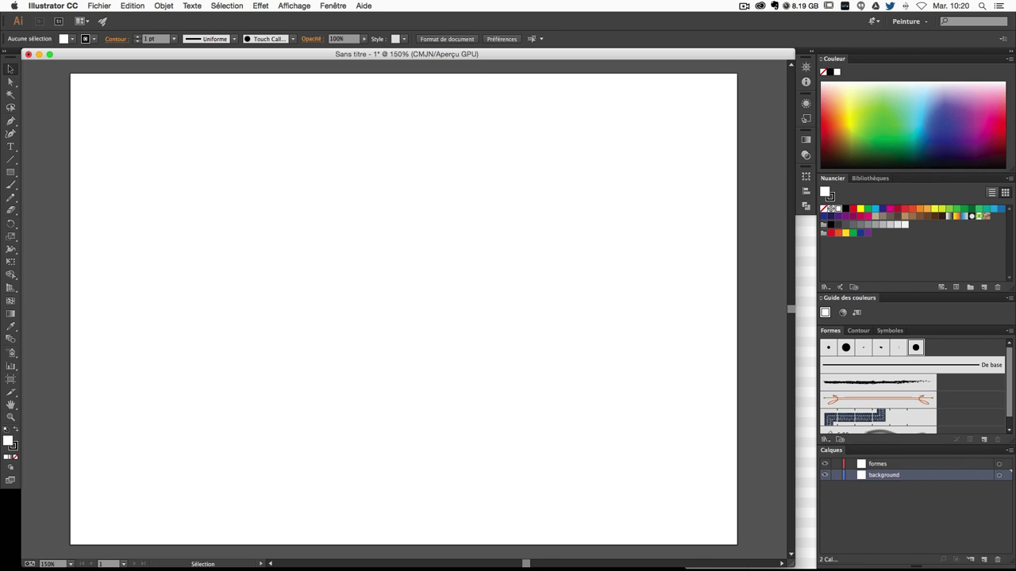
left_click(904, 476)
Import the doll JPEG from the poupee folder via Fichier > Importer.
left_click(104, 5)
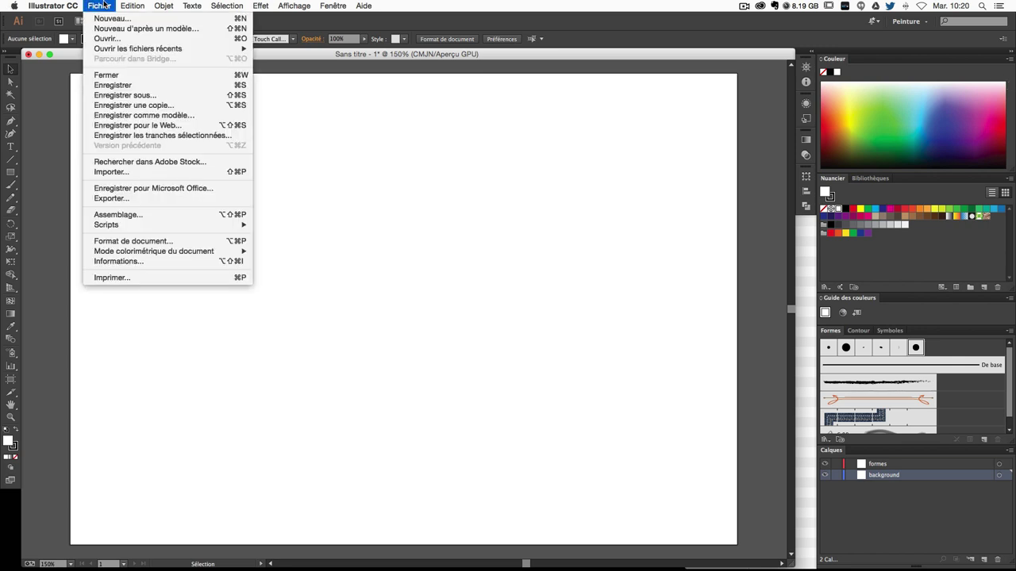
left_click(111, 172)
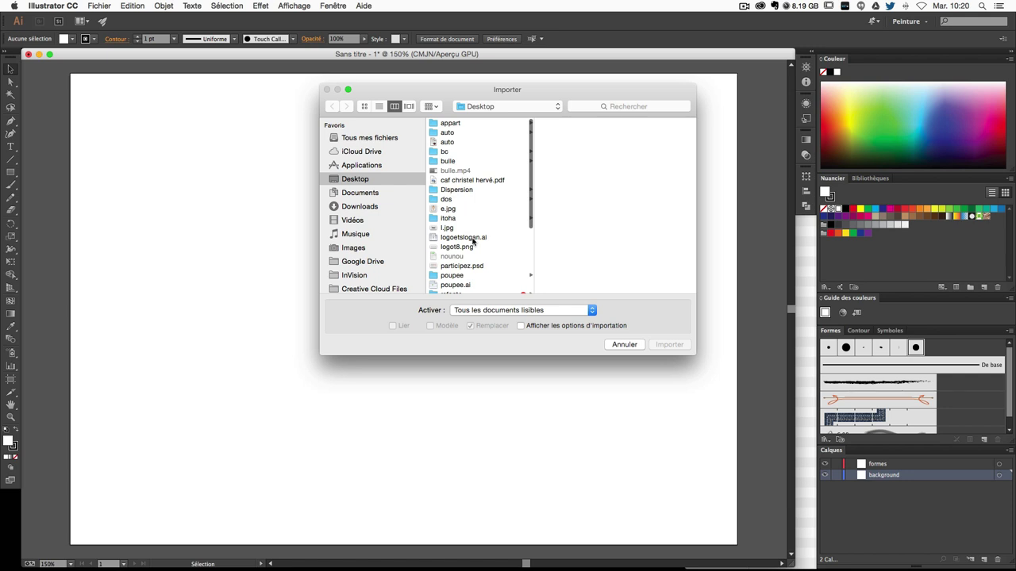
scroll(466, 200, "down", 2)
scroll(465, 200, "down", 2)
left_click(456, 208)
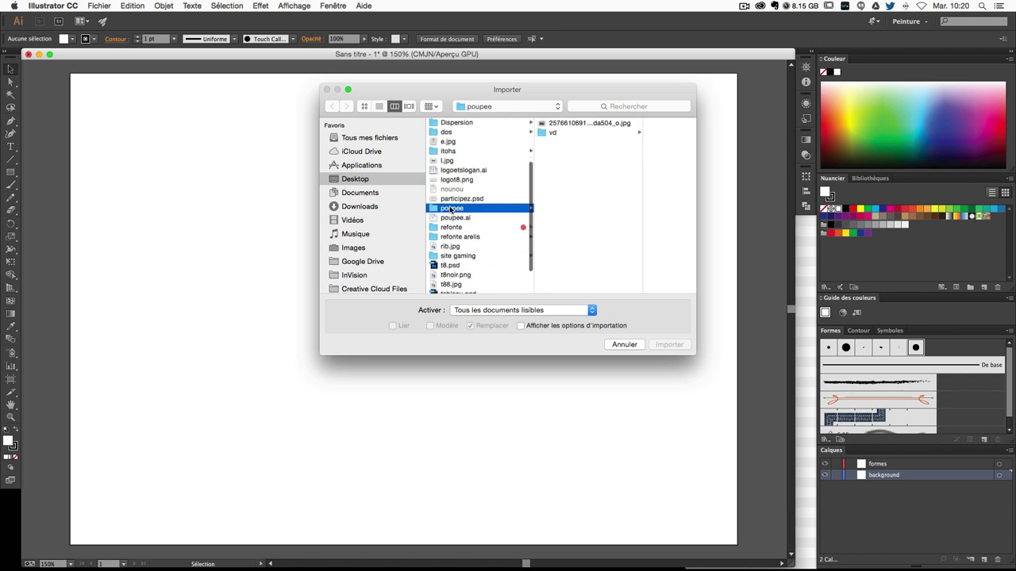
double_click(571, 124)
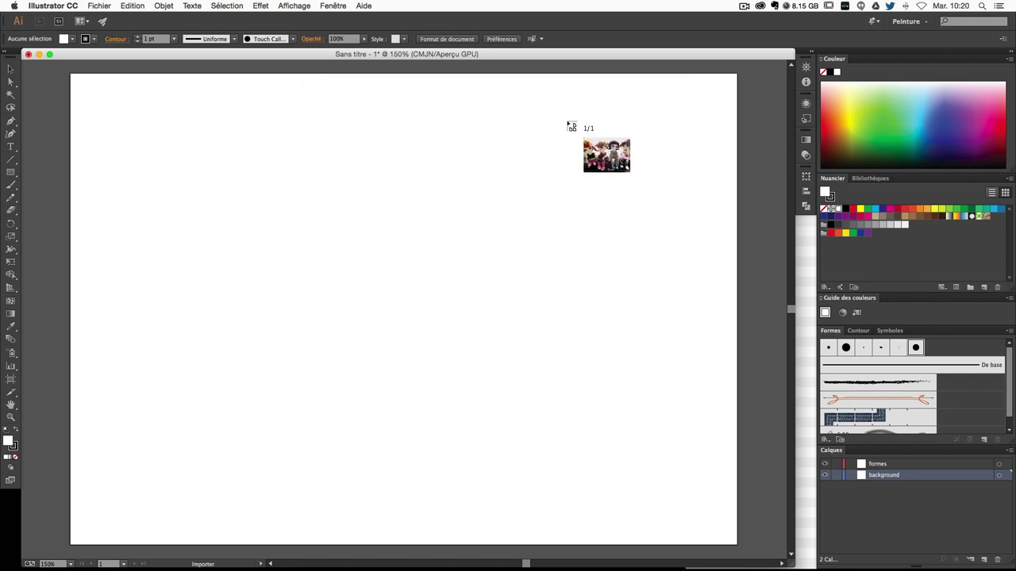
Place the doll photo to cover the artboard, nudging it slightly right.
left_click(387, 238)
left_click_drag(622, 363, 306, 199)
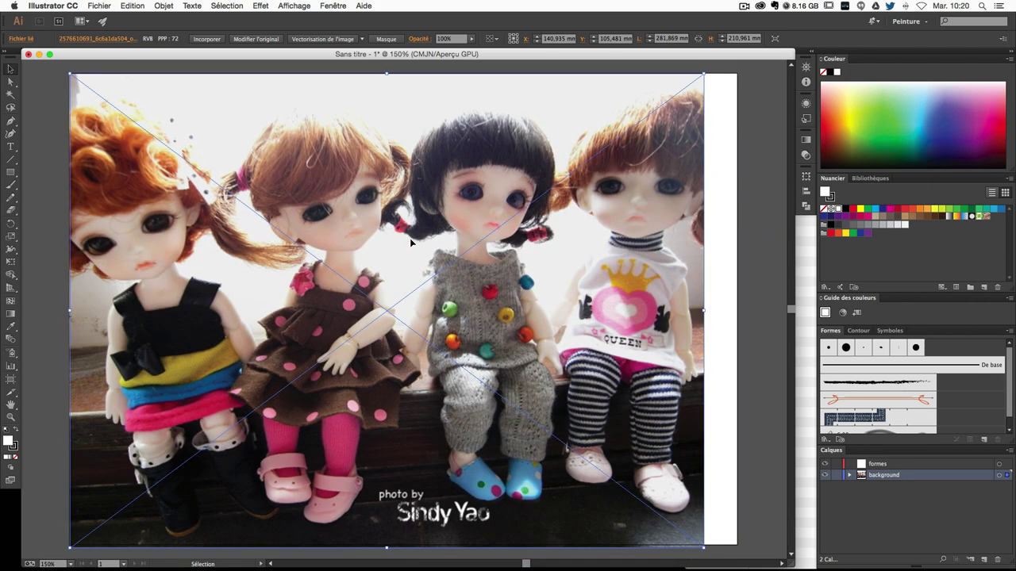
key("shift+Right")
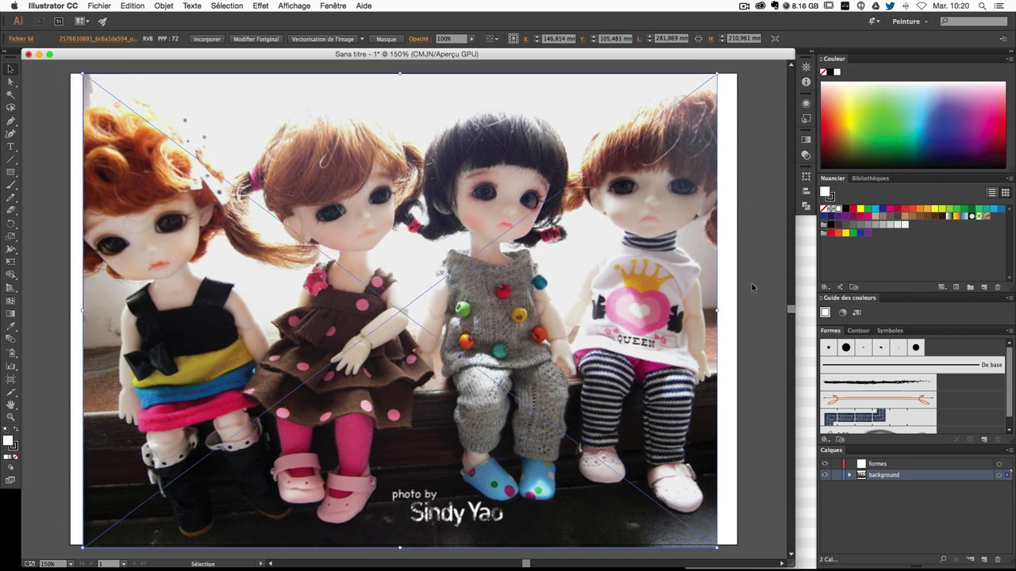
left_click(753, 289)
left_click(461, 243)
Fade the doll photo to 30% opacity in the Transparence panel.
left_click(806, 141)
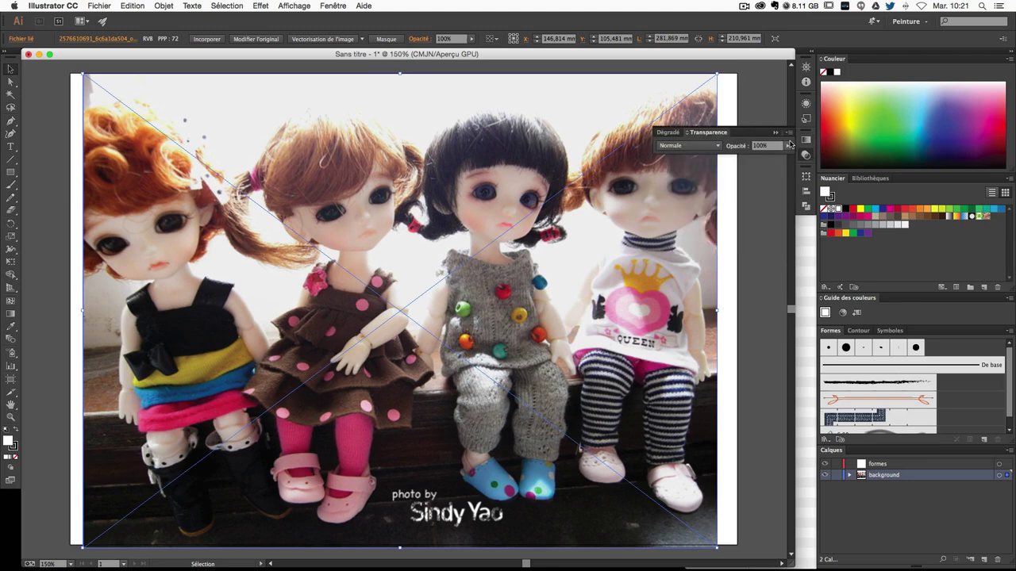
left_click(761, 146)
type("20")
key("Return")
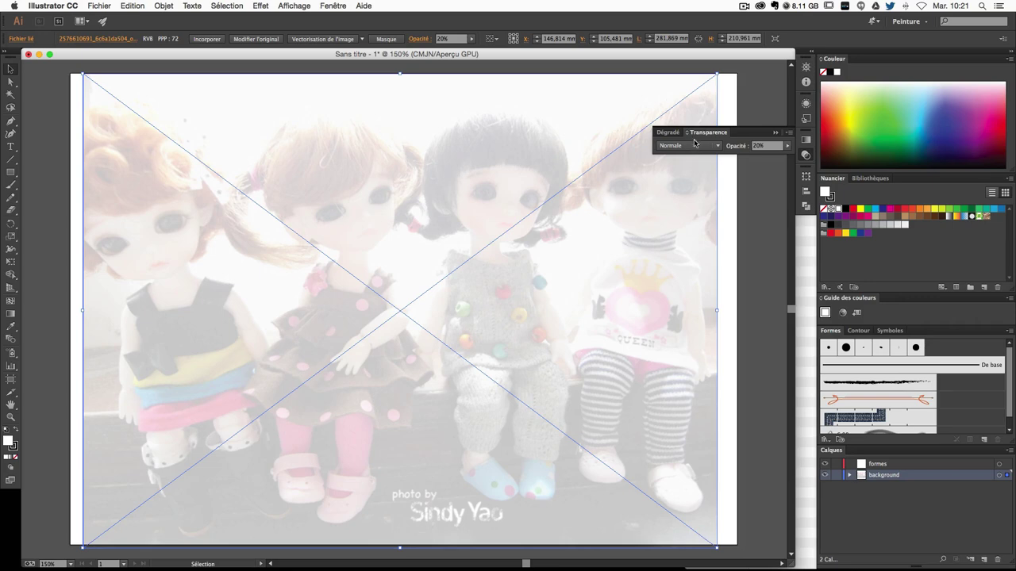
type("30")
key("Return")
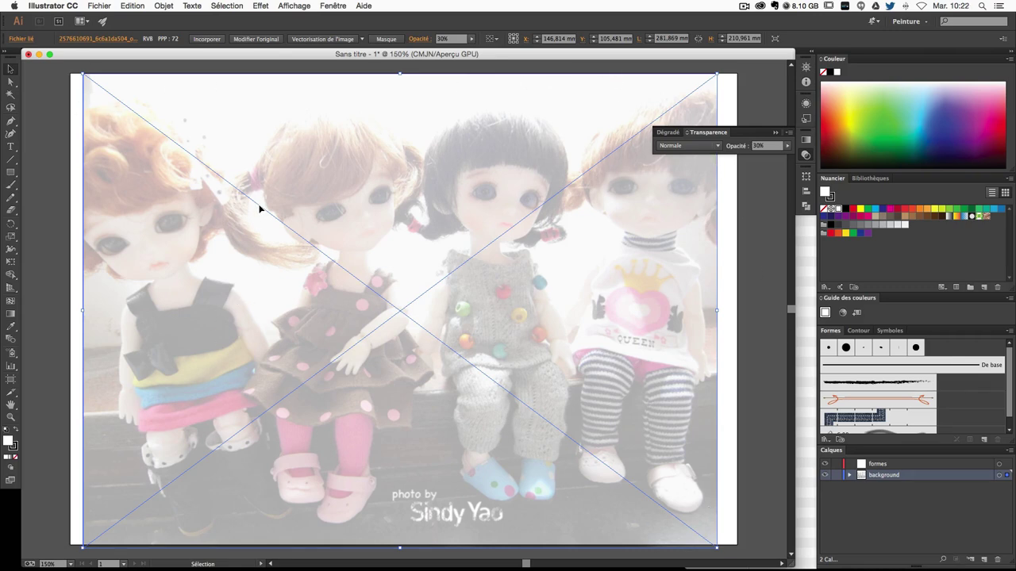
Reselect the doll photo, undoing an accidental move so it stays in place.
left_click(49, 86)
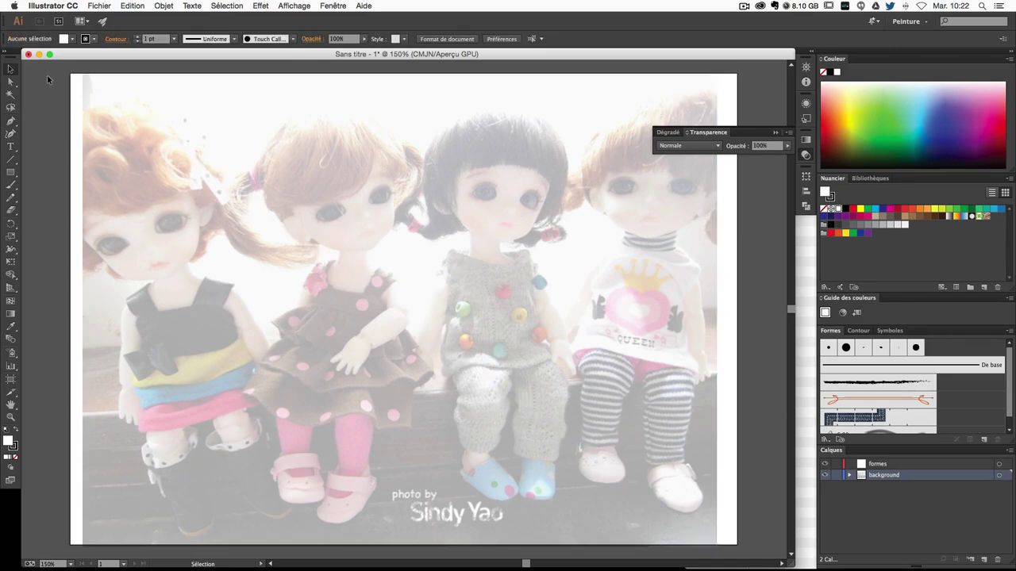
left_click(412, 291)
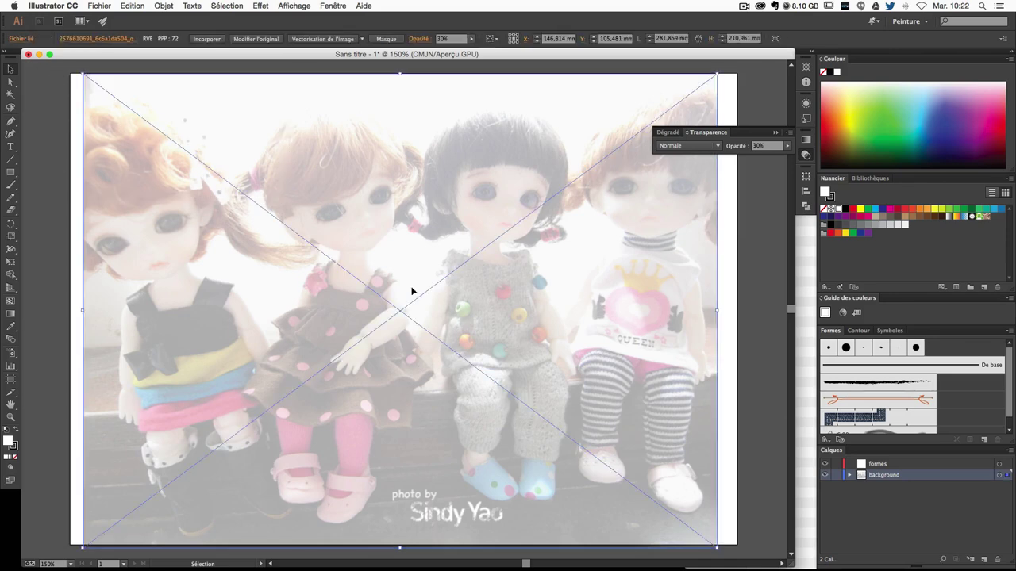
left_click(44, 97)
left_click(440, 207)
left_click_drag(441, 207, 511, 221)
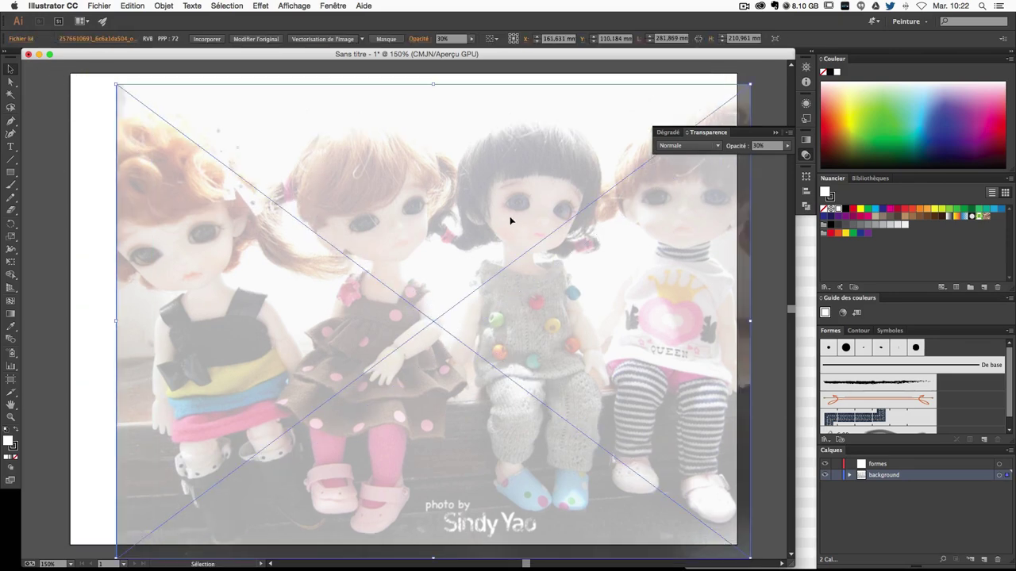
key("super+z")
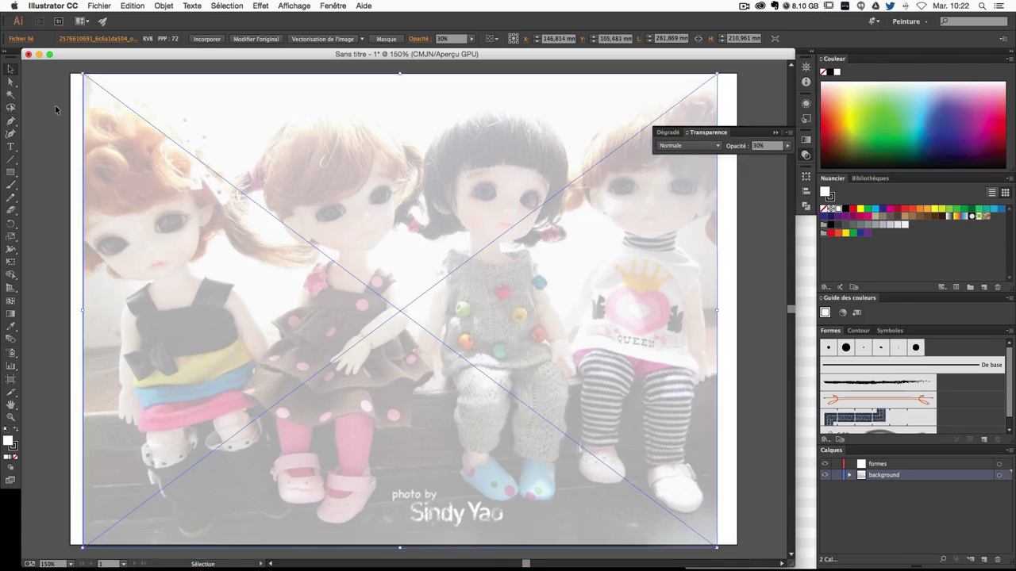
left_click(60, 112)
left_click(255, 115)
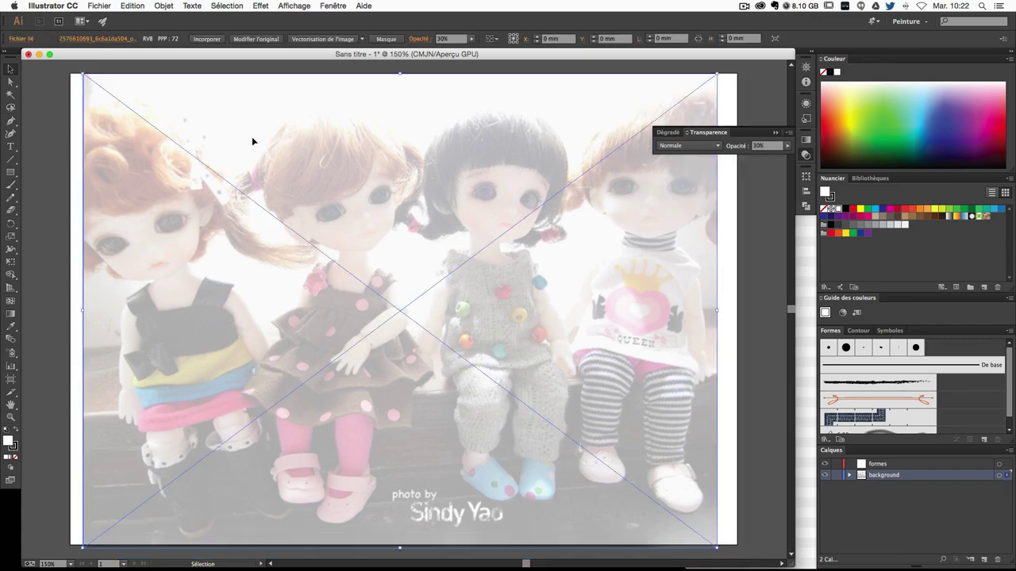
left_click(164, 6)
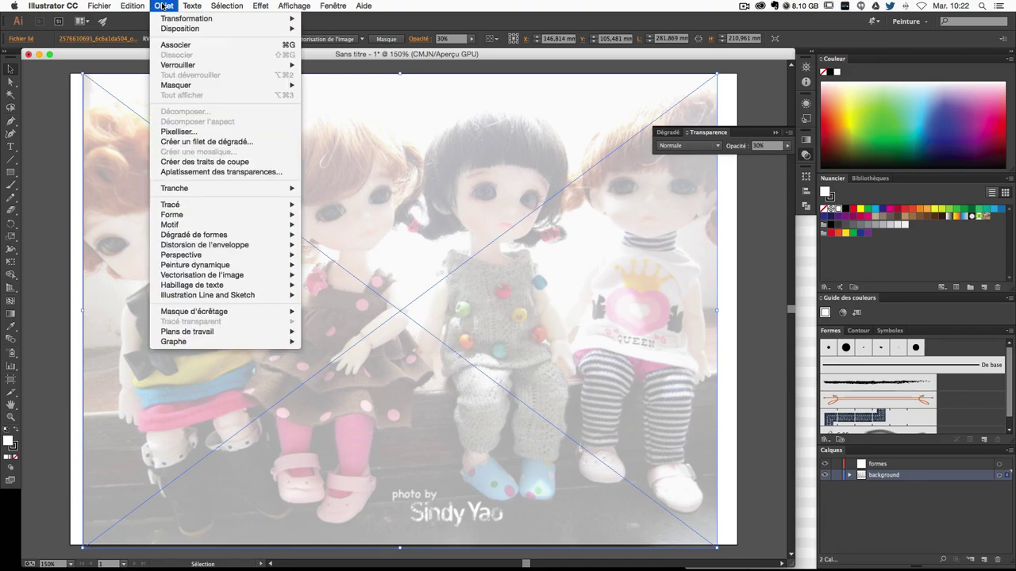
mouse_move(178, 65)
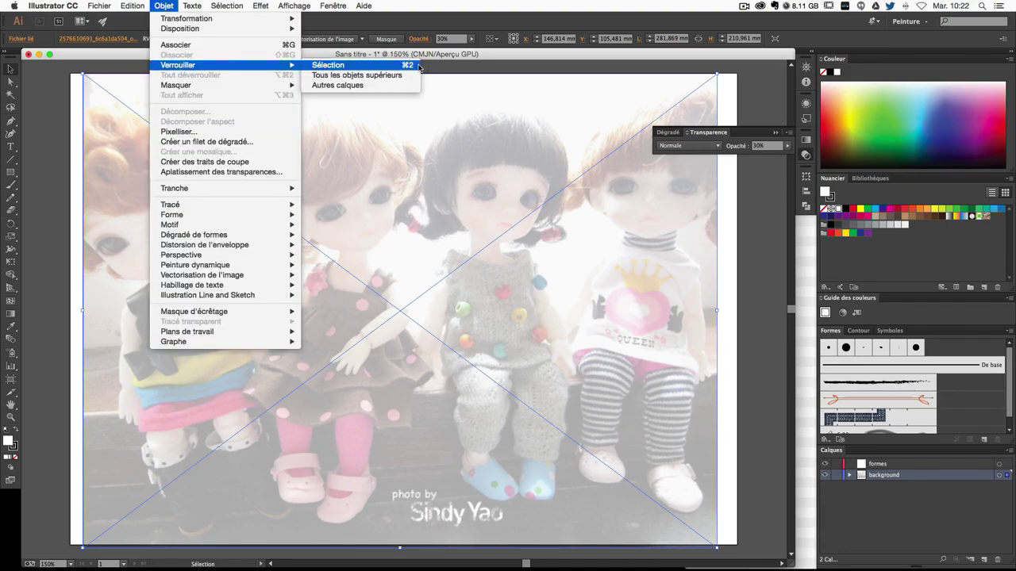
Lock the photo, zoom to 300%, close Transparence and make formes the active layer.
left_click(419, 69)
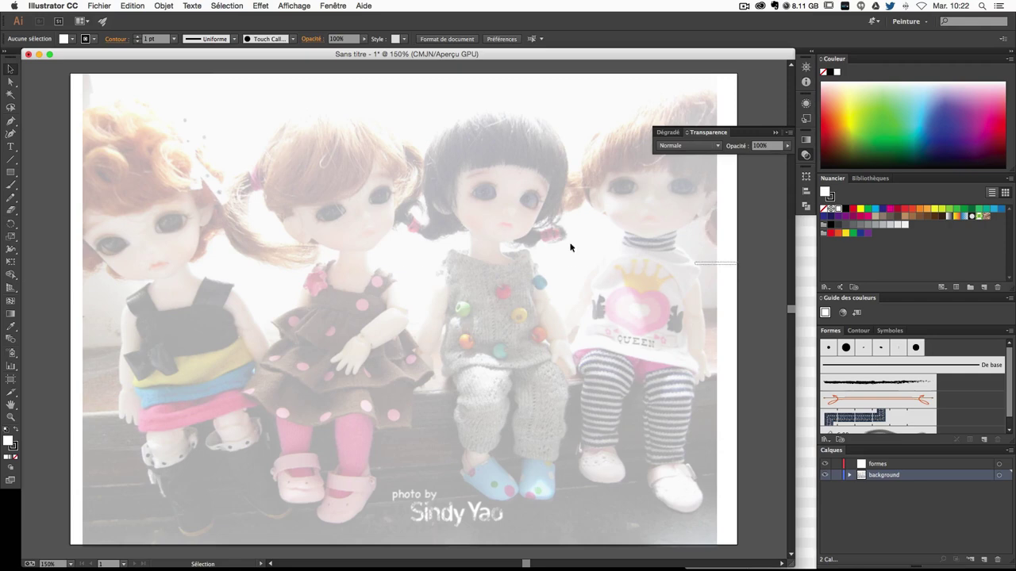
left_click_drag(289, 210, 106, 128)
key("super+plus")
key("super+plus")
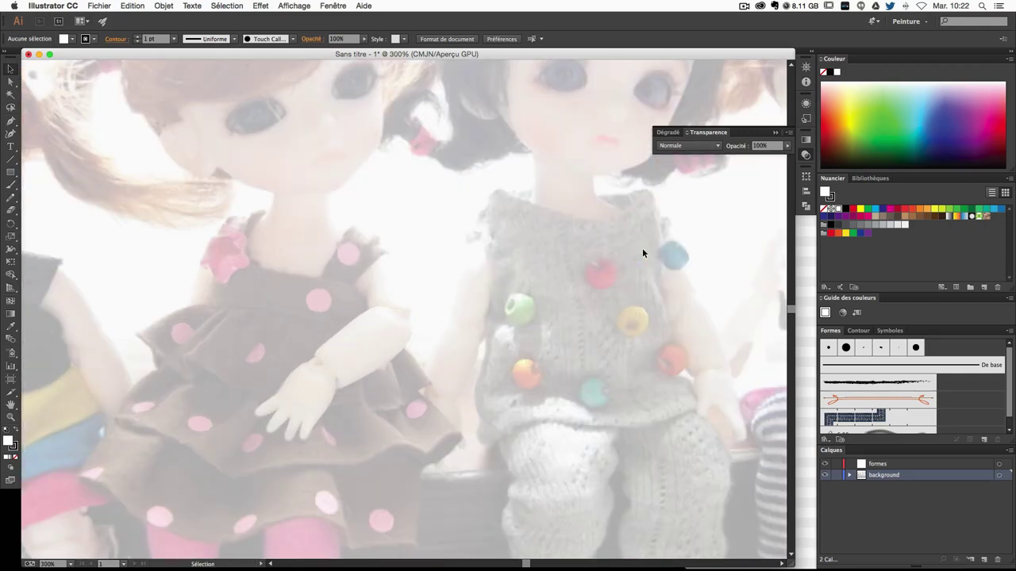
scroll(465, 328, "up", 5)
scroll(465, 328, "left", 3)
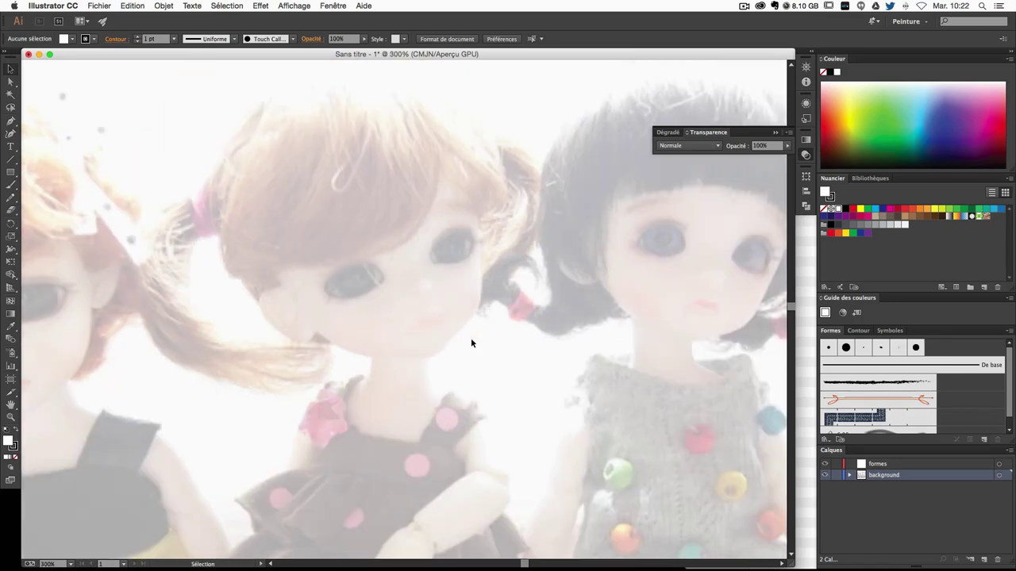
left_click(773, 133)
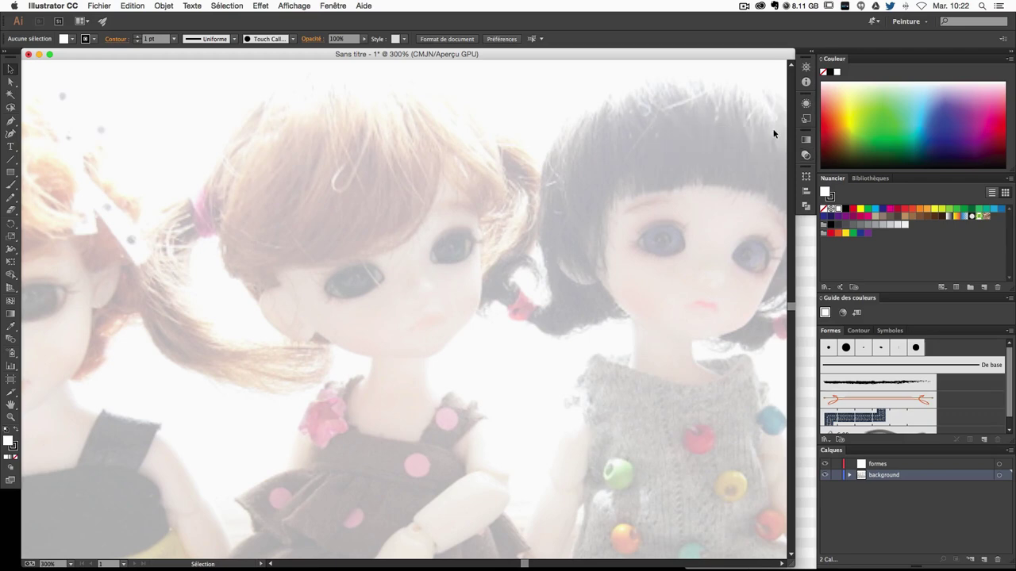
left_click(878, 464)
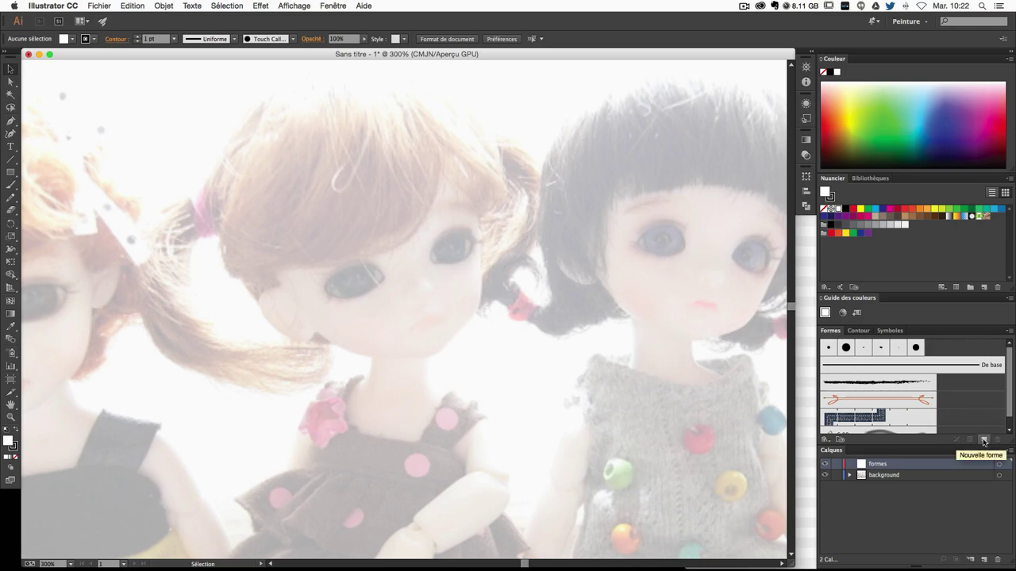
Start a new calligraphic brush named forme poupee.
left_click(984, 442)
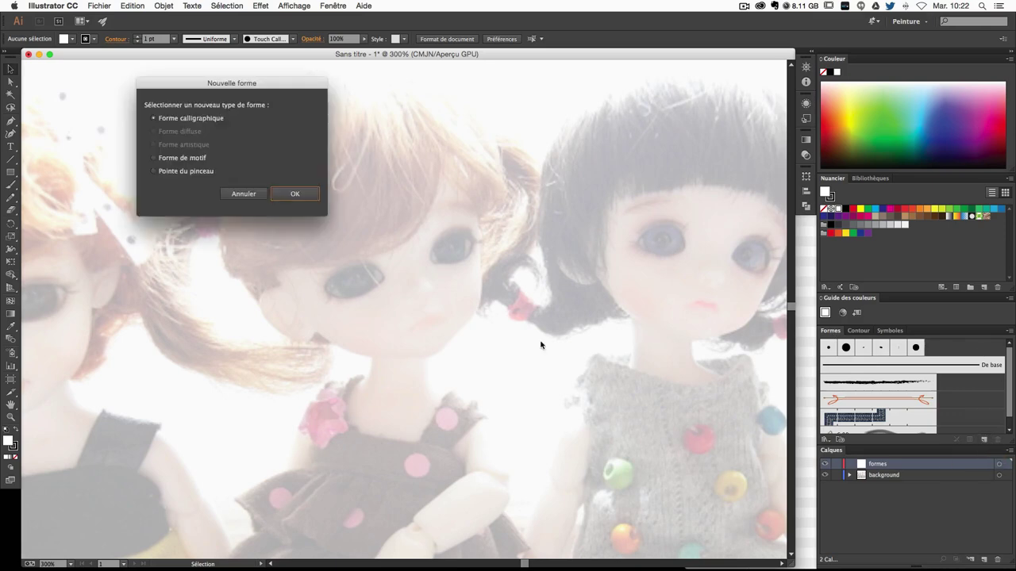
left_click_drag(240, 85, 548, 148)
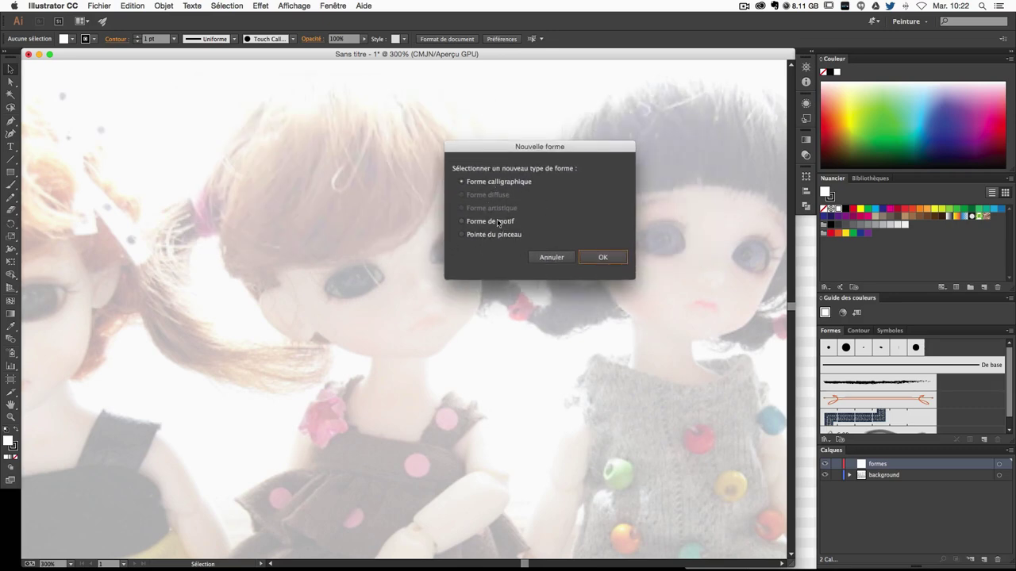
left_click(475, 184)
mouse_move(562, 148)
left_mouse_down()
mouse_move(604, 171)
mouse_move(587, 179)
left_mouse_up()
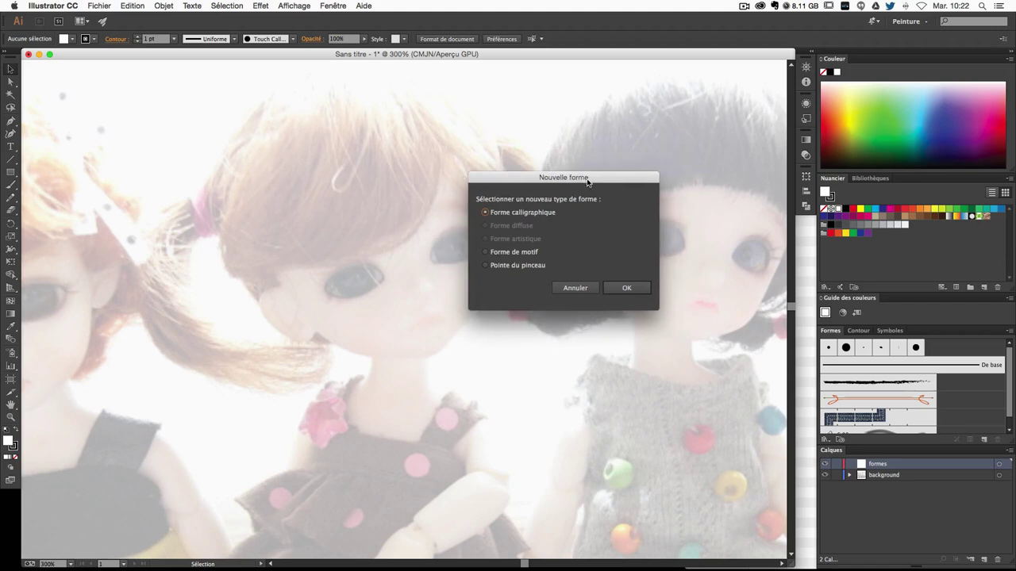
left_click(627, 287)
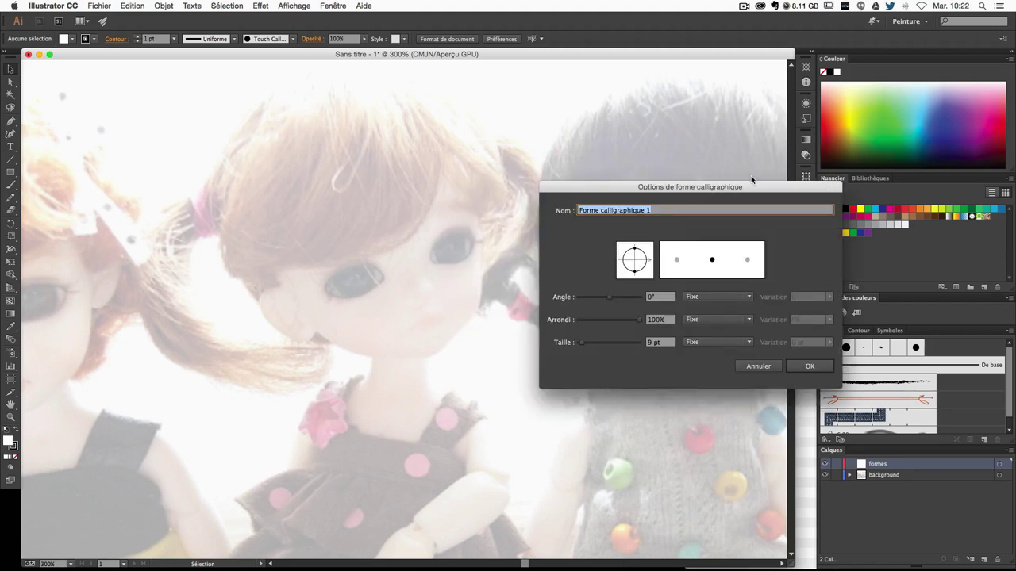
left_click_drag(697, 185, 595, 175)
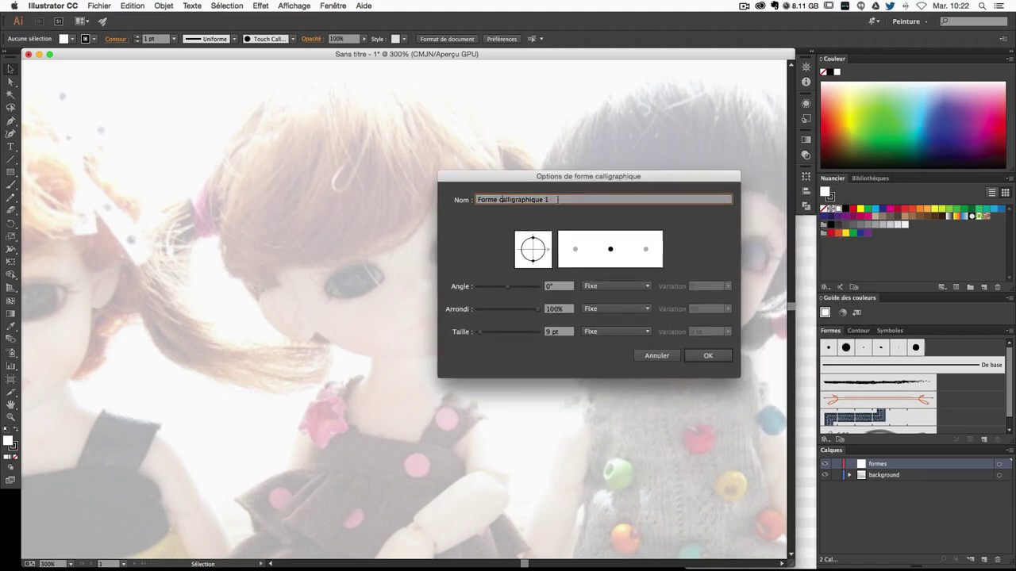
type("forme pou")
type("pee")
Give the brush 4 pt size varying by pen pressure with 4 pt variation.
mouse_move(480, 331)
left_mouse_down()
mouse_move(520, 332)
mouse_move(476, 336)
left_mouse_up()
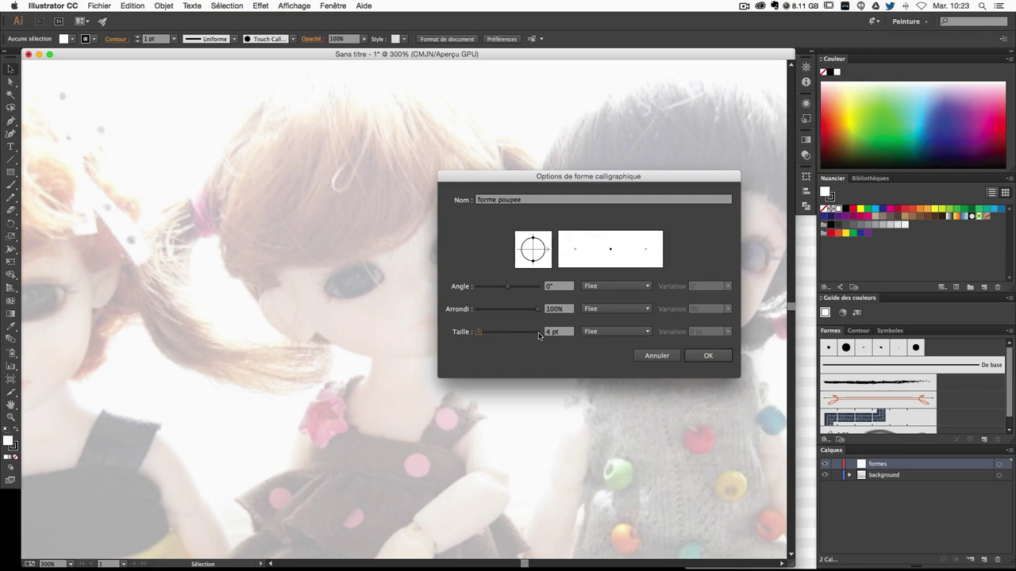
left_click(560, 332)
left_click(628, 333)
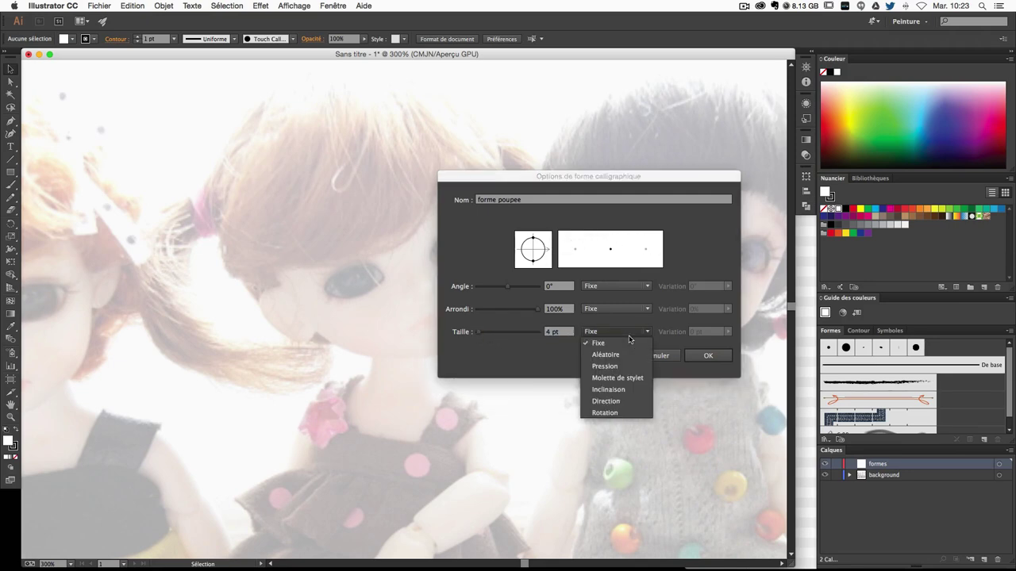
left_click(632, 367)
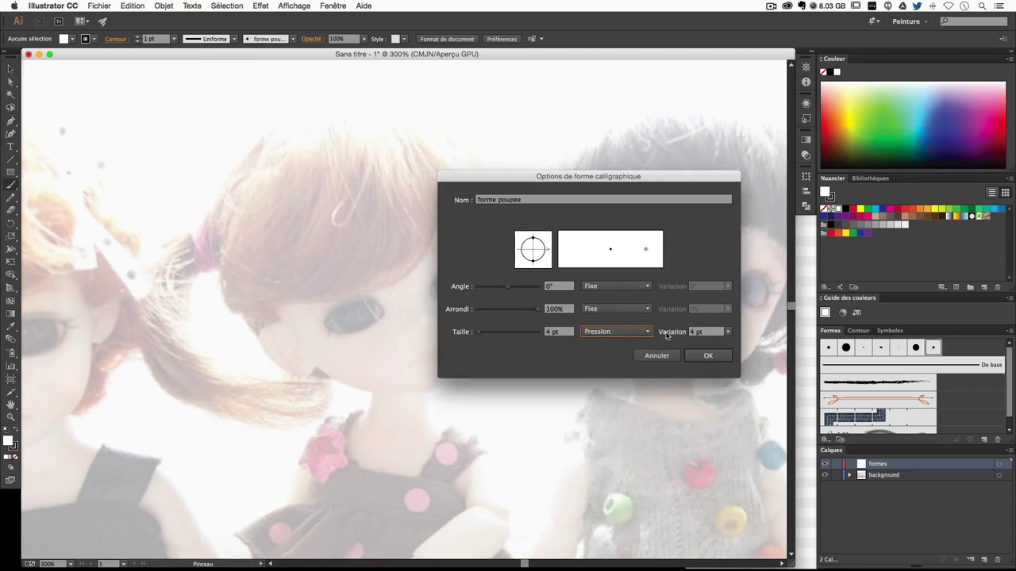
left_click(722, 334)
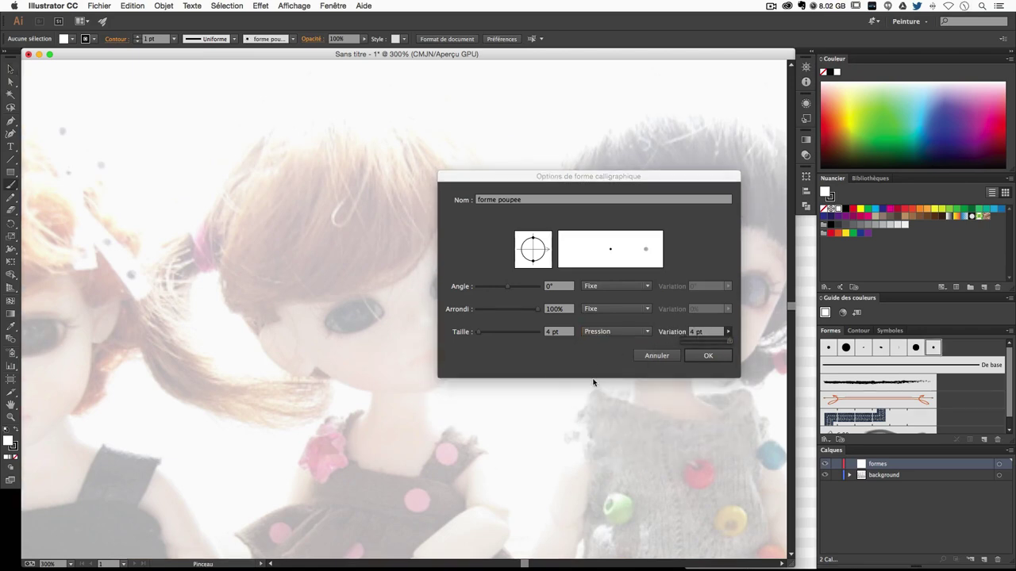
key("shift+Tab")
key("shift+Tab")
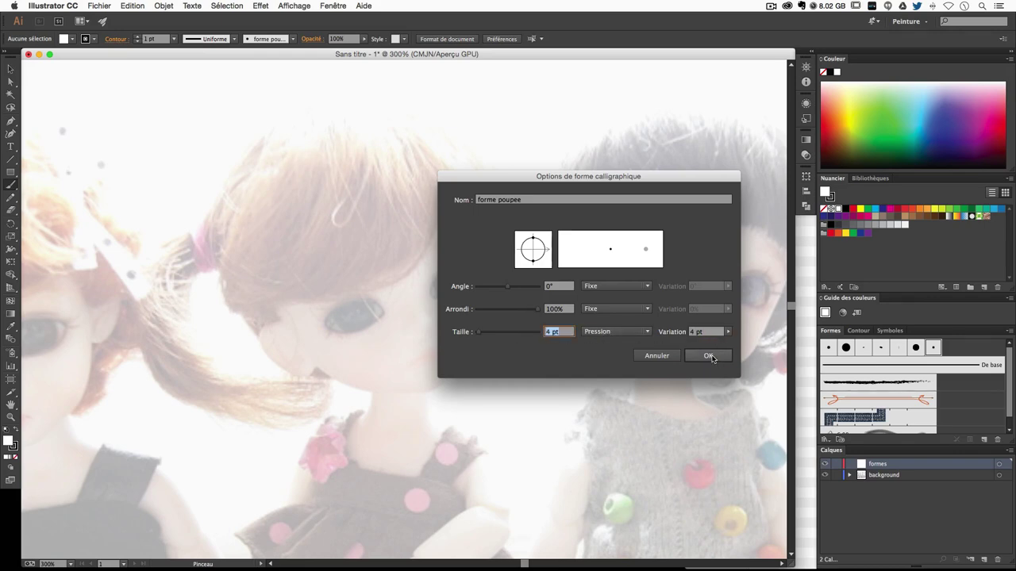
left_click(707, 355)
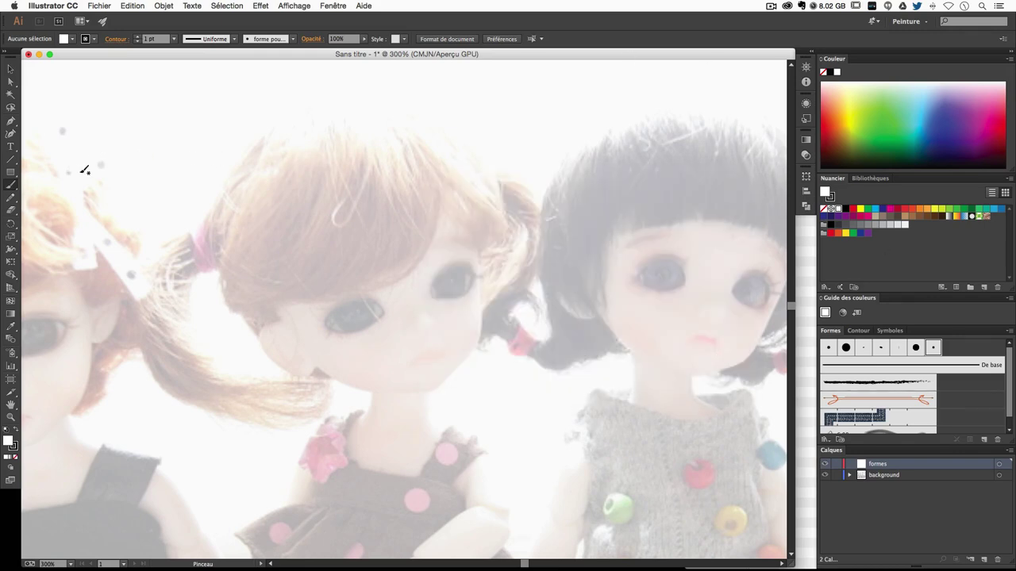
Set the Paintbrush tool's fidelity to Précis and confirm the options.
double_click(11, 189)
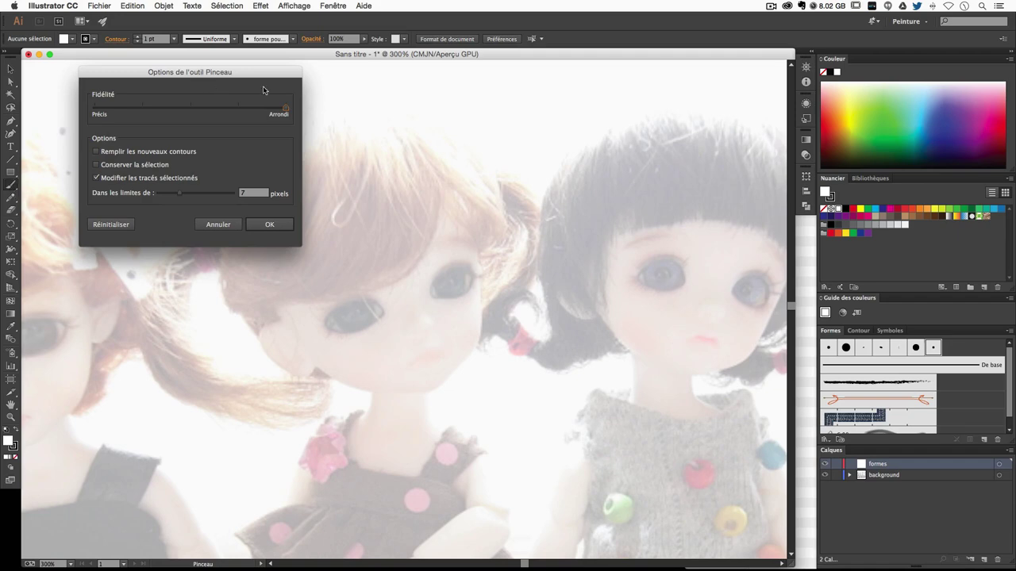
left_click_drag(254, 76, 517, 113)
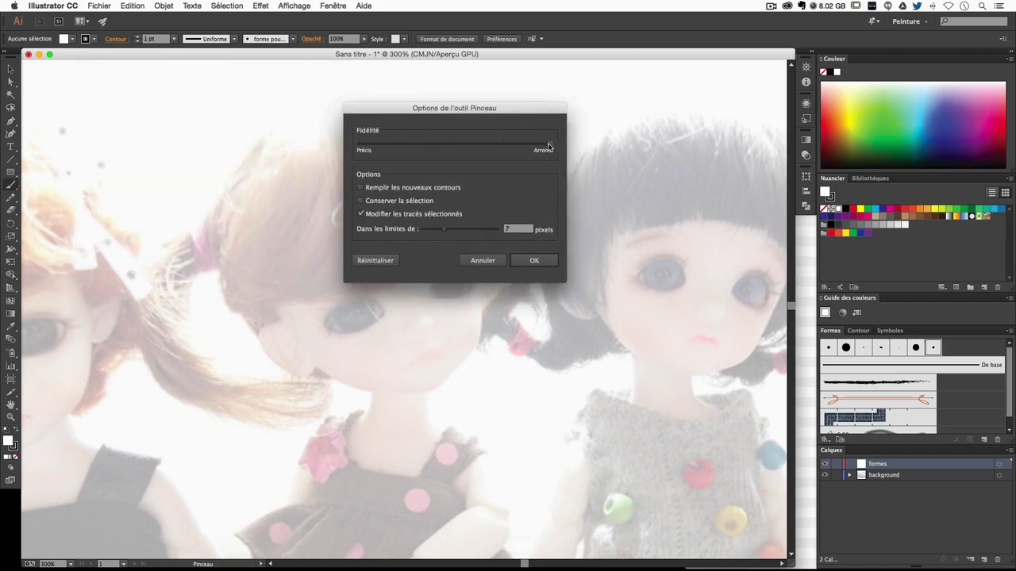
mouse_move(547, 147)
left_mouse_down()
mouse_move(359, 145)
mouse_move(549, 146)
left_mouse_up()
left_click(517, 229)
left_click(533, 260)
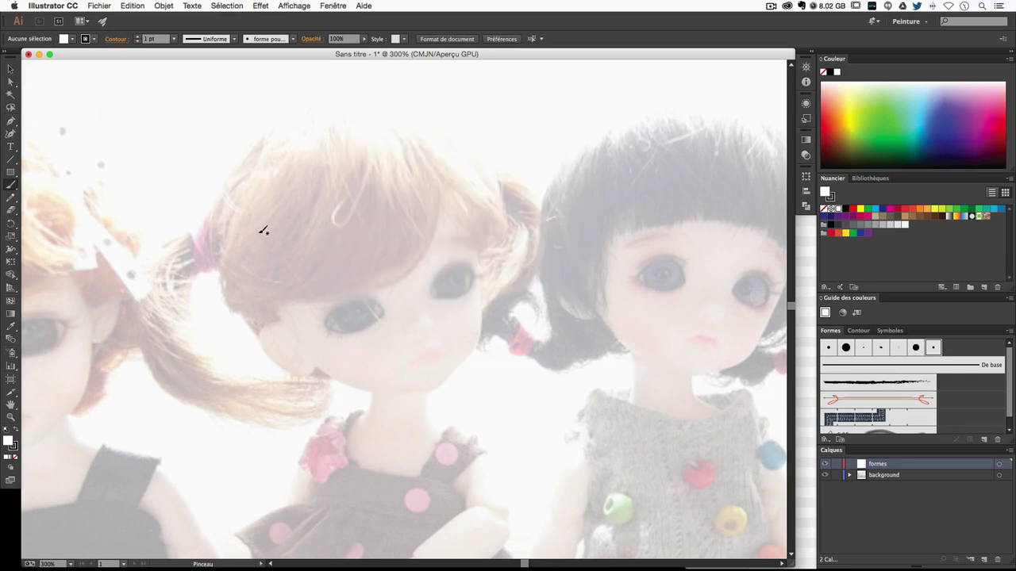
Draw a trial loop stroke over the brown-haired doll's hair and reshape its edges.
mouse_move(260, 180)
left_mouse_down()
mouse_move(347, 271)
mouse_move(539, 227)
mouse_move(526, 132)
mouse_move(453, 129)
mouse_move(427, 159)
left_mouse_up()
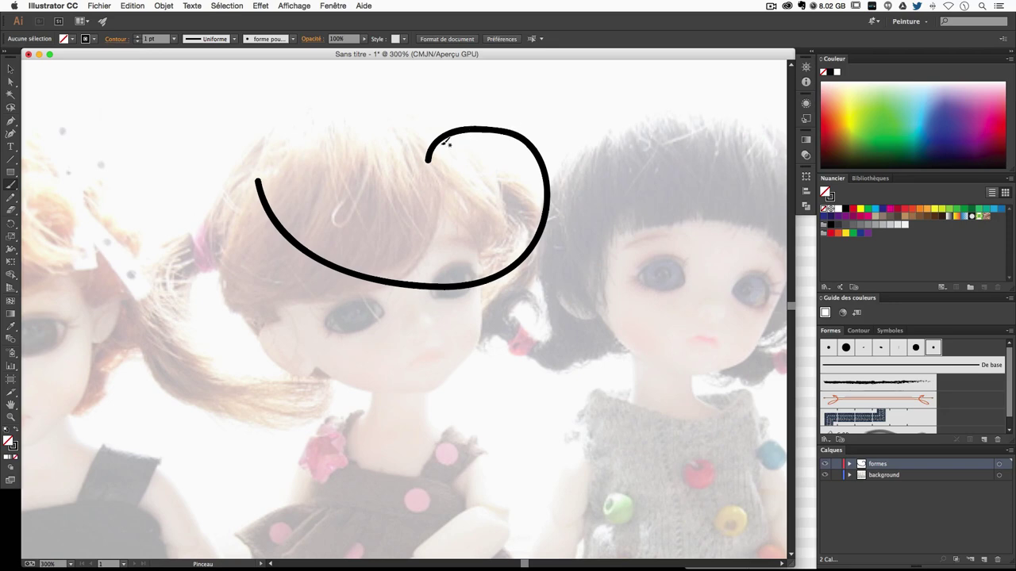
left_click(516, 137)
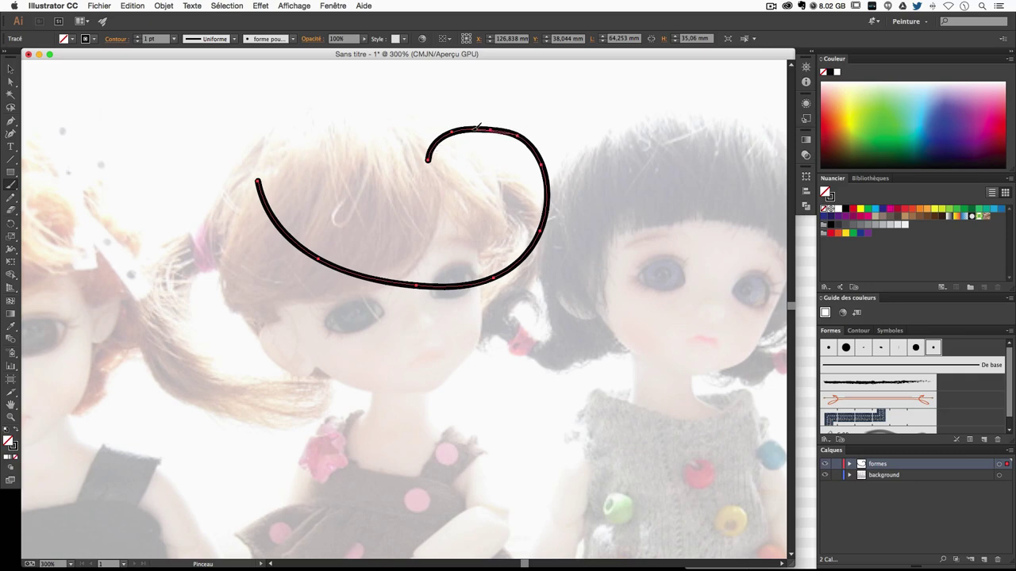
mouse_move(466, 125)
left_mouse_down()
mouse_move(415, 125)
mouse_move(389, 228)
left_mouse_up()
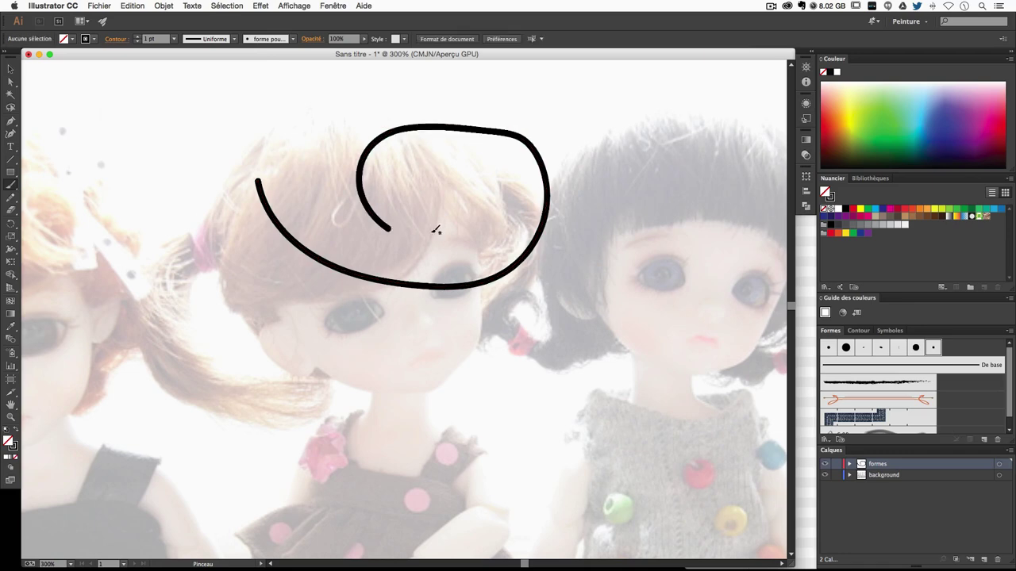
left_click(481, 131, "super")
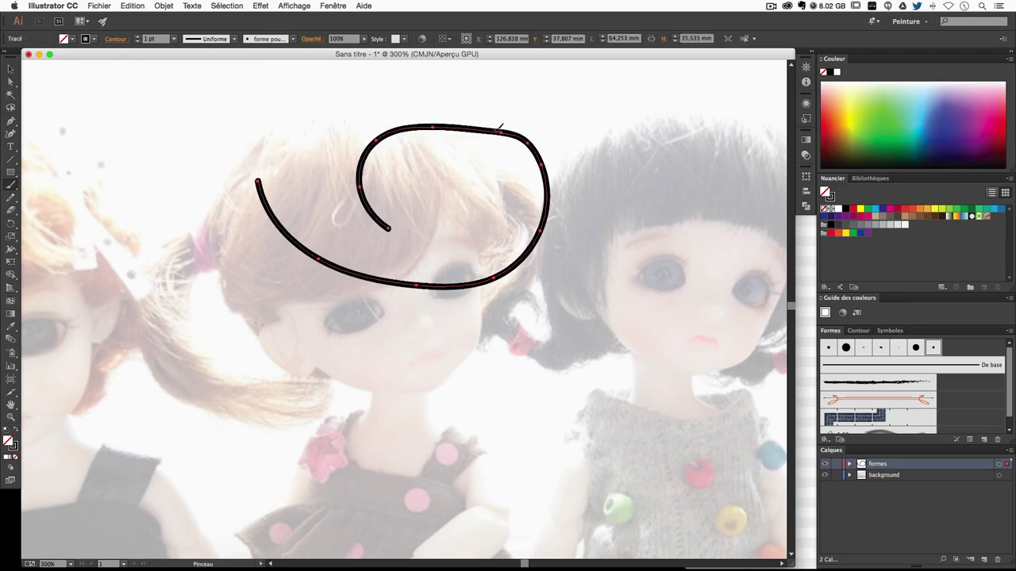
mouse_move(502, 127)
left_mouse_down()
mouse_move(387, 123)
mouse_move(329, 170)
left_mouse_up()
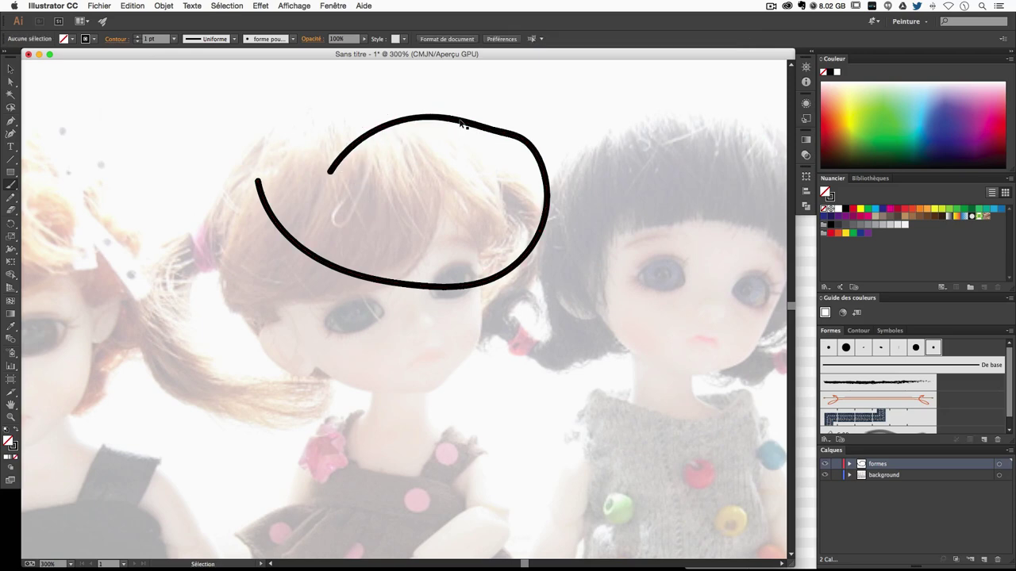
mouse_move(465, 124)
left_mouse_down()
mouse_move(418, 116)
mouse_move(546, 186)
left_mouse_up()
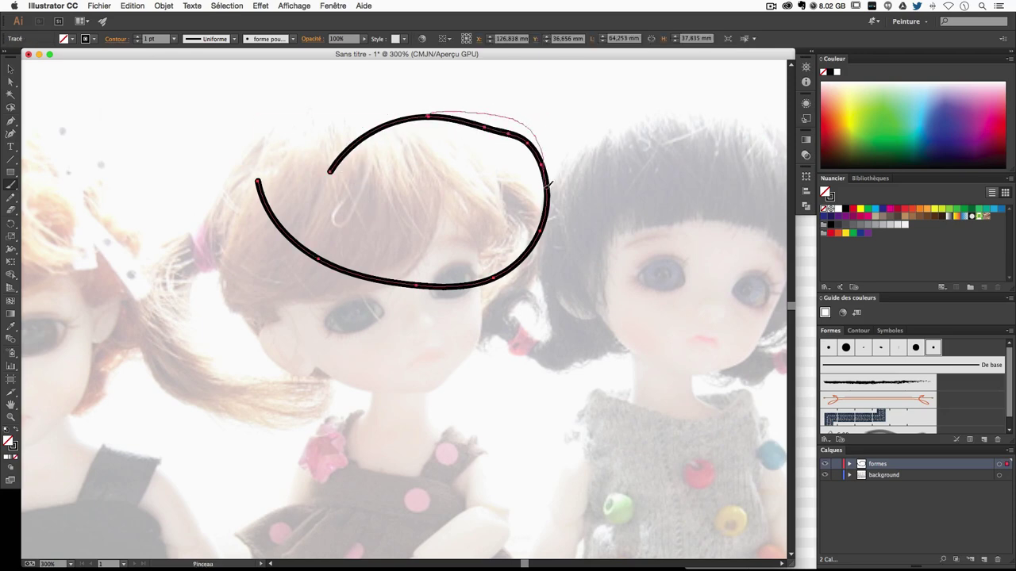
mouse_move(535, 120)
left_mouse_down()
mouse_move(548, 154)
mouse_move(547, 244)
mouse_move(512, 270)
left_mouse_up()
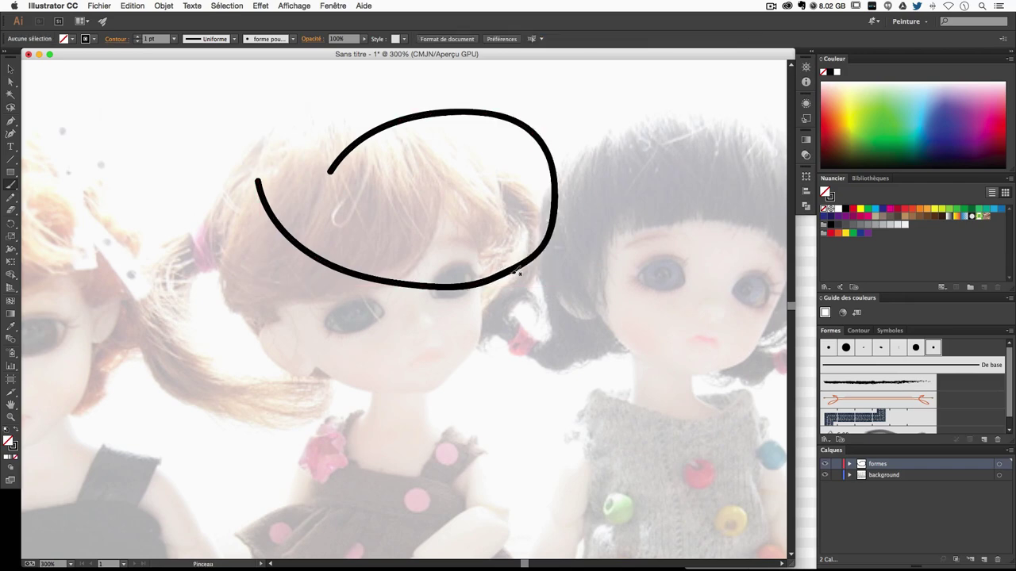
Select the trial loop stroke and delete it.
left_click(557, 211)
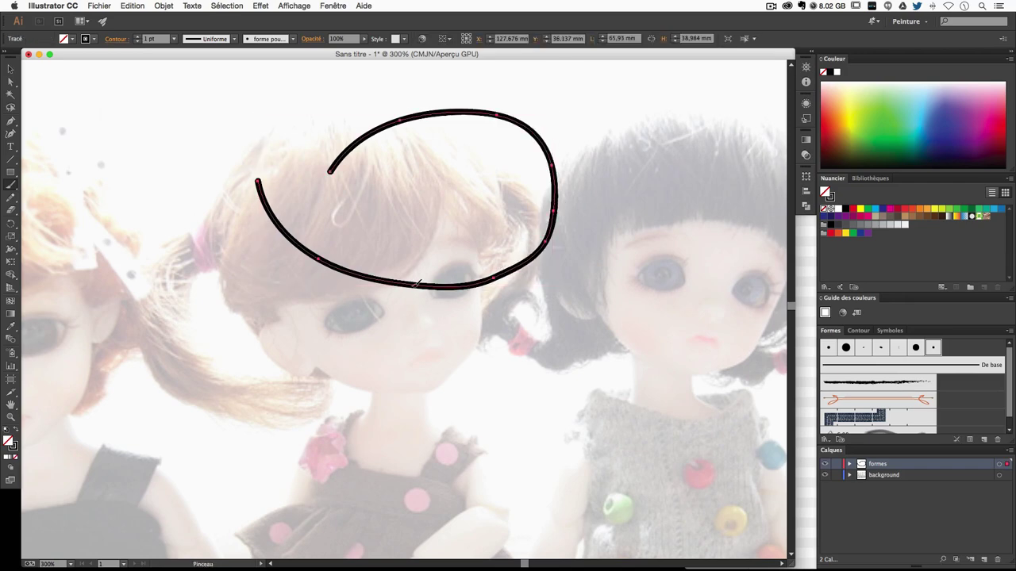
mouse_move(447, 284)
left_mouse_down()
mouse_move(516, 274)
mouse_move(560, 216)
left_mouse_up()
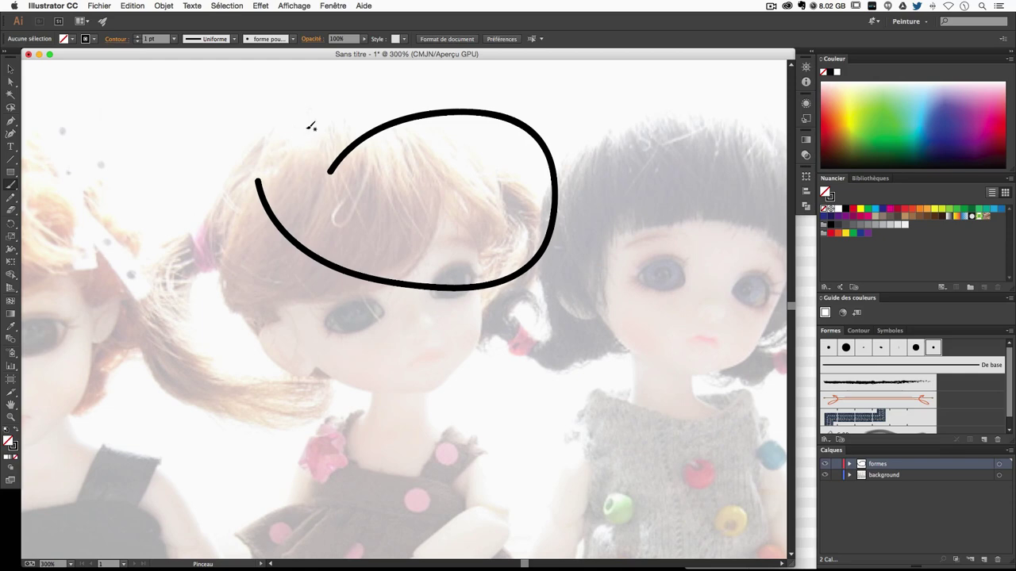
left_click(435, 111, "ctrl")
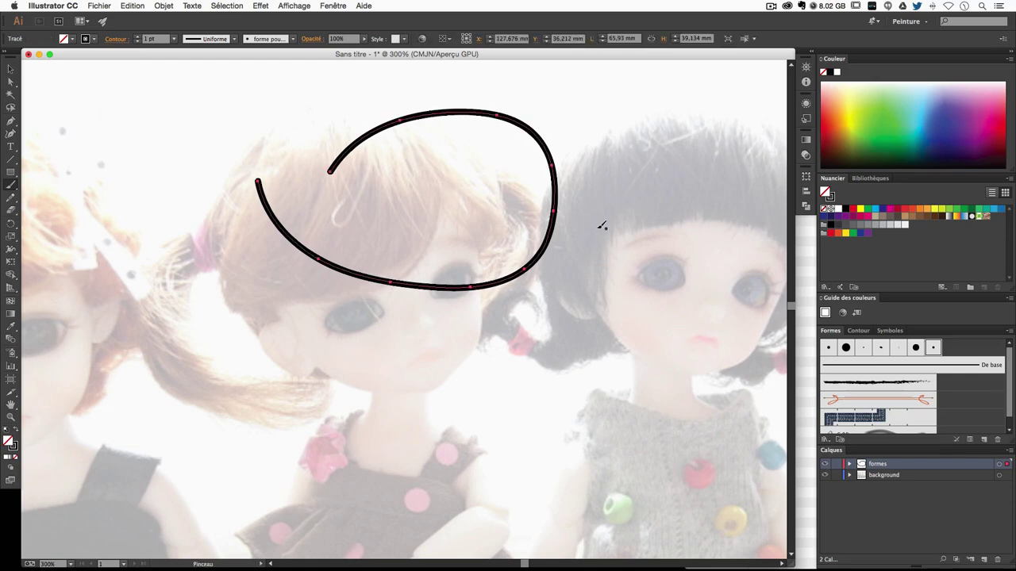
key("Delete")
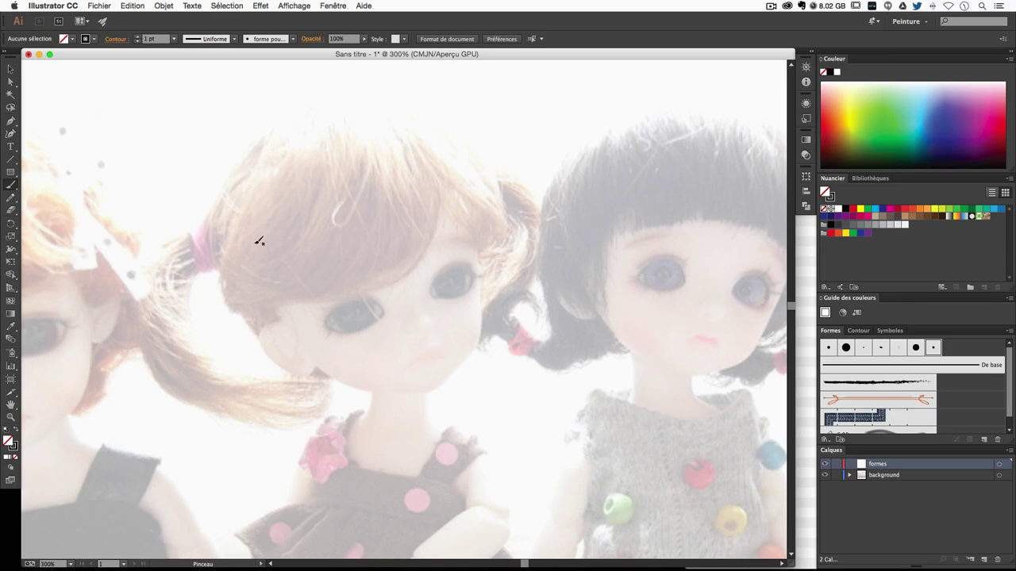
Pan and zoom twice to frame the brown-haired doll's face at 600%.
mouse_move(245, 227)
left_mouse_down()
mouse_move(354, 230)
mouse_move(318, 191)
mouse_move(235, 223)
left_mouse_up()
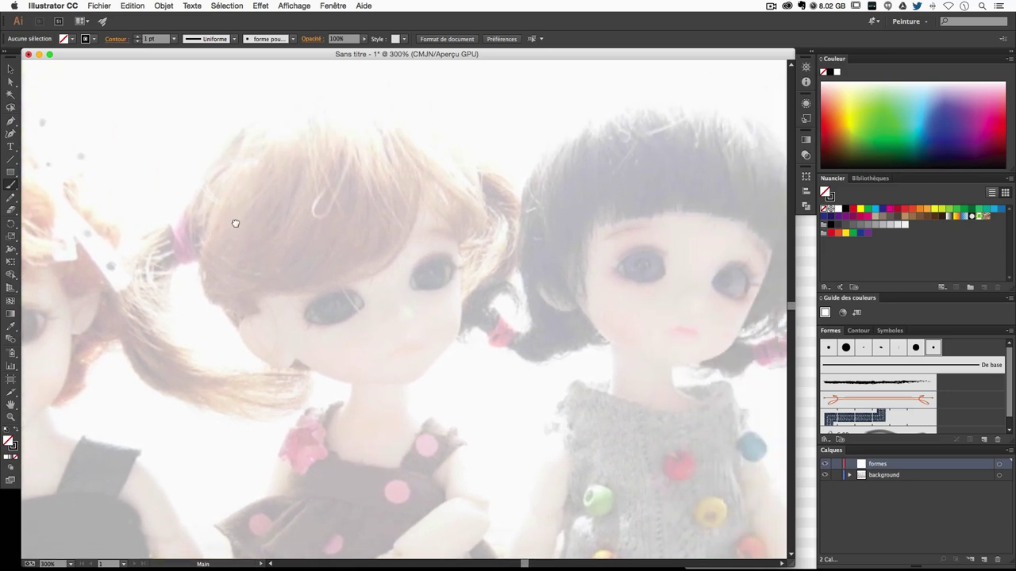
key("super+plus")
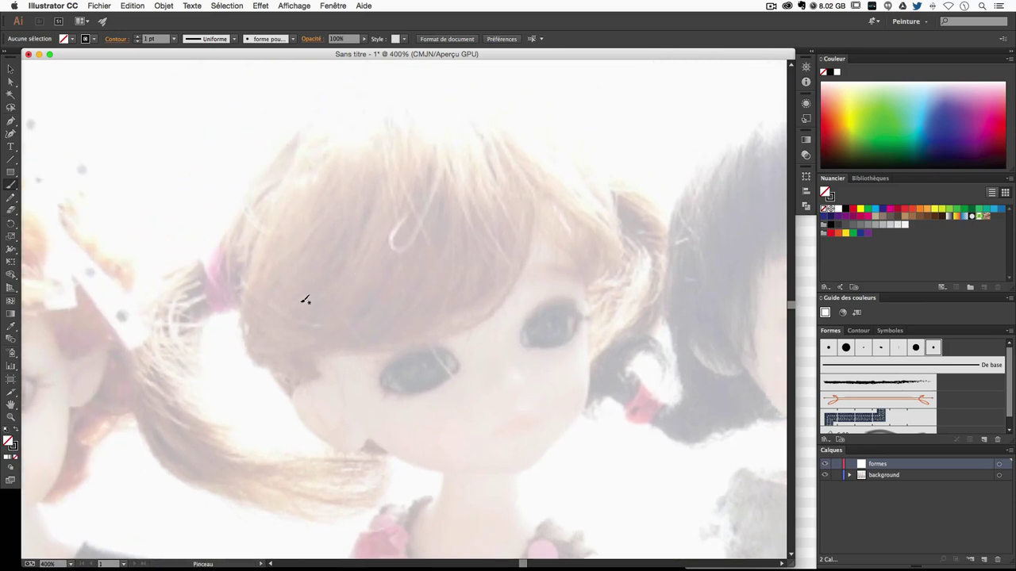
left_click_drag(303, 352, 359, 287)
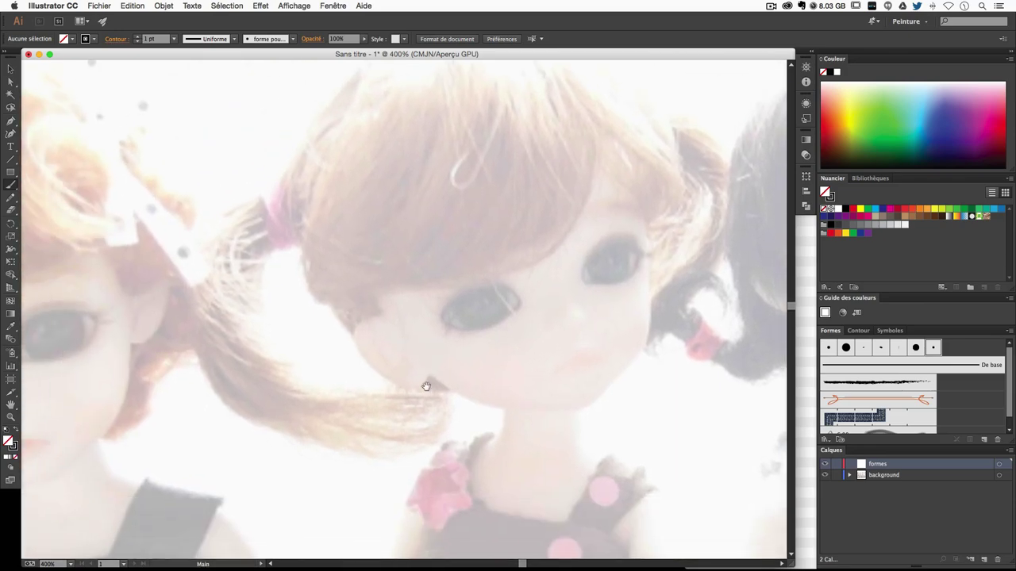
left_click_drag(400, 230, 301, 262)
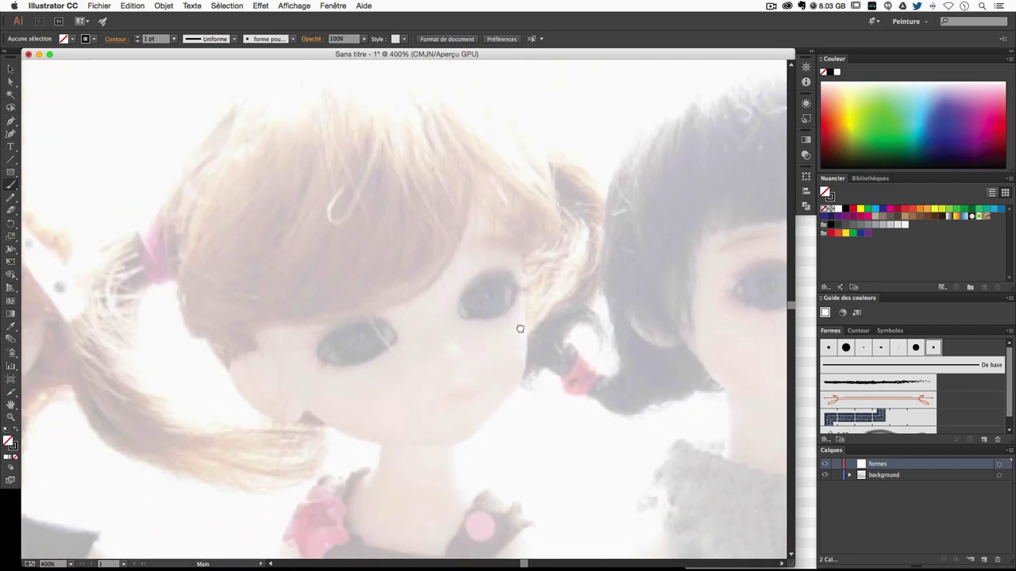
left_click_drag(520, 328, 529, 317)
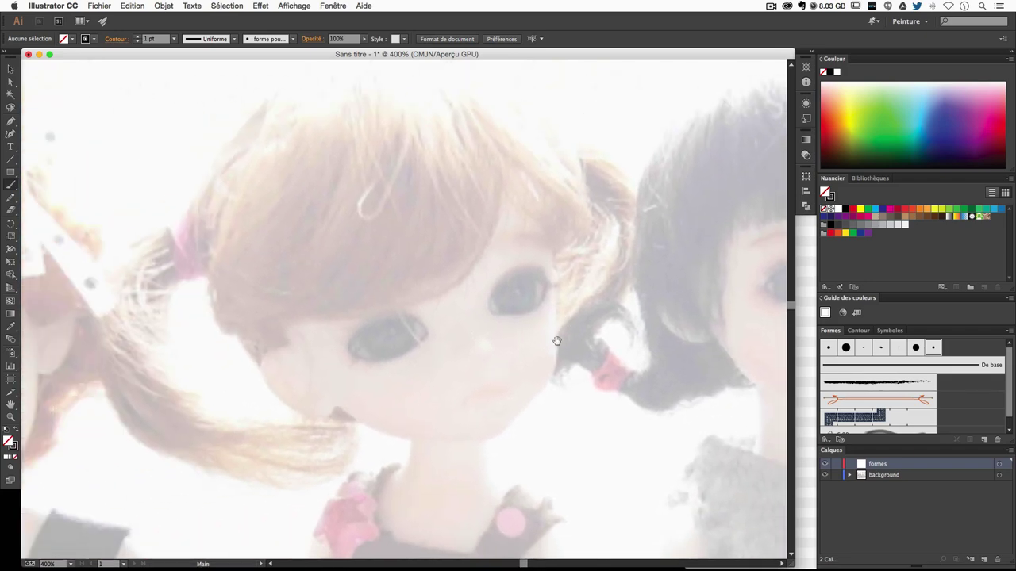
mouse_move(506, 368)
left_mouse_down()
mouse_move(463, 374)
mouse_move(341, 436)
mouse_move(531, 447)
mouse_move(511, 388)
left_mouse_up()
key("space")
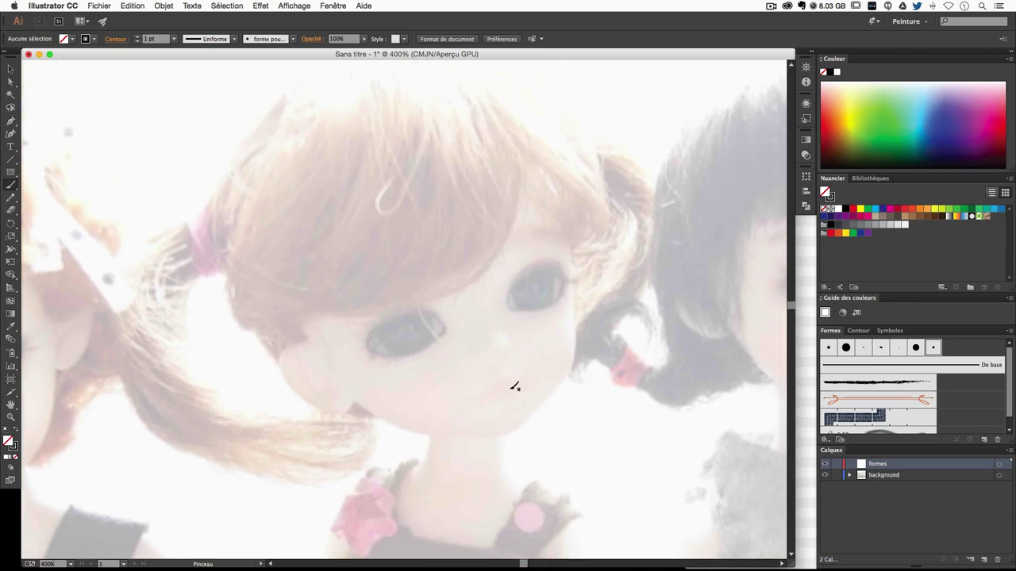
key("super+plus")
scroll(447, 347, "down", 3)
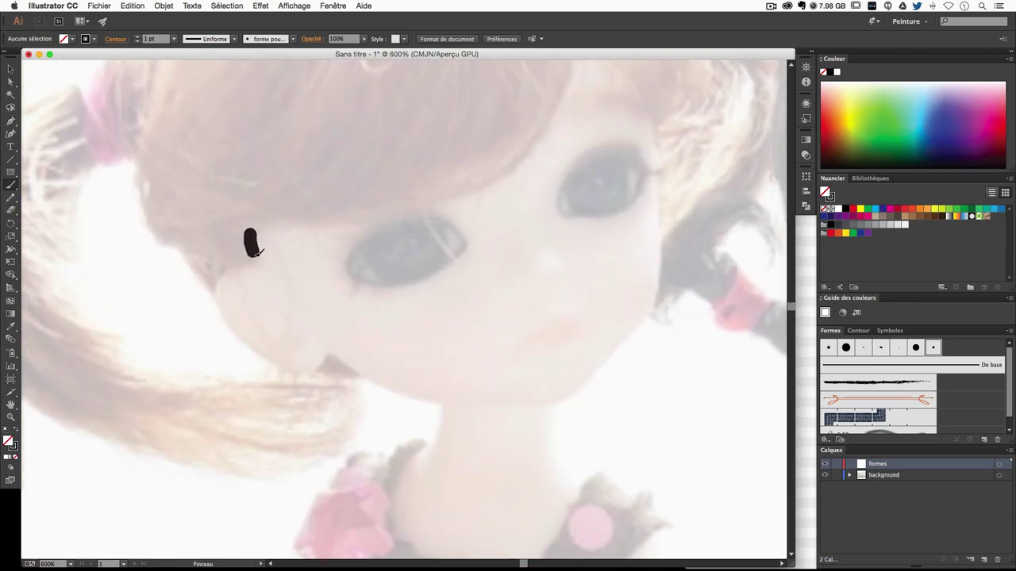
Undo a test stroke and set the forme poupee brush to 3 pt size and 3 pt variation.
left_click_drag(255, 238, 251, 260)
key("ctrl+z")
double_click(934, 349)
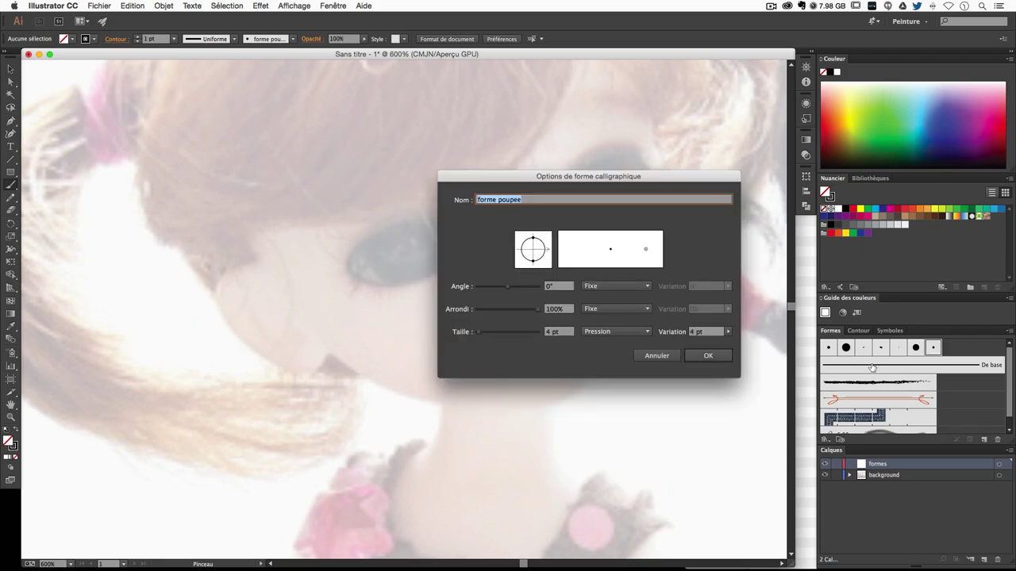
left_click_drag(605, 187, 769, 150)
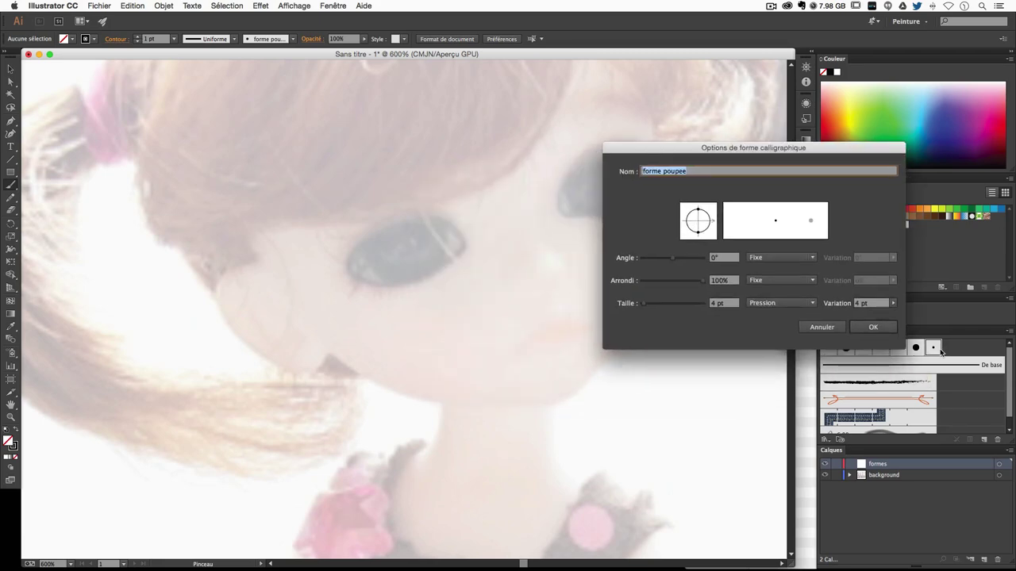
left_click(725, 303)
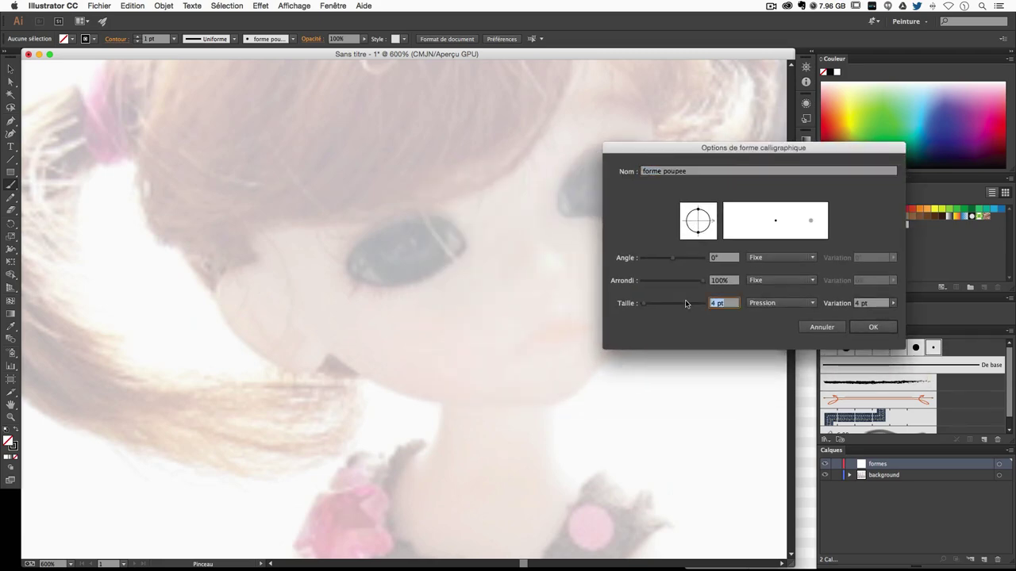
type("3")
key("Tab")
key("Tab")
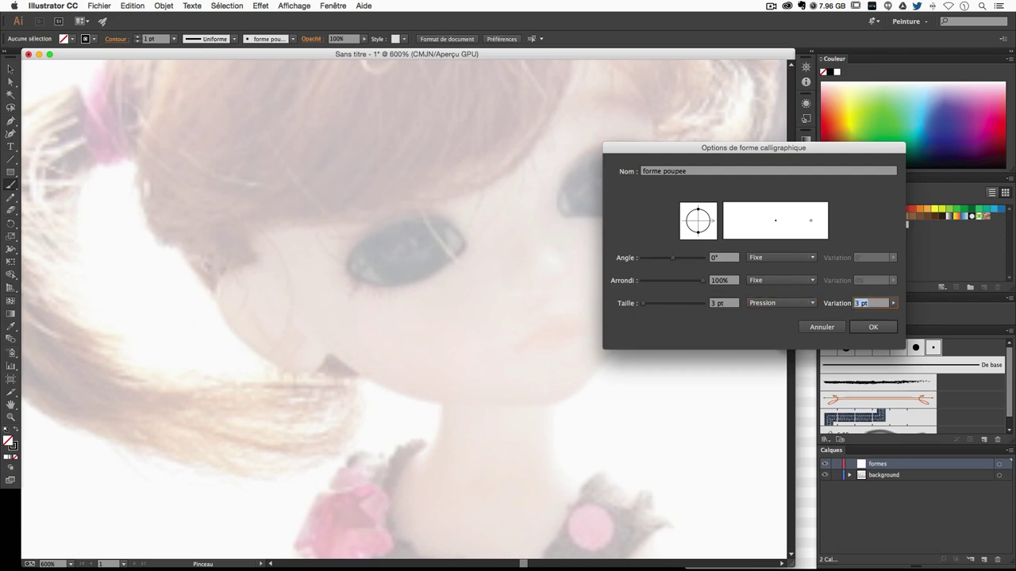
key("Return")
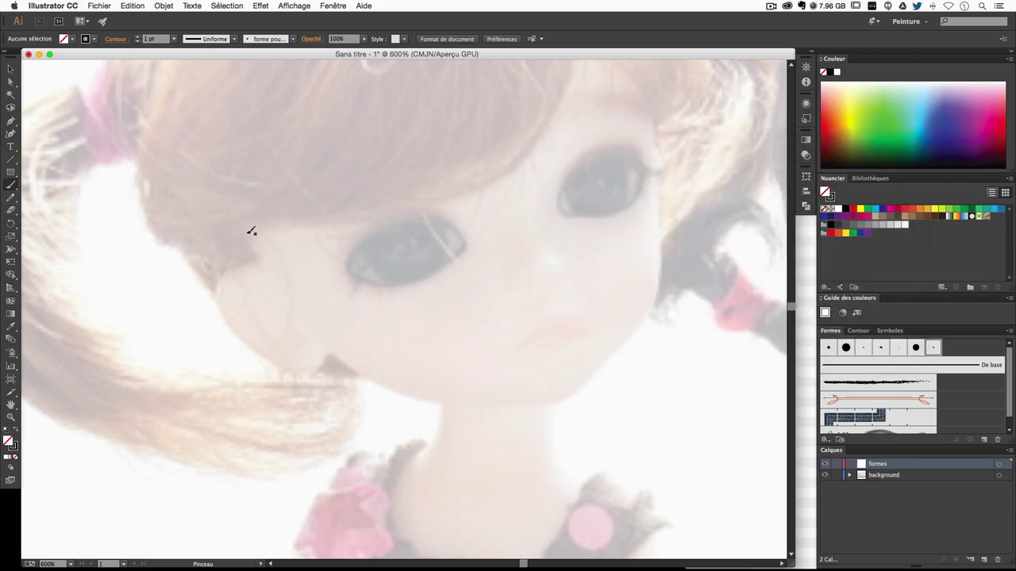
Test the thinner brush, then trace the doll's ear, cheek and jaw contour.
left_click_drag(247, 231, 257, 250)
key("ctrl+z")
mouse_move(251, 232)
left_mouse_down()
mouse_move(233, 327)
mouse_move(334, 349)
left_mouse_up()
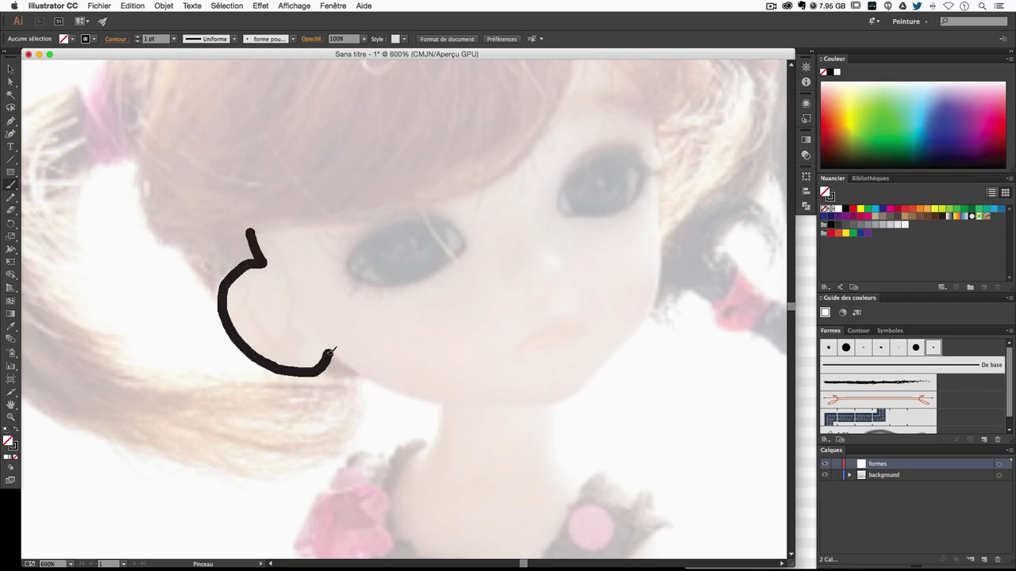
mouse_move(343, 357)
left_mouse_down()
mouse_move(447, 404)
mouse_move(541, 410)
mouse_move(574, 402)
mouse_move(640, 336)
mouse_move(657, 295)
mouse_move(670, 163)
mouse_move(665, 126)
mouse_move(626, 58)
left_mouse_up()
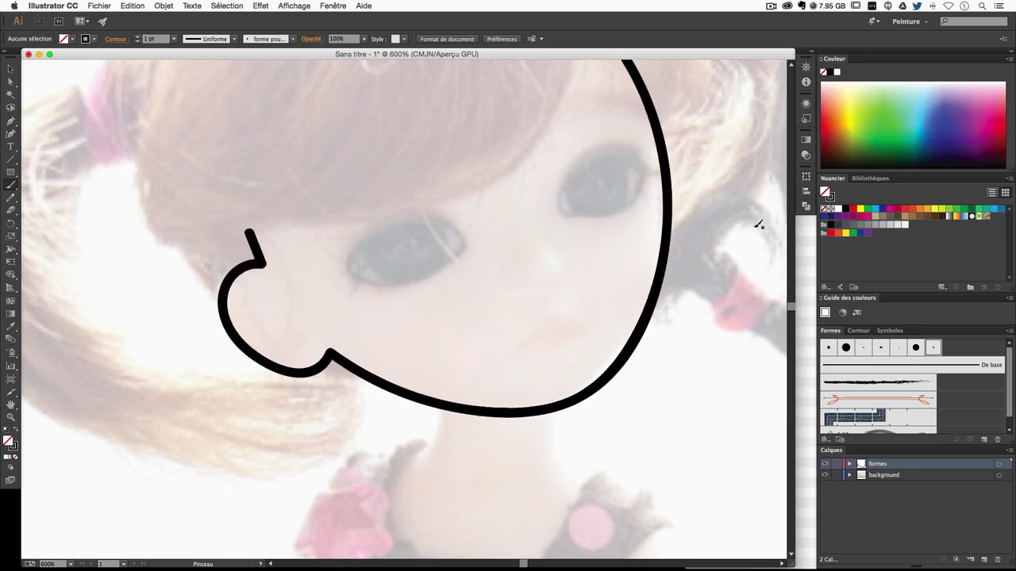
Outline the doll's left eye, panning across the face between the eyes.
left_click_drag(626, 292, 643, 395)
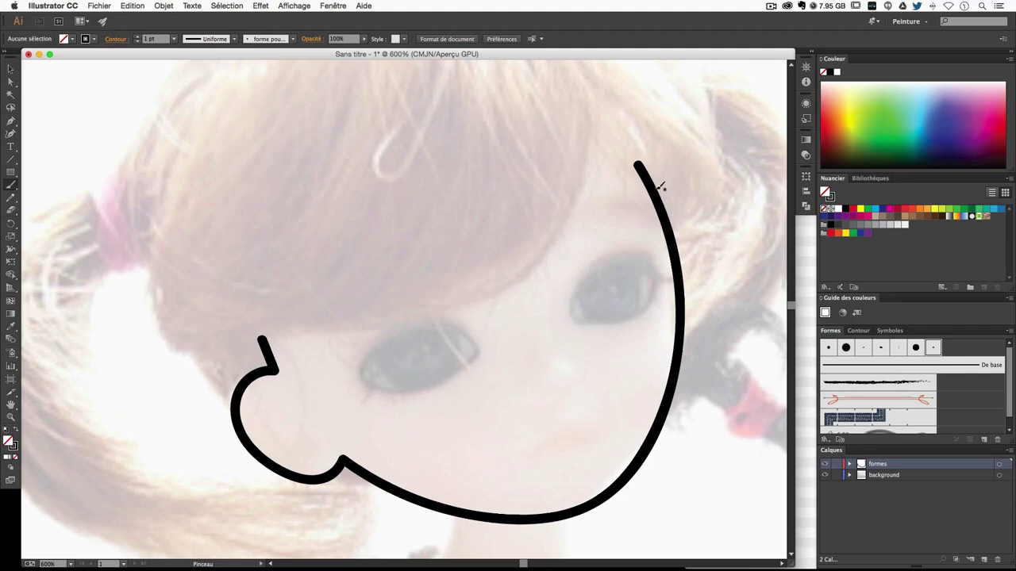
left_click_drag(463, 415, 459, 376)
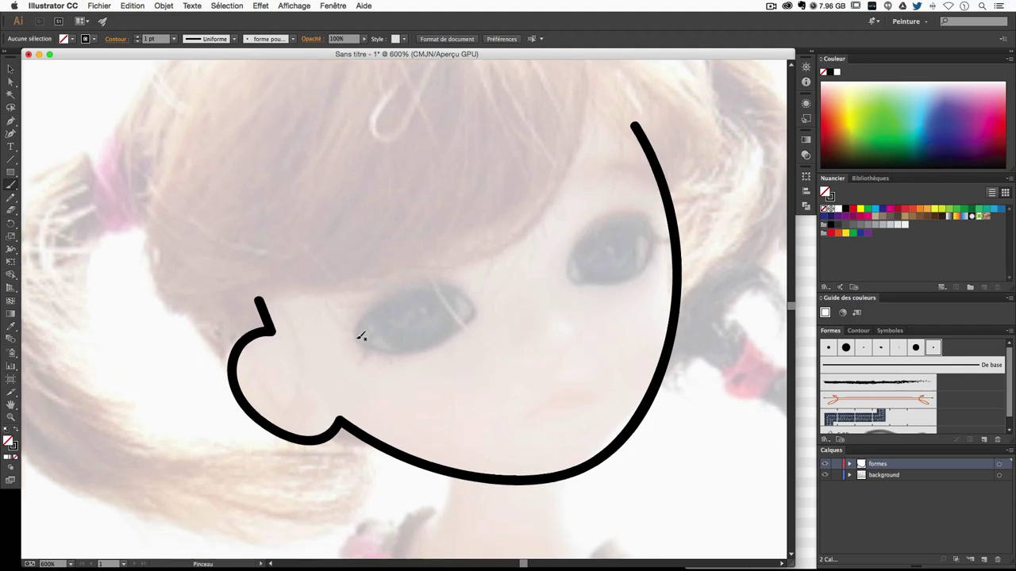
mouse_move(361, 337)
left_mouse_down()
mouse_move(443, 285)
mouse_move(475, 306)
mouse_move(474, 323)
mouse_move(434, 346)
mouse_move(388, 354)
mouse_move(353, 339)
left_mouse_up()
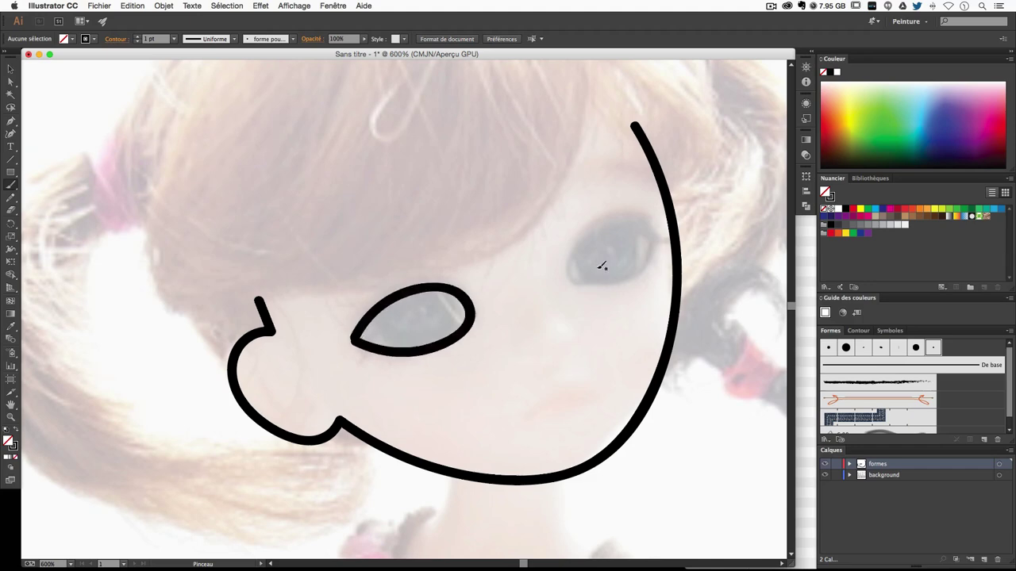
mouse_move(549, 312)
left_mouse_down()
mouse_move(458, 328)
mouse_move(479, 267)
mouse_move(500, 244)
mouse_move(555, 243)
mouse_move(569, 252)
mouse_move(538, 294)
mouse_move(514, 306)
mouse_move(479, 299)
left_mouse_up()
Zoom out and trace the hair cap outline, closing the gap on its left.
key("ctrl+minus")
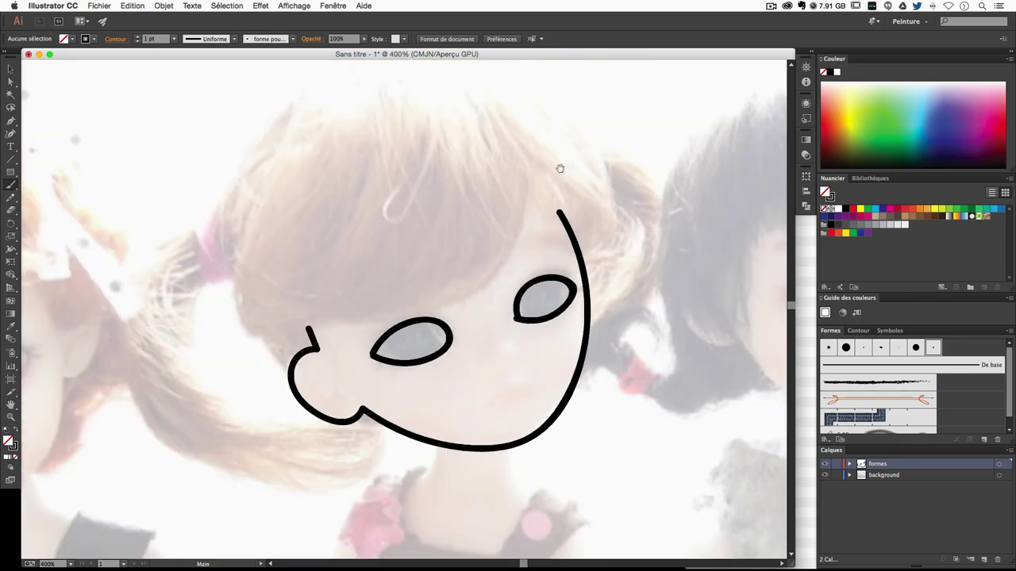
left_click_drag(559, 165, 585, 209)
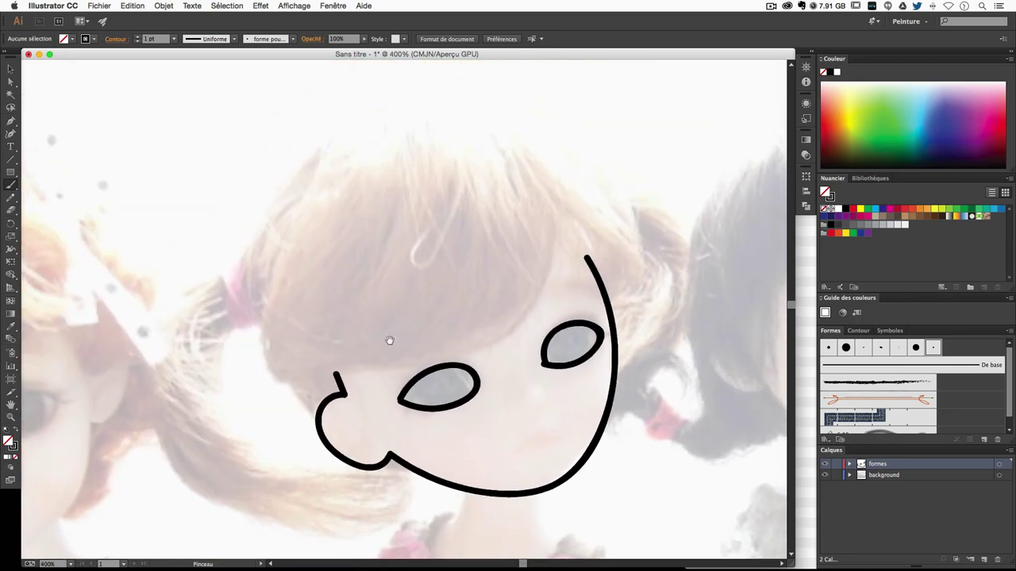
left_click_drag(390, 341, 380, 304)
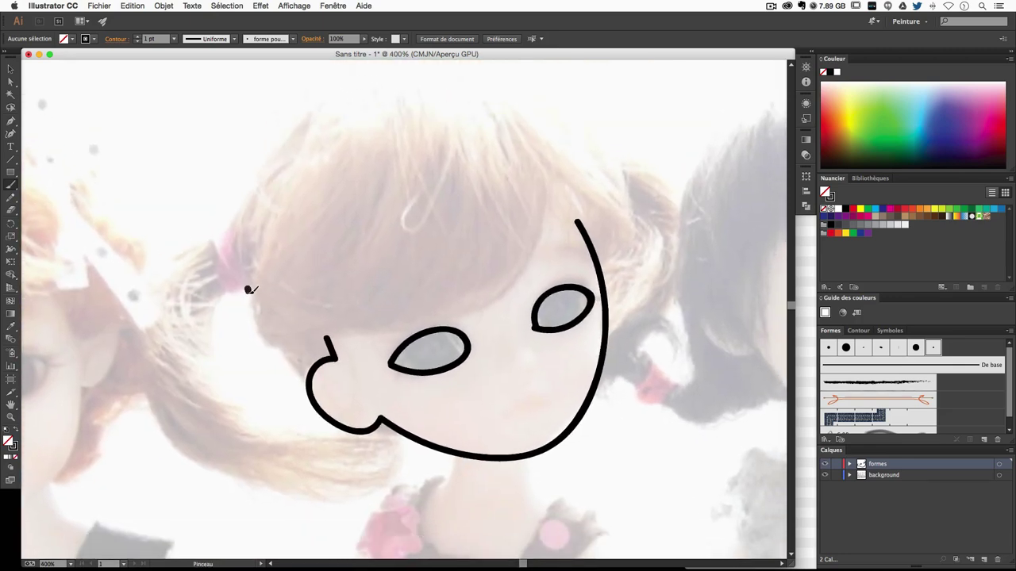
mouse_move(248, 290)
left_mouse_down()
mouse_move(285, 333)
mouse_move(315, 337)
mouse_move(389, 332)
mouse_move(502, 295)
mouse_move(554, 202)
mouse_move(530, 108)
mouse_move(449, 64)
mouse_move(371, 72)
mouse_move(301, 143)
mouse_move(249, 284)
left_mouse_up()
left_click_drag(588, 264, 594, 322)
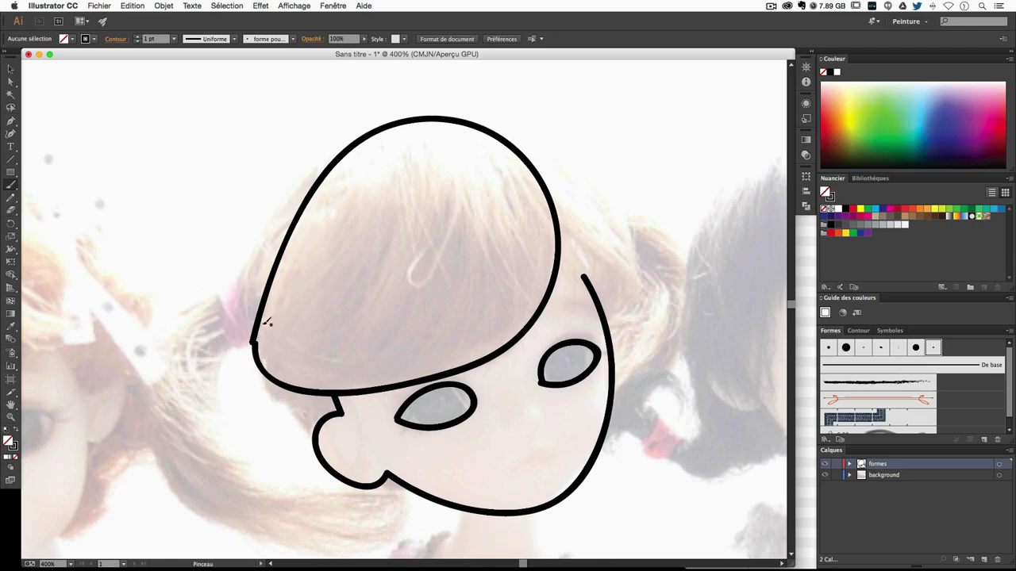
left_click_drag(267, 322, 271, 285)
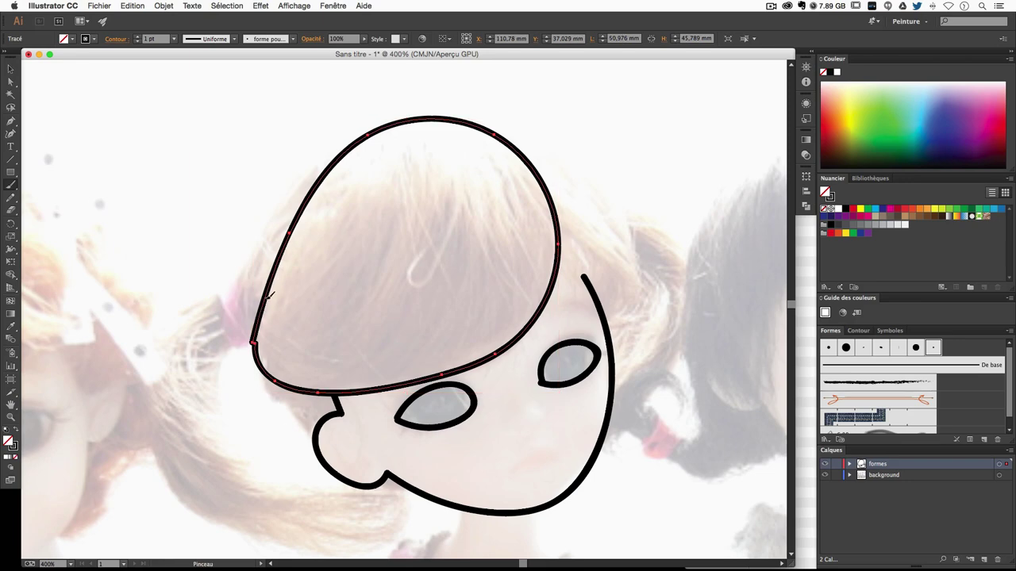
Select the head outline and redraw its left edge to smooth it.
left_click(260, 326, "super")
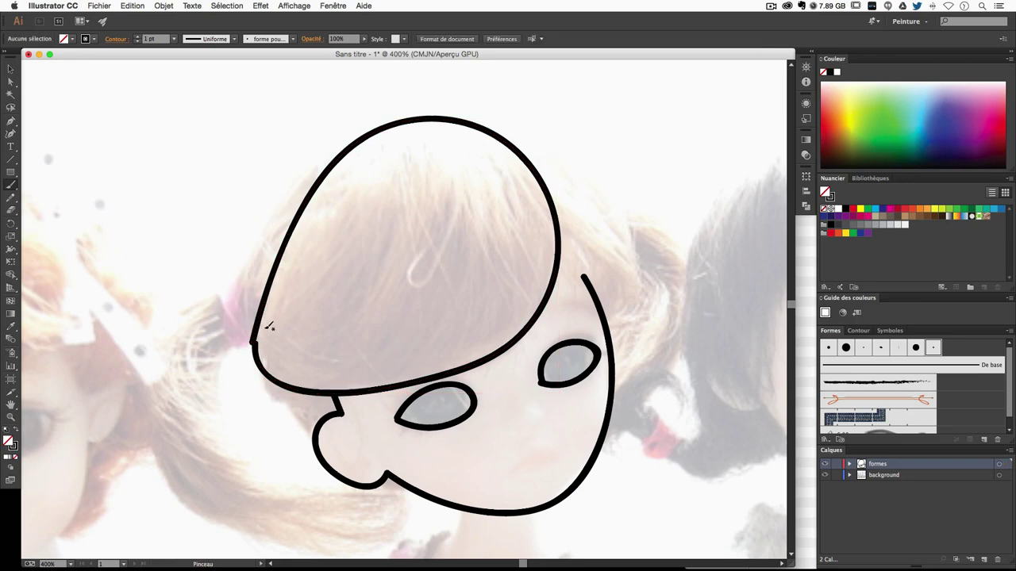
left_click(268, 325, "super")
left_click(270, 294, "super")
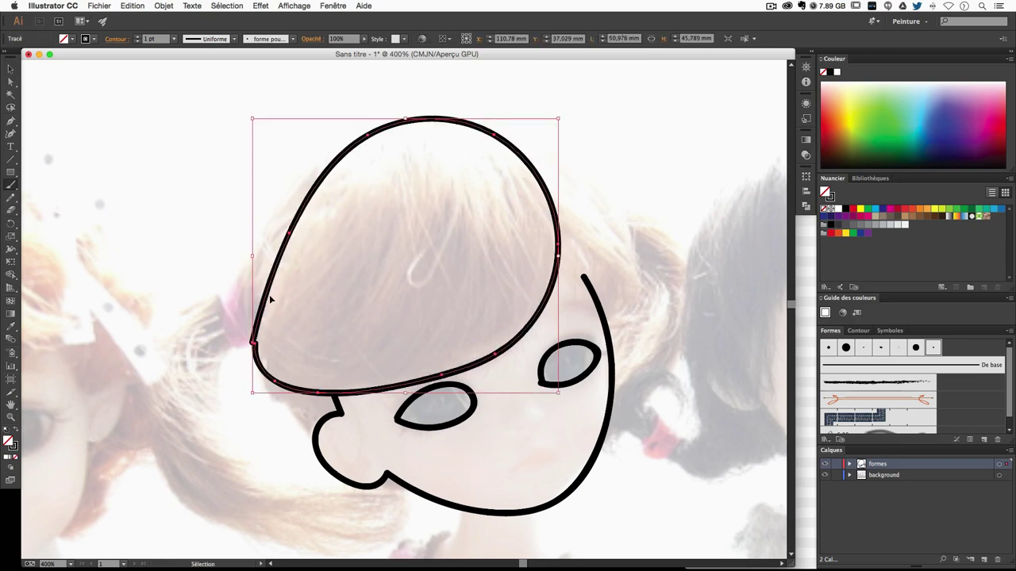
left_click(270, 274, "super")
left_click(272, 294, "super")
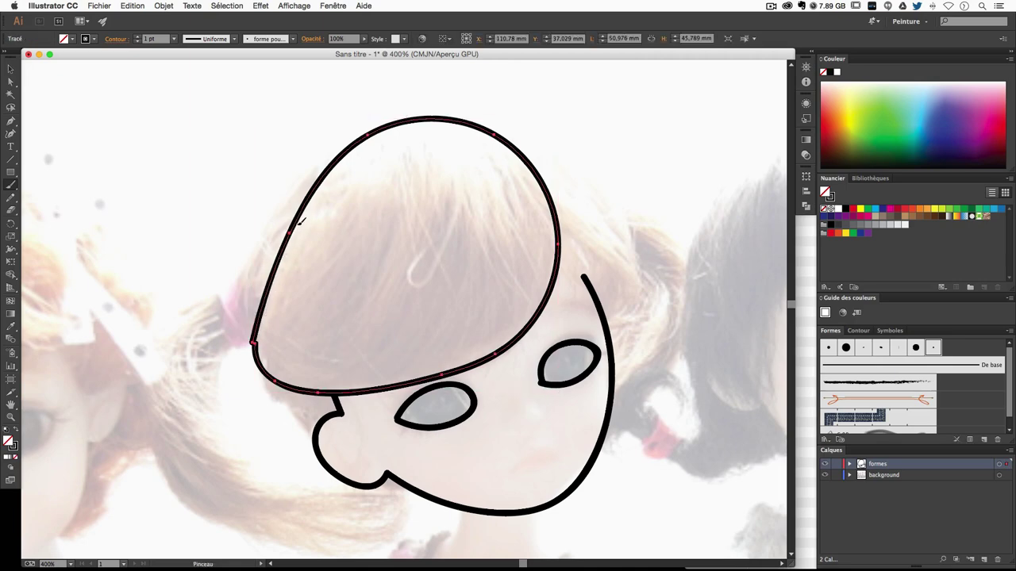
mouse_move(300, 222)
left_mouse_down()
mouse_move(272, 262)
mouse_move(254, 340)
left_mouse_up()
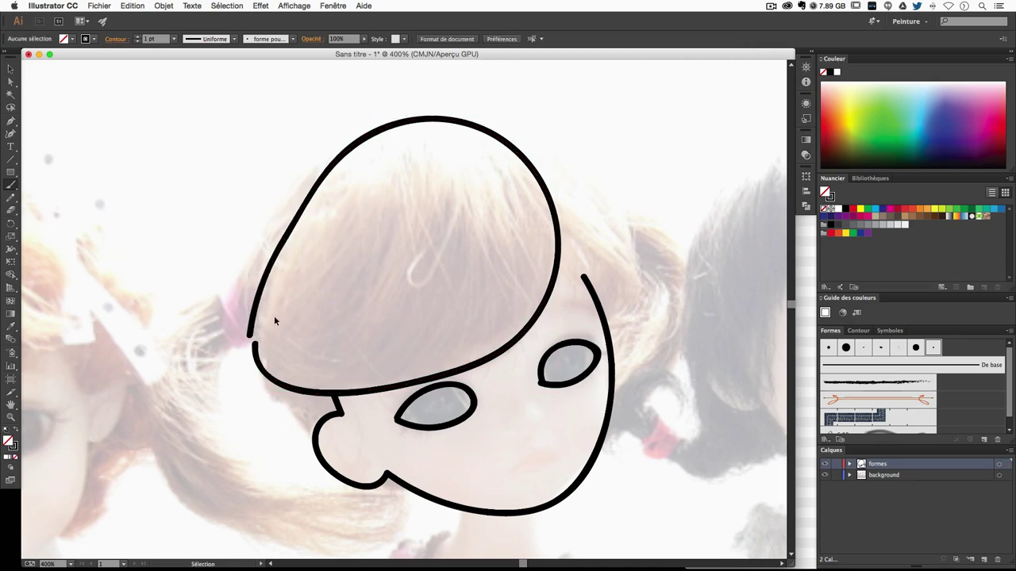
left_click(274, 321, "super")
mouse_move(288, 237)
left_mouse_down()
mouse_move(255, 337)
mouse_move(319, 362)
left_mouse_up()
left_click(291, 352, "ctrl")
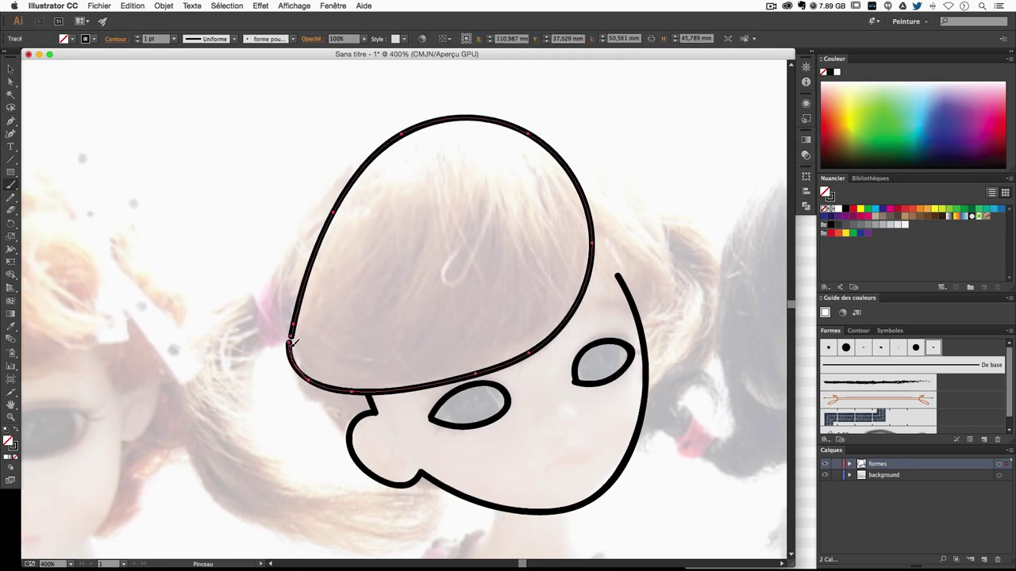
left_click_drag(292, 342, 294, 339)
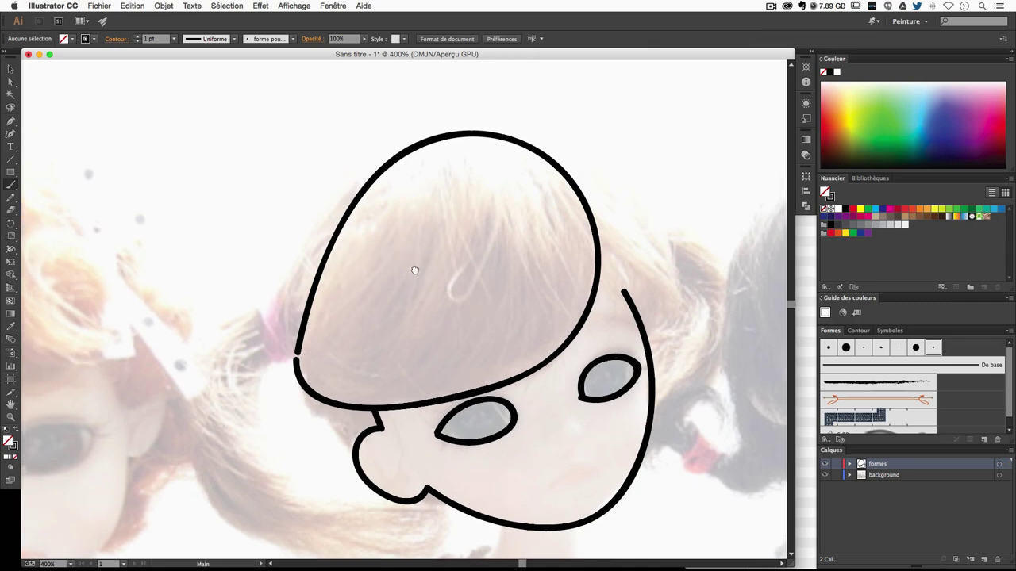
Draw the outer back-hair curve along the left side and select it.
left_click_drag(413, 267, 381, 246)
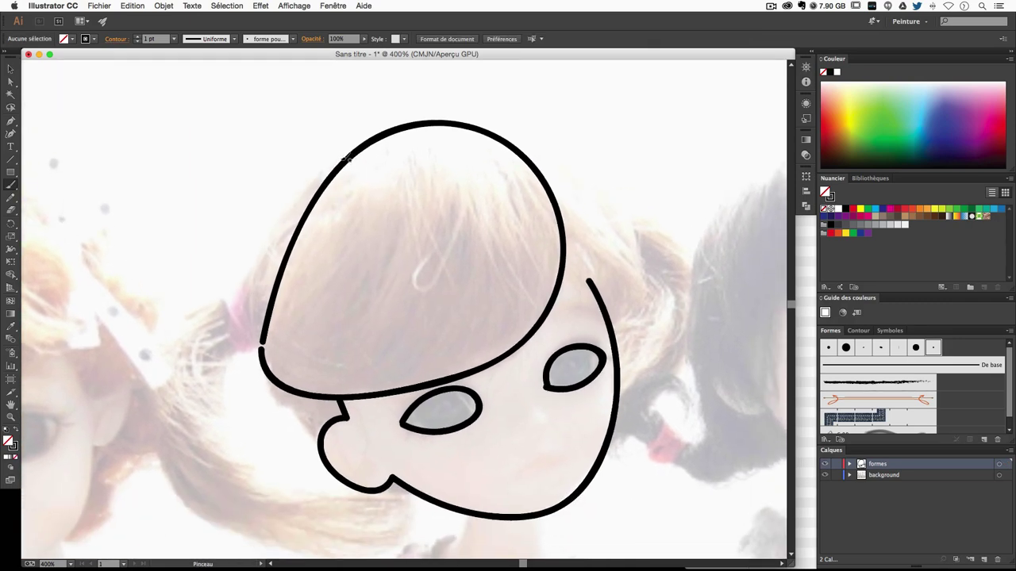
mouse_move(347, 158)
left_mouse_down()
mouse_move(289, 200)
mouse_move(246, 287)
mouse_move(251, 340)
mouse_move(269, 344)
left_mouse_up()
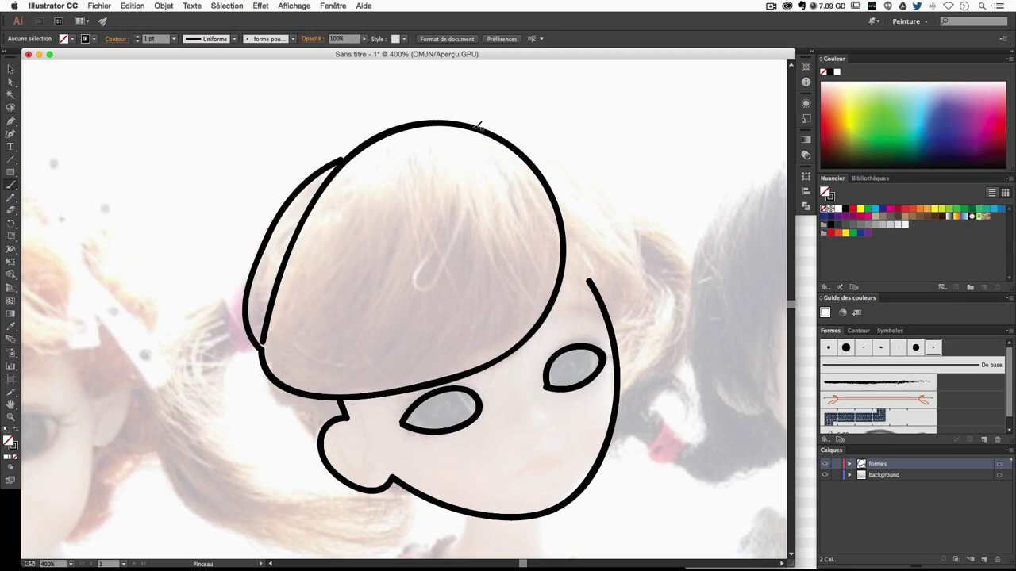
left_click(341, 159, "ctrl")
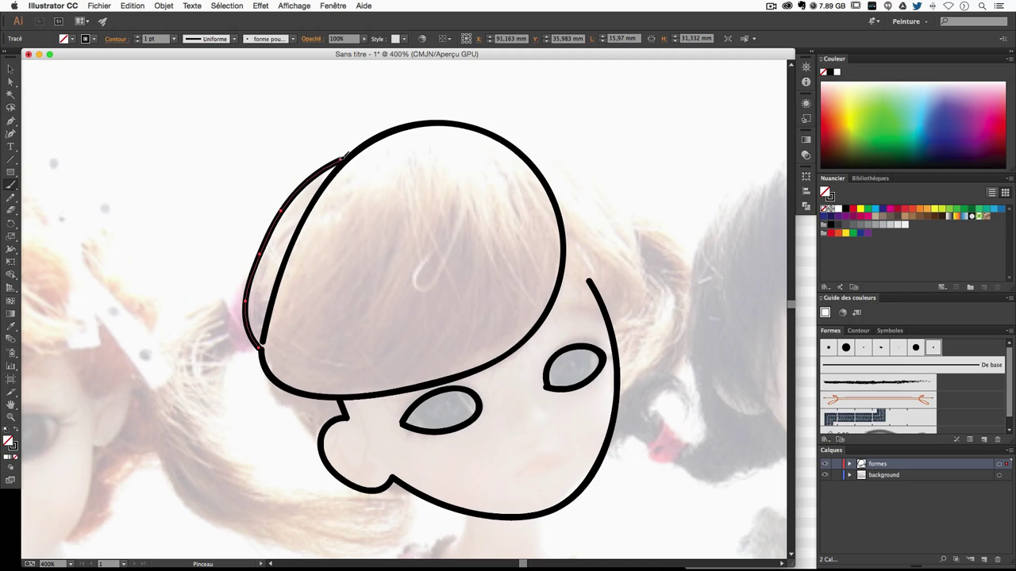
Draw a closed loop around the pink hair tie at the left of the hair.
left_click(357, 151, "ctrl")
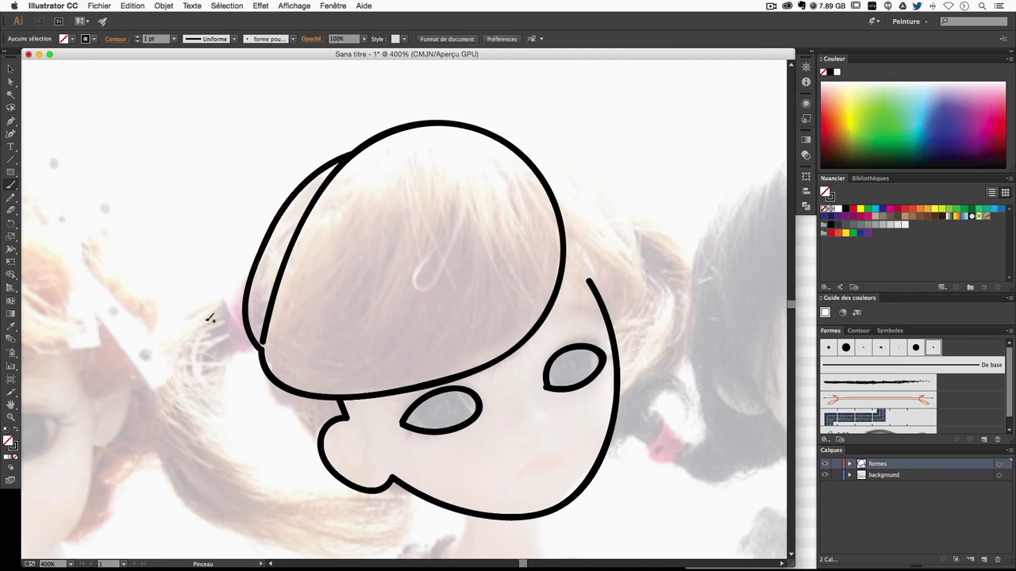
scroll(210, 319, "down", 3)
scroll(210, 319, "left", 5)
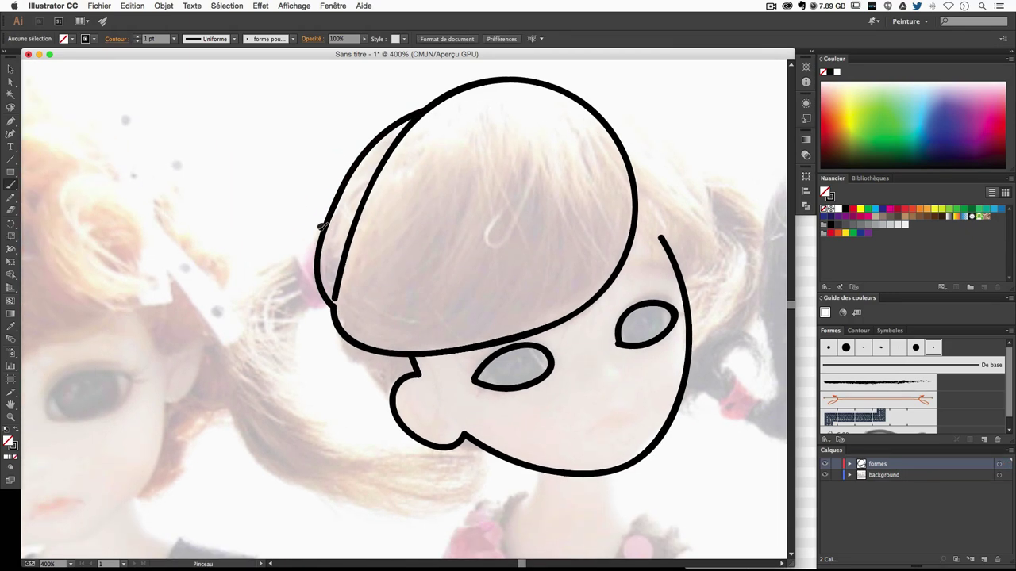
left_click_drag(321, 227, 313, 305)
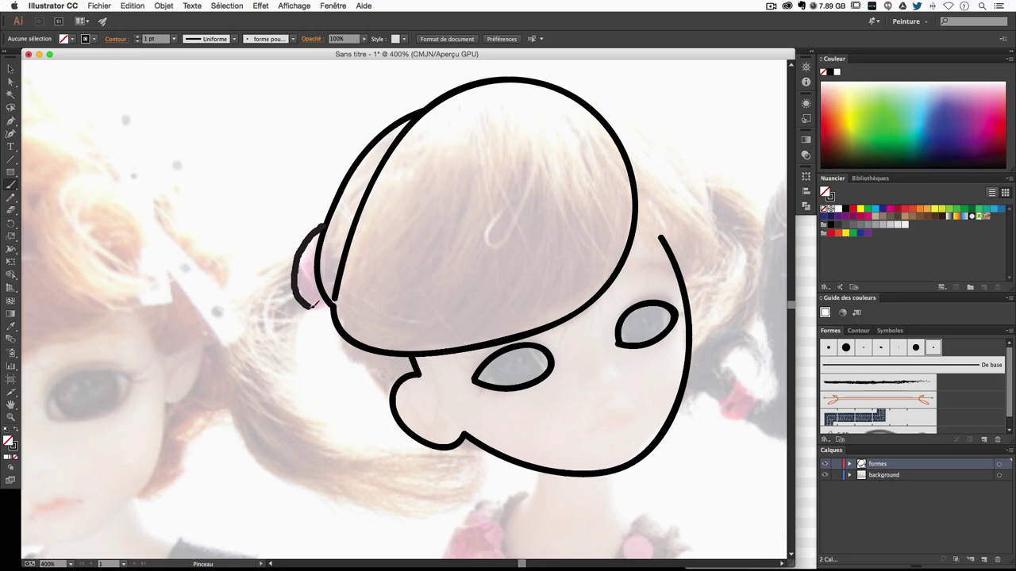
left_click_drag(338, 300, 337, 303)
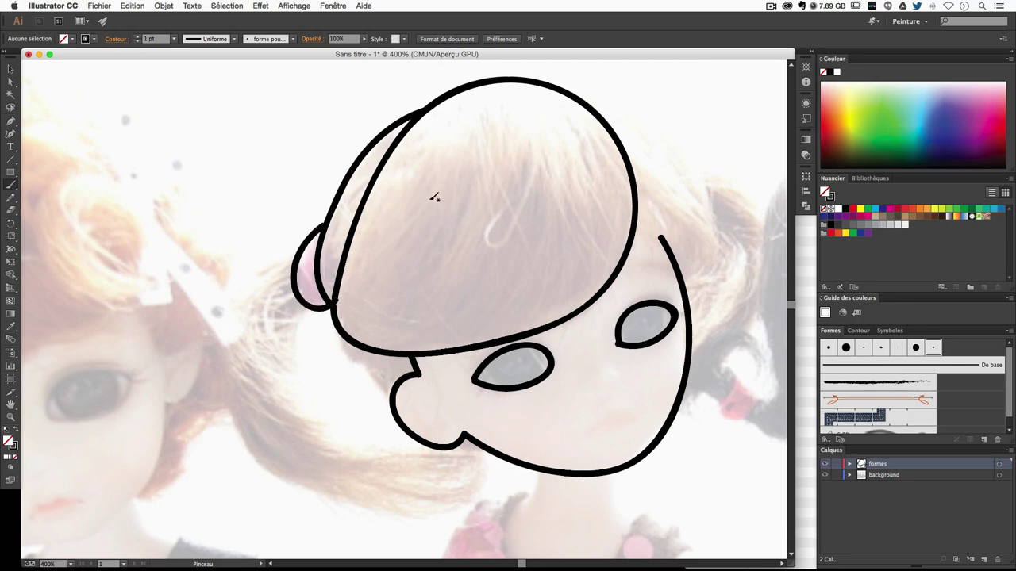
Try selecting the hair tie outline several times.
left_click(326, 304)
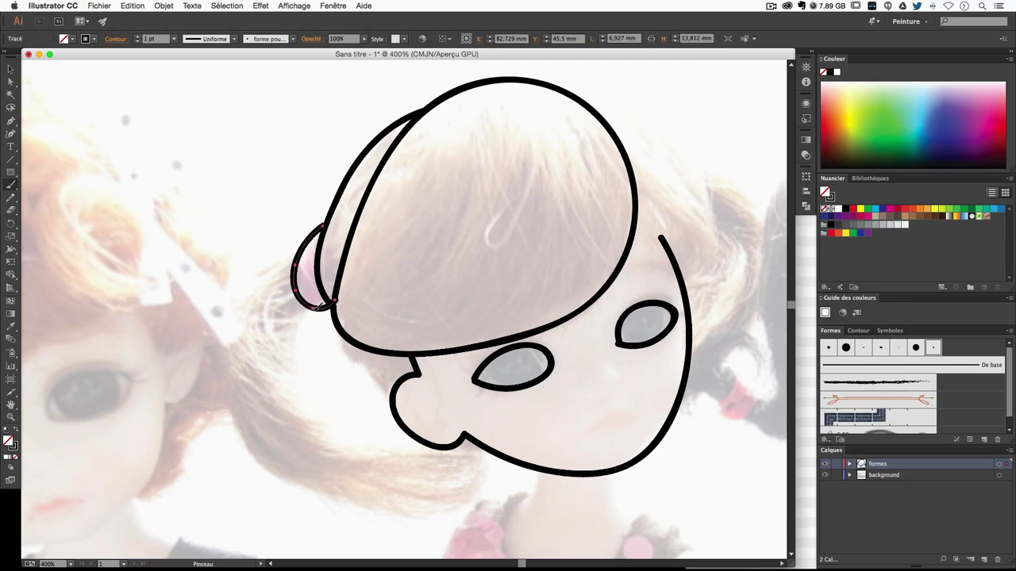
left_click(338, 301)
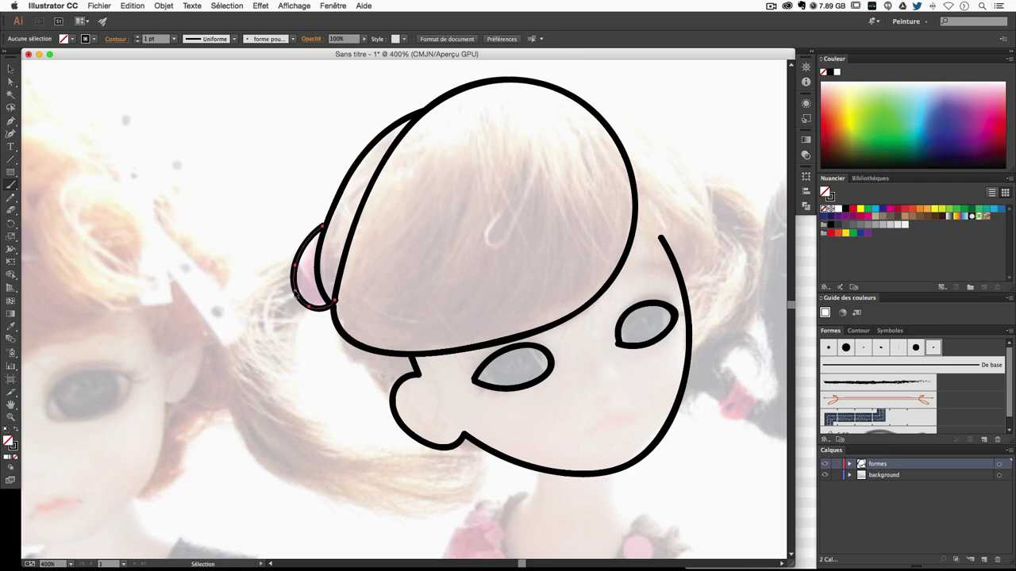
left_click(312, 306)
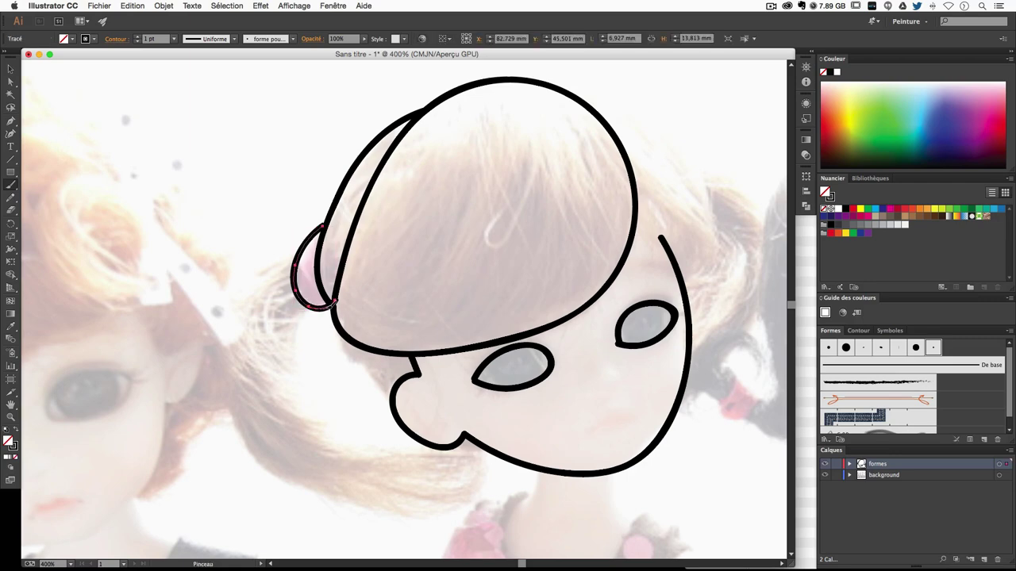
left_click(336, 302)
left_click(318, 231)
left_click(326, 223)
left_click(325, 234)
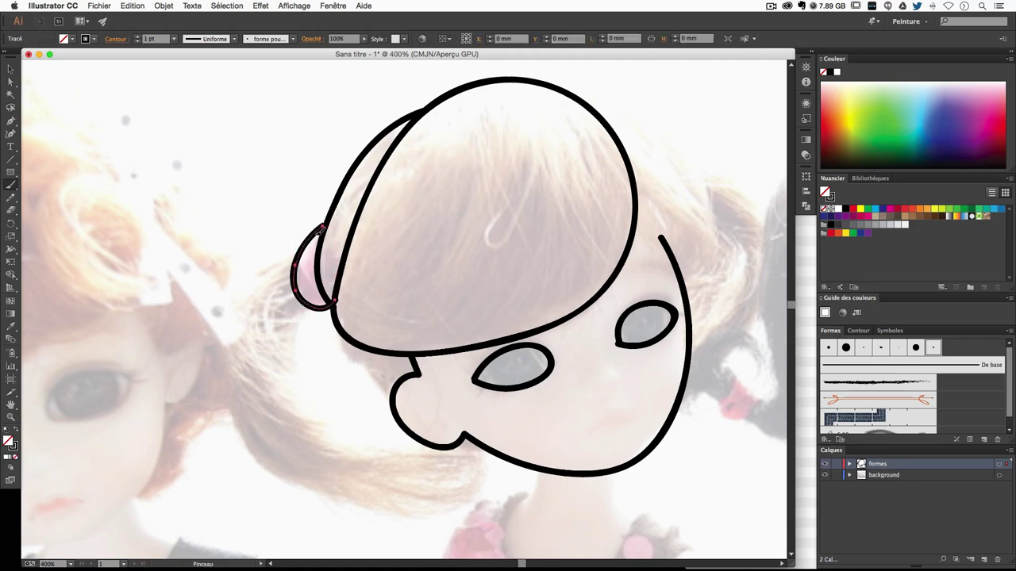
left_click(332, 223)
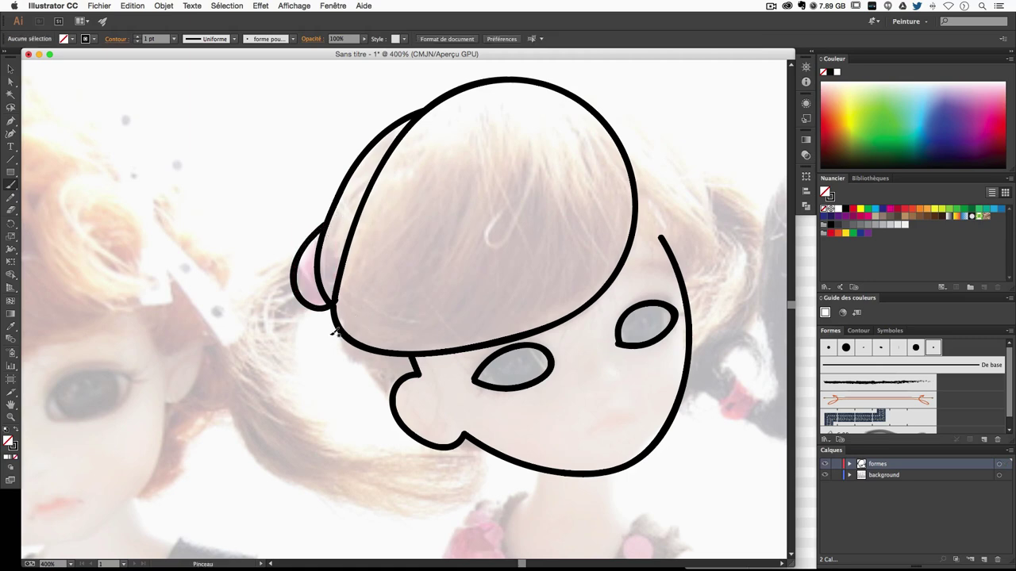
Select the hair tie loop, retrace its edge, and deselect it.
scroll(336, 333, "down", 4)
scroll(336, 333, "left", 3)
left_click(383, 246)
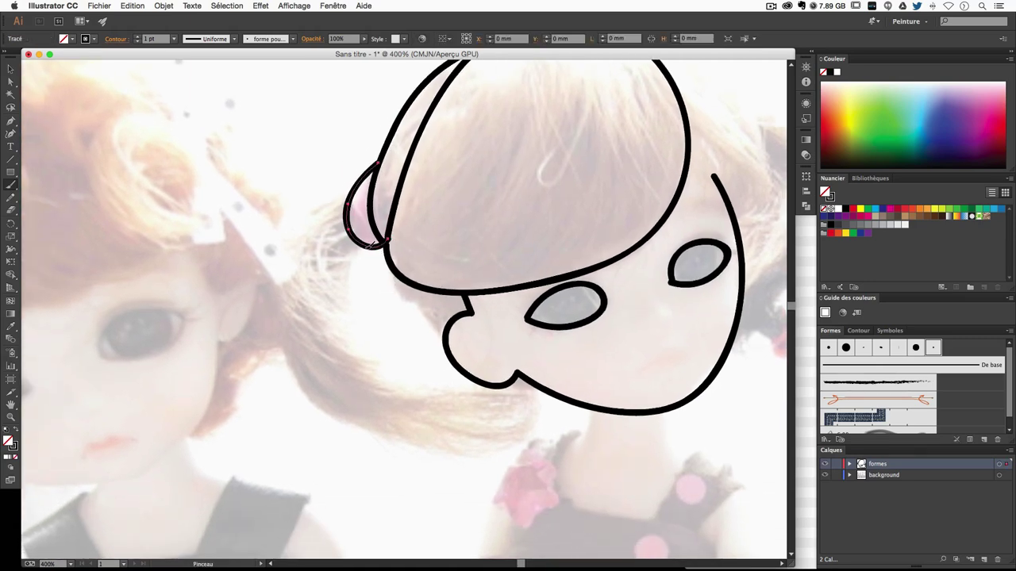
left_click(387, 244)
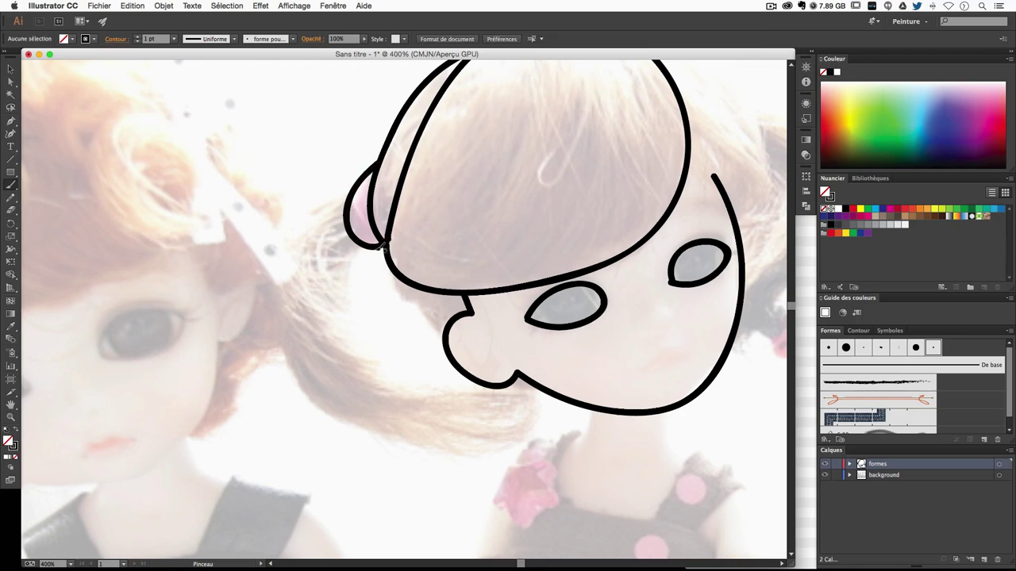
left_click(382, 247)
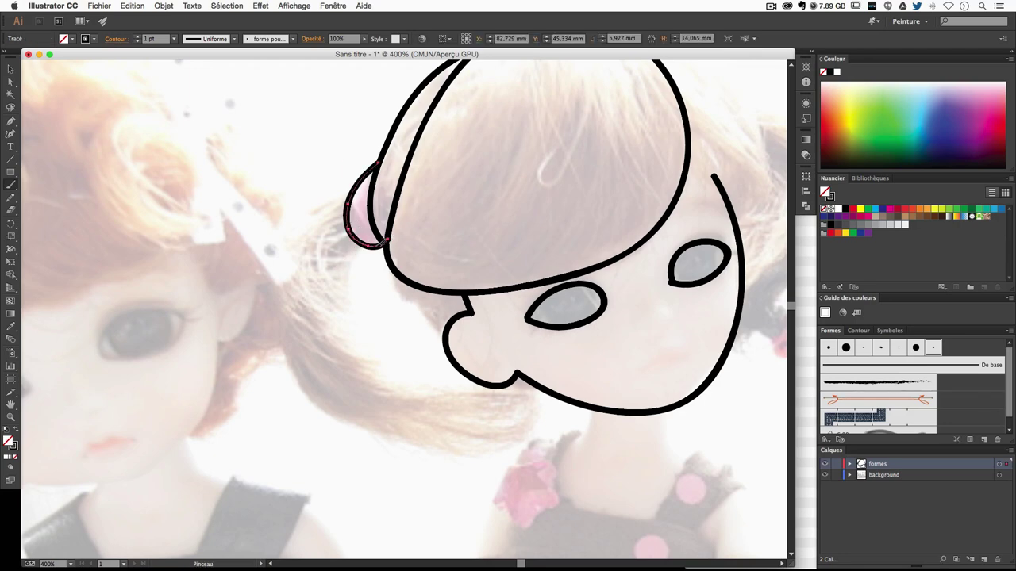
mouse_move(381, 241)
left_mouse_down()
mouse_move(354, 234)
mouse_move(387, 240)
left_mouse_up()
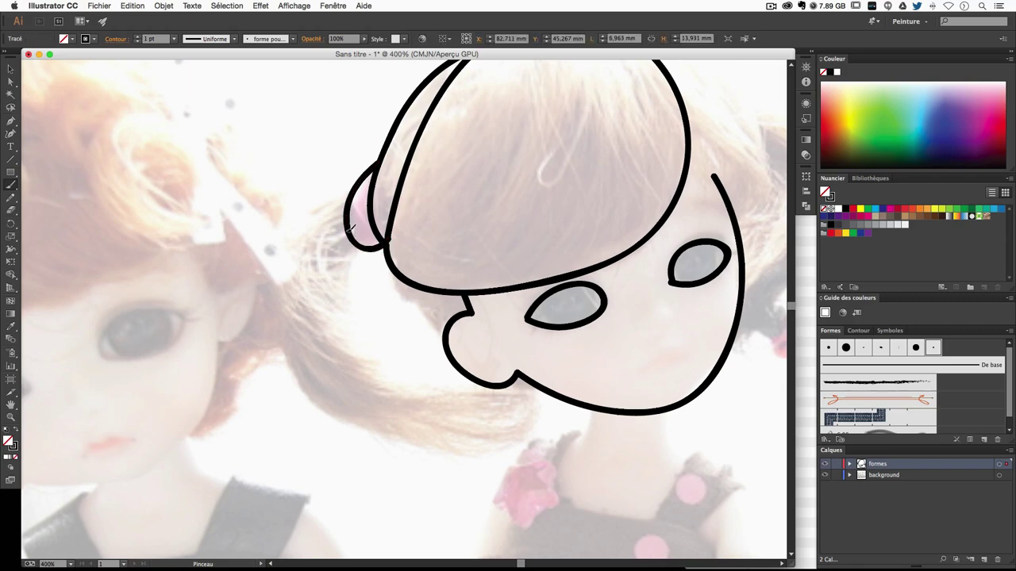
key("ctrl+shift+a")
left_click_drag(382, 270, 390, 318)
Draw the pigtail hanging from the hair tie and redraw its bottom edge.
left_click_drag(415, 395, 397, 264)
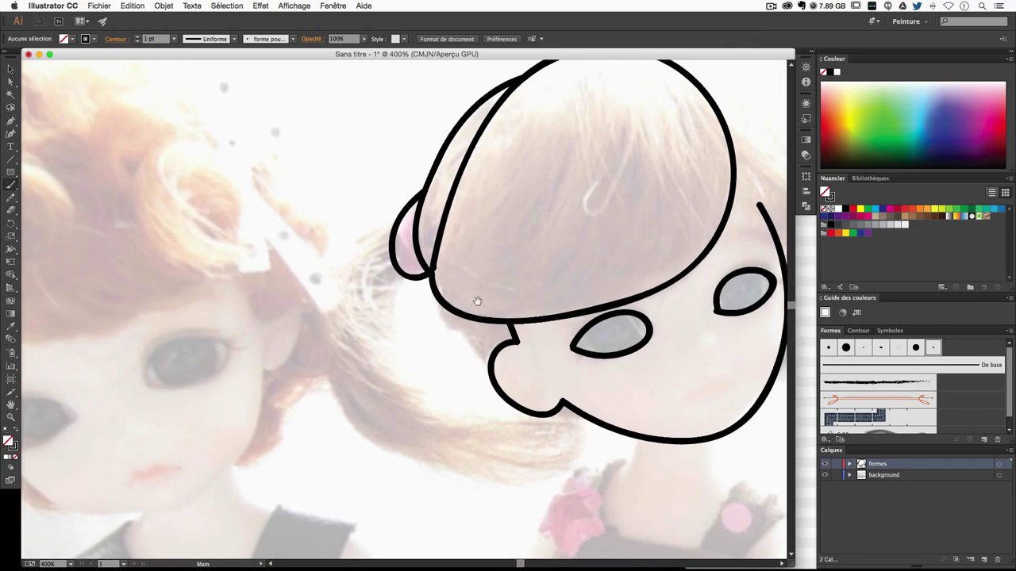
mouse_move(341, 103)
left_mouse_down()
mouse_move(258, 210)
mouse_move(256, 270)
mouse_move(354, 335)
mouse_move(435, 359)
mouse_move(498, 357)
mouse_move(543, 311)
left_mouse_up()
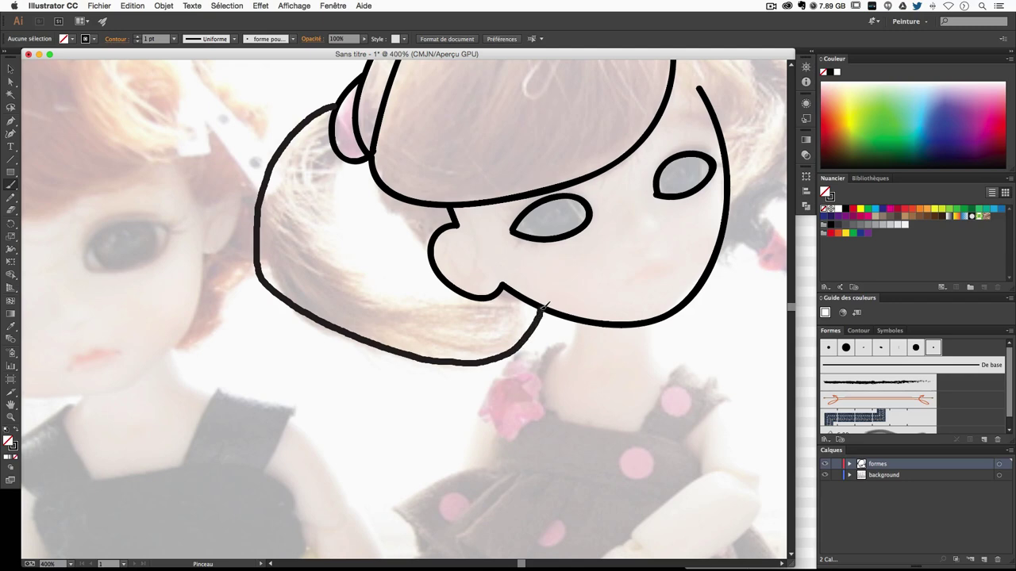
key("v")
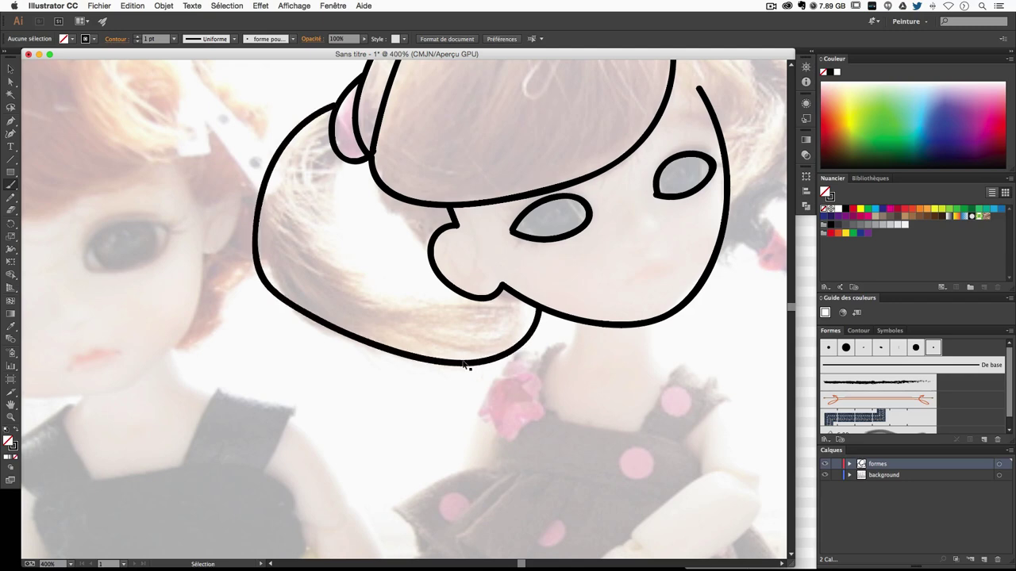
left_click(466, 365, "super")
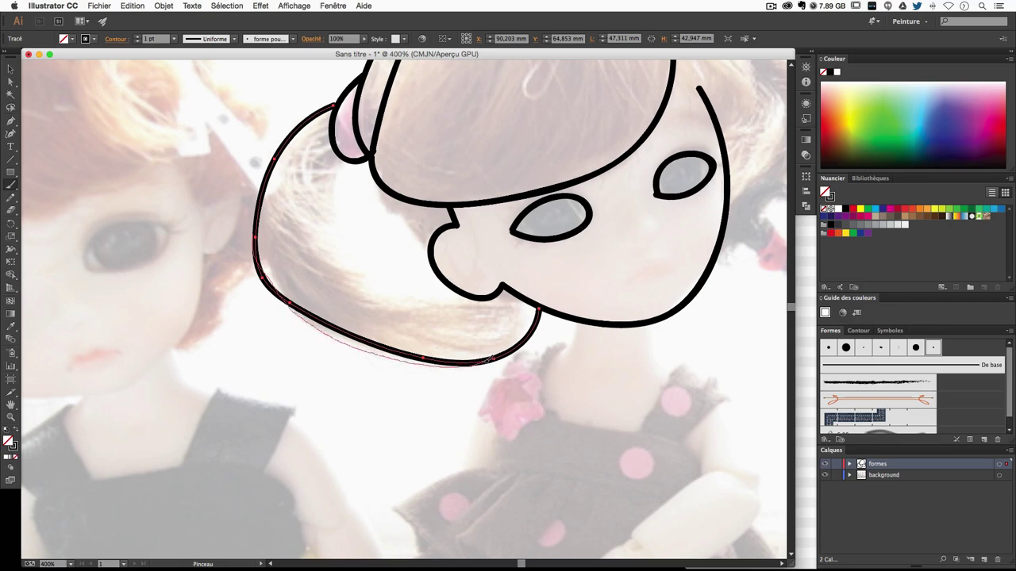
left_click_drag(489, 359, 484, 356)
Smooth the pigtail's left and top-left edges and add its inner contour line.
left_click(252, 248, "super")
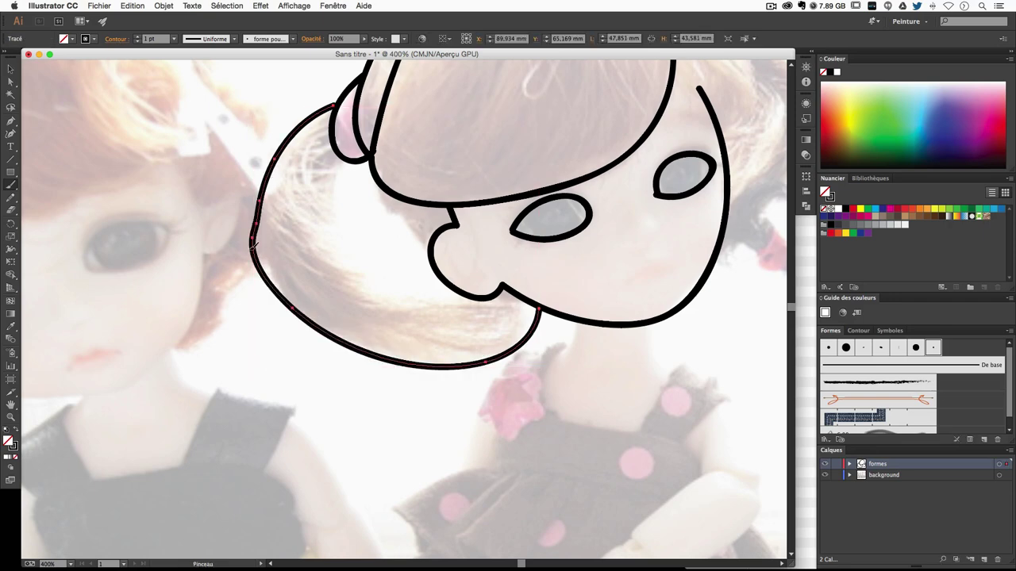
left_click_drag(256, 213, 260, 196)
left_click_drag(273, 159, 264, 171)
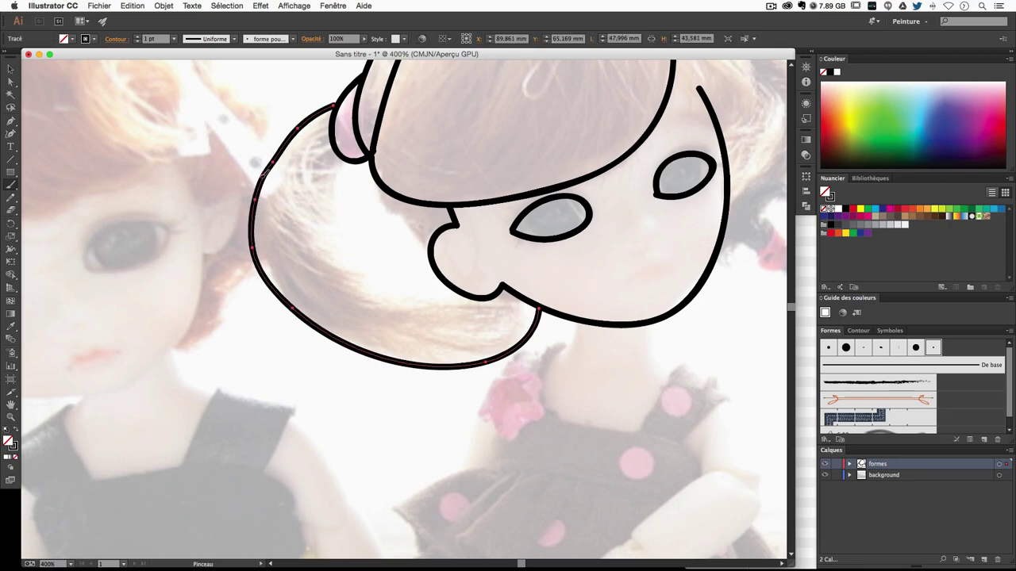
left_click_drag(285, 138, 274, 158)
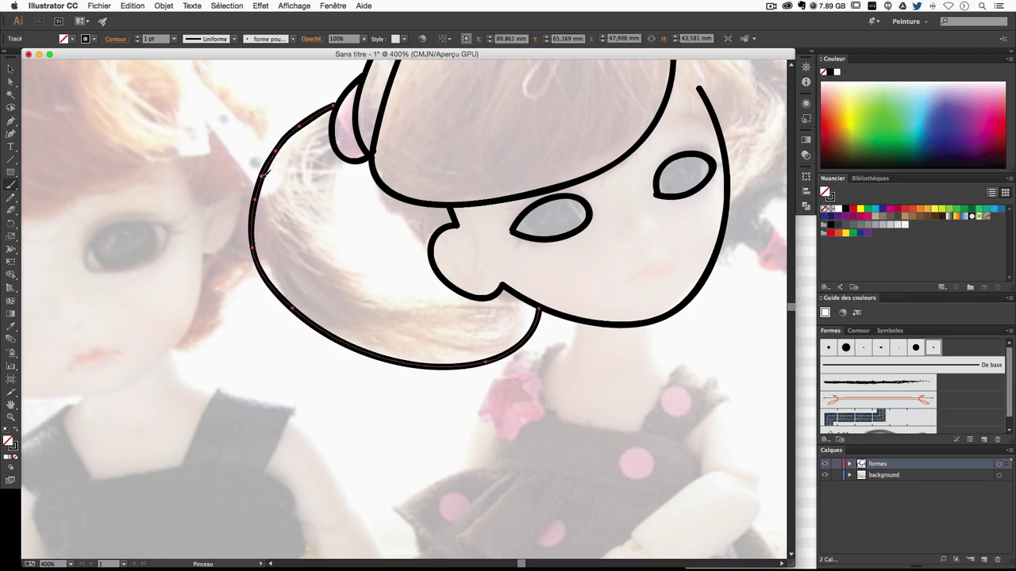
mouse_move(283, 137)
left_mouse_down()
mouse_move(320, 105)
mouse_move(345, 103)
left_mouse_up()
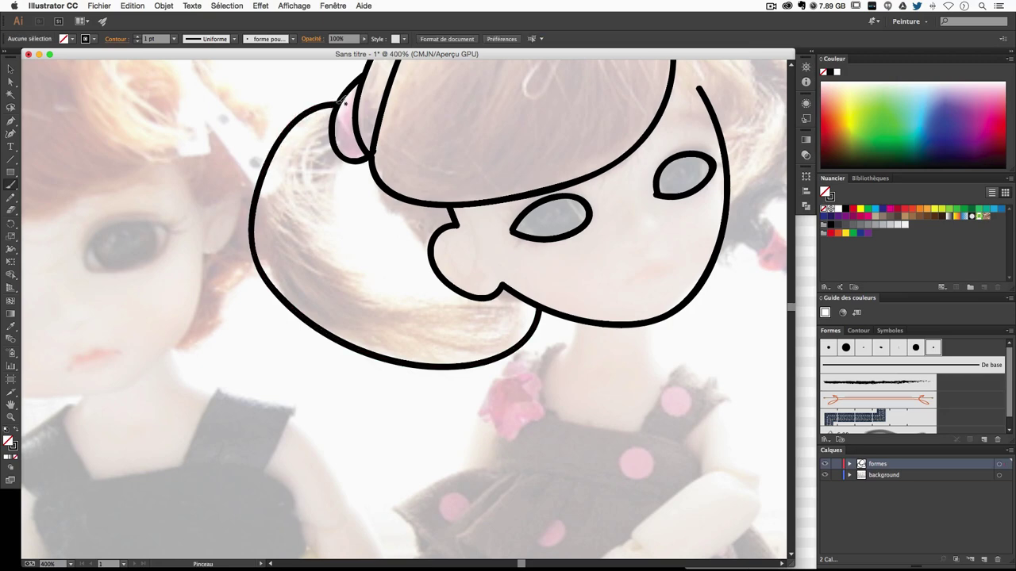
left_click_drag(351, 217, 315, 261)
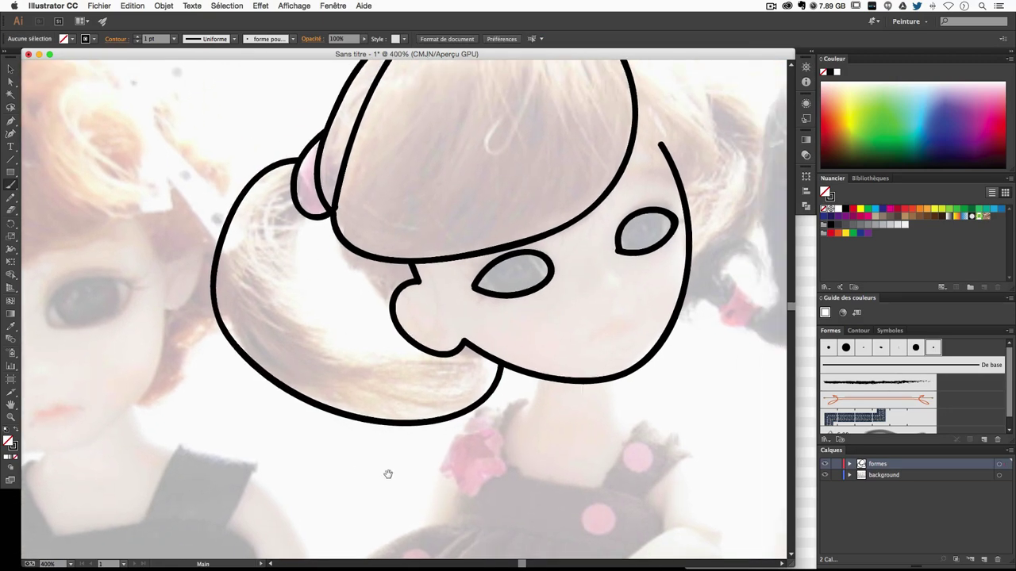
mouse_move(310, 214)
left_mouse_down()
mouse_move(292, 309)
mouse_move(324, 343)
mouse_move(397, 365)
mouse_move(444, 349)
left_mouse_up()
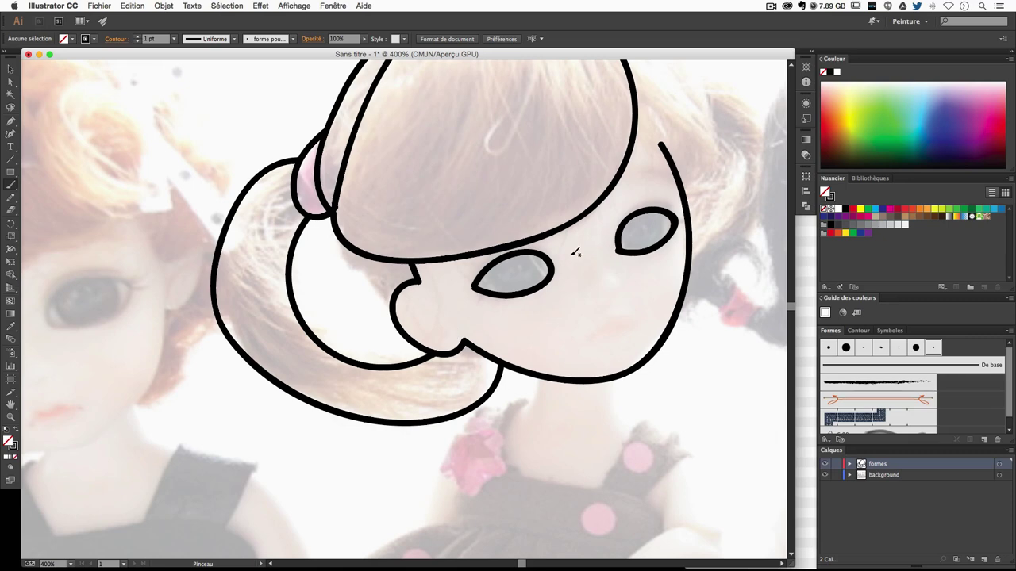
Finish the left pigtail's inner outline from chin to bun.
left_click_drag(563, 199, 417, 270)
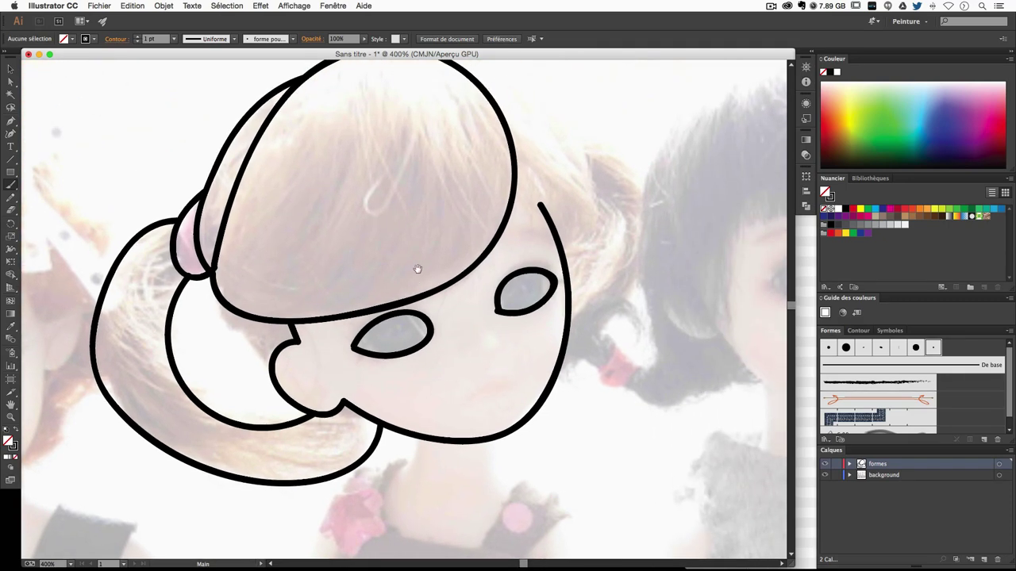
left_click(181, 296, "ctrl")
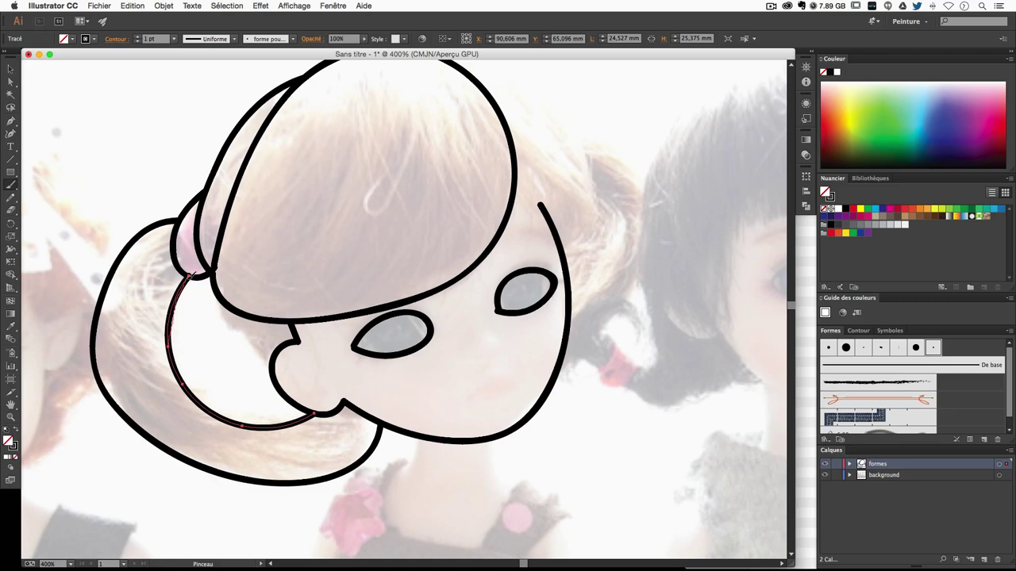
left_click_drag(184, 288, 197, 274)
Trace the right side of the head down toward the ear.
left_click_drag(461, 211, 335, 245)
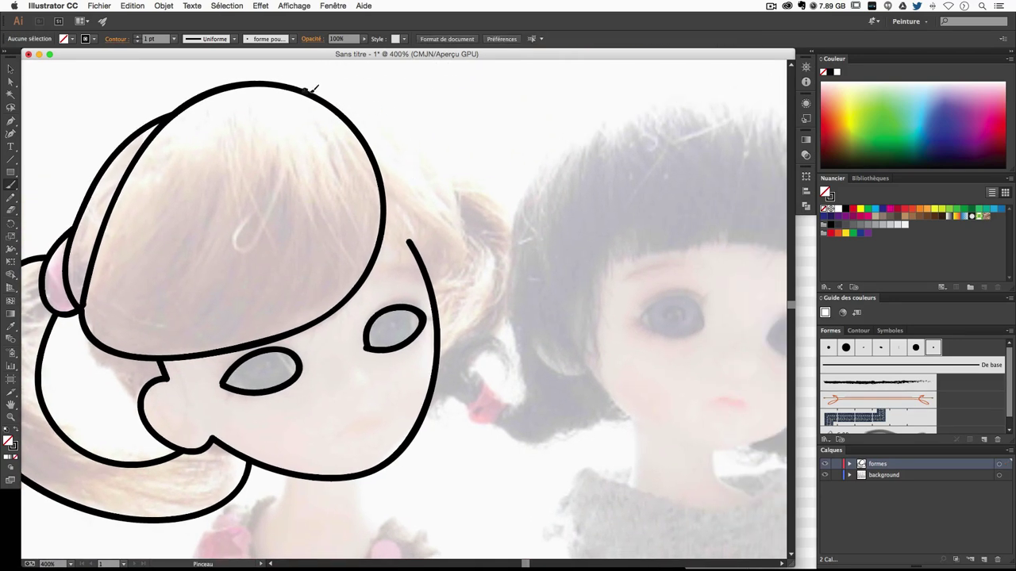
mouse_move(313, 89)
left_mouse_down()
mouse_move(461, 217)
mouse_move(445, 314)
left_mouse_up()
left_click(341, 101, "ctrl")
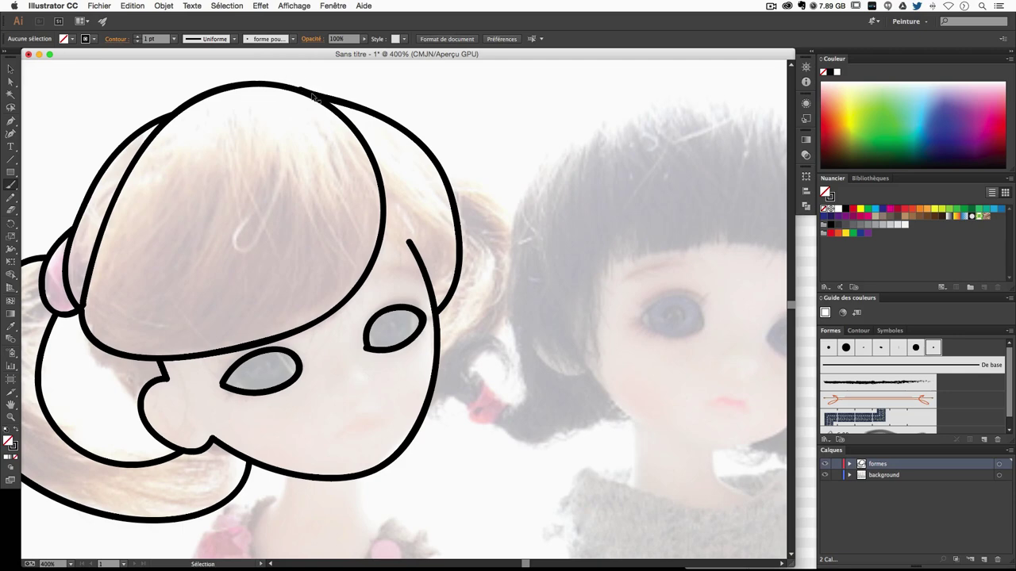
left_click(320, 91, "ctrl")
key("ctrl+shift+a")
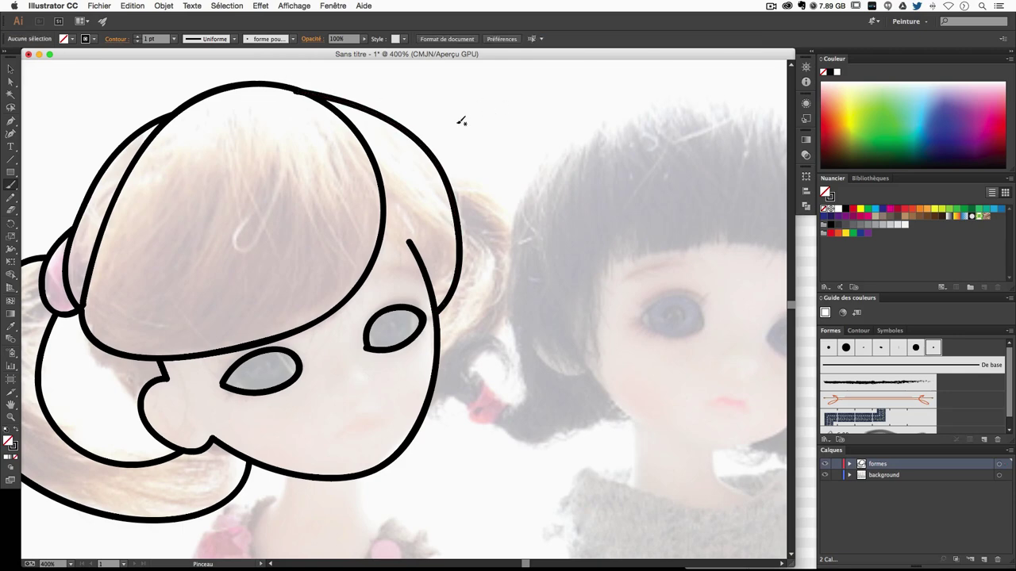
Draw the outer curve of the right pigtail.
scroll(480, 225, "down", 2)
scroll(447, 163, "down", 3)
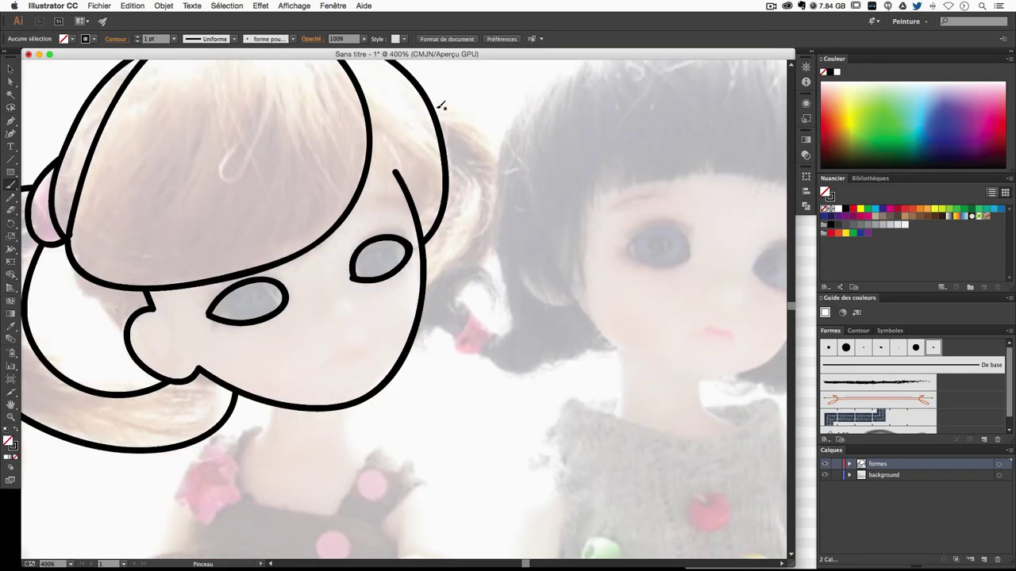
mouse_move(439, 109)
left_mouse_down()
mouse_move(500, 250)
mouse_move(456, 327)
mouse_move(419, 348)
left_mouse_up()
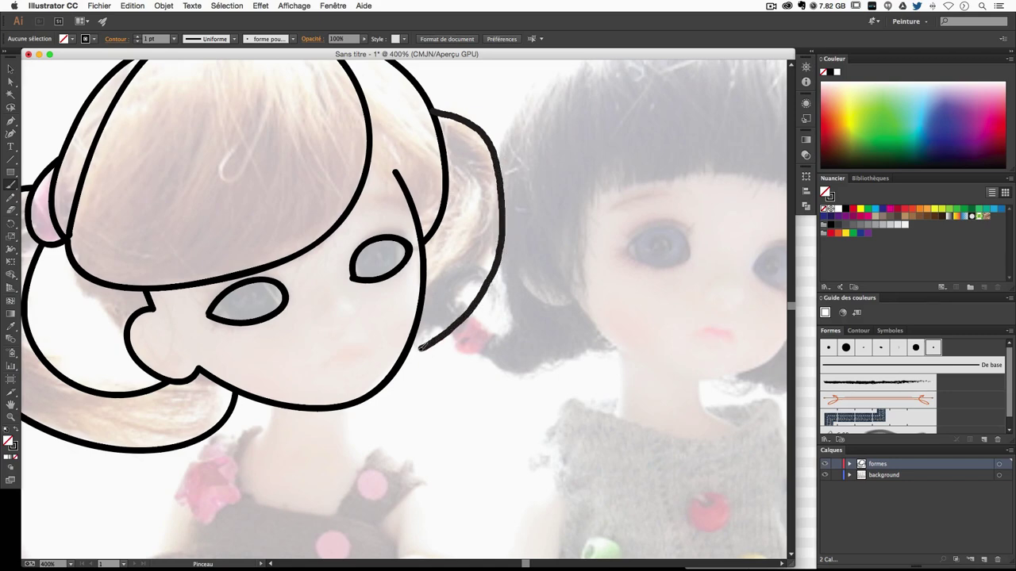
scroll(409, 349, "left", 4)
scroll(484, 322, "down", 1)
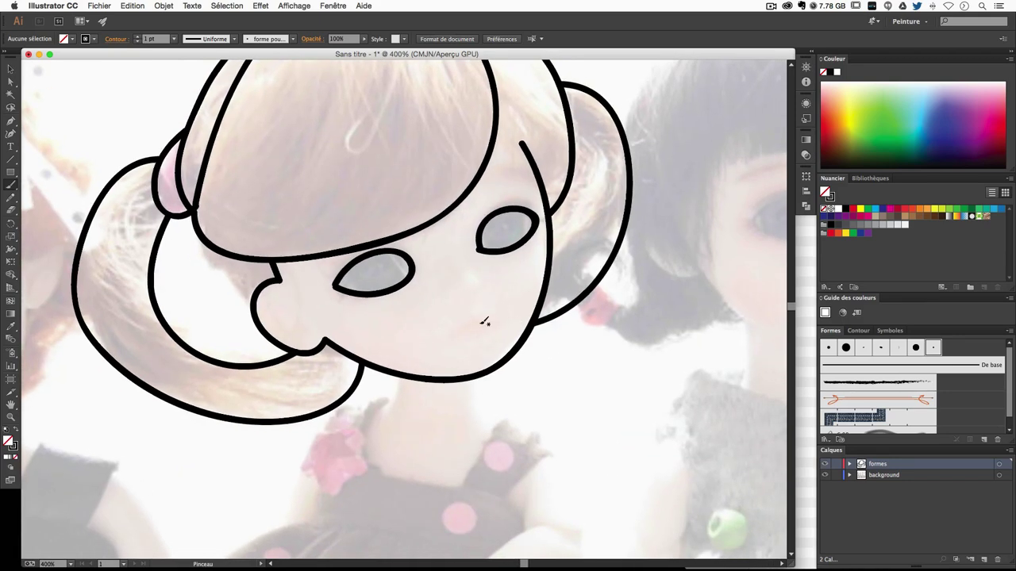
Zoom to 600% and try several smile and lip strokes under the nose, undoing most.
key("ctrl+plus")
scroll(471, 330, "right", 1)
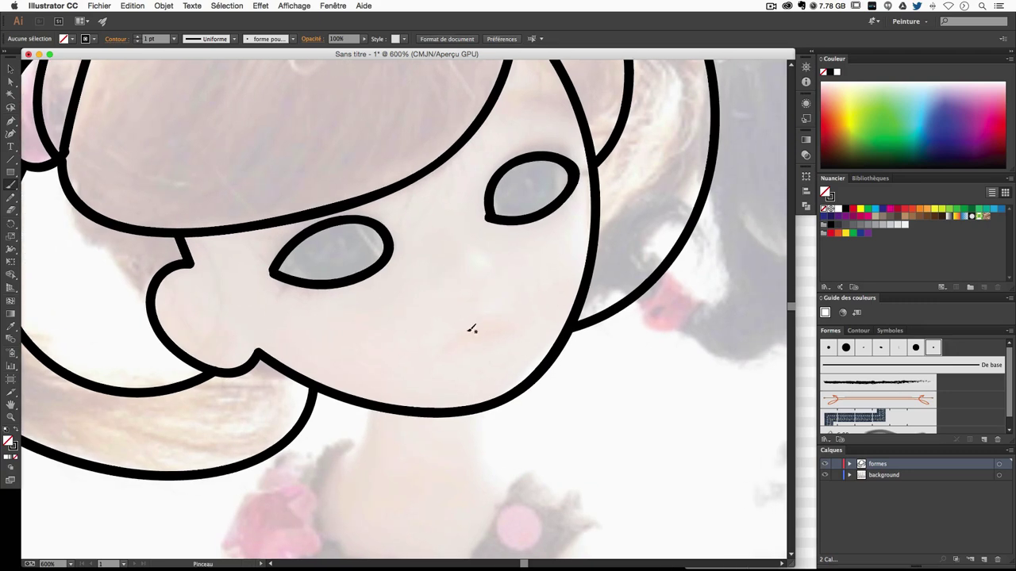
left_click_drag(449, 344, 535, 307)
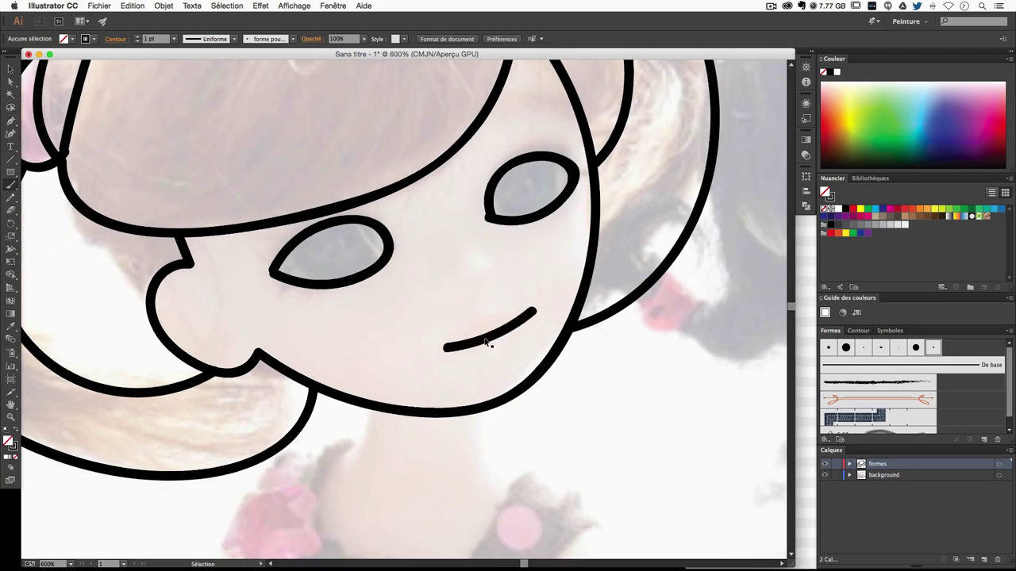
key("ctrl+z")
left_click_drag(446, 340, 522, 310)
key("ctrl+z")
left_click_drag(453, 346, 543, 309)
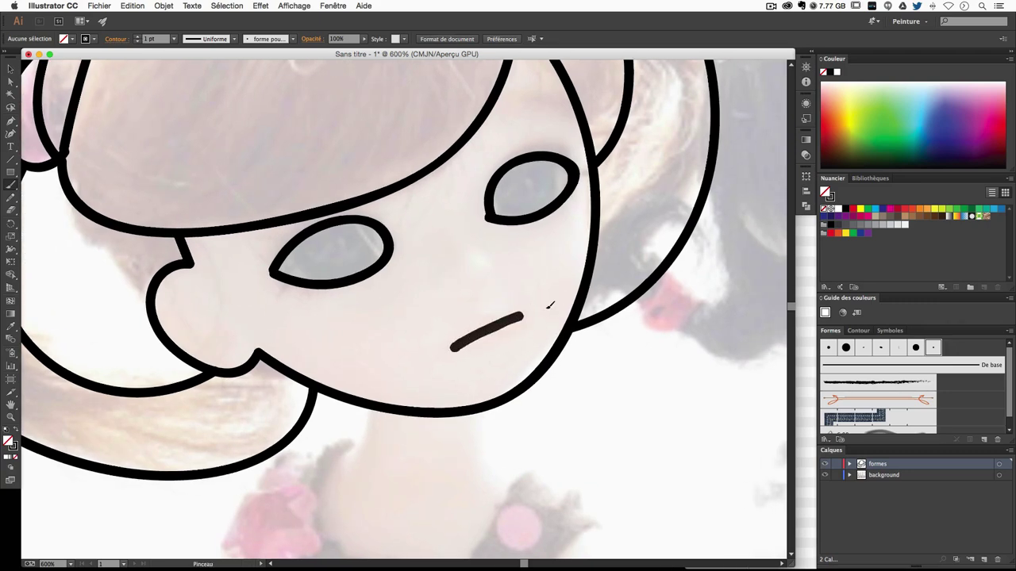
key("ctrl+z")
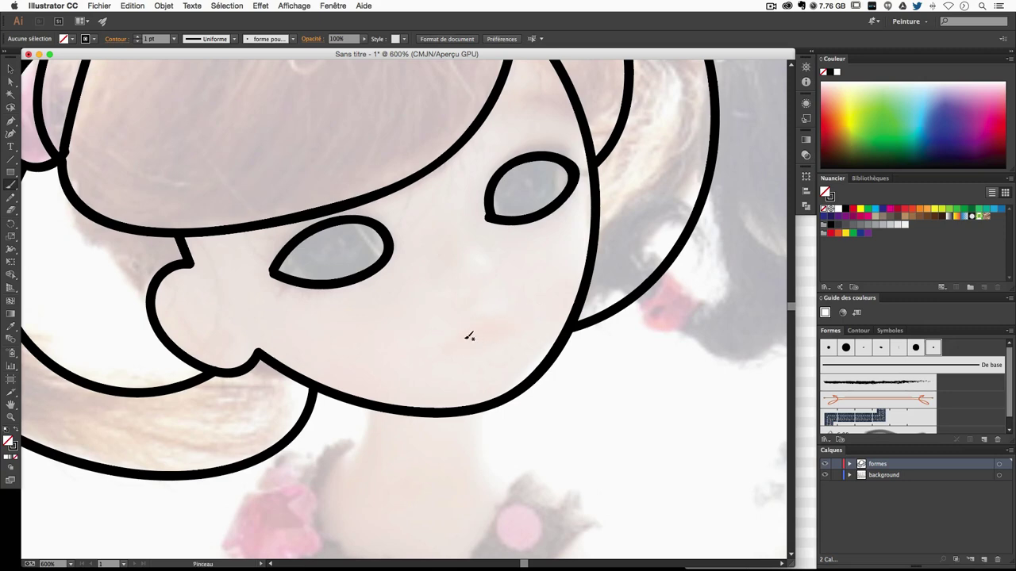
mouse_move(449, 350)
left_mouse_down()
mouse_move(481, 316)
mouse_move(520, 318)
mouse_move(480, 334)
mouse_move(468, 354)
mouse_move(524, 342)
mouse_move(530, 315)
left_mouse_up()
key("ctrl+z")
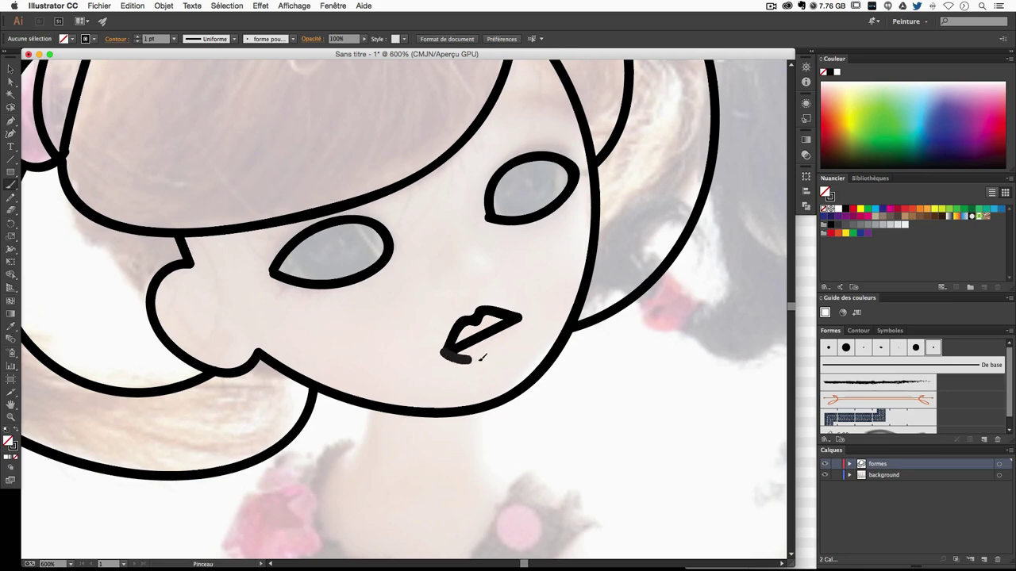
left_click_drag(449, 351, 512, 344)
key("ctrl+z")
mouse_move(442, 354)
left_mouse_down()
mouse_move(479, 357)
mouse_move(518, 341)
mouse_move(530, 313)
left_mouse_up()
Select and delete the trial lip shape under the nose.
key("ctrl+minus")
key("ctrl+minus")
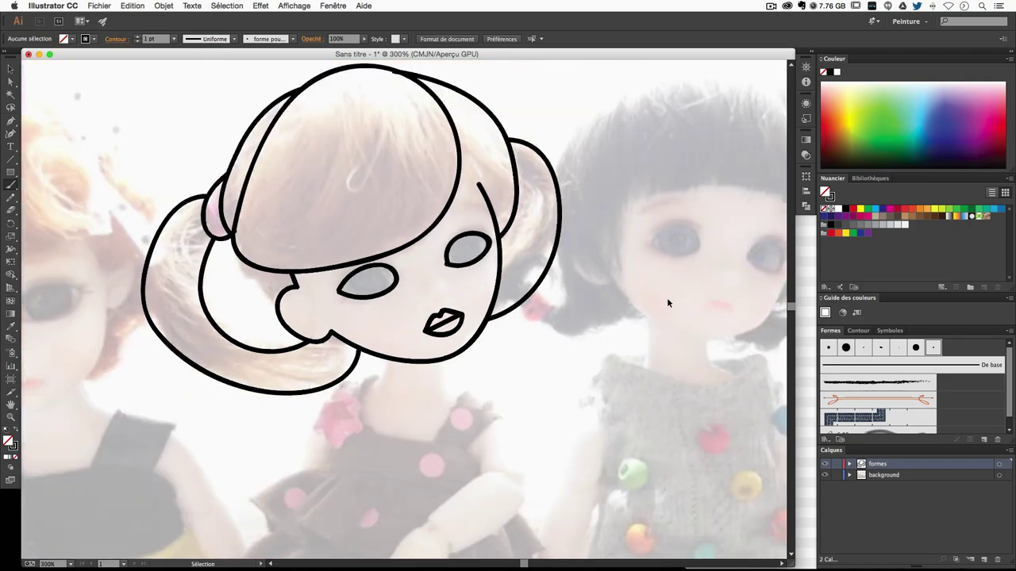
key("ctrl+minus")
key("ctrl+plus")
key("ctrl+plus")
key("ctrl+plus")
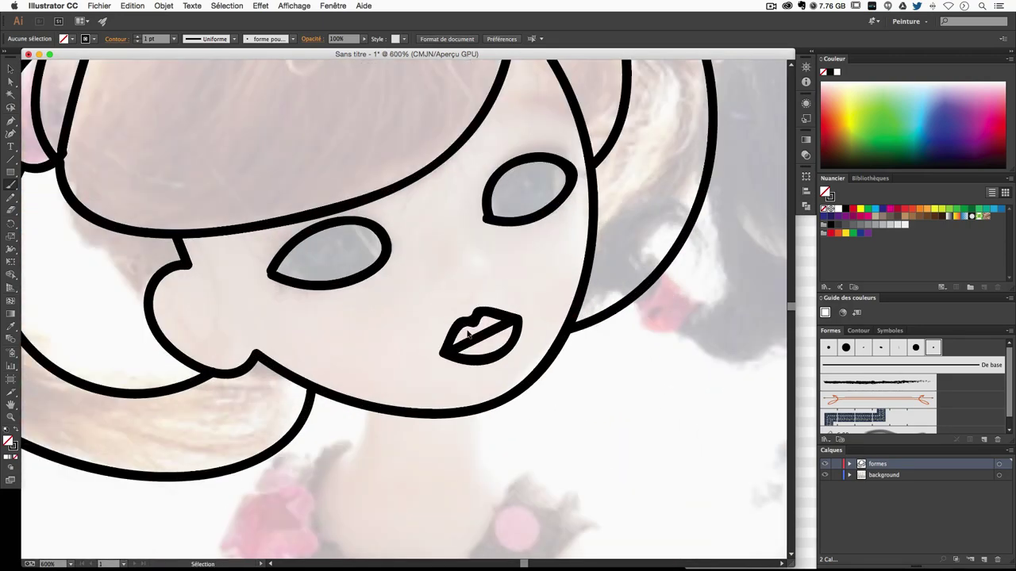
left_click(476, 325, "ctrl")
key("Delete")
Redraw a curved smile under the nose, keeping the final attempt.
left_click_drag(441, 352, 517, 318)
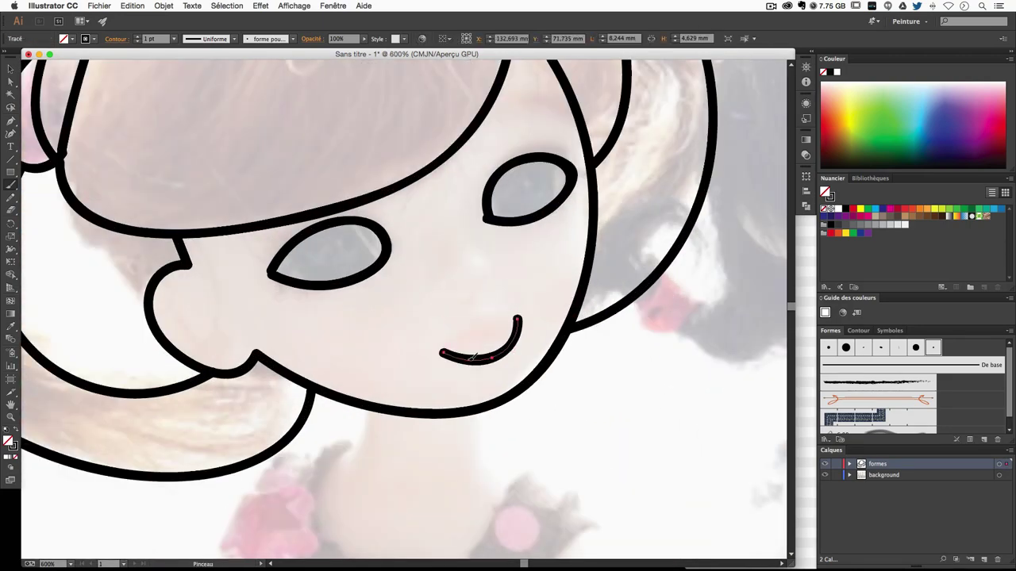
key("ctrl+z")
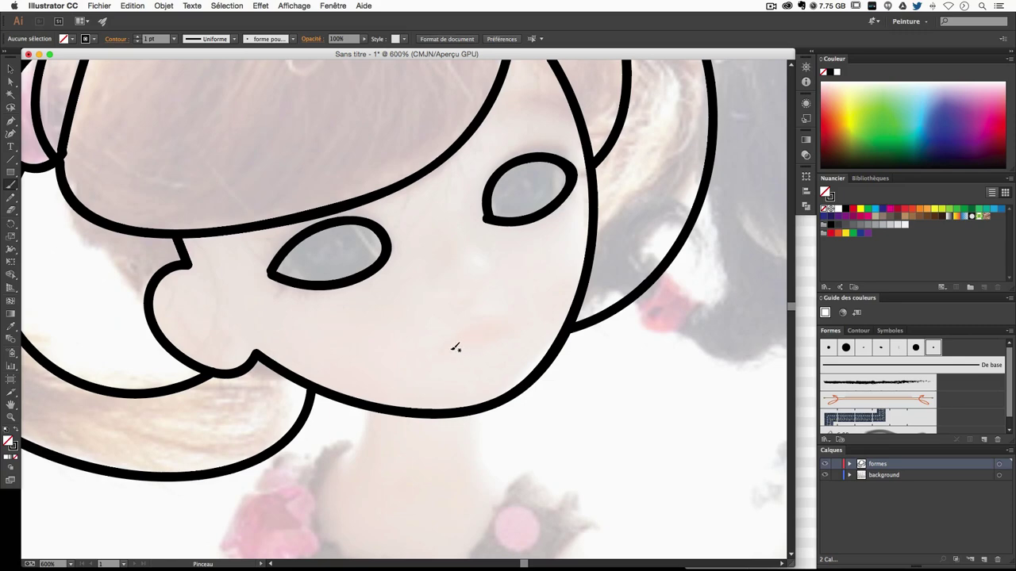
left_click_drag(446, 341, 516, 318)
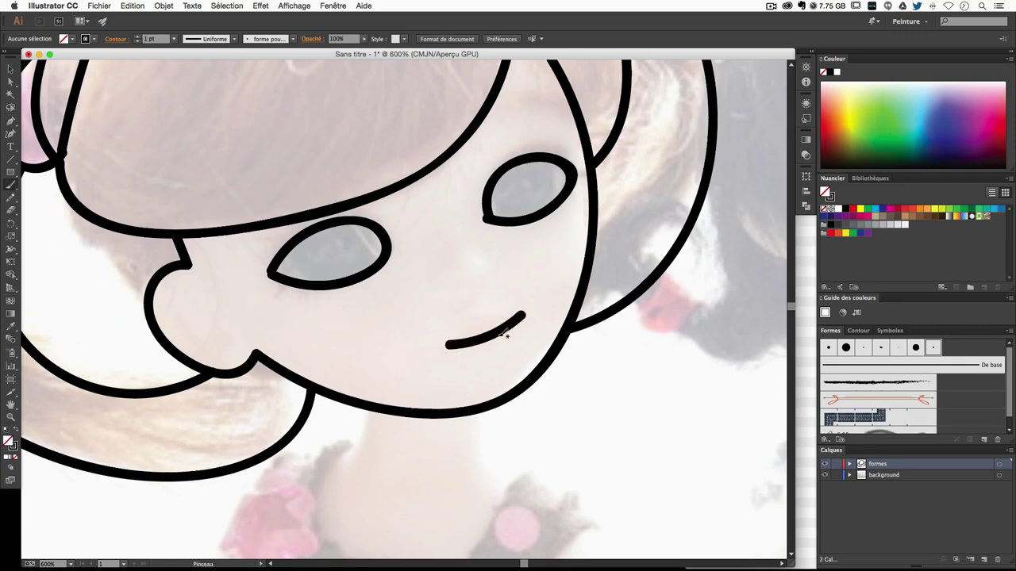
key("ctrl+z")
left_click_drag(446, 341, 516, 316)
key("ctrl+z")
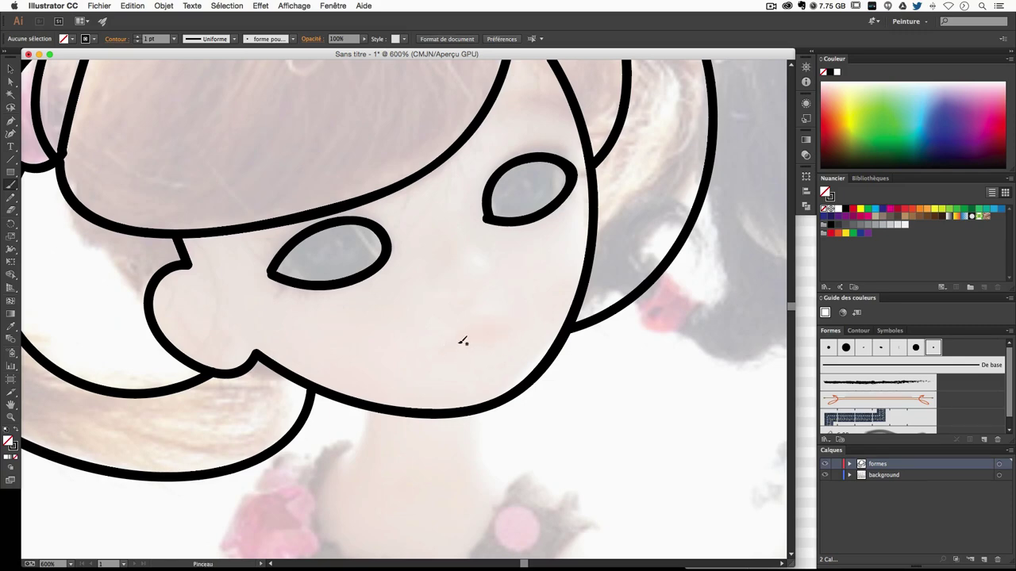
key("ctrl+shift+z")
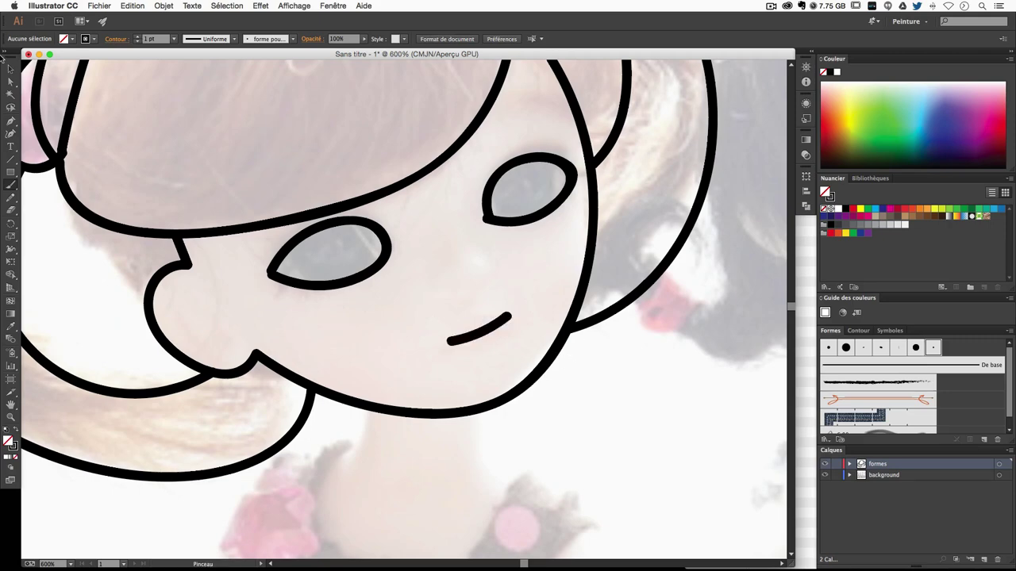
Nudge the smile slightly down and right with the Selection tool.
left_click(10, 69)
left_click_drag(482, 333, 485, 338)
left_click(523, 445)
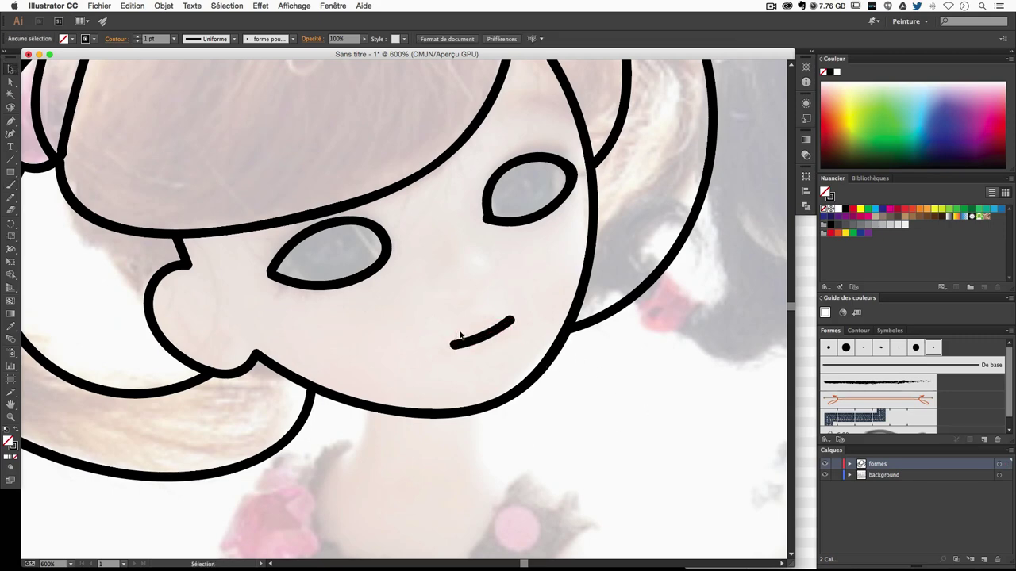
scroll(459, 333, "down", 2)
scroll(460, 333, "down", 3)
scroll(460, 334, "down", 1)
scroll(459, 333, "up", 4)
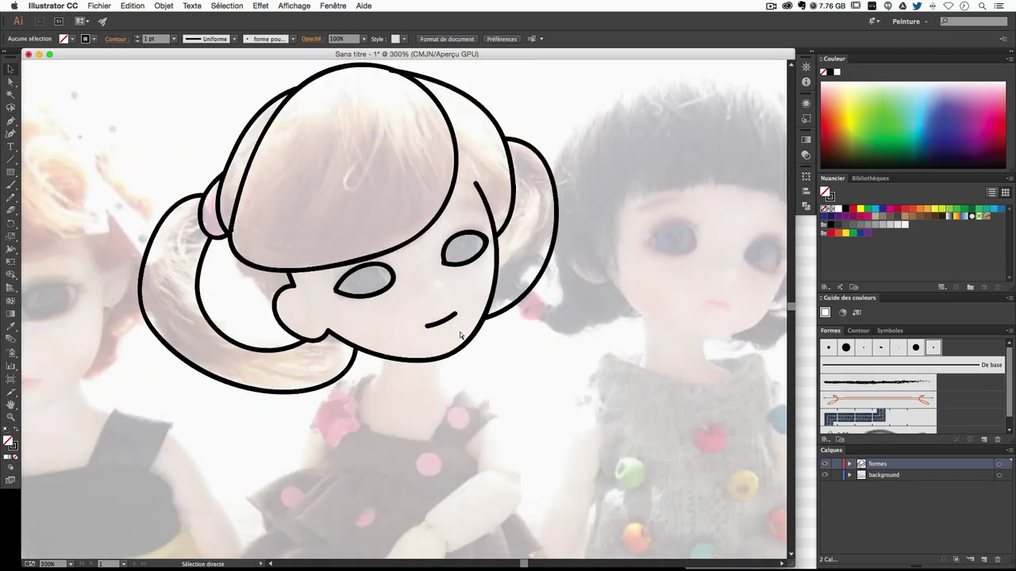
scroll(459, 334, "up", 1)
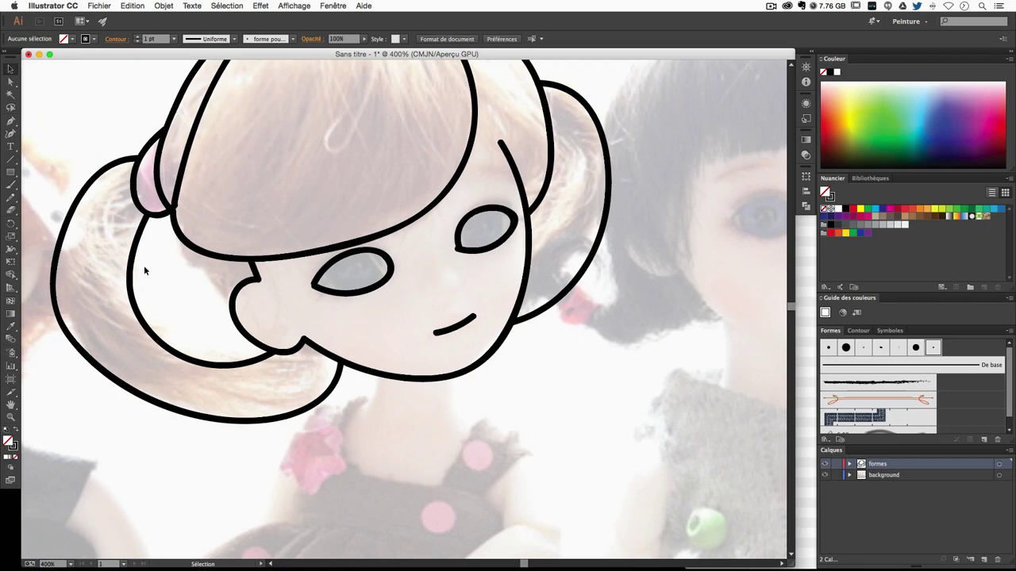
key("b")
key("v")
scroll(516, 318, "left", 2)
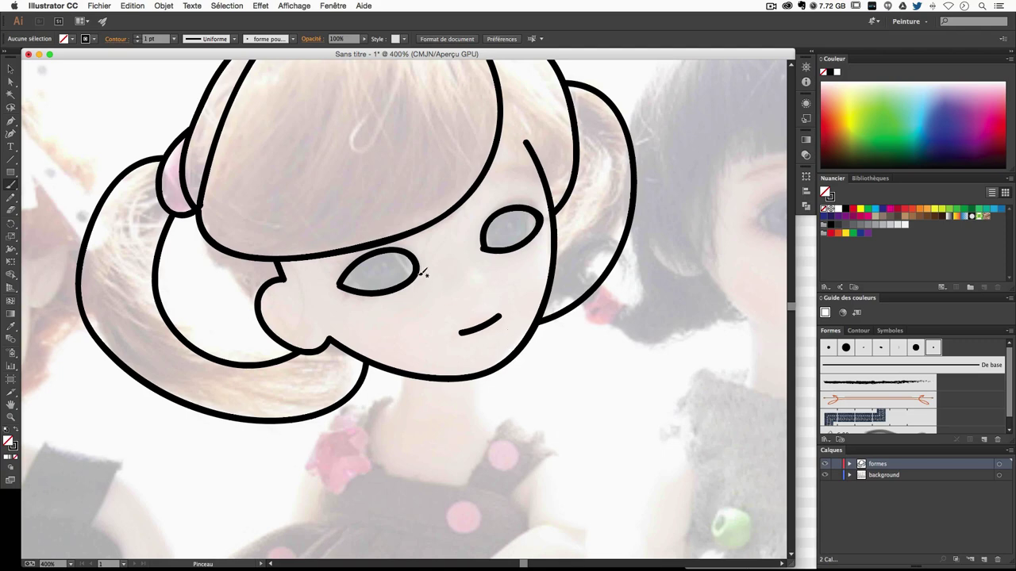
key("ctrl+plus")
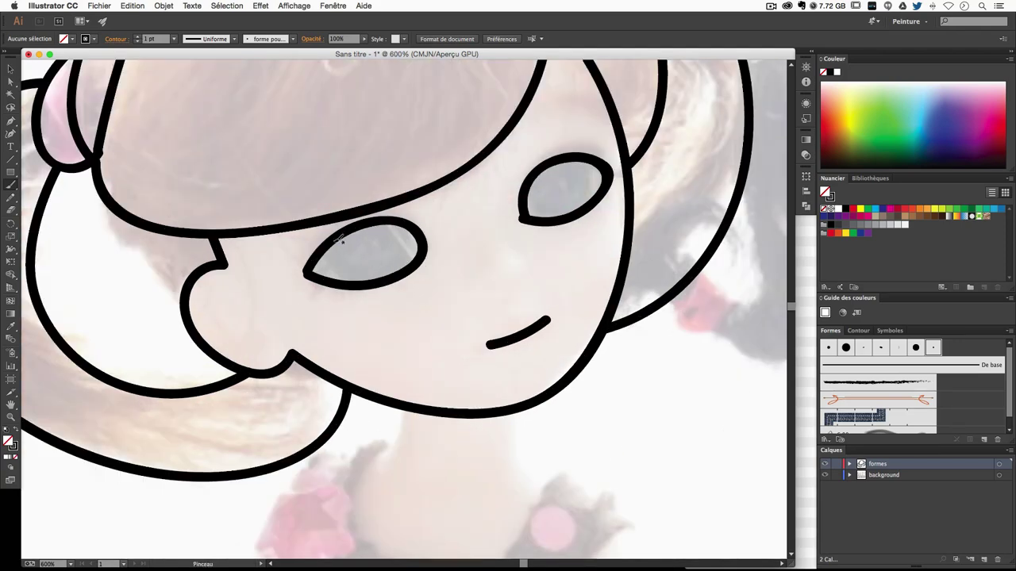
Paint the left and right iris edge strokes on the doll's left eye, redrawing until they fit.
left_click_drag(334, 241, 347, 279)
key("ctrl+z")
left_click_drag(333, 238, 346, 281)
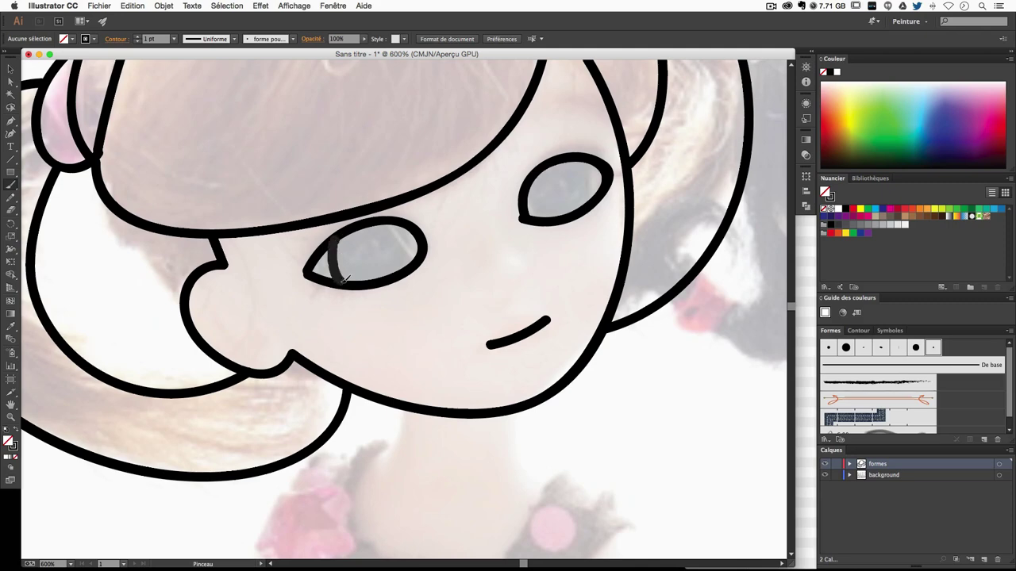
left_click_drag(391, 220, 412, 266)
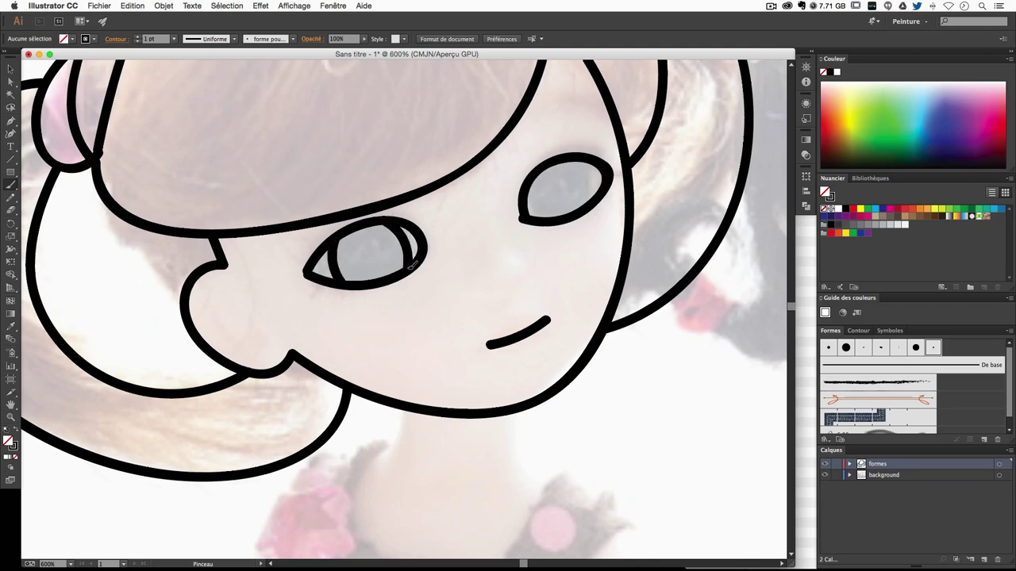
key("ctrl+z")
left_click_drag(389, 219, 407, 268)
key("ctrl+z")
left_click_drag(388, 219, 414, 269)
key("ctrl+z")
left_click_drag(395, 220, 412, 267)
Trace the inner and upper-right iris edges of the right eye with brush strokes.
scroll(562, 272, "up", 3)
scroll(563, 272, "right", 2)
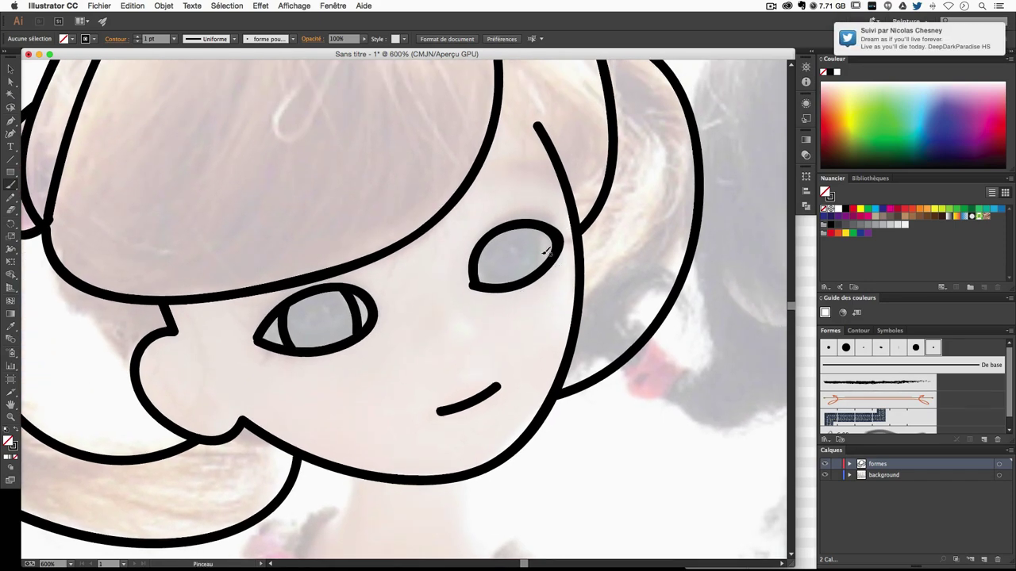
mouse_move(486, 251)
left_mouse_down()
mouse_move(508, 284)
mouse_move(555, 238)
left_mouse_up()
key("ctrl+z")
mouse_move(487, 246)
left_mouse_down()
mouse_move(481, 273)
mouse_move(504, 288)
left_mouse_up()
left_click_drag(534, 223, 560, 283)
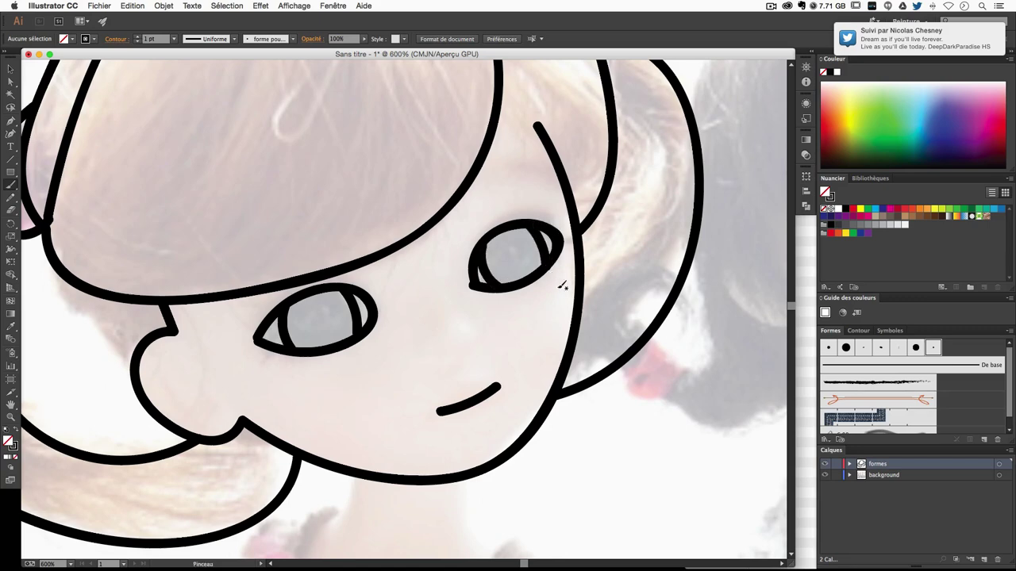
key("ctrl+z")
left_click_drag(528, 222, 554, 264)
key("ctrl+z")
left_click_drag(527, 223, 550, 254)
left_click(496, 283, "ctrl")
key("ctrl+shift+a")
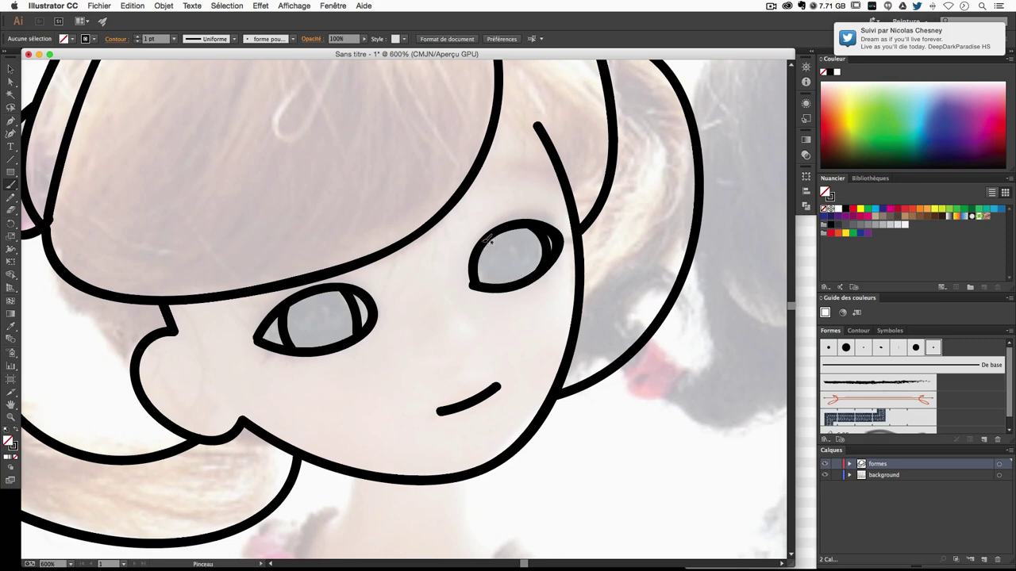
mouse_move(487, 240)
left_mouse_down()
mouse_move(508, 292)
mouse_move(482, 238)
left_mouse_up()
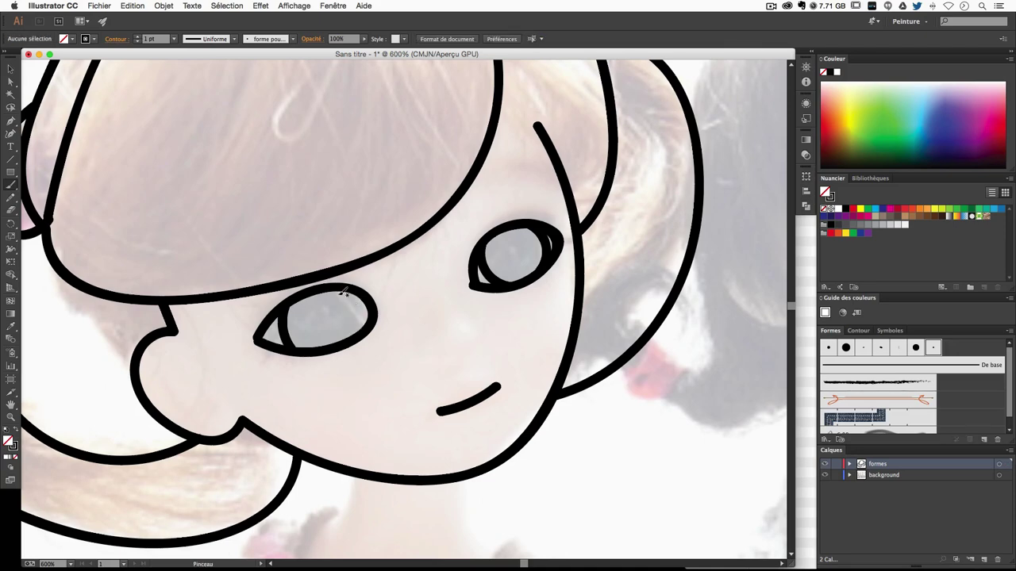
Paint a stroke along the left eye's inner right edge, bulging it further right.
left_click_drag(337, 285, 354, 337)
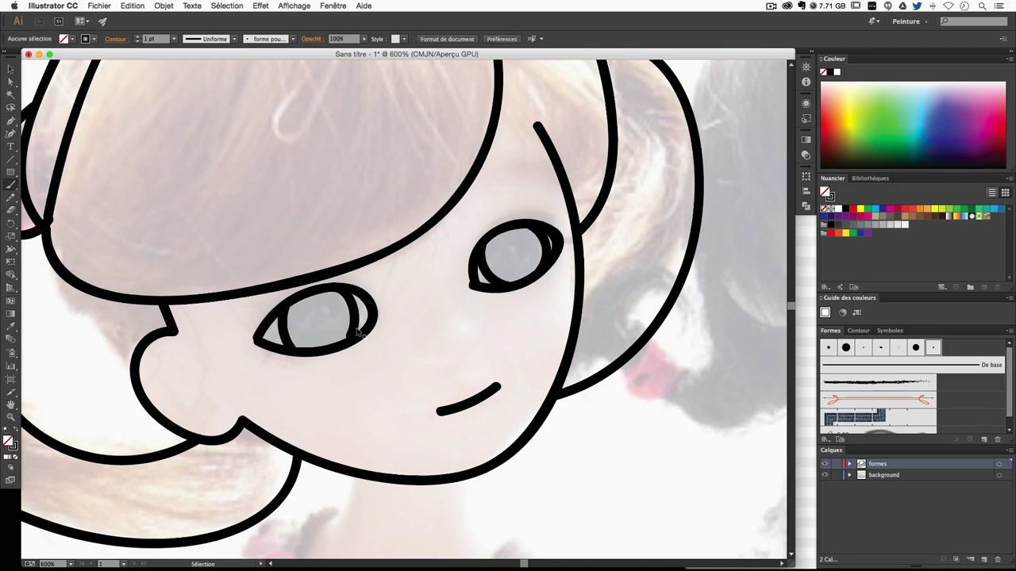
left_click_drag(332, 288, 349, 337)
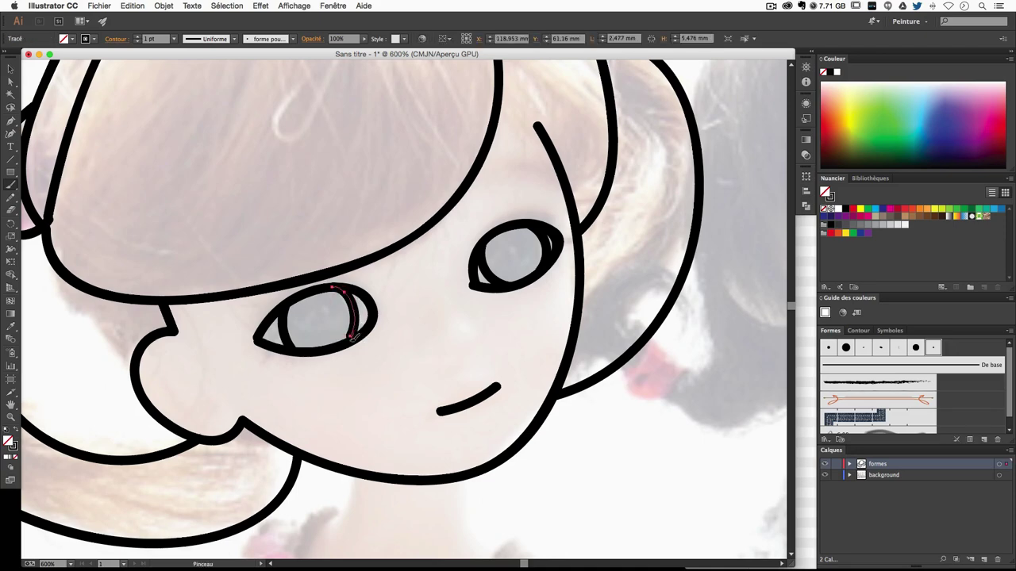
left_click_drag(333, 287, 359, 330)
key("ctrl+shift+a")
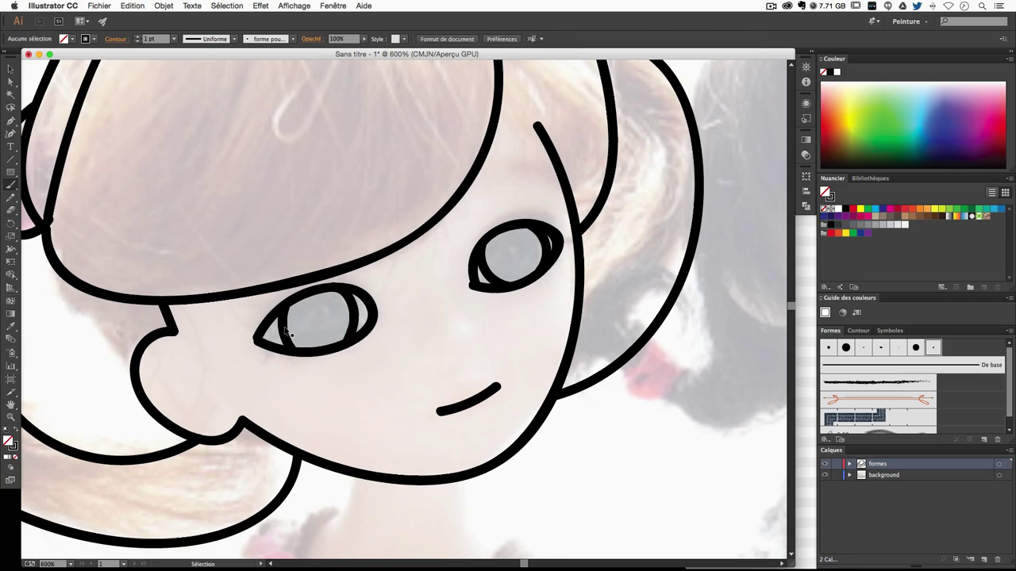
Replace the left eye's inner-left stroke with a redrawn one along its inner-left edge.
left_click(287, 332)
key("Delete")
key("b")
mouse_move(288, 308)
left_mouse_down()
mouse_move(286, 343)
mouse_move(314, 348)
left_mouse_up()
left_click_drag(278, 312, 296, 346)
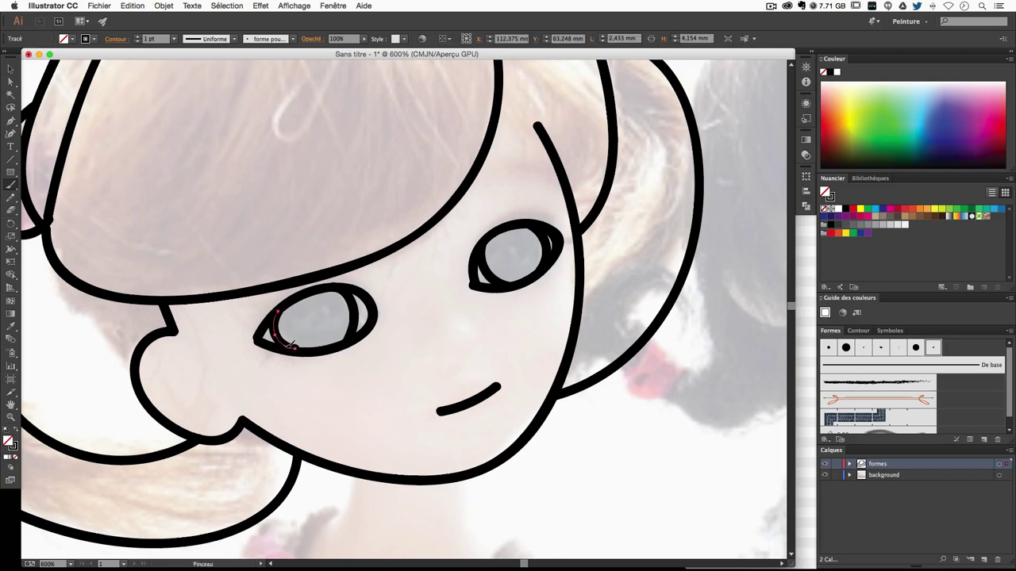
key("ctrl+z")
left_click_drag(278, 312, 295, 346)
key("v")
key("ctrl+shift+a")
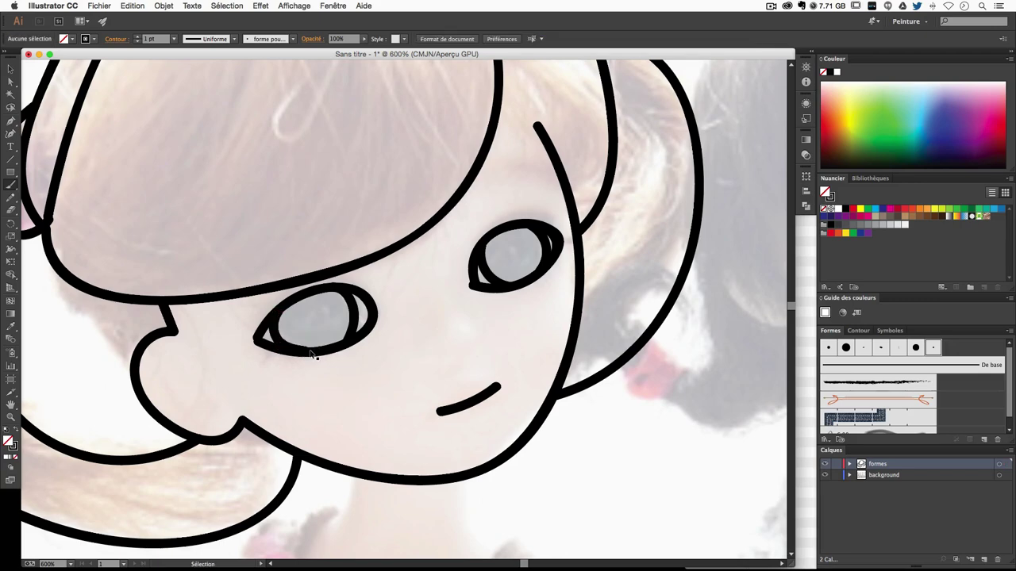
left_click(318, 358)
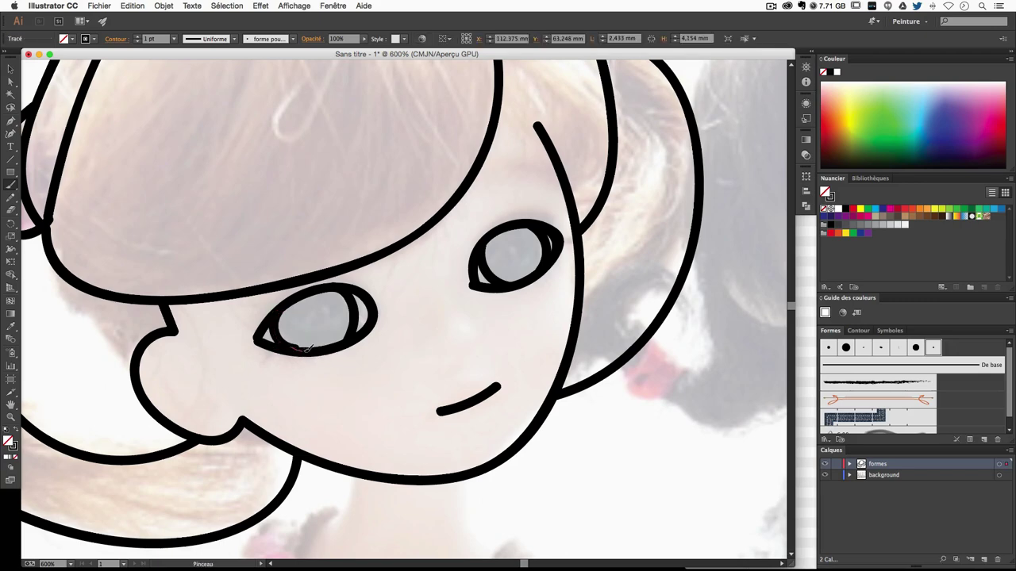
Zoom in on the left eye and paint a curved iris line inside it.
key("b")
key("ctrl+minus")
key("ctrl+minus")
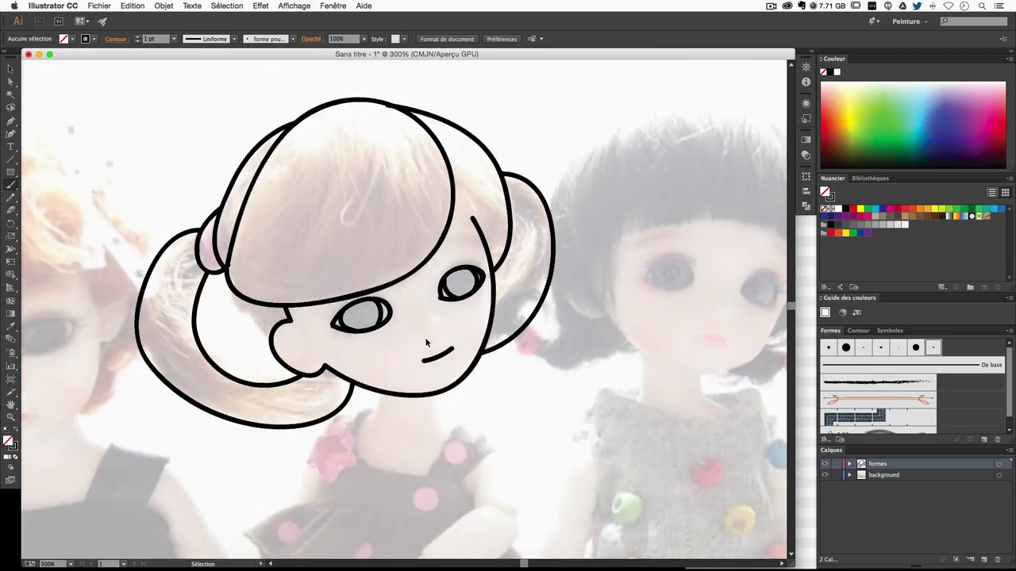
key("ctrl+minus")
key("ctrl+minus")
key("ctrl+plus")
key("ctrl+plus")
key("ctrl+plus")
key("ctrl+plus")
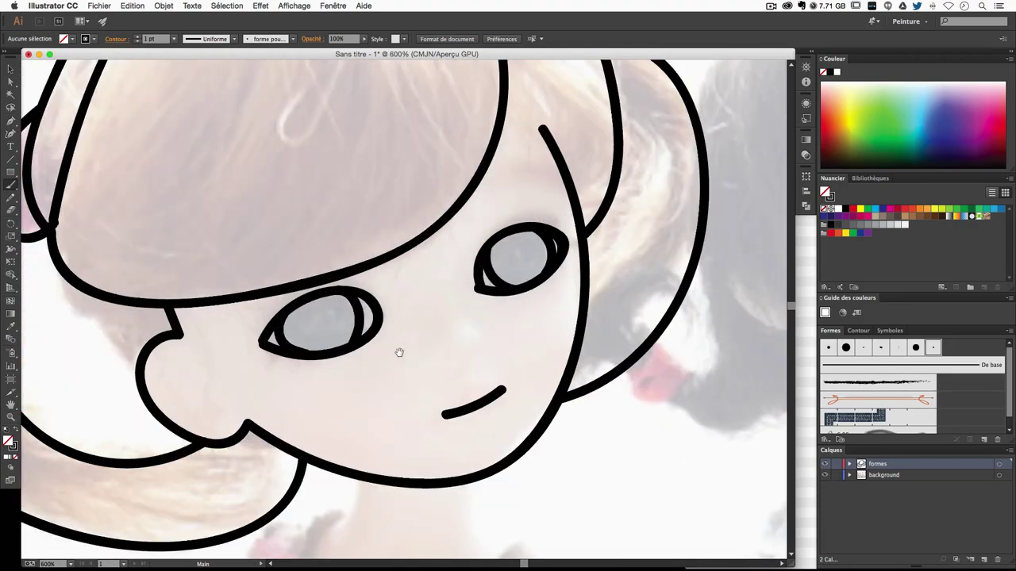
scroll(400, 318, "down", 5)
key("ctrl+minus")
key("ctrl+minus")
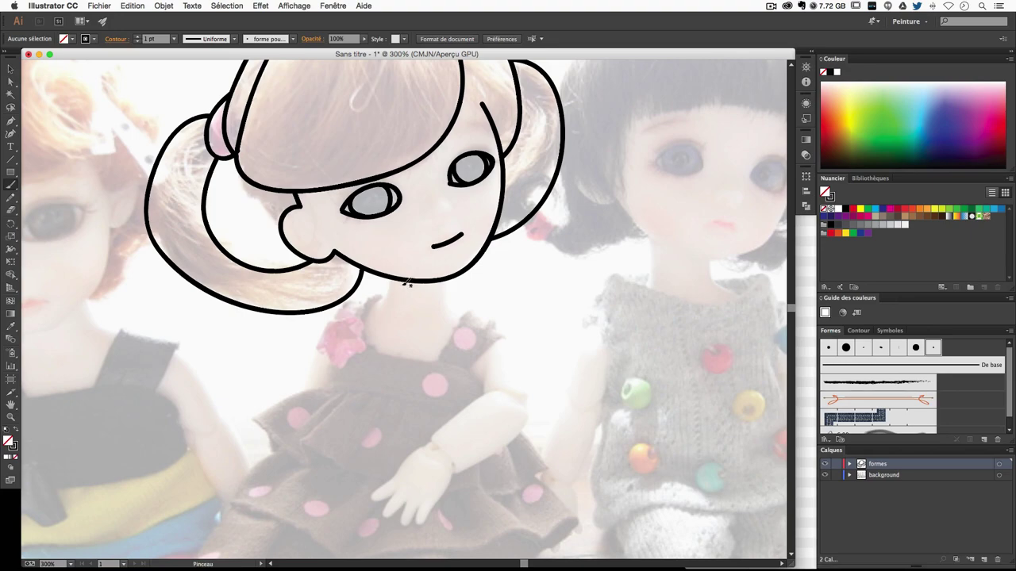
scroll(407, 282, "up", 5)
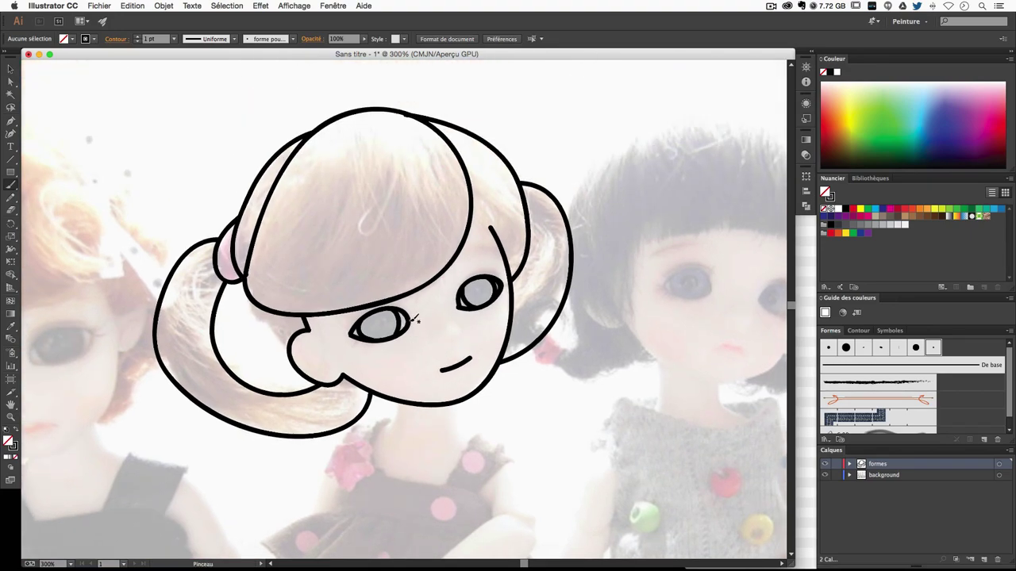
key("ctrl+plus")
key("ctrl+plus")
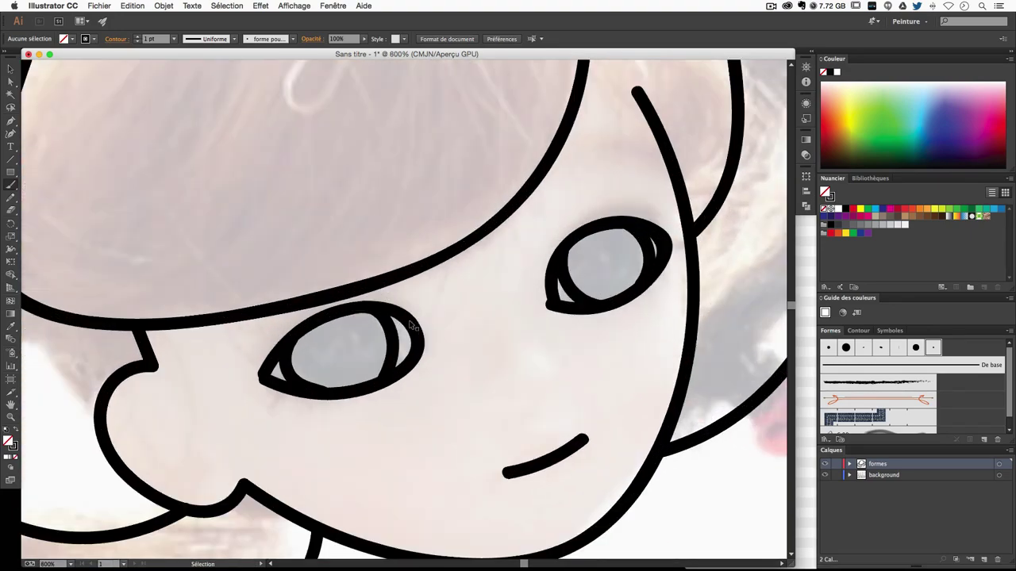
key("ctrl+plus")
mouse_move(413, 319)
left_mouse_down()
mouse_move(583, 201)
mouse_move(536, 243)
mouse_move(540, 292)
mouse_move(568, 314)
left_mouse_up()
key("super+z")
mouse_move(538, 262)
left_mouse_down()
mouse_move(542, 292)
mouse_move(567, 315)
left_mouse_up()
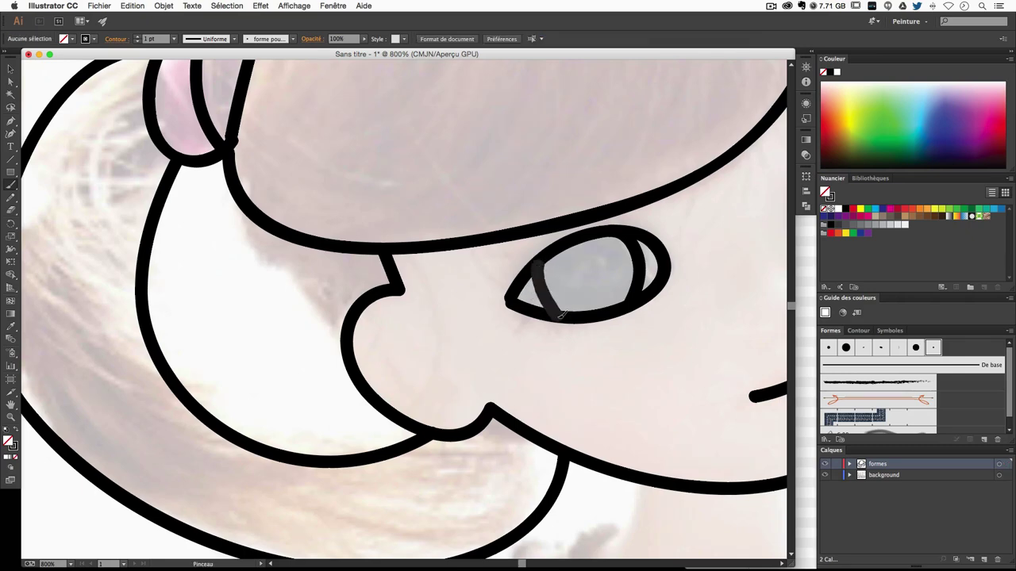
key("super+z")
key("super+z")
left_click_drag(534, 262, 570, 315)
Paint a stroke along the side of the face from the cheek up to the bangs.
scroll(368, 284, "up", 1)
left_click_drag(246, 208, 347, 322)
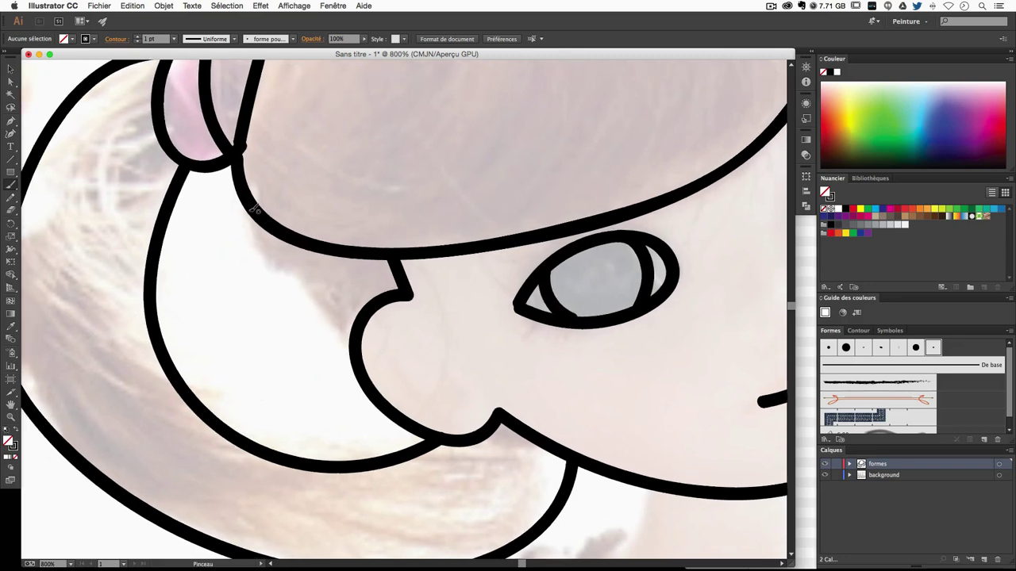
key("super+z")
mouse_move(248, 208)
left_mouse_down()
mouse_move(313, 302)
mouse_move(379, 338)
left_mouse_up()
key("super+z")
left_click_drag(247, 205, 354, 311)
key("super+z")
left_click_drag(360, 348, 258, 212)
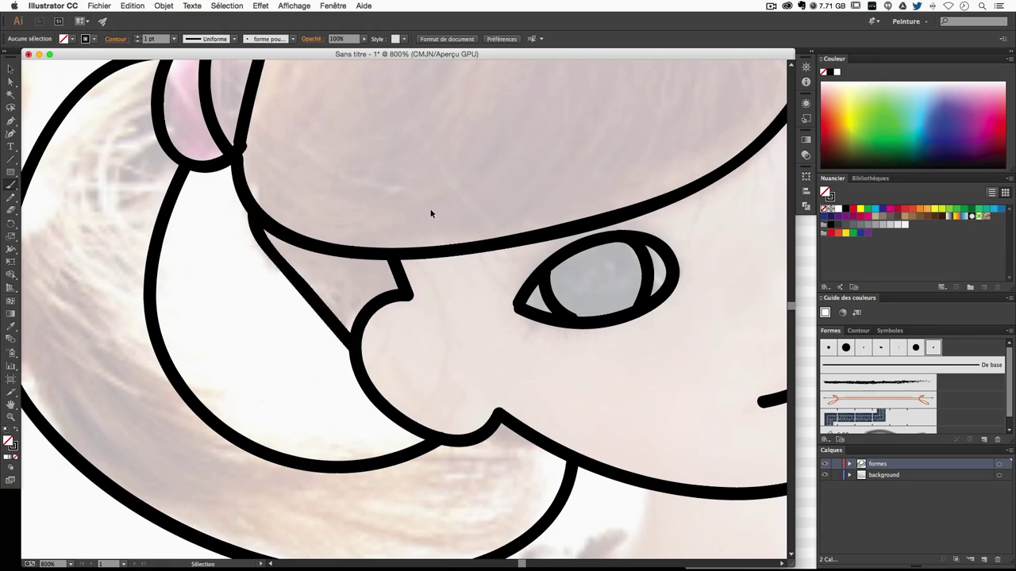
key("super+minus")
key("super+minus")
key("super+minus")
key("super+minus")
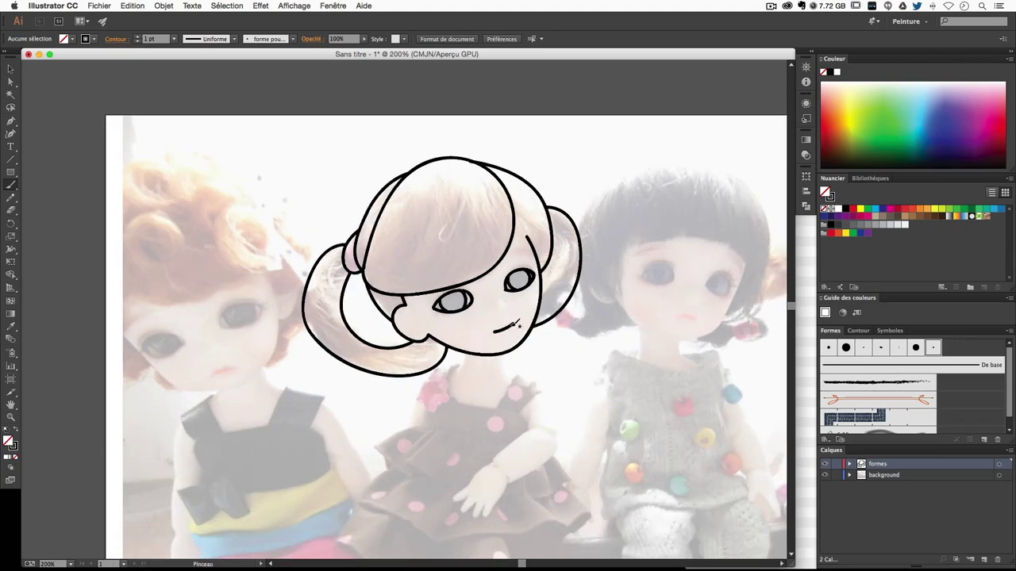
left_click_drag(518, 324, 435, 219)
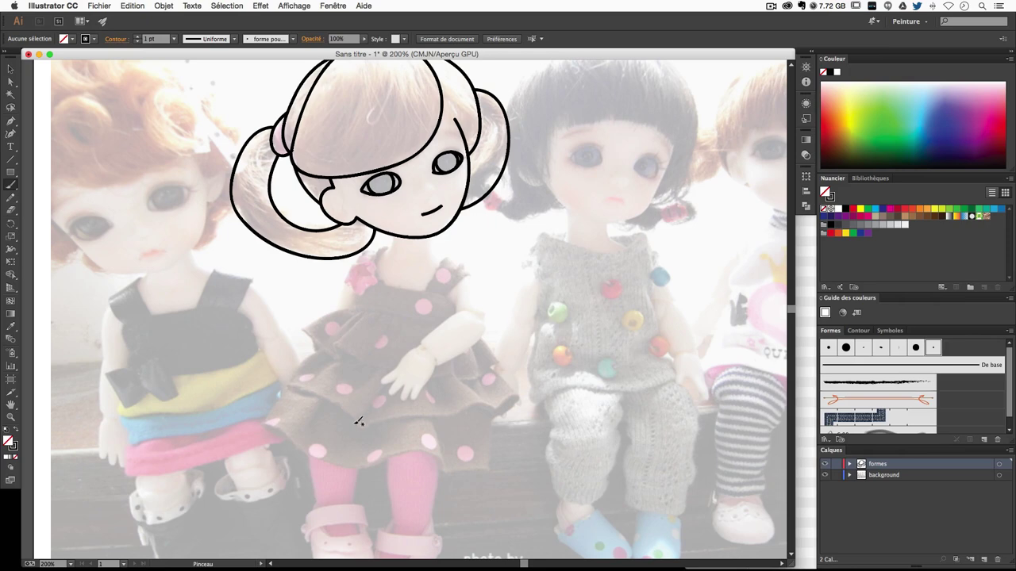
scroll(373, 436, "down", 1)
scroll(485, 312, "up", 5)
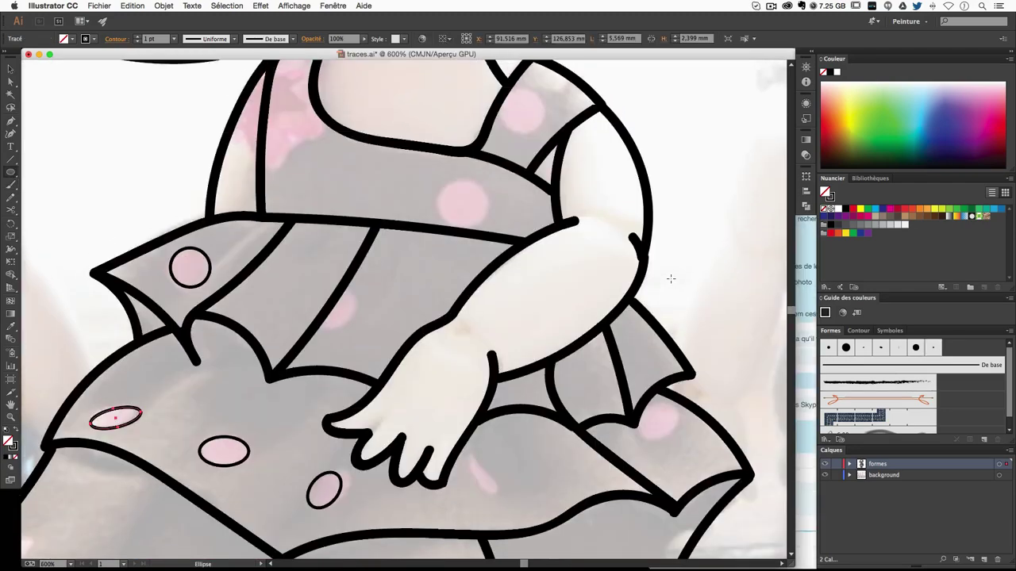
Draw circles over the bodice and strap pink dots, rotating and nudging the strap circle.
key("ctrl+plus")
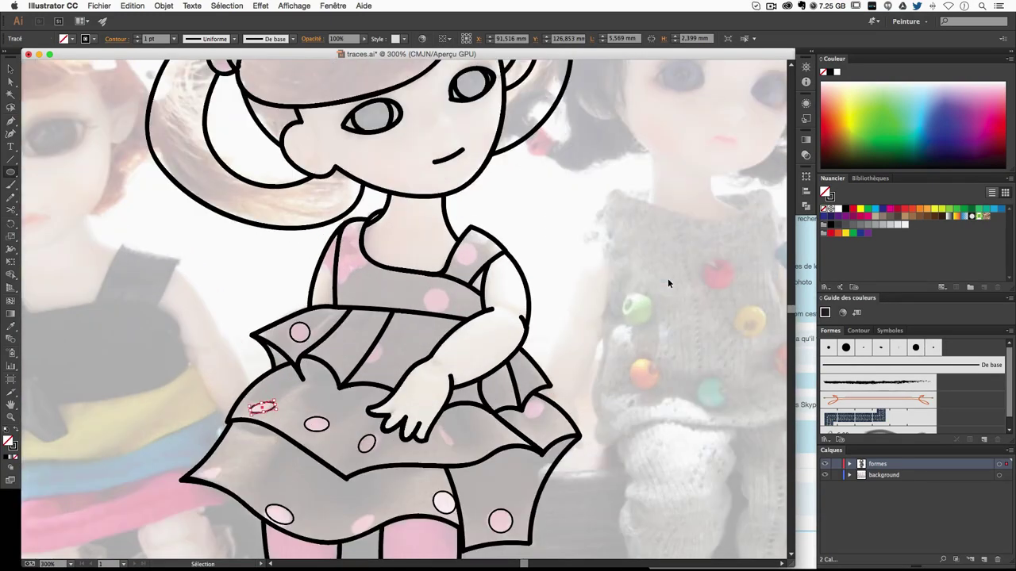
key("ctrl+plus")
key("ctrl+plus")
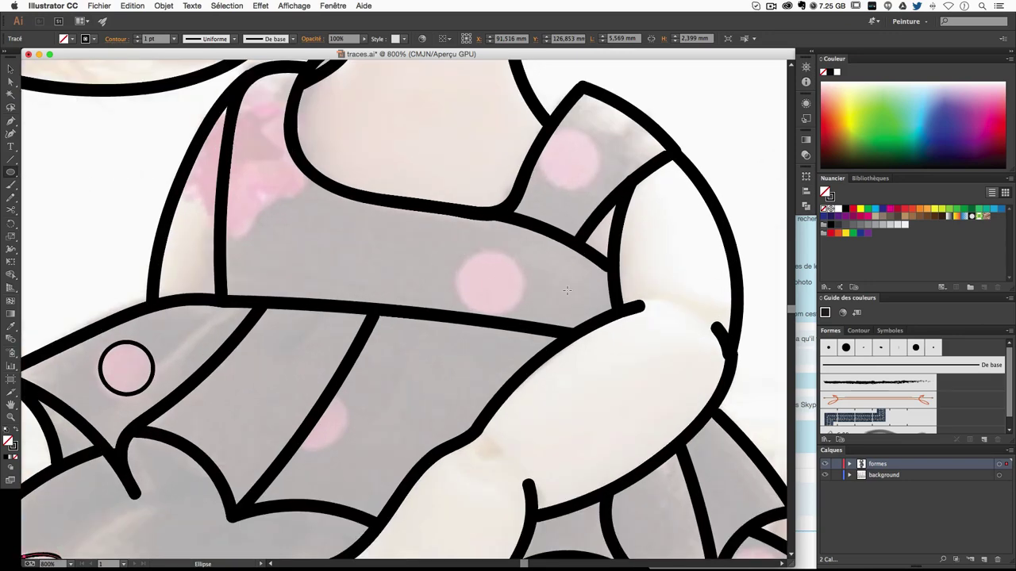
left_click_drag(461, 253, 522, 314)
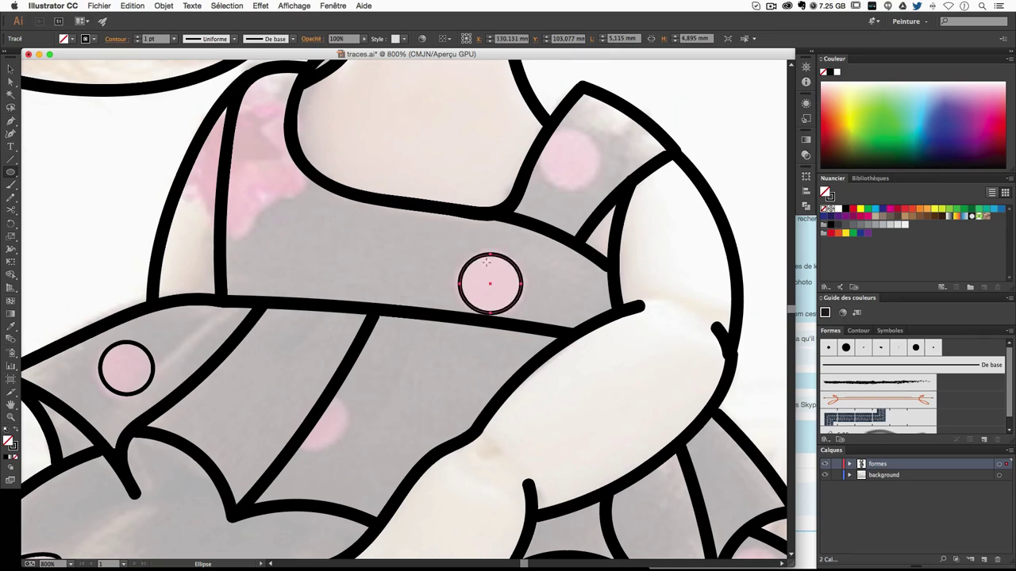
left_click_drag(545, 138, 607, 194)
left_click(11, 223)
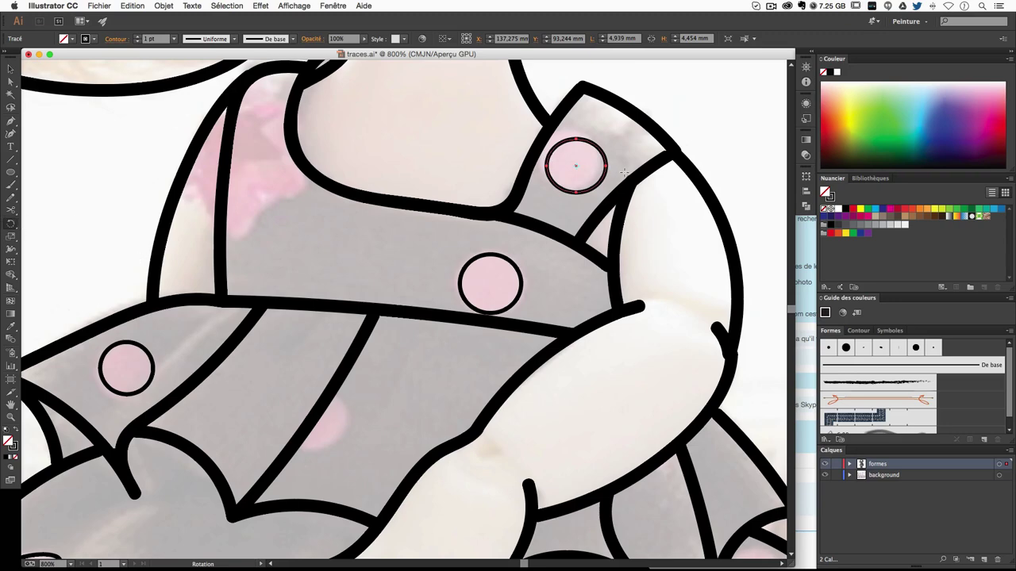
left_click_drag(624, 172, 613, 193)
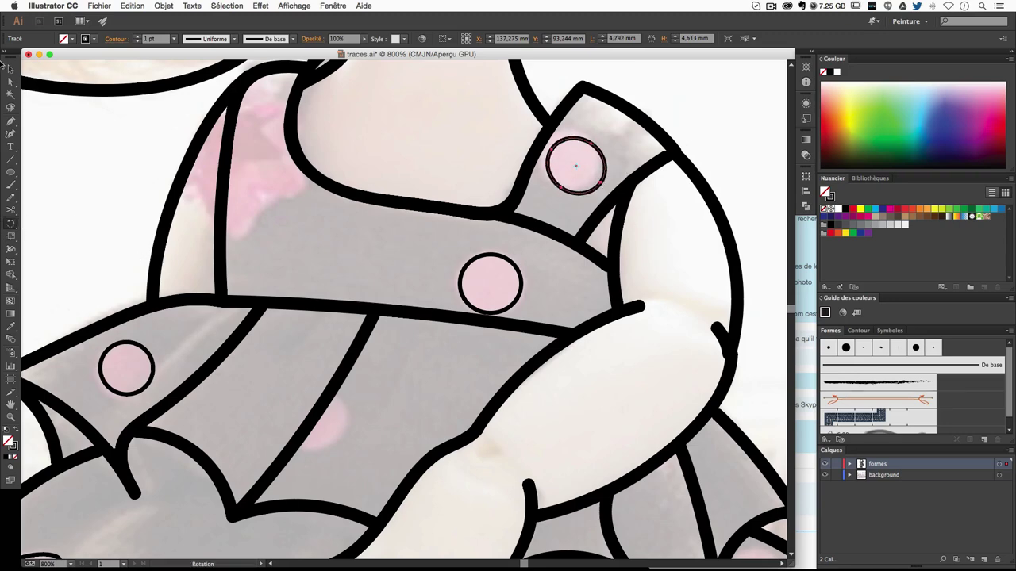
left_click(8, 67)
key("Up")
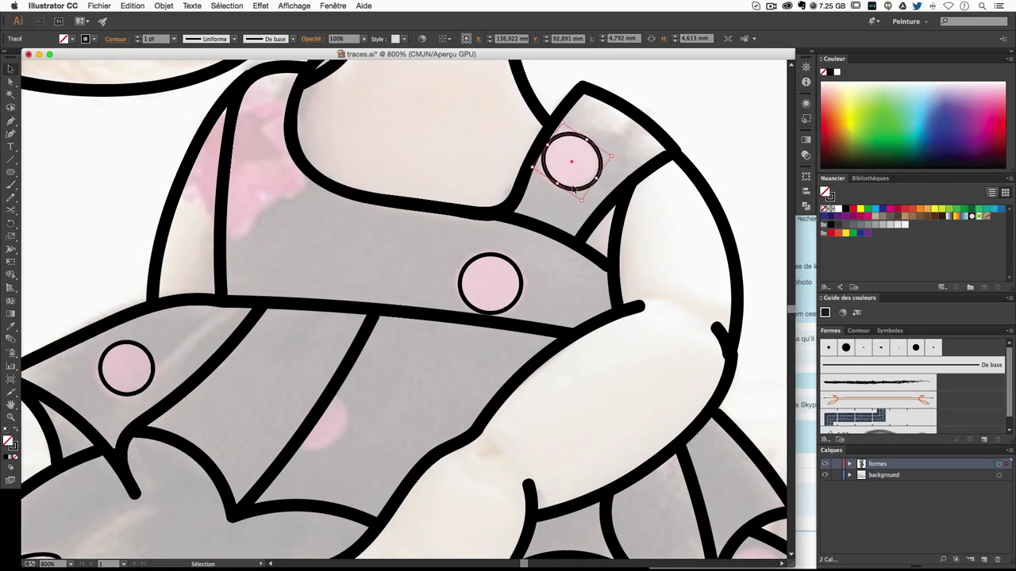
Draw an ellipse for the skirt's pink dot and move it onto the dot.
scroll(456, 294, "down", 2)
scroll(445, 294, "down", 5)
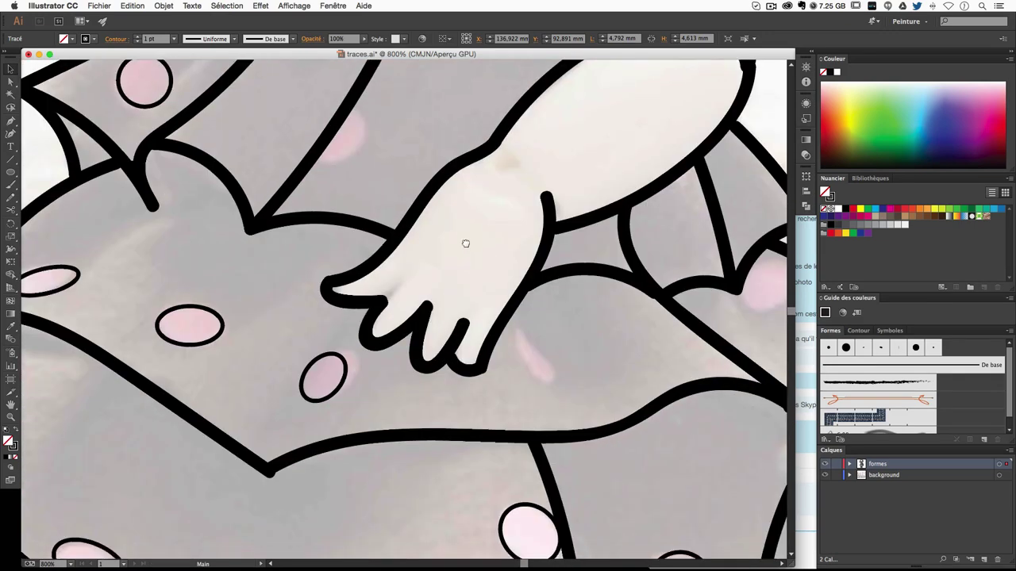
scroll(465, 242, "right", 5)
scroll(466, 243, "down", 3)
scroll(368, 185, "right", 2)
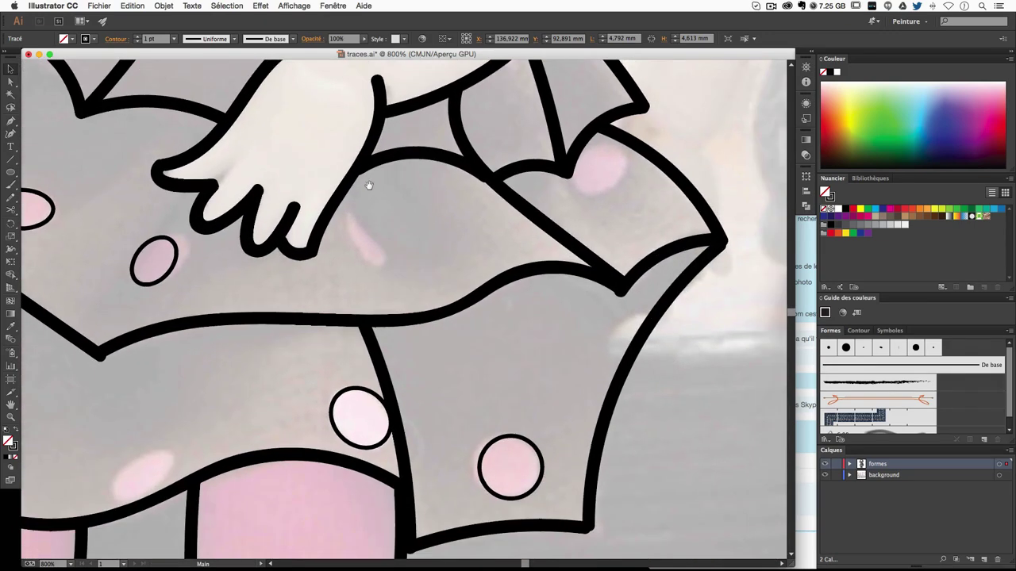
left_click(11, 172)
mouse_move(622, 194)
left_mouse_down()
mouse_move(647, 220)
mouse_move(617, 223)
left_mouse_up()
left_click(11, 223)
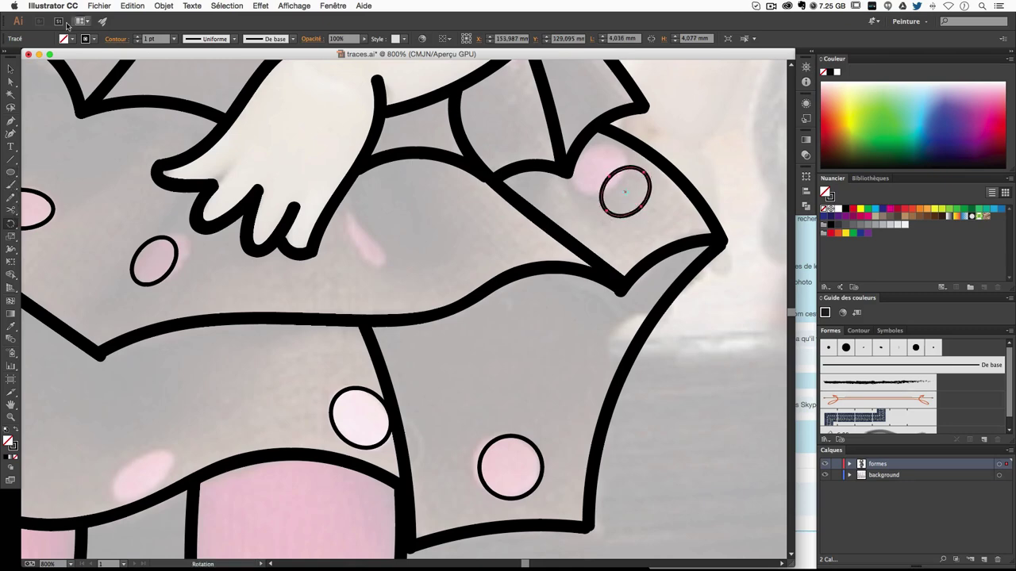
left_click(11, 69)
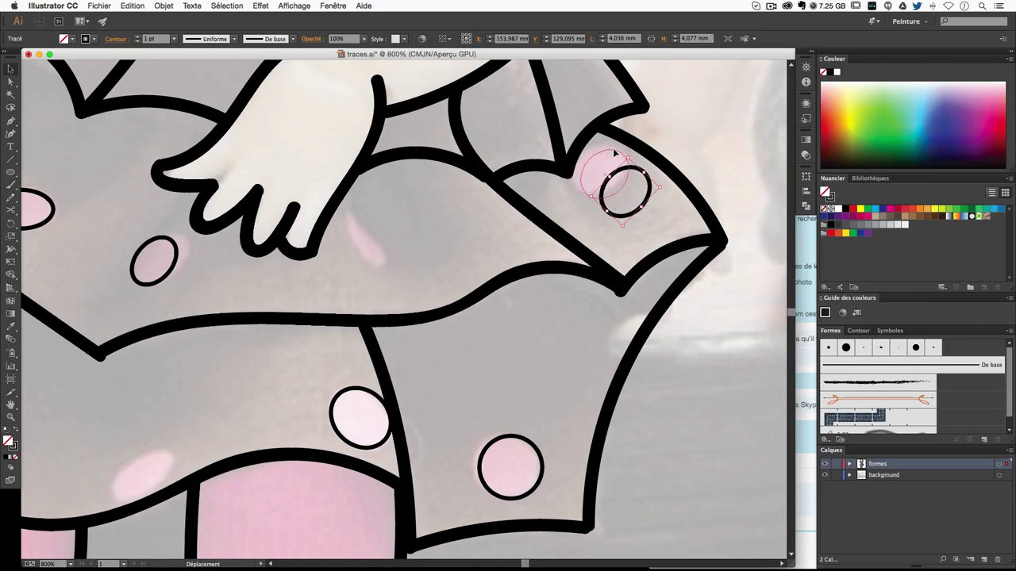
left_click_drag(637, 169, 612, 153)
Zoom out to the whole doll drawing, then back in on the head and face.
key("ctrl+minus")
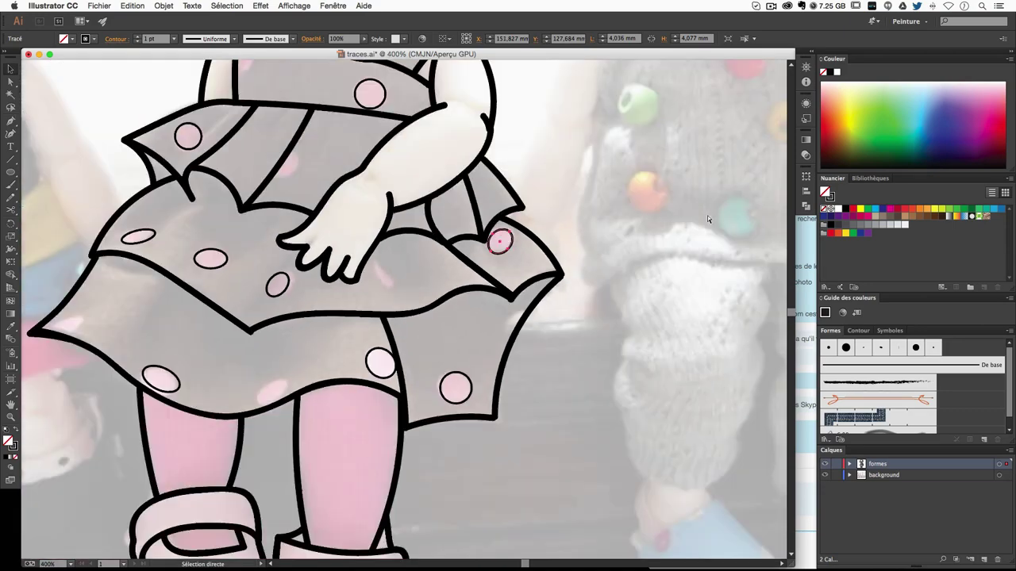
key("ctrl+minus")
key("ctrl+plus")
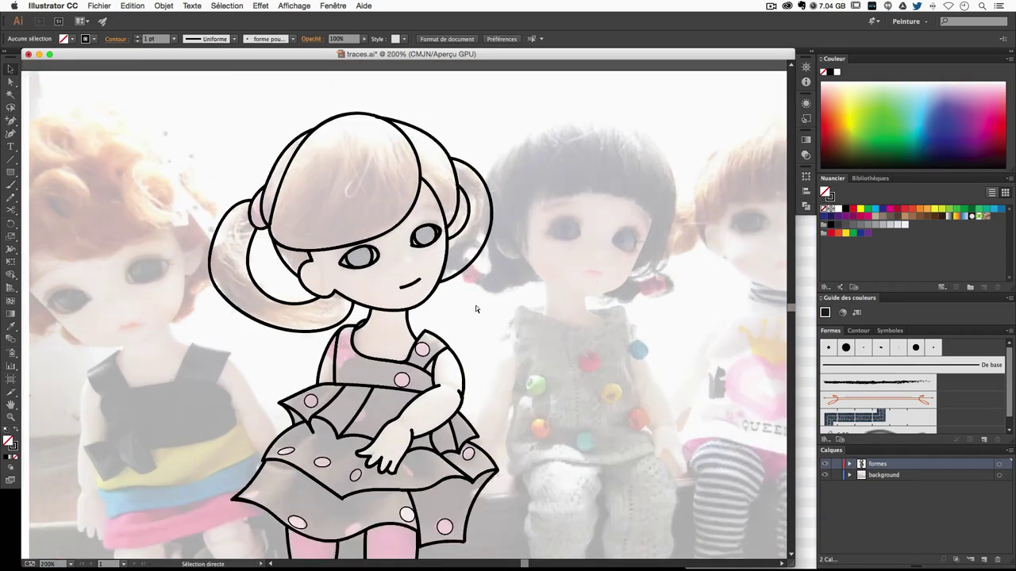
Cut the bangs path twice with Scissors and delete its top curve.
key("ctrl+plus")
key("ctrl+plus")
key("ctrl+plus")
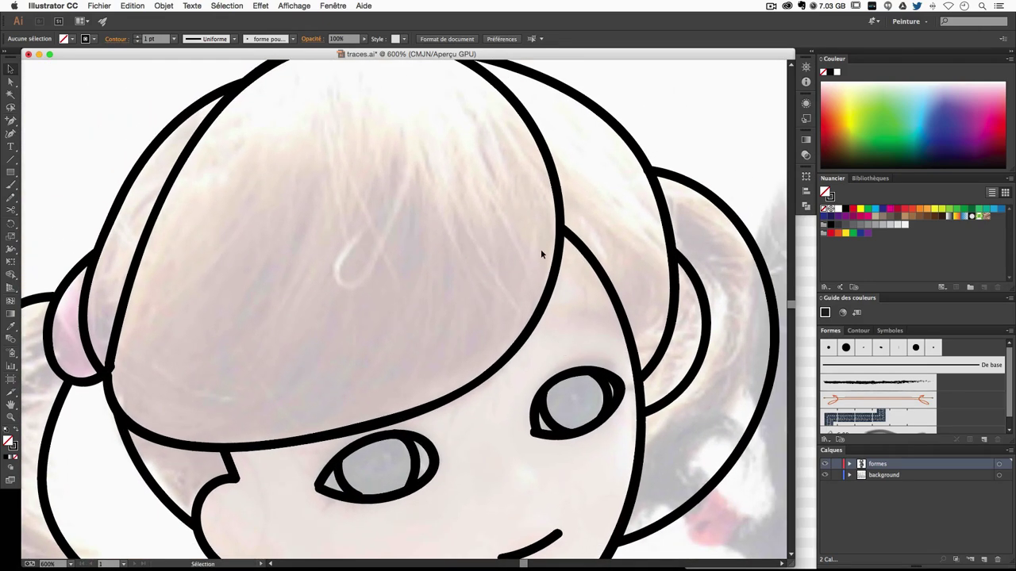
scroll(541, 254, "up", 2)
scroll(433, 122, "up", 4)
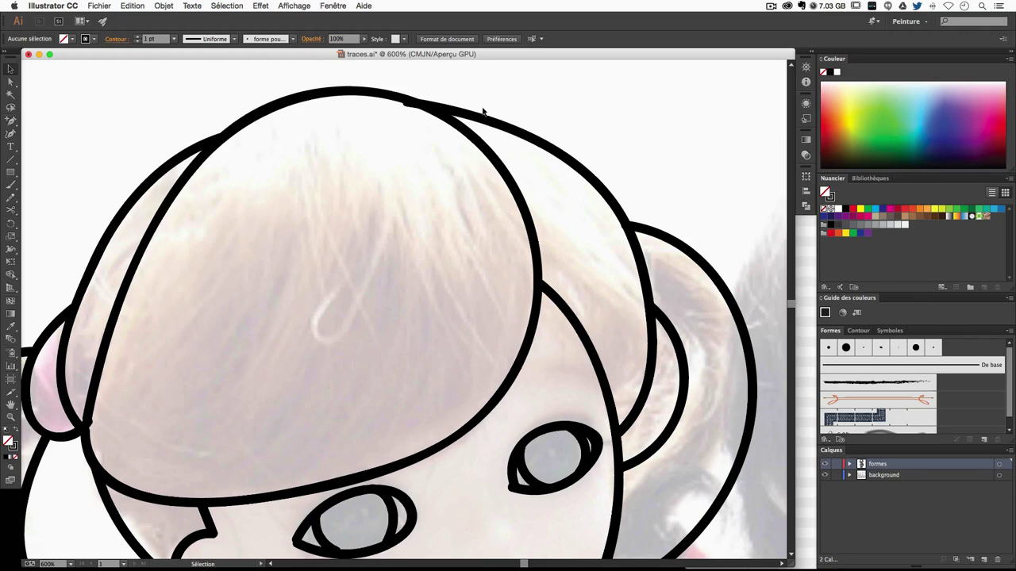
left_click(539, 235)
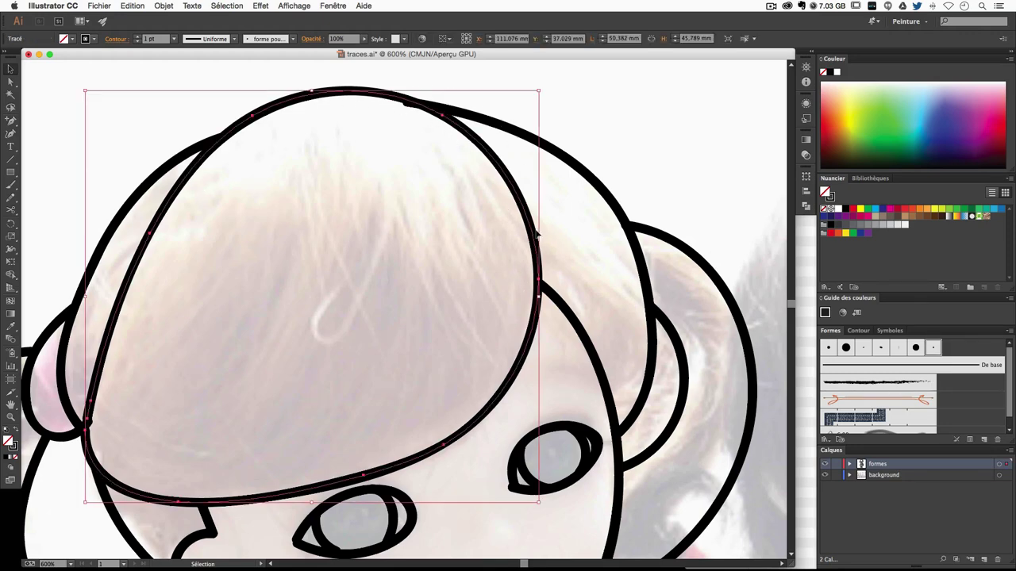
left_click(11, 210)
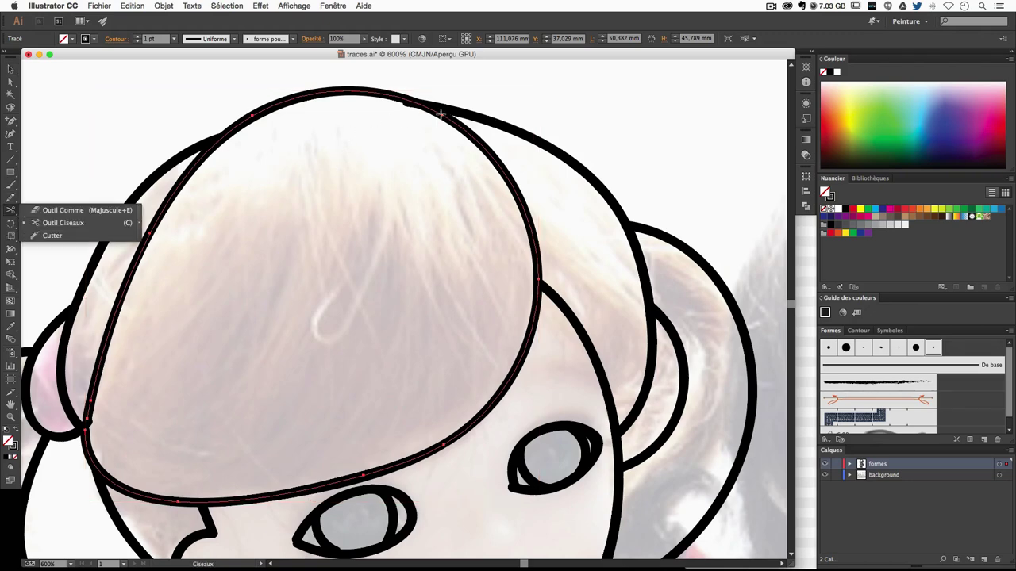
left_click(441, 115)
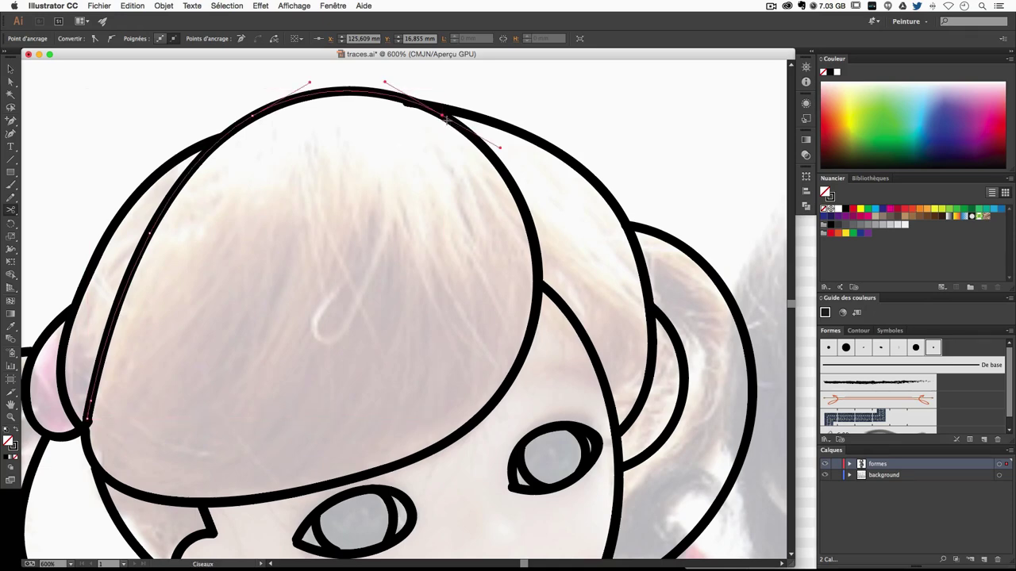
left_click(473, 137, "ctrl")
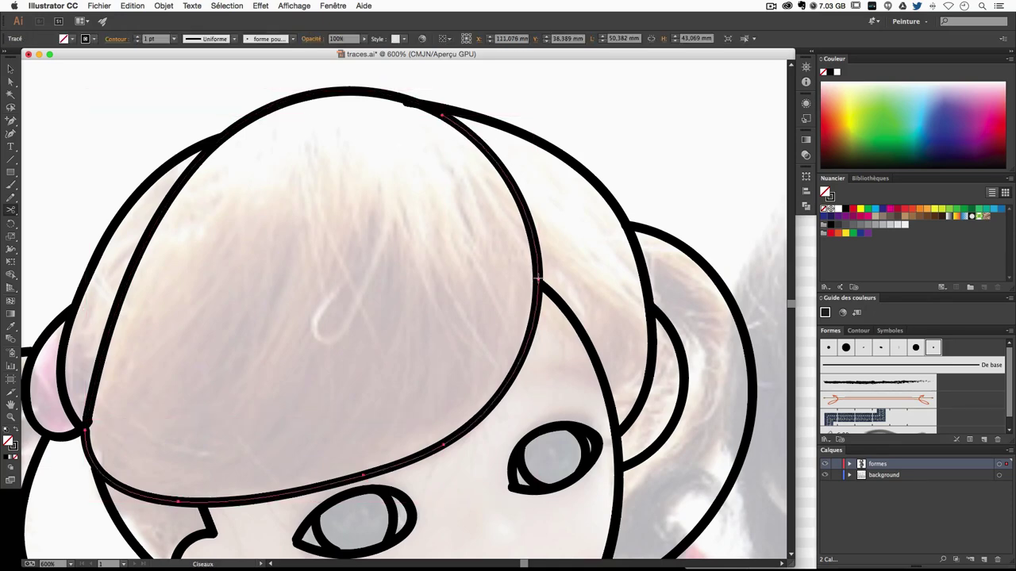
left_click(538, 279)
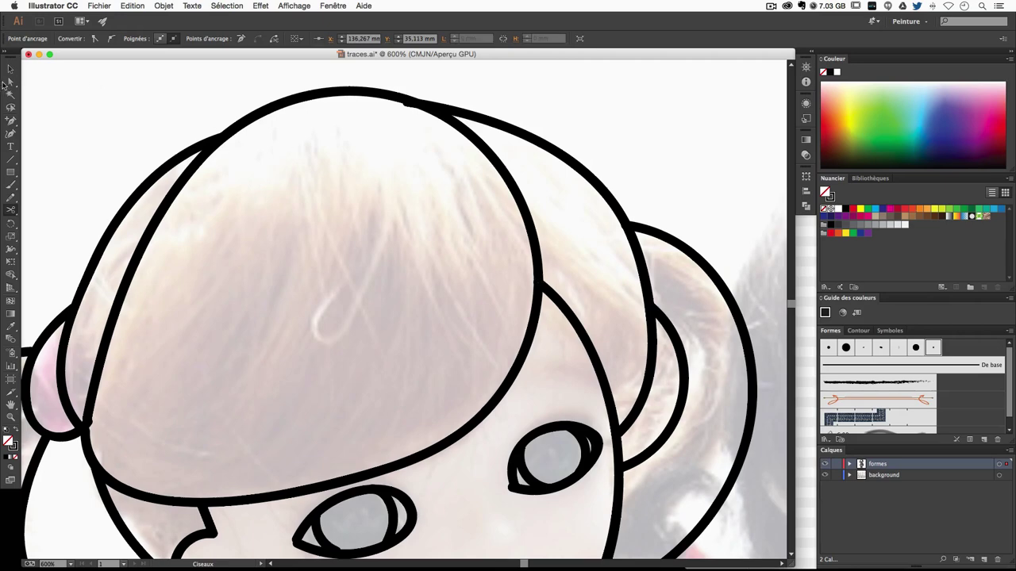
left_click(10, 81)
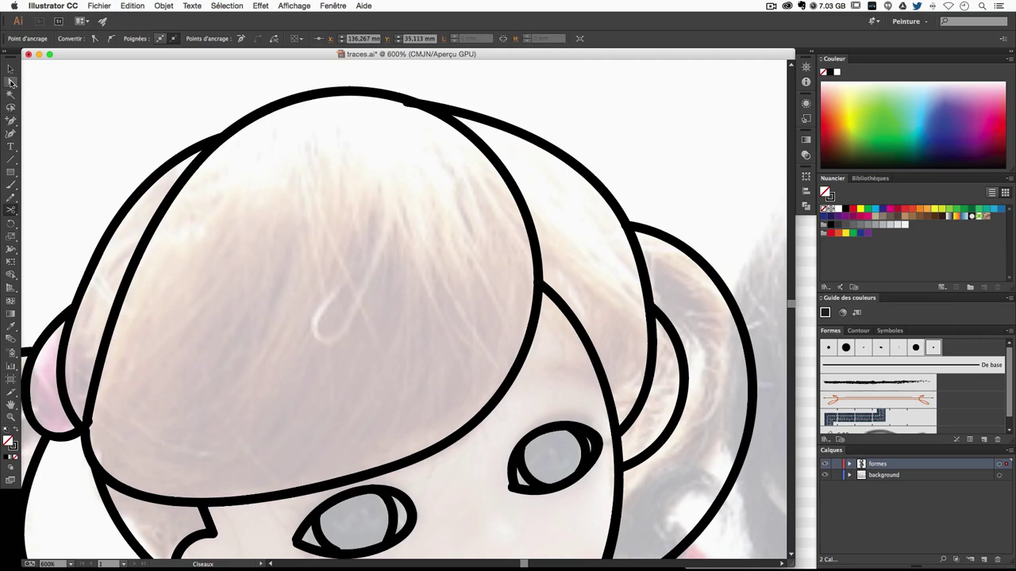
left_click(487, 153)
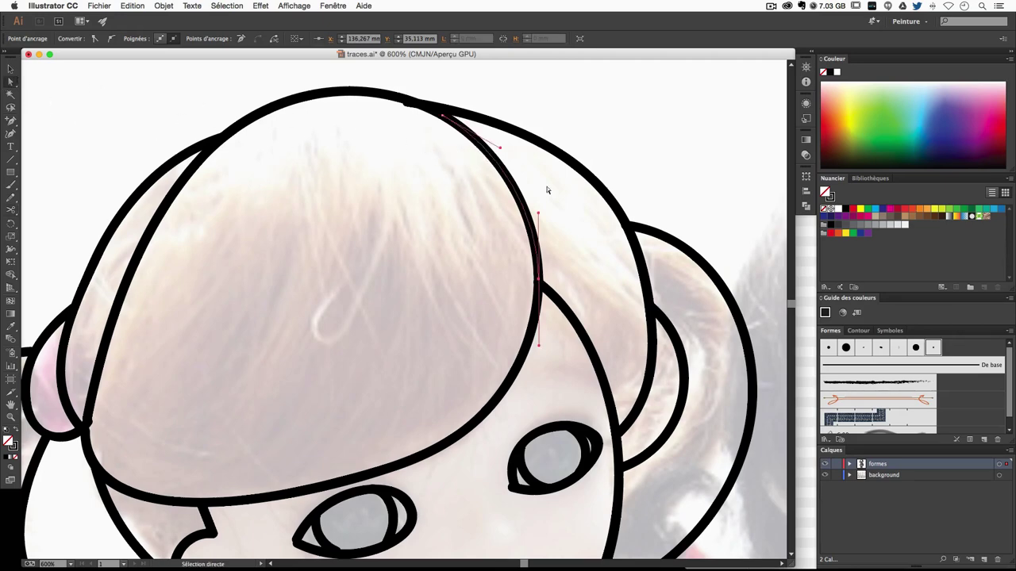
key("Delete")
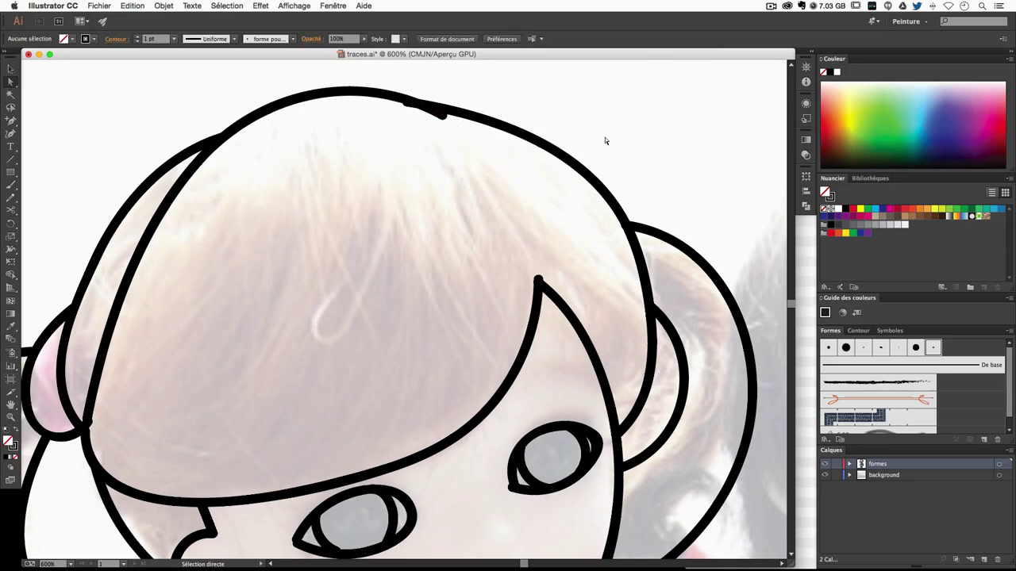
Try painting a head-top arc across the gap, undoing the unsatisfactory attempts.
left_click_drag(424, 181, 544, 159)
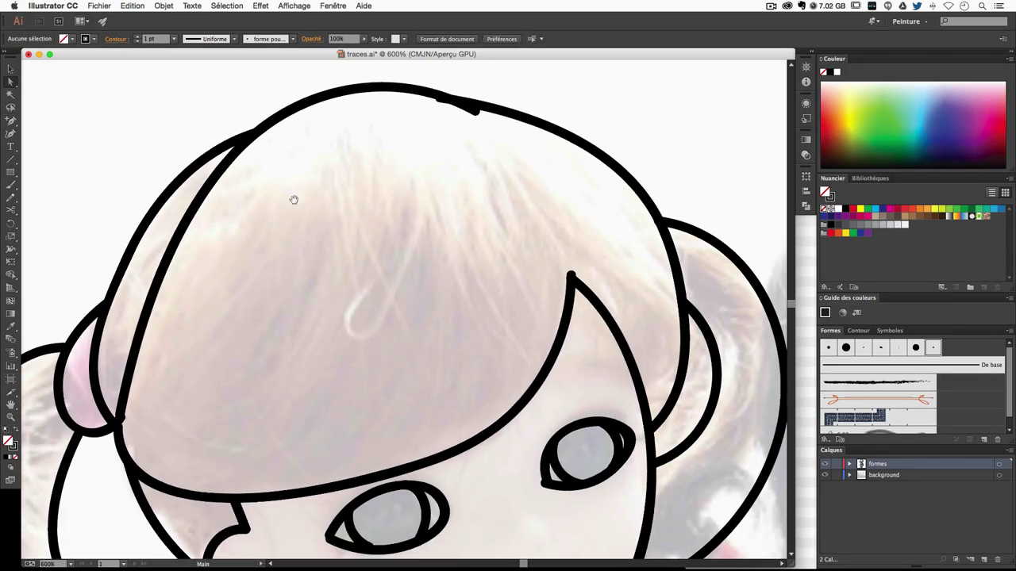
left_click(219, 181)
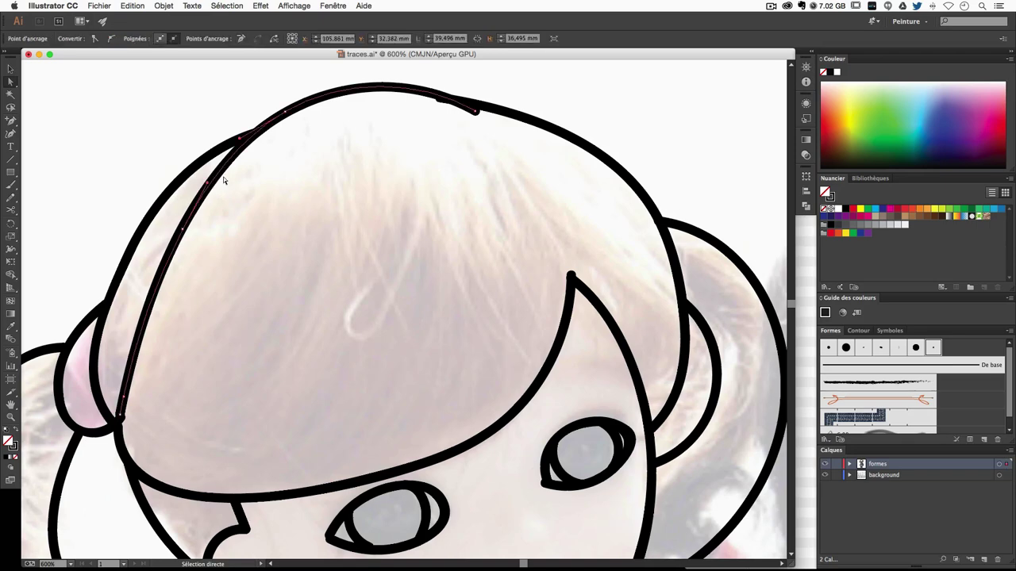
left_click(10, 184)
left_click_drag(442, 116, 471, 106)
key("Delete")
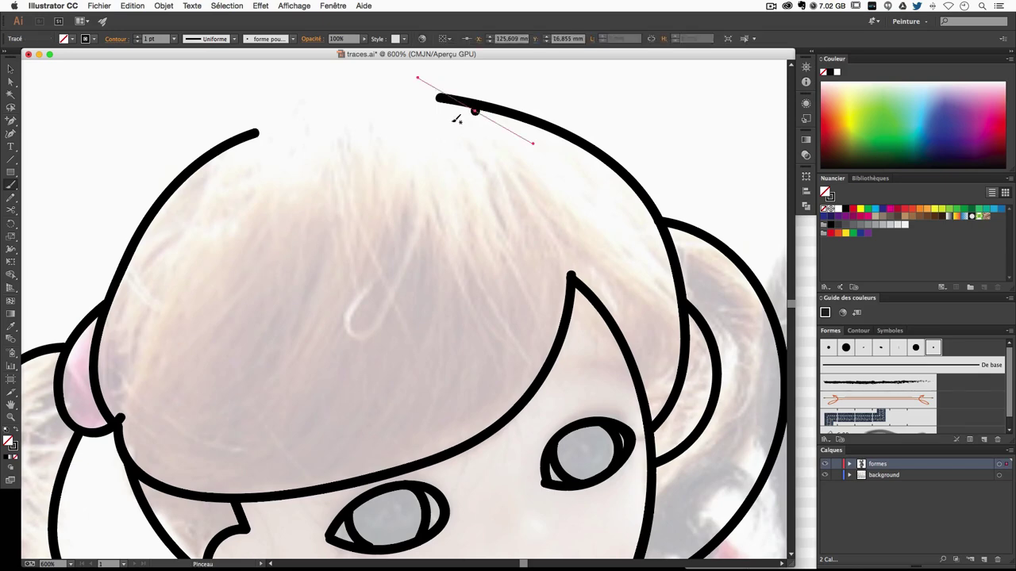
key("ctrl+z")
scroll(437, 163, "up", 2)
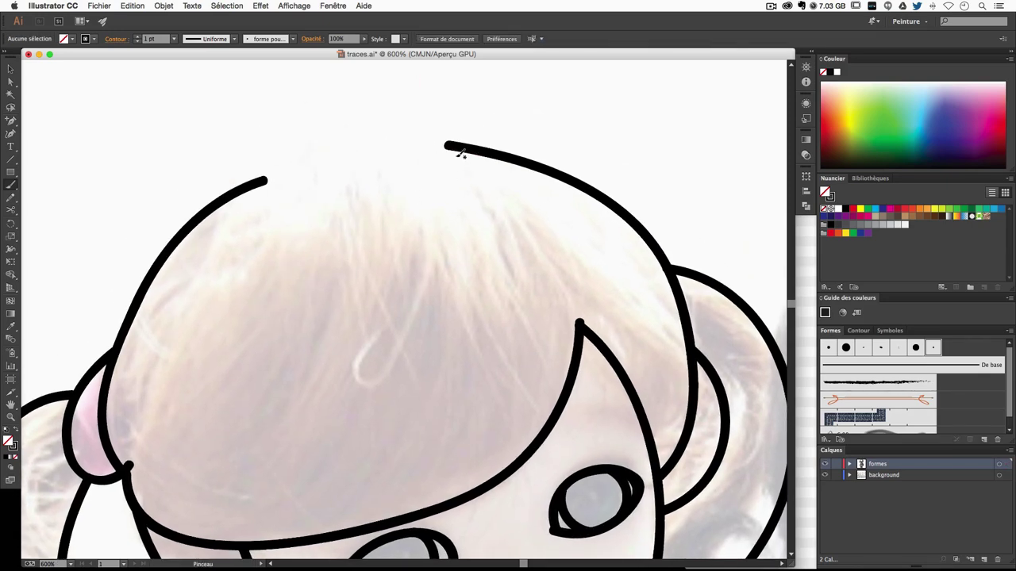
mouse_move(464, 150)
left_mouse_down()
mouse_move(422, 137)
mouse_move(319, 154)
mouse_move(268, 180)
mouse_move(264, 196)
left_mouse_up()
key("super+z")
mouse_move(458, 154)
left_mouse_down()
mouse_move(342, 129)
mouse_move(265, 165)
mouse_move(250, 197)
mouse_move(355, 144)
mouse_move(442, 141)
mouse_move(463, 153)
mouse_move(344, 136)
mouse_move(294, 157)
mouse_move(260, 189)
left_mouse_up()
key("super+z")
key("super+z")
Delete the head outline's top segment and retrace the crown with a new Paintbrush arc.
key("super+minus")
key("super+minus")
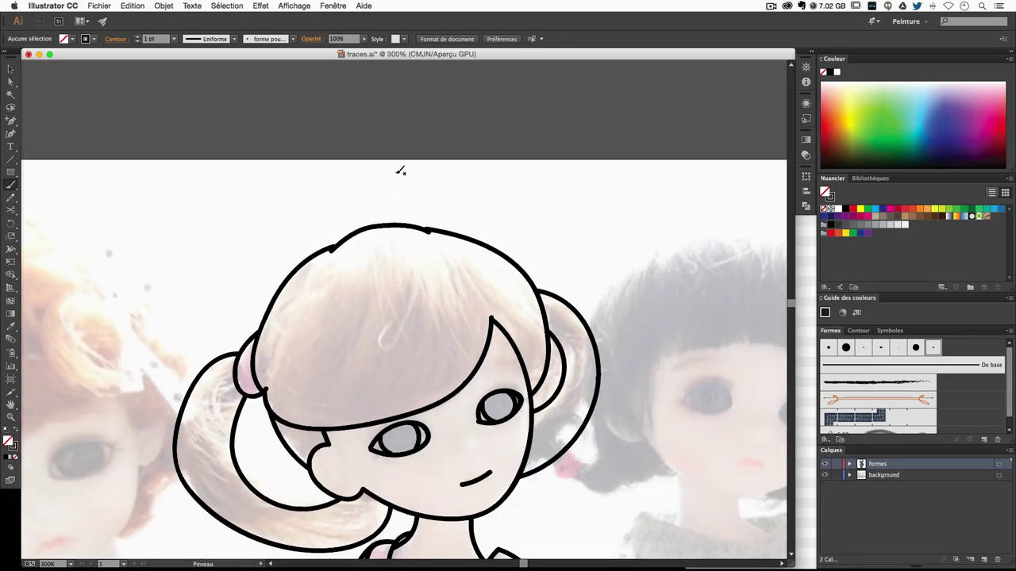
left_click(400, 227, "super")
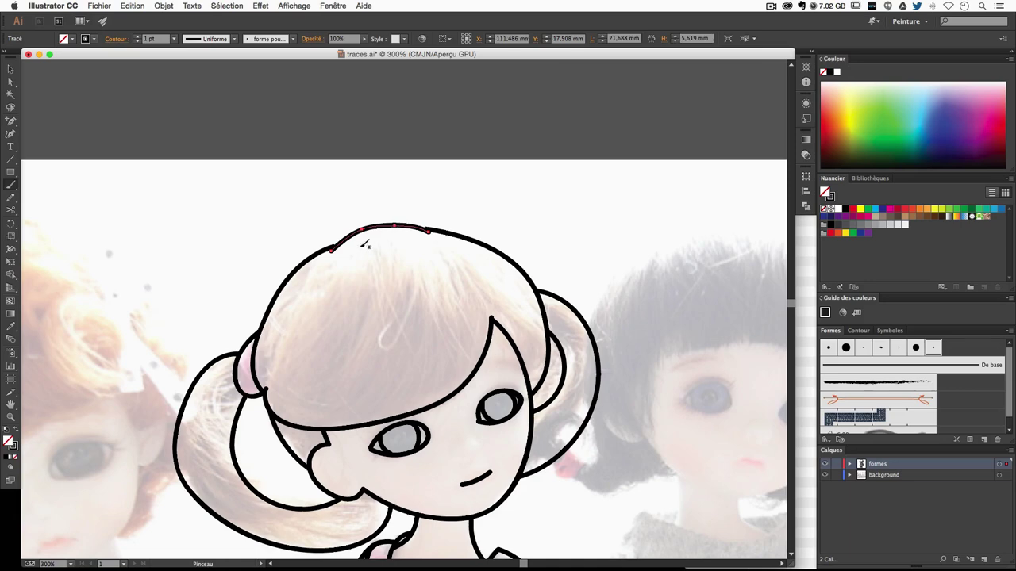
key("minus")
key("Delete")
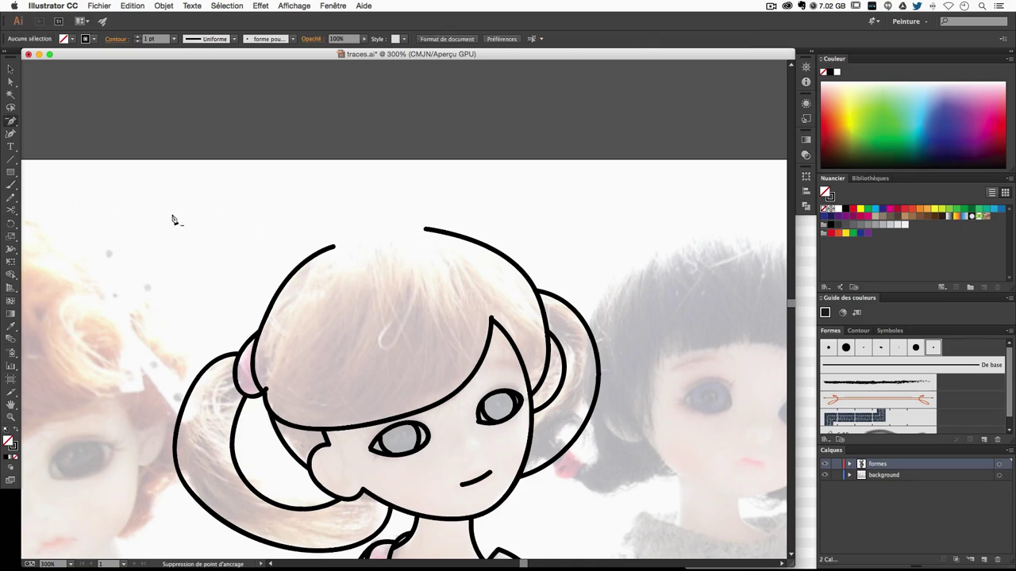
key("b")
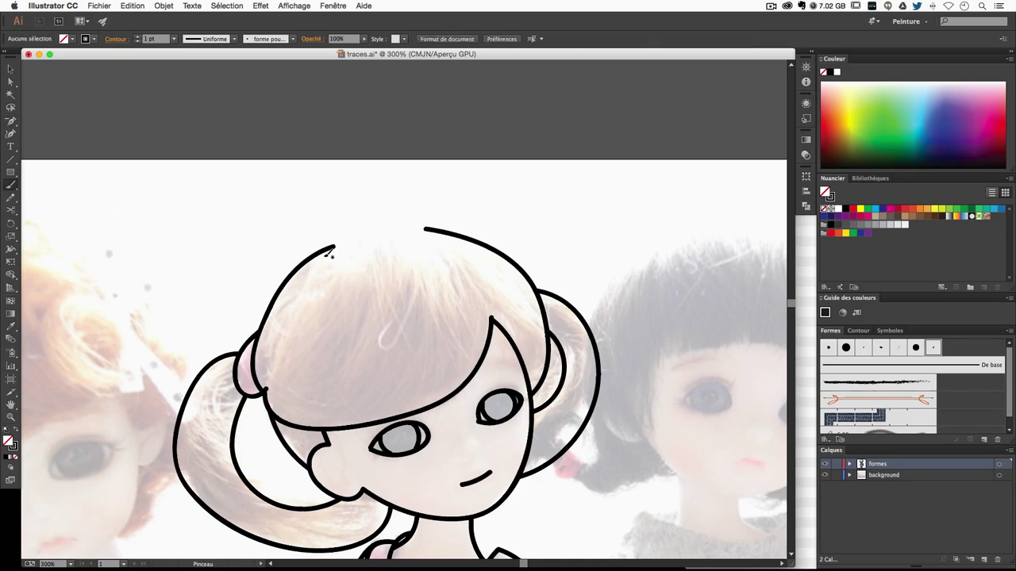
left_click_drag(338, 243, 447, 233)
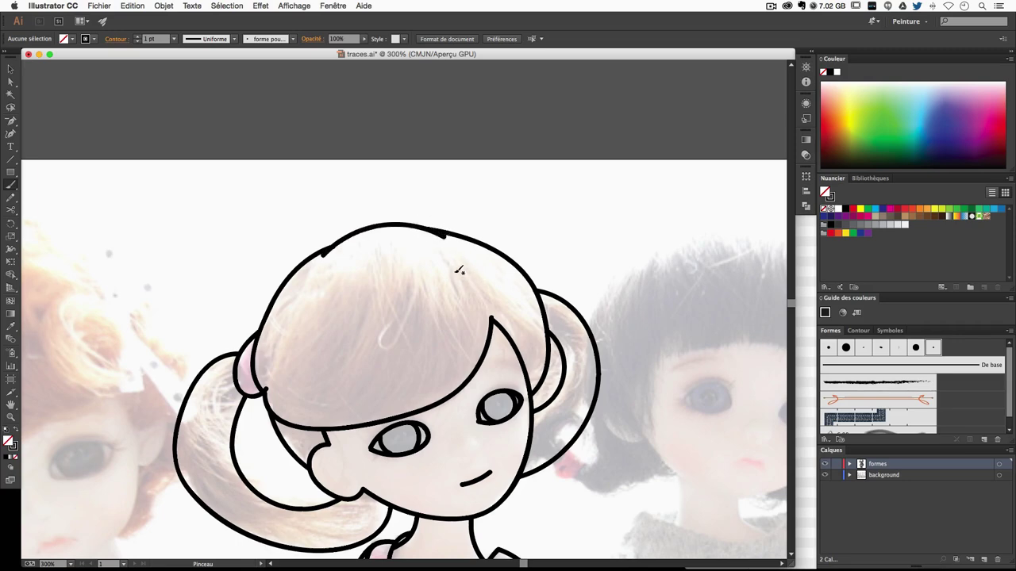
left_click_drag(427, 334, 401, 220)
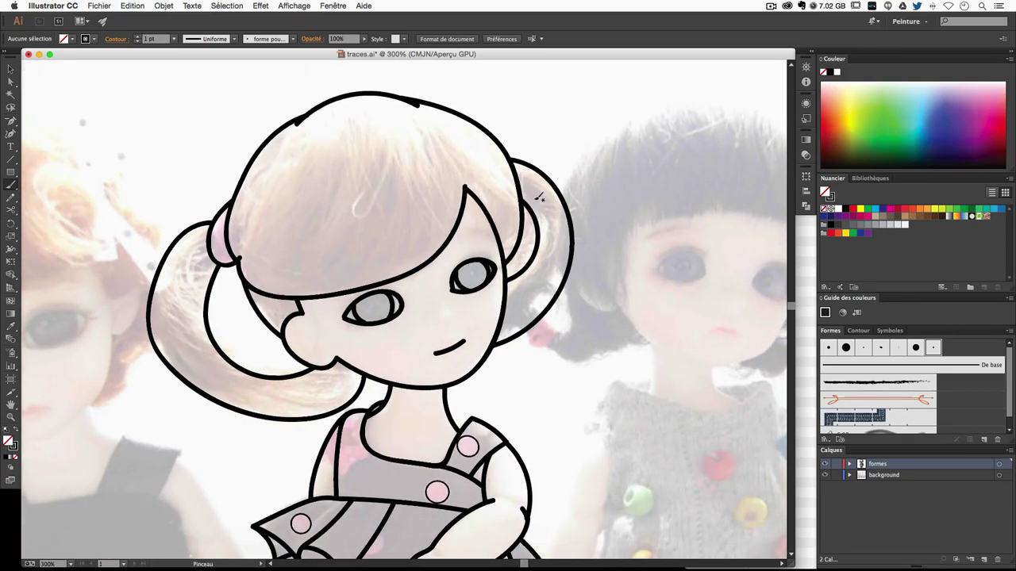
left_click_drag(418, 103, 297, 122)
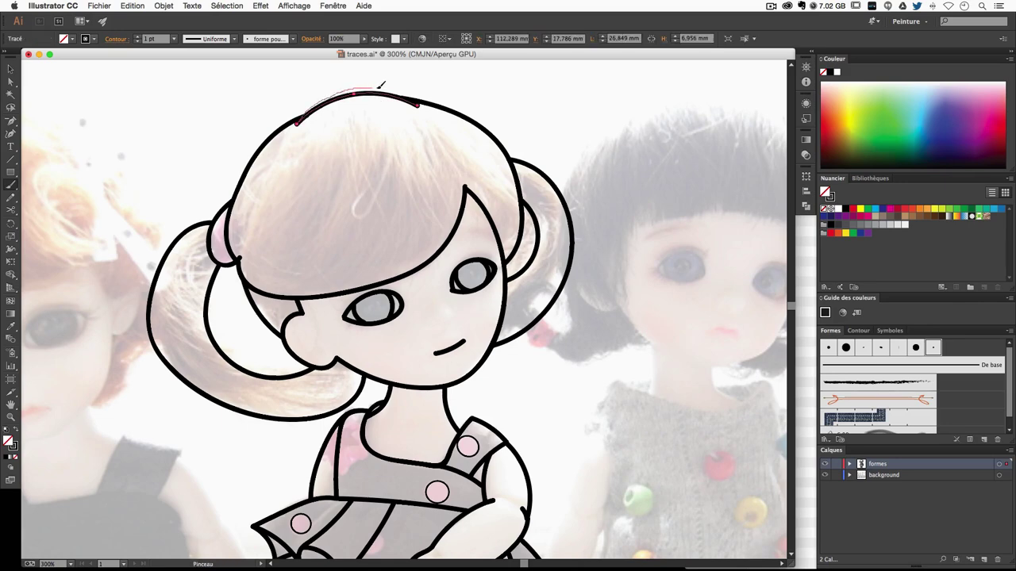
left_click(437, 113, "super")
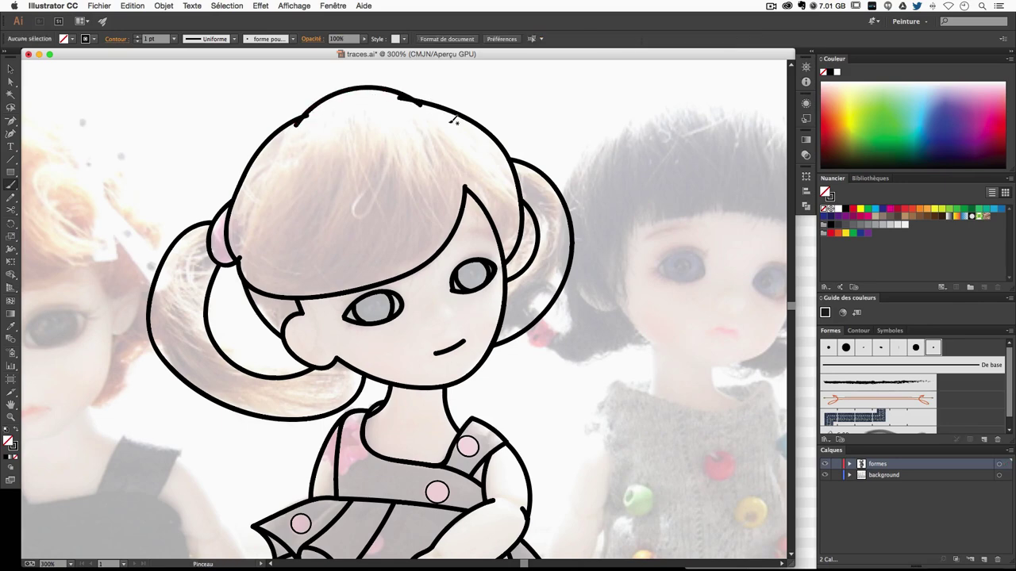
left_click(363, 94, "super")
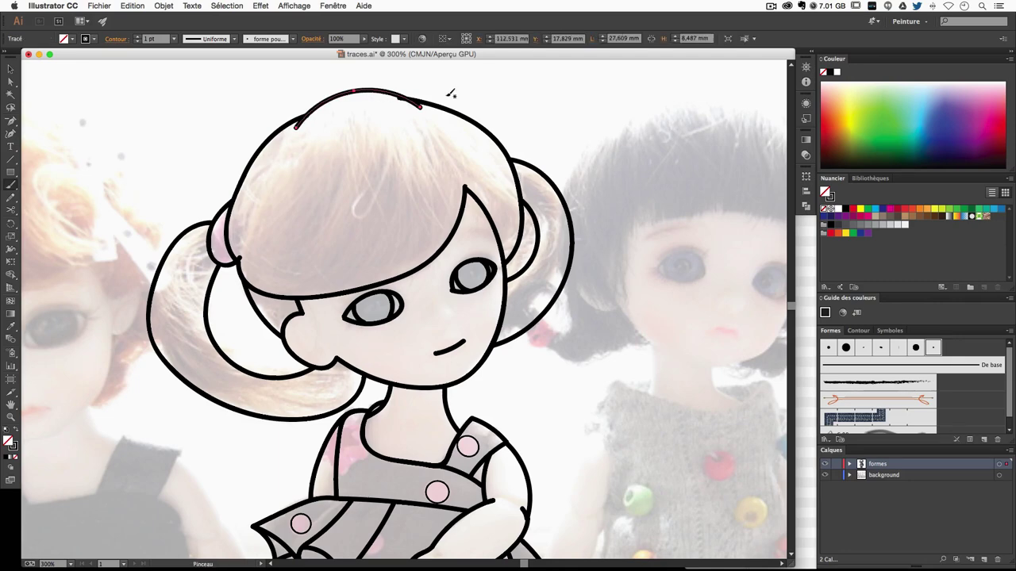
left_click(512, 116, "super")
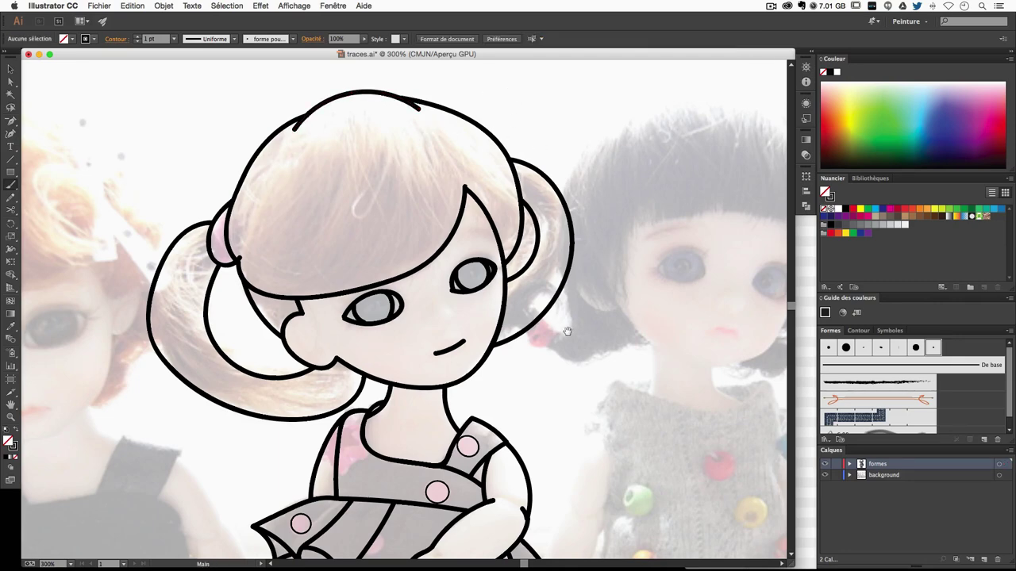
Zoom in and reshape the ear path's lower end to meet the hair line.
scroll(548, 301, "down", 2)
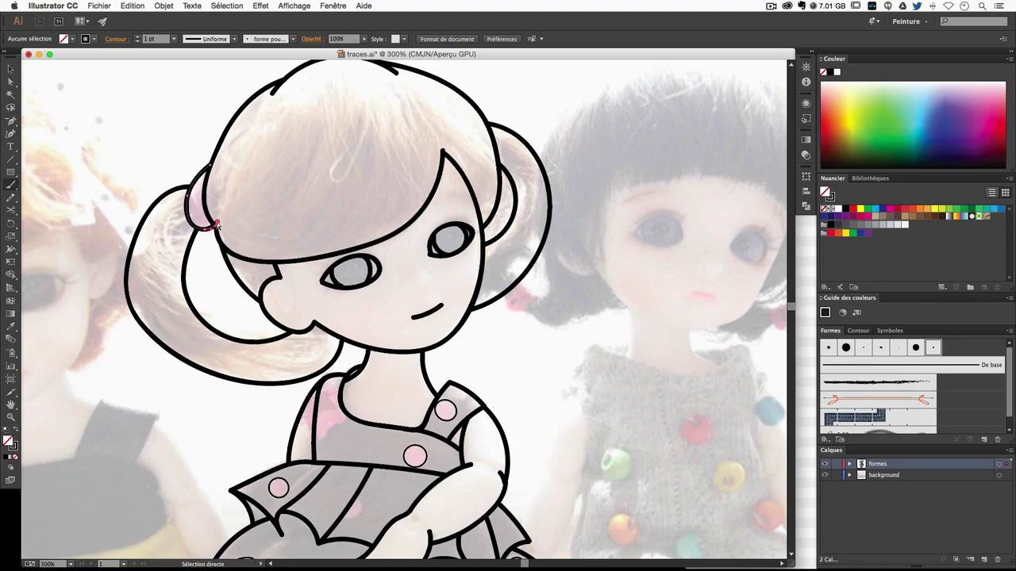
key("super+plus")
key("super+plus")
scroll(285, 225, "left", 5)
scroll(285, 224, "up", 1)
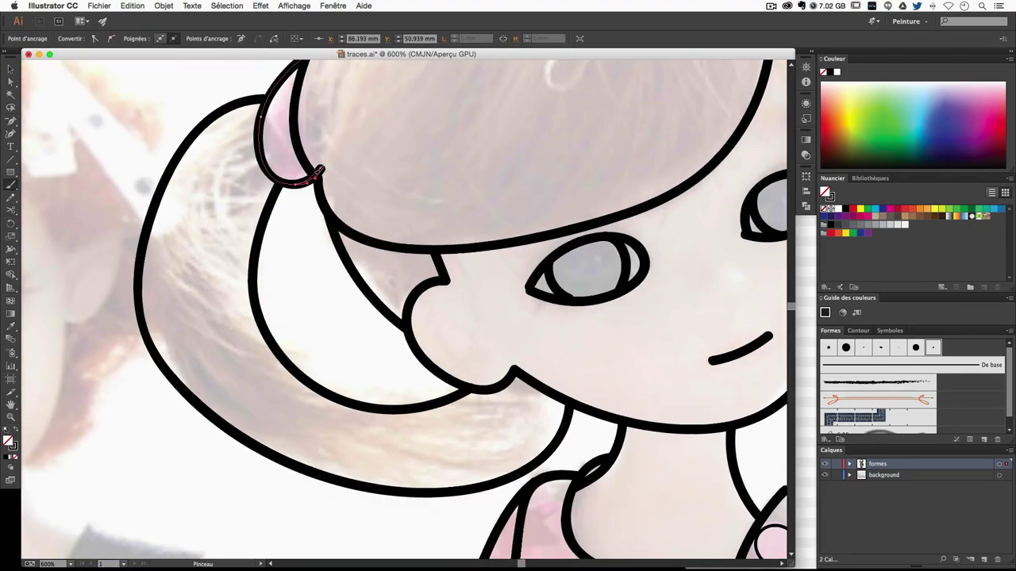
left_click_drag(320, 170, 292, 185)
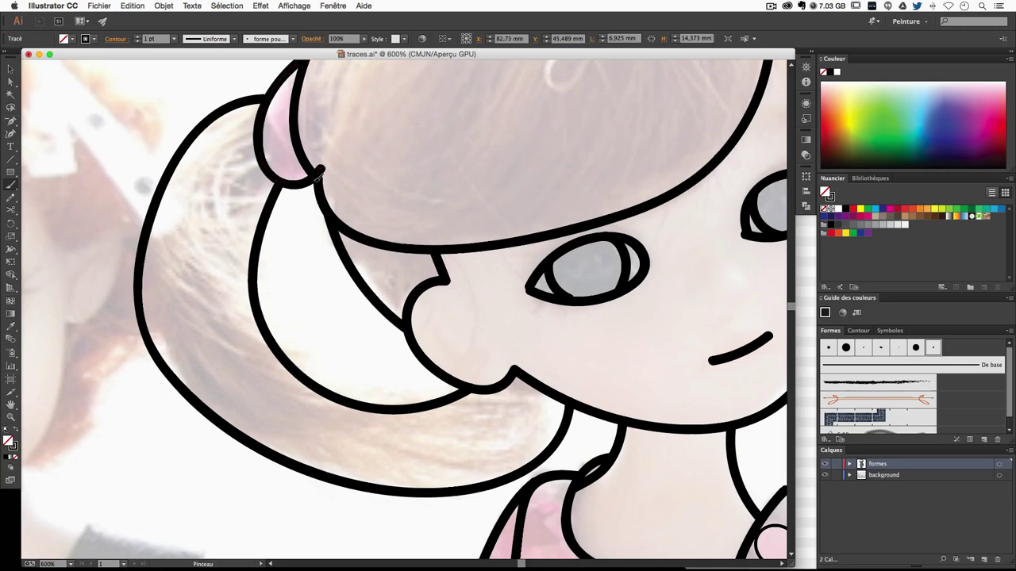
key("a")
left_click(279, 182)
left_click(279, 181)
key("b")
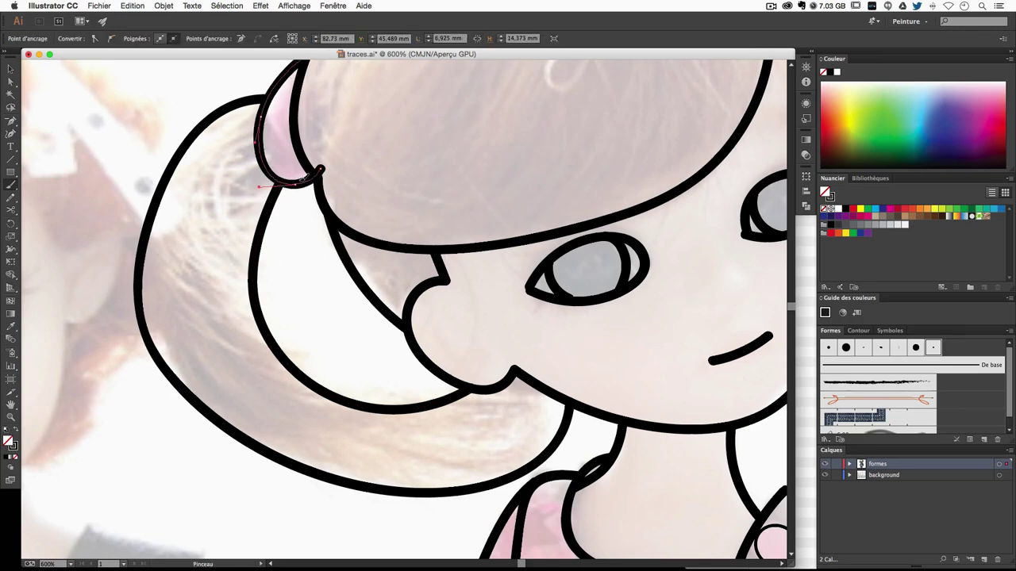
left_click_drag(317, 182, 334, 186)
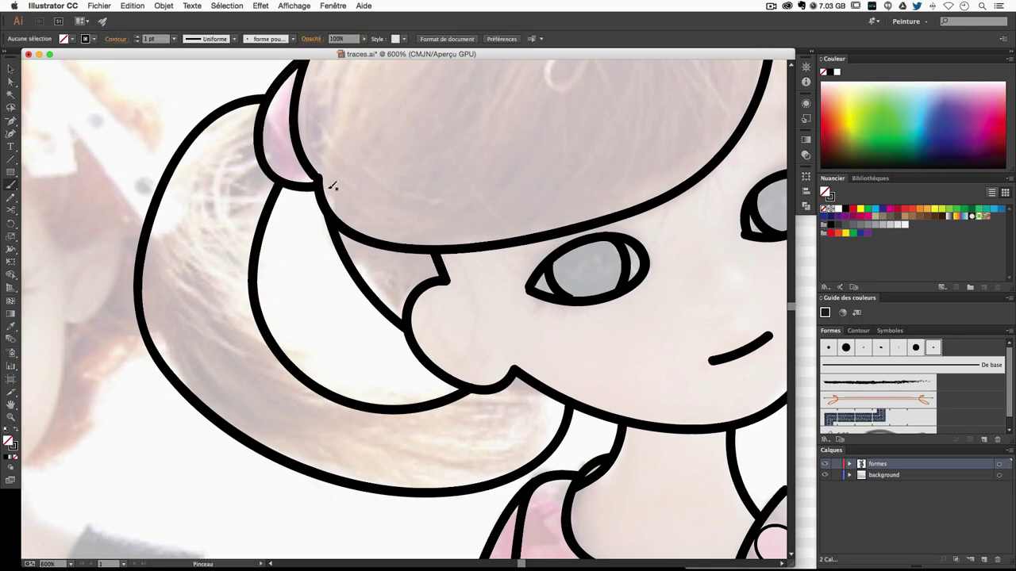
Cut the fringe curve near its left end with Scissors and delete the ear-side piece.
scroll(350, 198, "up", 1)
scroll(349, 198, "right", 1)
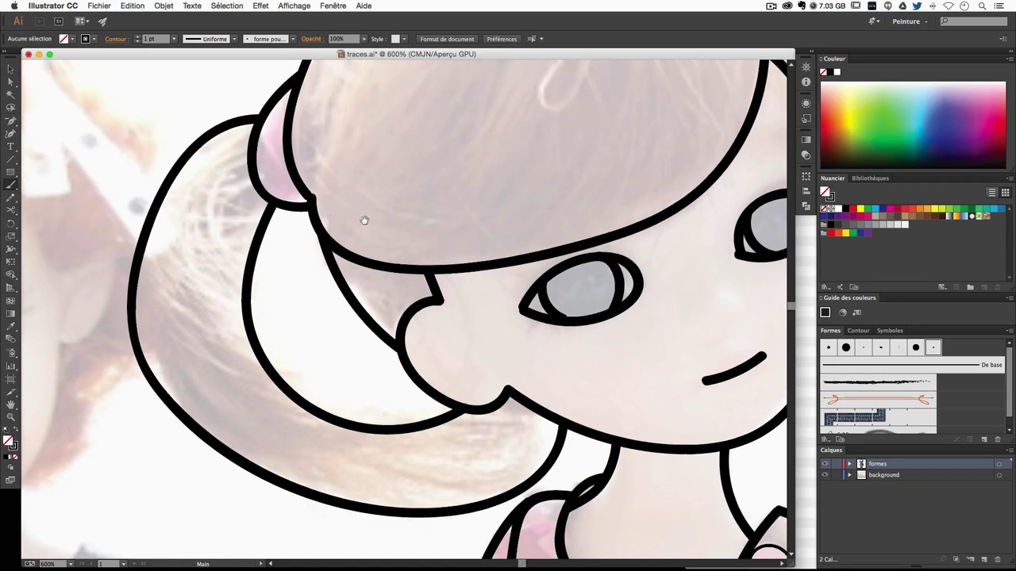
scroll(363, 220, "up", 3)
scroll(363, 220, "right", 3)
key("a")
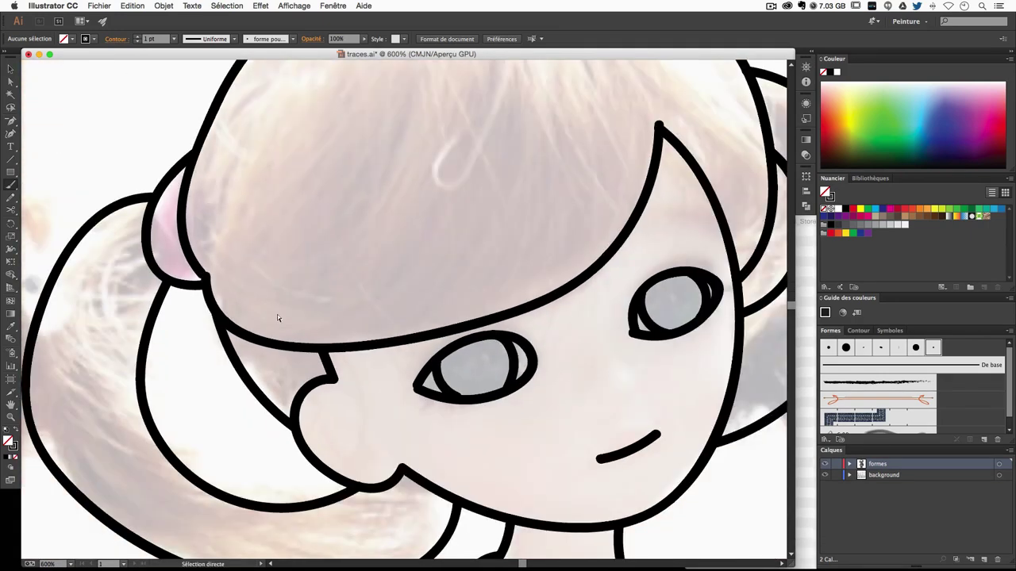
left_click(237, 332)
key("b")
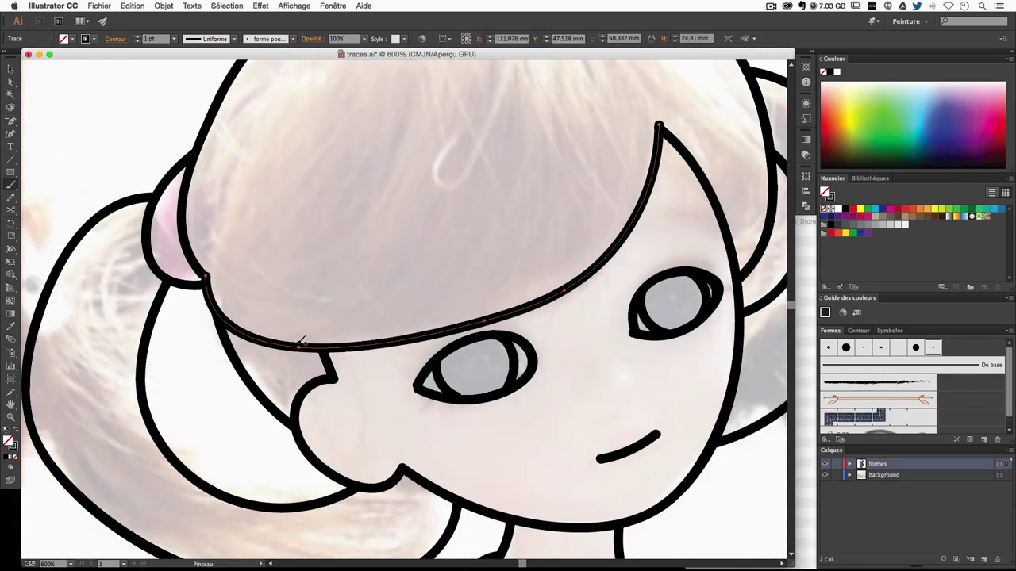
left_click(11, 210)
left_click(299, 347)
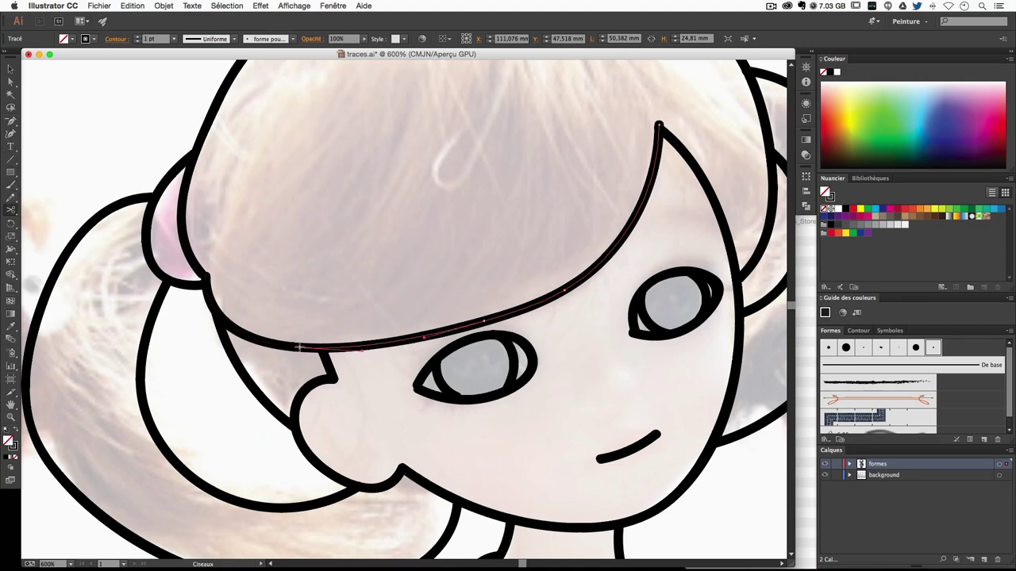
key("a")
left_click(250, 339)
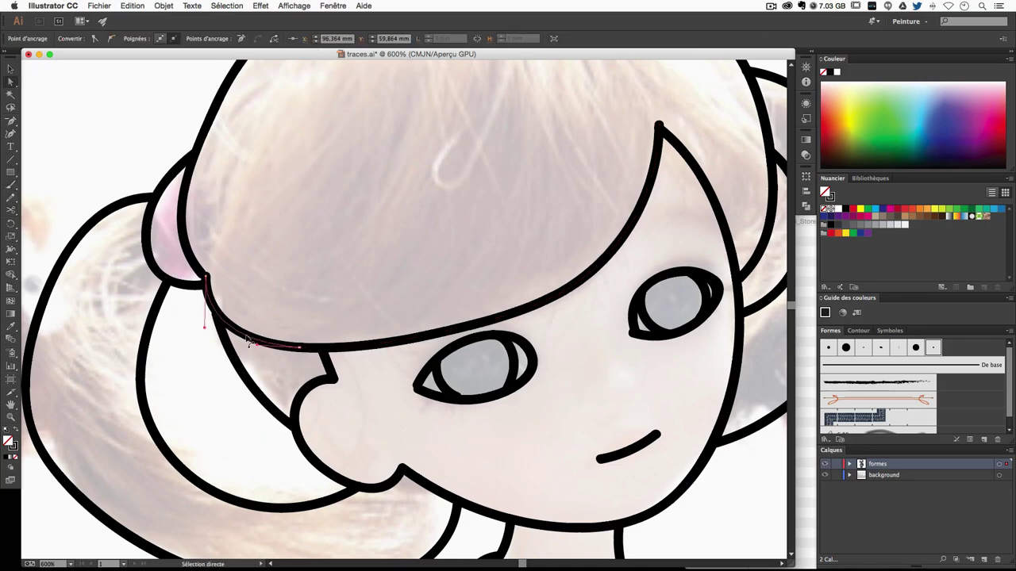
key("Delete")
left_click(242, 233)
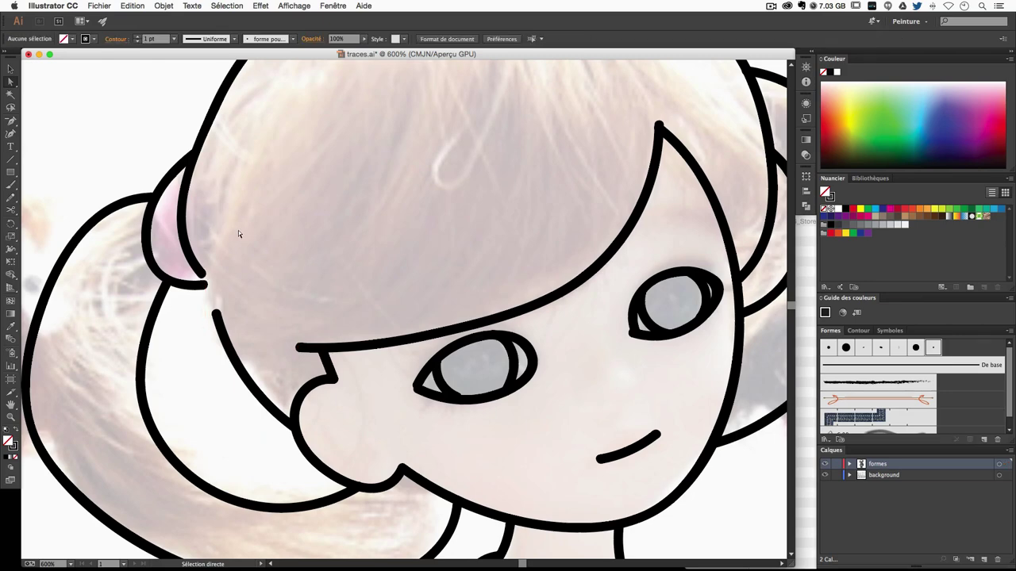
Redraw the cheek outline with the Paintbrush so it connects up to the ear.
left_click(11, 184)
left_click_drag(208, 272, 294, 428)
key("ctrl+z")
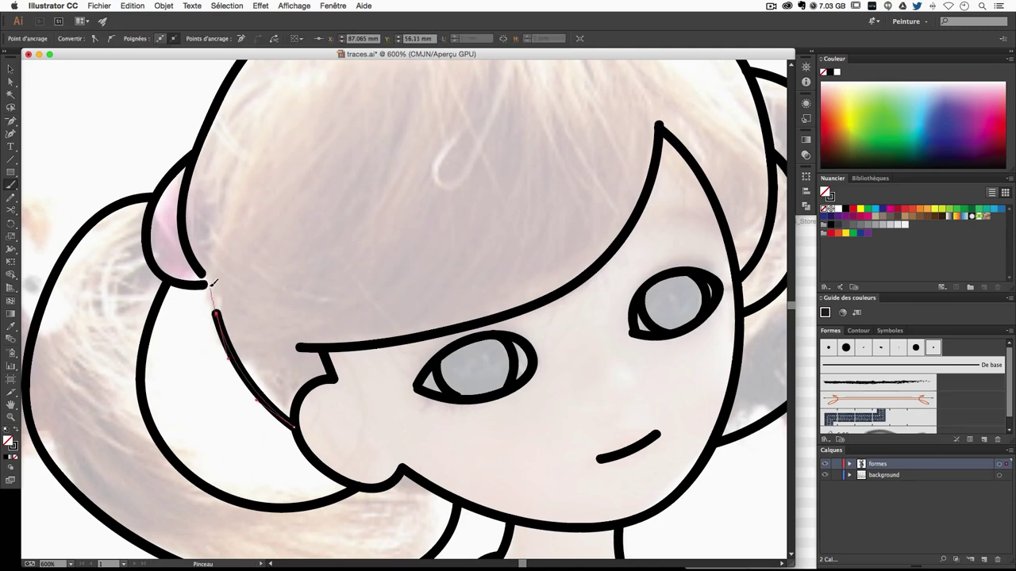
left_click_drag(216, 311, 244, 356)
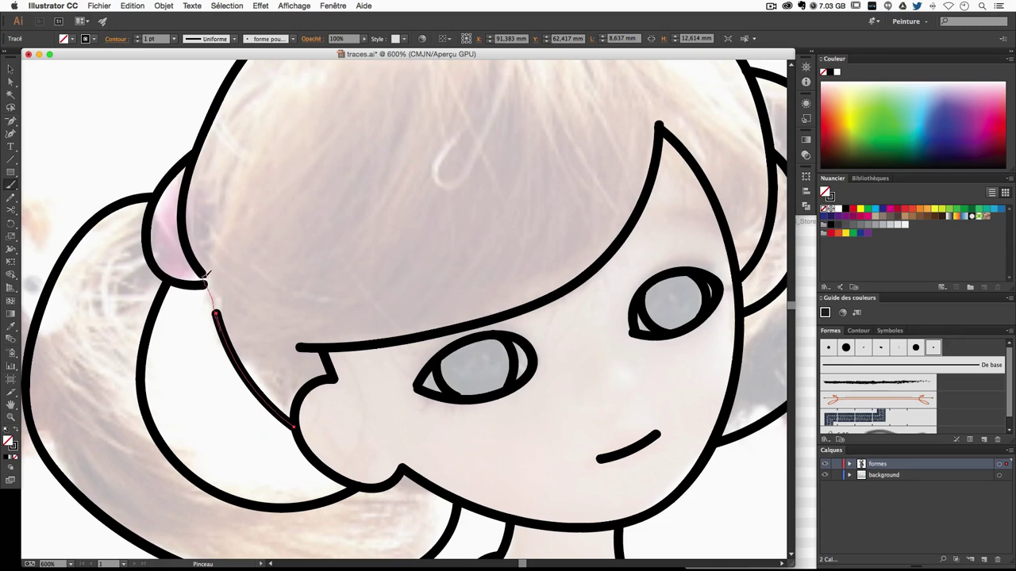
left_click_drag(204, 274, 204, 272)
Select all the doll's paths and apply Objet > Décomposer l'aspect to expand the brush strokes.
scroll(363, 233, "down", 5)
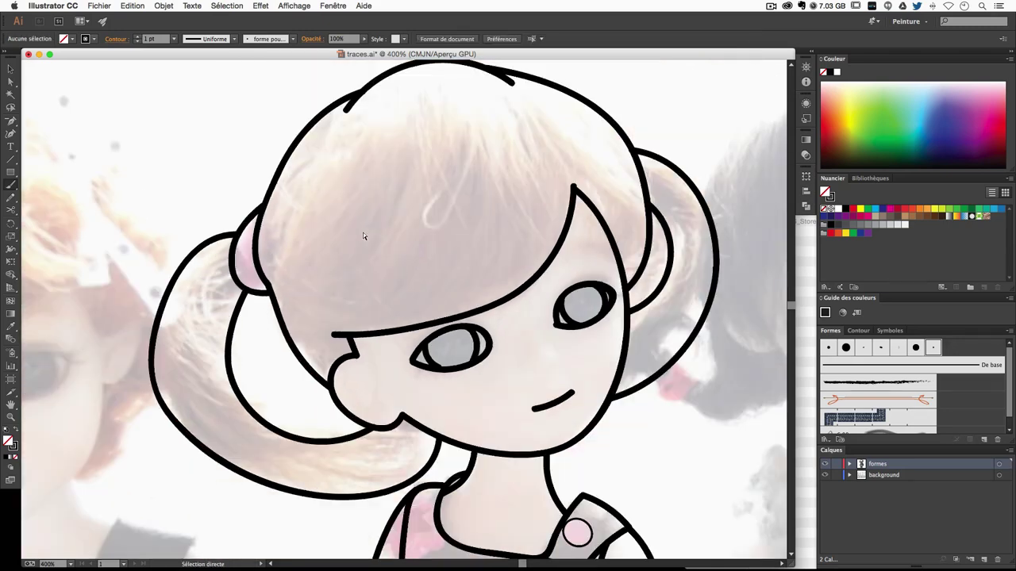
scroll(363, 232, "down", 2)
scroll(362, 233, "up", 4)
scroll(363, 232, "down", 3)
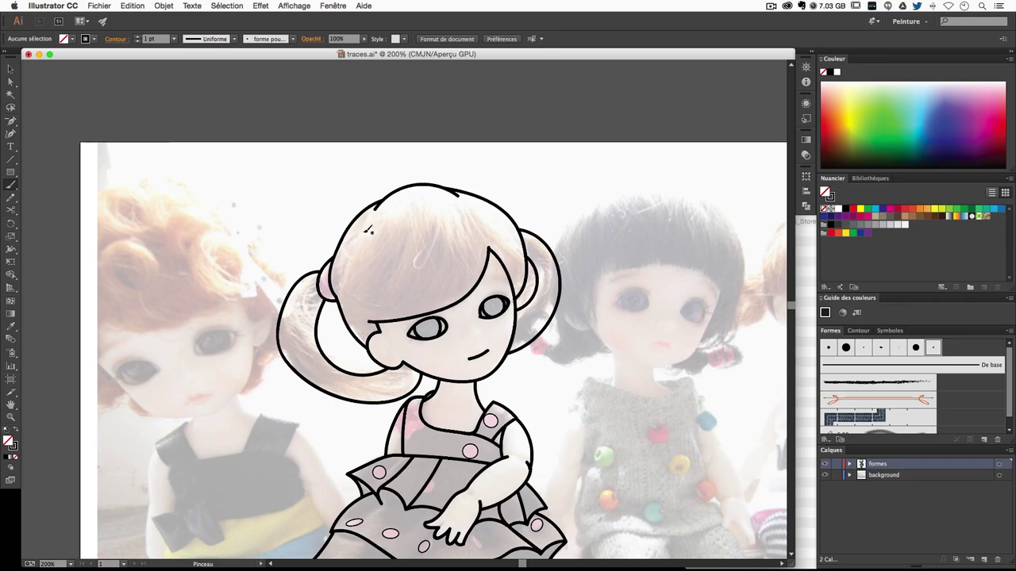
scroll(362, 233, "up", 3)
mouse_move(445, 294)
left_mouse_down()
mouse_move(358, 271)
mouse_move(401, 294)
mouse_move(358, 272)
left_mouse_up()
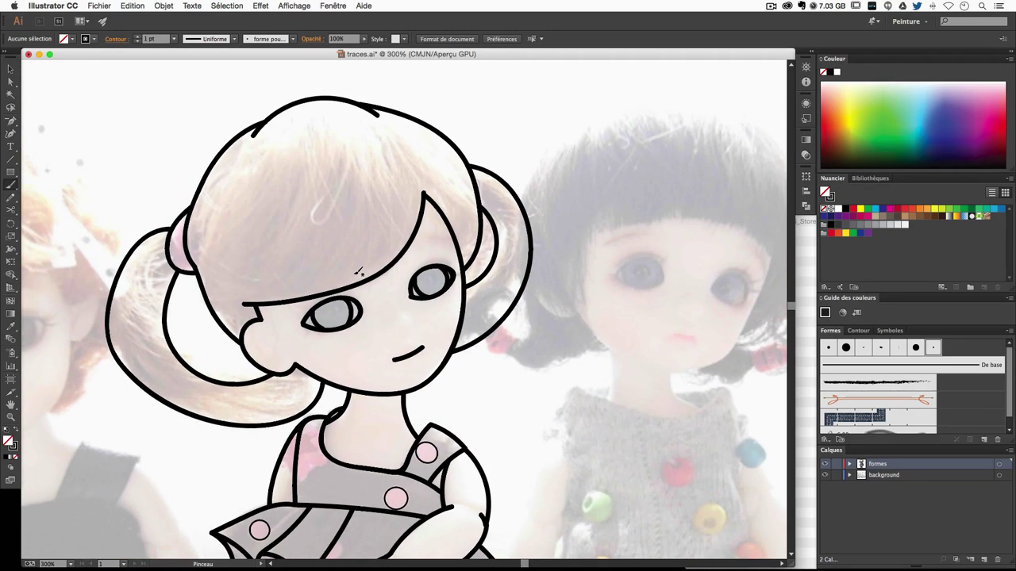
scroll(359, 272, "down", 1)
left_click_drag(336, 277, 346, 224)
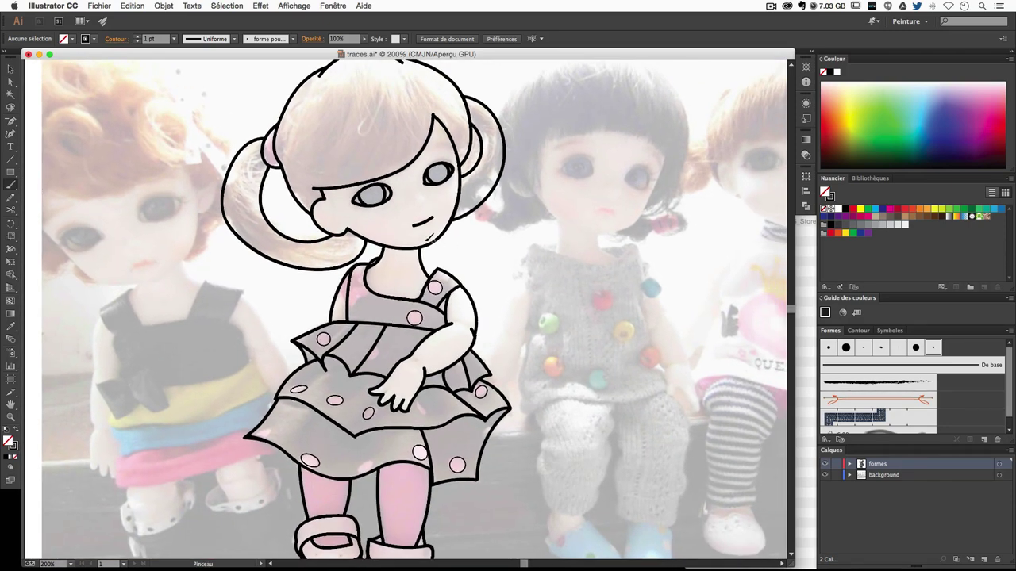
scroll(429, 237, "up", 3)
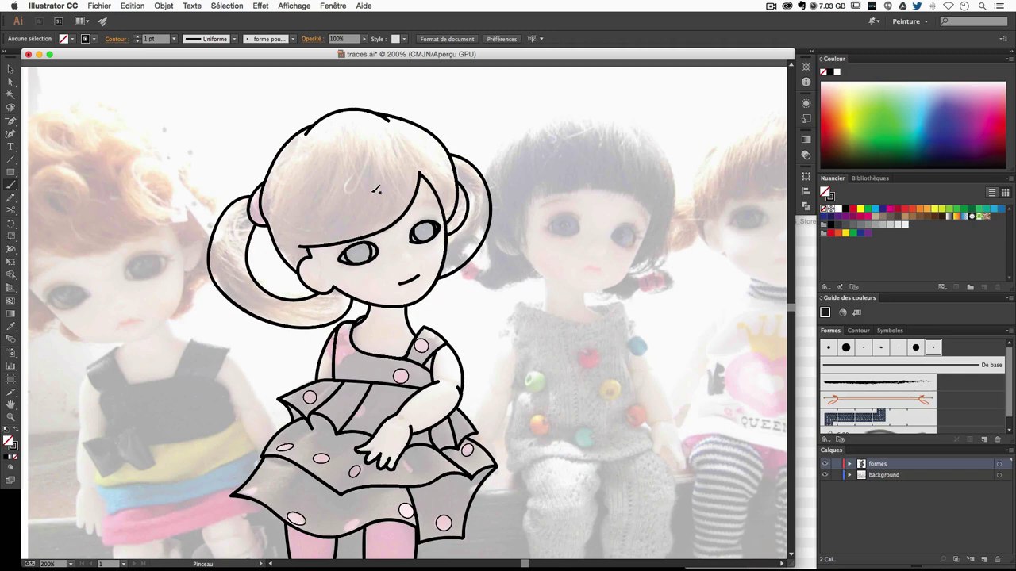
left_click(10, 70)
key("ctrl+a")
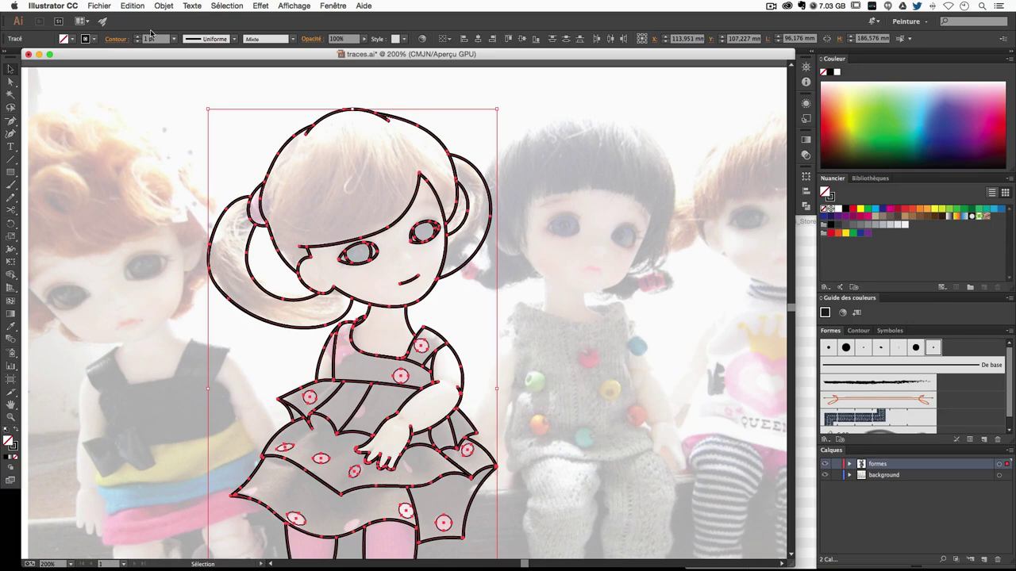
left_click(163, 5)
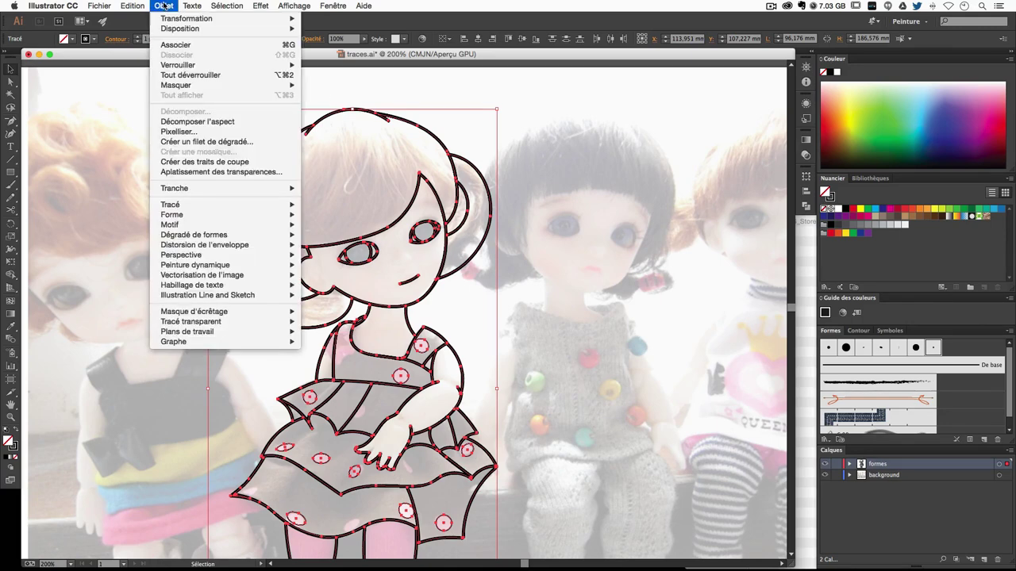
left_click(215, 121)
left_click(571, 352)
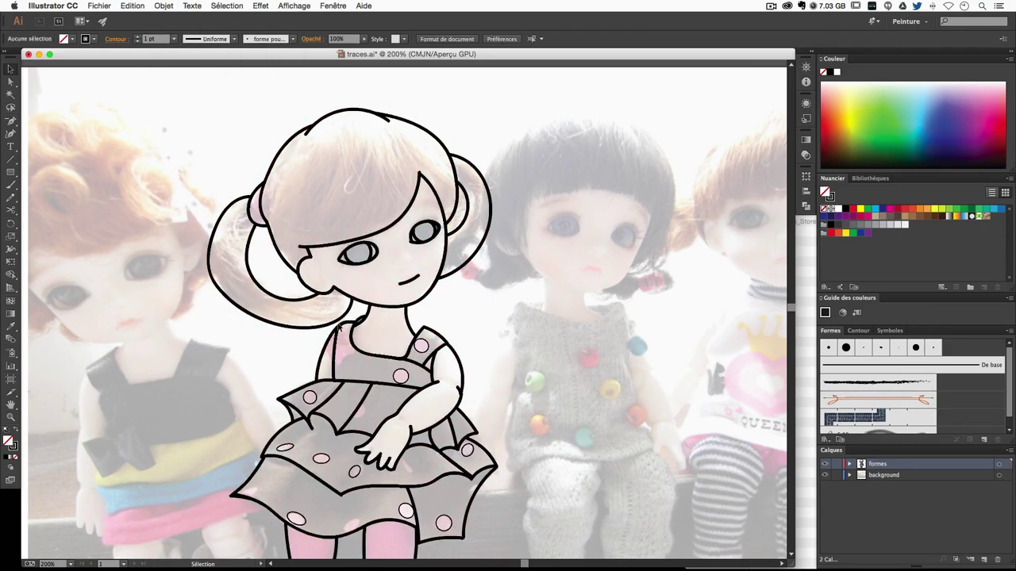
Set the Rectangle tool's fill to light pink e8acbd.
left_click(10, 173)
left_click(16, 432)
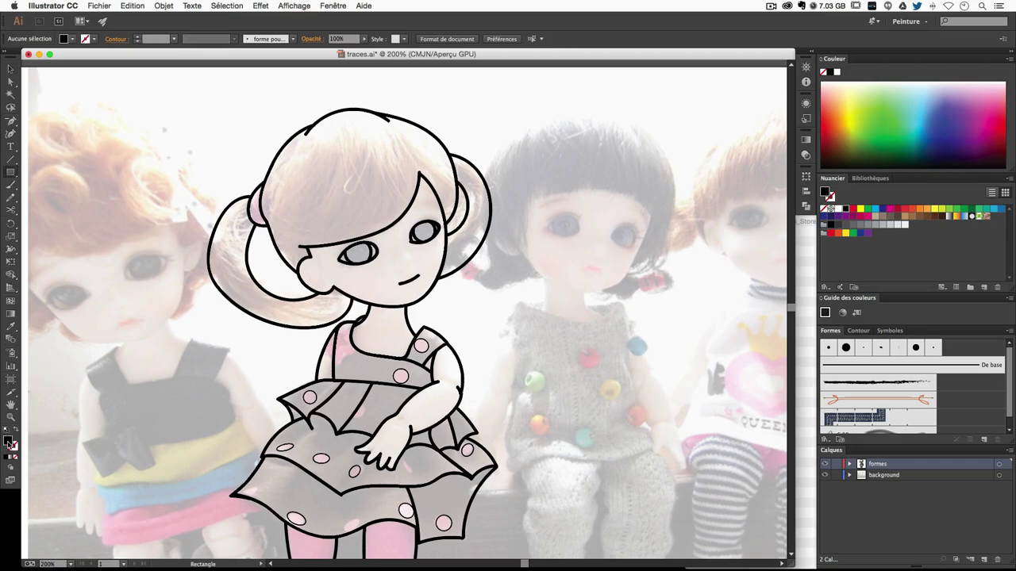
double_click(9, 442)
left_click_drag(650, 286, 682, 280)
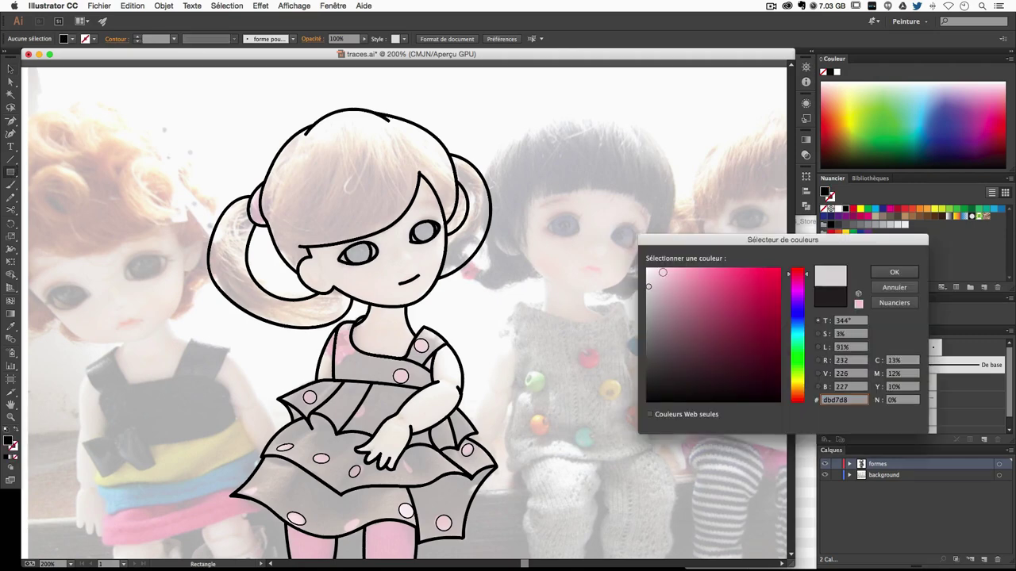
key("Return")
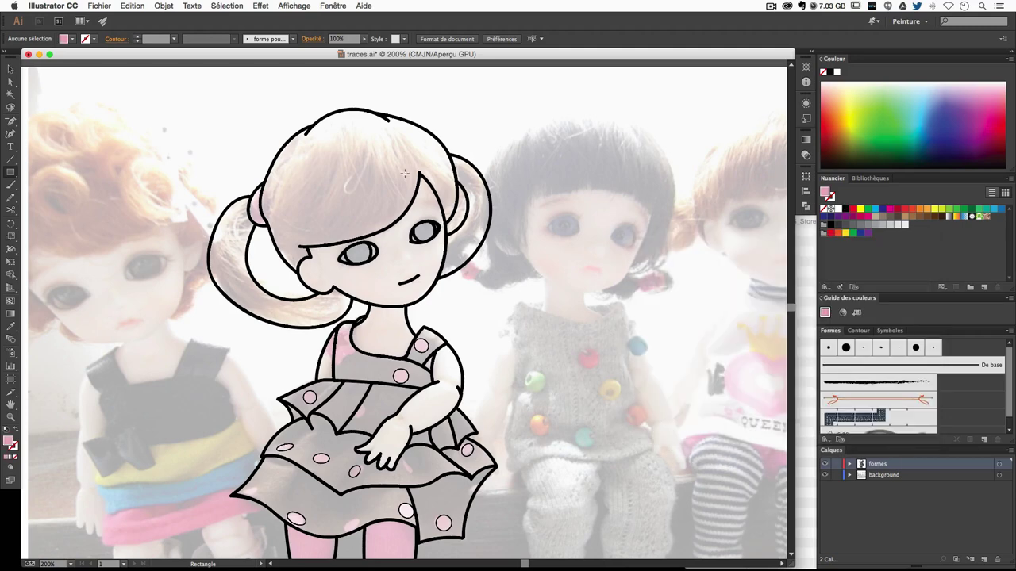
Draw a pink rectangle covering the whole doll.
key("super+minus")
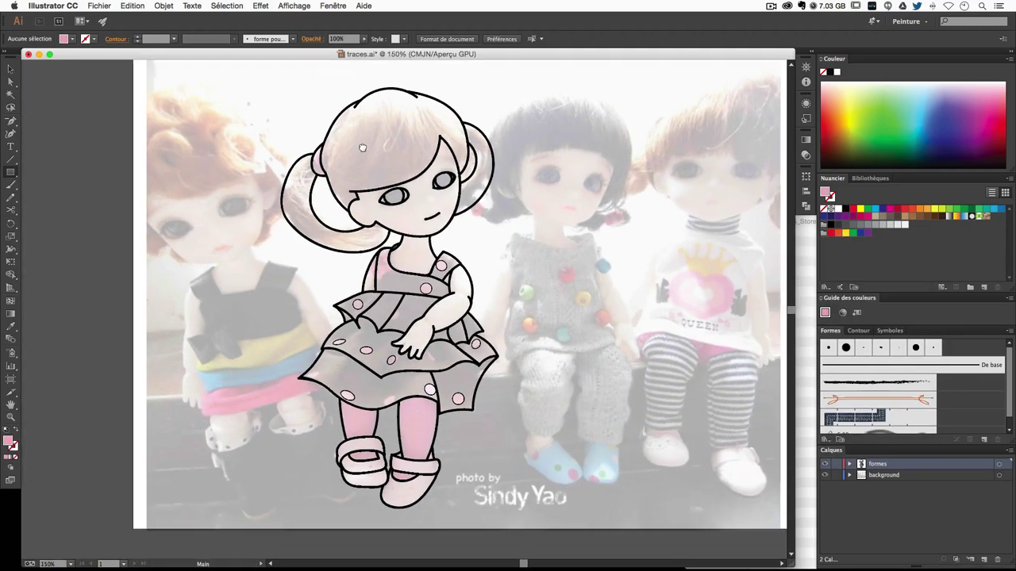
key("m")
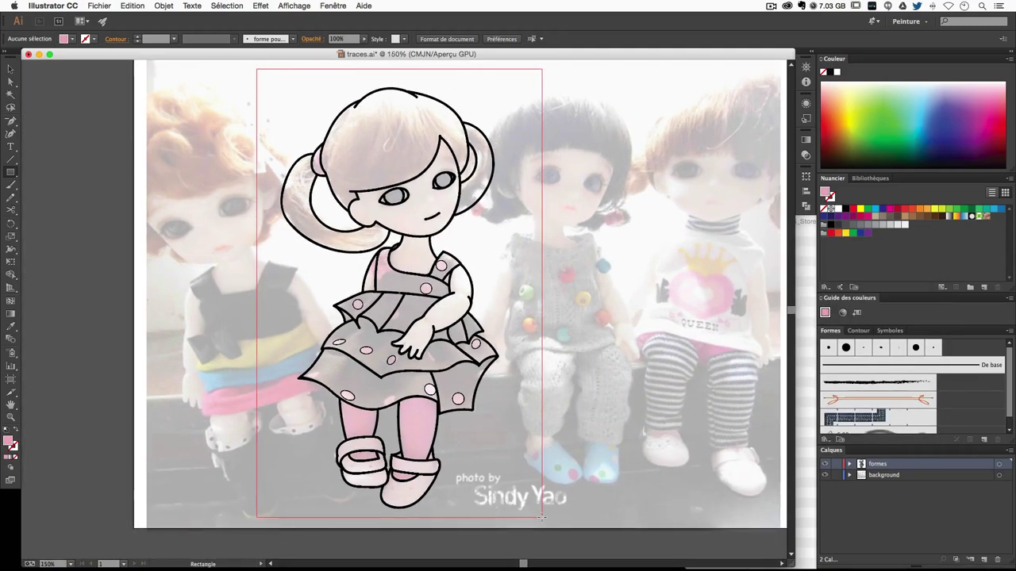
left_click_drag(413, 222, 550, 517)
key("v")
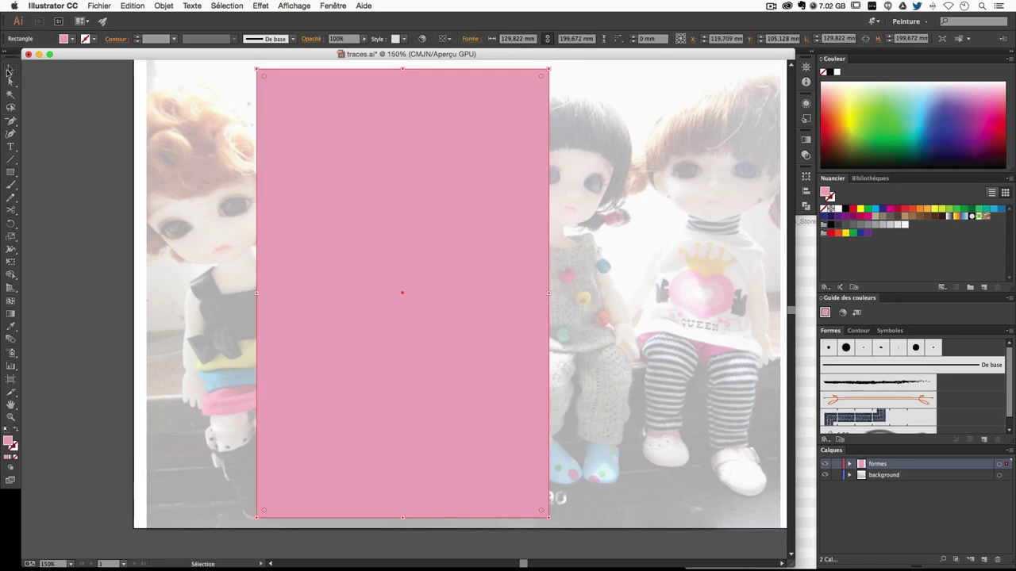
left_click(612, 171)
Send the pink rectangle to the back with Objet > Disposition > Arrière-plan, then select everything.
scroll(611, 172, "up", 1)
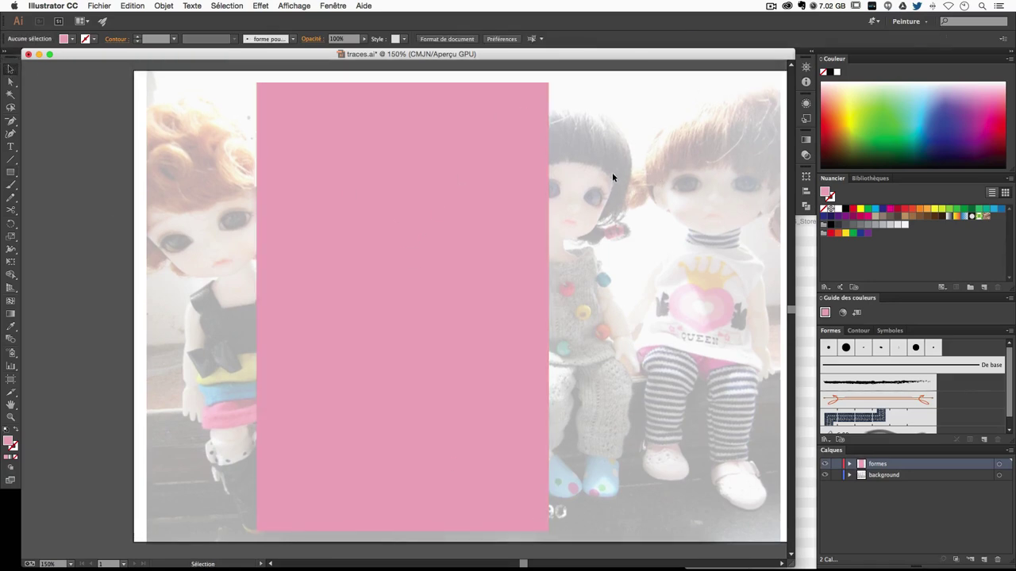
left_click(380, 112)
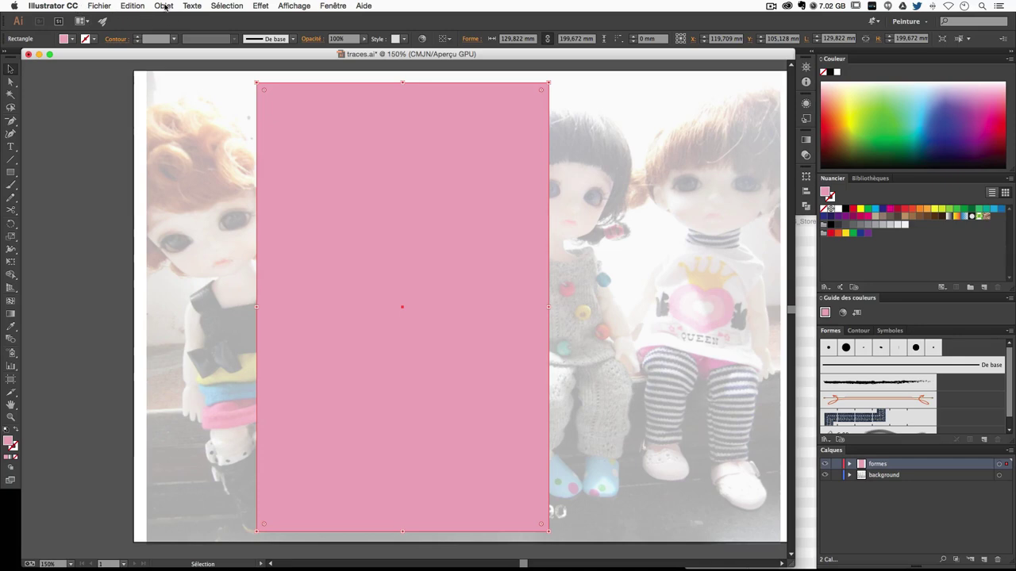
left_click(164, 6)
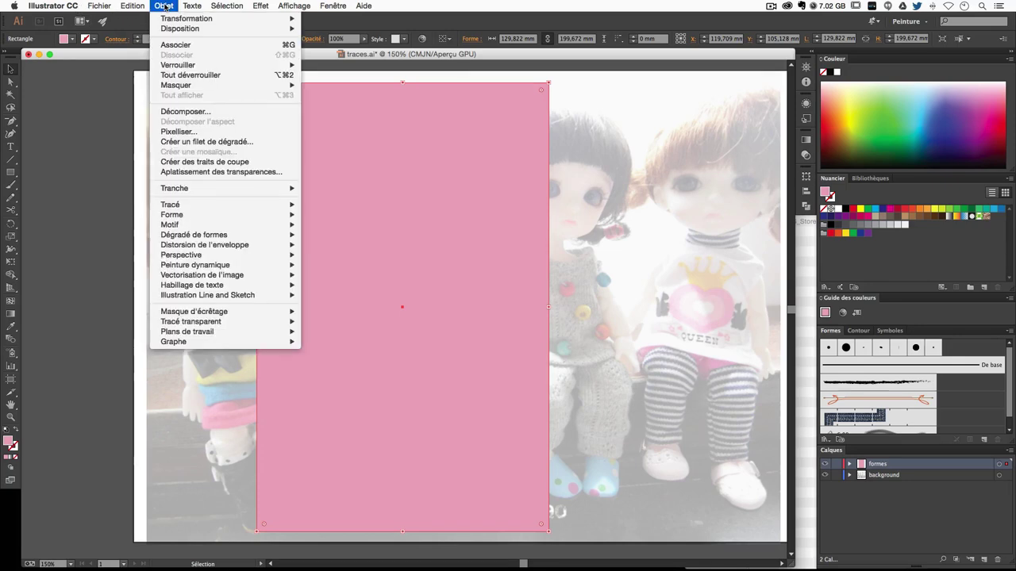
mouse_move(181, 29)
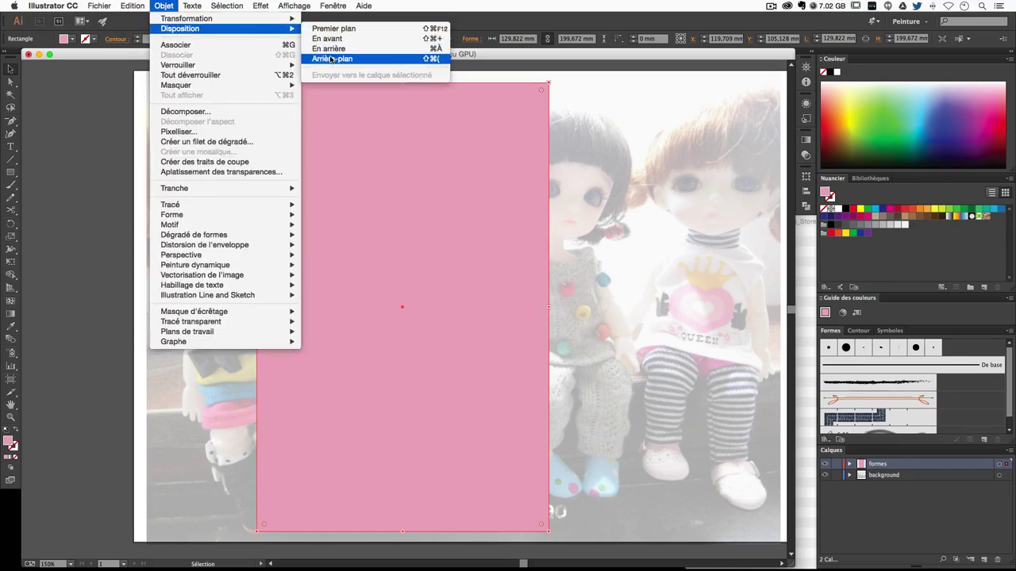
left_click(331, 58)
left_click(229, 104)
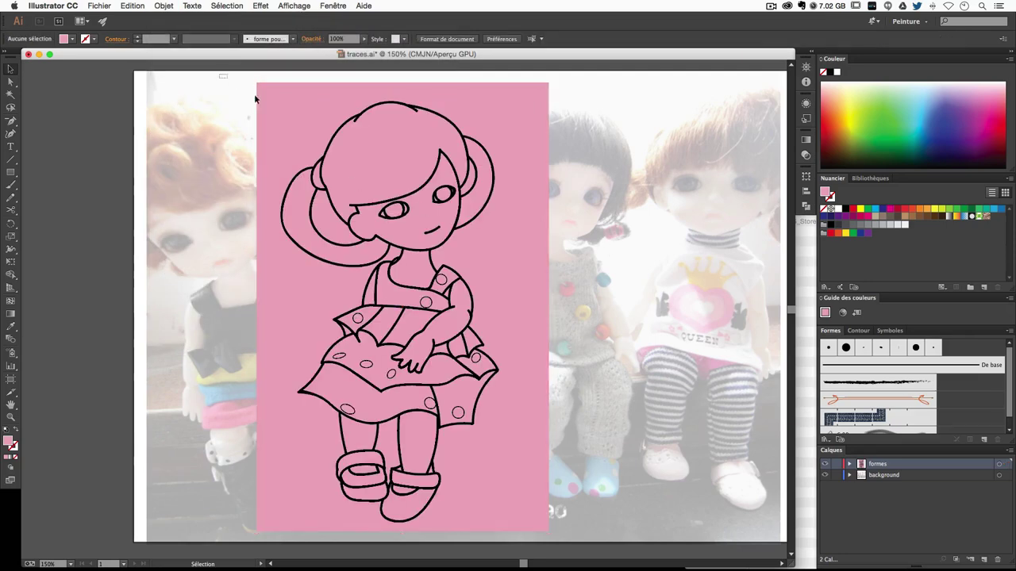
left_click_drag(221, 75, 659, 536)
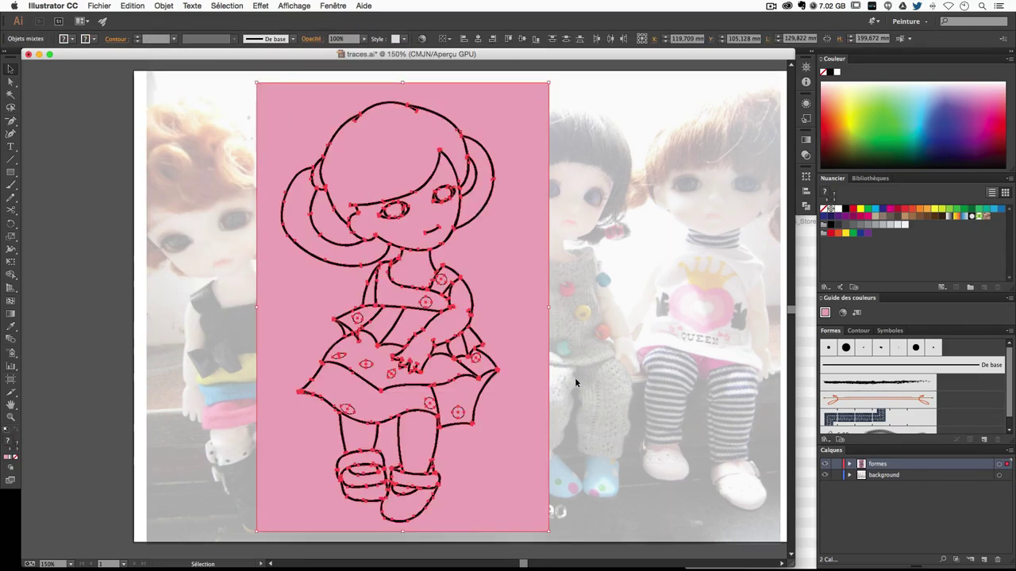
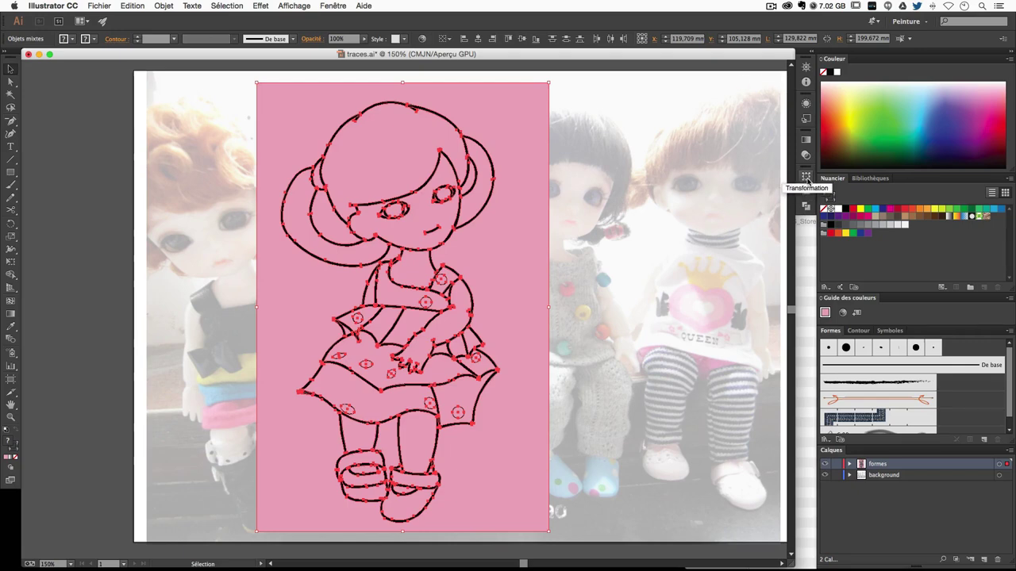
Split the pink backdrop along every doll outline with Pathfinder Divide, then deselect.
left_click(807, 179)
left_click(752, 169)
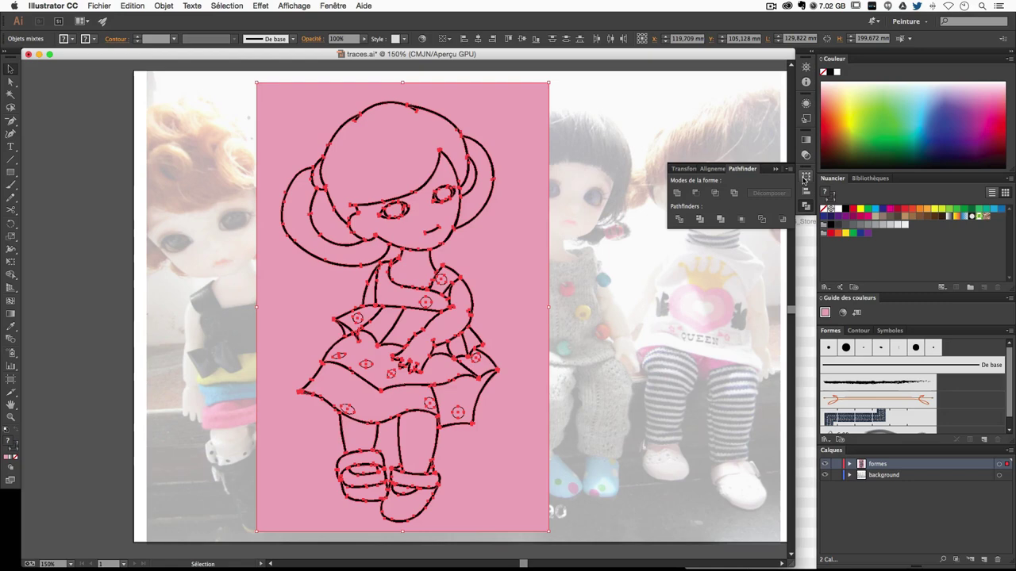
left_click(323, 8)
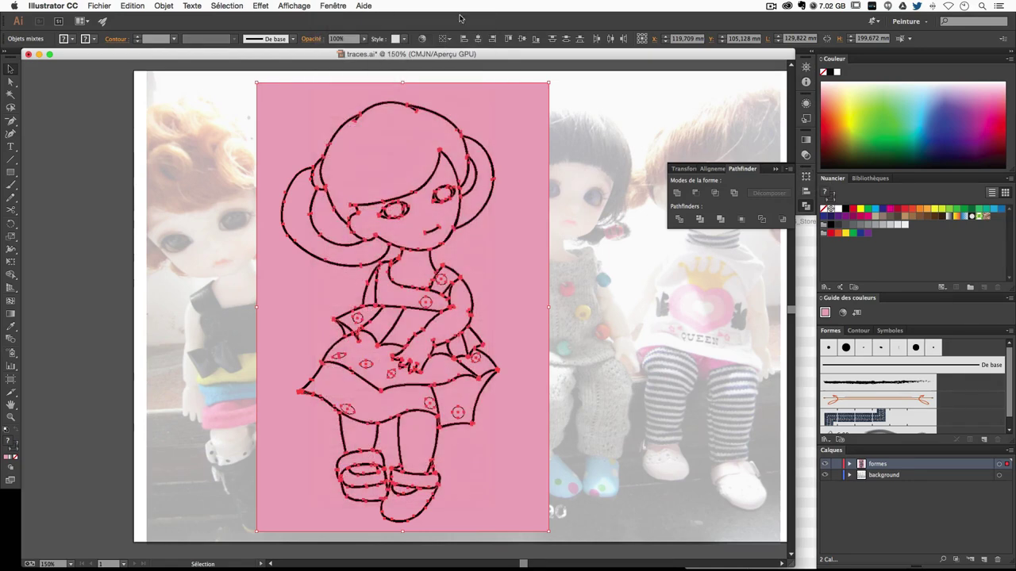
left_click(343, 318)
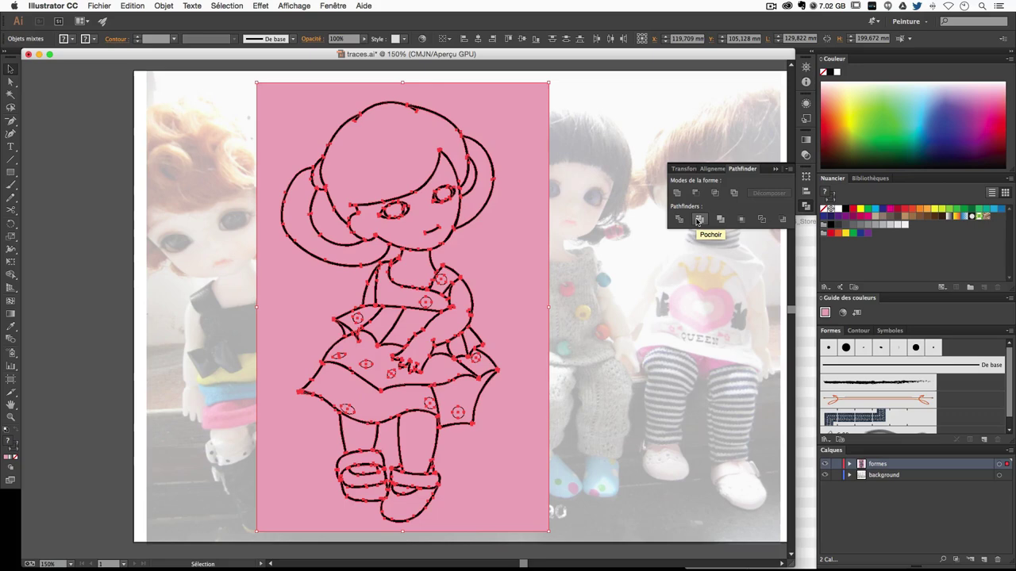
left_click(697, 221)
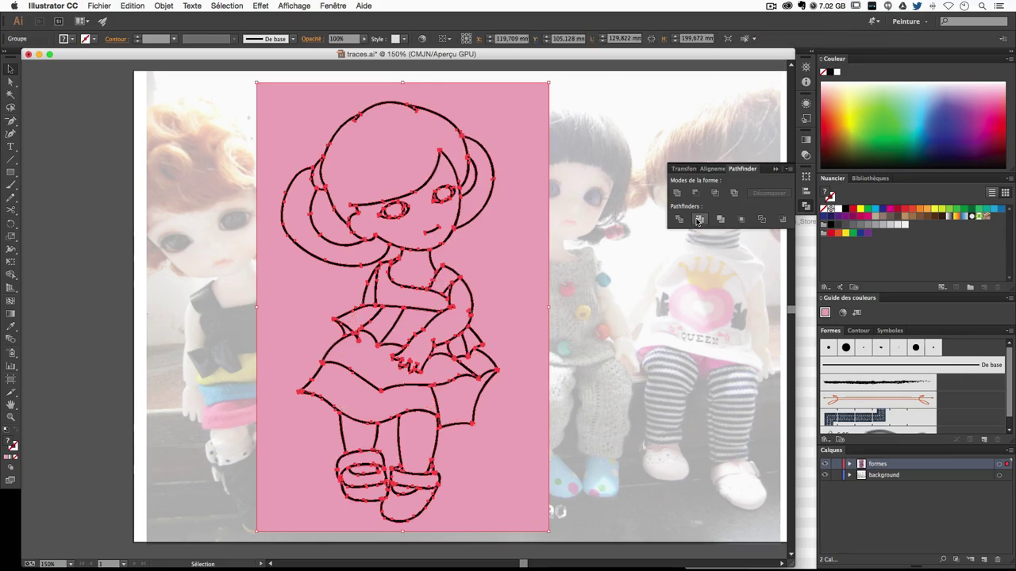
key("a")
left_click(227, 135)
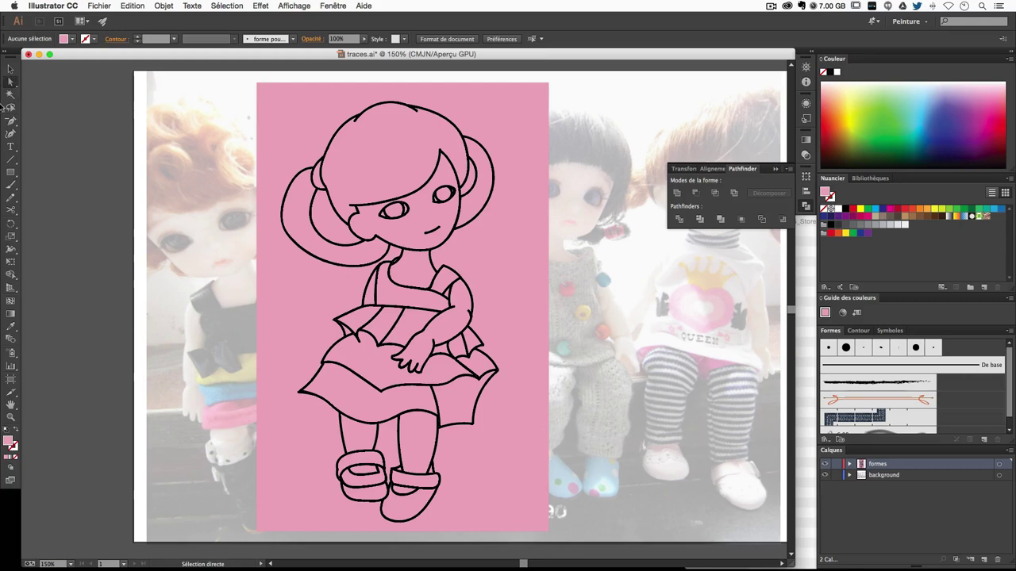
Select the pink area surrounding the doll and zoom in on the drawing.
left_click(308, 117)
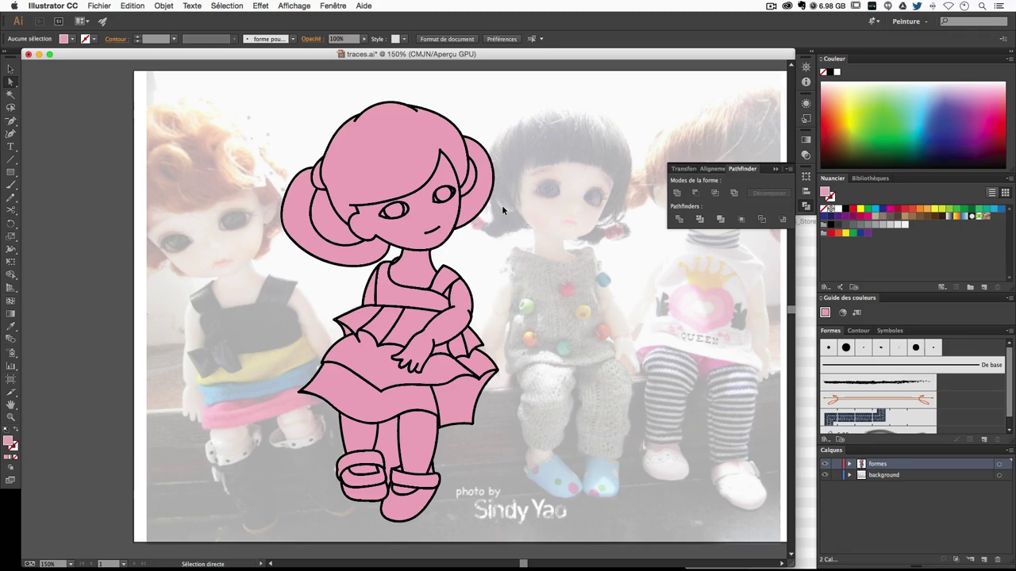
key("super+plus")
scroll(507, 232, "up", 2)
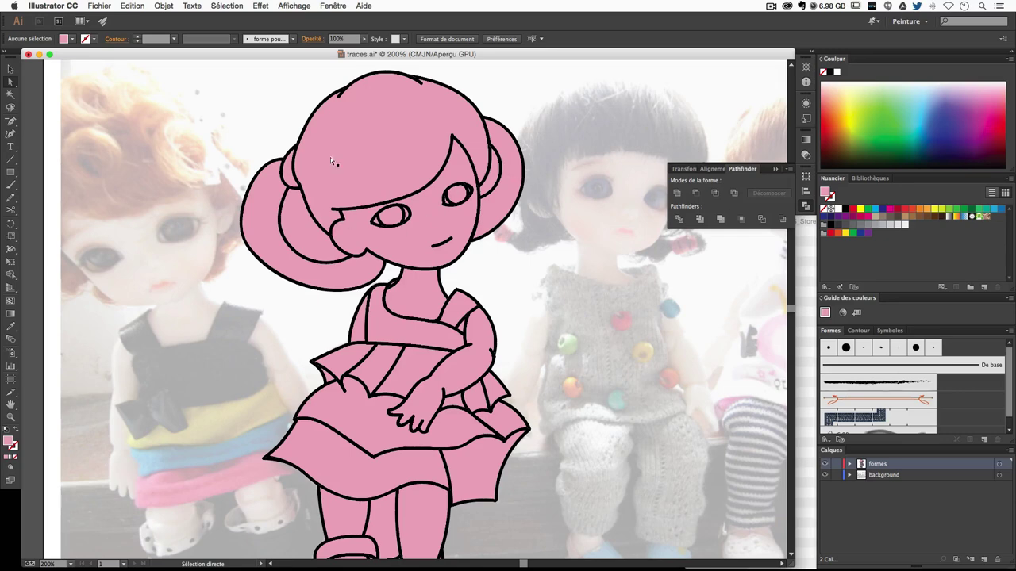
Delete the inner pieces of the left and right hair buns.
left_click(288, 220)
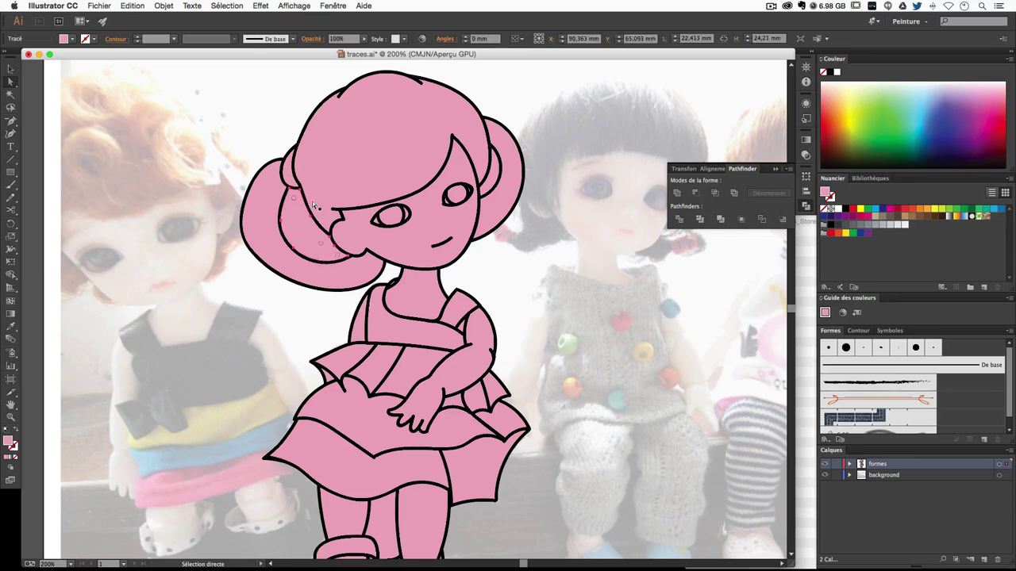
key("Delete")
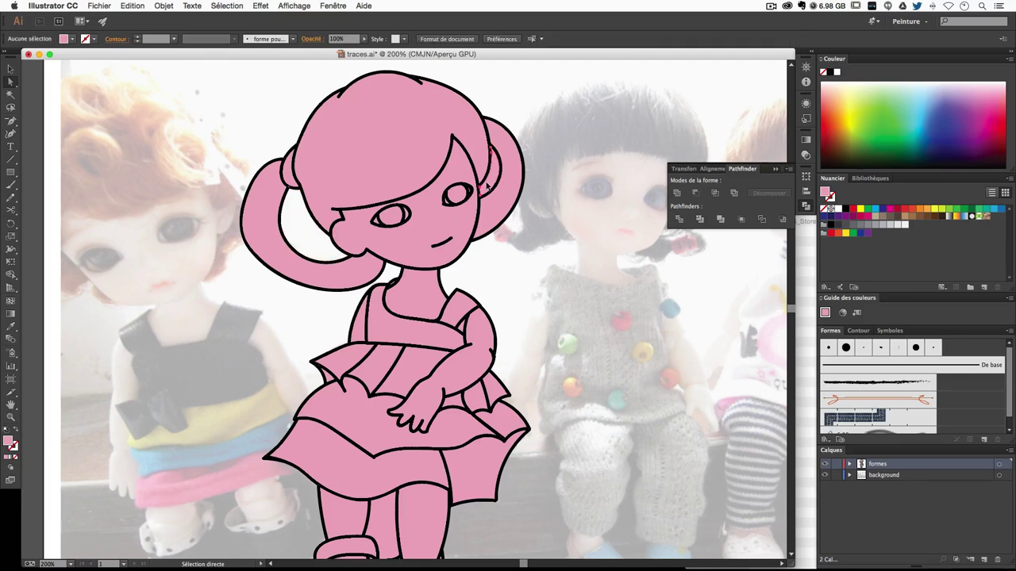
left_click(481, 184)
key("Delete")
scroll(529, 332, "down", 3)
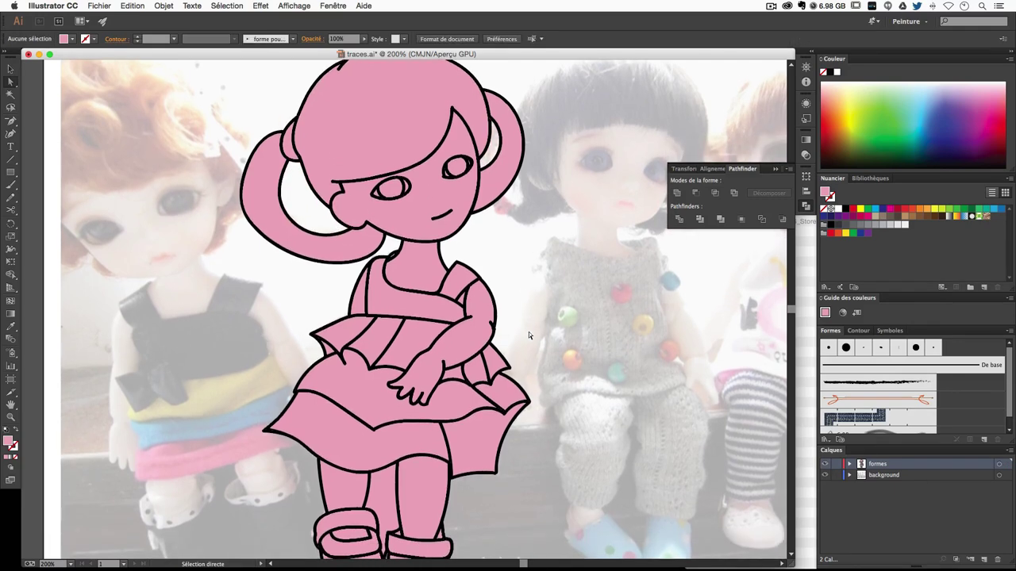
scroll(529, 332, "down", 3)
scroll(518, 258, "up", 1)
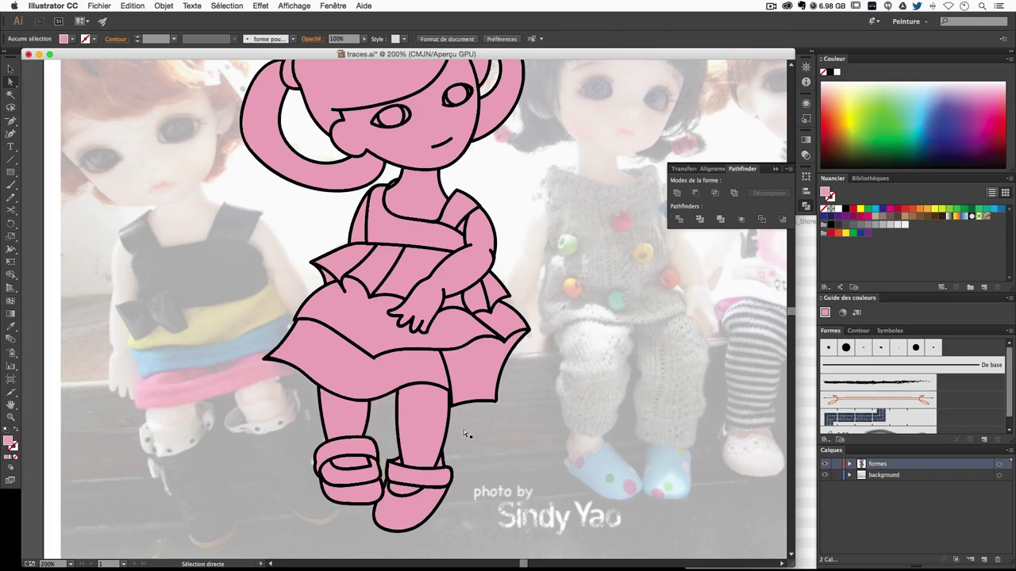
scroll(572, 450, "up", 2)
scroll(539, 474, "up", 3)
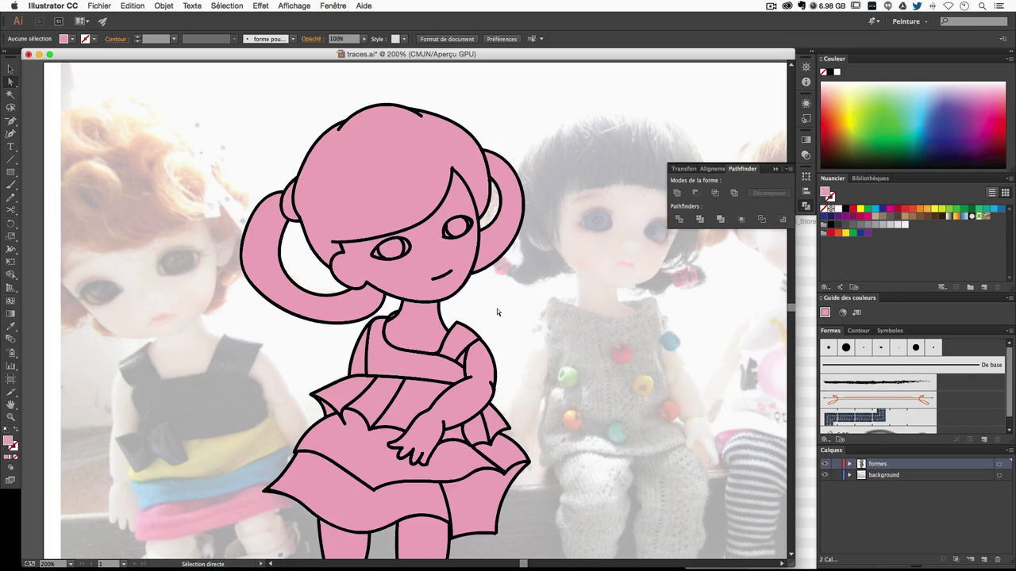
scroll(493, 309, "down", 2)
scroll(483, 302, "up", 2)
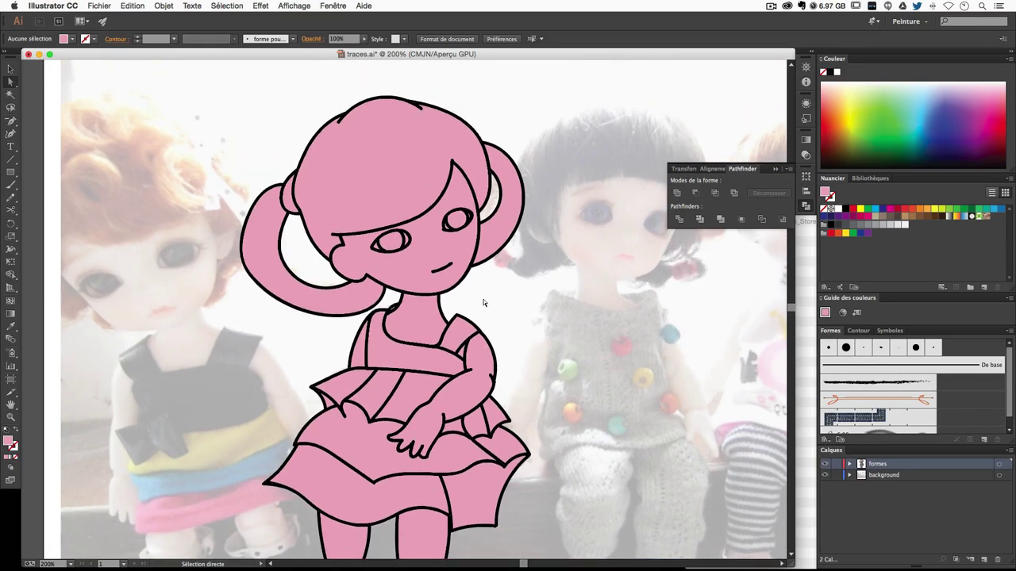
Fill the hair green, the right bun yellow and the left bun dark grey.
left_click(382, 193)
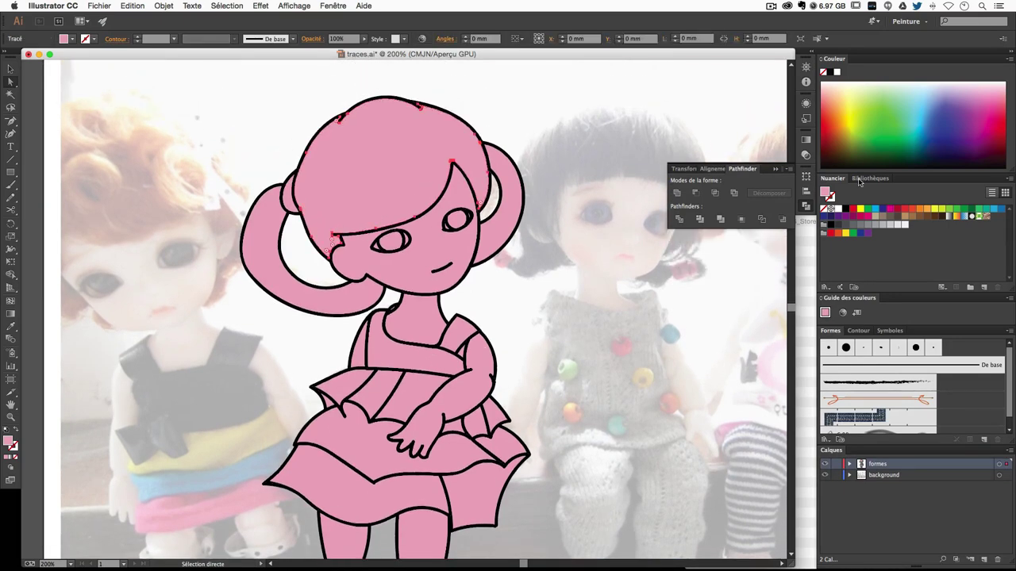
left_click(951, 215)
left_click(518, 211)
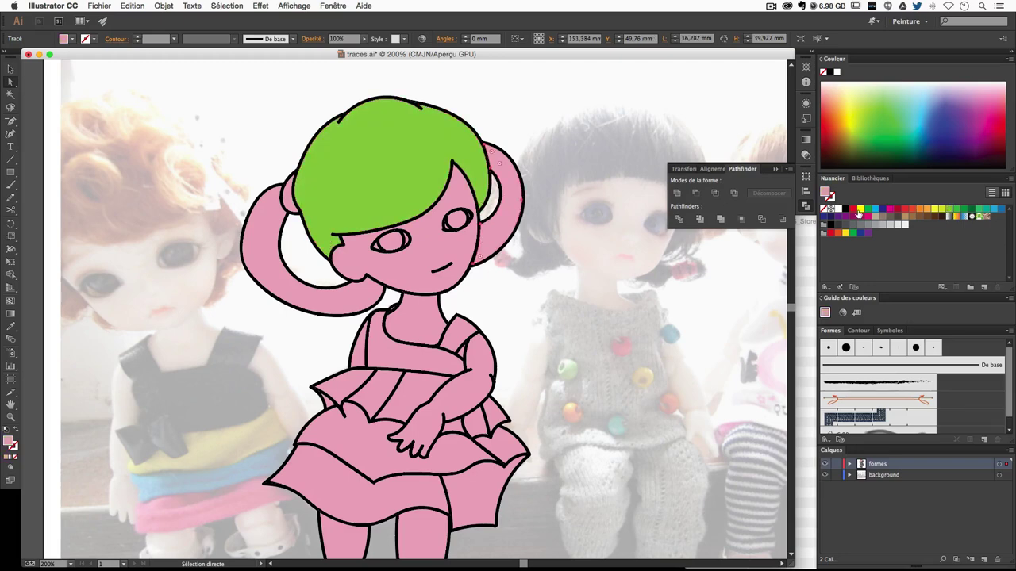
left_click(859, 214)
left_click(252, 241)
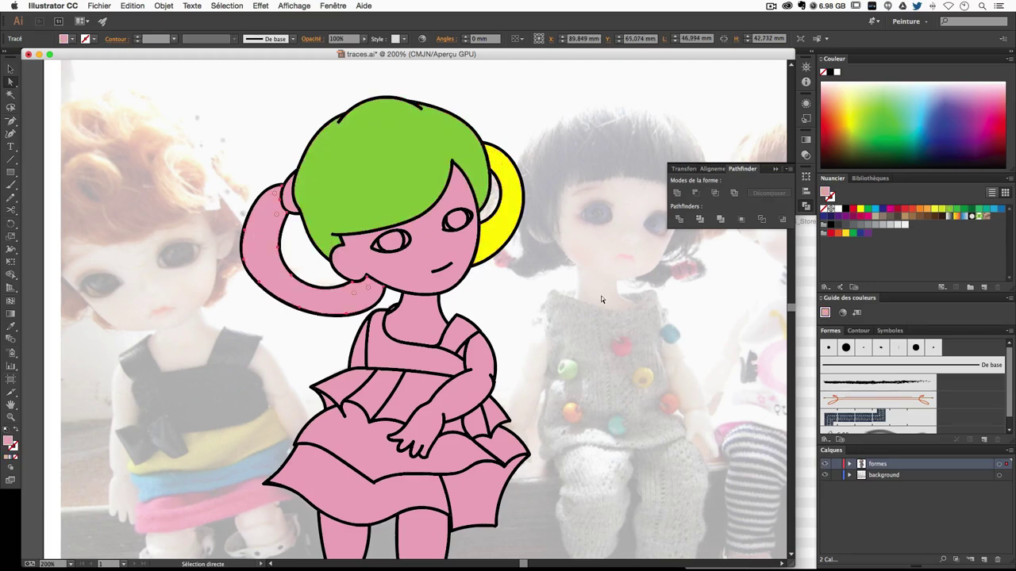
left_click(851, 227)
Unlock all objects, including the background photo, from the Object menu.
left_click(626, 275)
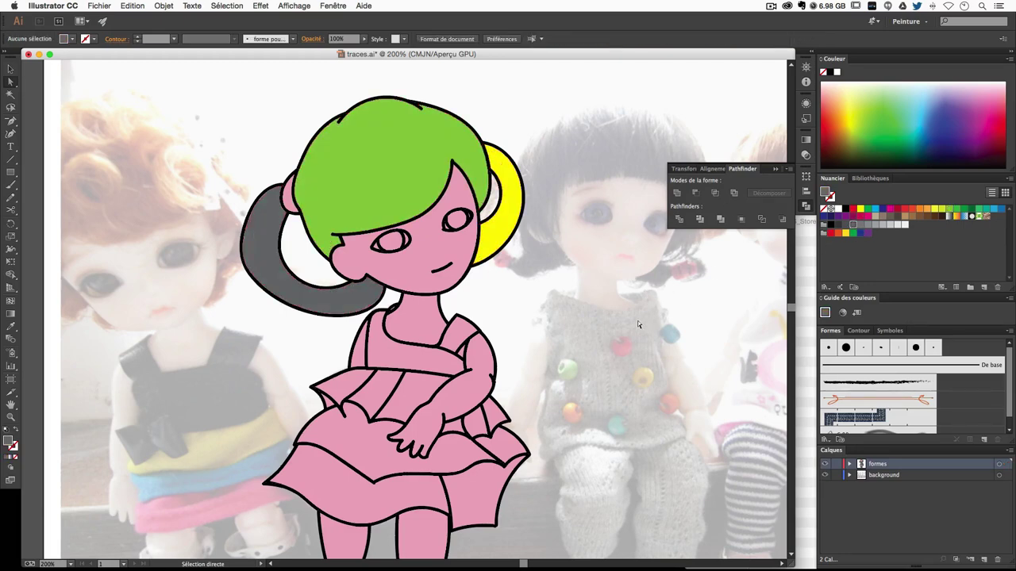
scroll(637, 320, "right", 5)
scroll(548, 354, "up", 2)
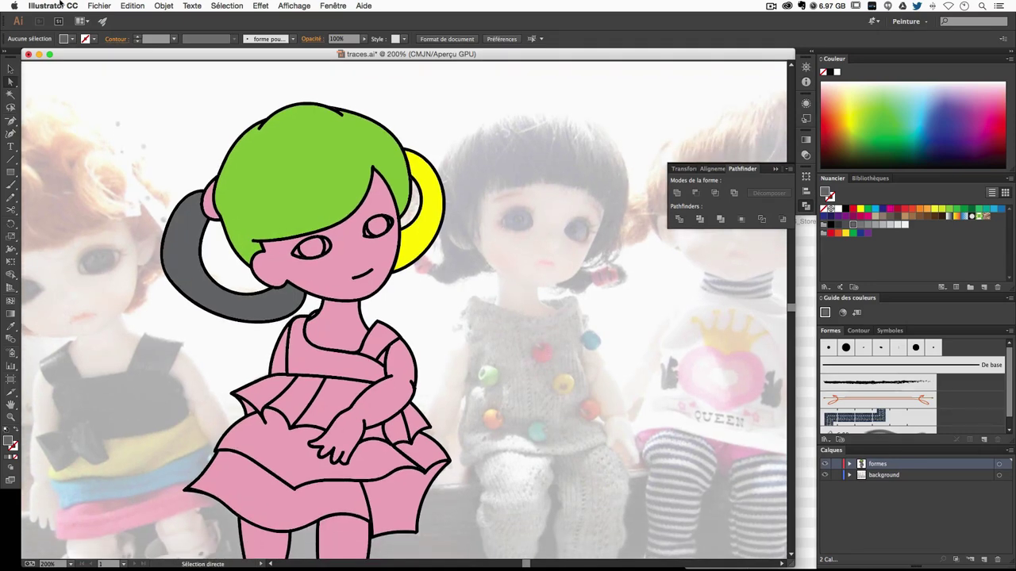
left_click(188, 6)
left_click(208, 79)
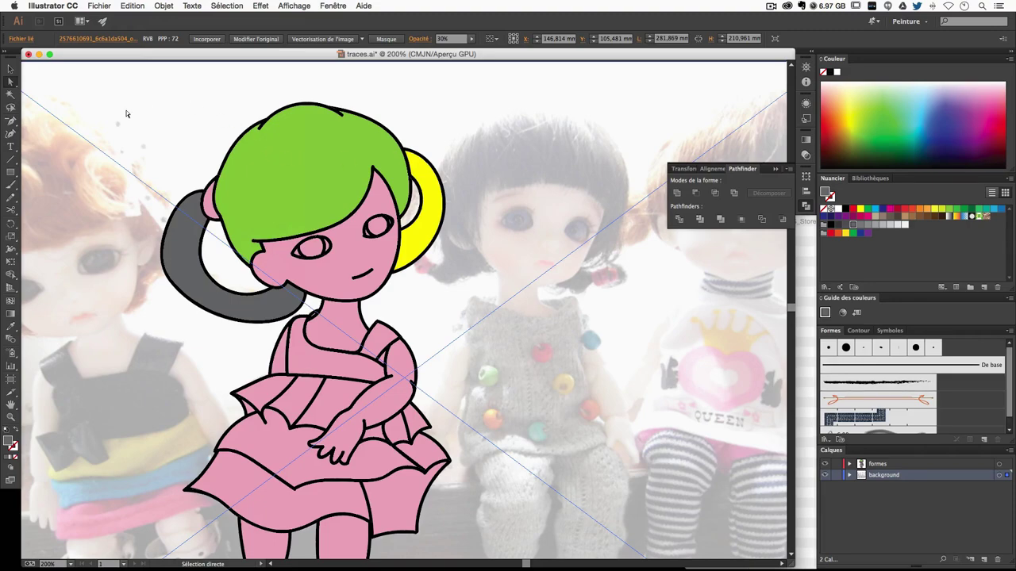
Restore the accidentally deleted background photo with undo and deselect it.
key("ctrl+minus")
key("ctrl+minus")
key("Delete")
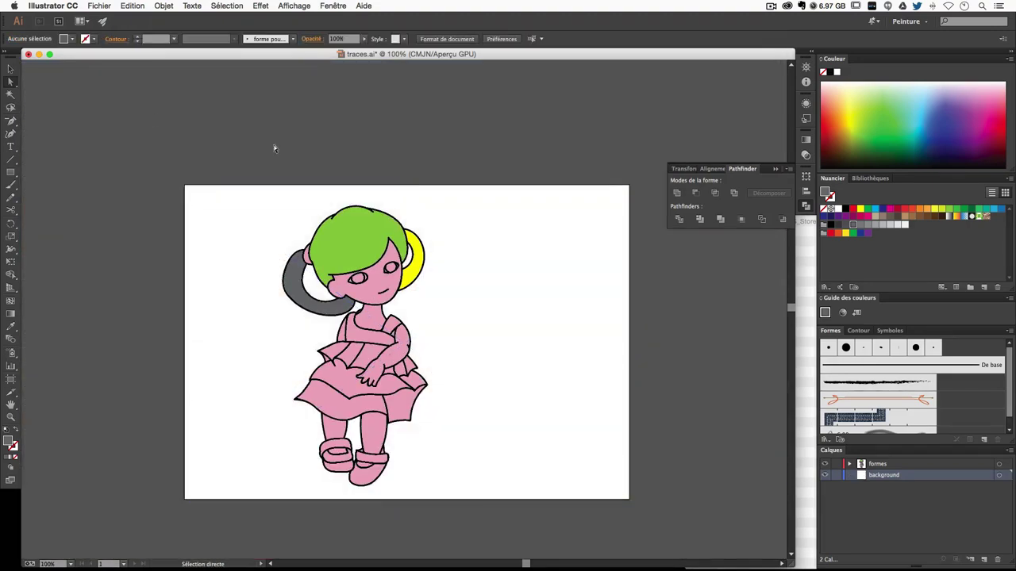
key("ctrl+plus")
key("ctrl+z")
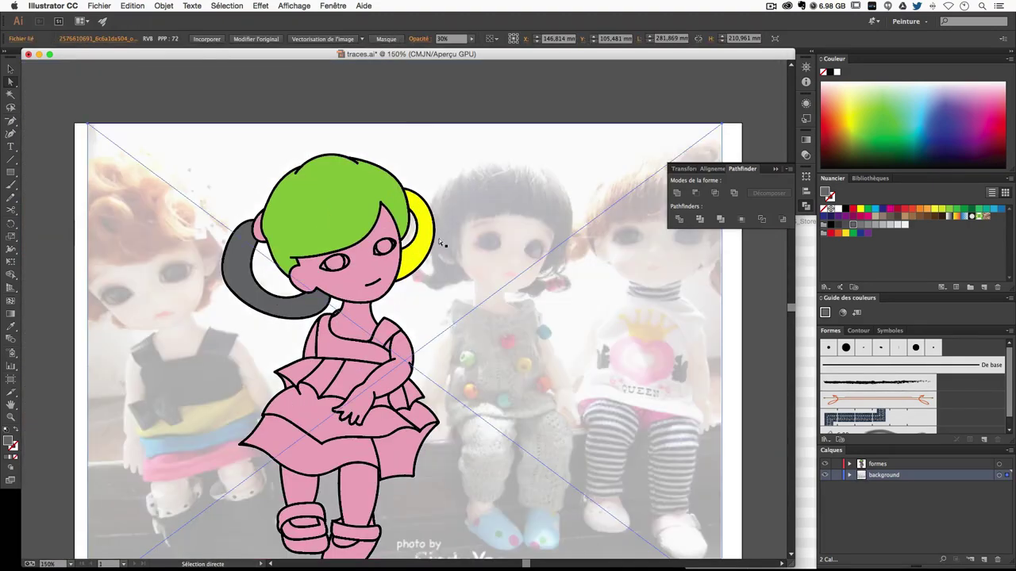
key("ctrl+shift+a")
Make the formes layer active, centre the doll and pick the Paintbrush.
left_click(877, 463)
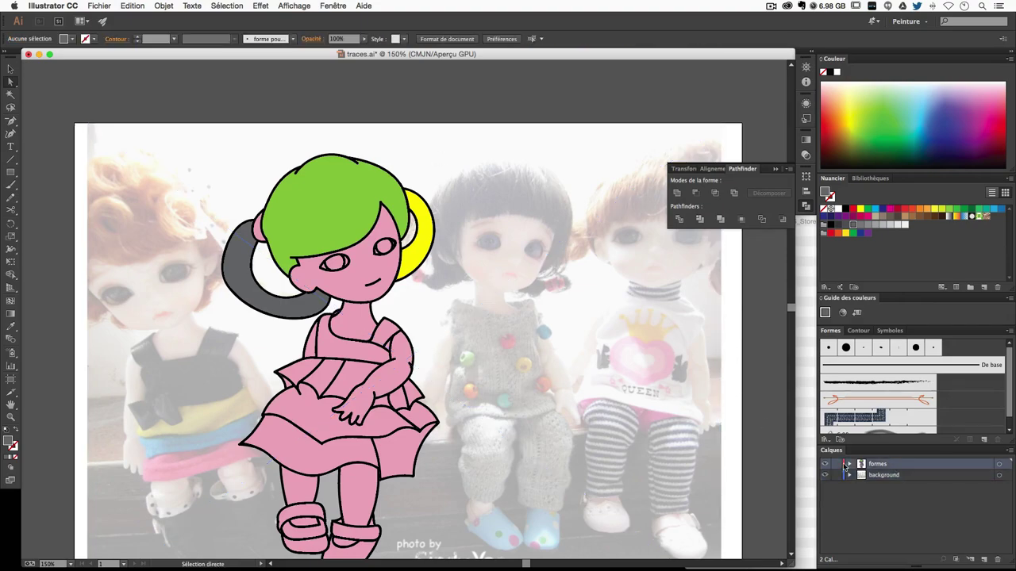
left_click_drag(389, 402, 431, 342)
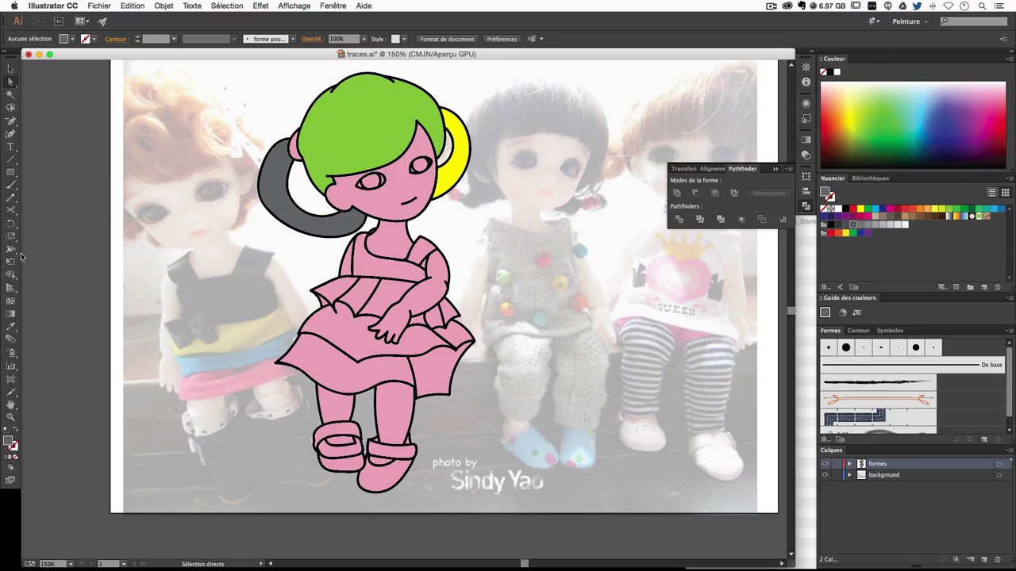
left_click(11, 185)
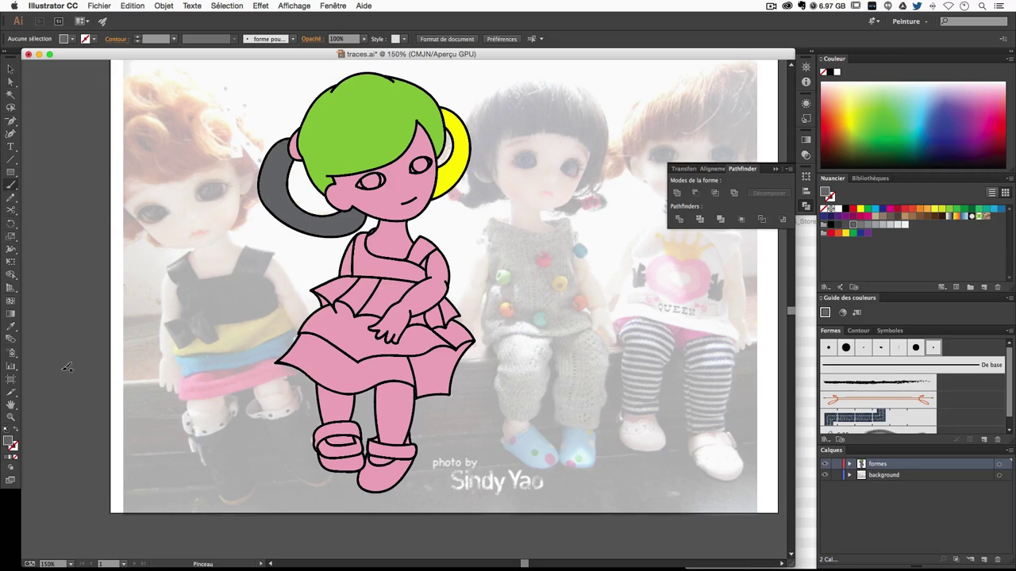
Set stroke-only painting and paint the lower ledge line on both sides of the skirt.
left_click(5, 430)
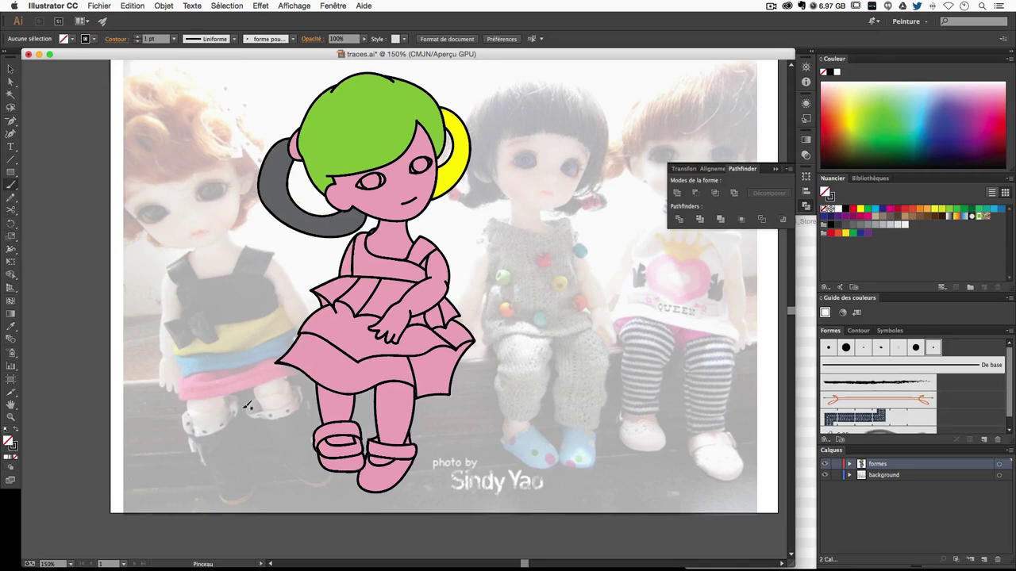
key("super+plus")
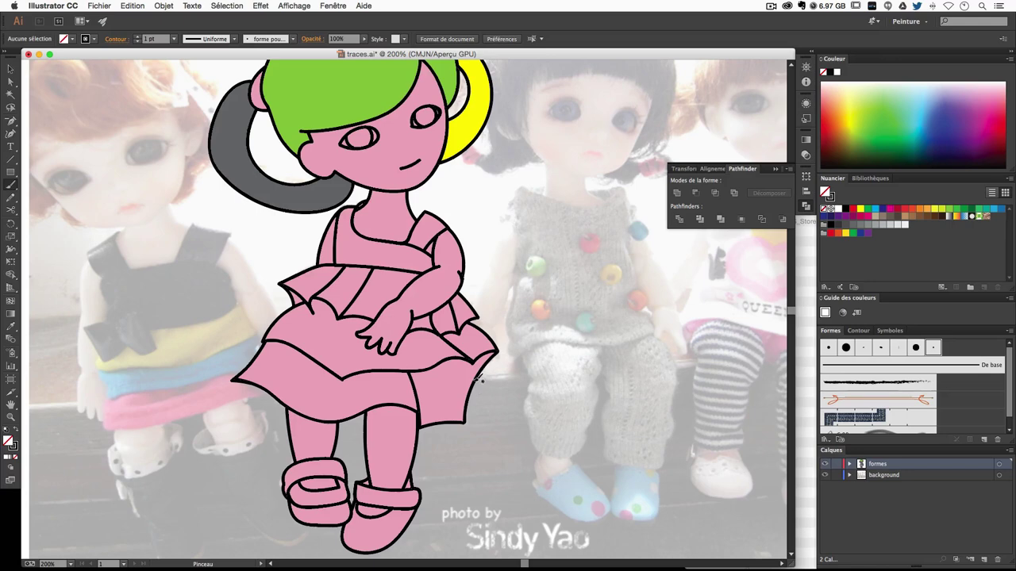
left_click_drag(477, 377, 662, 367)
key("super+z")
left_click_drag(478, 377, 597, 367)
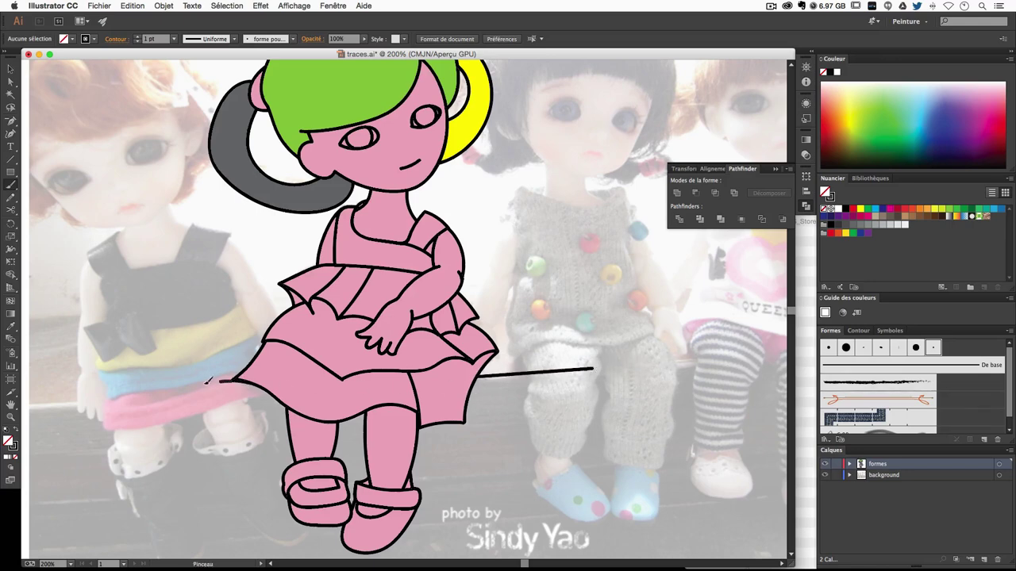
left_click_drag(235, 382, 97, 397)
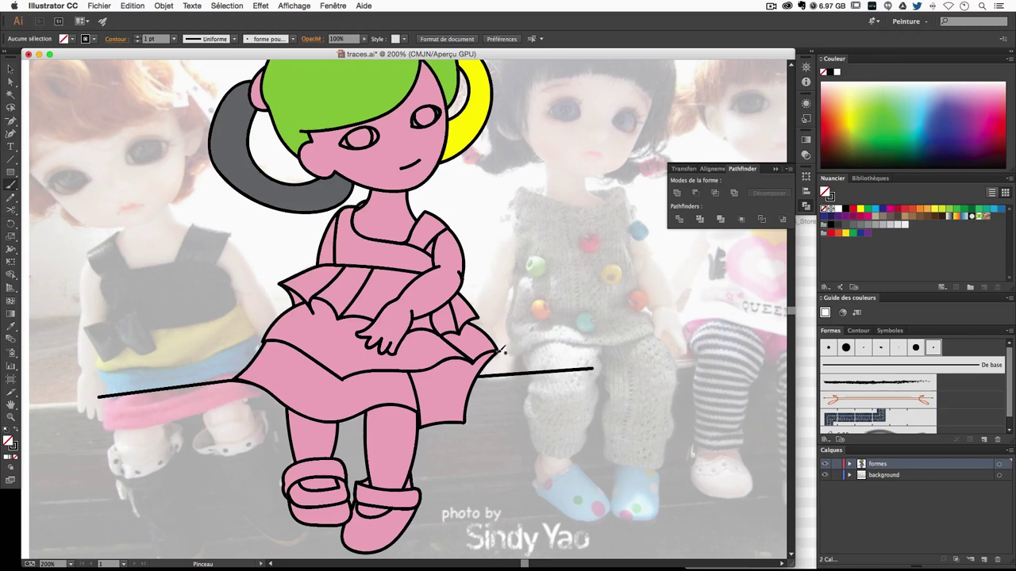
Paint the upper ledge line right of the skirt, redrawing it until straight.
left_click_drag(503, 350, 651, 335)
key("ctrl+z")
left_click_drag(500, 349, 649, 337)
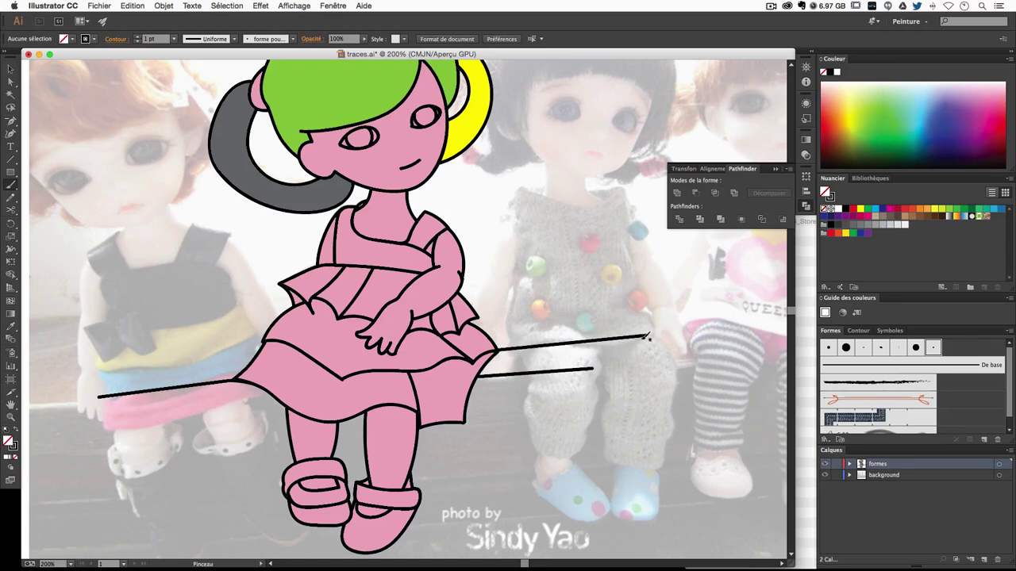
key("ctrl+z")
left_click_drag(504, 349, 610, 342)
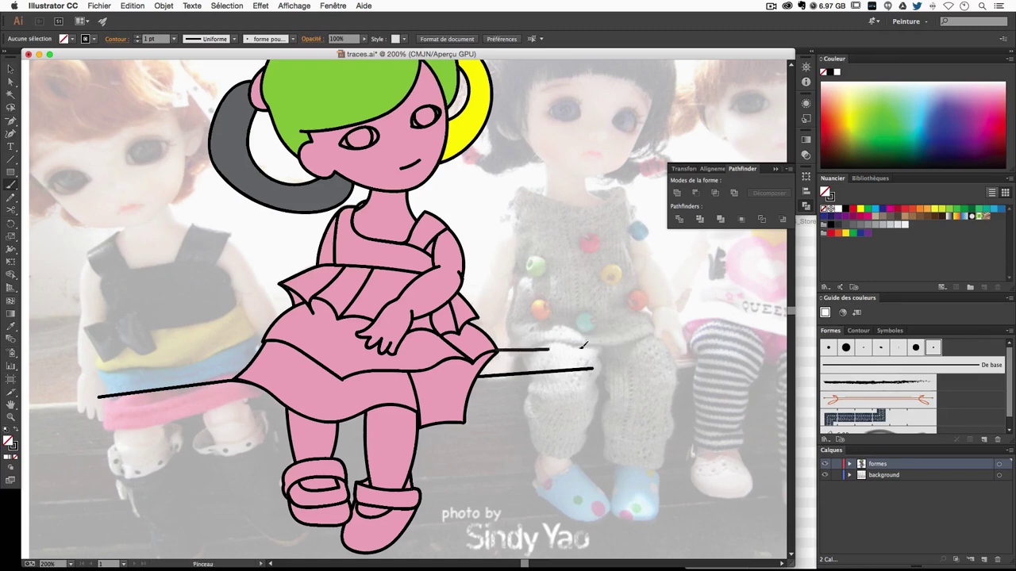
key("ctrl+z")
left_click_drag(497, 349, 621, 334)
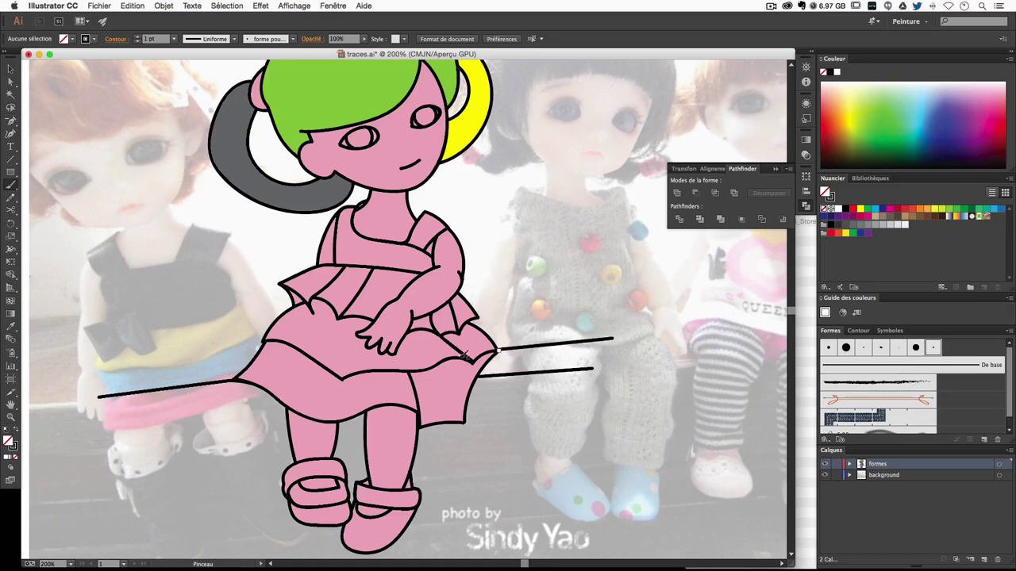
key("ctrl+z")
left_click_drag(498, 349, 612, 347)
key("ctrl+z")
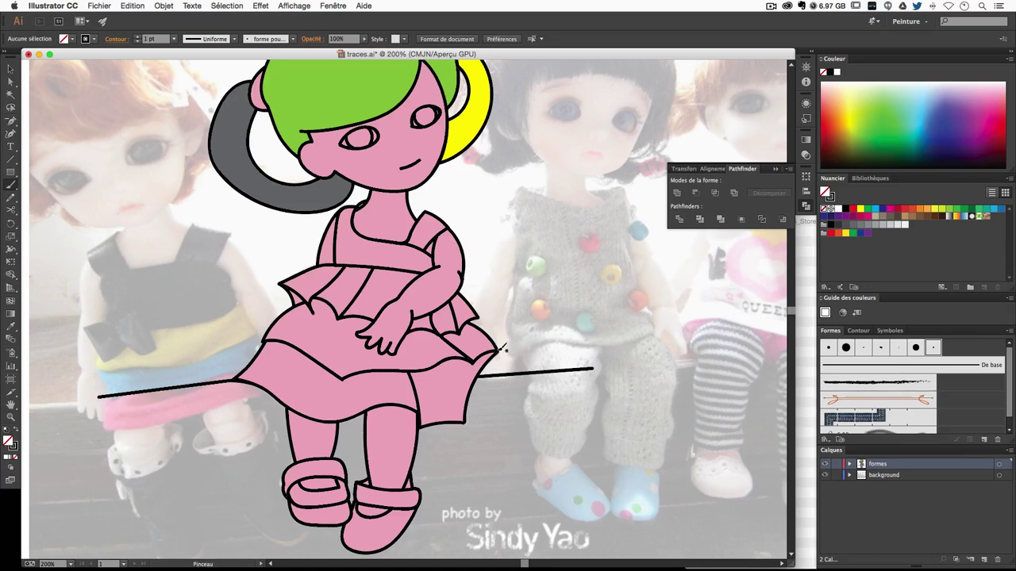
left_click_drag(498, 349, 622, 340)
key("ctrl+z")
left_click_drag(501, 348, 620, 340)
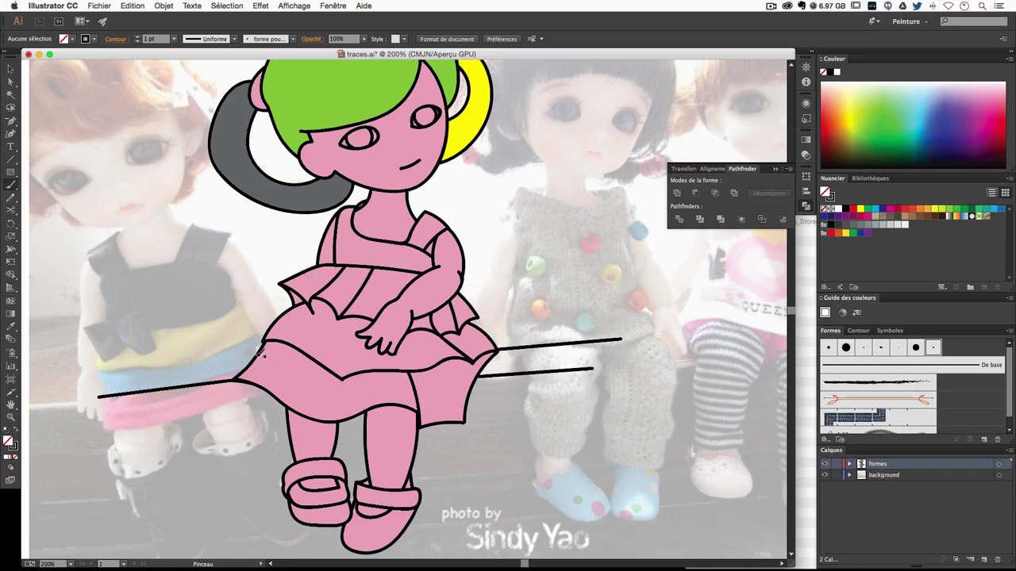
Redraw the upper ledge line left of the skirt, removing a stray stroke.
left_click_drag(259, 353, 87, 378)
key("super+z")
left_click_drag(256, 358, 63, 381)
key("a")
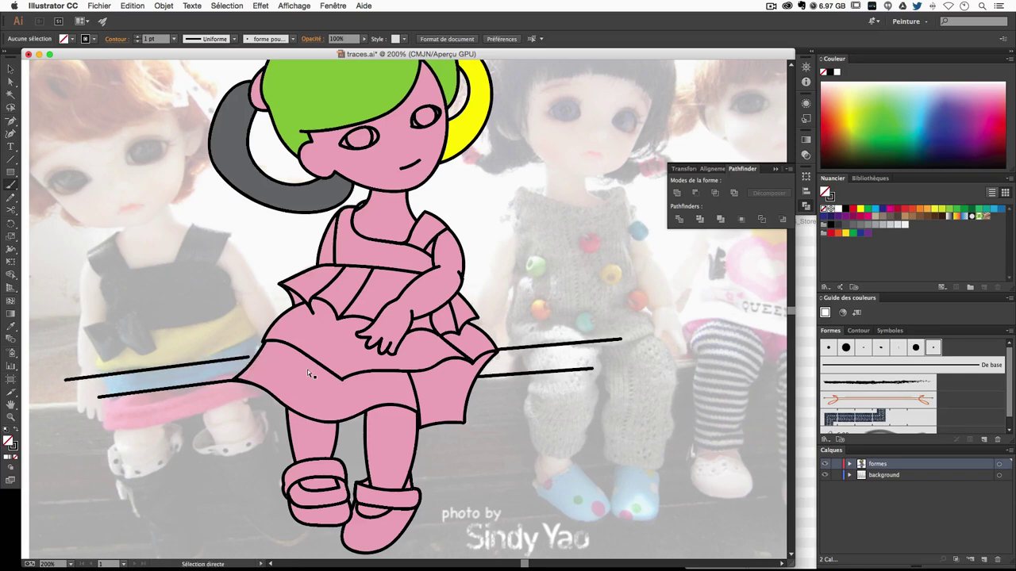
key("super+1")
key("super+plus")
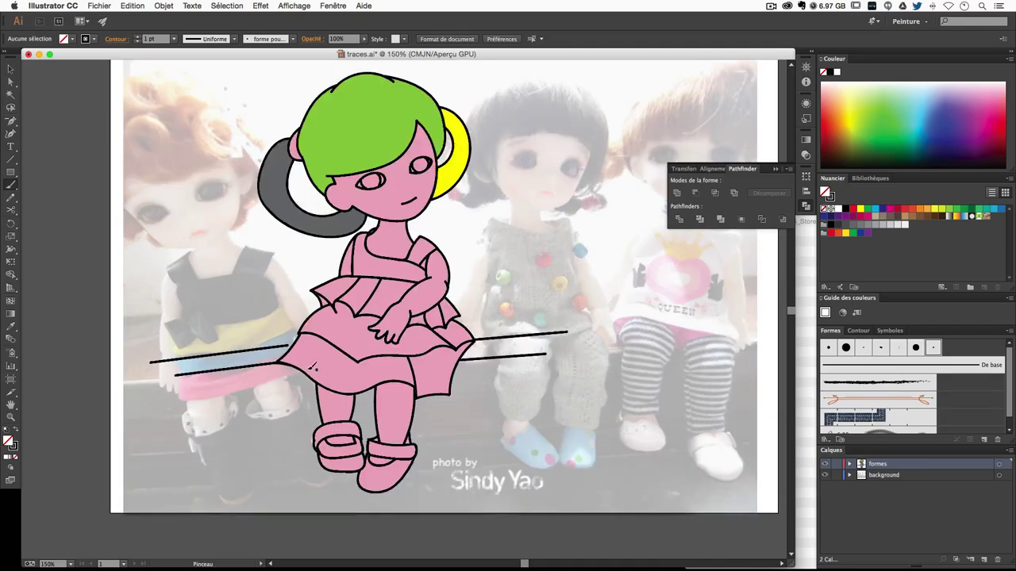
key("Delete")
key("b")
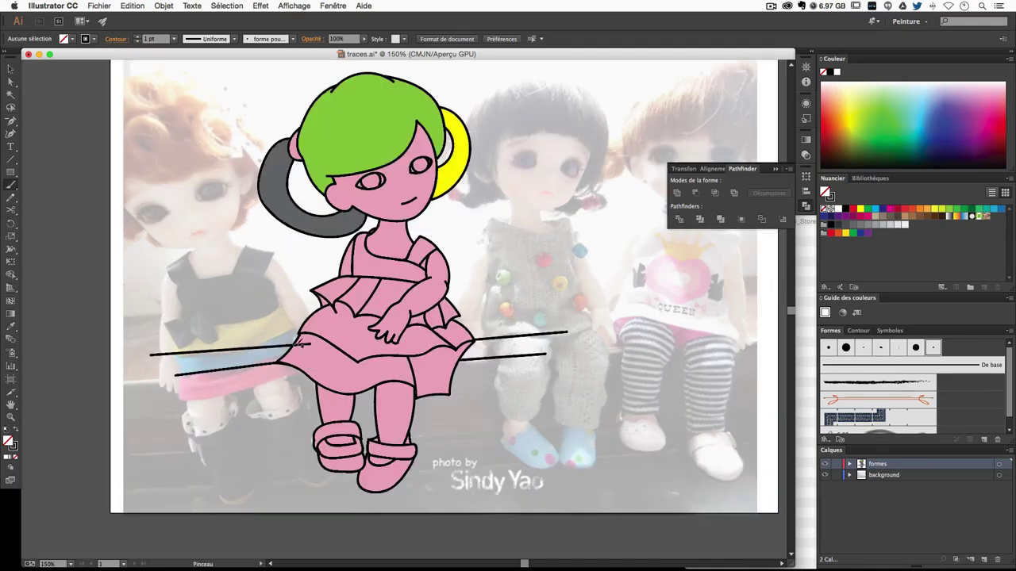
left_click_drag(152, 352, 302, 339)
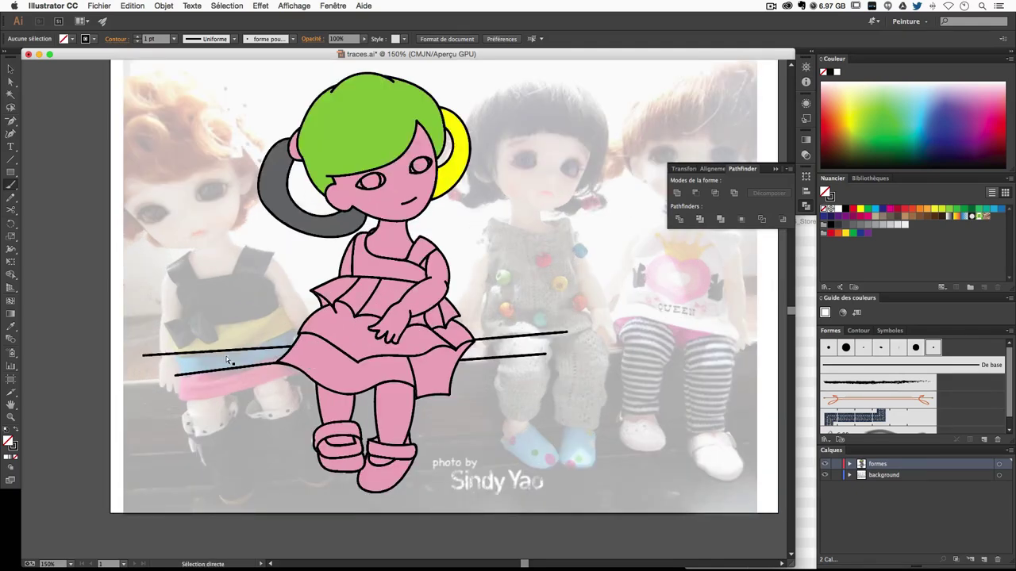
left_click_drag(153, 354, 295, 347)
key("a")
key("b")
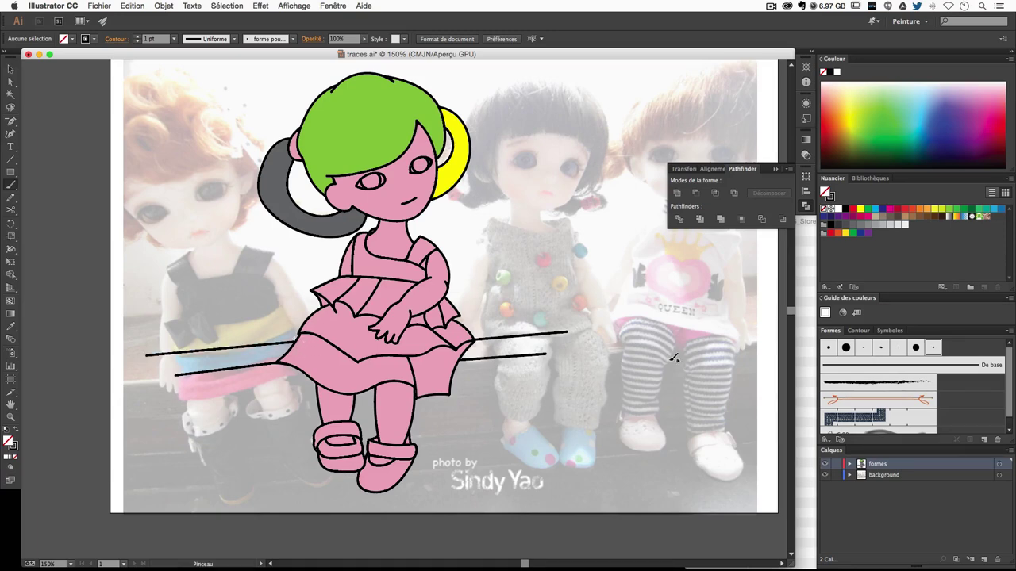
key("a")
key("ctrl+plus")
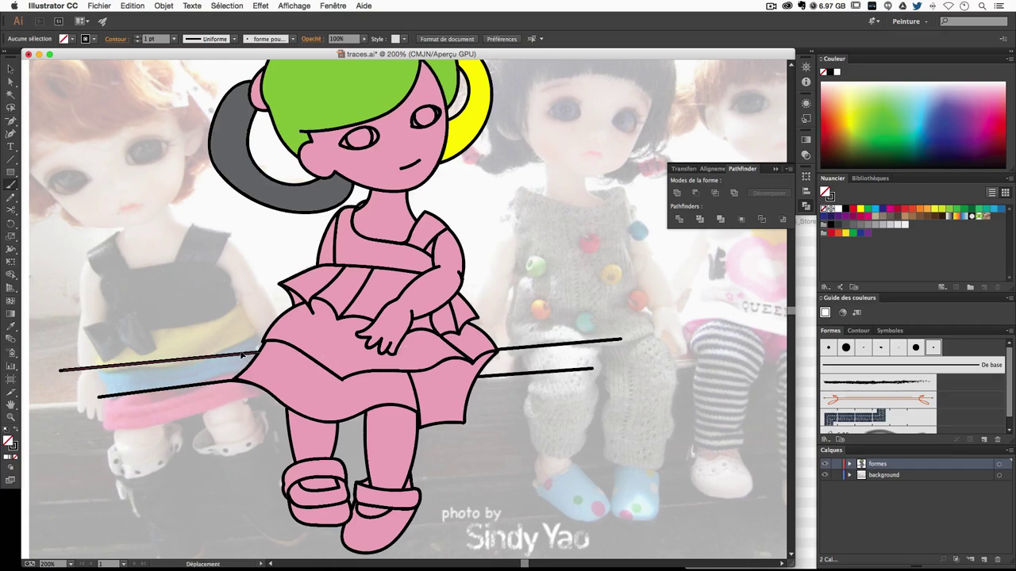
Delete the upper line's left part and select the lower line's left part.
left_click(242, 356)
key("b")
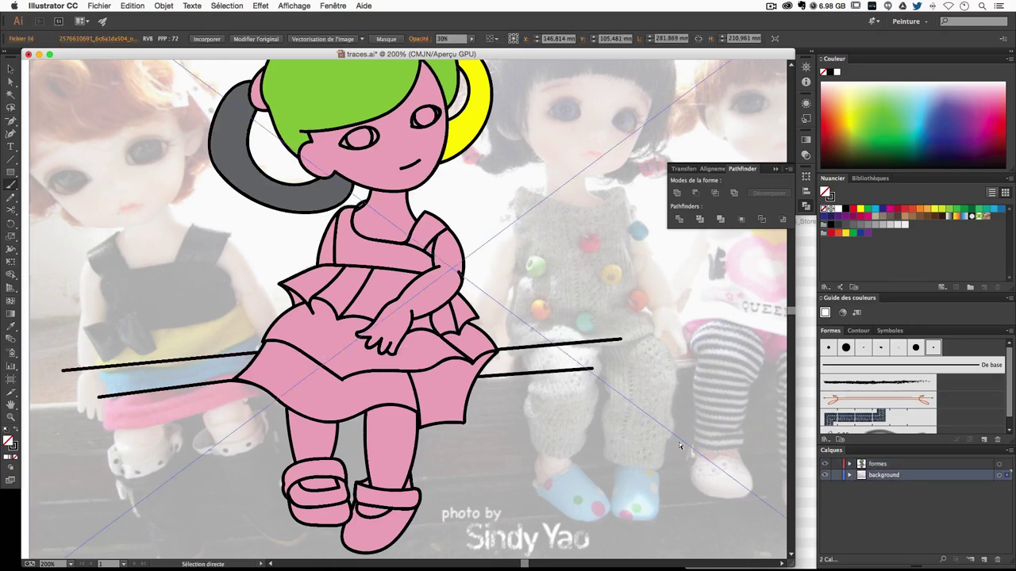
key("ctrl+minus")
key("ctrl+minus")
left_click(528, 495, "ctrl")
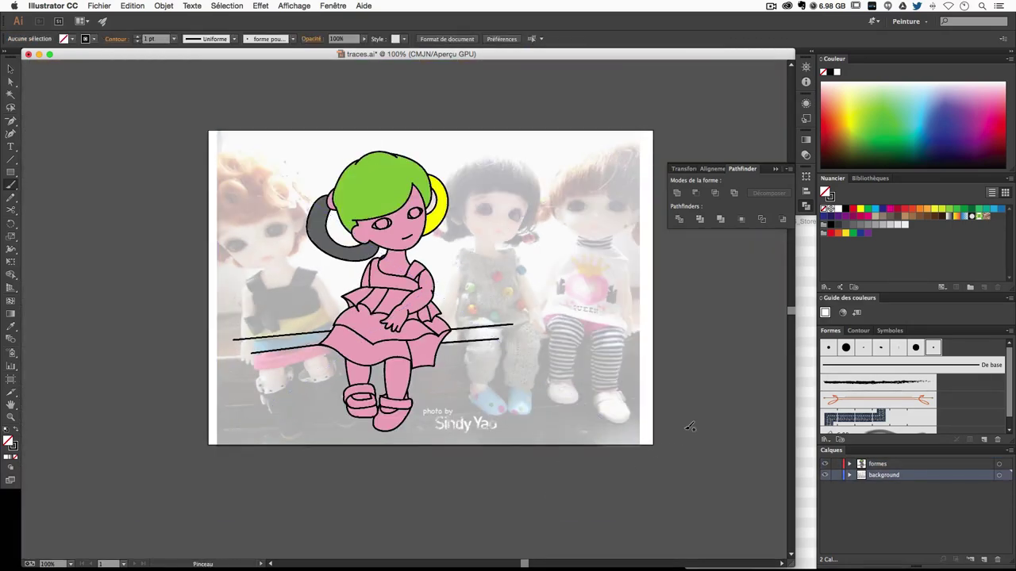
key("ctrl+plus")
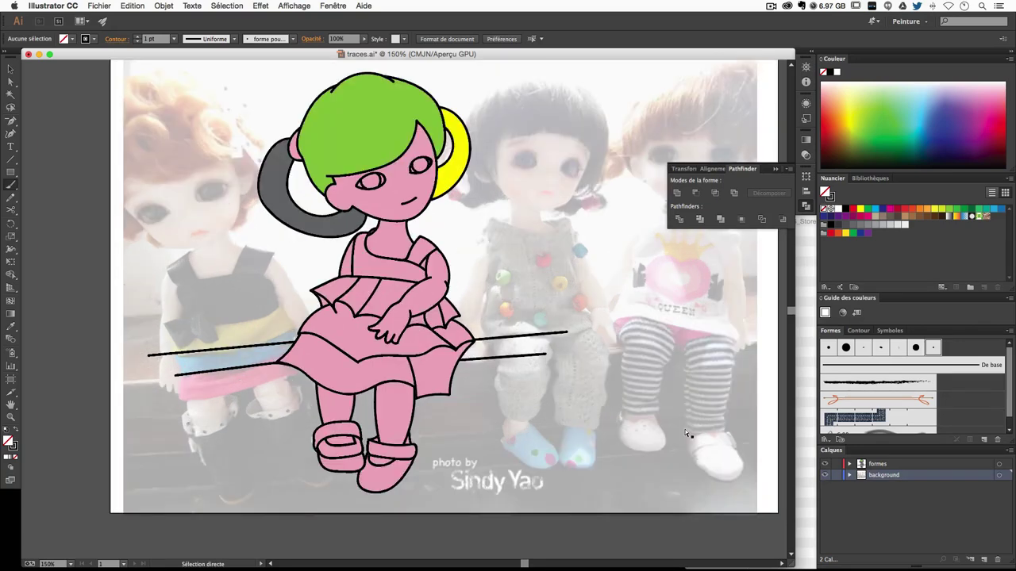
key("ctrl")
left_click(187, 338, "ctrl")
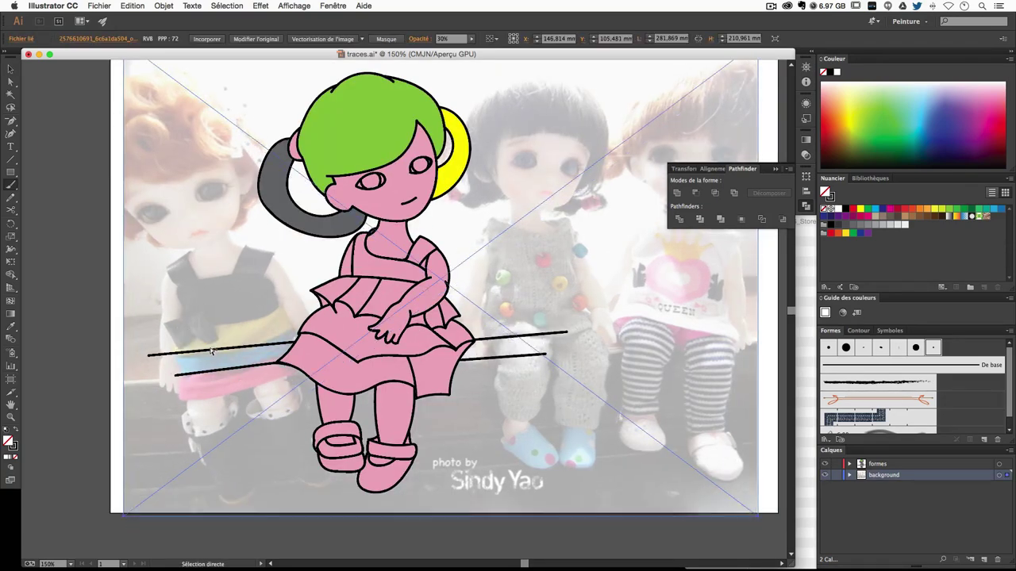
left_click(10, 69)
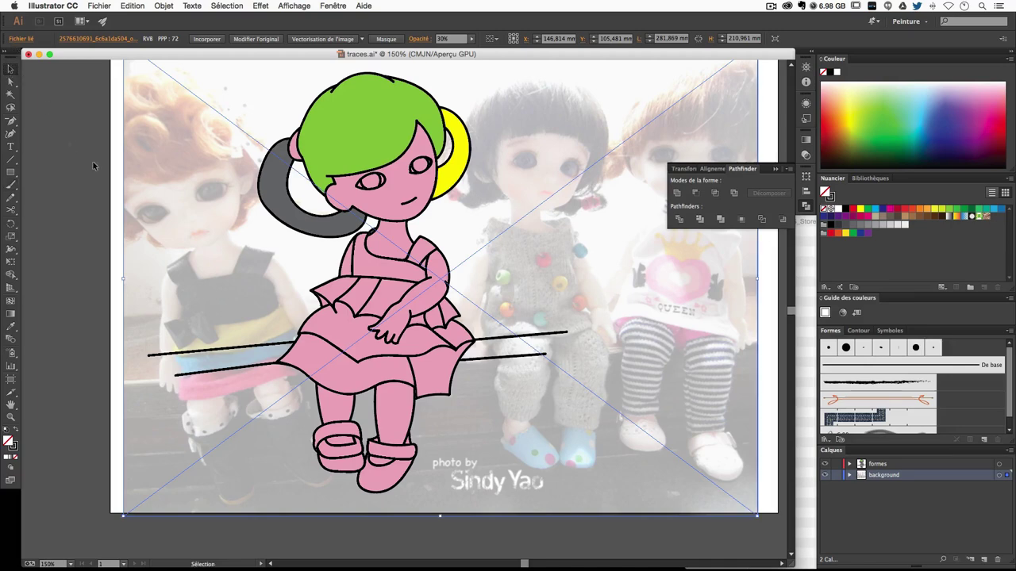
left_click(267, 357)
key("Delete")
left_click(264, 368)
Delete the lower line's left part and the leftover segments right of the skirt.
key("Delete")
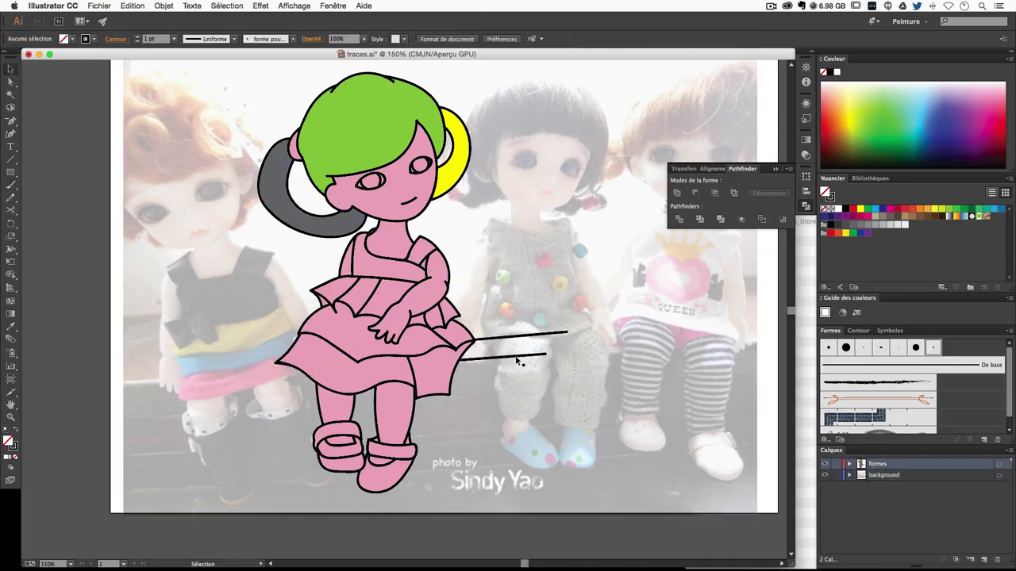
left_click(517, 360)
left_click(520, 357)
key("Delete")
left_click(526, 335)
key("Delete")
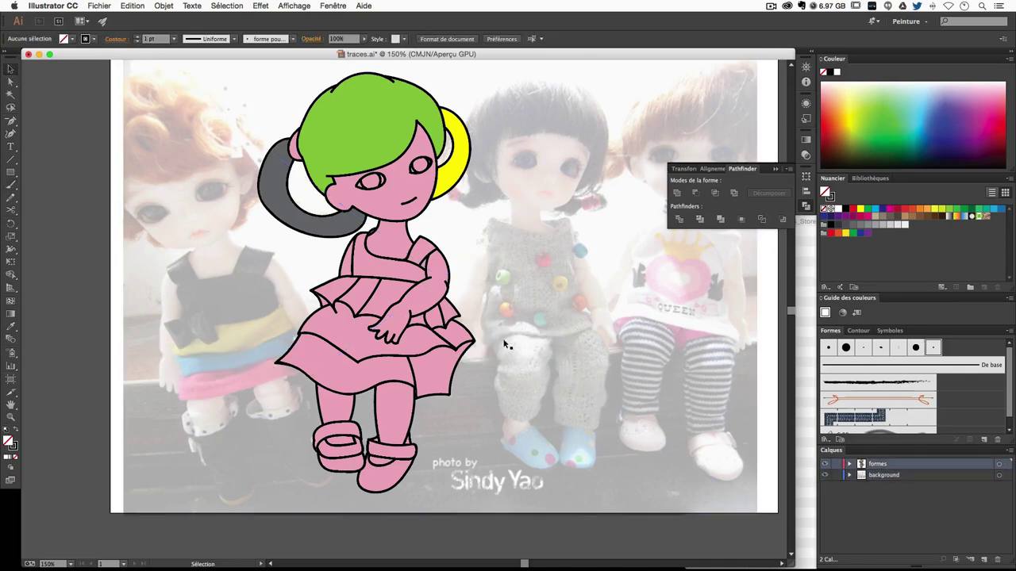
Paint the lower ledge line across the skirt with the Paintbrush, redrawing until satisfied.
left_click(10, 184)
left_click_drag(158, 379, 640, 337)
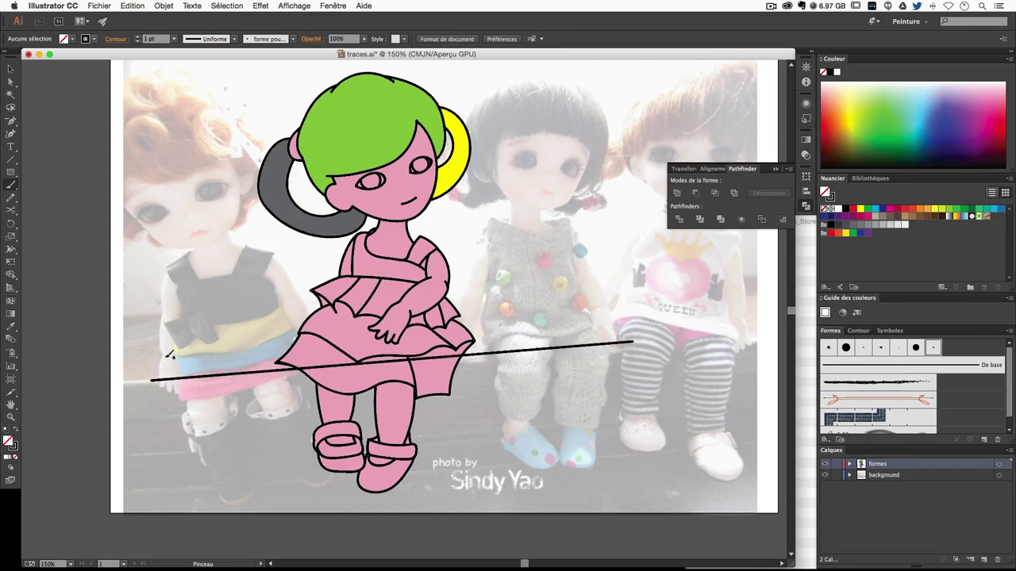
key("ctrl+z")
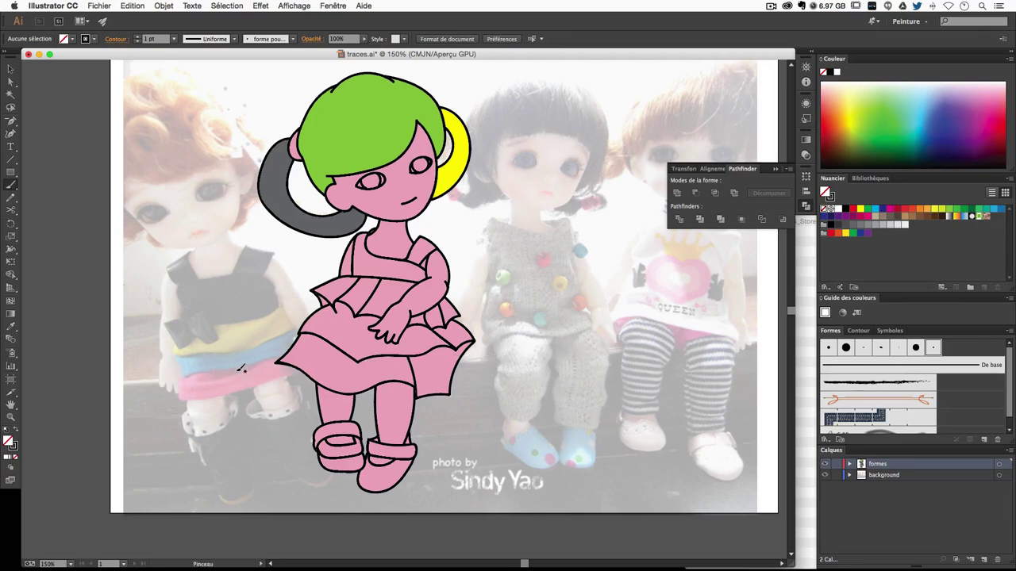
left_click_drag(224, 370, 532, 339)
key("ctrl+z")
left_click_drag(224, 369, 519, 355)
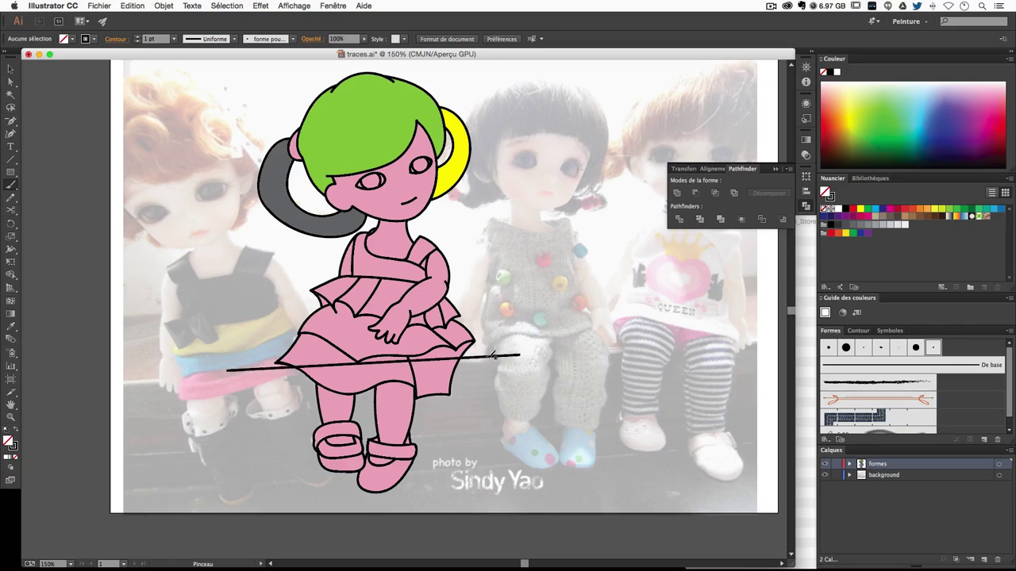
Paint the upper ledge line across the skirt, reaching further right.
left_click_drag(166, 355, 556, 326)
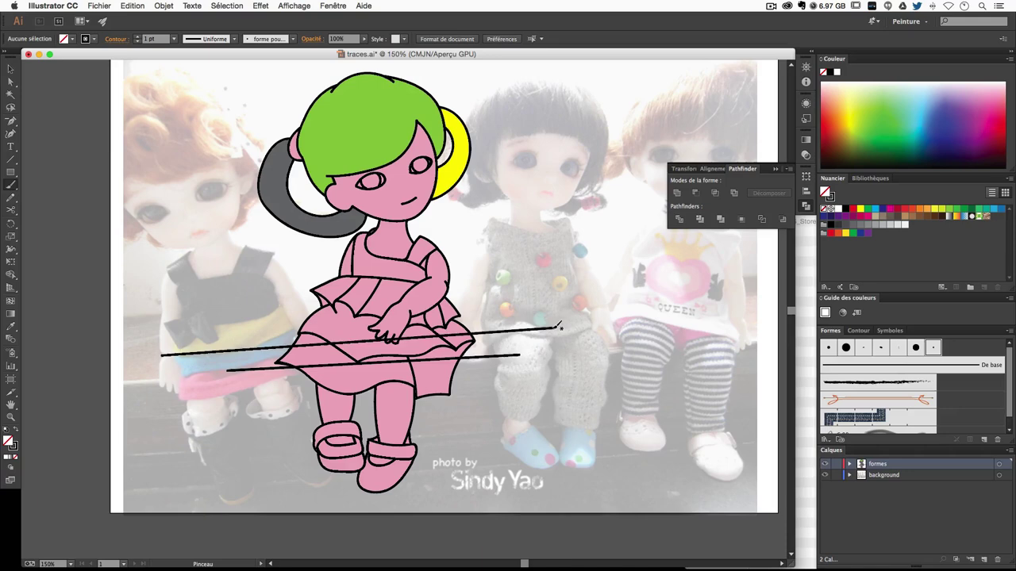
key("v")
key("super+z")
key("b")
left_click_drag(186, 346, 586, 325)
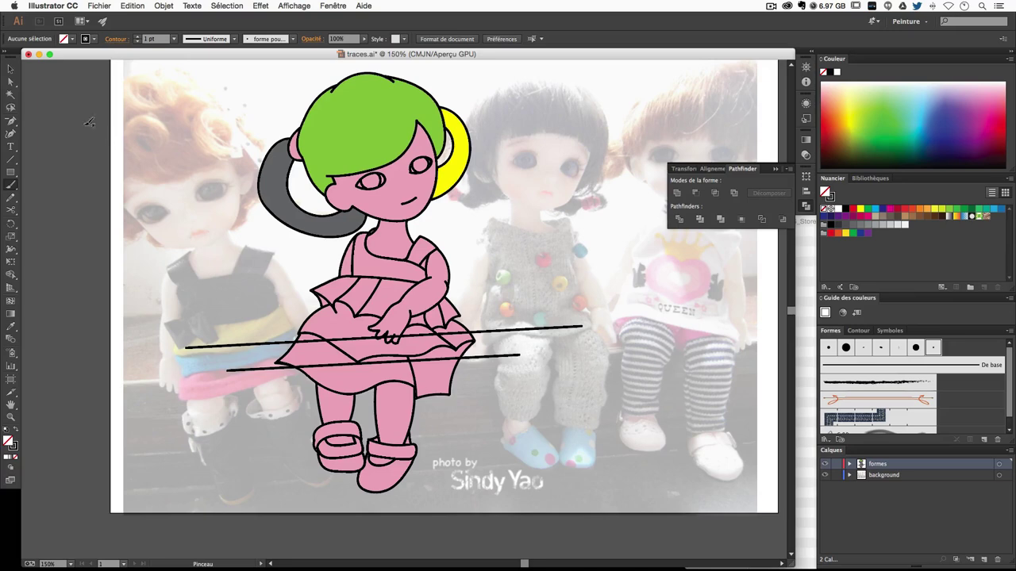
left_click(10, 70)
Delete the background photo and send both ledge lines to the back, behind the doll.
left_click(162, 208)
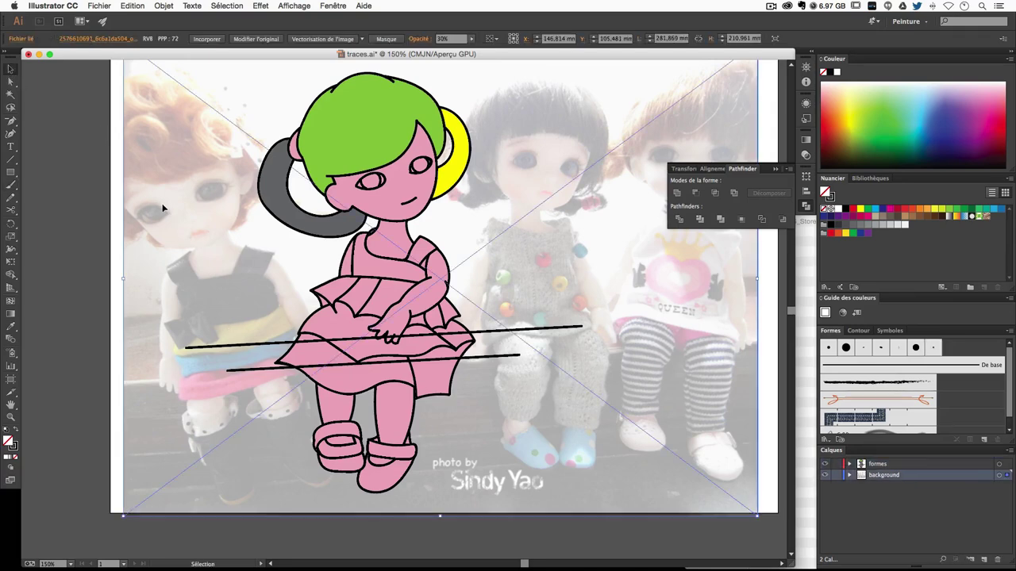
key("Delete")
left_click_drag(223, 320, 241, 412)
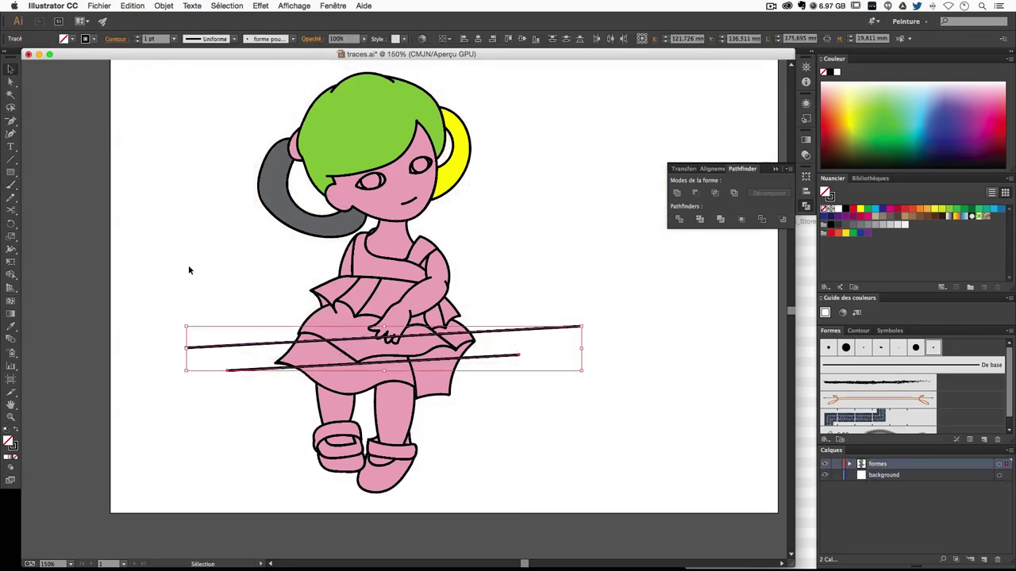
left_click_drag(204, 288, 240, 428)
left_click(164, 5)
mouse_move(180, 29)
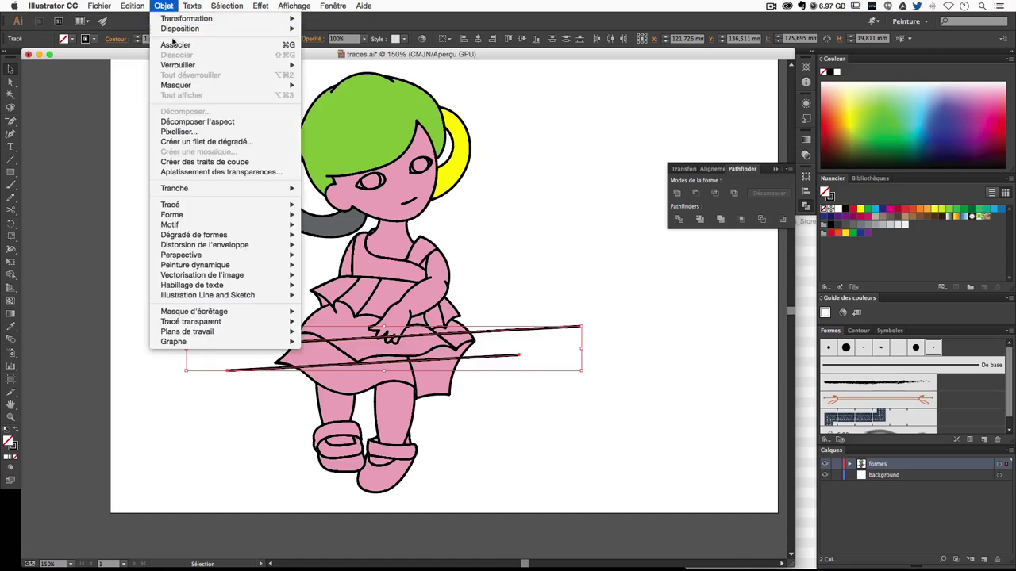
left_click(343, 60)
left_click(547, 240)
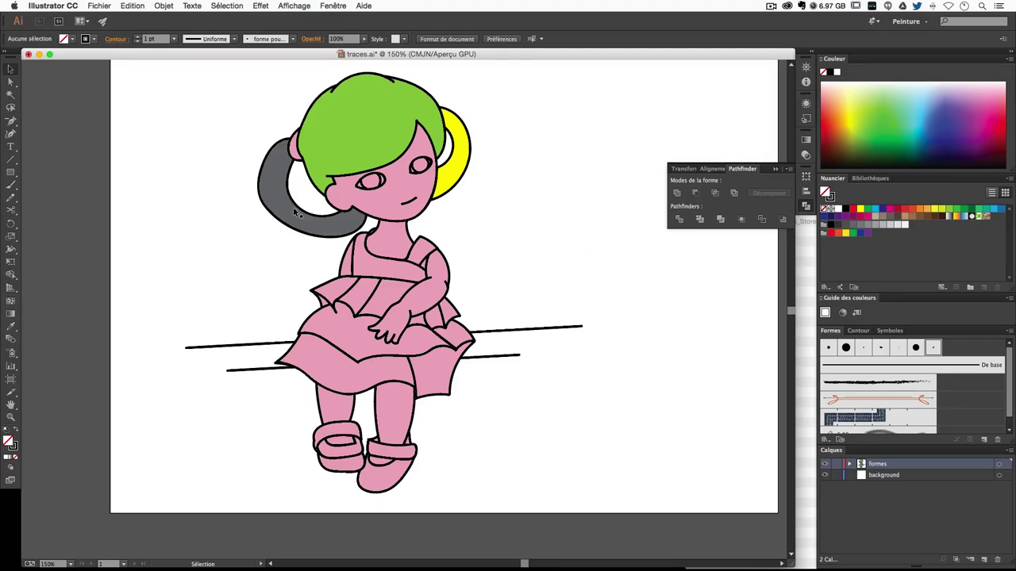
Fill the grey left pigtail with orange, trying several orange swatches.
left_click(312, 177)
left_click(11, 82)
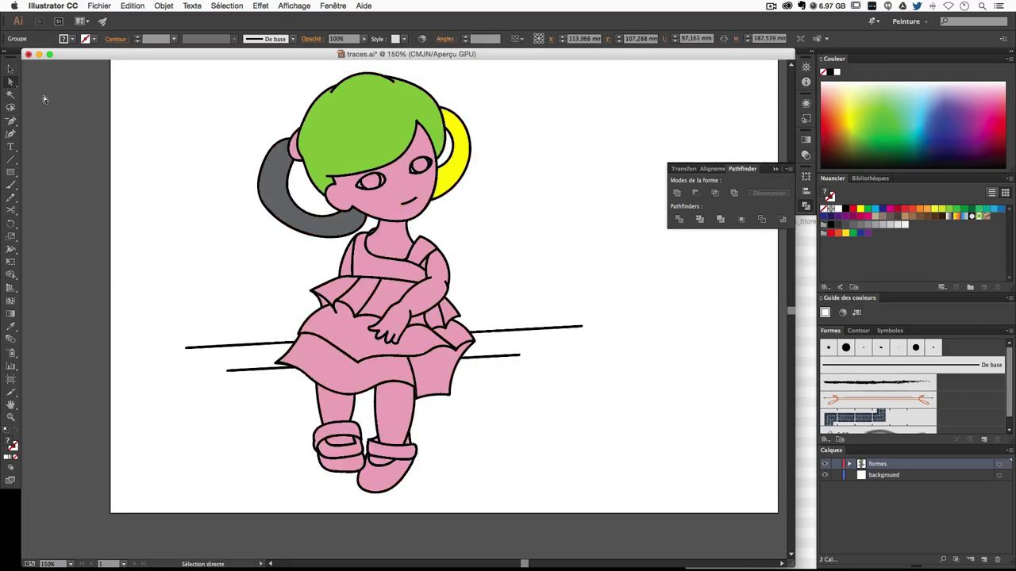
left_click(274, 178)
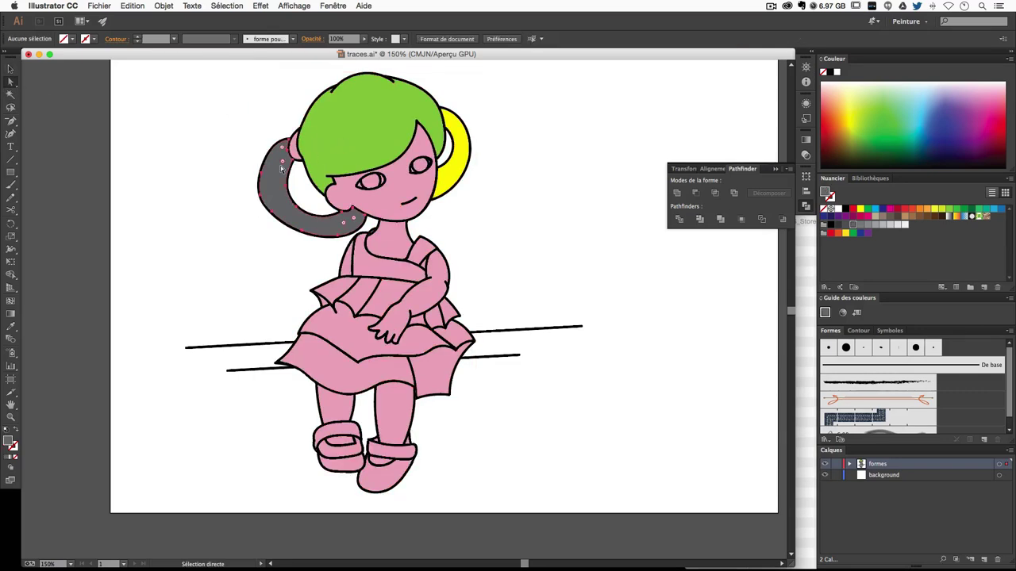
double_click(10, 443)
left_click_drag(925, 245, 820, 245)
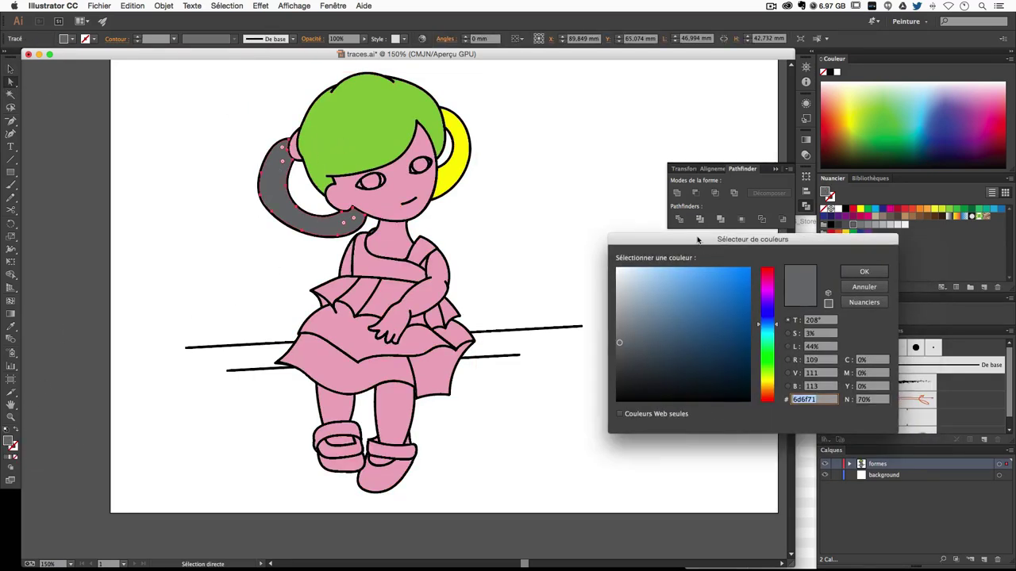
key("Escape")
left_click(920, 209)
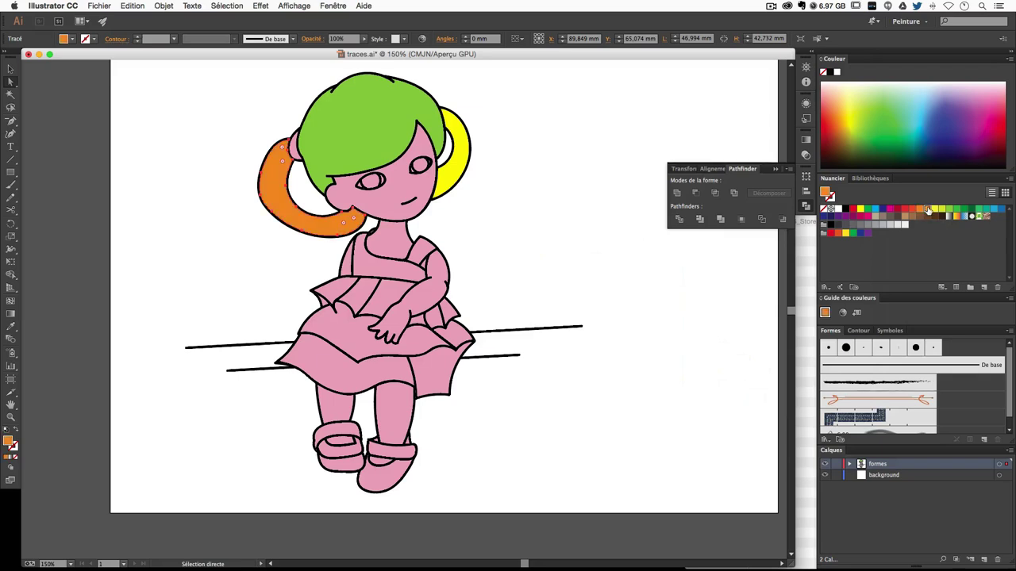
left_click(927, 209)
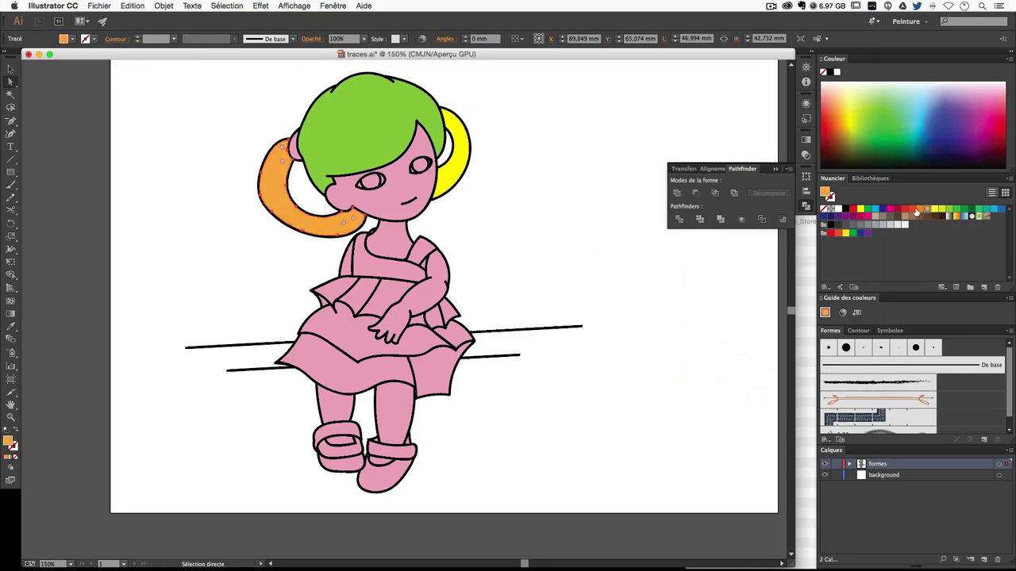
left_click(919, 209)
left_click(920, 210)
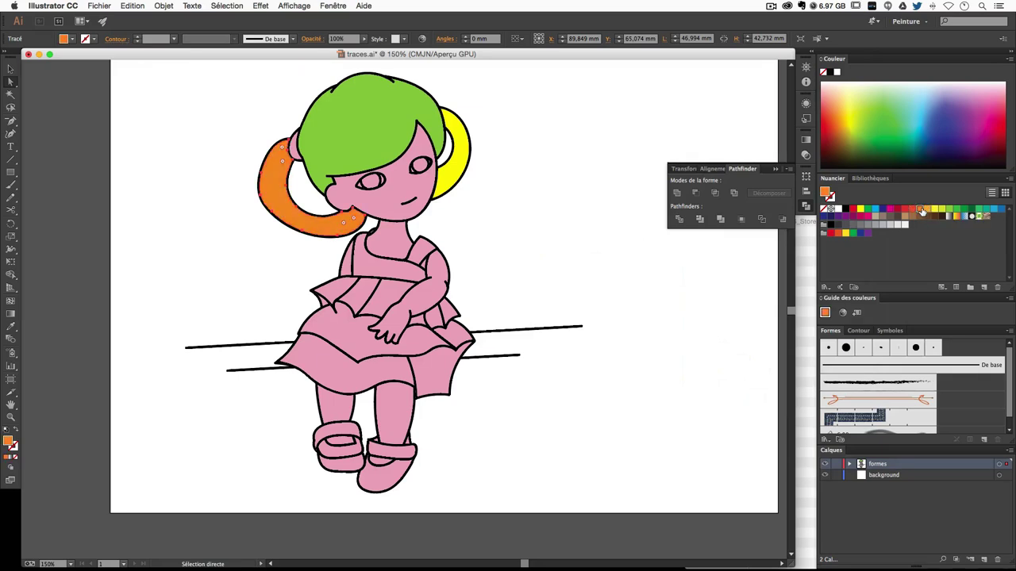
left_click(416, 165)
Fill the green hair and yellow pigtail with the same orange.
left_click(355, 118)
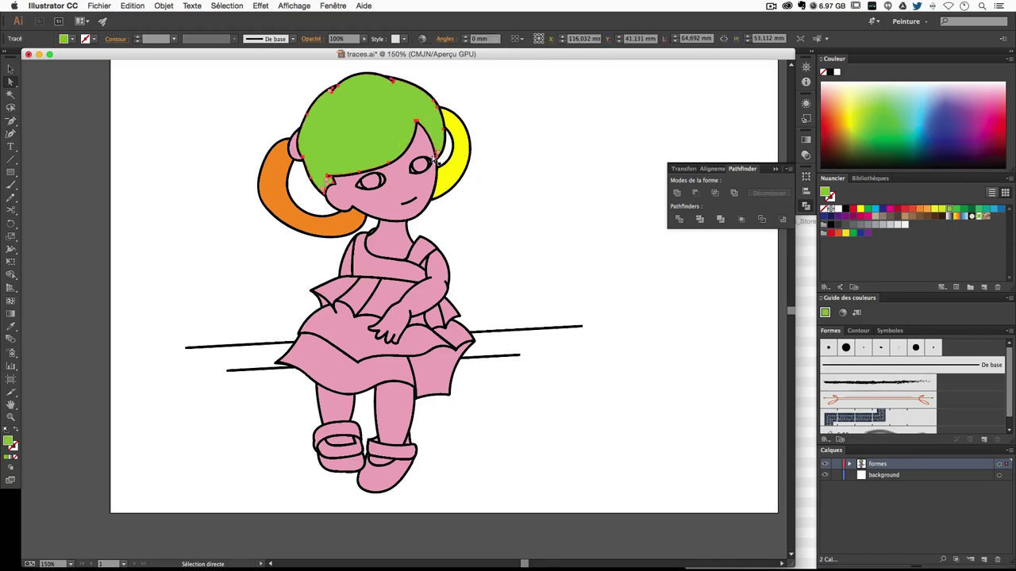
left_click(454, 173, "shift")
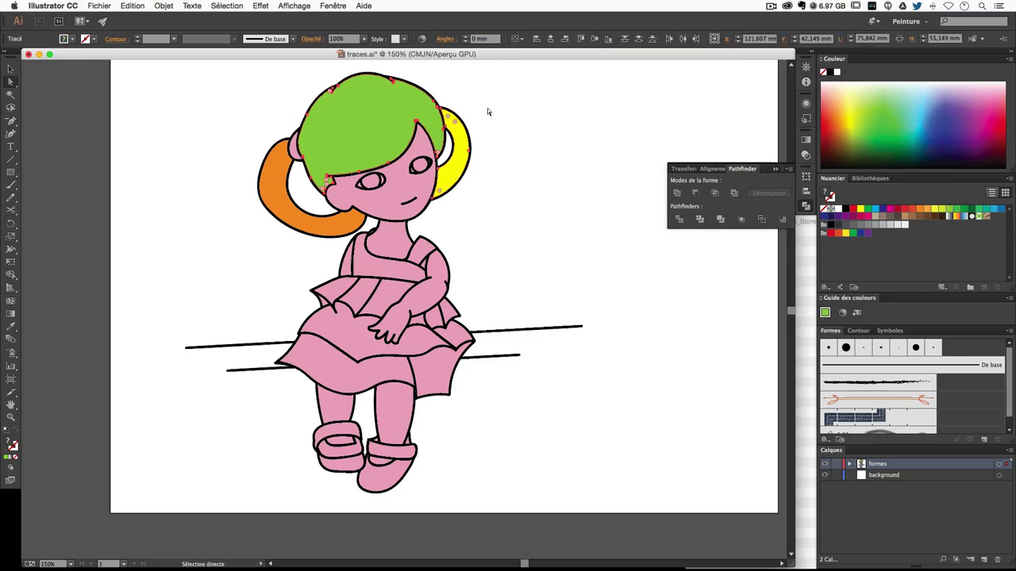
left_click(919, 211)
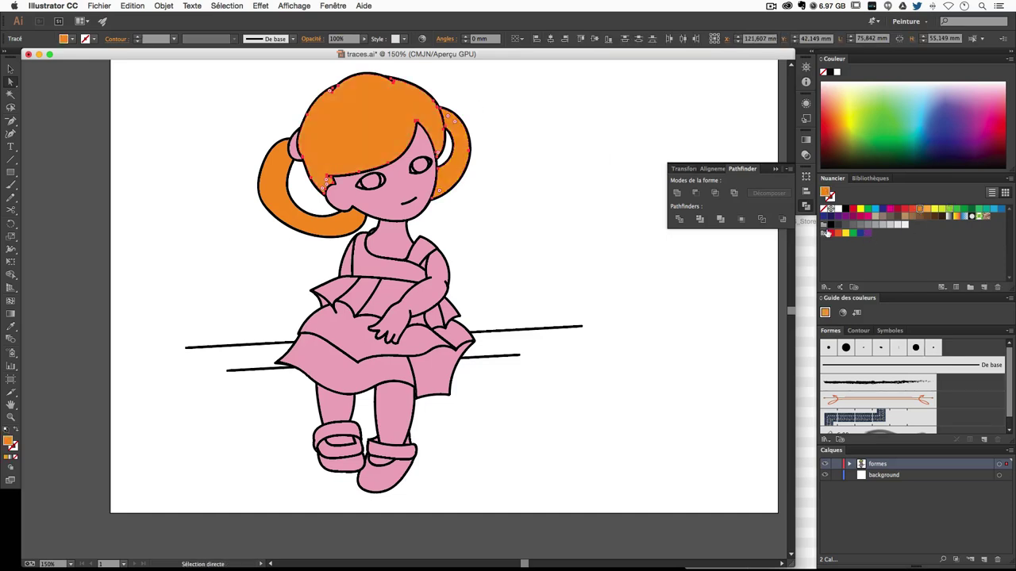
left_click(522, 282)
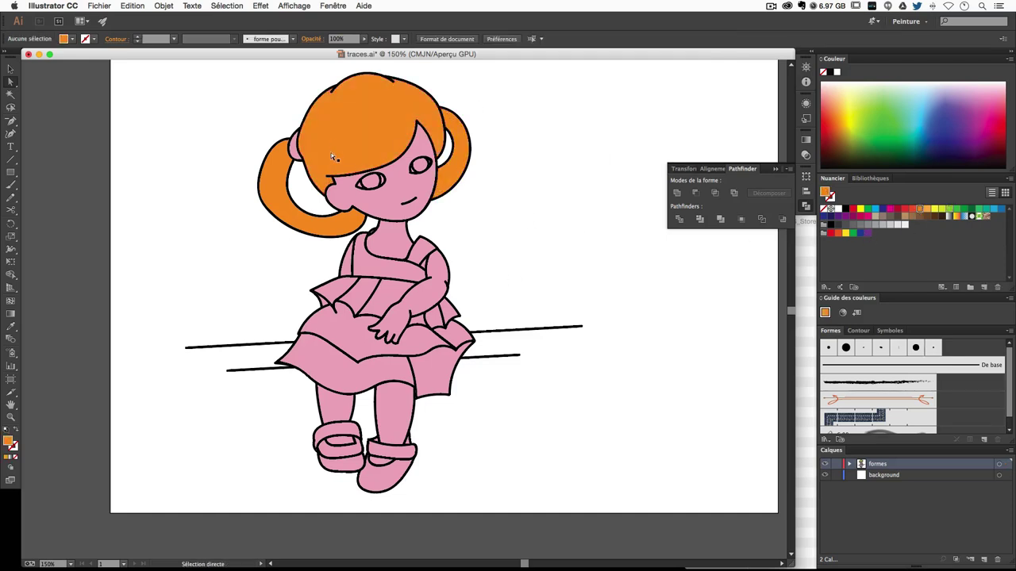
left_click(361, 268)
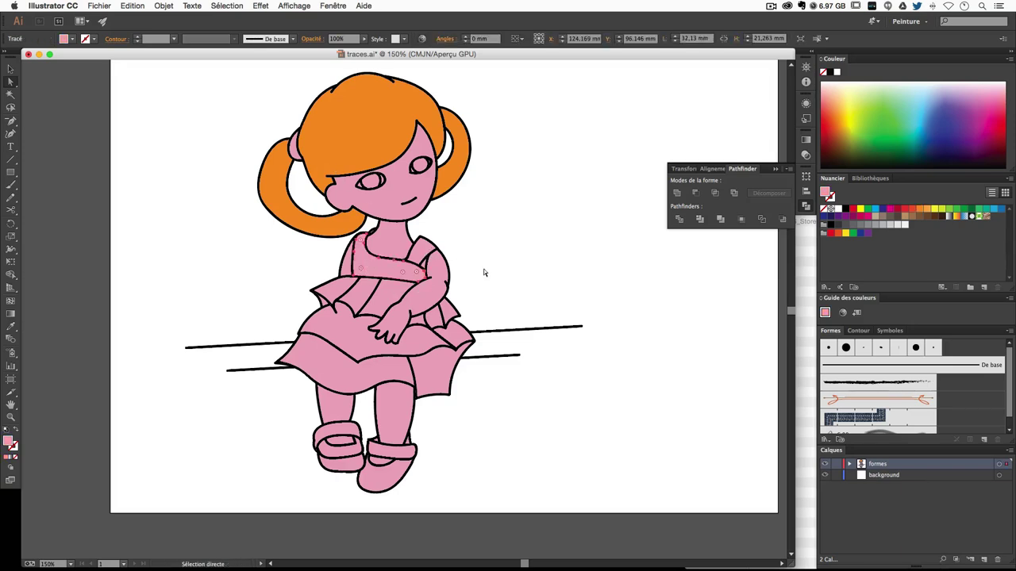
Zoom in and delete the short outline segment at the arm–neckline joint.
left_click(460, 280)
key("ctrl+plus")
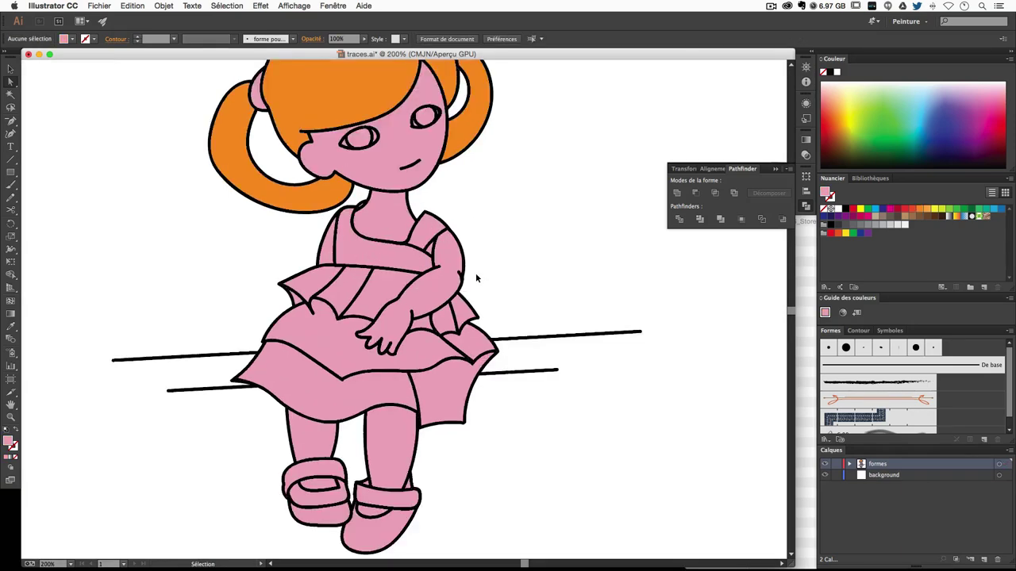
key("ctrl+plus")
left_click(446, 215)
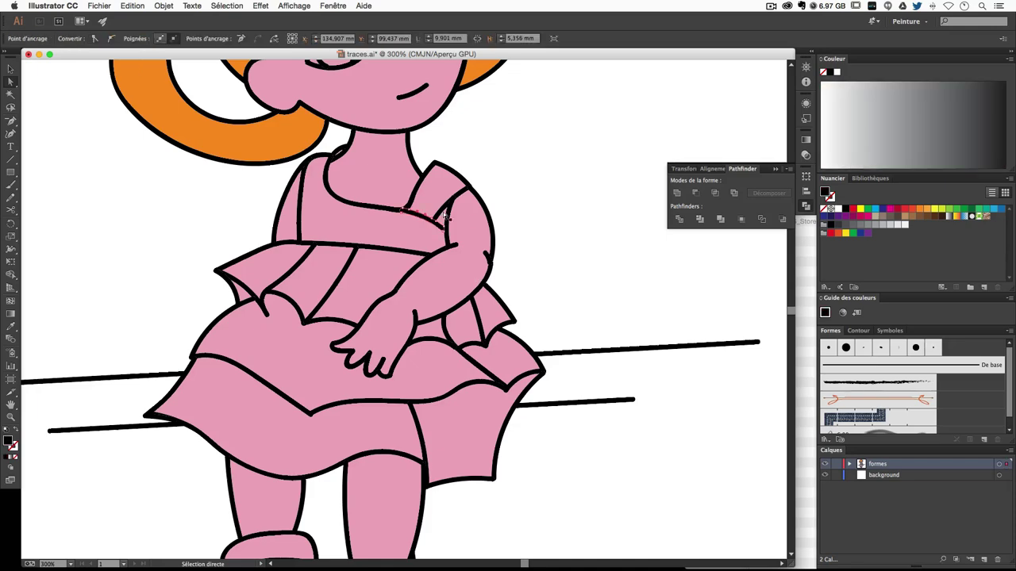
left_click(516, 223)
key("ctrl+minus")
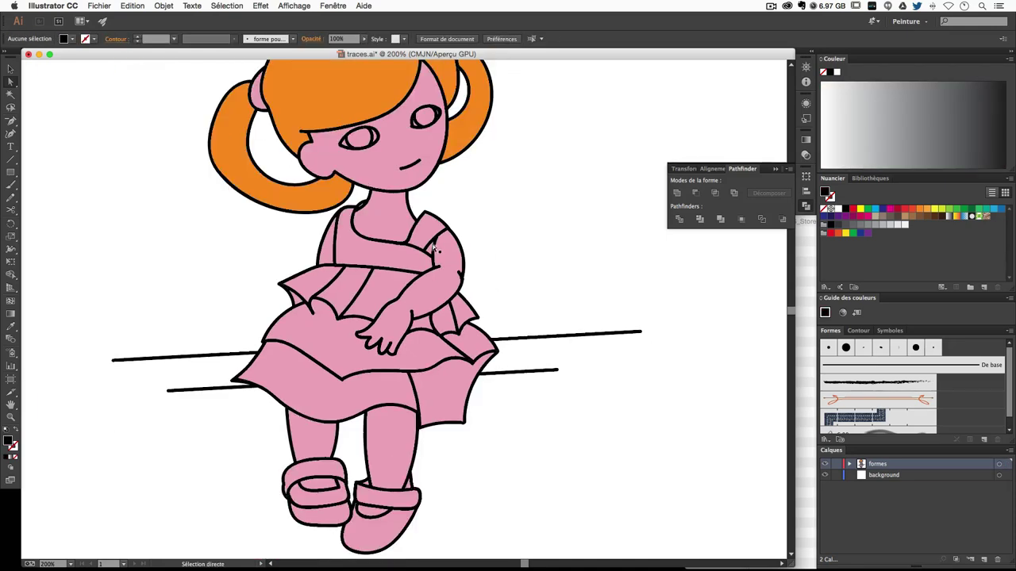
key("ctrl+plus")
left_click_drag(415, 311, 406, 330)
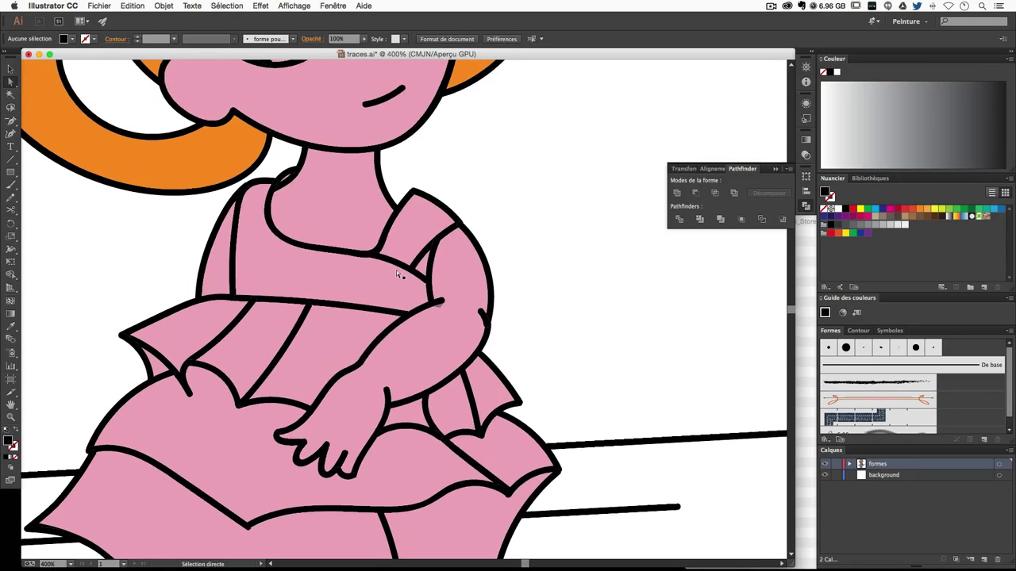
left_click(403, 268)
key("Delete")
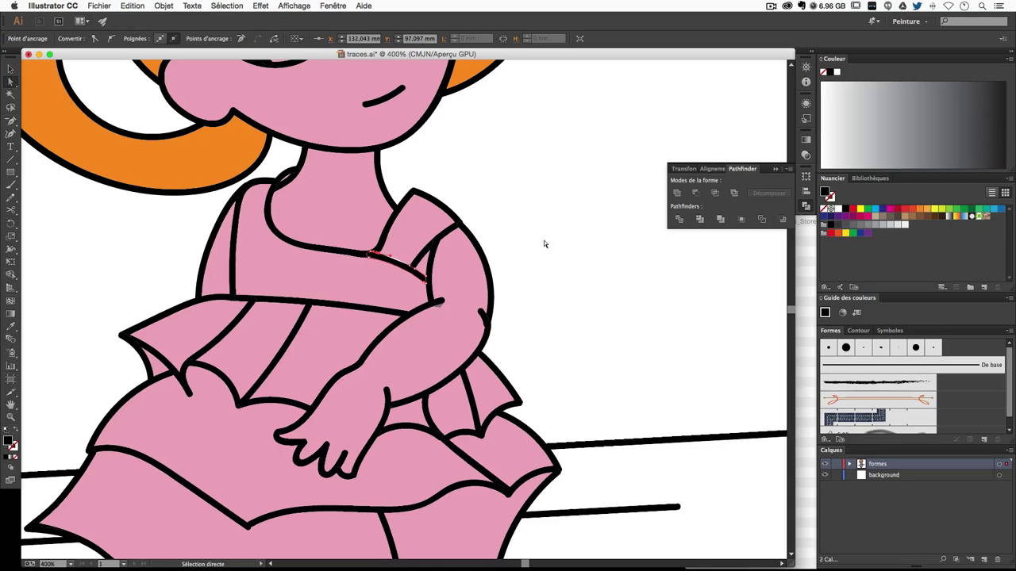
key("super+plus")
key("super+plus")
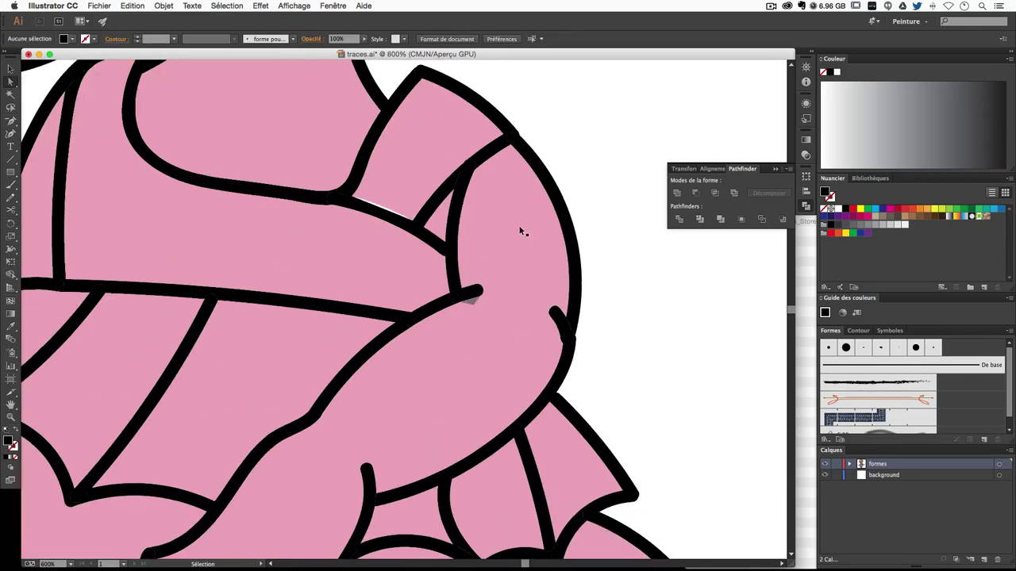
key("super+plus")
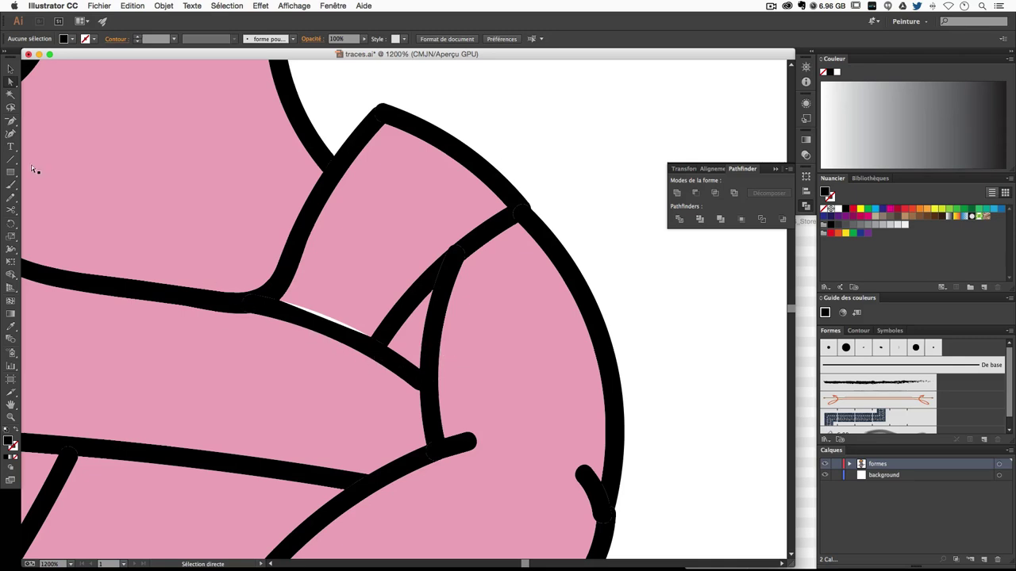
Try adding anchor points to the outline near the arm gap, dismissing the warning.
left_click(11, 133)
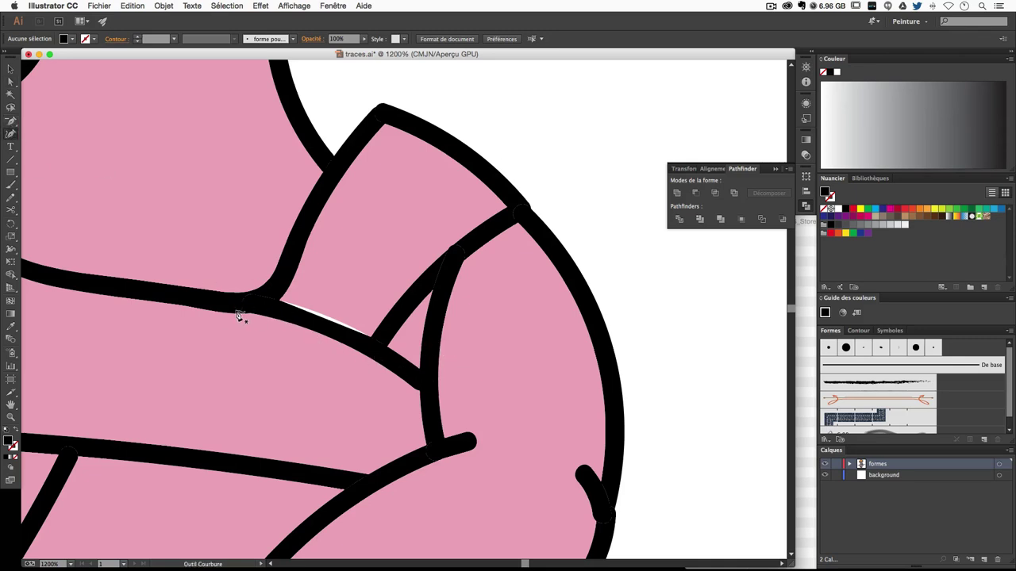
left_click(13, 123)
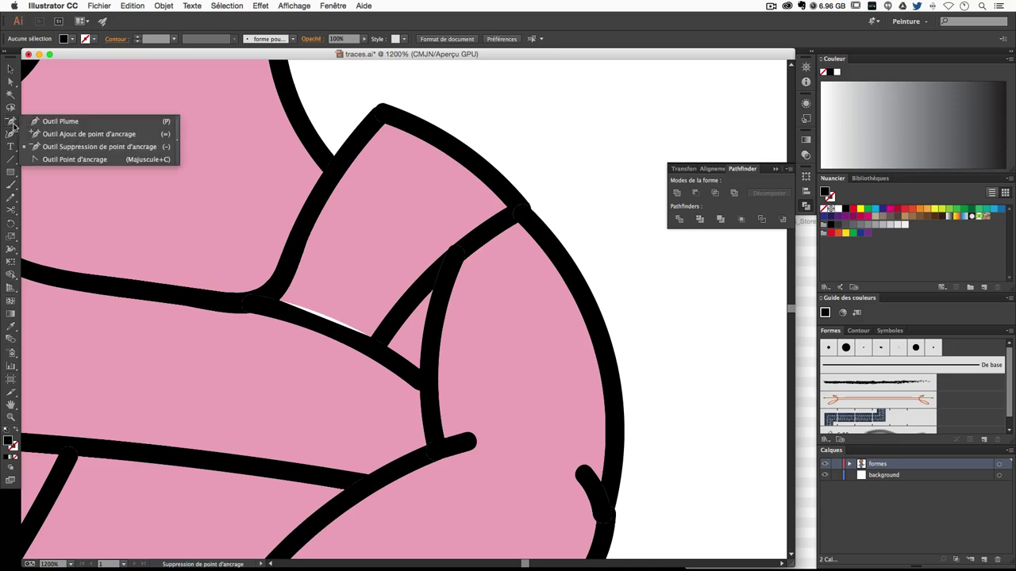
left_click(80, 133)
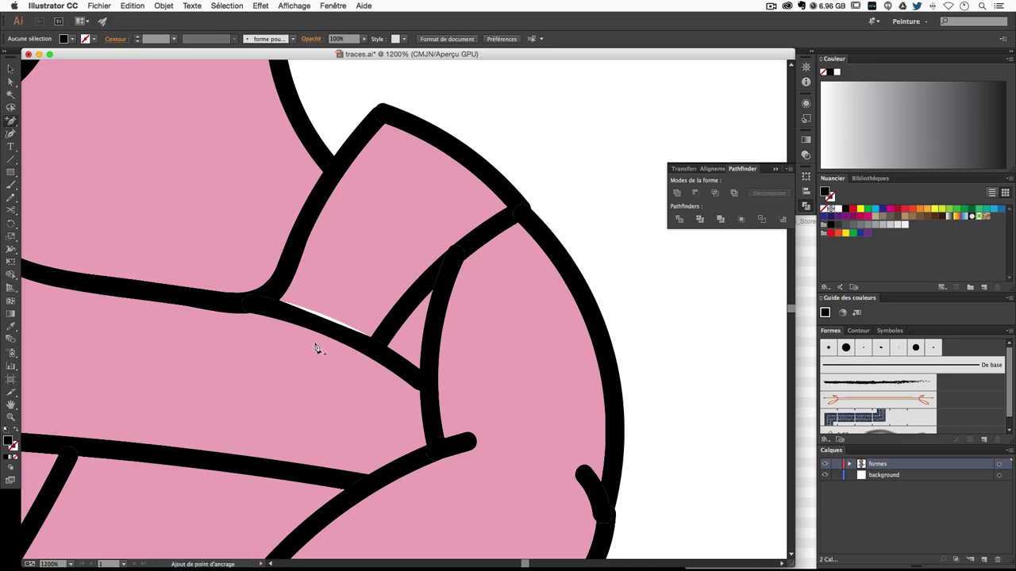
left_click(232, 317)
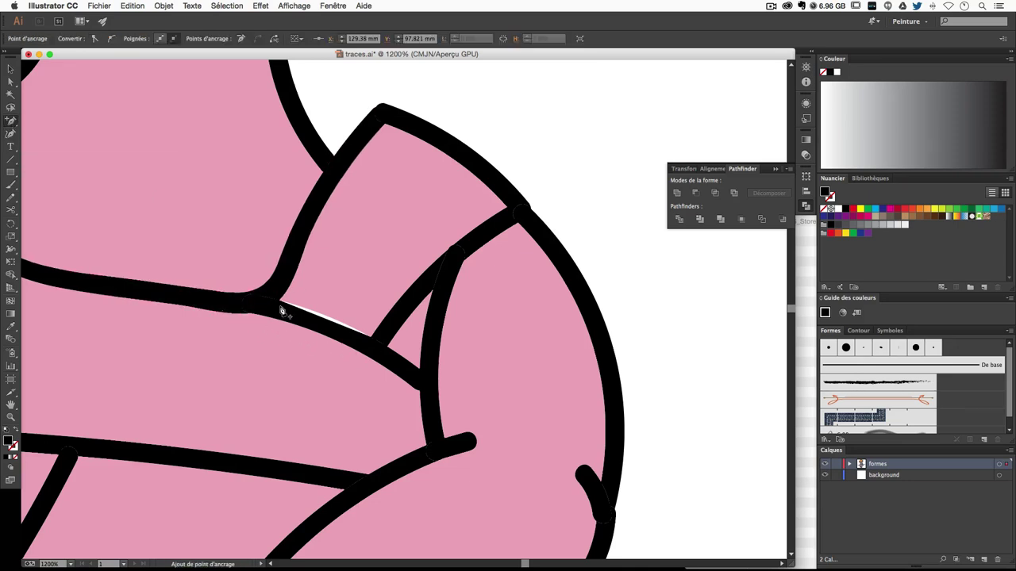
left_click(235, 316)
key("Return")
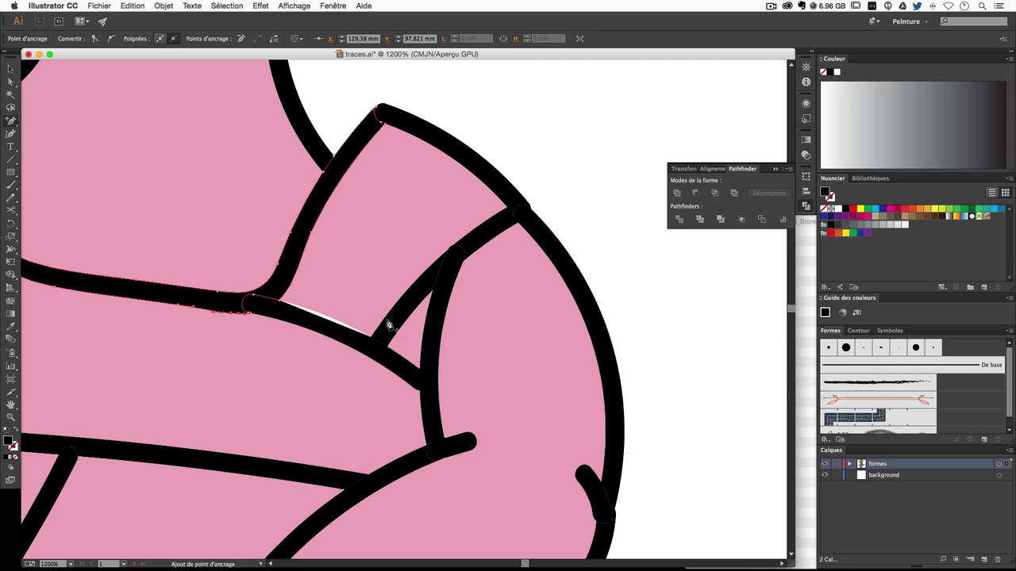
right_click(671, 321)
left_click(628, 283)
Paint a closed brush loop over the white gap and fill it with the dress pink.
left_click(11, 186)
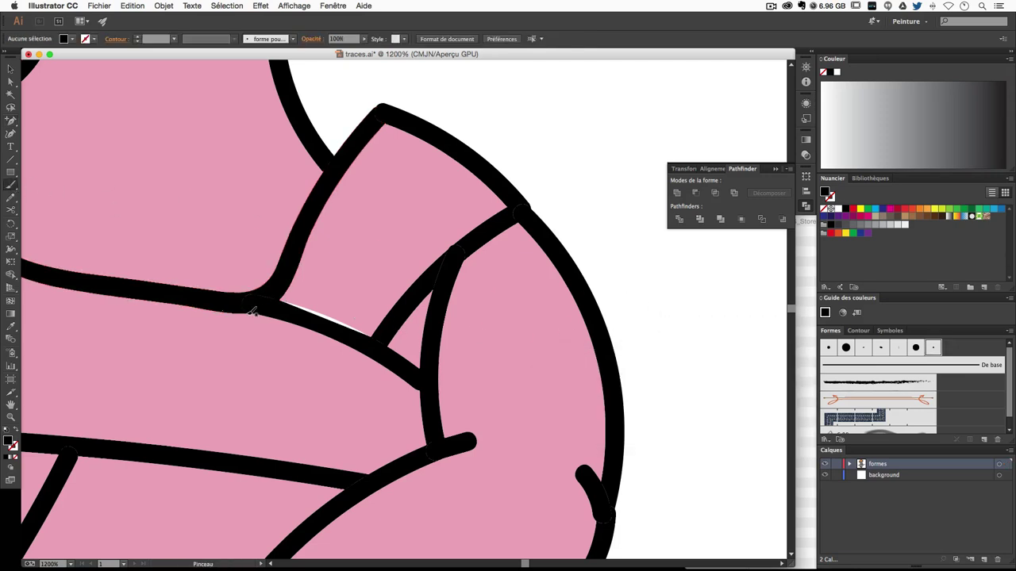
mouse_move(253, 311)
left_mouse_down()
mouse_move(370, 333)
mouse_move(238, 329)
left_mouse_up()
key("a")
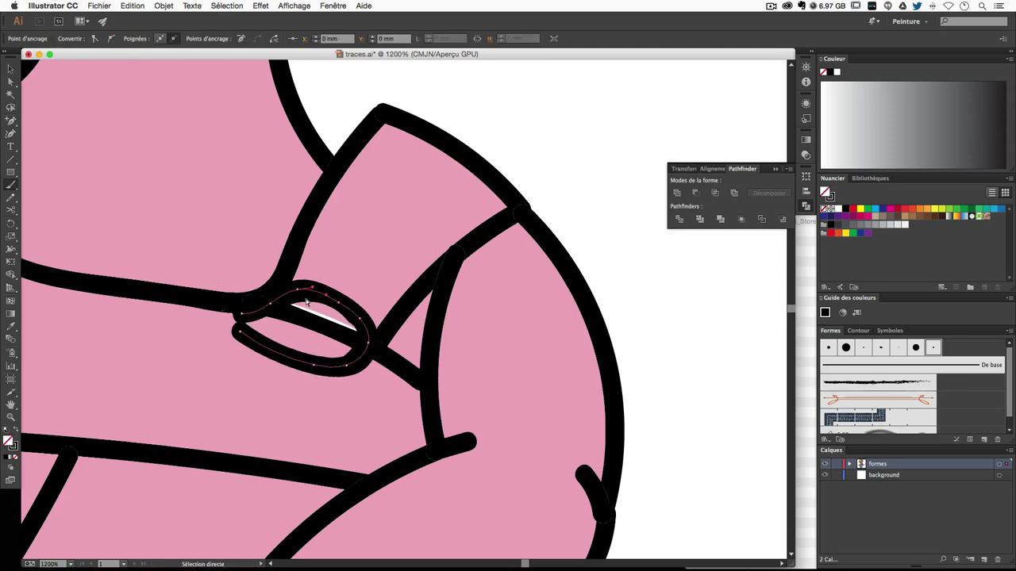
left_click(11, 325)
left_click(182, 352)
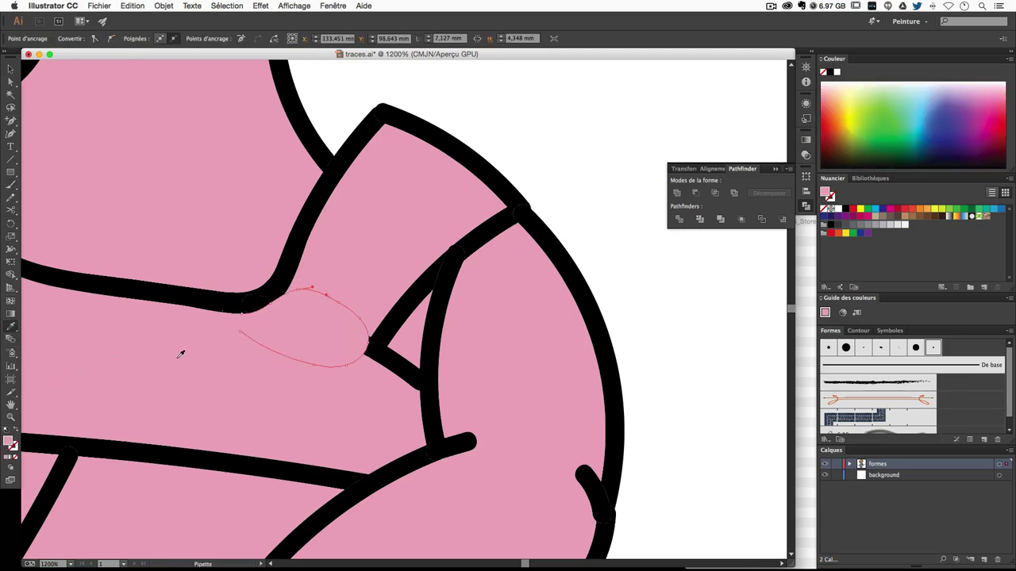
left_click(622, 279)
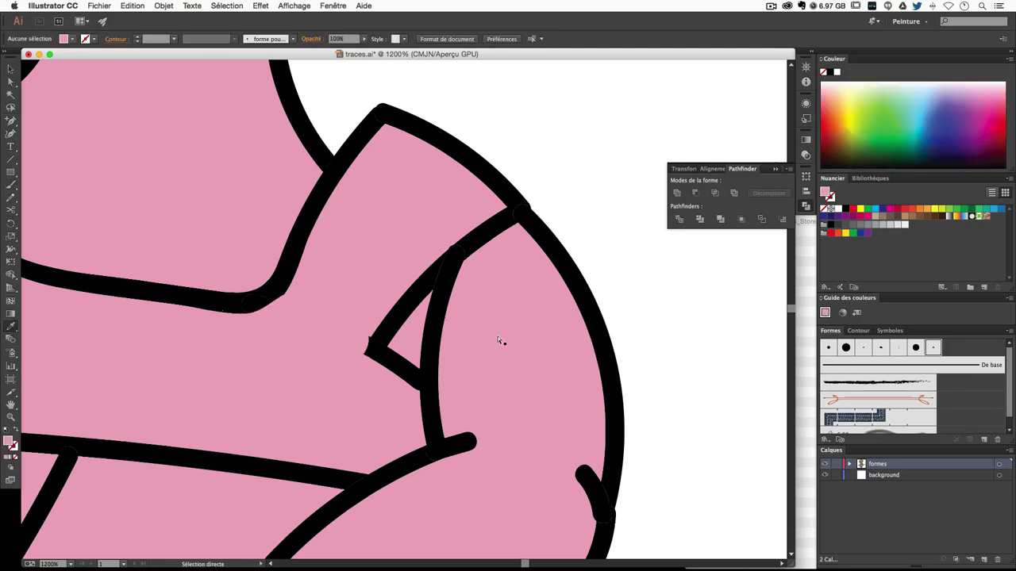
Send the pink loop behind the black outlines.
left_click(283, 336, "ctrl")
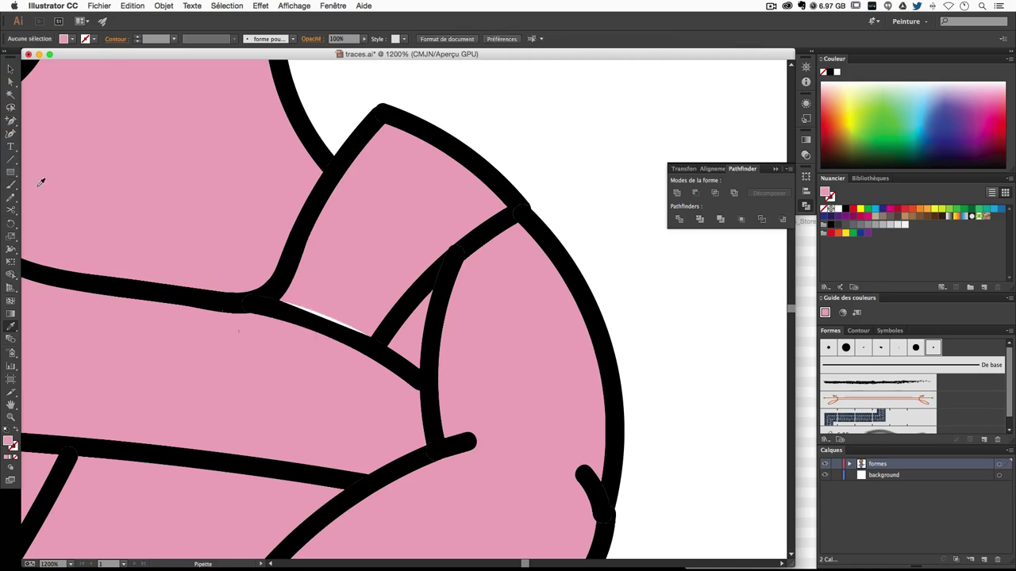
key("ctrl+shift+bracketleft")
key("ctrl+shift+a")
left_click(11, 184)
Paint a second closed loop around the arm–bodice joint and fill it with the dress pink.
scroll(288, 303, "up", 1)
scroll(265, 299, "up", 1)
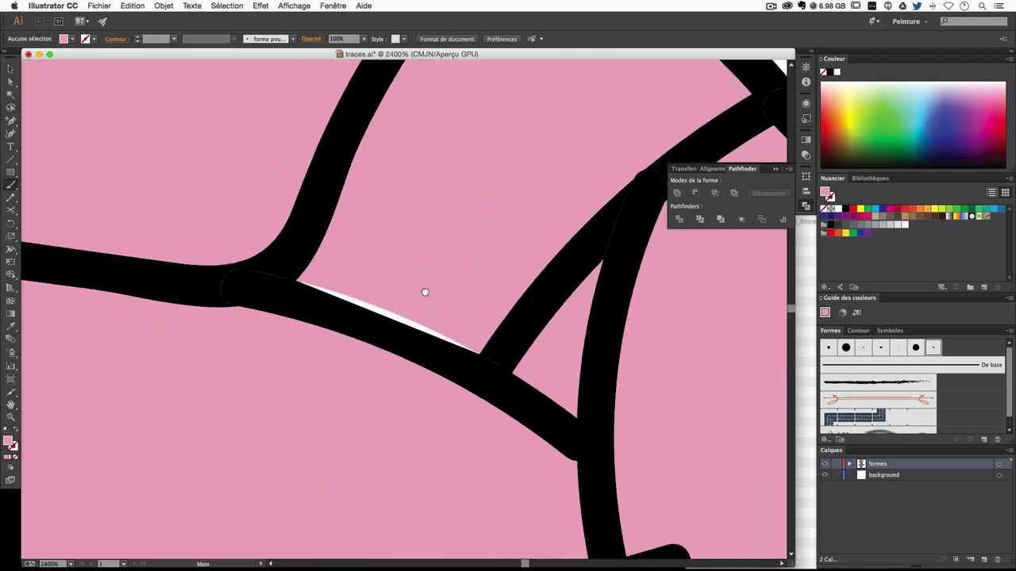
left_click_drag(231, 306, 333, 262)
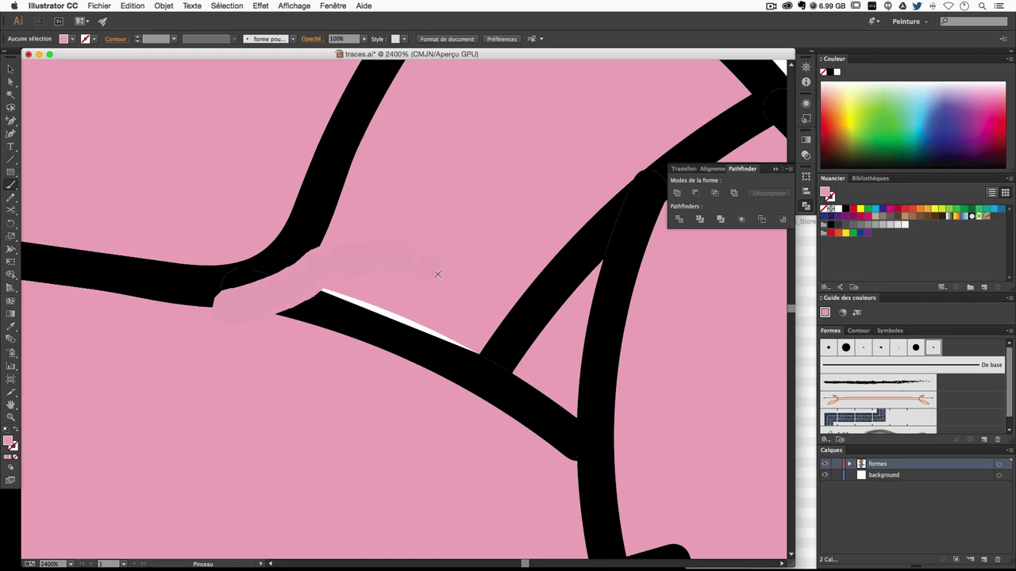
mouse_move(468, 330)
left_mouse_down()
mouse_move(465, 352)
mouse_move(314, 391)
left_mouse_up()
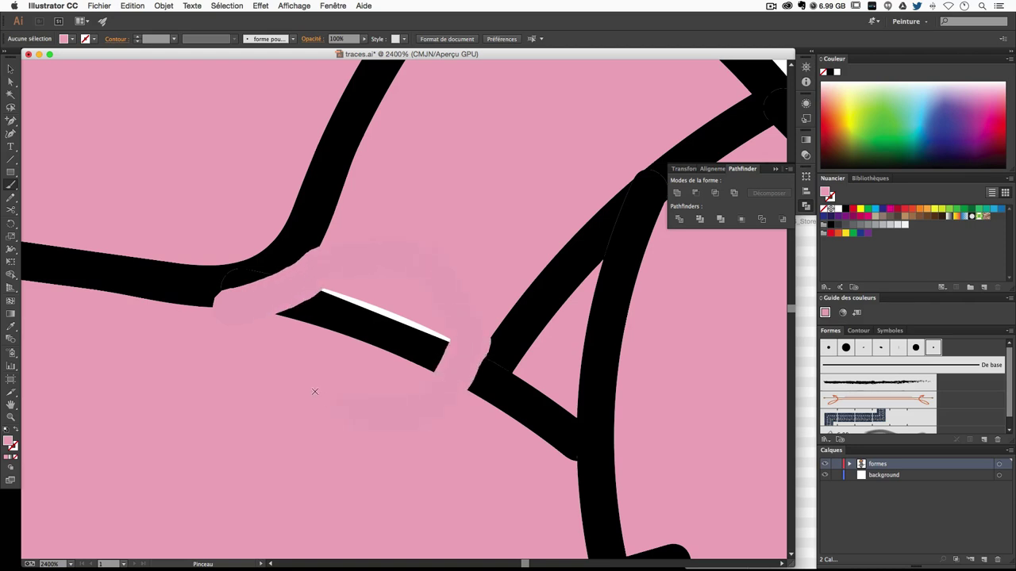
left_click_drag(268, 331, 271, 329)
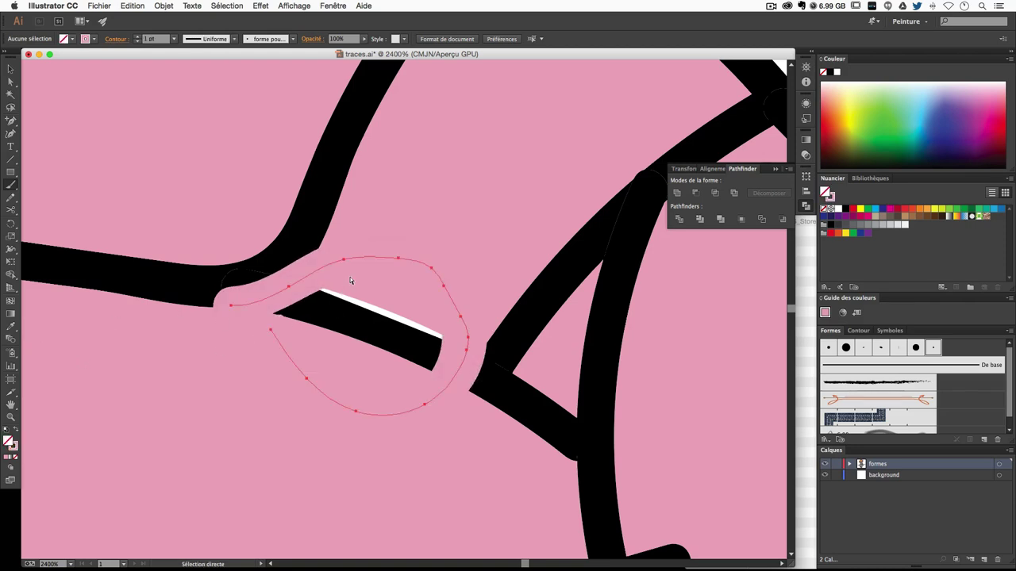
left_click(11, 326)
left_click(105, 347)
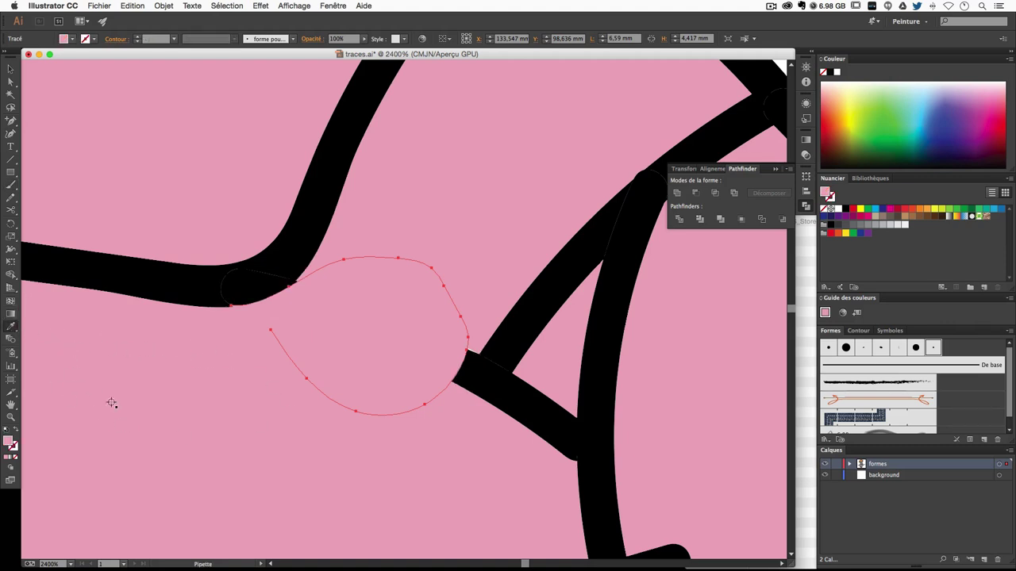
Reshape the black corner beside the pink patch with repeated brush strokes.
left_click(11, 184)
left_click_drag(462, 334, 429, 383)
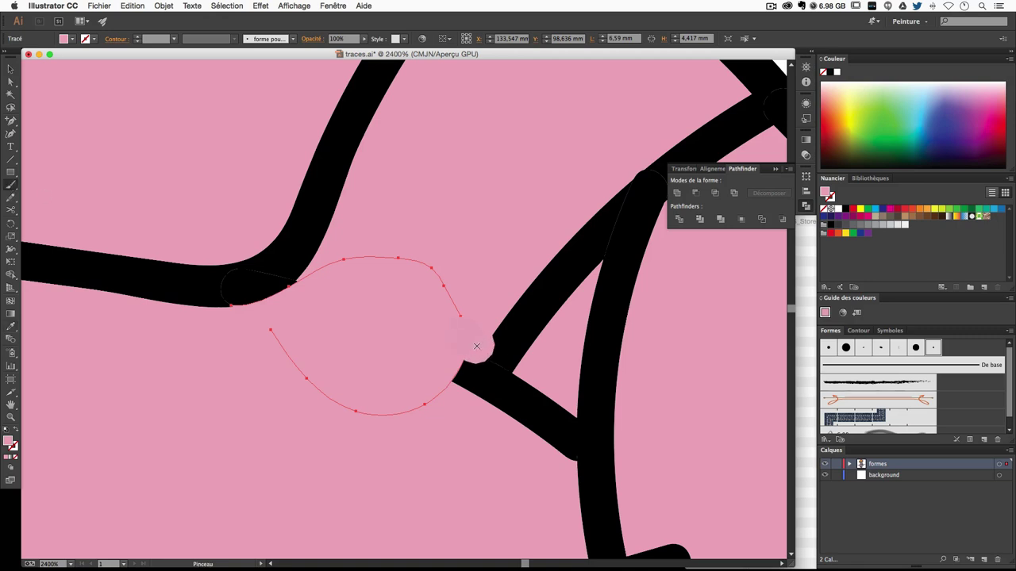
left_click(433, 368, "super")
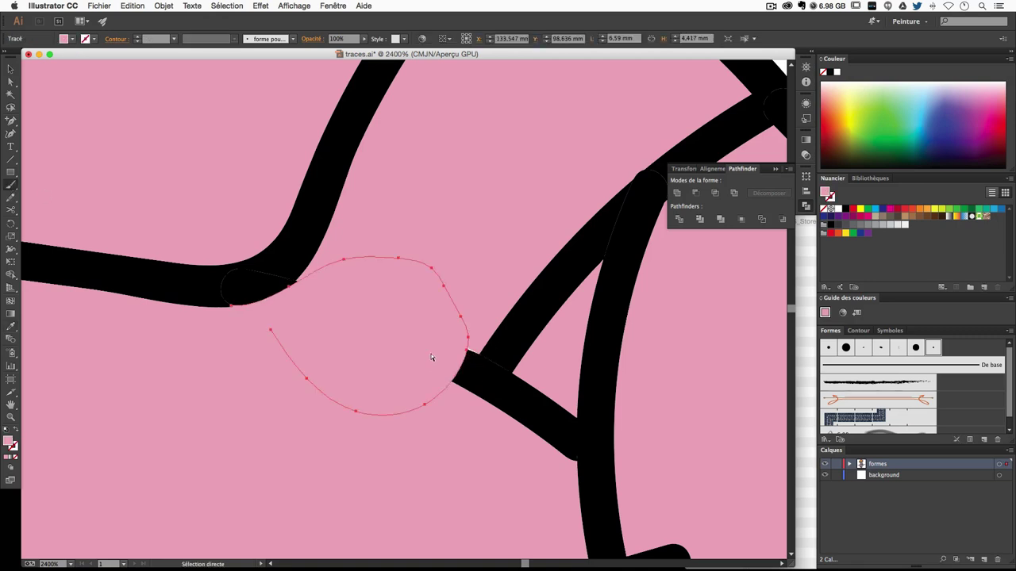
left_click_drag(453, 315, 412, 397)
left_click(412, 397, "super")
left_click_drag(462, 315, 414, 392)
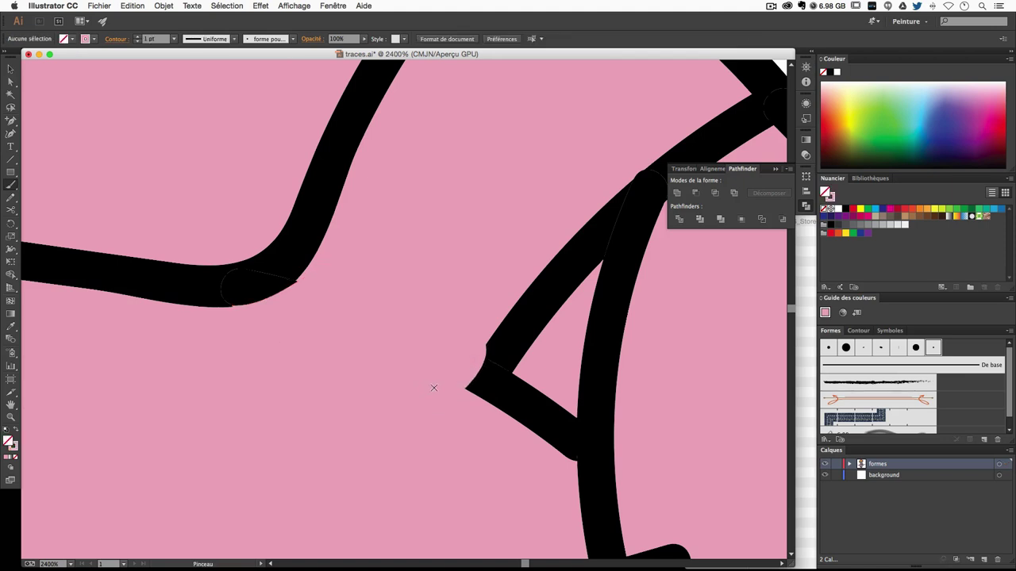
left_click(434, 387, "super")
left_click_drag(470, 338, 453, 381)
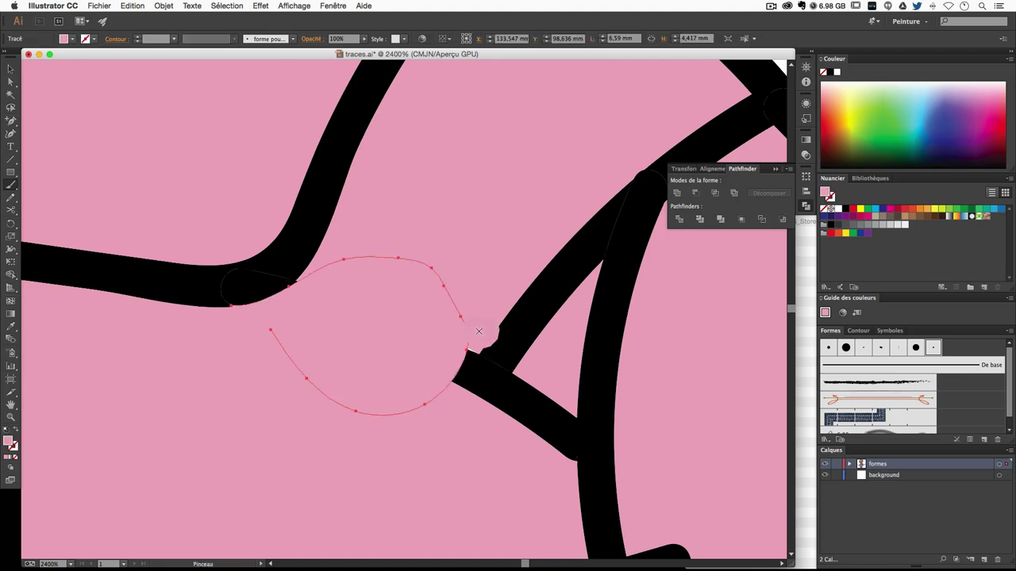
left_click_drag(479, 330, 456, 385)
left_click_drag(468, 338, 437, 381)
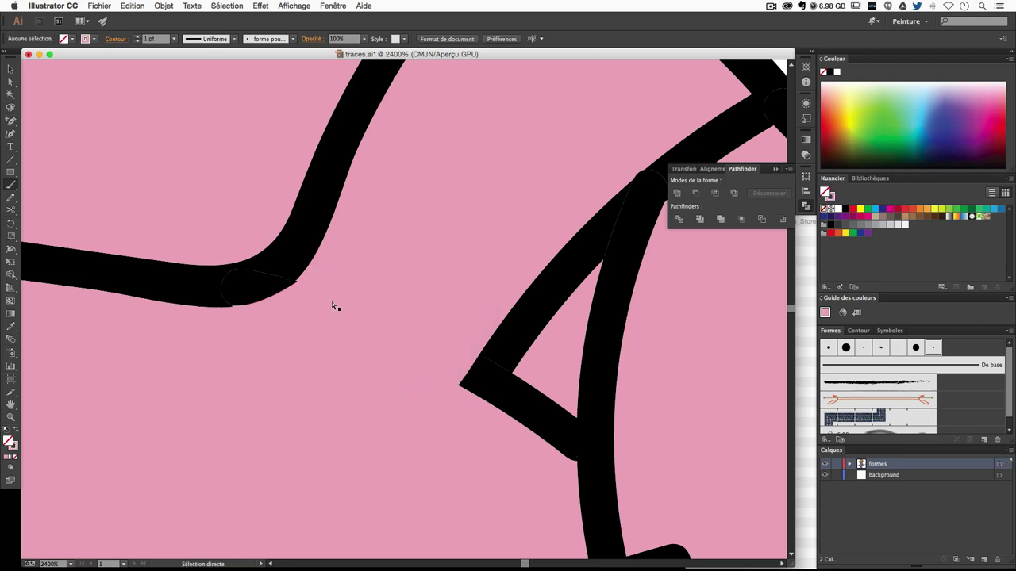
Add a new path along the neckline and fill it with the doll's pink.
scroll(332, 301, "down", 3)
scroll(331, 301, "up", 1)
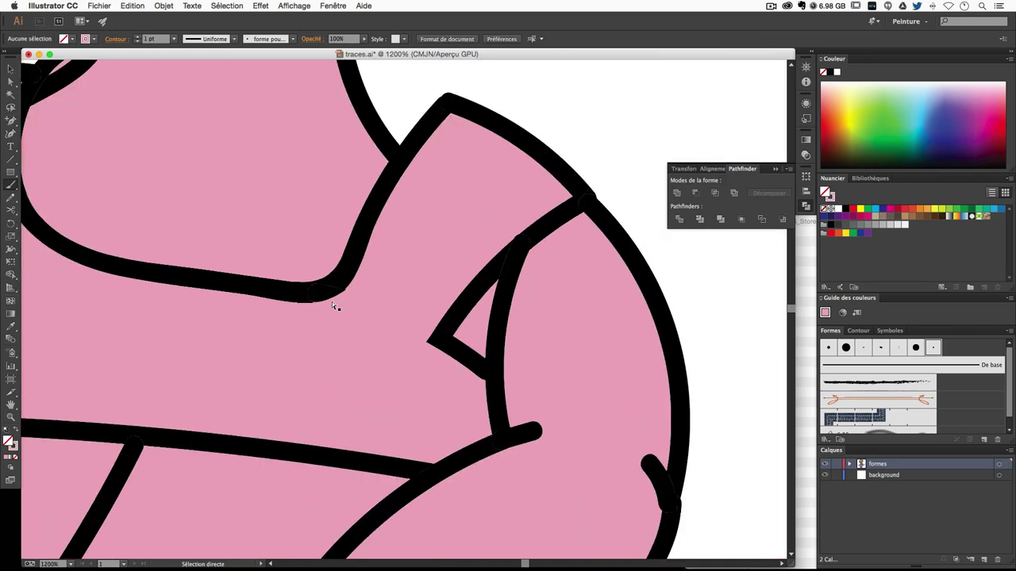
scroll(333, 306, "up", 1)
scroll(334, 305, "up", 1)
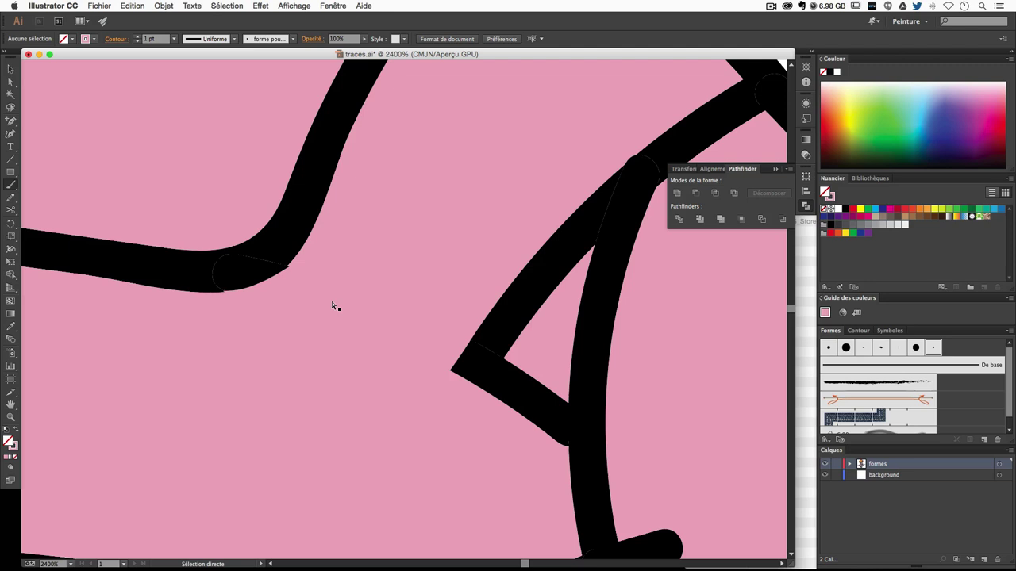
left_click(231, 269, "super")
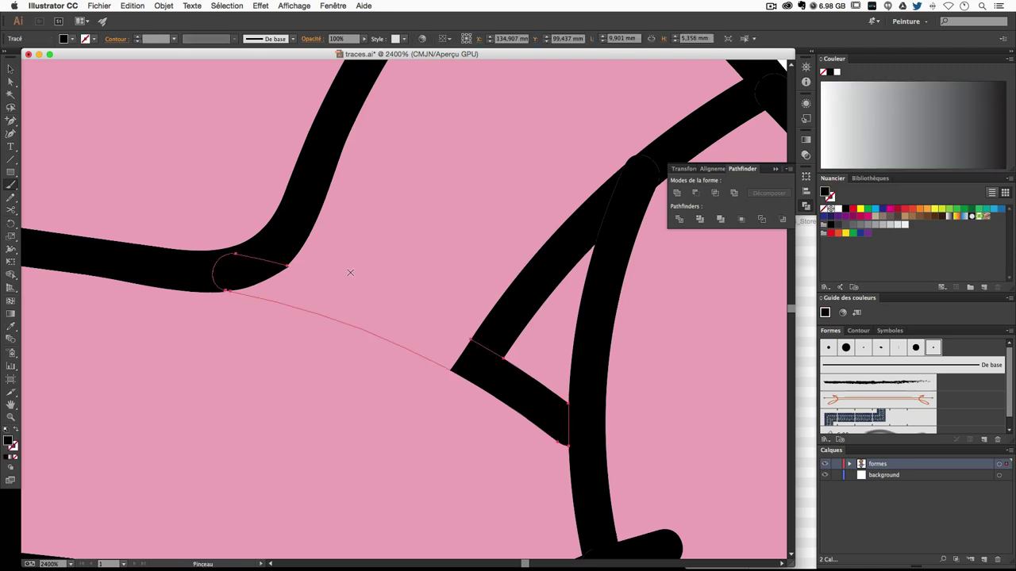
left_click(235, 345, "super")
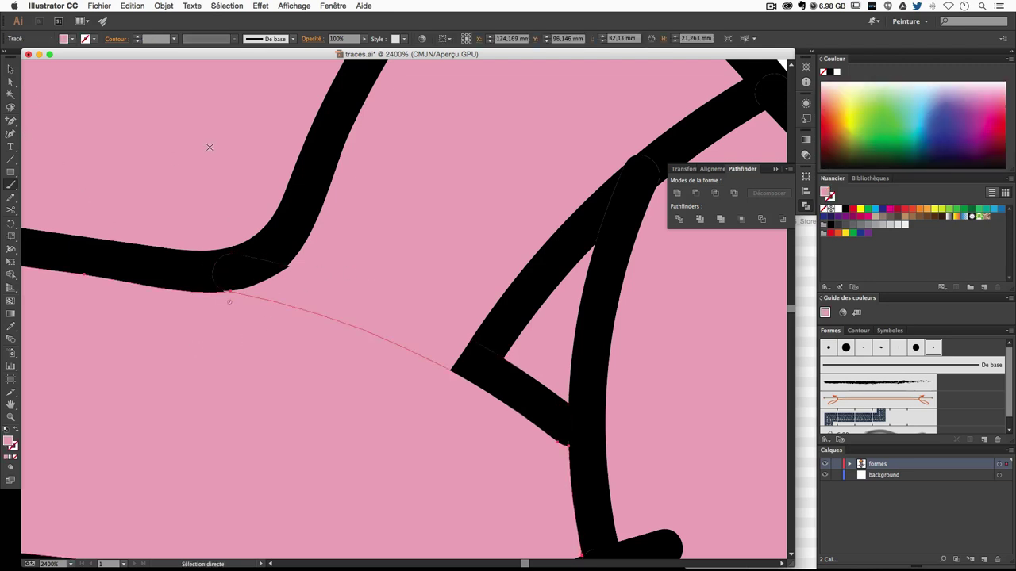
Zoom in, select the shoulder pieces and unite them into one shape.
scroll(208, 147, "down", 2)
scroll(208, 146, "down", 2)
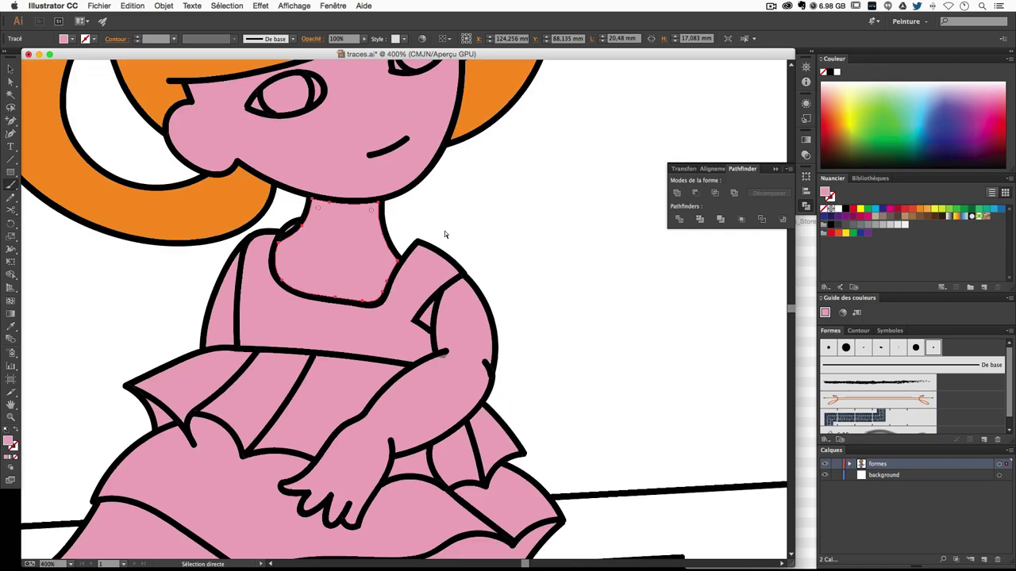
scroll(479, 325, "up", 3)
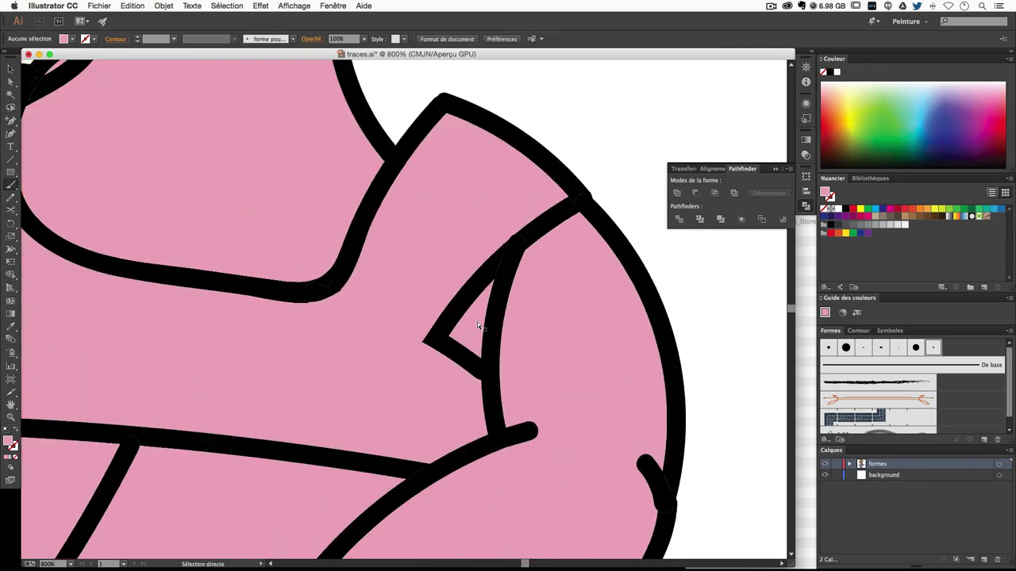
scroll(478, 325, "down", 3)
scroll(479, 325, "down", 2)
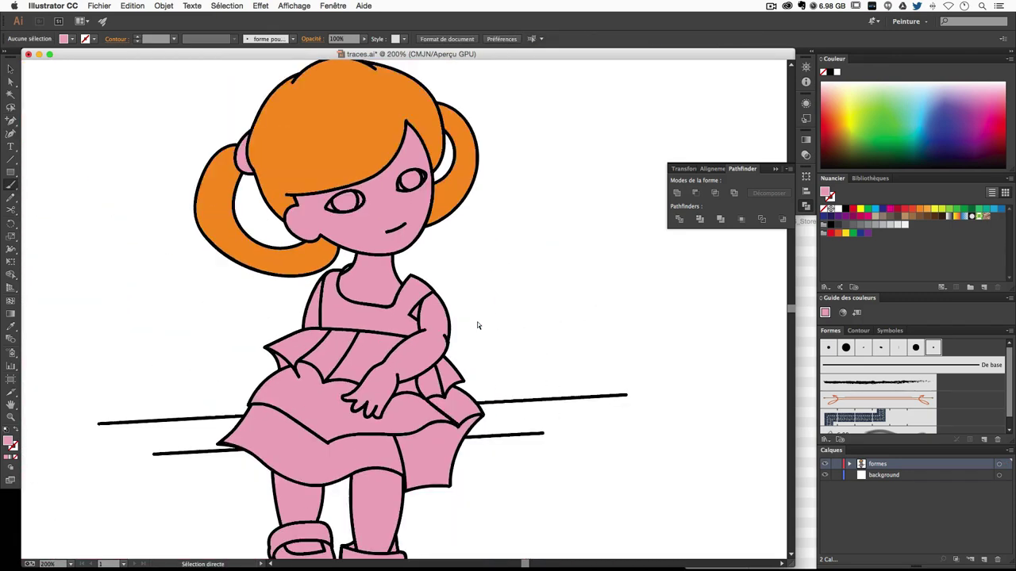
scroll(478, 325, "down", 1)
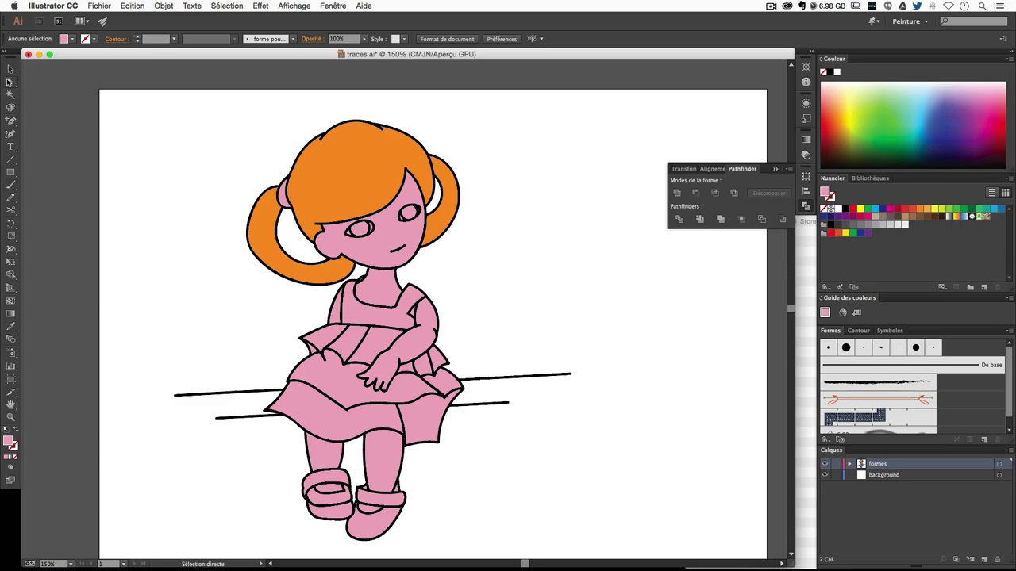
key("ctrl+plus")
scroll(453, 341, "up", 2)
scroll(453, 340, "up", 1)
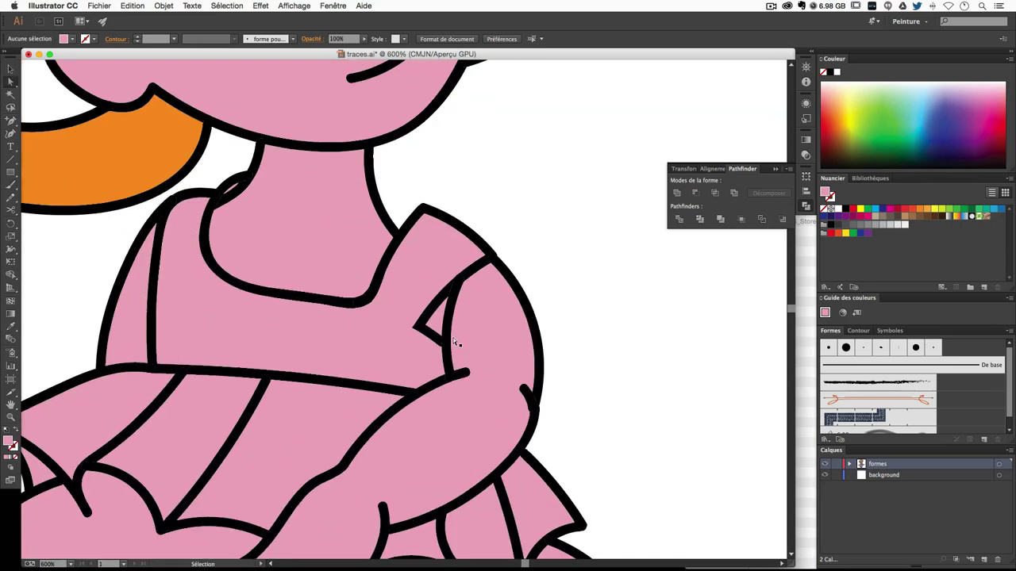
key("a")
left_click(436, 277)
left_click_drag(358, 342, 411, 284)
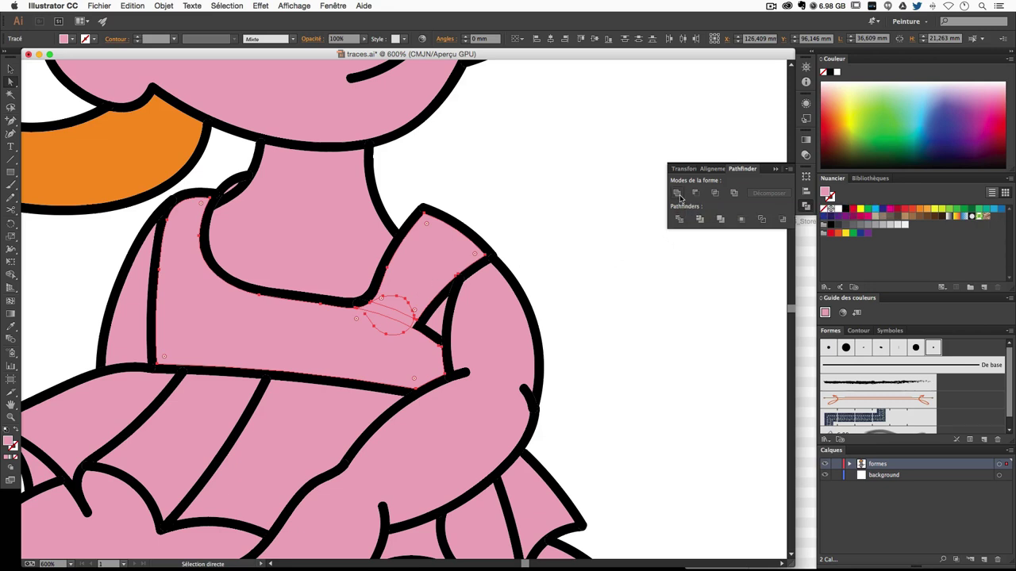
left_click(680, 197)
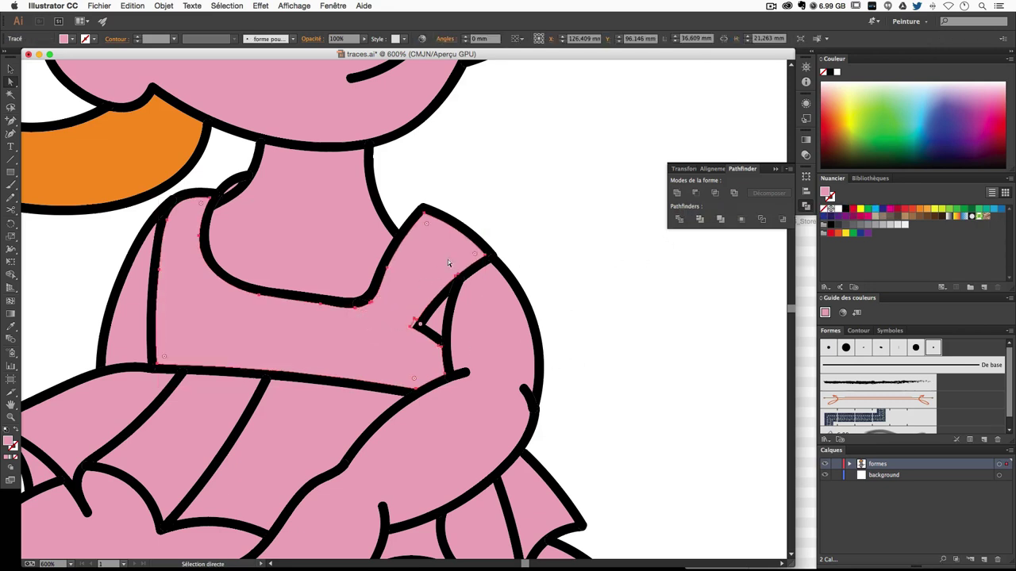
Make the small armpit triangle black by sampling the outline colour.
left_click(580, 349)
left_click(436, 319)
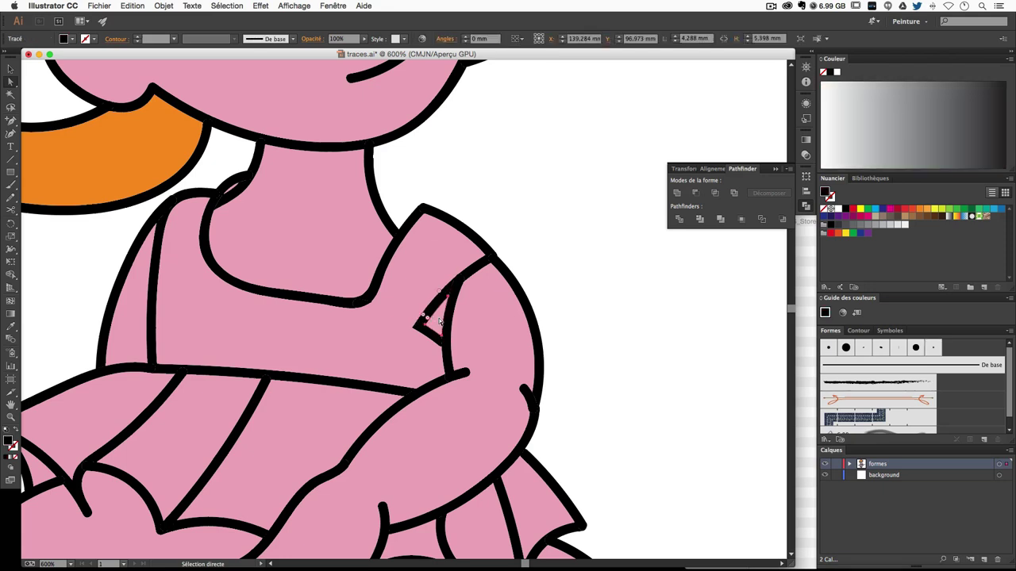
left_click(11, 326)
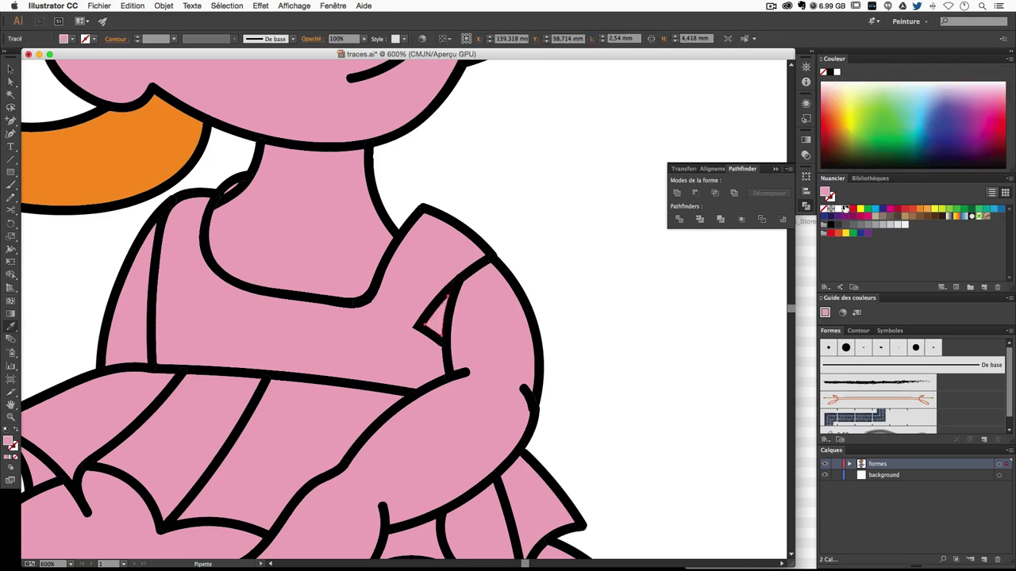
left_click(442, 341)
key("ctrl+shift+a")
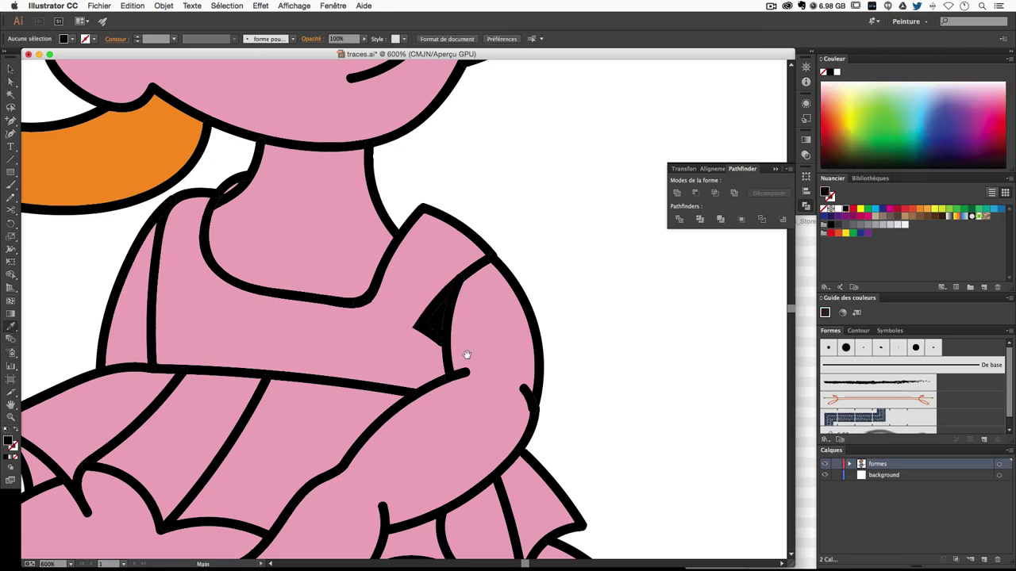
Fill the bodice with purple, then a dark navy swatch.
left_click(272, 336, "ctrl")
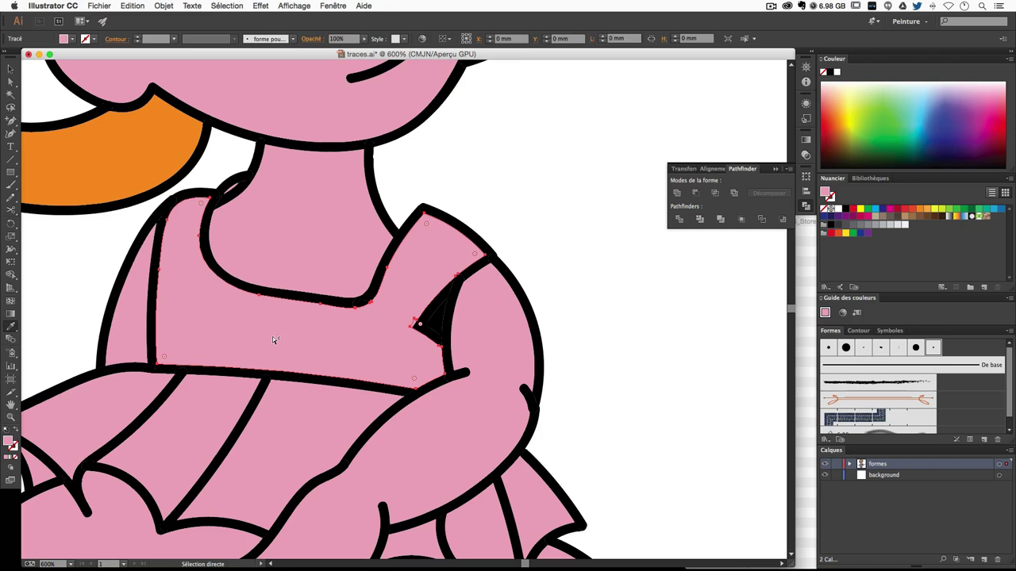
left_click(838, 217)
left_click(833, 220)
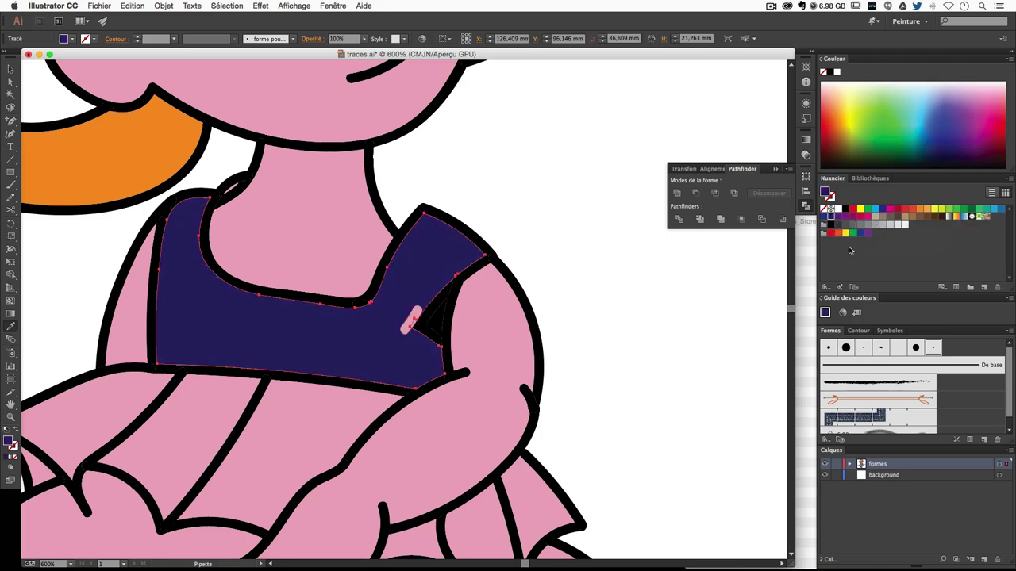
Apply the purple swatch to the bodice and darken it in the Color Picker.
left_click(868, 233)
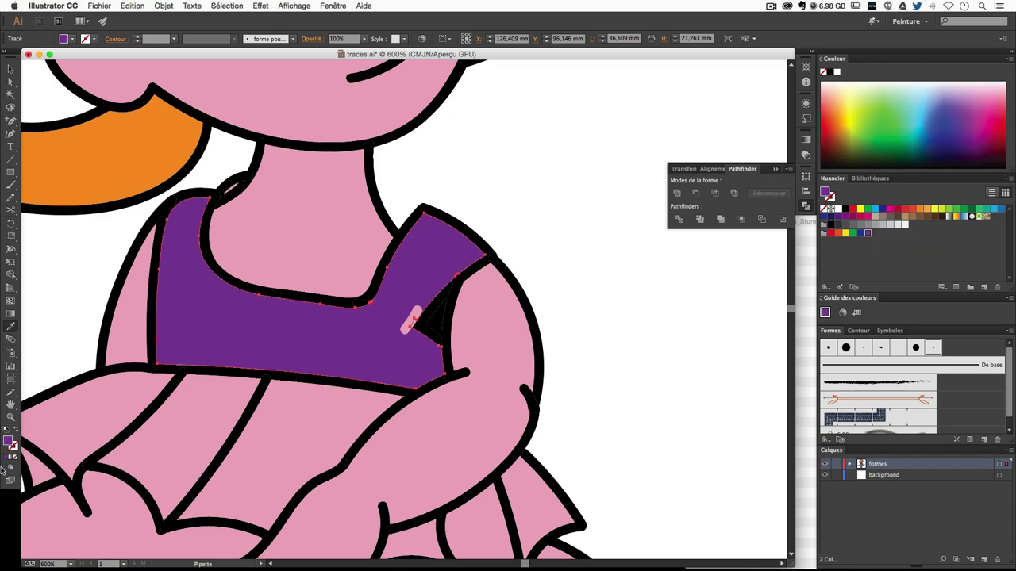
double_click(10, 442)
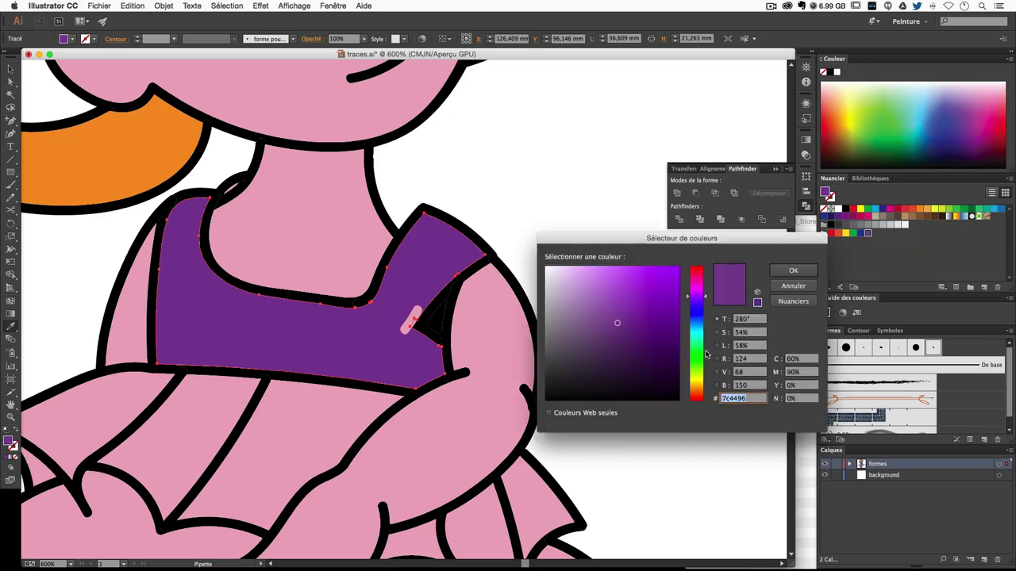
left_click_drag(614, 344, 623, 353)
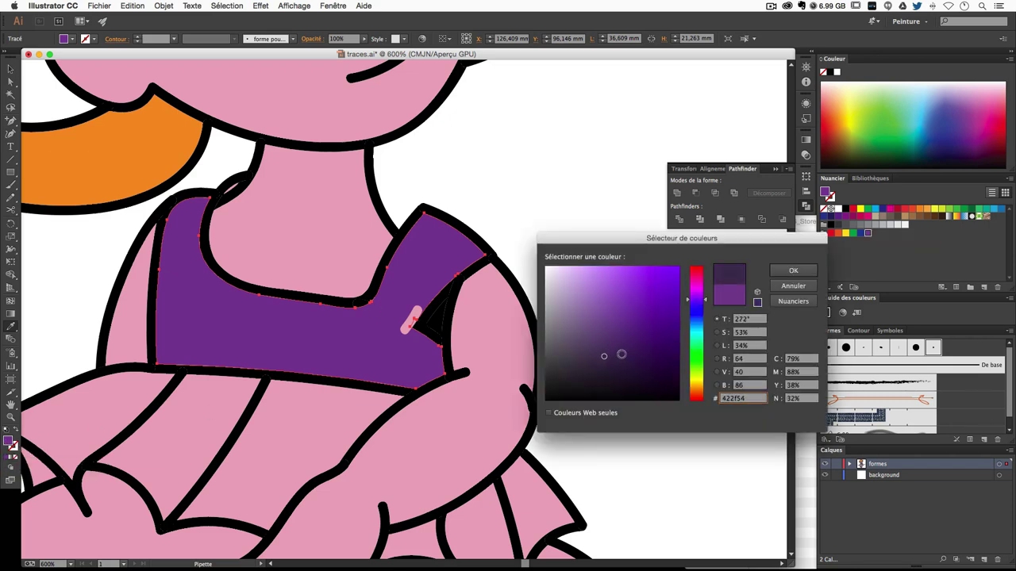
key("Return")
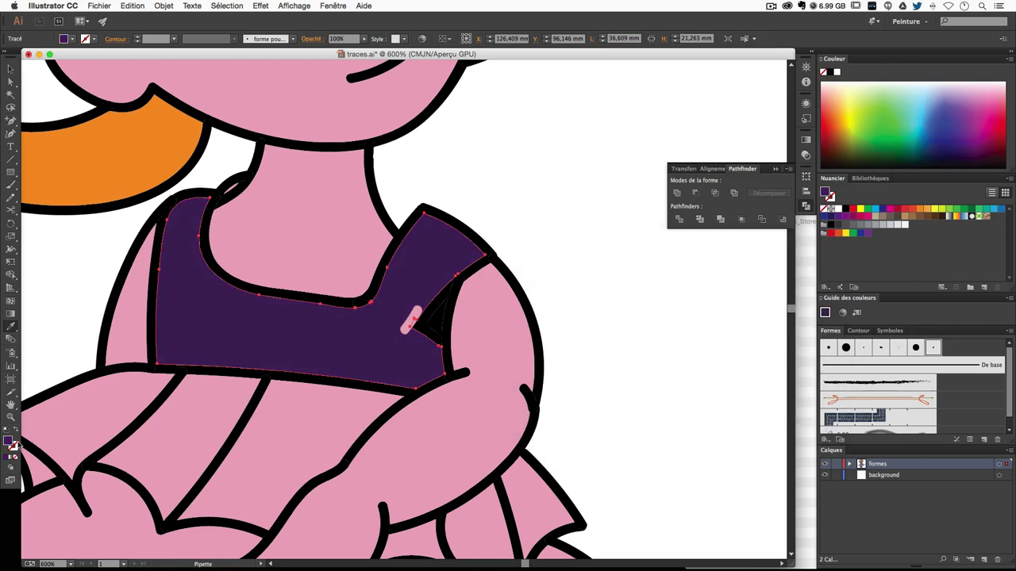
Adjust the fill in the Color Picker from 3d2656 to medium purple 8b3799.
double_click(11, 442)
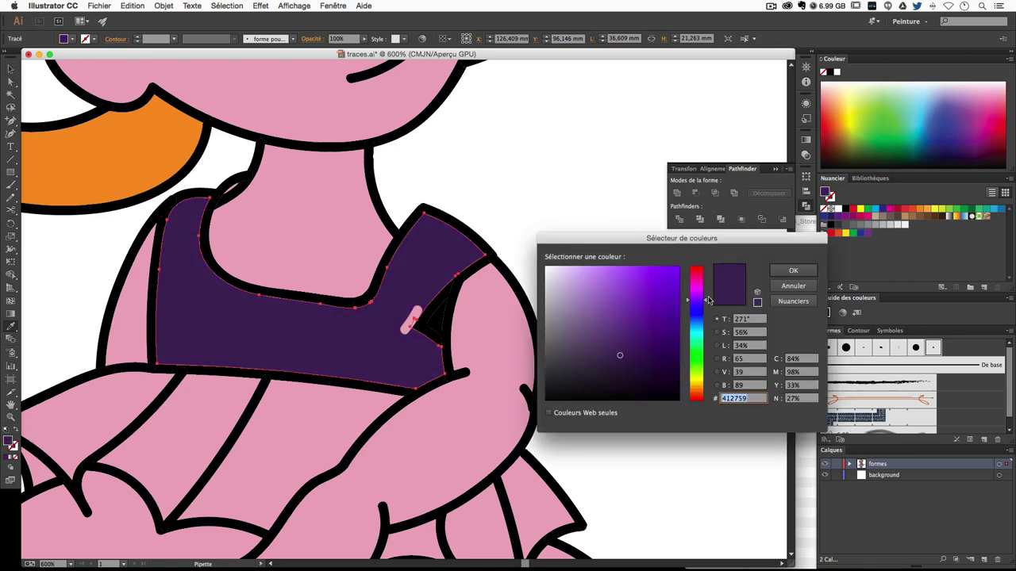
type("3d2656")
left_click_drag(647, 329, 642, 313)
left_click_drag(708, 299, 705, 292)
left_click_drag(642, 314, 649, 304)
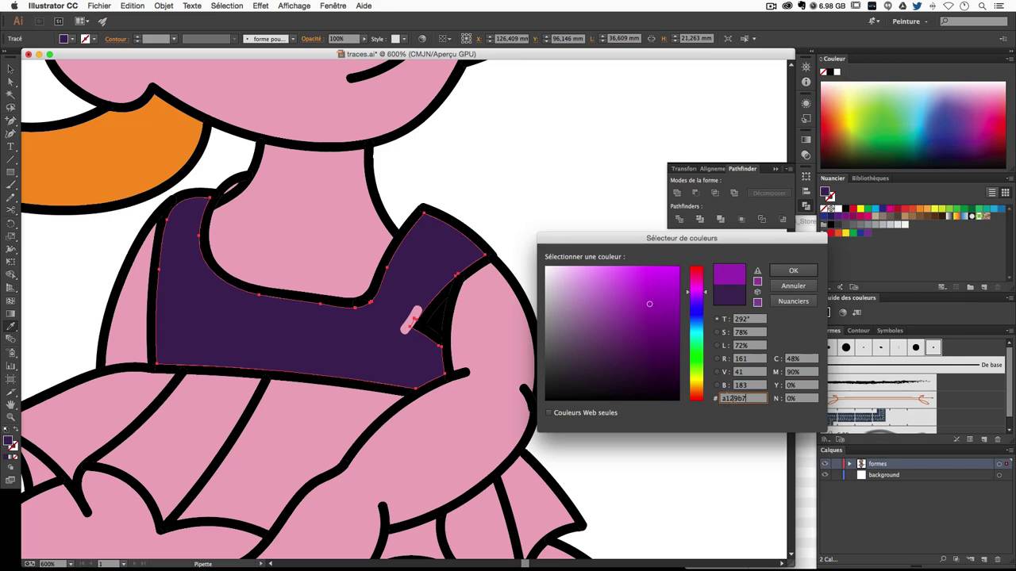
left_click_drag(639, 304, 631, 319)
left_click(793, 270)
left_click(600, 269)
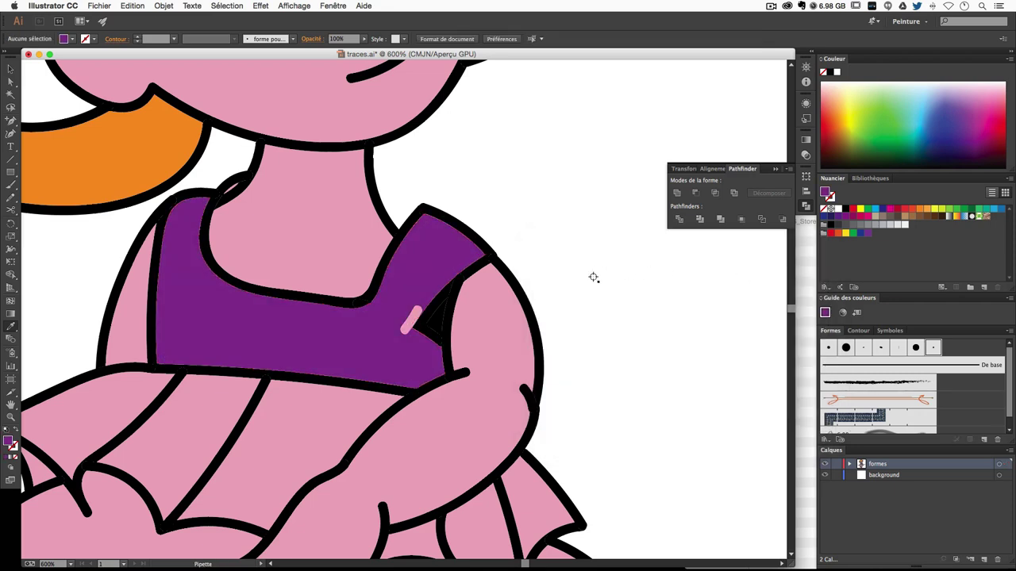
Try recolouring the pink stroke and uniting it with the bodice, undoing both attempts.
left_click(420, 320)
key("i")
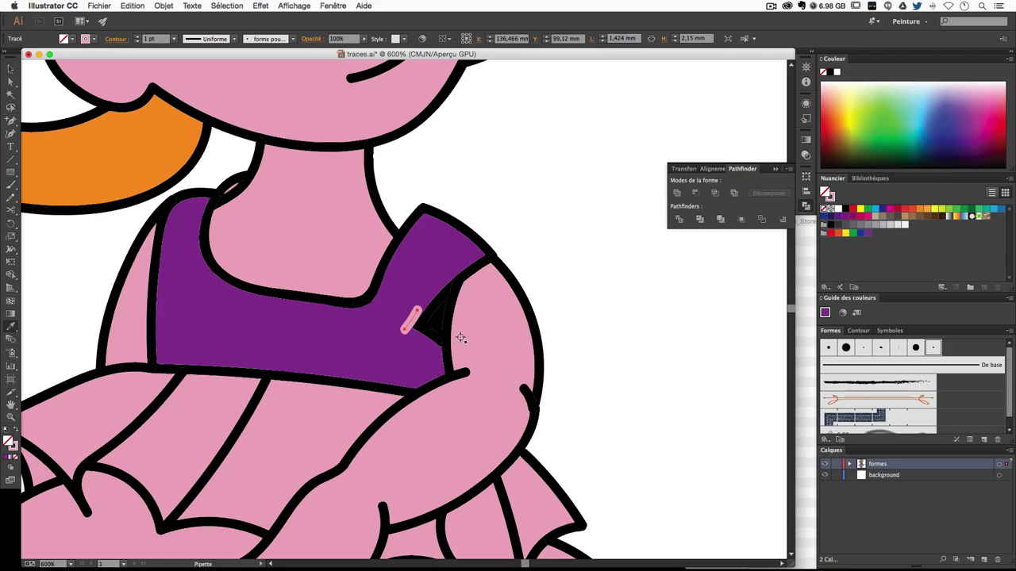
left_click(460, 338)
key("ctrl+z")
left_click(10, 69)
left_click(392, 326, "shift")
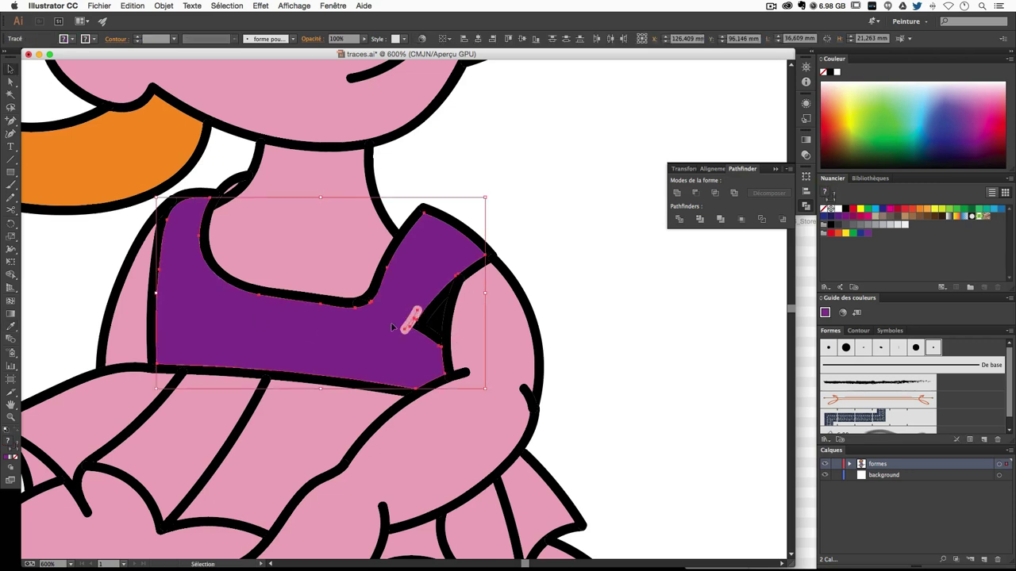
left_click(677, 193)
key("ctrl+z")
left_click(448, 317)
Sample the bodice purple onto the pink stroke, then undo it and zoom in.
left_click(418, 318)
key("i")
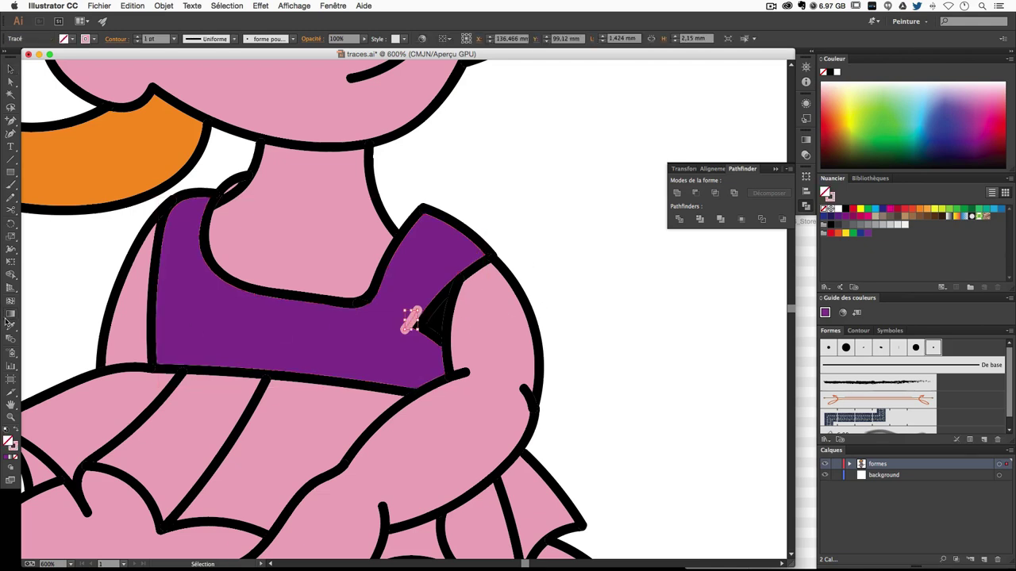
left_click(184, 331)
key("ctrl+shift+a")
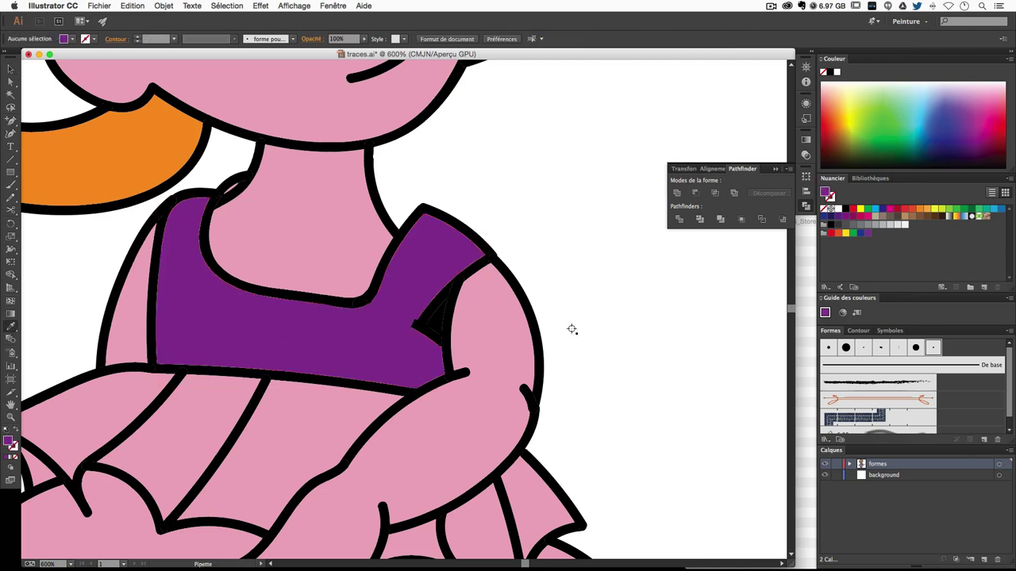
key("ctrl+z")
key("ctrl+plus")
key("ctrl+plus")
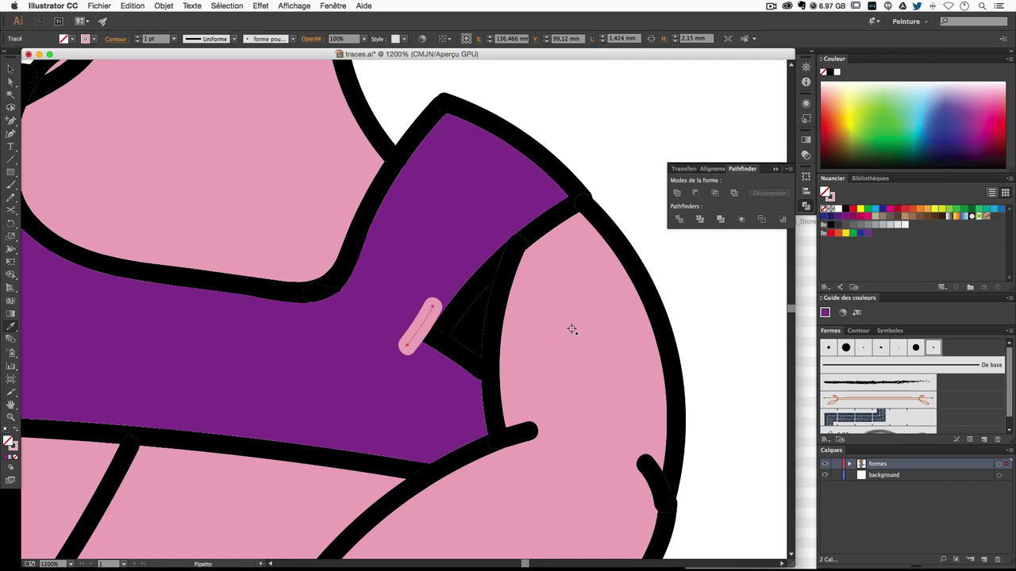
Expand the stroke's appearance into a filled shape and fill it with the bodice purple.
left_click(164, 6)
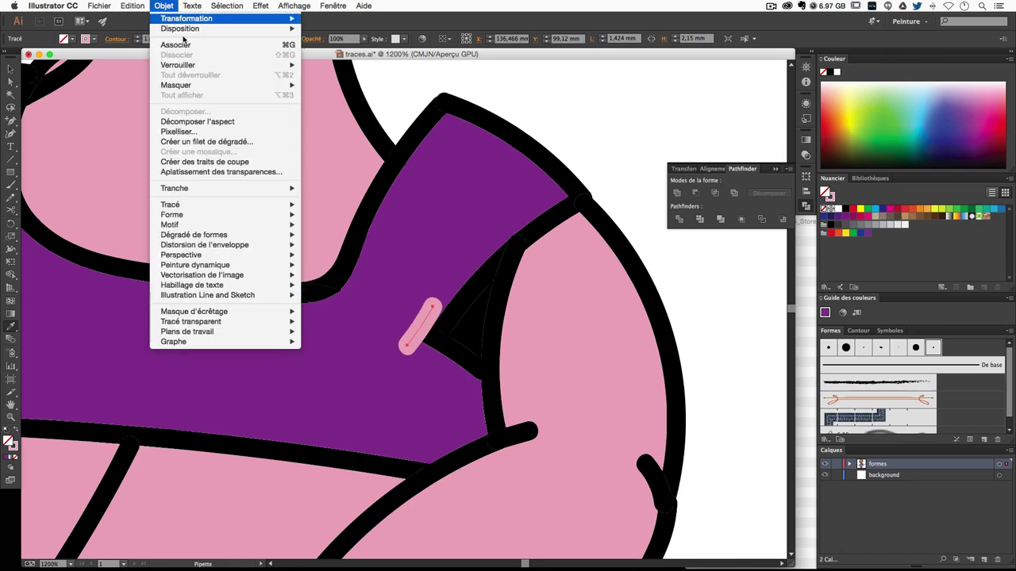
left_click(200, 122)
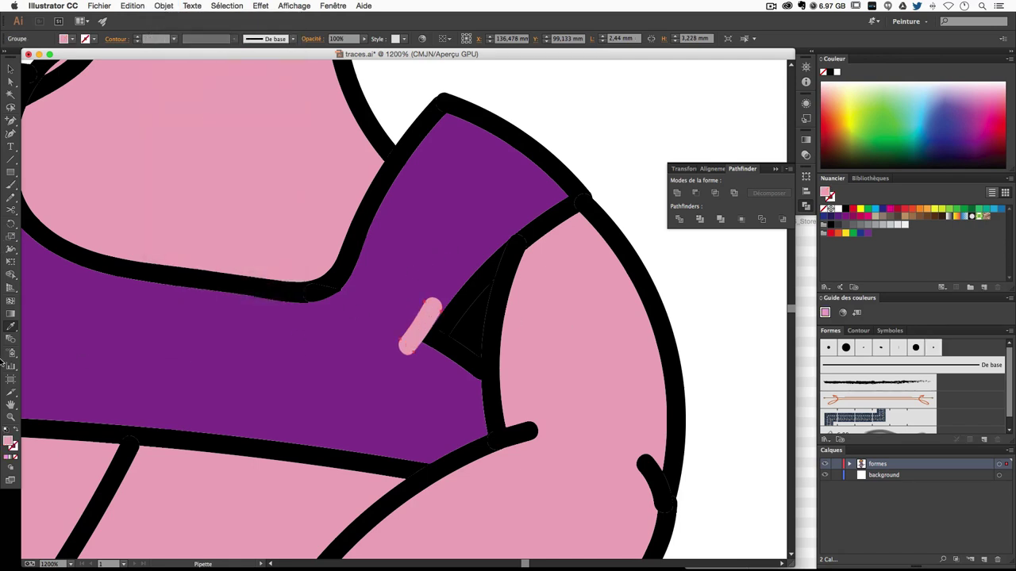
left_click(69, 342, "alt")
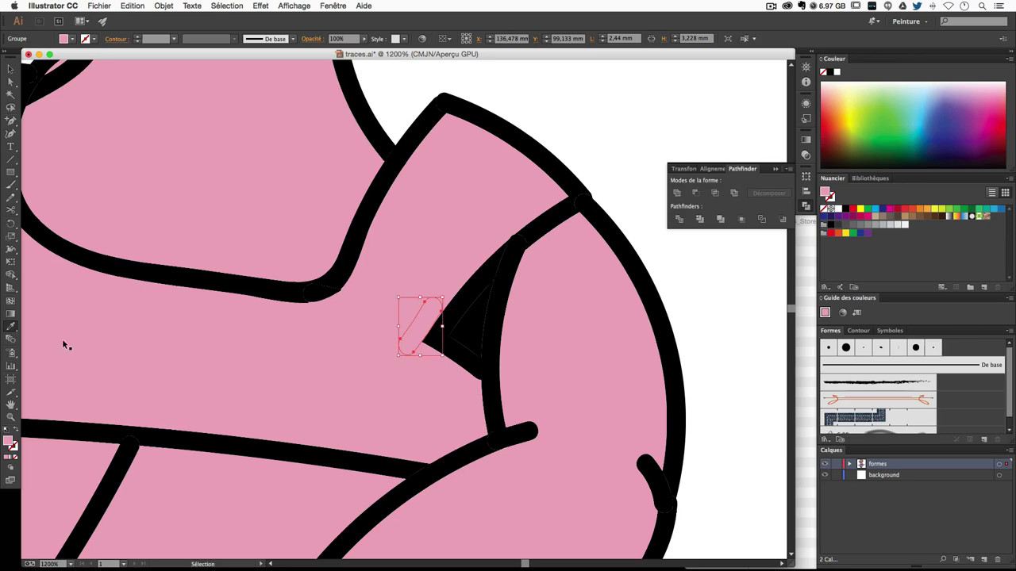
key("ctrl+z")
left_click(400, 321)
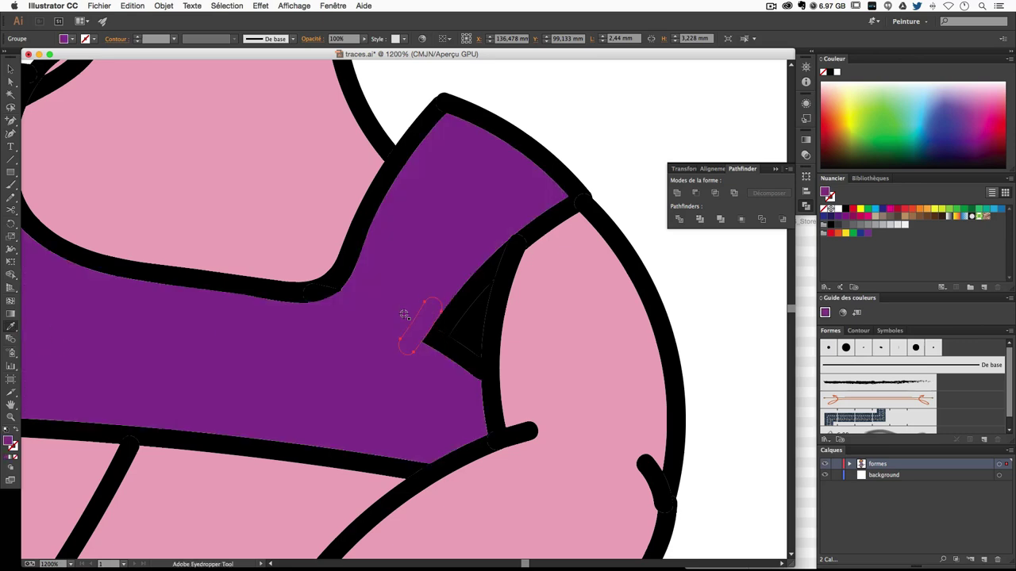
key("v")
left_click(608, 162)
key("ctrl+minus")
key("ctrl+minus")
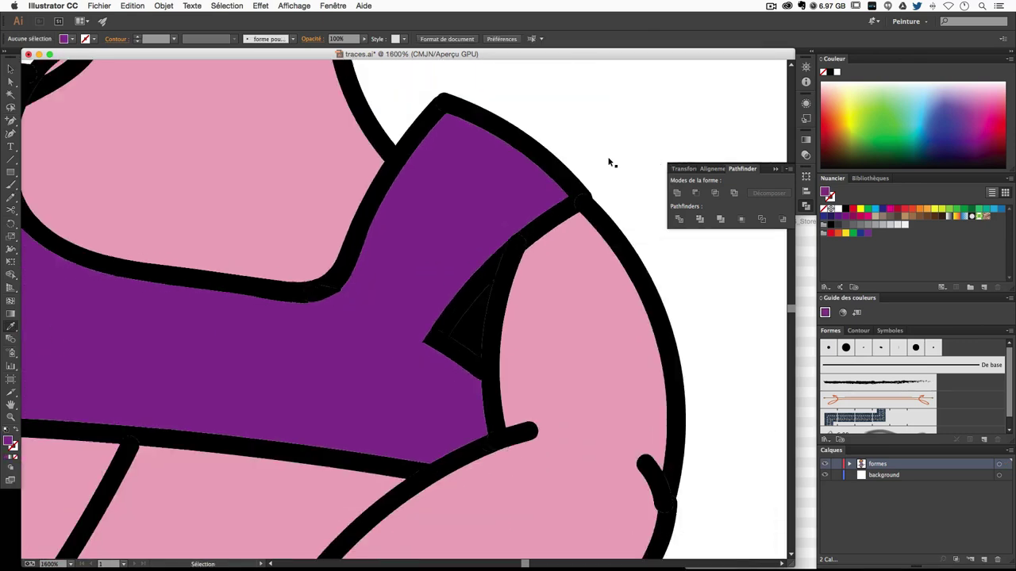
key("ctrl+minus")
key("ctrl+minus")
key("ctrl+minus")
Fill the bodice with a blue swatch.
key("y")
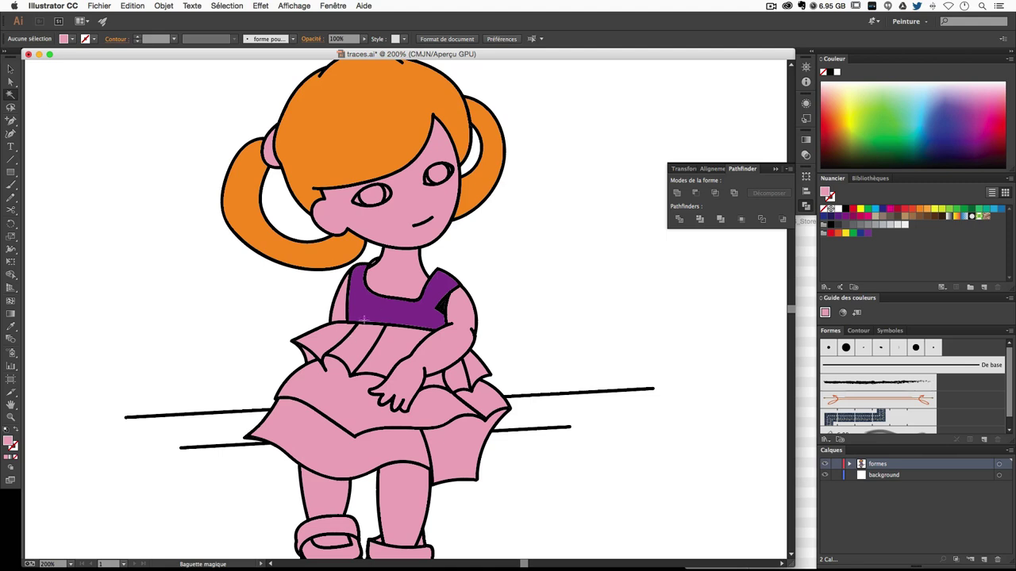
left_click(409, 307)
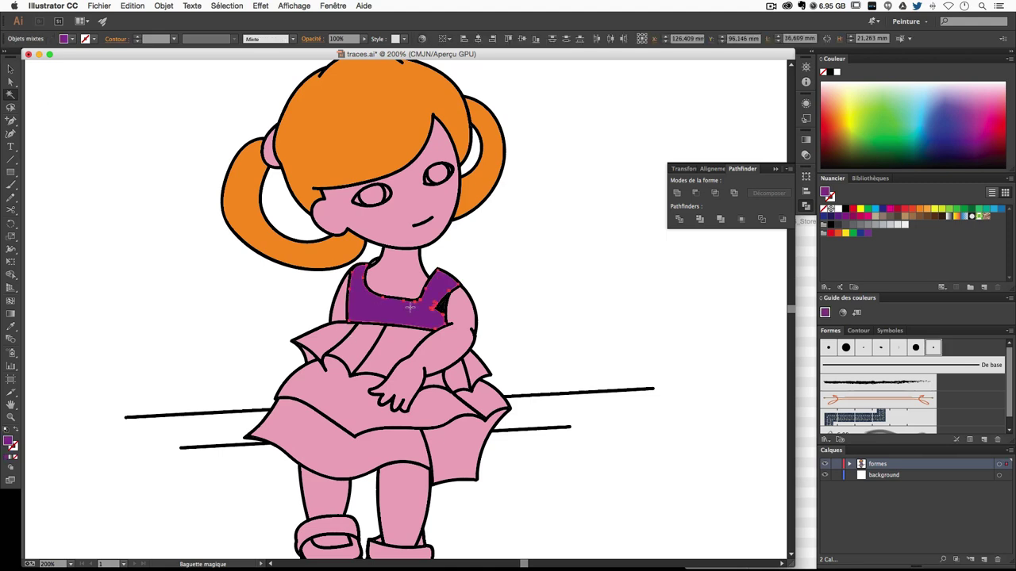
left_click(997, 210)
left_click(583, 300)
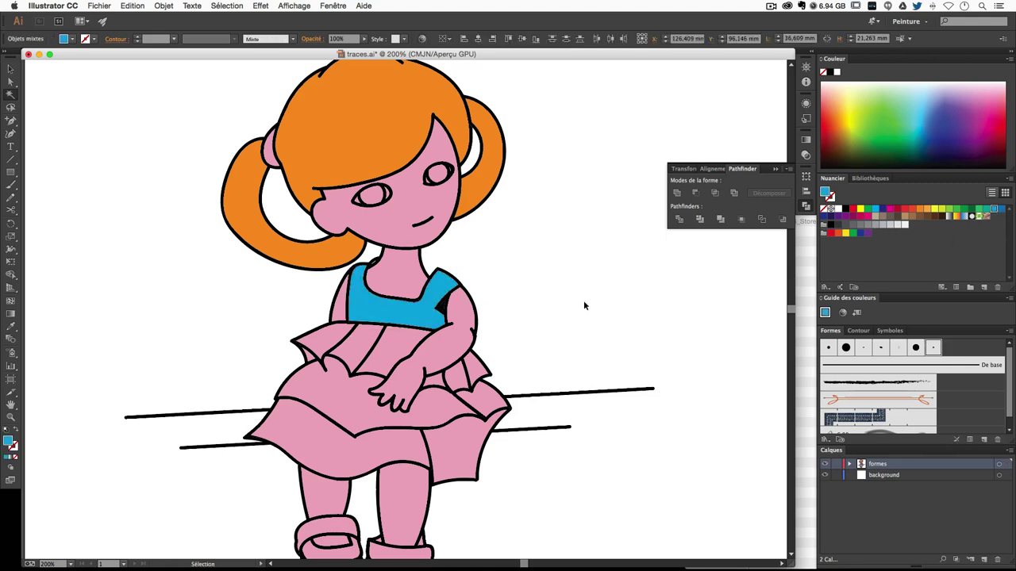
Select the pink skirt frills and eyedrop the bodice blue onto them.
key("ctrl+plus")
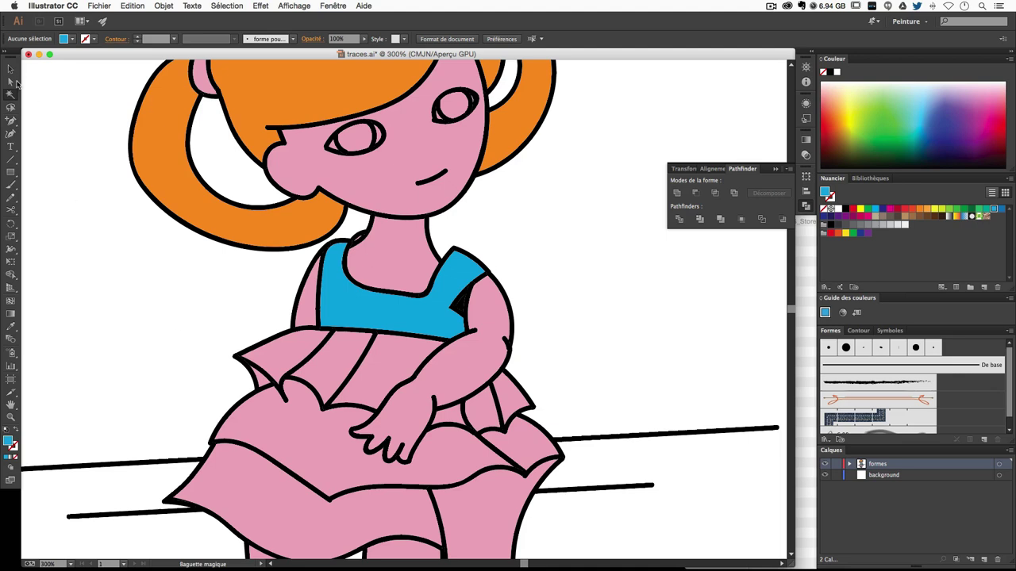
left_click(12, 82)
left_click(300, 355)
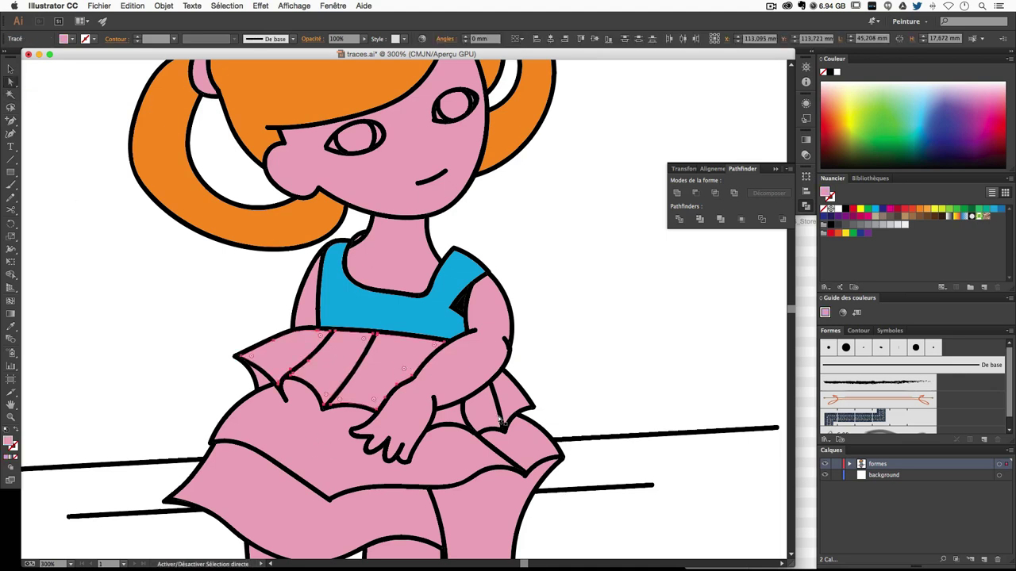
left_click(457, 440, "shift")
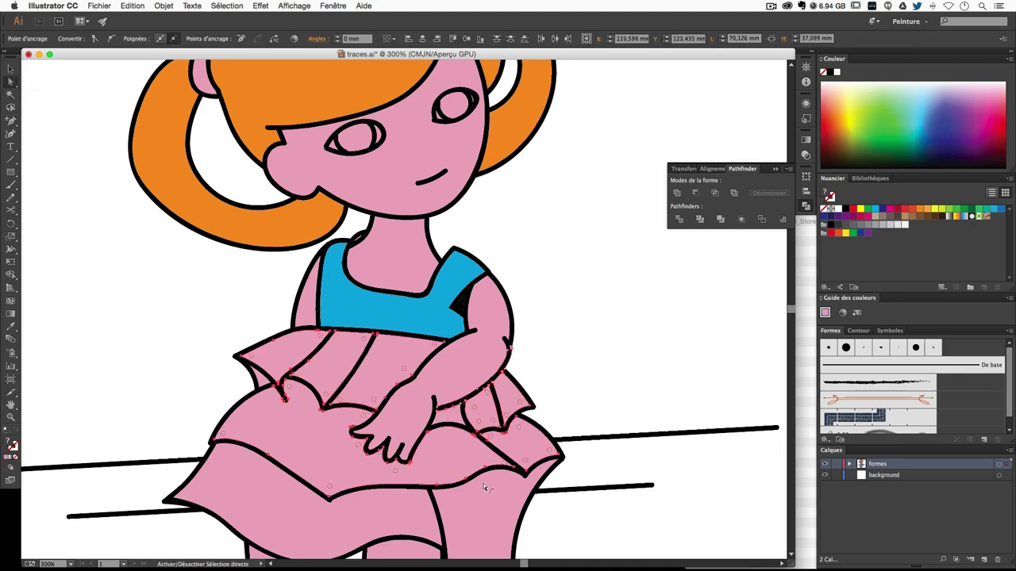
left_click(458, 423, "shift")
left_click(458, 413)
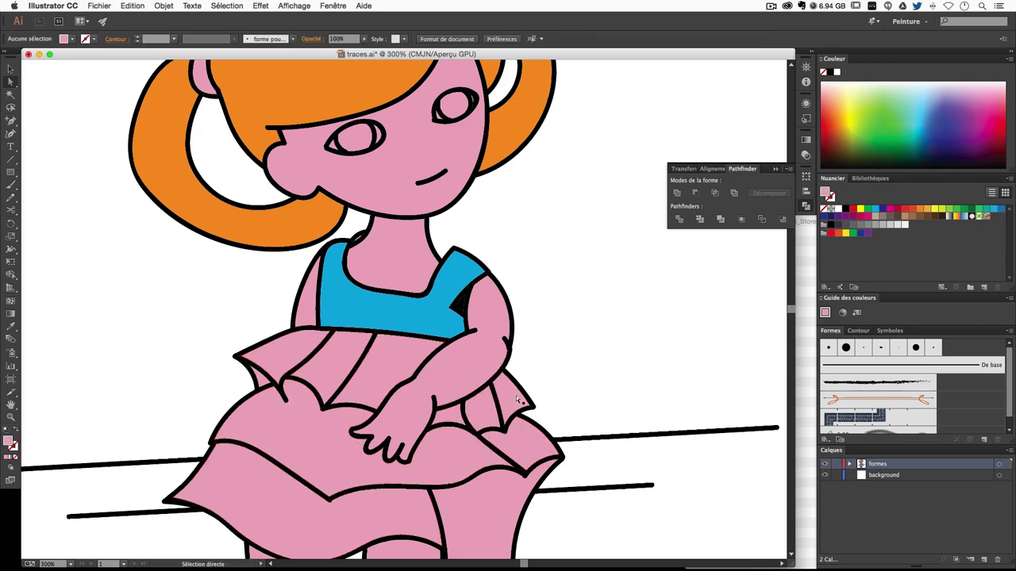
left_click(455, 413, "shift")
left_click(264, 388, "shift")
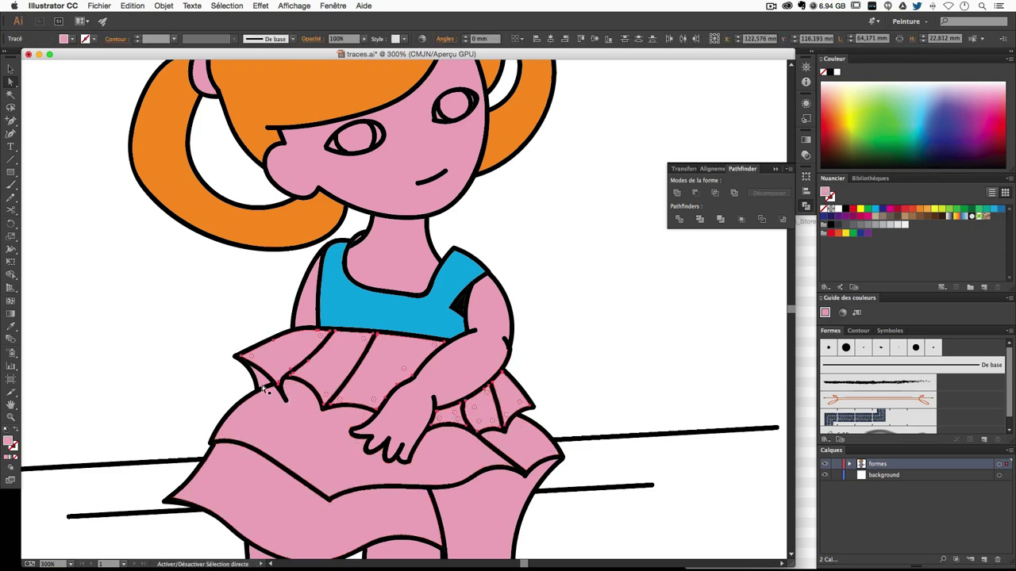
left_click(12, 327)
left_click(367, 307)
key("super+shift+a")
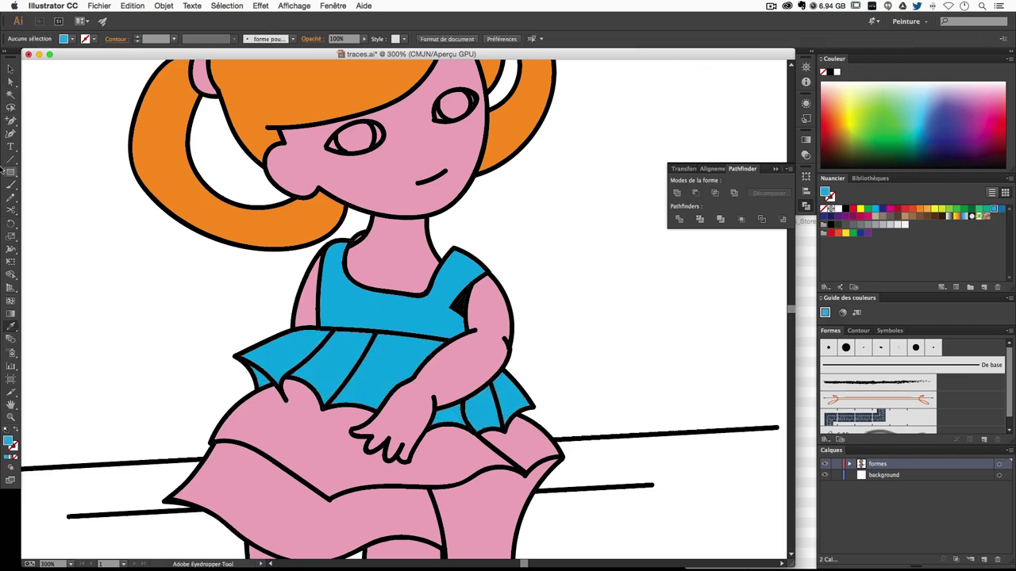
Select the lower skirt pieces and fill them with the bodice blue.
left_click(11, 81)
scroll(335, 357, "down", 3)
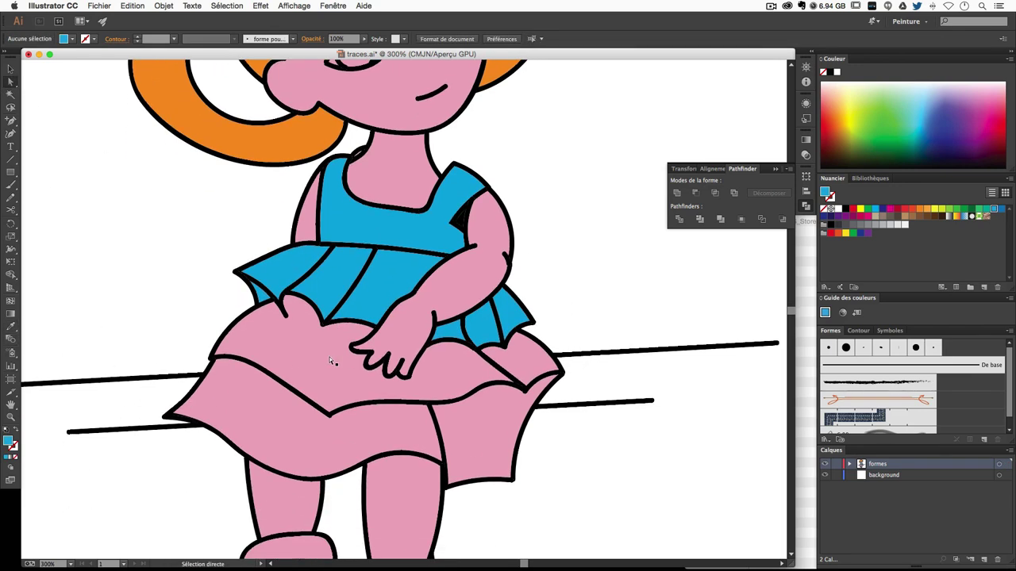
left_click(303, 388)
left_click(399, 420, "shift")
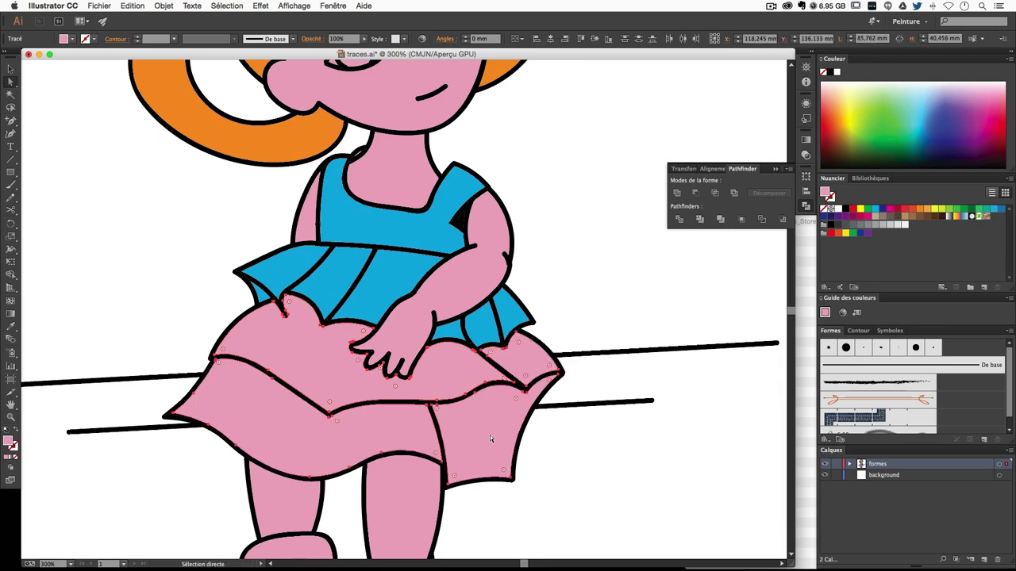
left_click(11, 325)
left_click(296, 269)
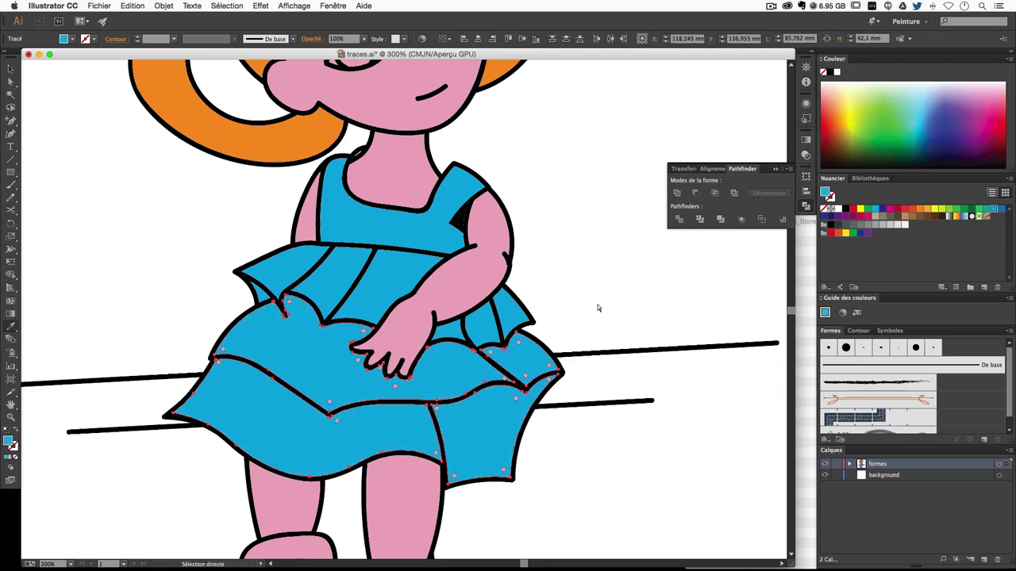
left_click_drag(503, 207, 494, 336)
Fill the doll's pink face with a pale cream colour from the Color Picker.
key("a")
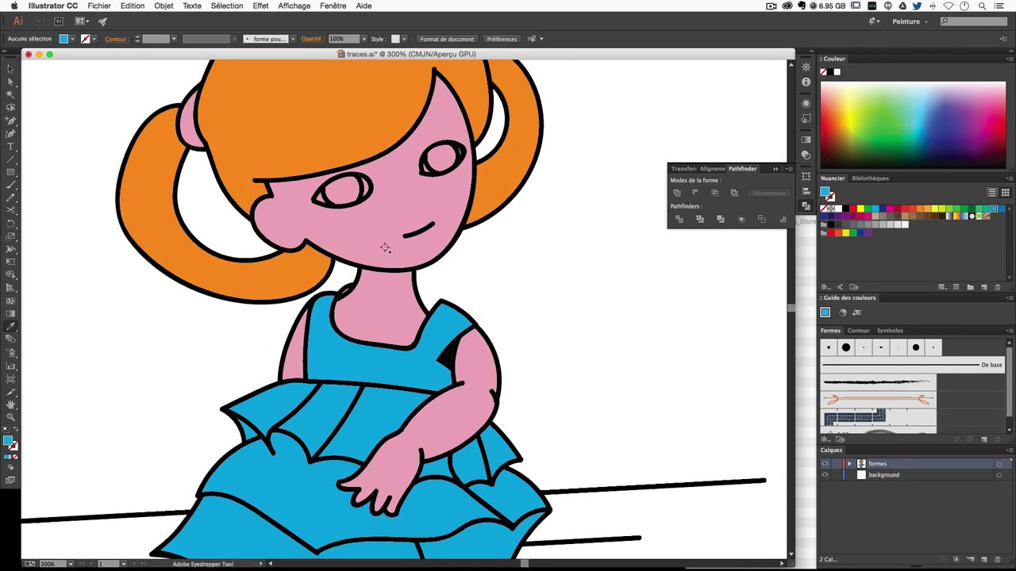
left_click(361, 229)
key("i")
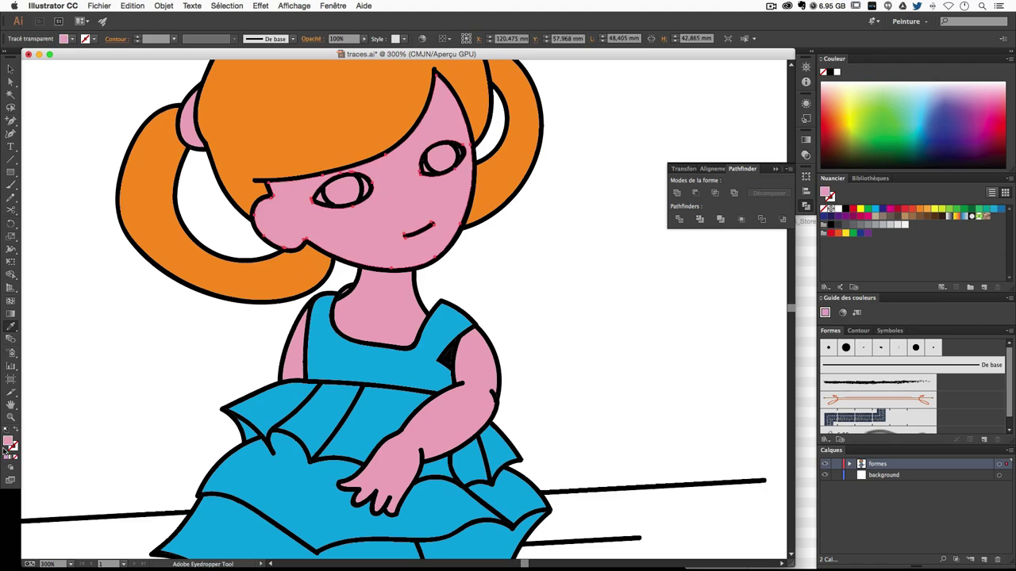
double_click(8, 442)
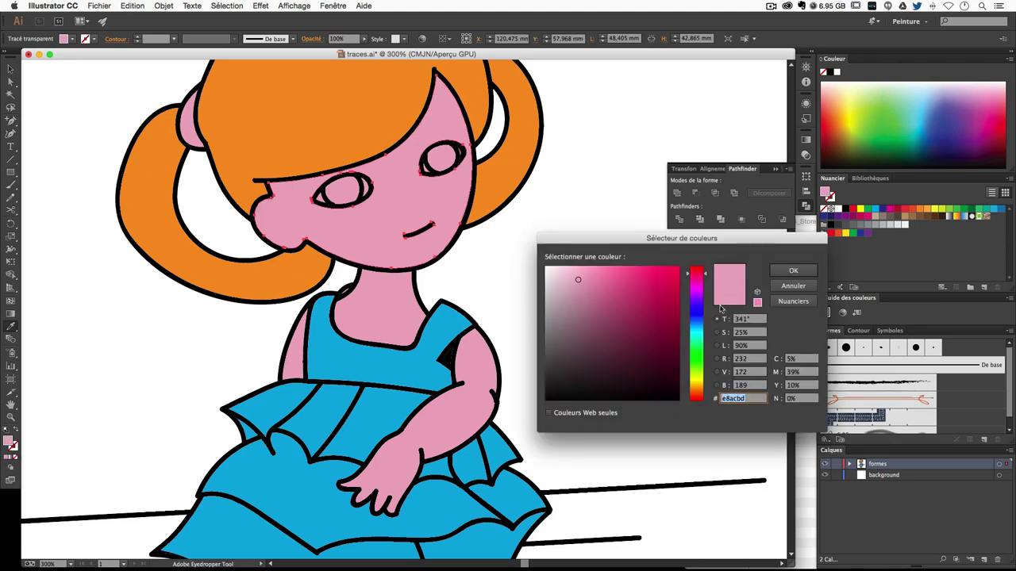
left_click_drag(696, 387, 692, 385)
left_click(587, 269)
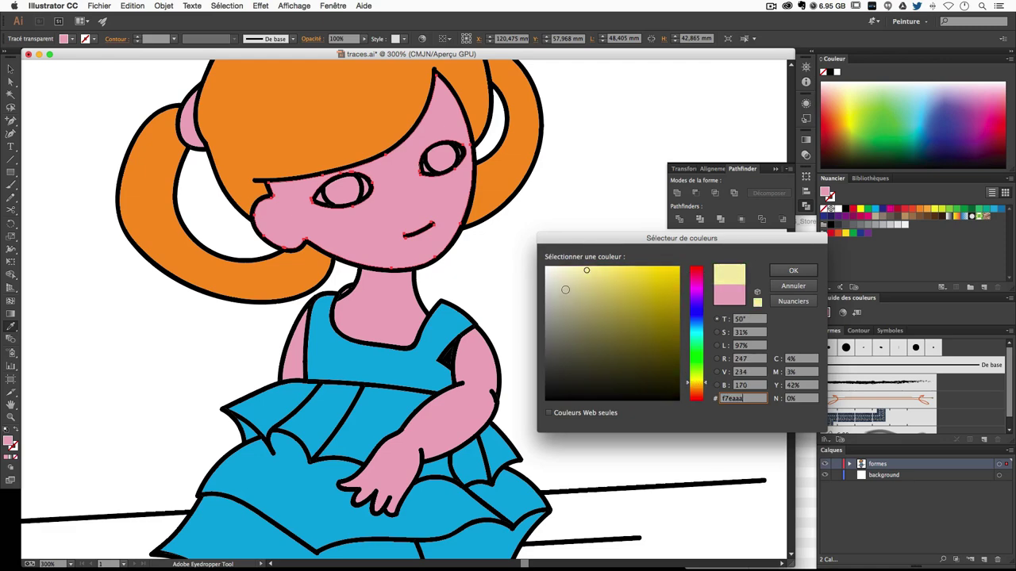
left_click(701, 386)
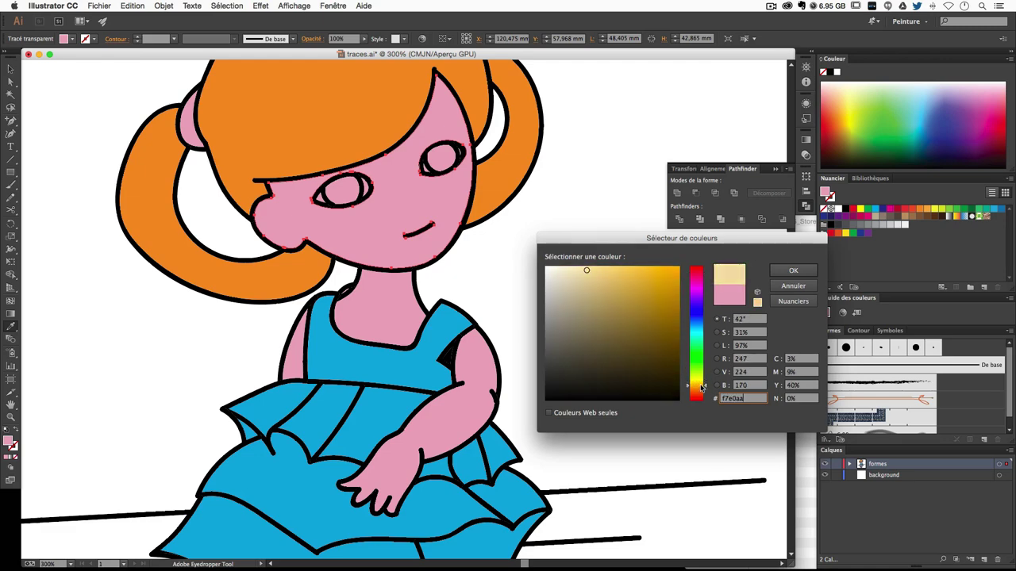
left_click(559, 284)
left_click(561, 274)
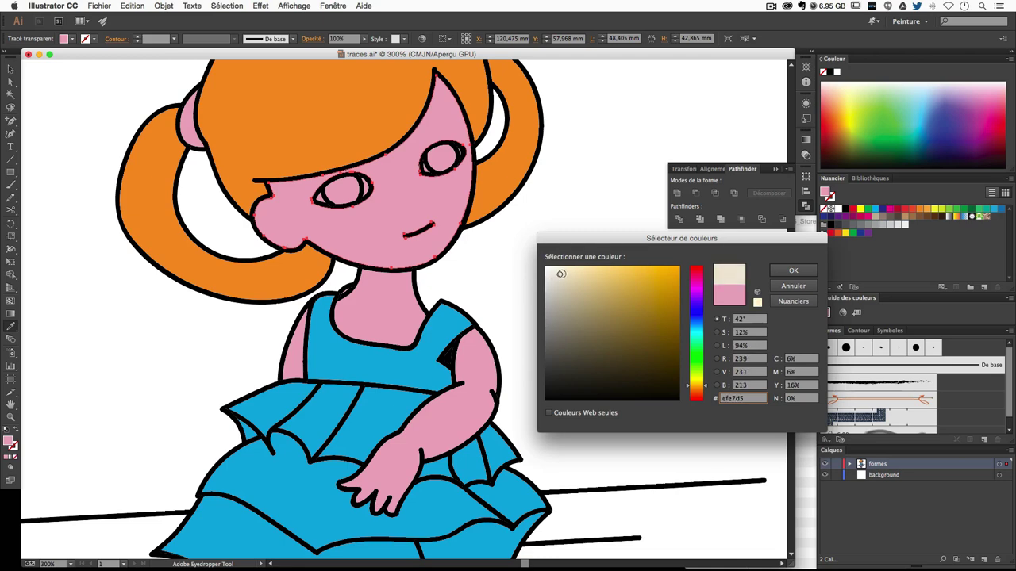
key("Return")
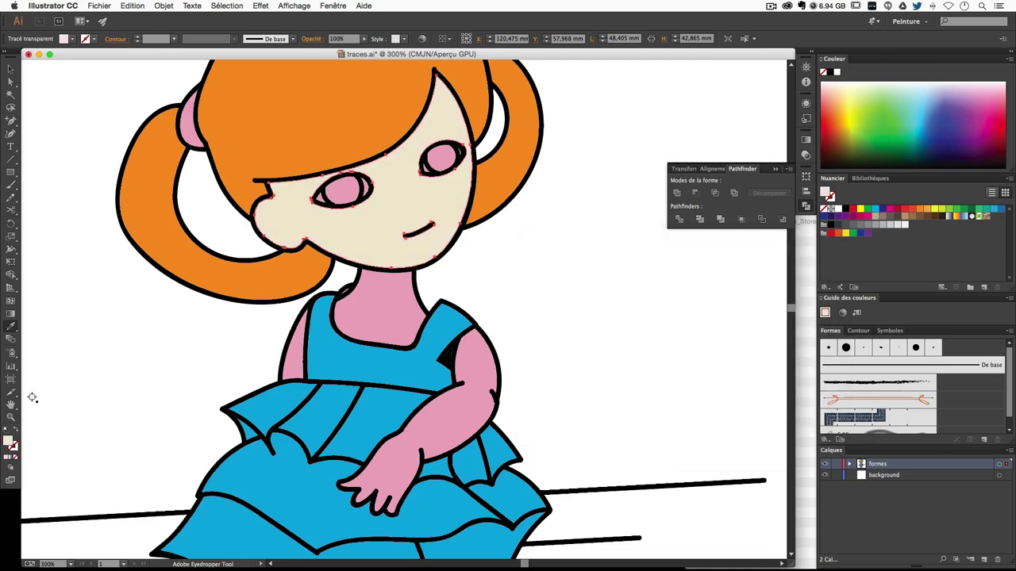
Adjust the face fill to the peach skin tone f2d6c0.
double_click(10, 441)
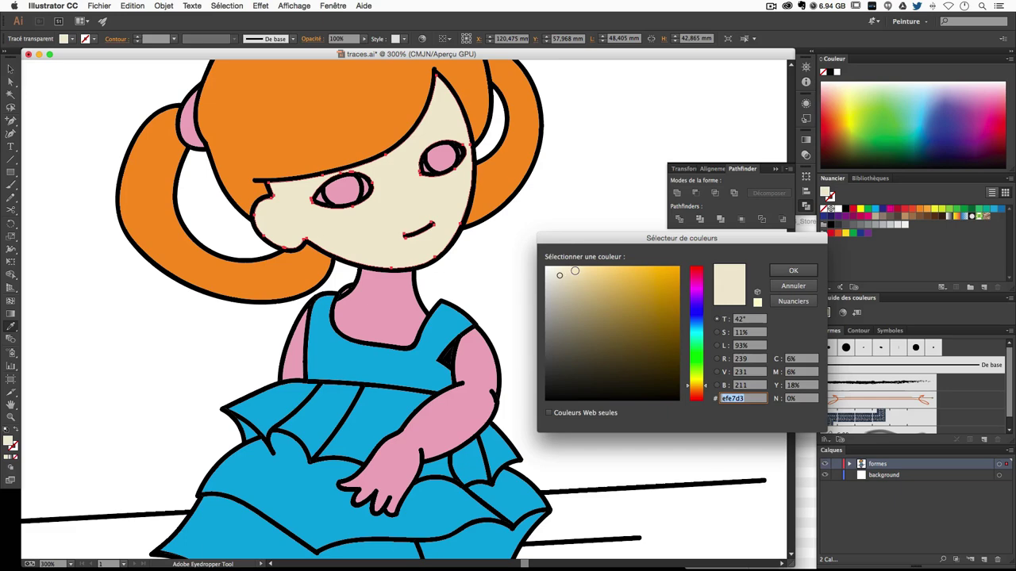
left_click(793, 271)
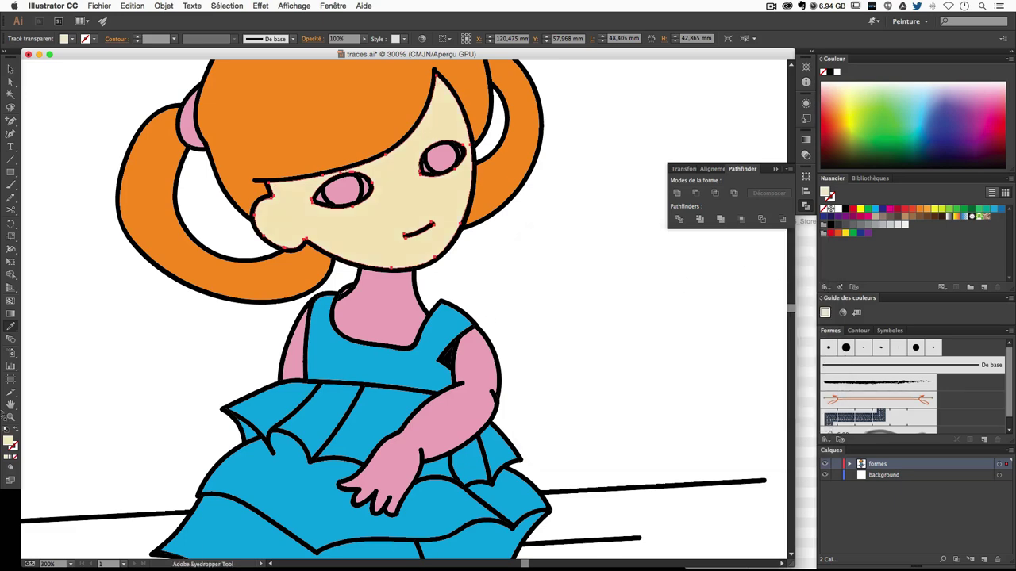
double_click(9, 445)
left_click(705, 393)
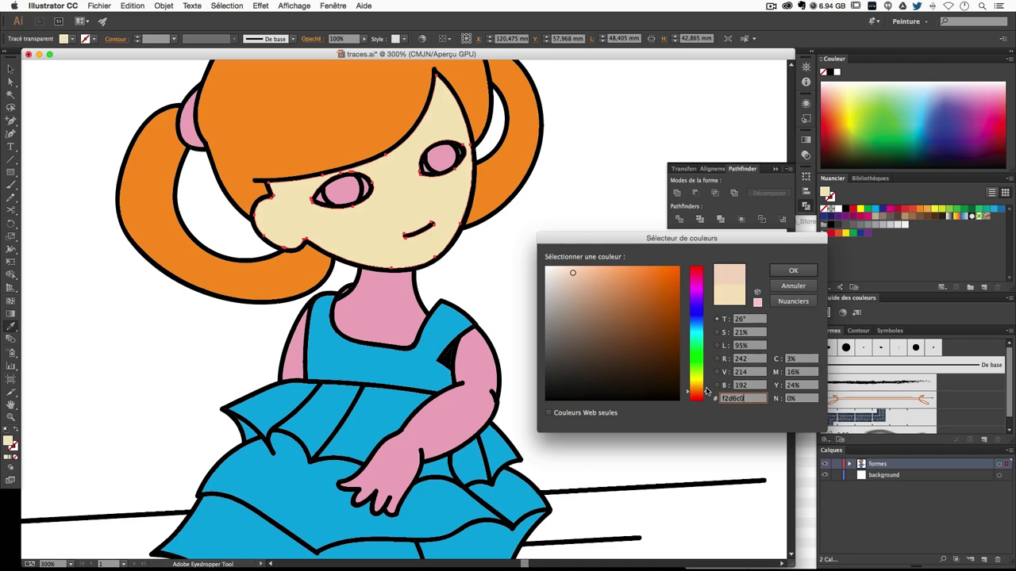
key("Return")
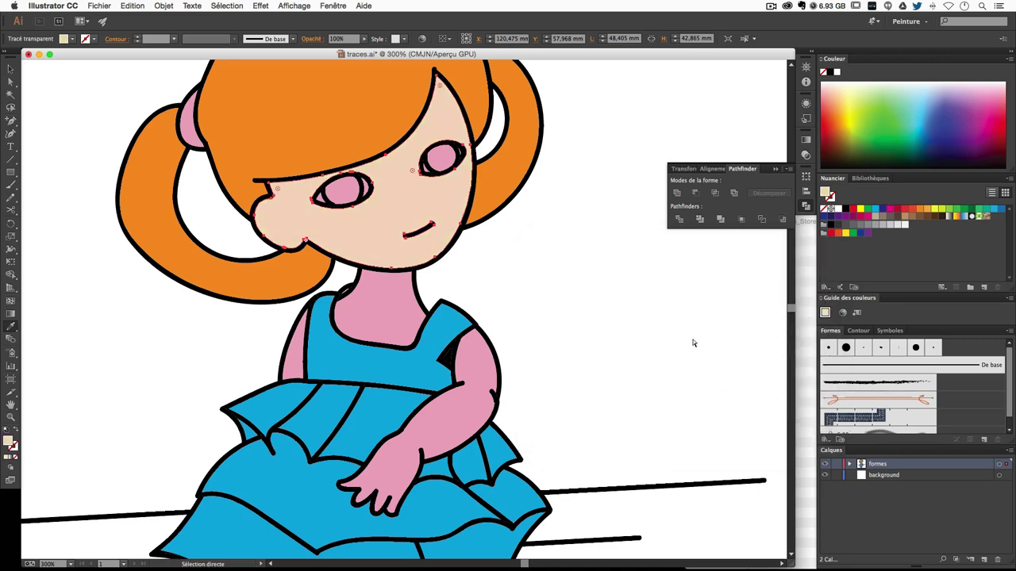
double_click(10, 445)
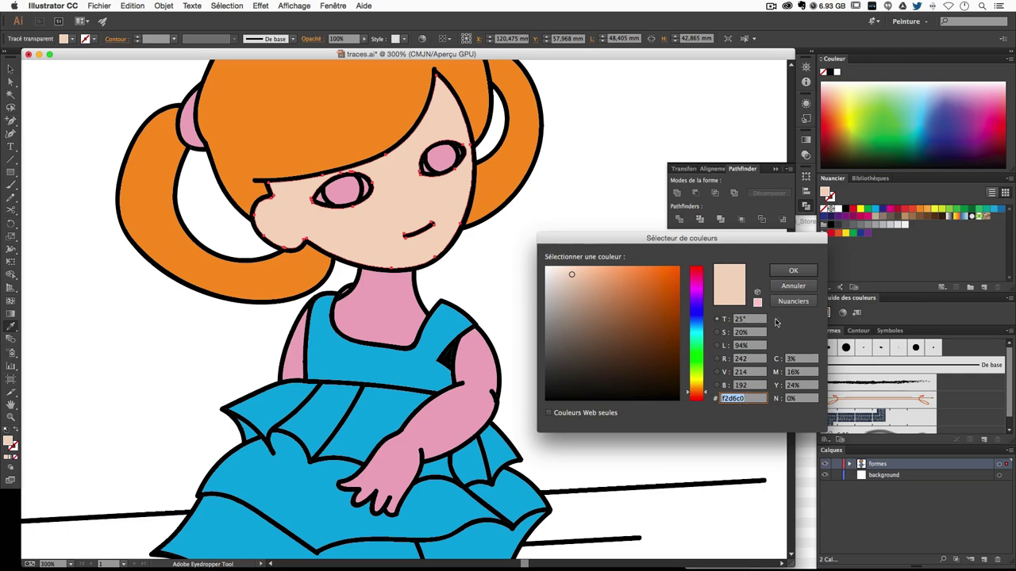
left_click(793, 271)
Eyedropper the face's peach onto the pink neck-and-arms shape.
left_click(605, 295)
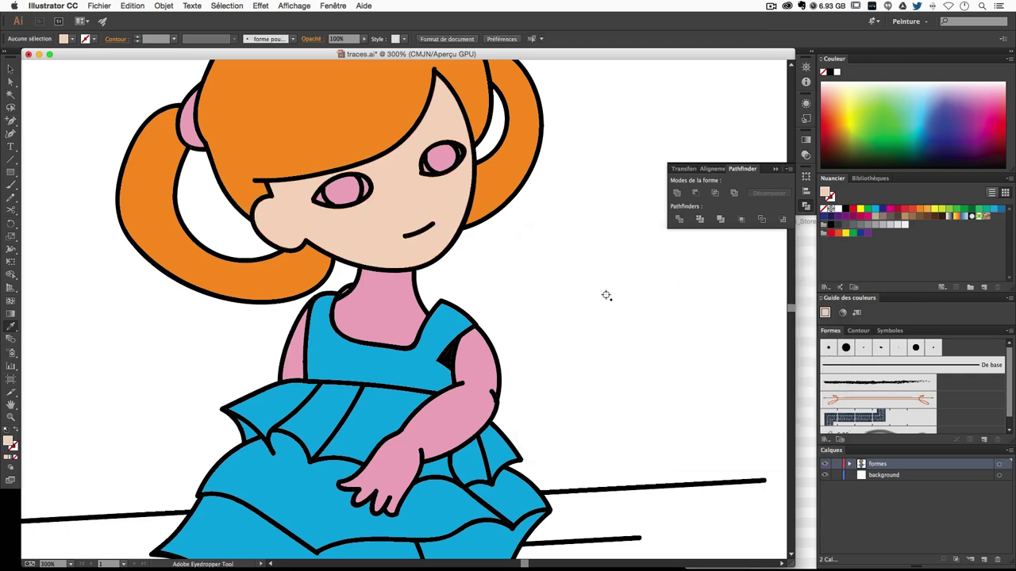
key("ctrl+plus")
key("a")
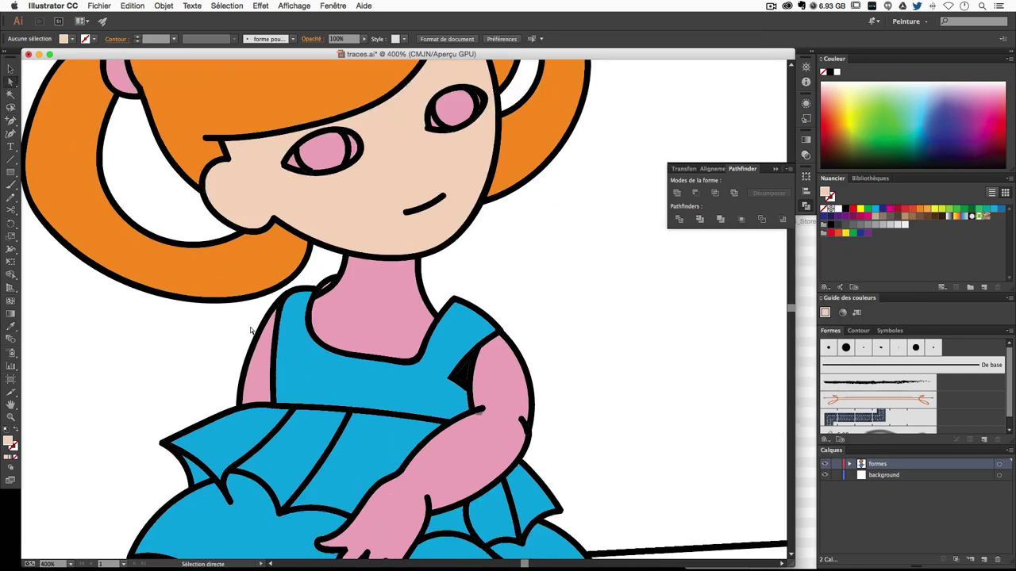
left_click(274, 369)
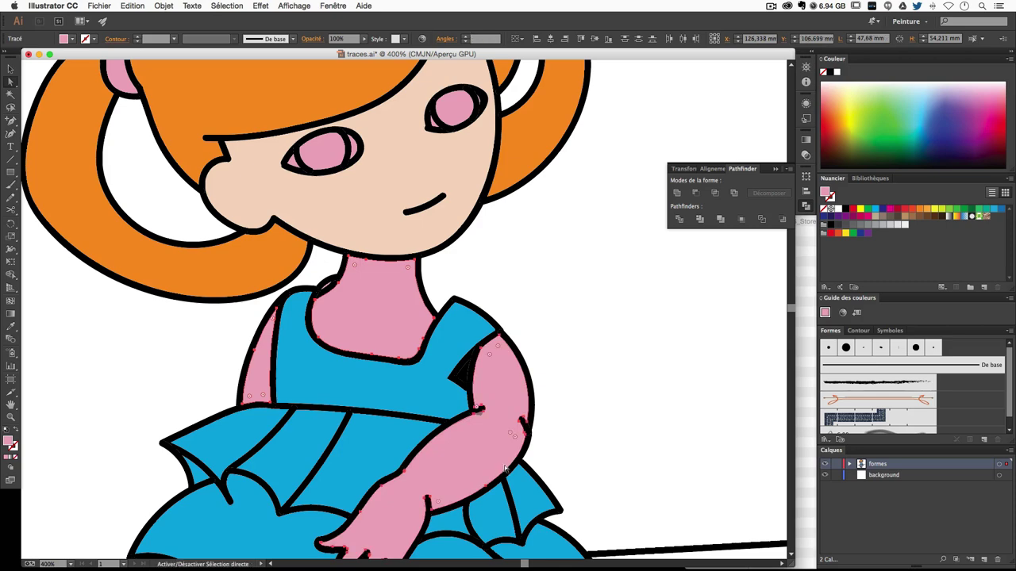
scroll(514, 471, "down", 1)
key("i")
left_click(272, 177)
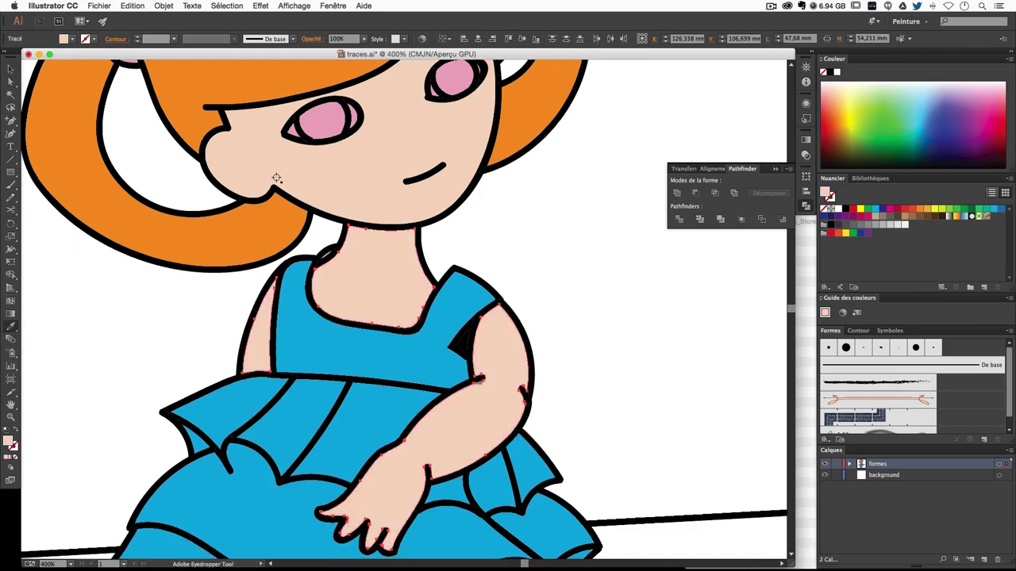
key("a")
left_click(599, 290)
left_click_drag(513, 561, 508, 252)
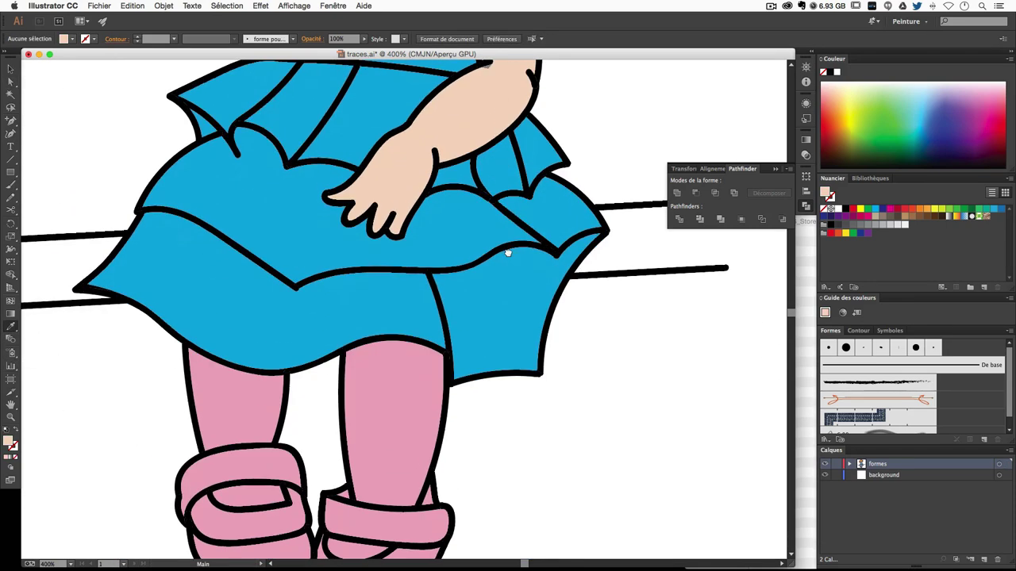
left_click_drag(417, 63, 428, 355)
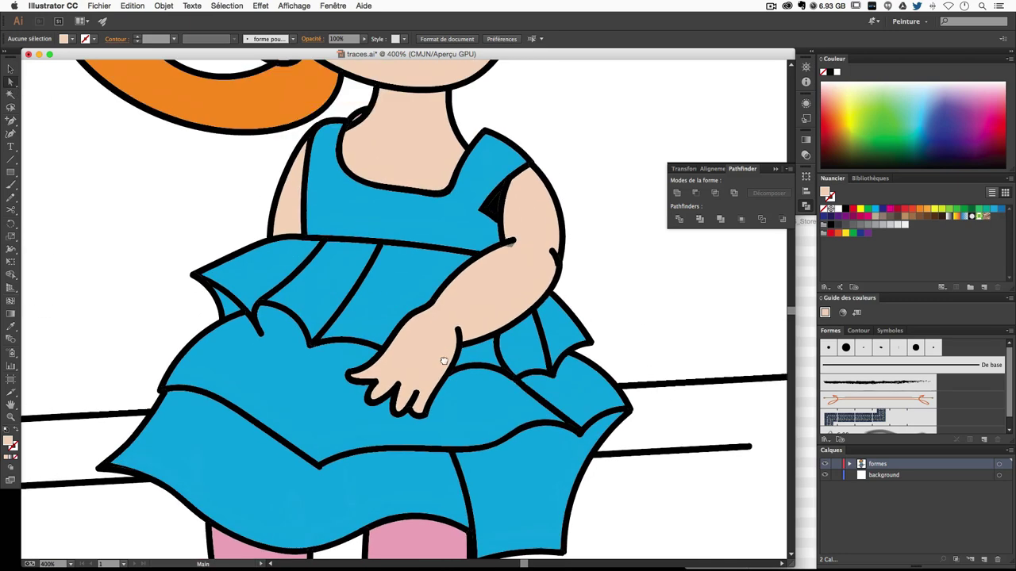
scroll(429, 355, "down", 6)
scroll(445, 238, "down", 3)
Select both leg paths and fill them with a yellow swatch.
key("ctrl+a")
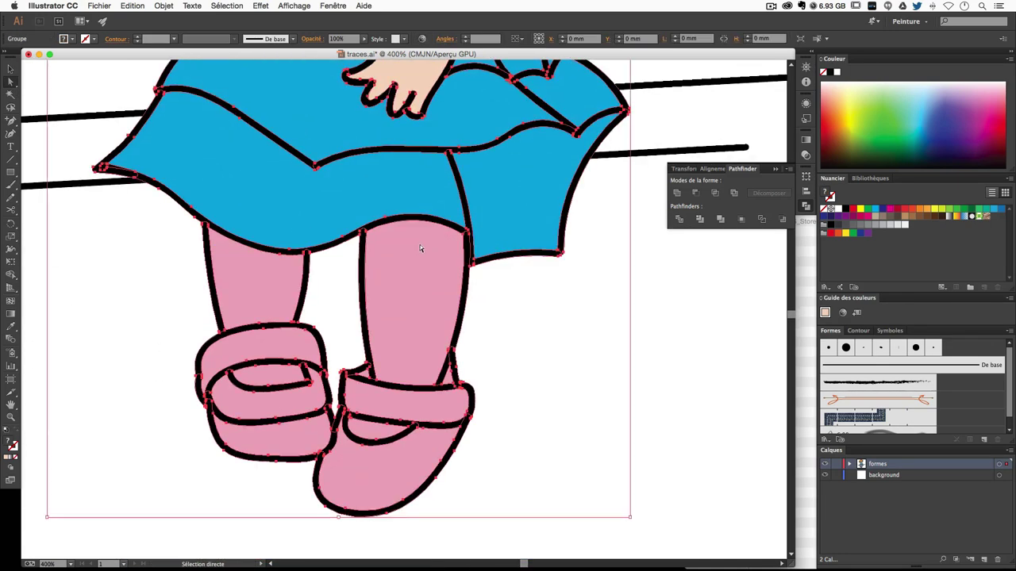
left_click(11, 70)
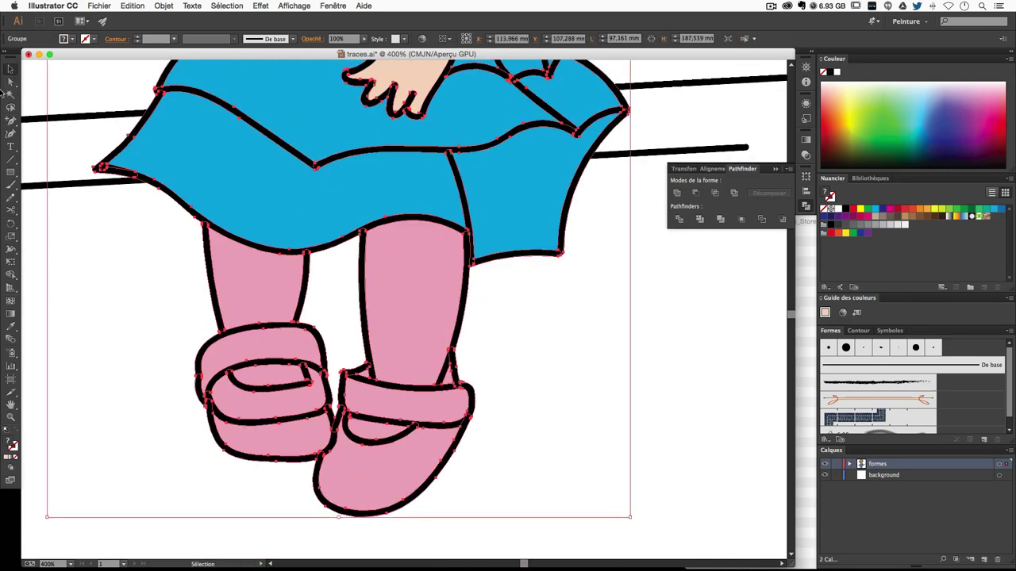
left_click(10, 82)
left_click(346, 311)
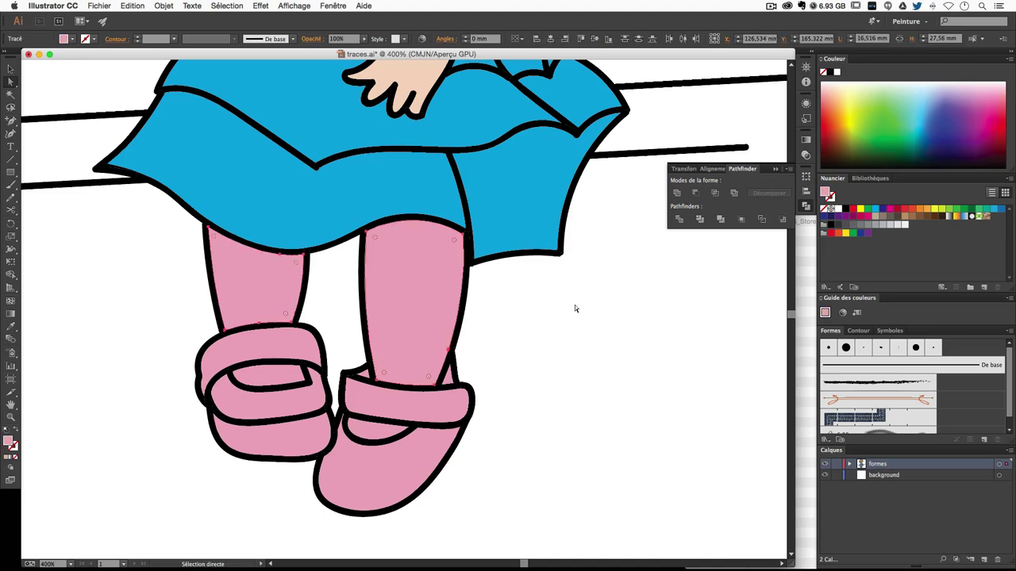
scroll(682, 405, "up", 1)
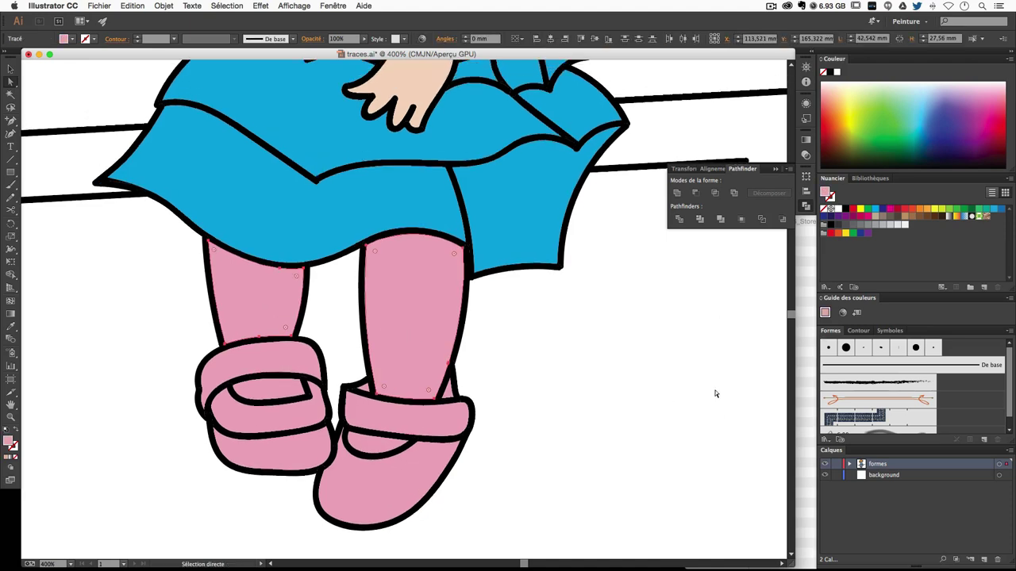
left_click(861, 209)
left_click(640, 363)
Refill the legs with the lime-green swatch and zoom back to 150% on the shoes.
key("super+minus")
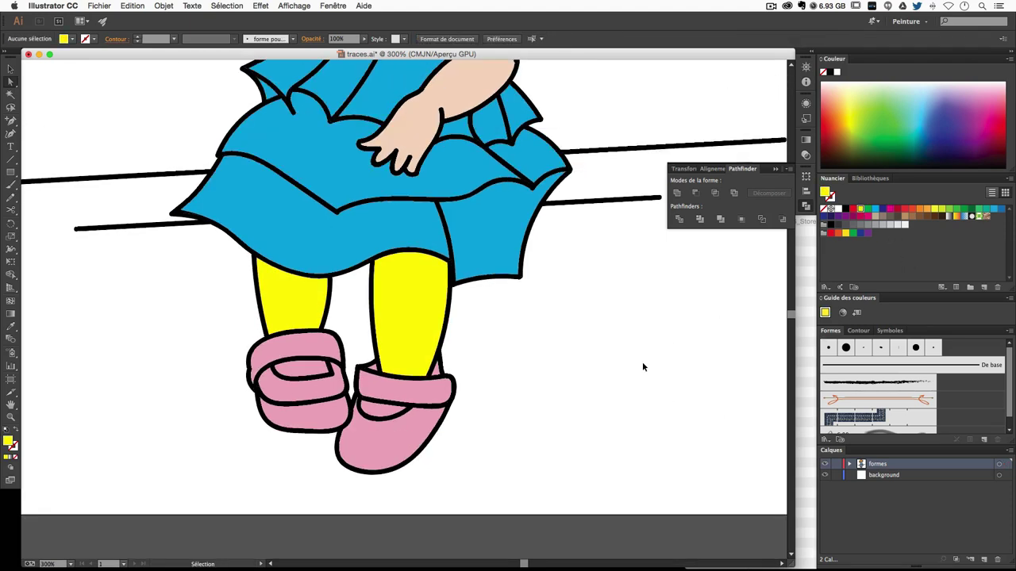
key("super+minus")
key("super+minus")
scroll(608, 303, "up", 3)
scroll(572, 326, "down", 3)
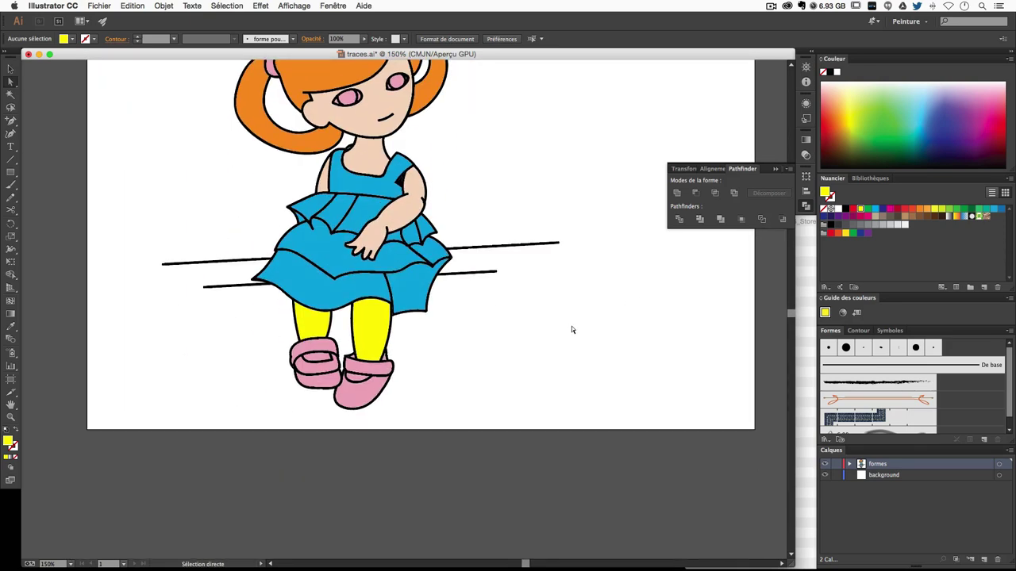
key("super+plus")
key("super+plus")
left_click(215, 332)
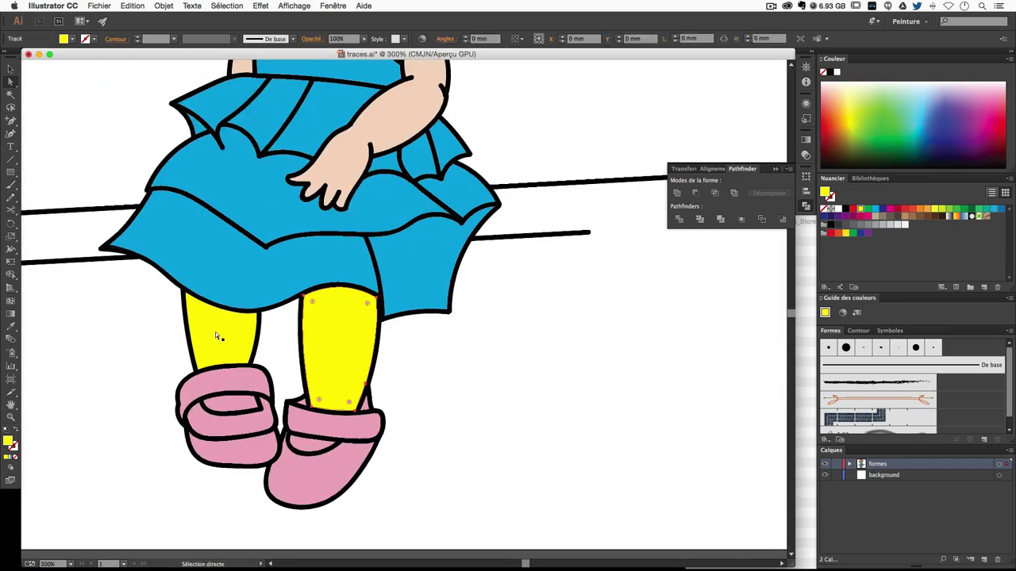
left_click(949, 210)
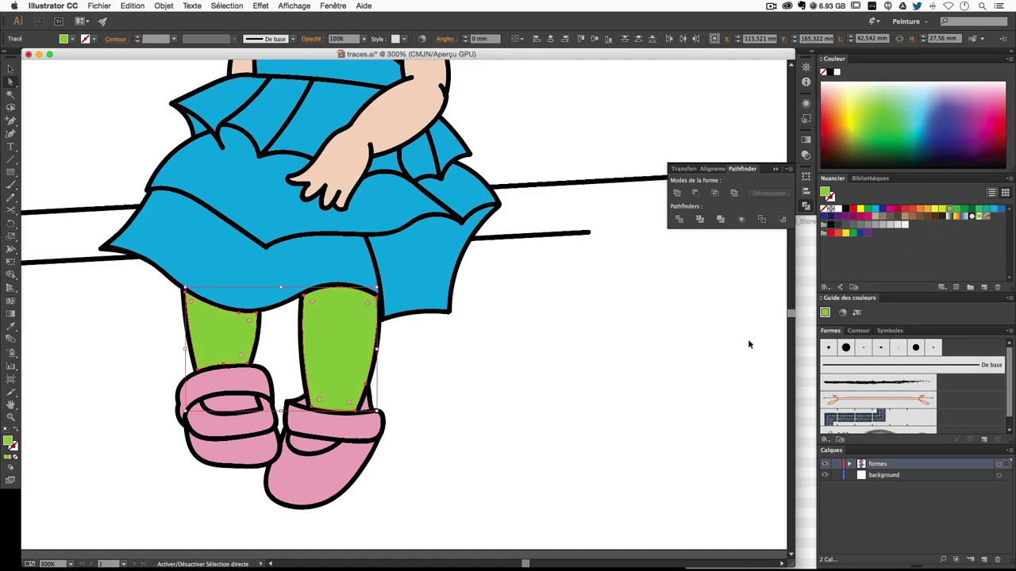
left_click(698, 318)
key("super+minus")
key("super+minus")
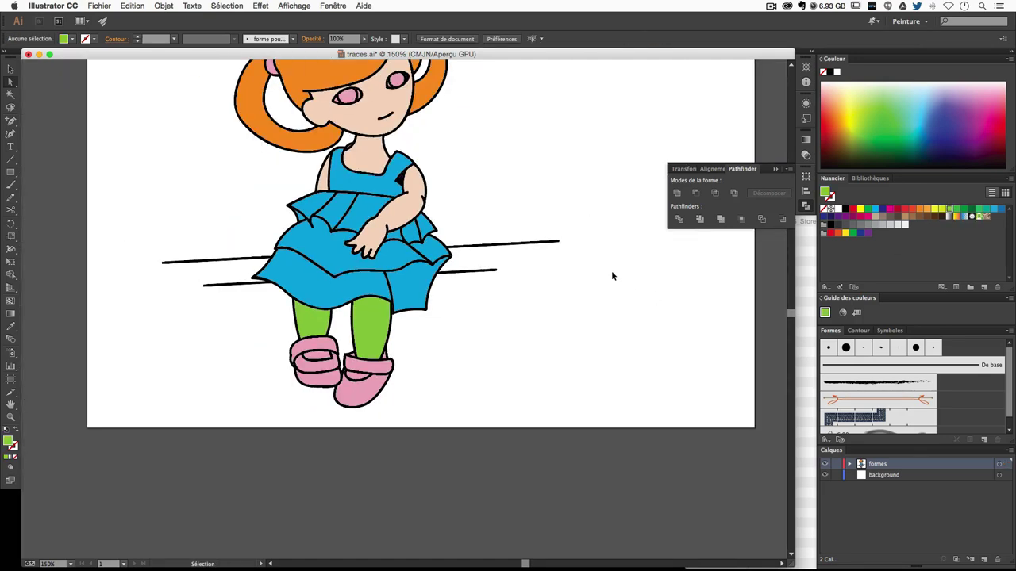
key("super+minus")
key("super+plus")
key("super+plus")
key("super+plus")
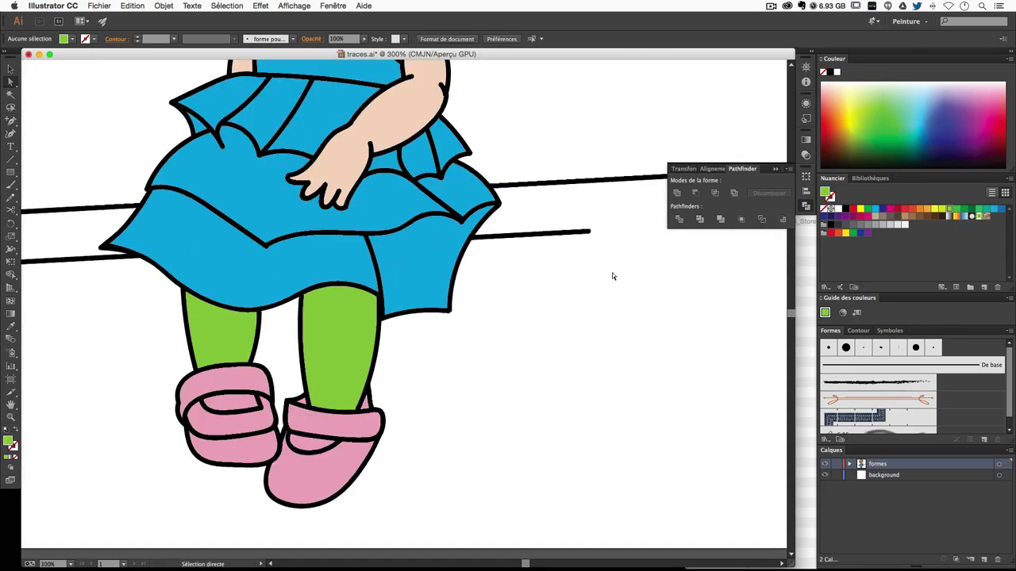
left_click_drag(612, 274, 550, 219)
left_click_drag(562, 286, 534, 300)
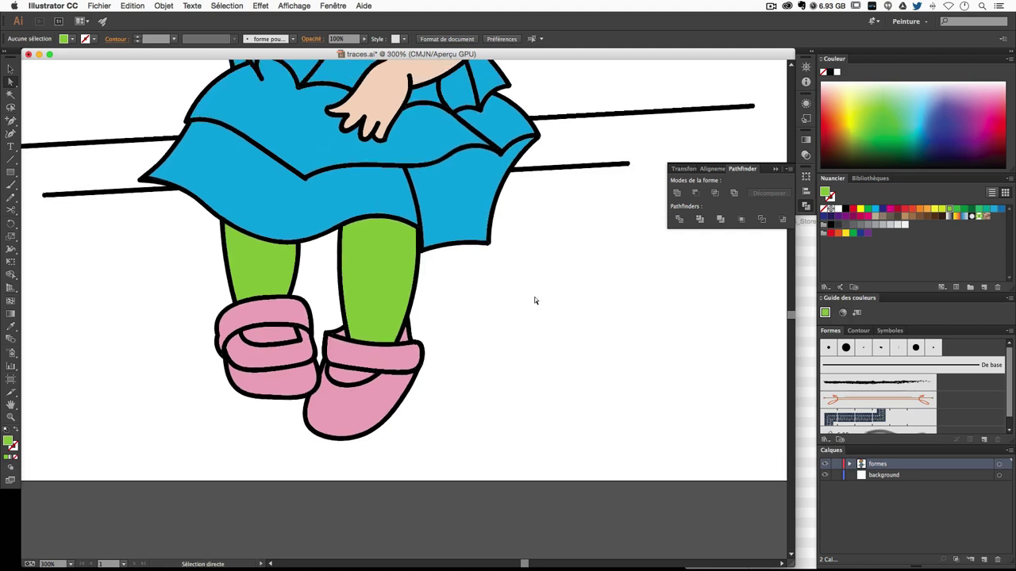
Fill the left shoe with the light grey swatch.
left_click(272, 311)
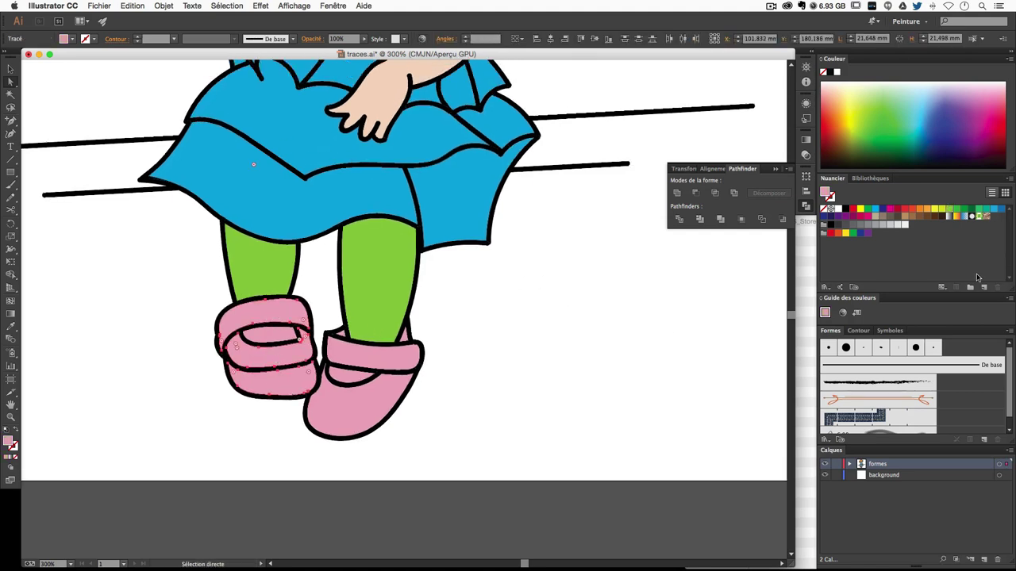
left_click(879, 225)
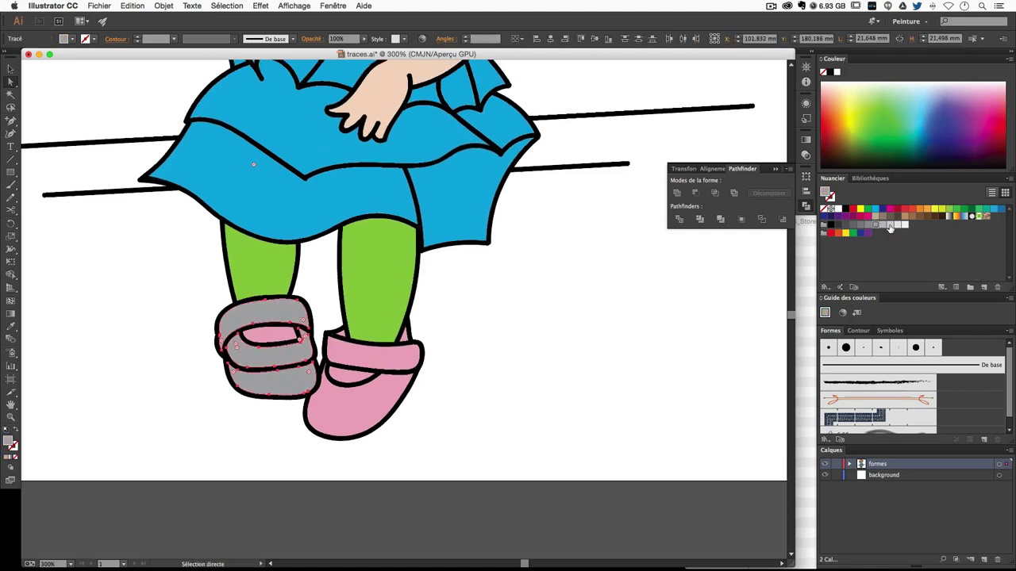
left_click(891, 226)
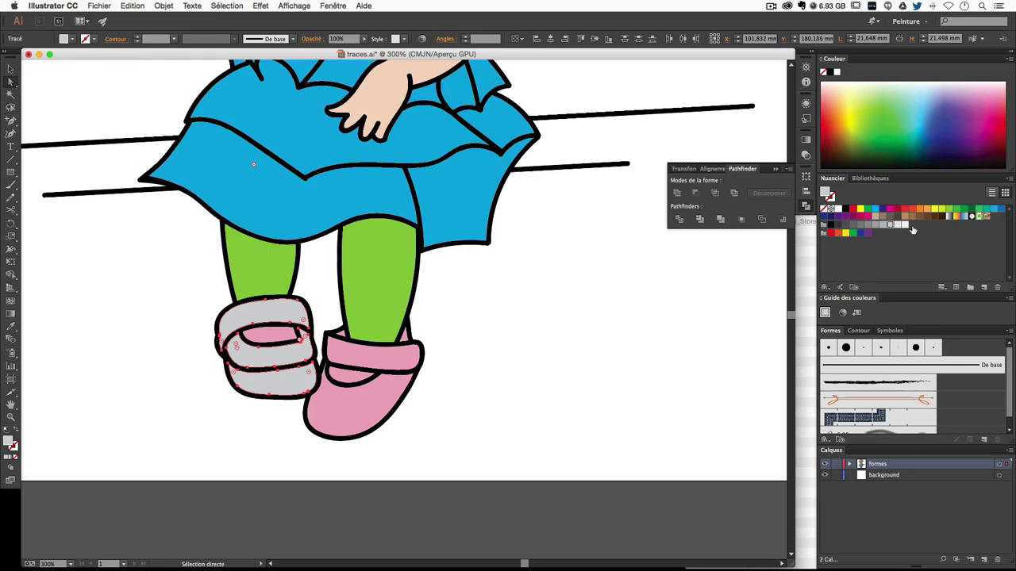
double_click(890, 227)
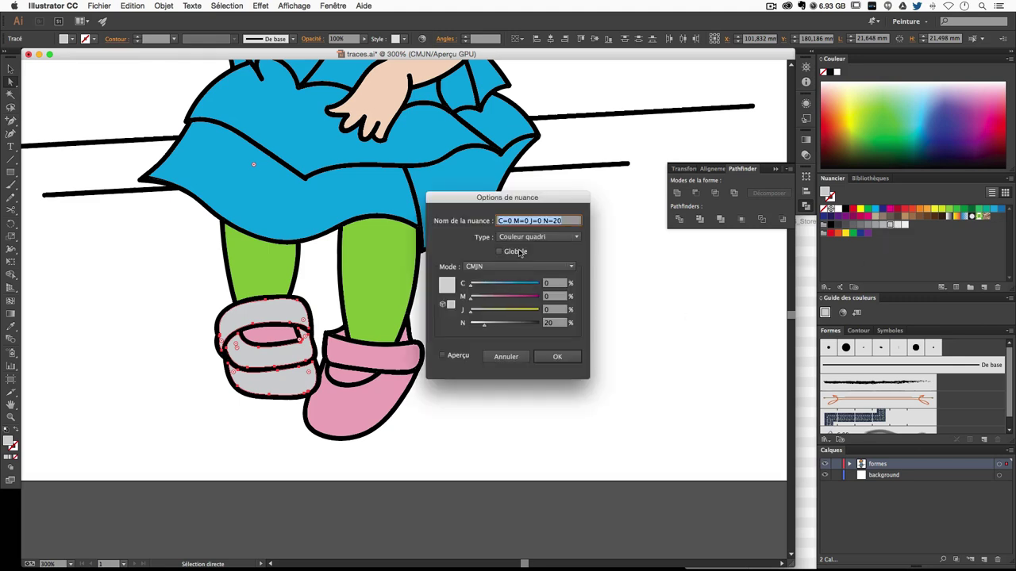
left_click(558, 356)
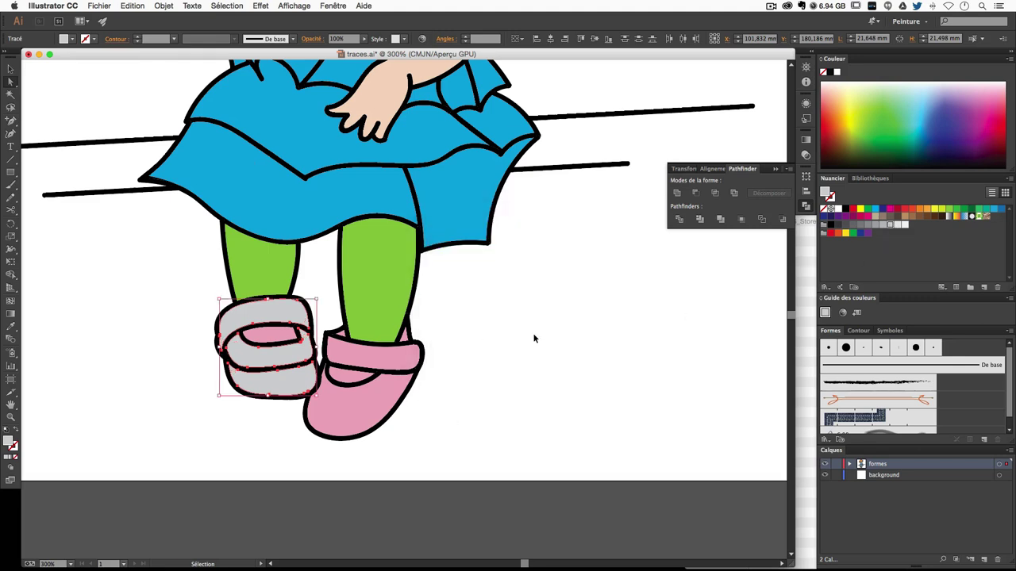
left_click(508, 353)
Eyedropper the light grey onto the right shoe.
left_click(381, 372)
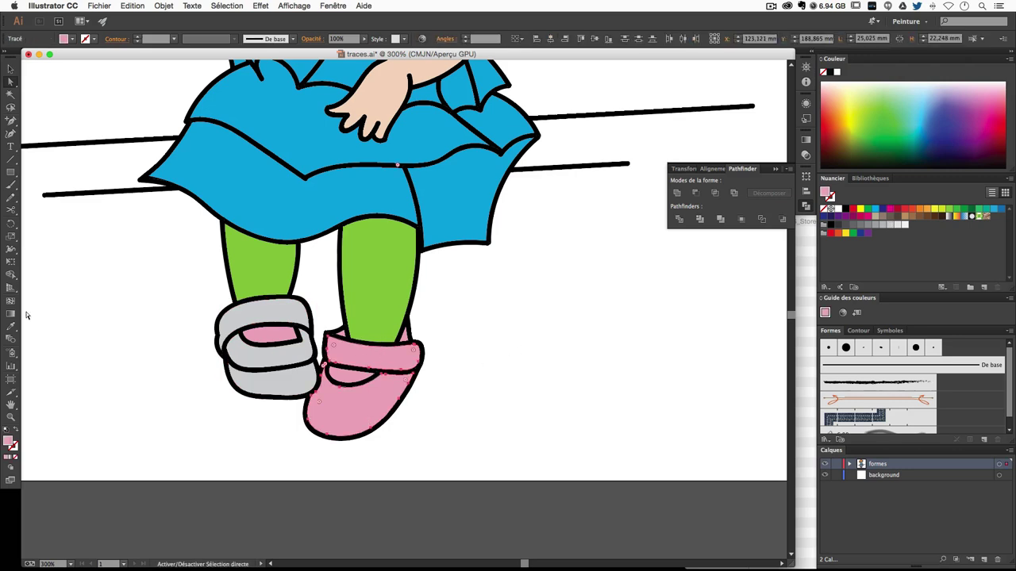
key("i")
left_click(318, 385)
key("ctrl+shift+a")
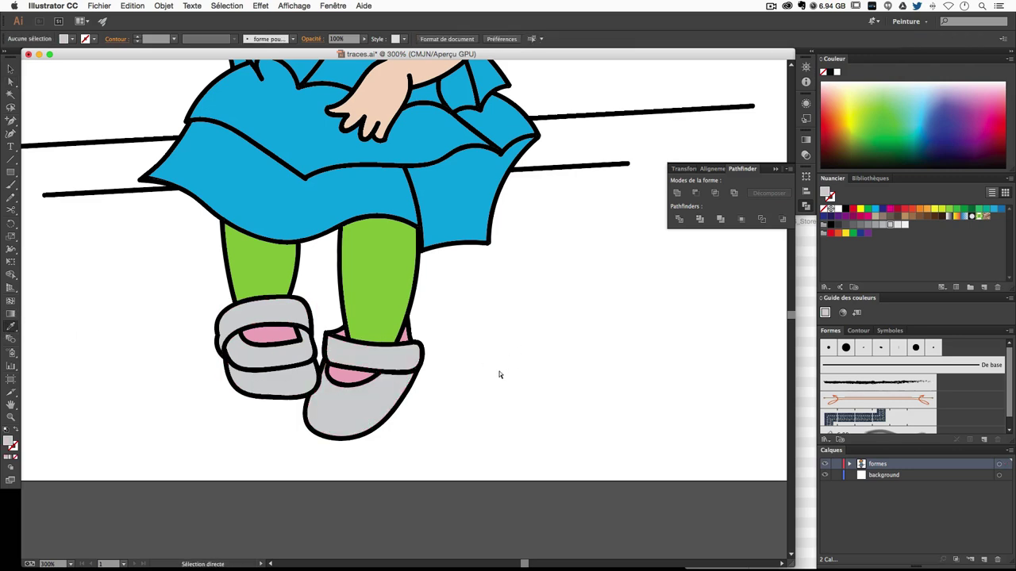
Fill the two pink heel slivers grey.
key("a")
left_click(340, 334)
left_click(406, 337, "shift")
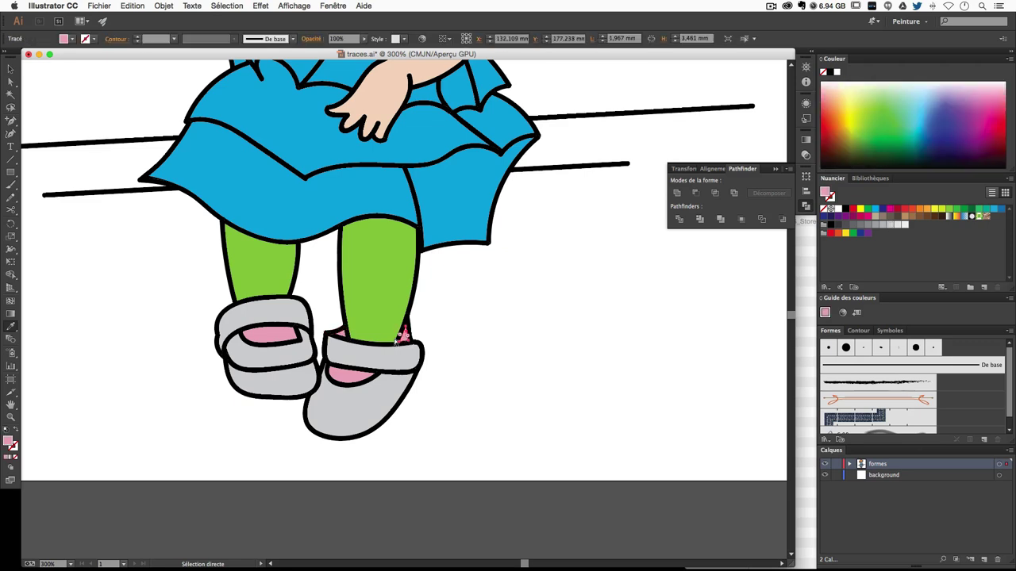
left_click(548, 341)
key("ctrl+plus")
left_click(402, 364)
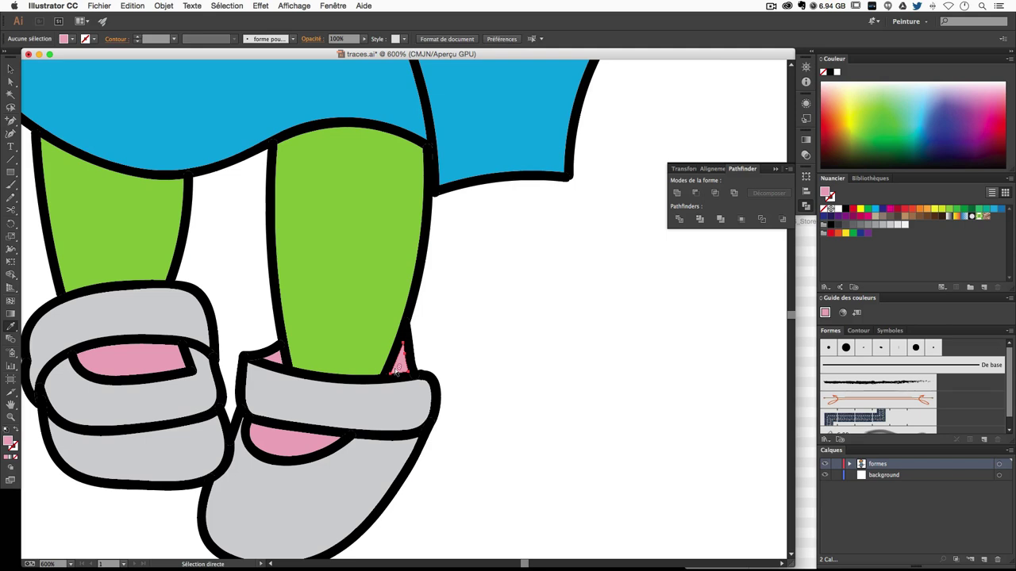
left_click(276, 361, "shift")
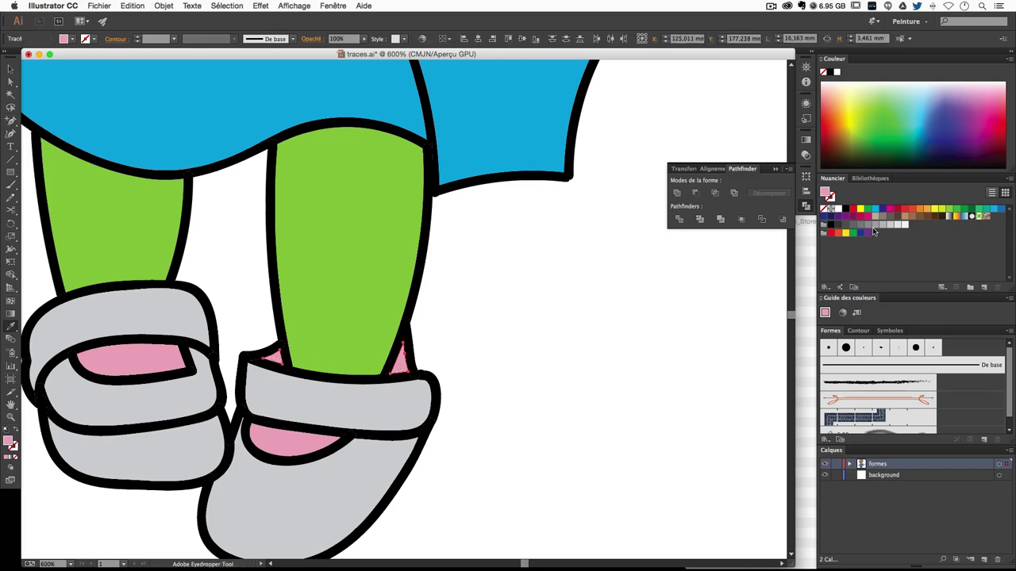
left_click(867, 224)
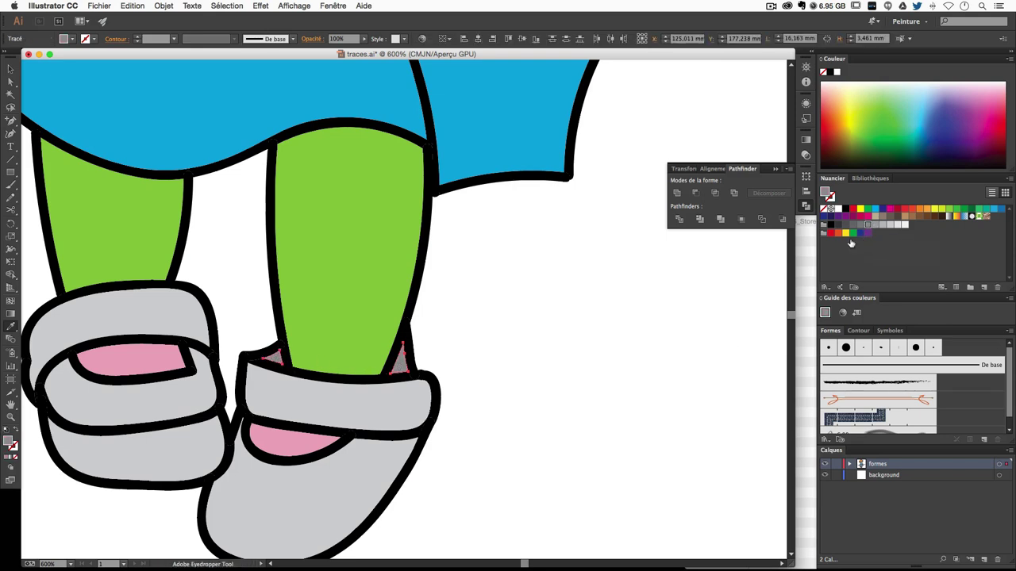
left_click(520, 415)
scroll(356, 454, "down", 5)
scroll(357, 453, "left", 5)
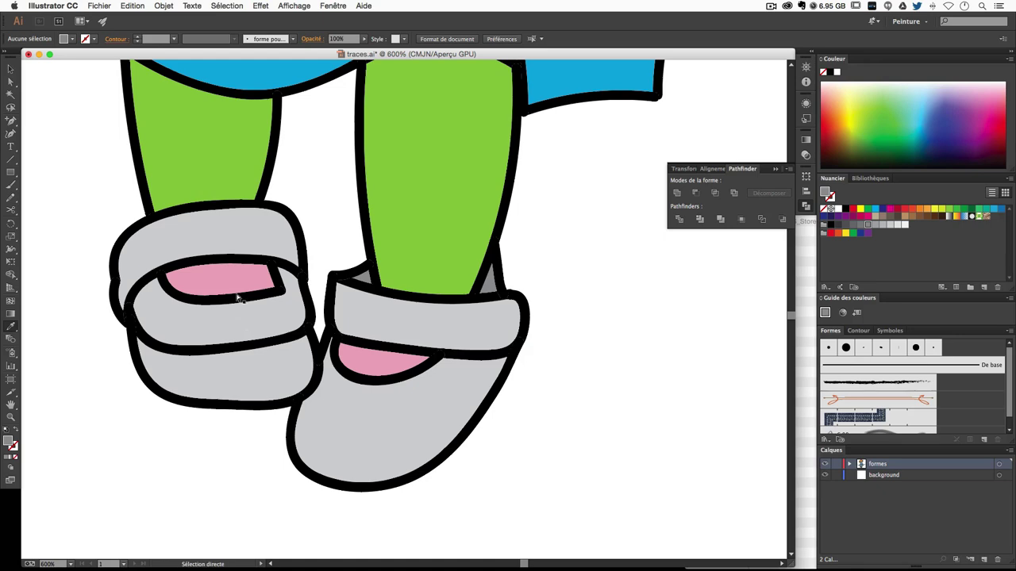
Eyedropper the tights' green onto the pink shoe insides.
left_click(350, 358)
key("i")
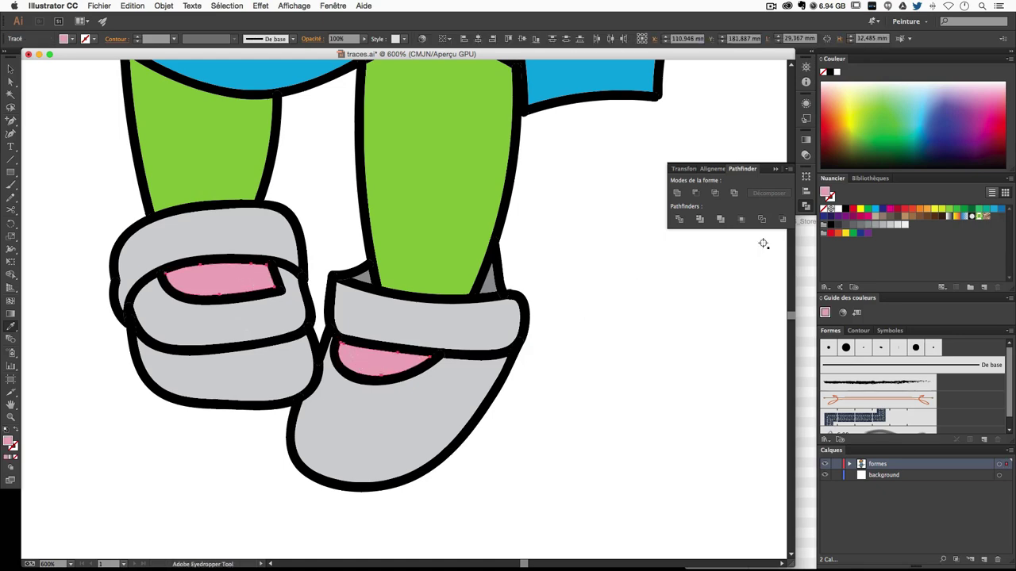
left_click(467, 243)
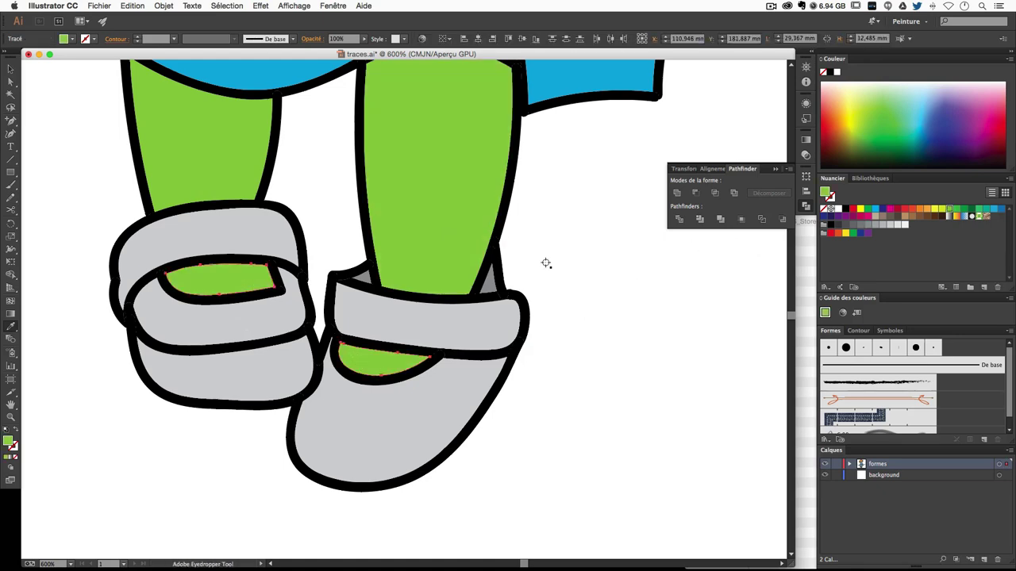
key("a")
left_click(671, 333)
key("ctrl+minus")
key("ctrl+minus")
key("ctrl+minus")
Eyedropper the dress's cyan blue onto the pink hair tie on the left bun.
scroll(516, 404, "up", 3)
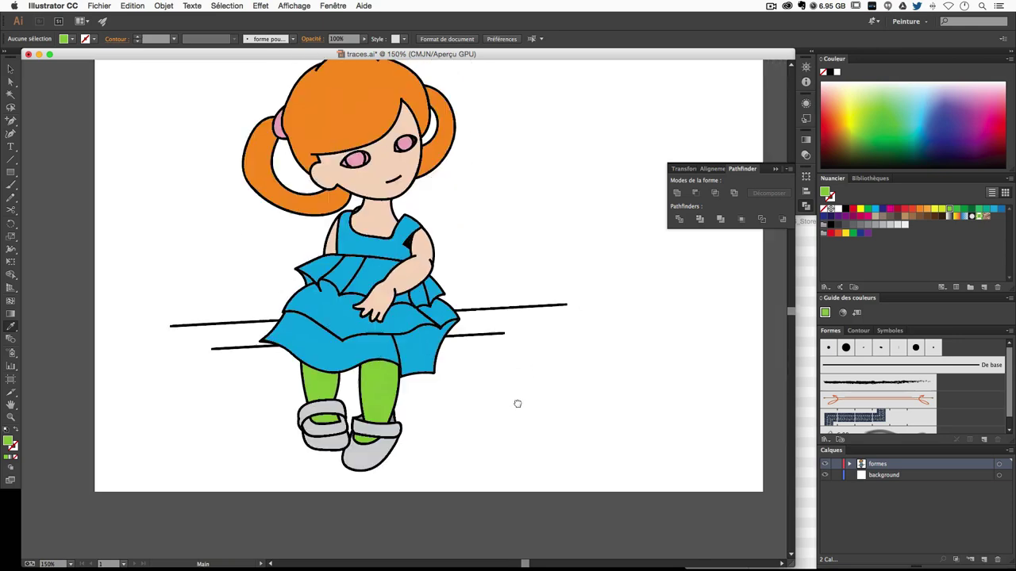
key("ctrl+plus")
key("ctrl+plus")
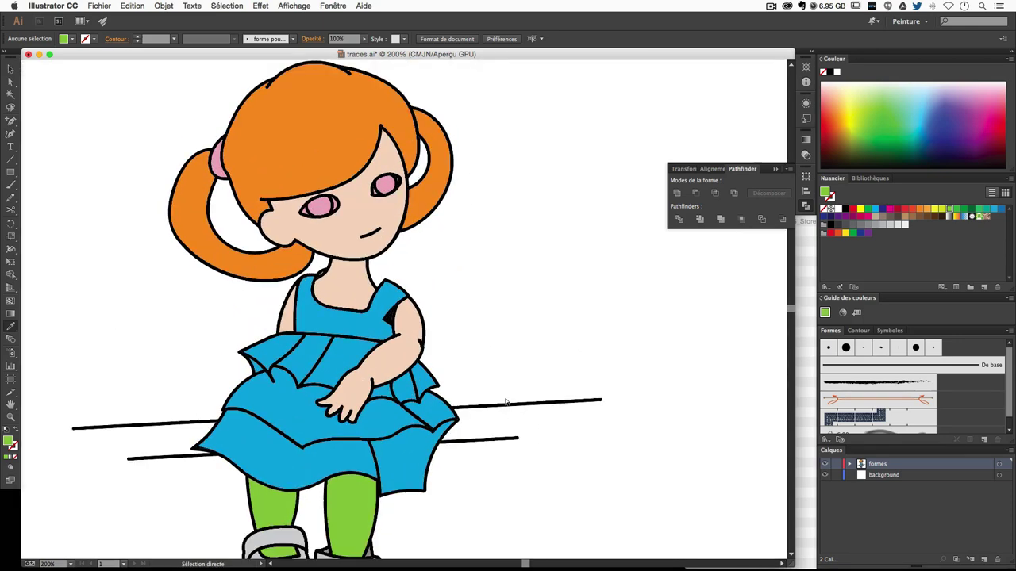
key("ctrl+plus")
scroll(506, 402, "up", 5)
scroll(505, 402, "left", 3)
key("i")
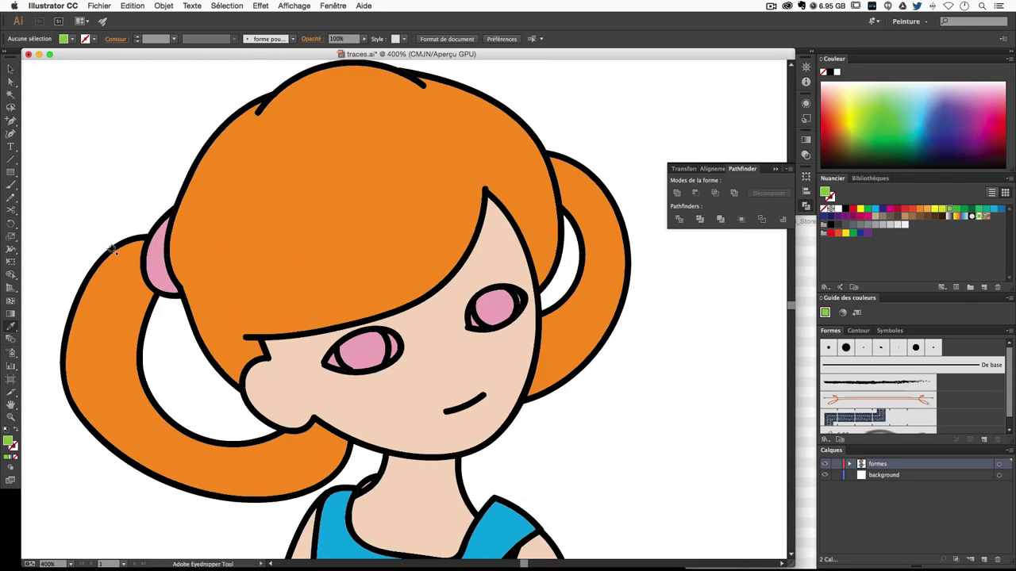
scroll(342, 417, "down", 5)
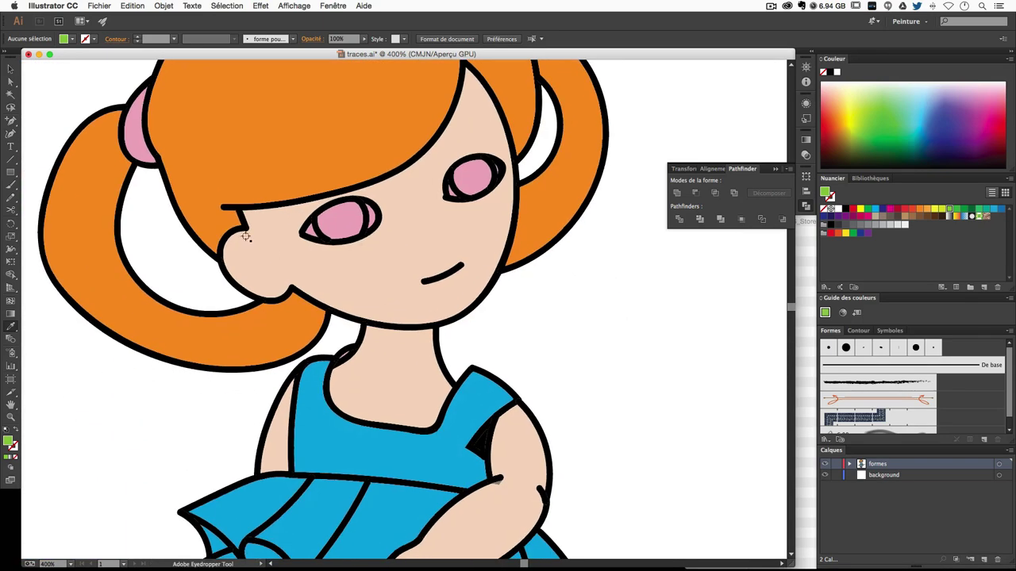
left_click(142, 141)
left_click(350, 453, "ctrl")
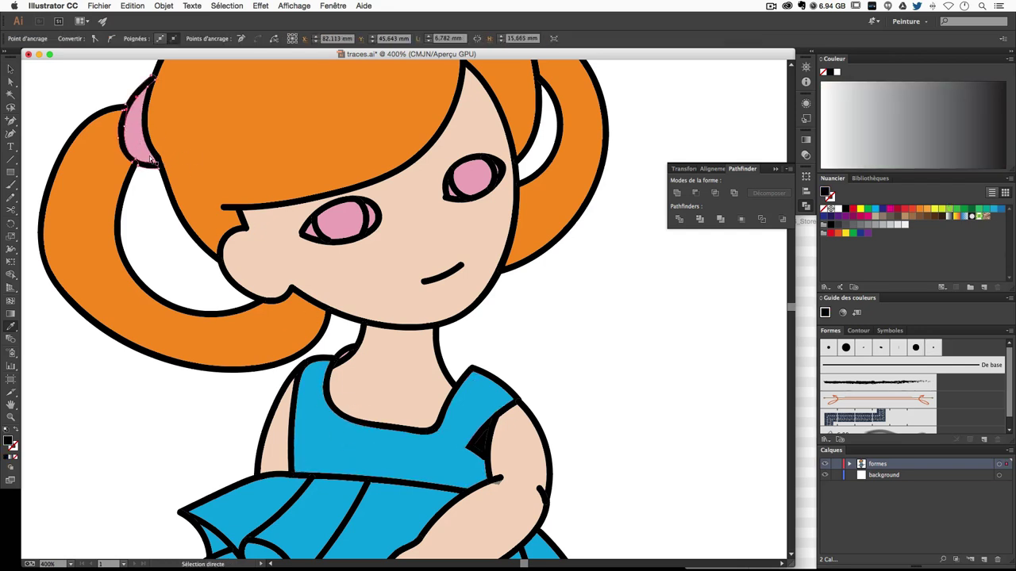
left_click(133, 121, "ctrl")
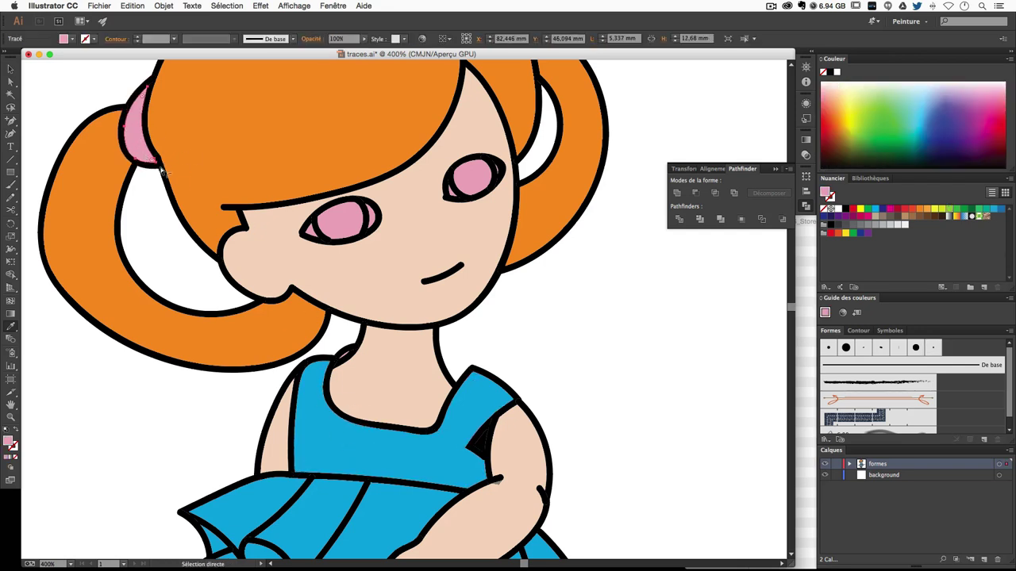
left_click(401, 459)
left_click(634, 364, "ctrl")
mouse_move(624, 358)
left_mouse_down()
mouse_move(634, 522)
mouse_move(614, 392)
left_mouse_up()
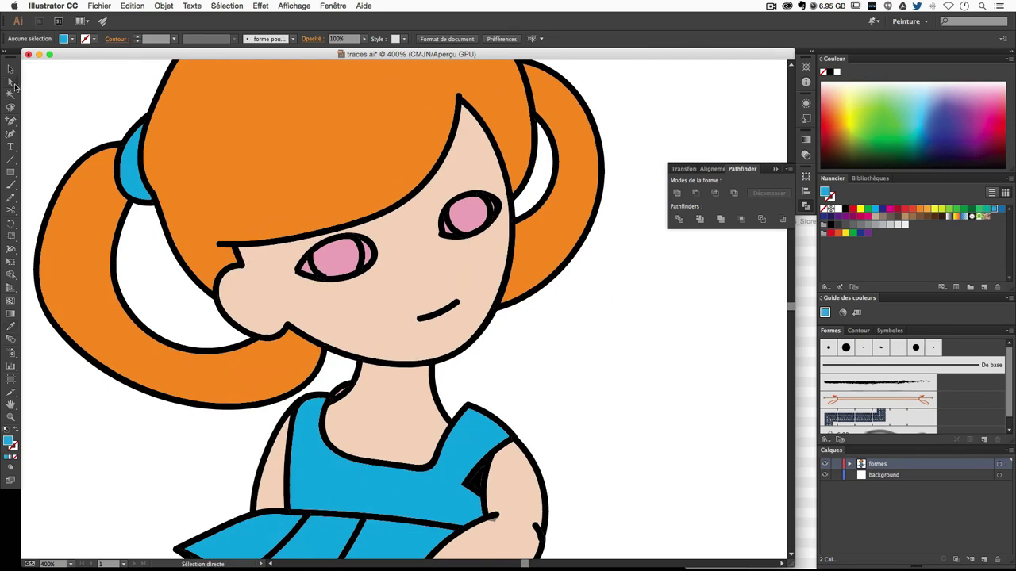
left_click(12, 83)
Try selecting the eye outline and highlight paths to locate the pink slivers.
left_click(369, 258)
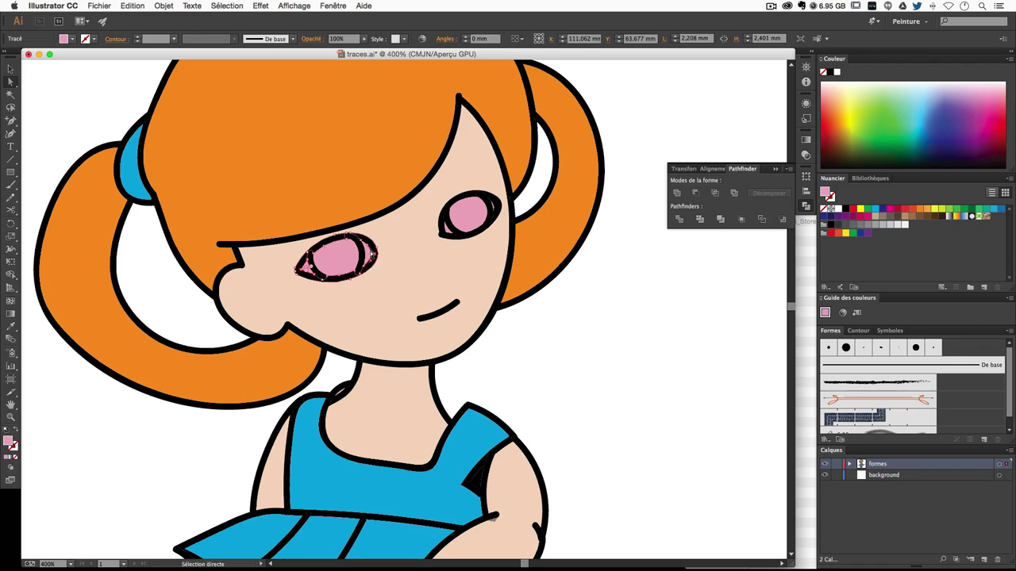
key("ctrl+shift+a")
left_click(369, 254)
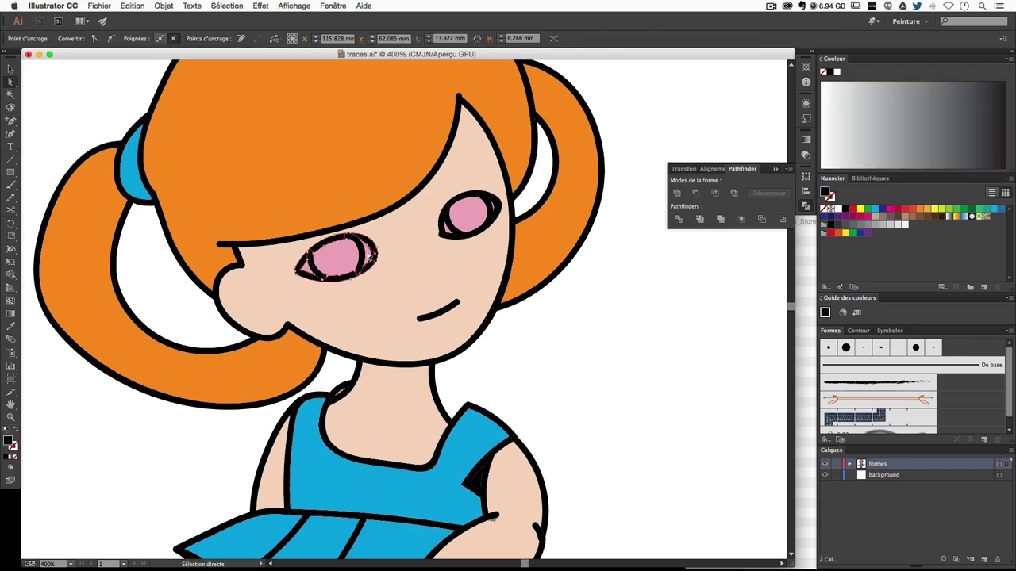
left_click(367, 254)
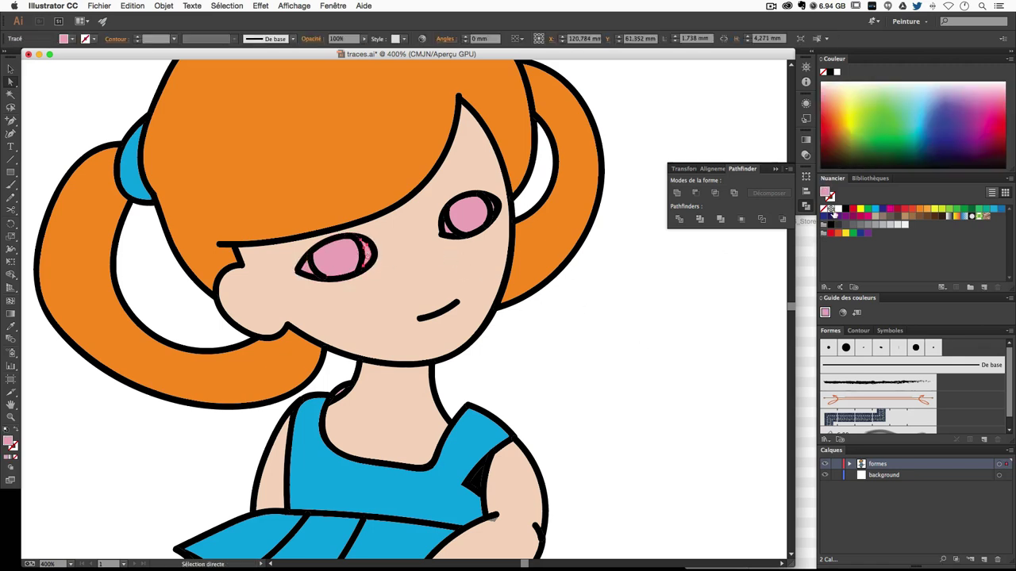
key("ctrl+shift+a")
left_click(308, 270)
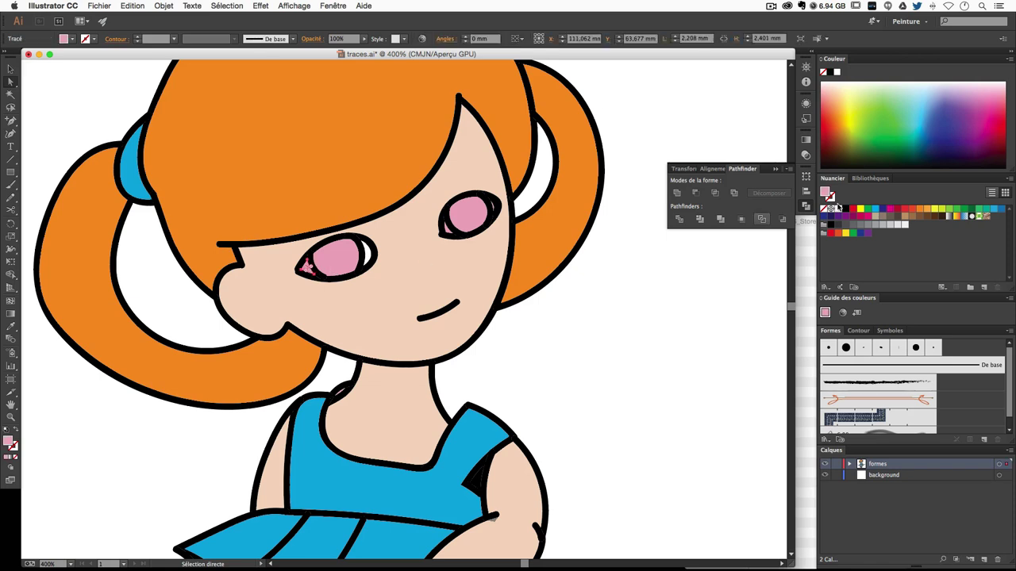
left_click(746, 289)
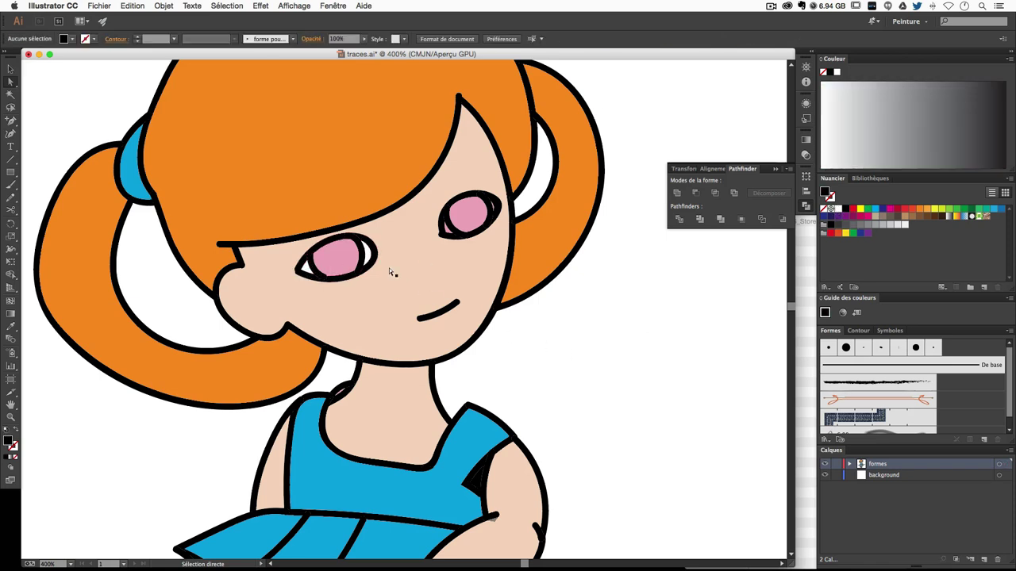
left_click(368, 252)
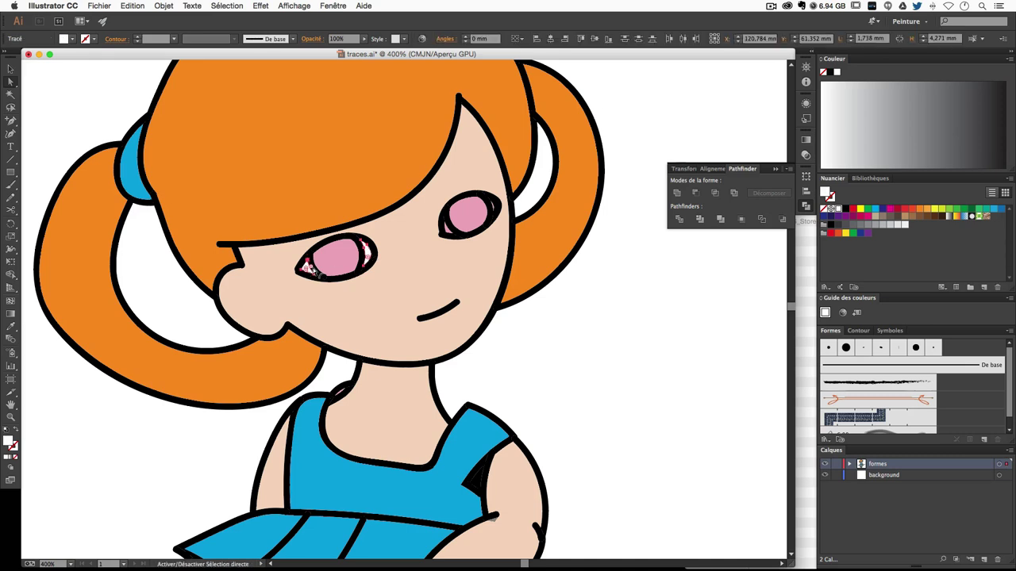
left_click(664, 385)
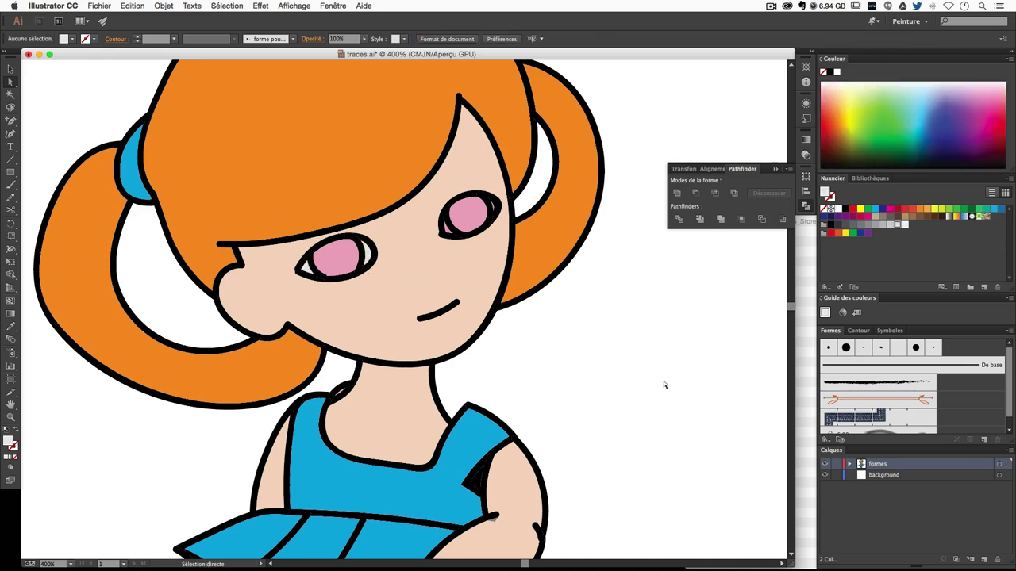
left_click(448, 230)
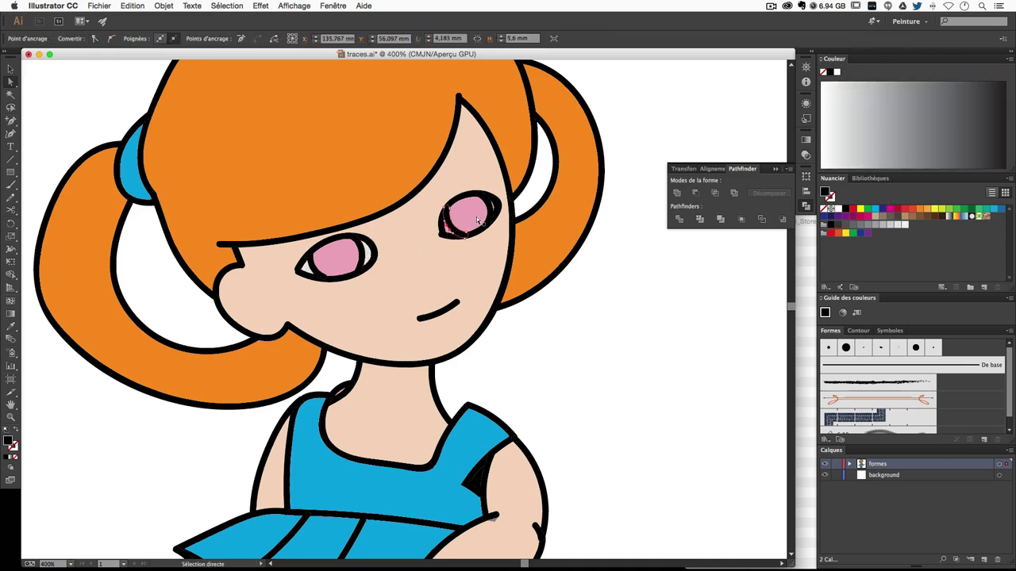
Zoom in on the right eye and fill its two pink slivers white.
key("ctrl+plus")
key("ctrl+plus")
key("ctrl+plus")
mouse_move(476, 218)
left_mouse_down()
mouse_move(265, 507)
mouse_move(178, 559)
left_mouse_up()
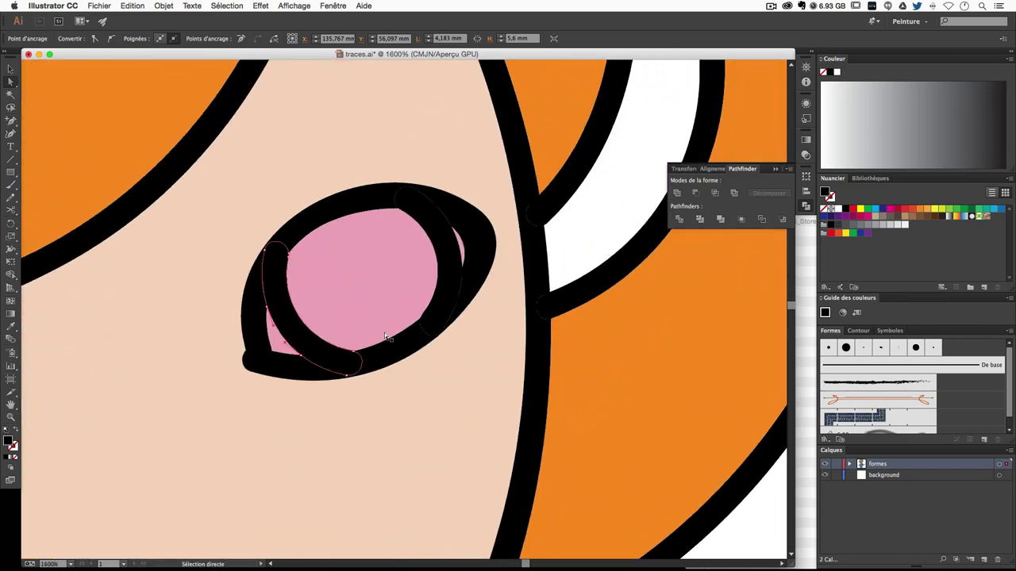
left_click(283, 349)
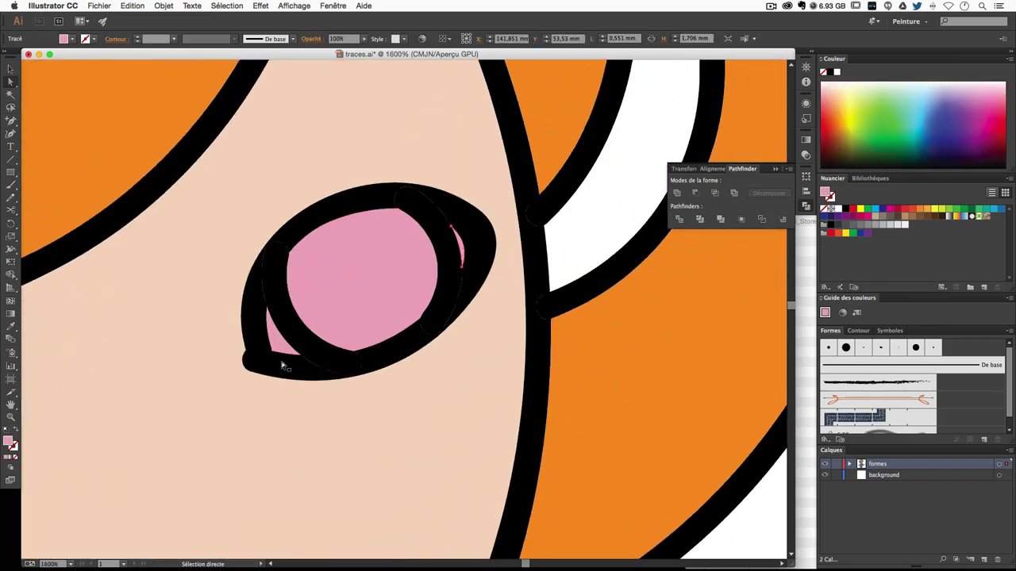
left_click(283, 349)
left_click(897, 225)
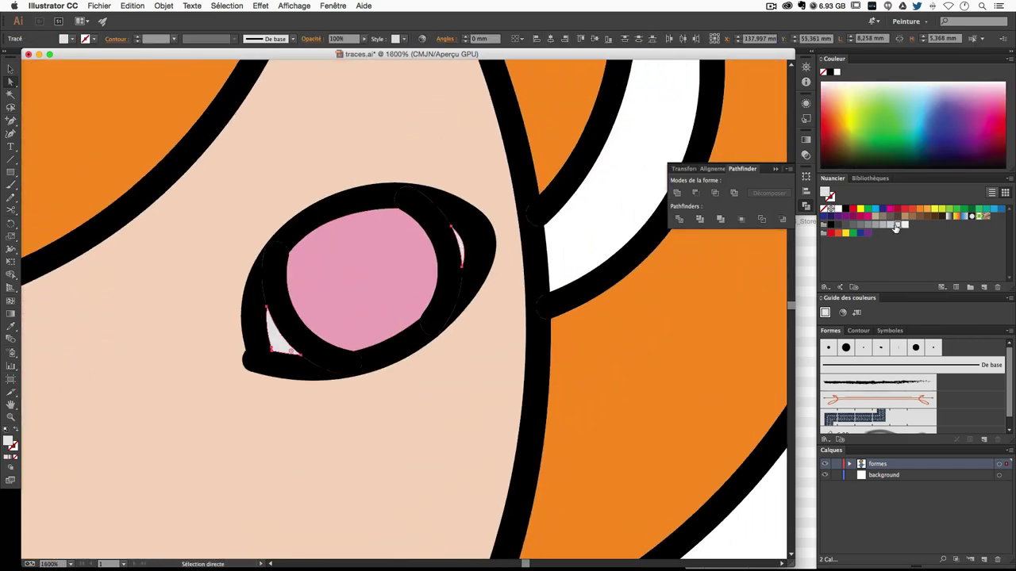
key("super+minus")
key("super+minus")
key("super+minus")
key("super+minus")
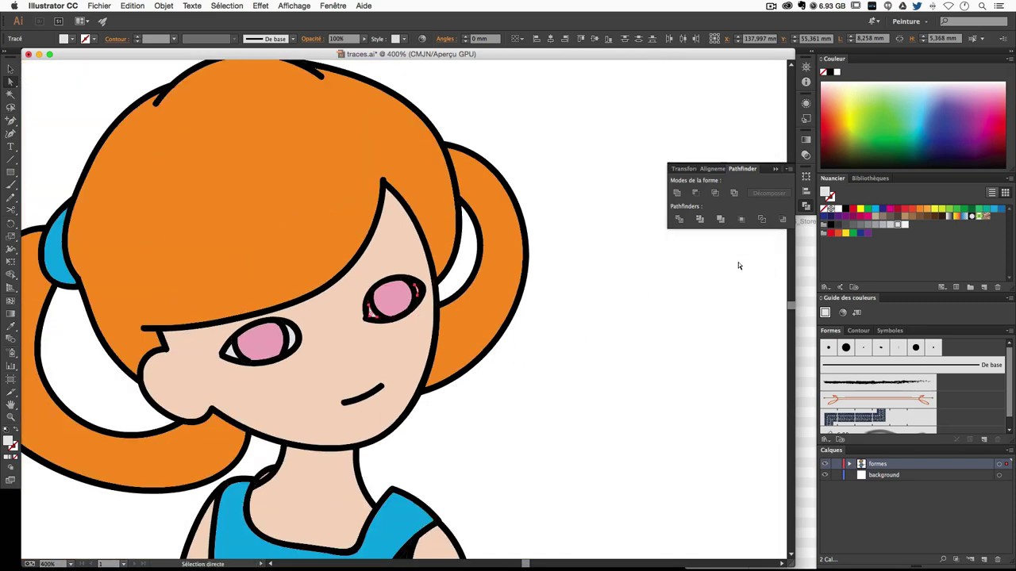
left_click(634, 403)
scroll(634, 403, "down", 5)
left_click(323, 196)
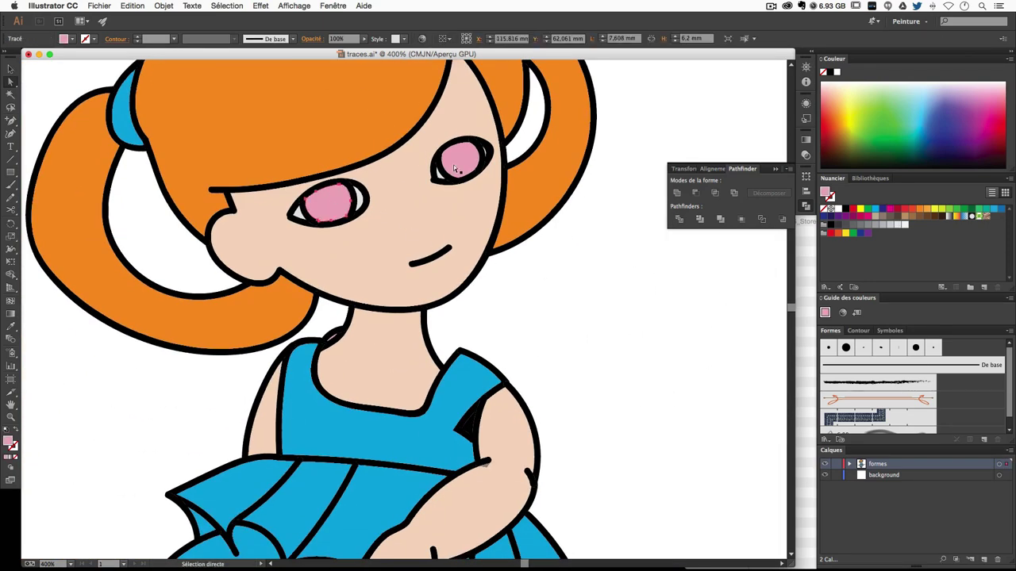
Try a blue fill on the selected eyes, then undo it.
scroll(587, 353, "up", 2)
scroll(587, 353, "up", 3)
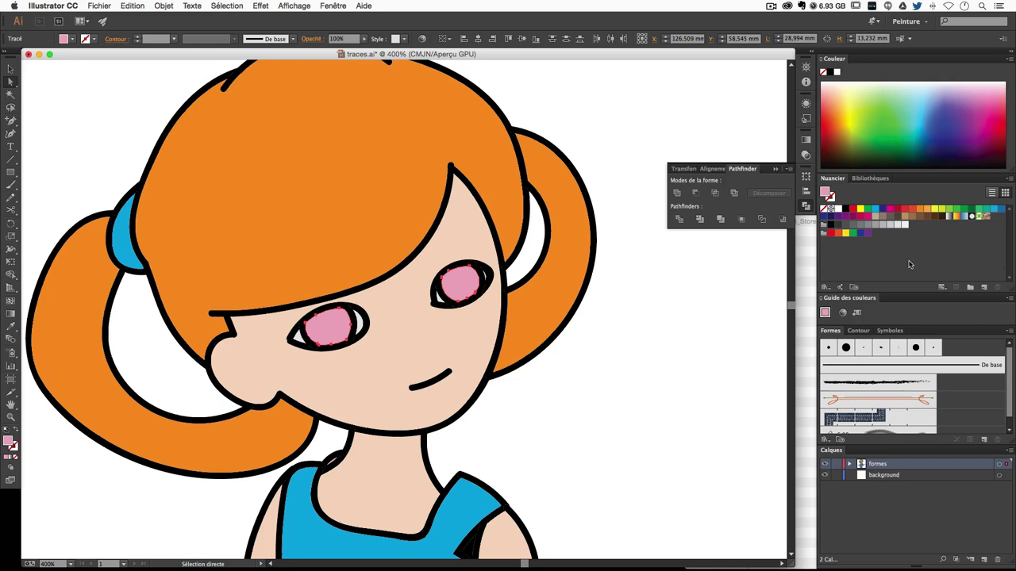
left_click(997, 212)
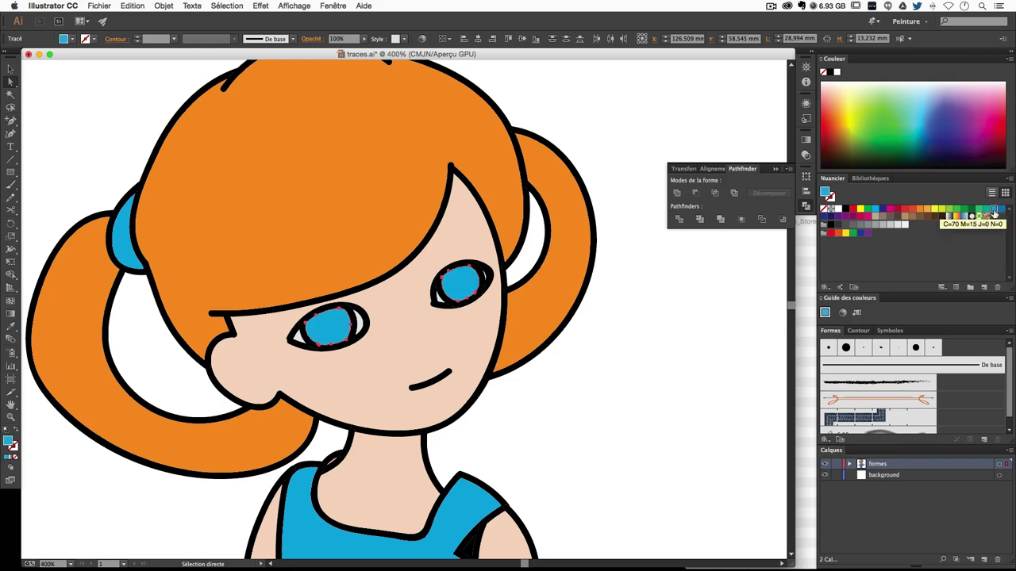
key("ctrl+z")
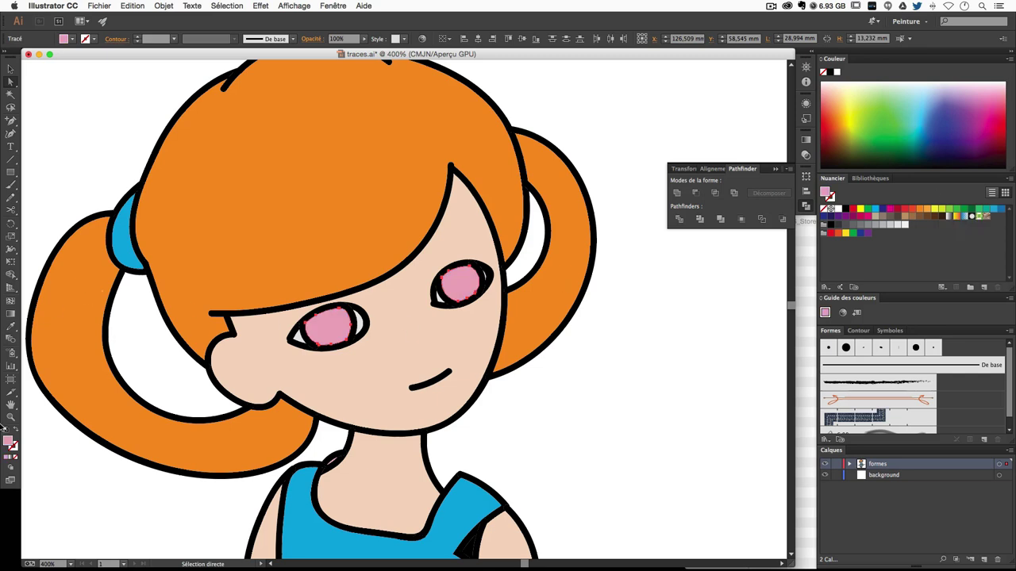
double_click(8, 442)
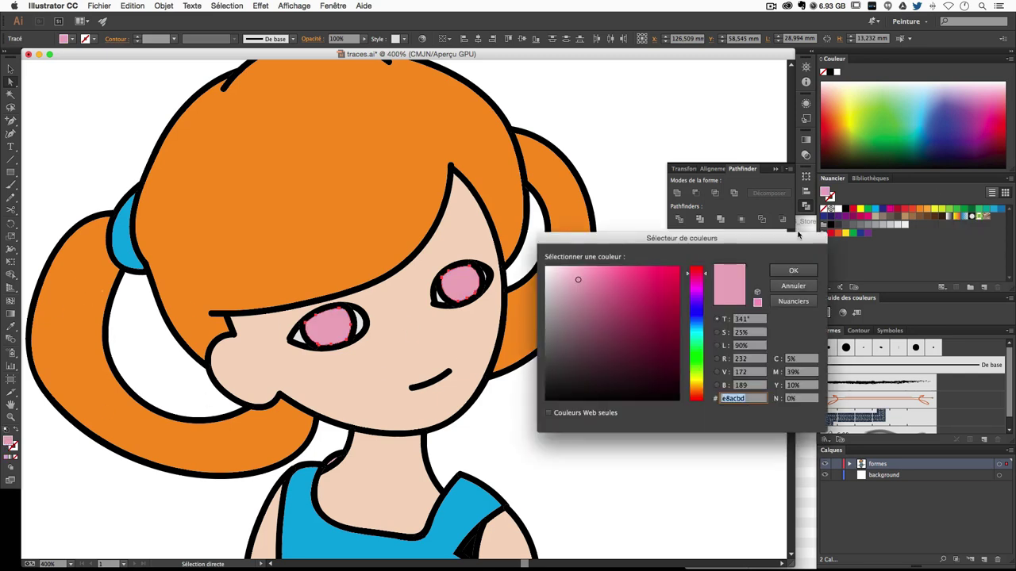
key("Escape")
Fill the eyes green, then shift it to a lighter teal in the Color Picker.
left_click(940, 210)
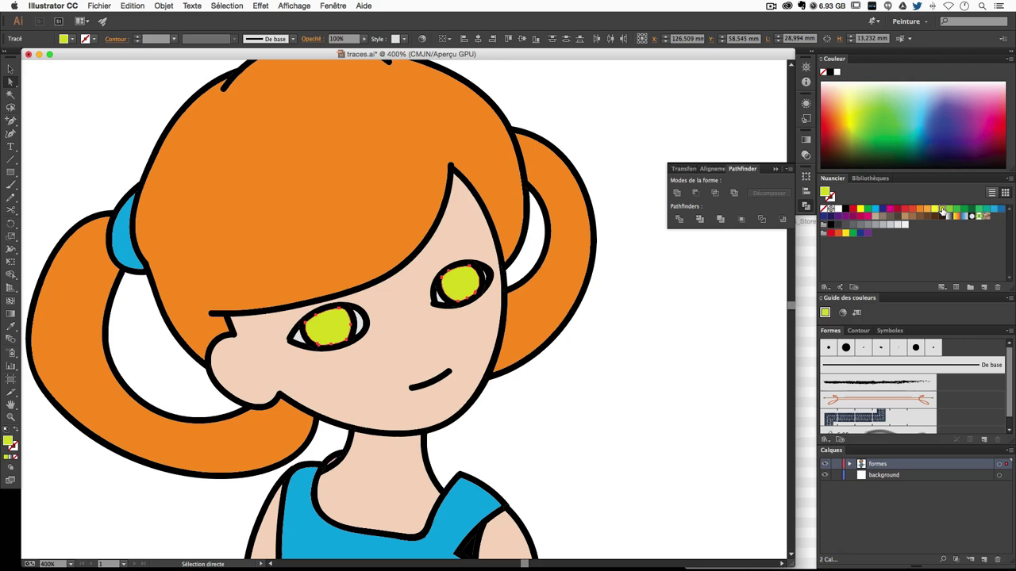
left_click(952, 210)
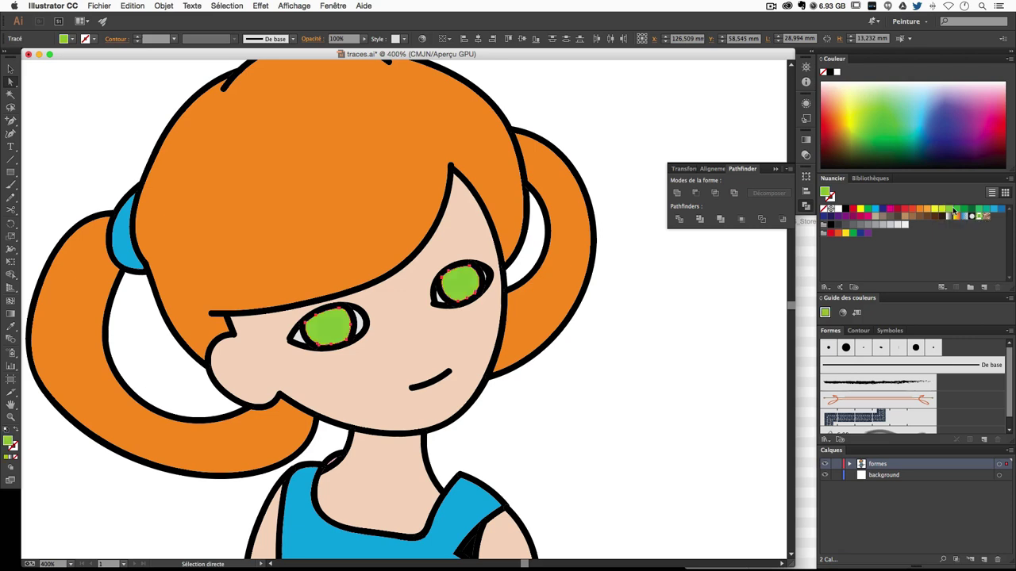
double_click(8, 442)
left_click_drag(703, 392, 706, 339)
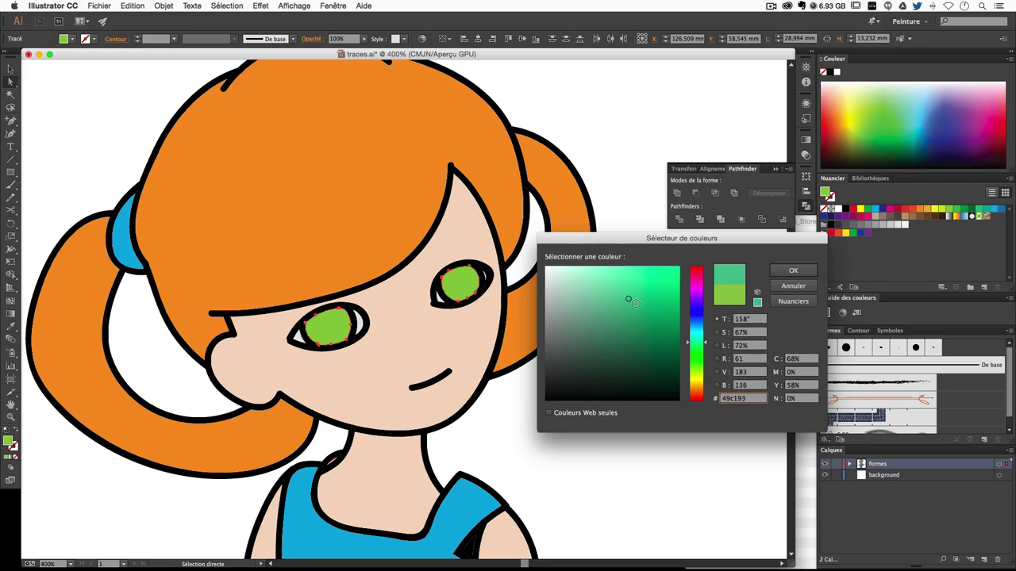
left_click_drag(637, 304, 637, 276)
key("Return")
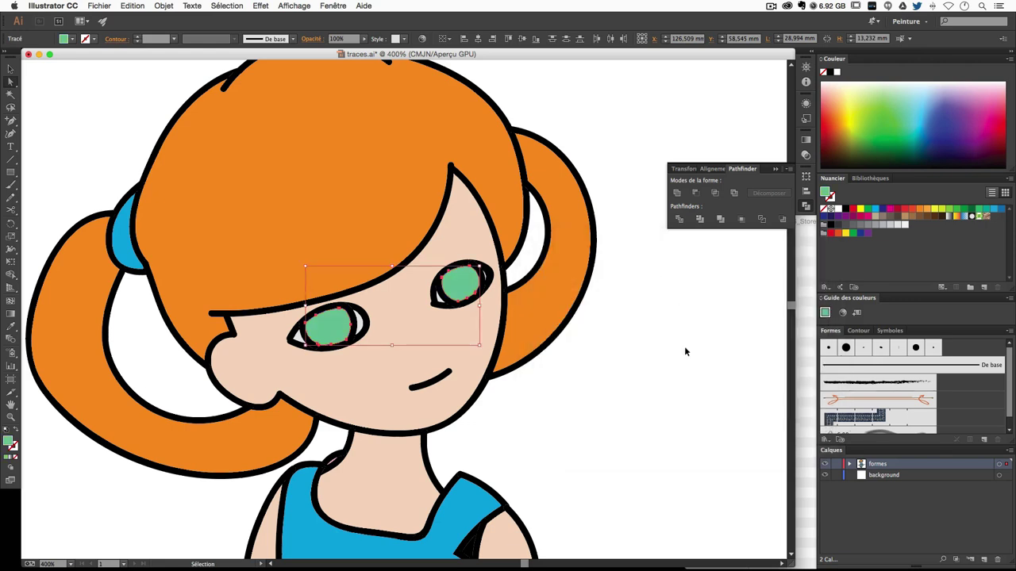
Reselect both eye fills and change them to a mint shade.
left_click(687, 354)
left_click(330, 329)
left_click(463, 286, "shift")
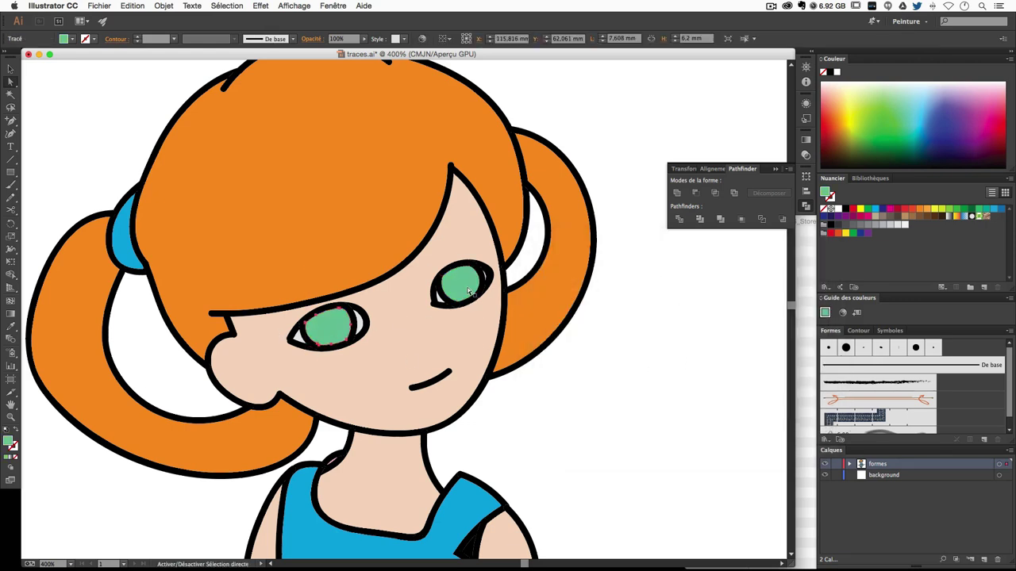
double_click(10, 443)
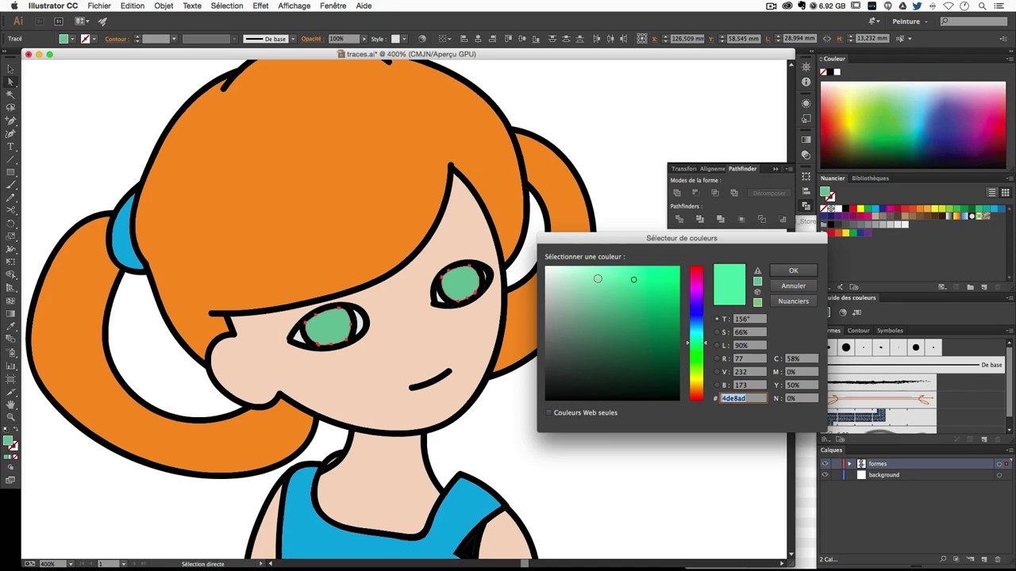
mouse_move(599, 280)
left_mouse_down()
mouse_move(587, 308)
mouse_move(633, 274)
mouse_move(612, 276)
mouse_move(611, 287)
left_mouse_up()
key("Return")
Check the eye colour zoomed out, then confirm the final mint green 6bddae.
key("v")
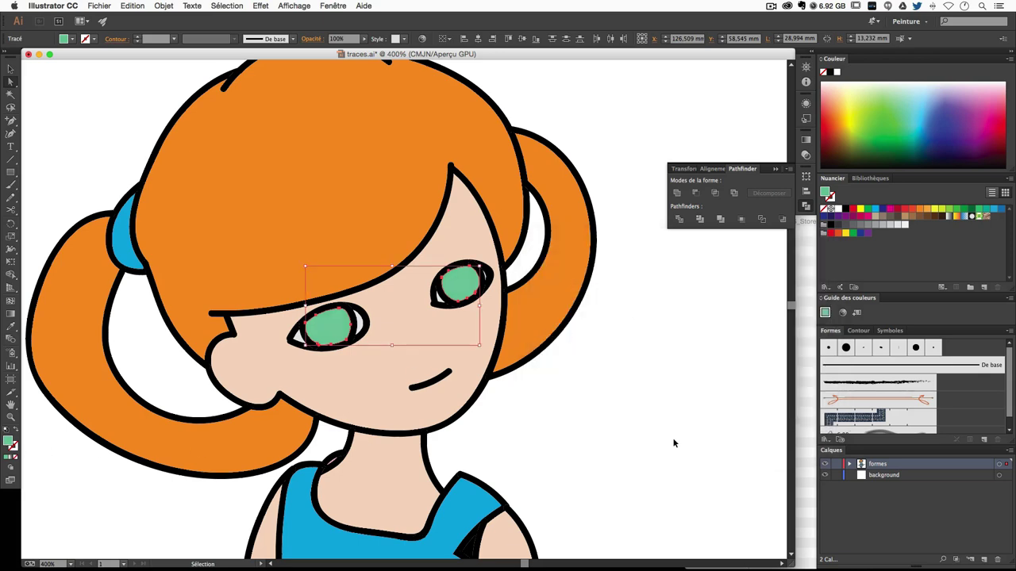
key("ctrl+minus")
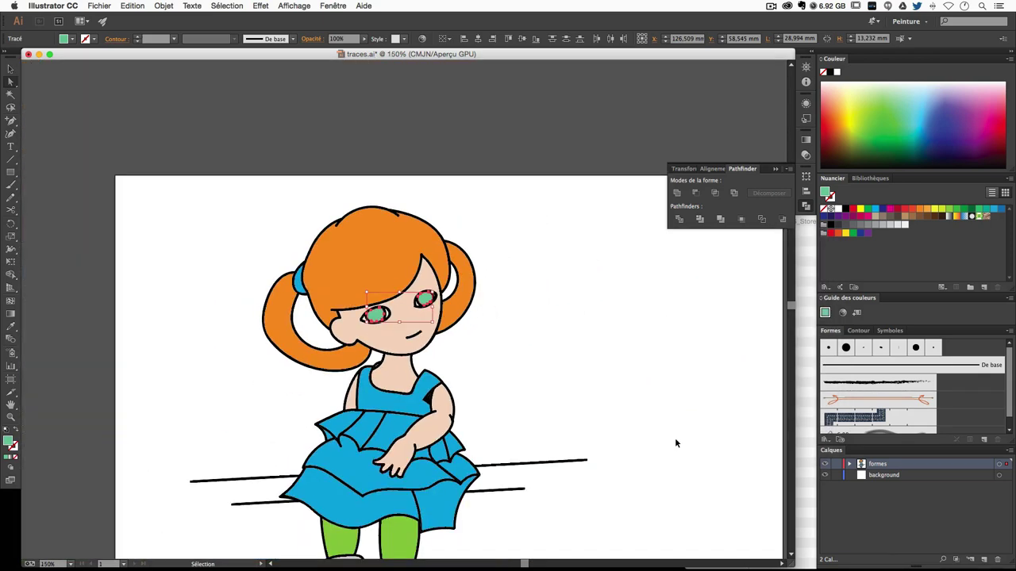
key("ctrl+plus")
key("a")
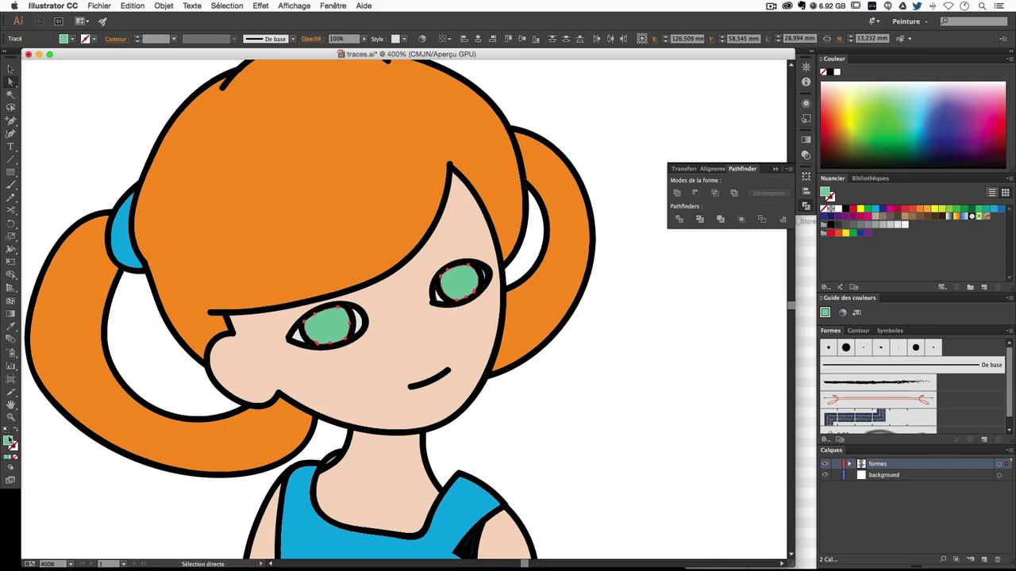
double_click(9, 440)
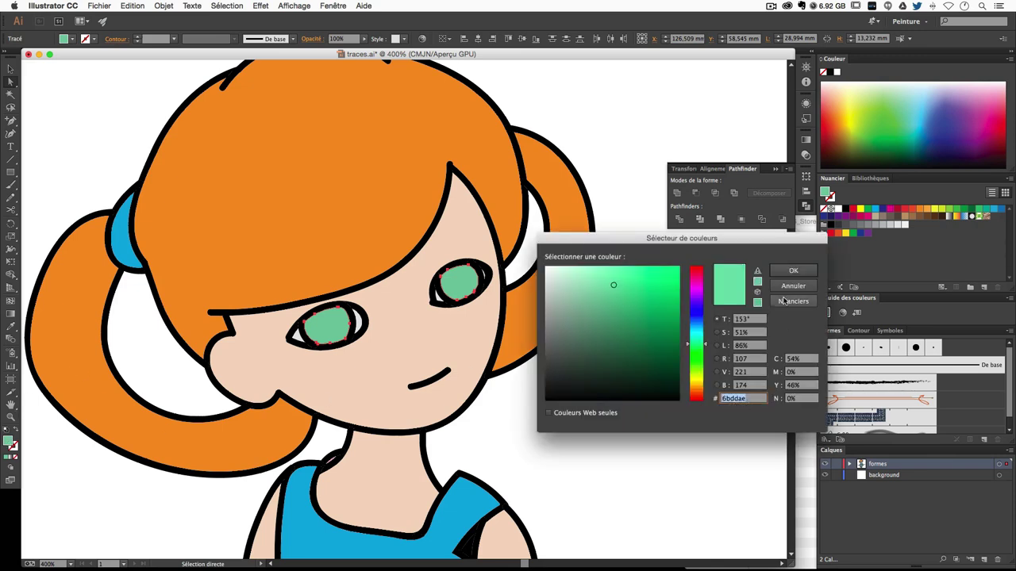
key("Return")
Deselect the eyes, view the whole doll, then zoom back in on the face.
key("v")
left_click(633, 441)
key("ctrl+minus")
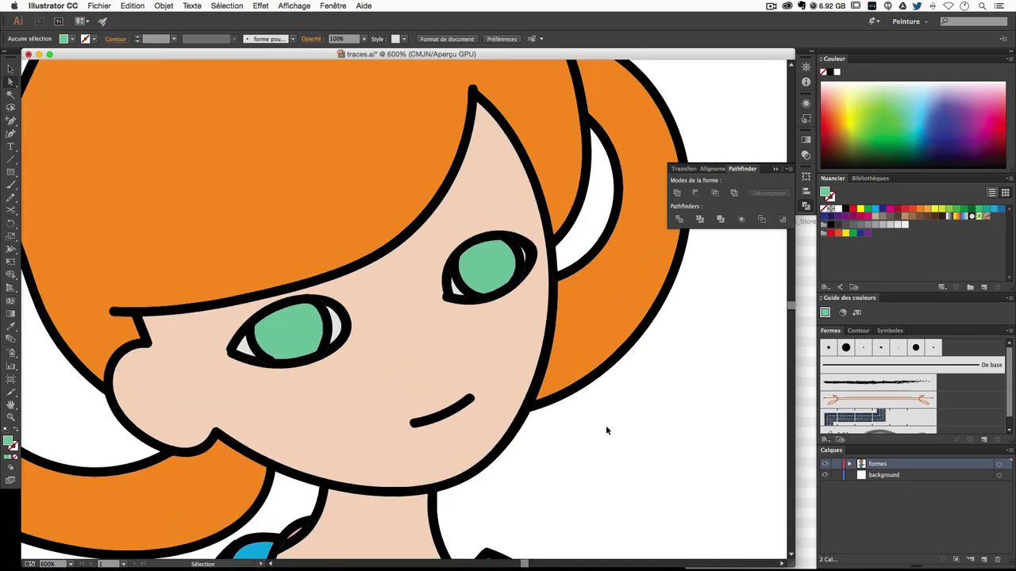
key("ctrl+minus")
key("ctrl+minus")
key("a")
key("ctrl+plus")
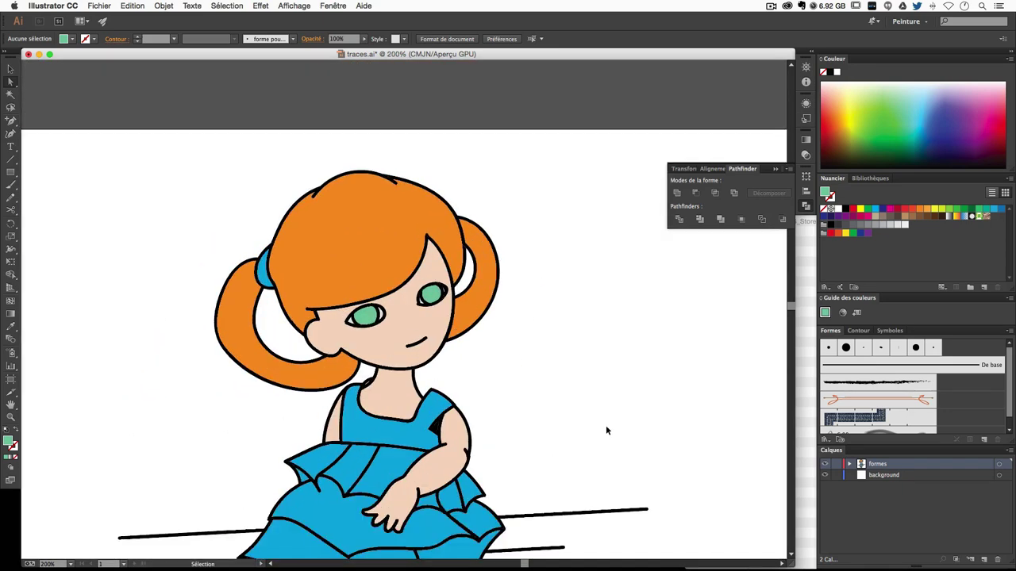
key("ctrl+plus")
key("ctrl+plus")
key("ctrl+plus")
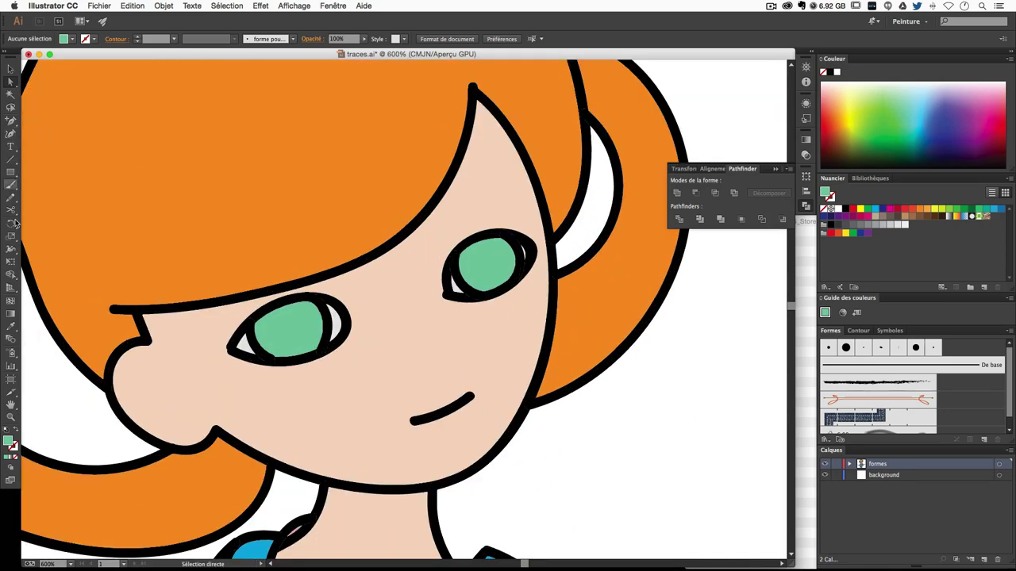
Switch to the Paintbrush with default black stroke and fill set to None.
left_click(10, 185)
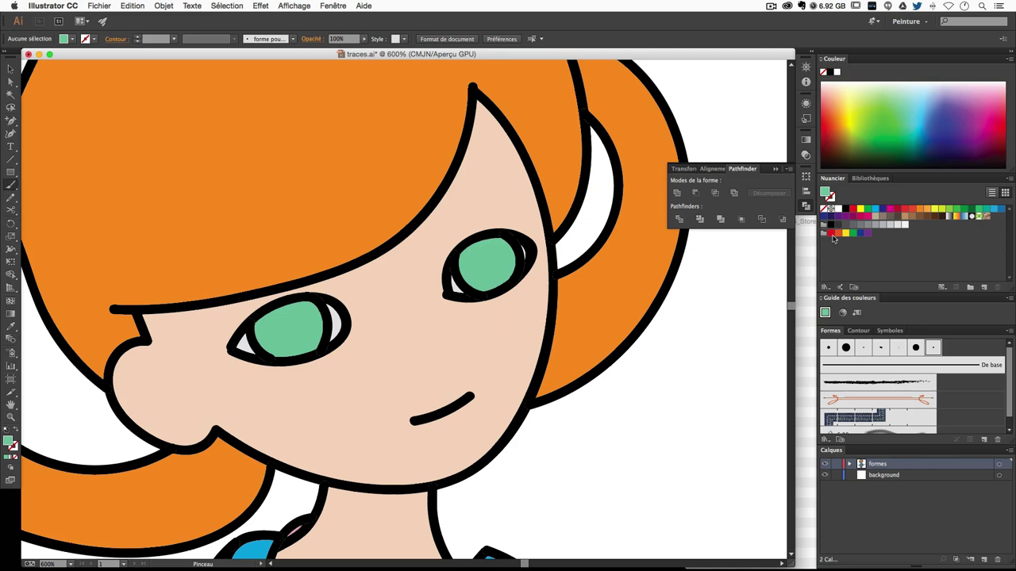
left_click(8, 428)
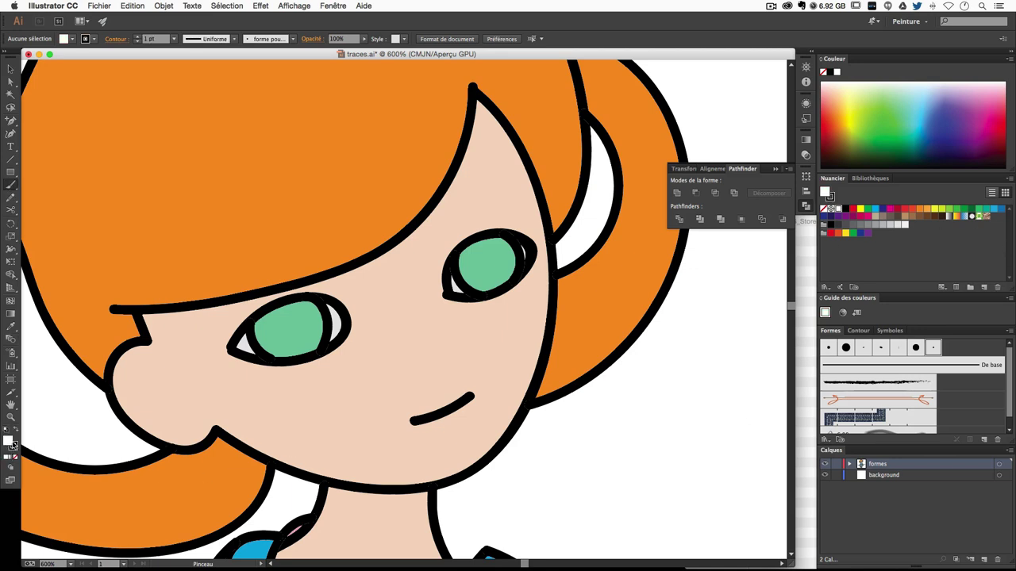
left_click(15, 459)
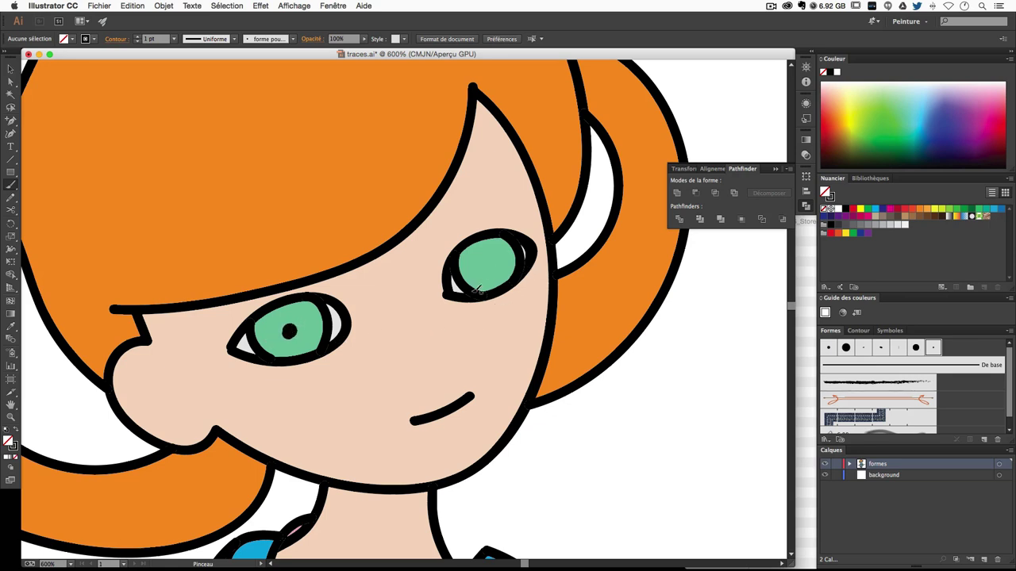
Undo the old stroke and repaint the black pupil in the girl's left eye.
key("ctrl+z")
key("ctrl+z")
left_click_drag(292, 325, 292, 327)
key("a")
Alt-drag a copy of the left pupil into the girl's right eye.
key("v")
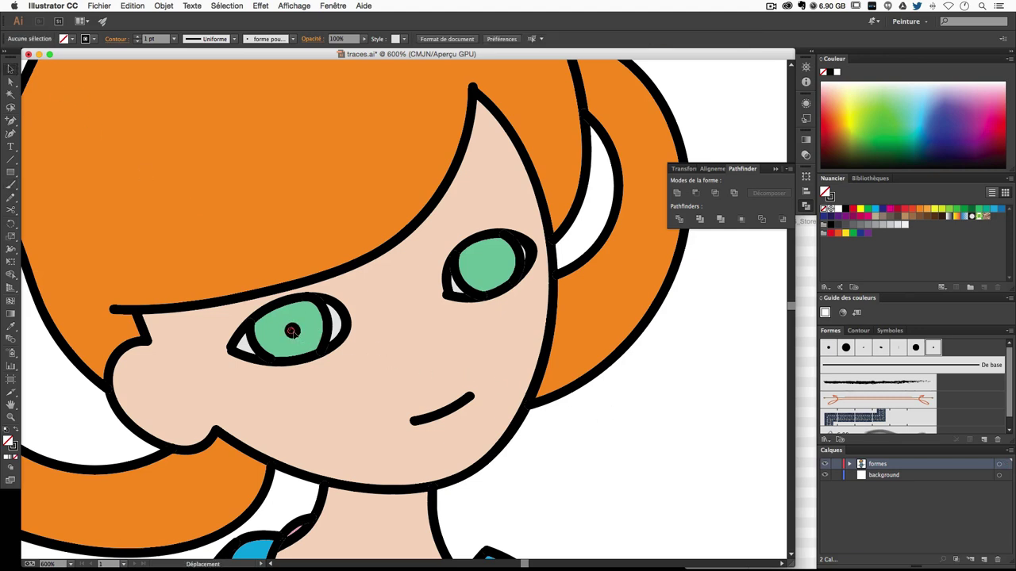
left_click(292, 332)
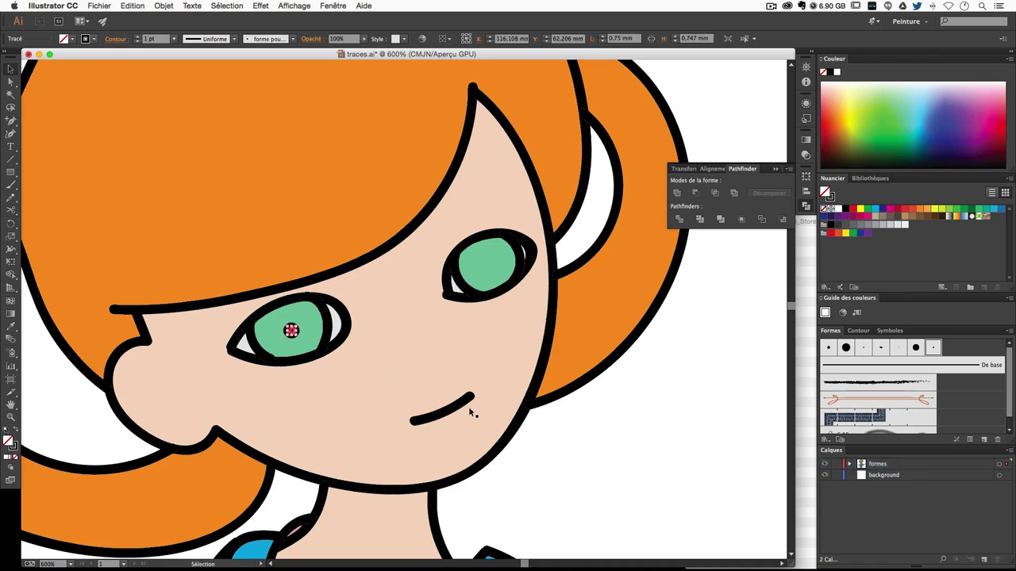
left_click(322, 365)
left_click_drag(291, 332, 435, 302)
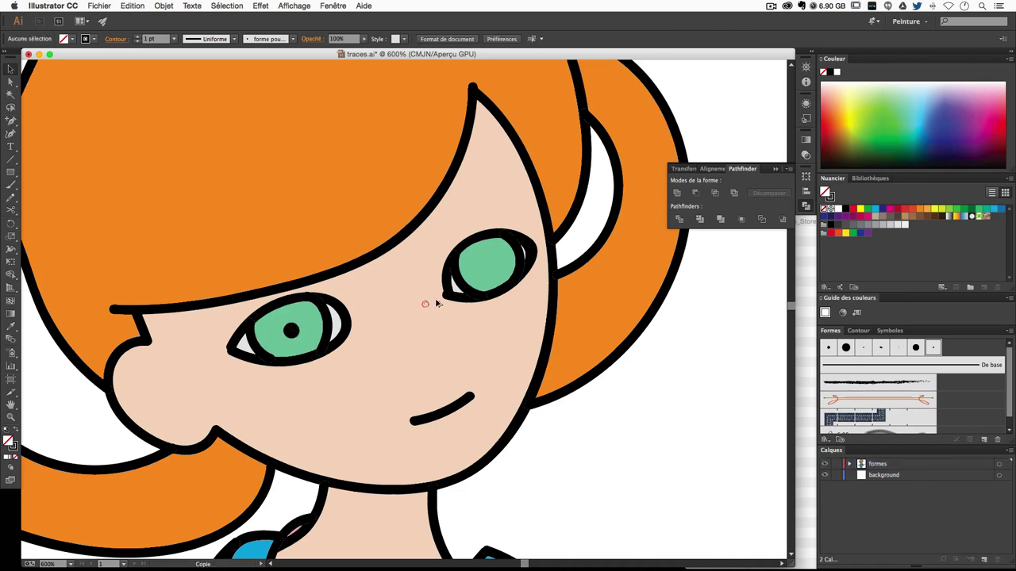
left_click_drag(490, 270, 490, 267)
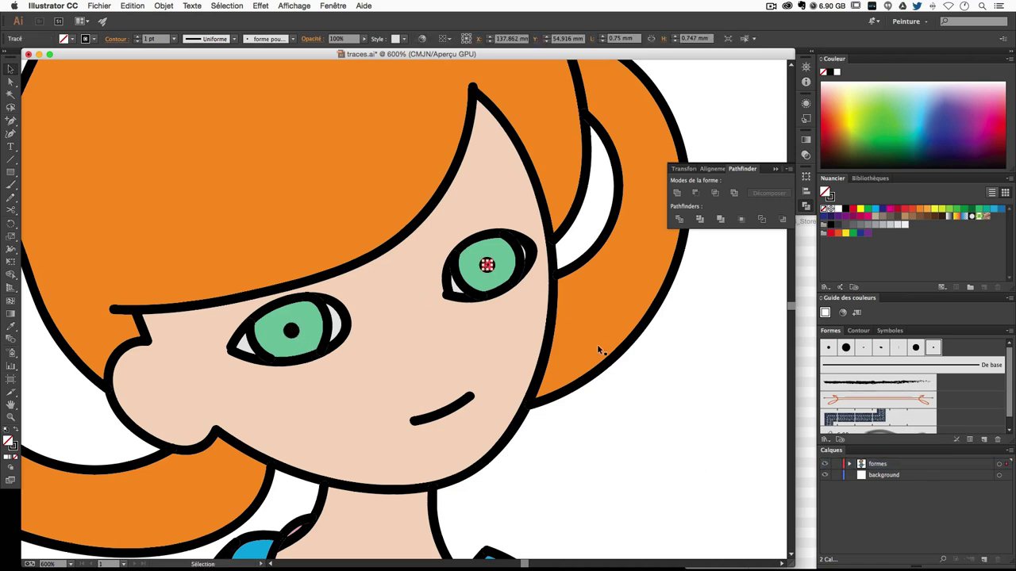
left_click(615, 426)
key("ctrl+minus")
key("ctrl+minus")
key("ctrl+minus")
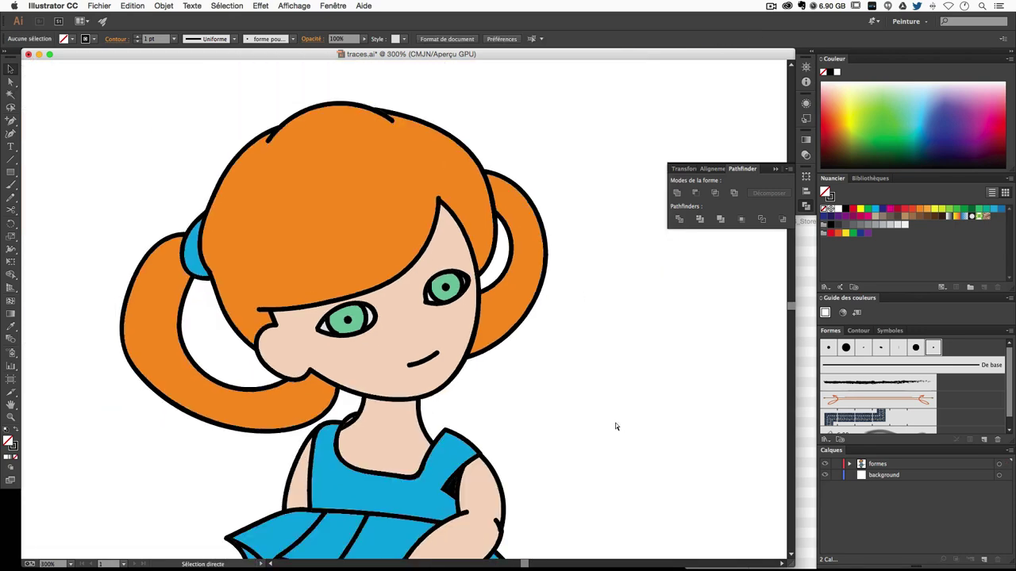
key("ctrl+plus")
key("ctrl+plus")
key("ctrl+plus")
key("ctrl+plus")
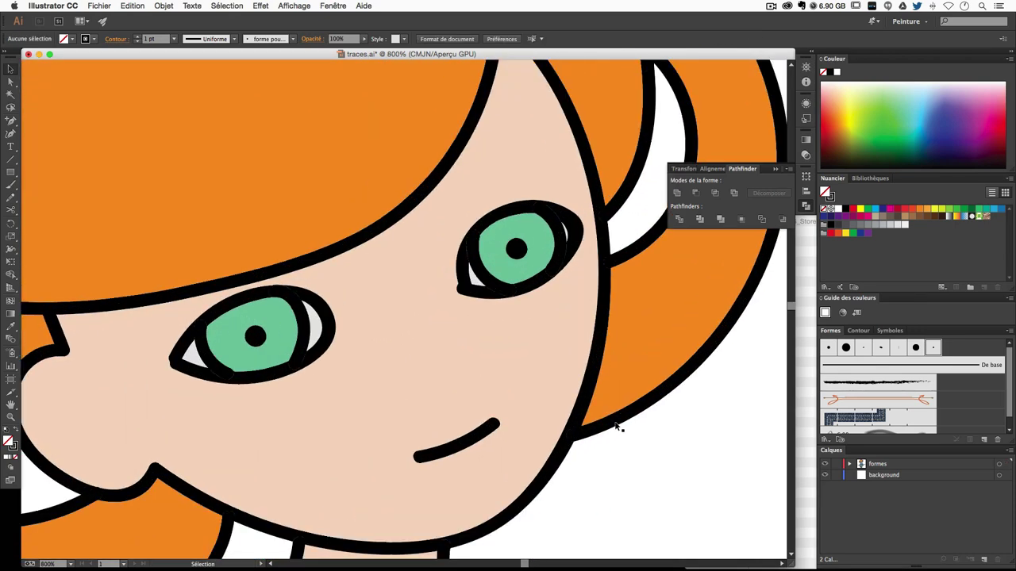
Paint a white Paintbrush highlight dot beside the pupil on the left green iris.
left_click(11, 184)
left_click(12, 445)
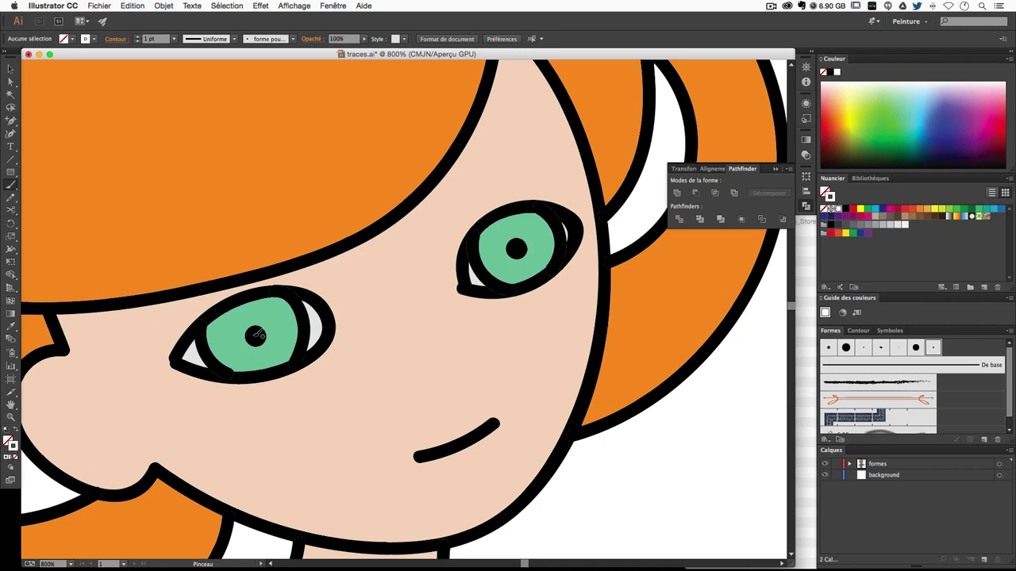
left_click_drag(241, 327, 256, 334)
left_click(12, 69)
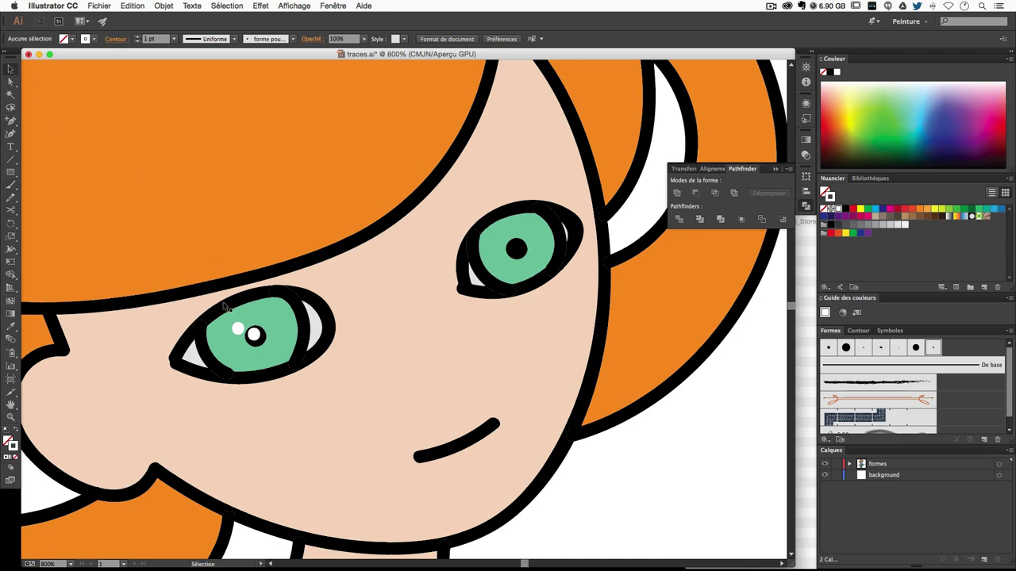
left_click(253, 334)
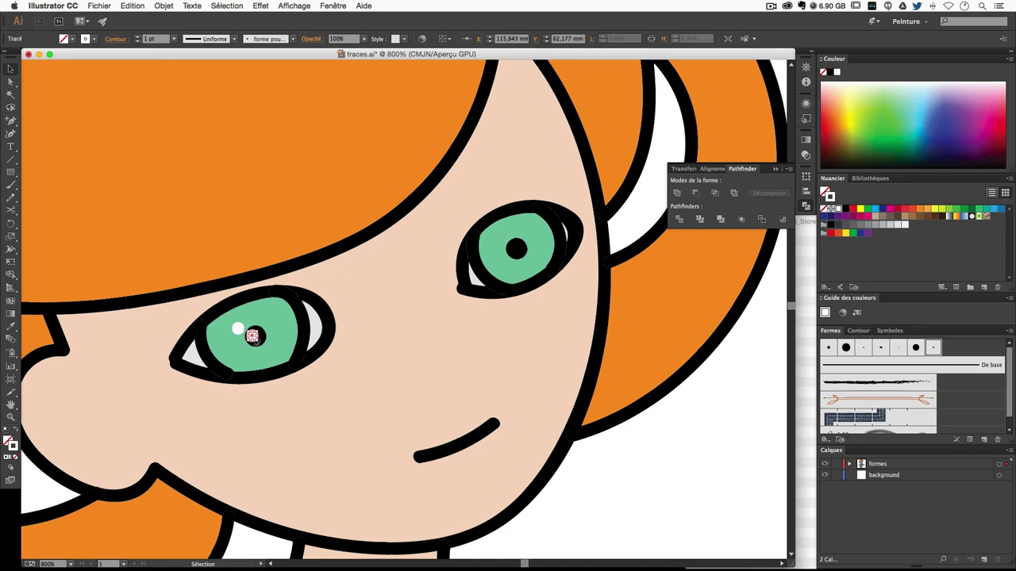
left_click(464, 399)
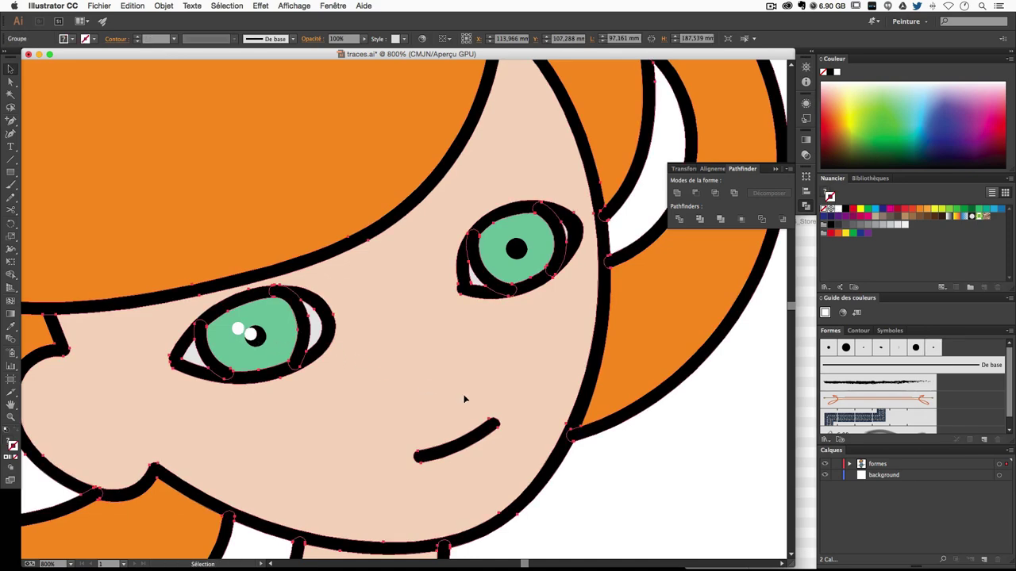
left_click(257, 336)
left_click(164, 6)
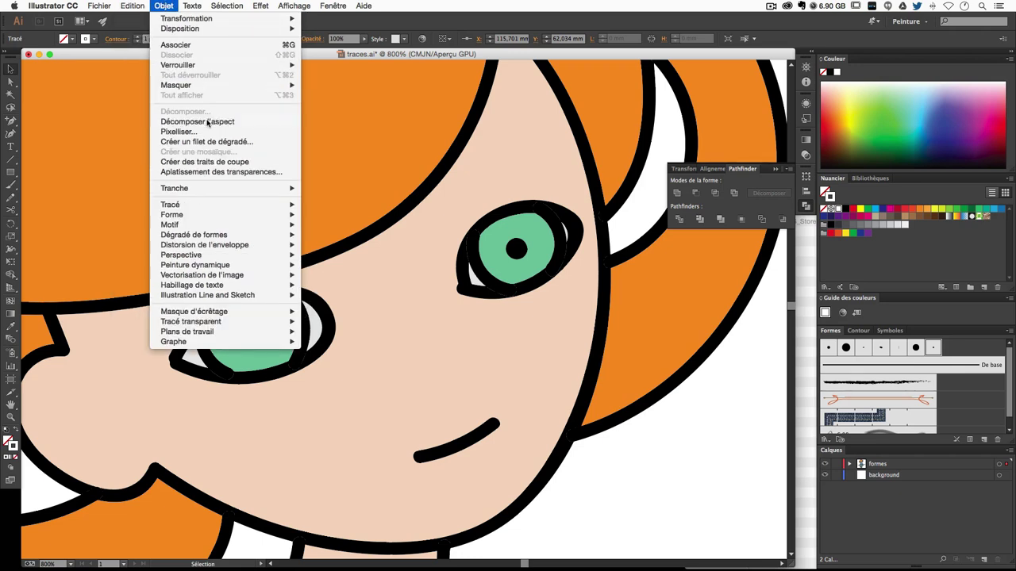
Expand the highlight dot's brush appearance into a shape with Décomposer l'aspect.
left_click(207, 121)
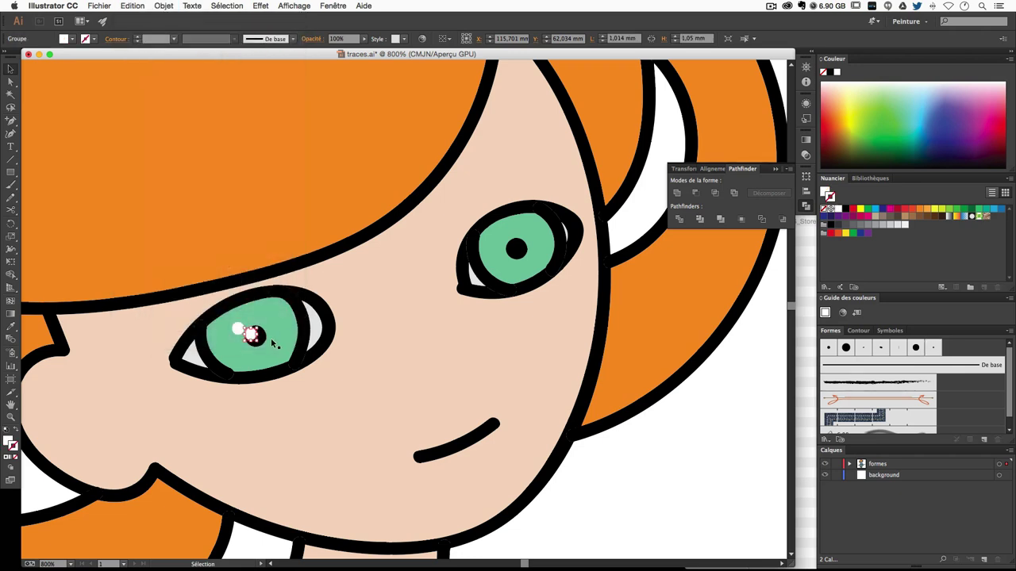
left_click(685, 481)
key("super+minus")
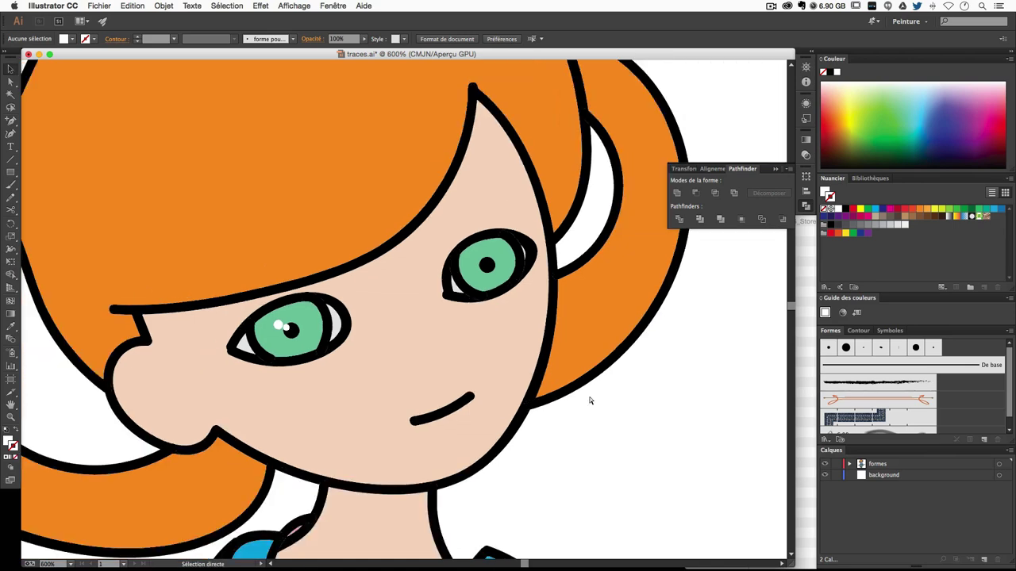
key("super+minus")
key("super+plus")
key("super+plus")
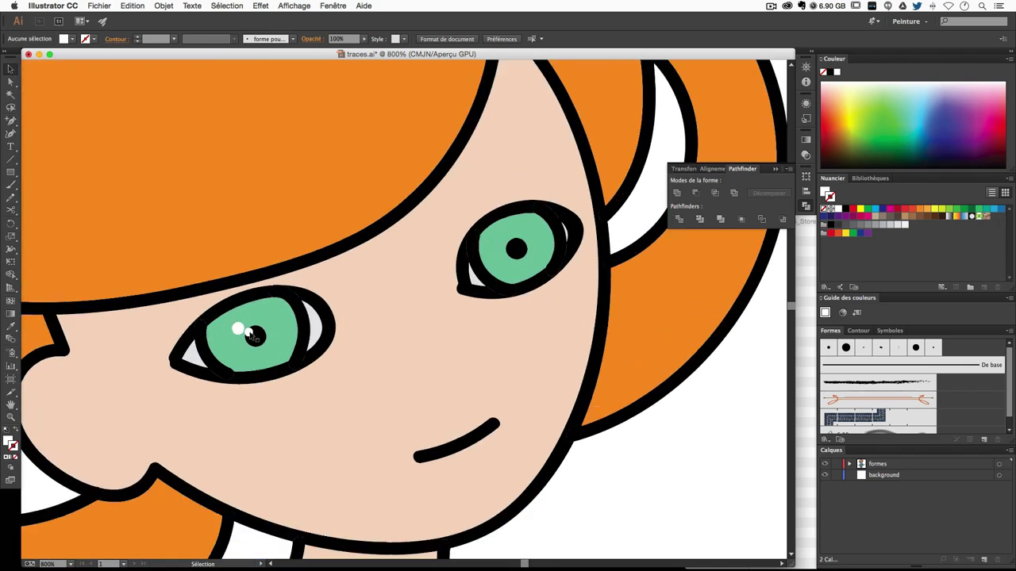
Bring up the Dégradé panel with both white eye highlights selected.
left_click(235, 329)
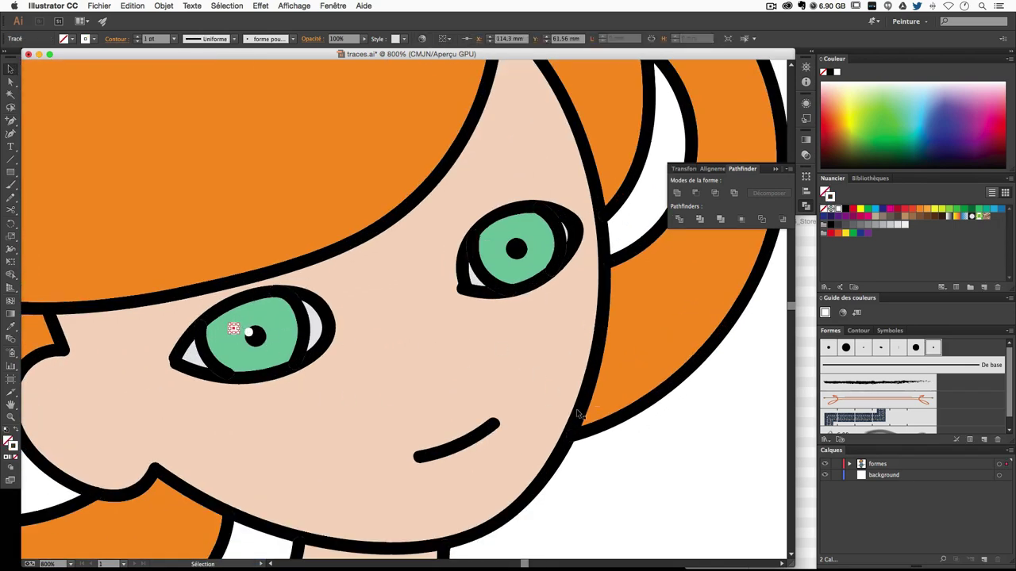
left_click(604, 430)
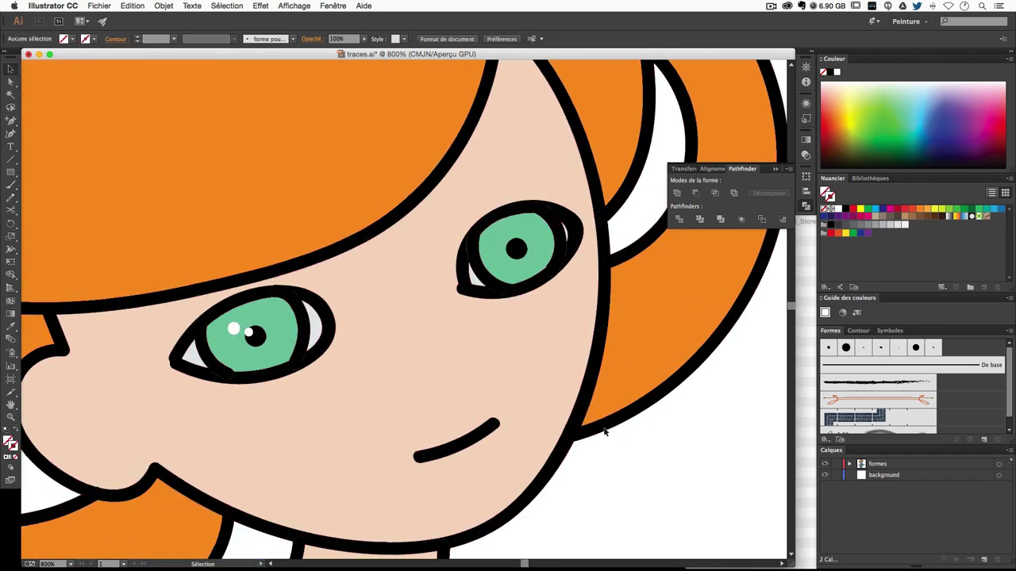
left_click(250, 334)
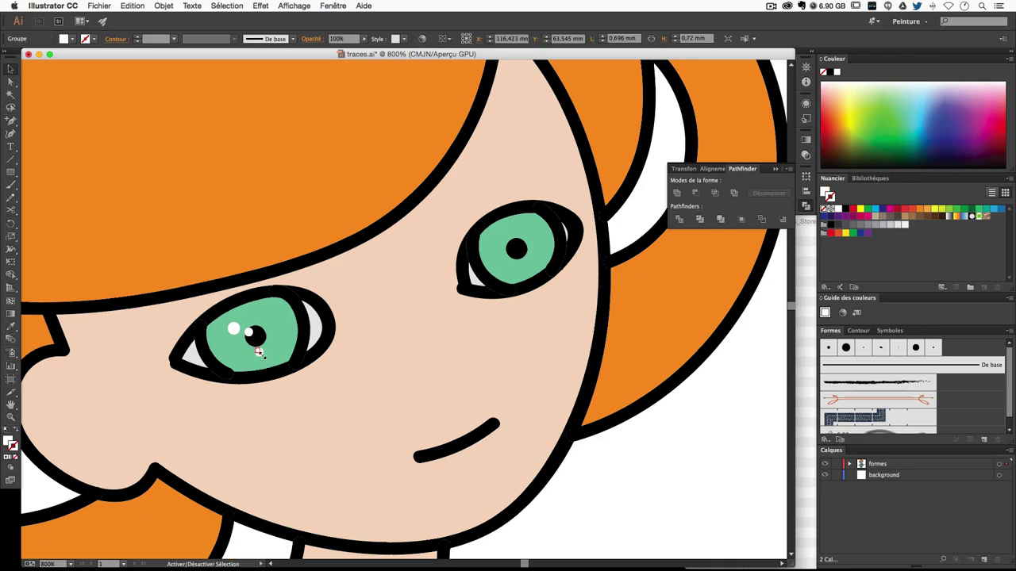
key("super+a")
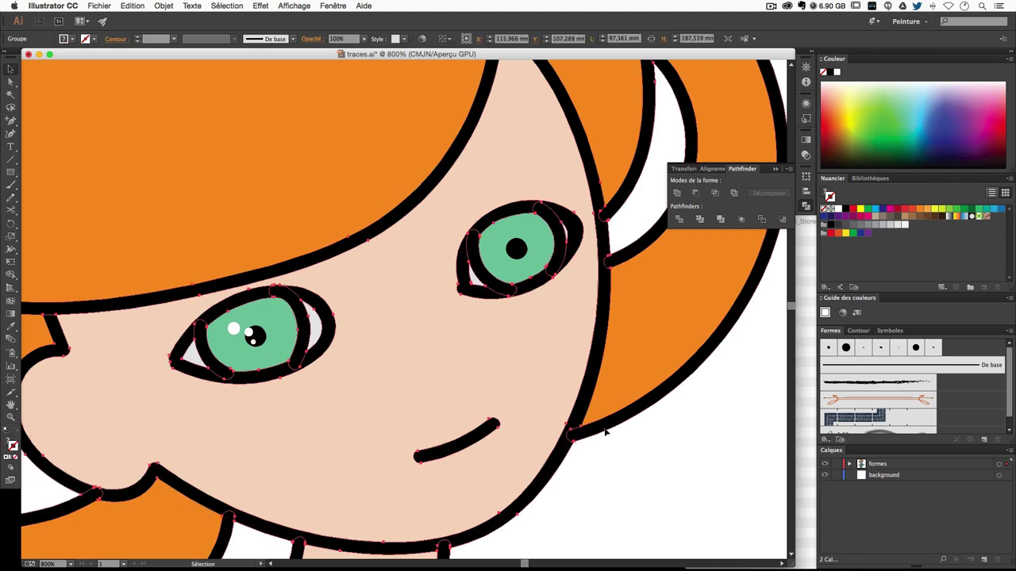
left_click(616, 432)
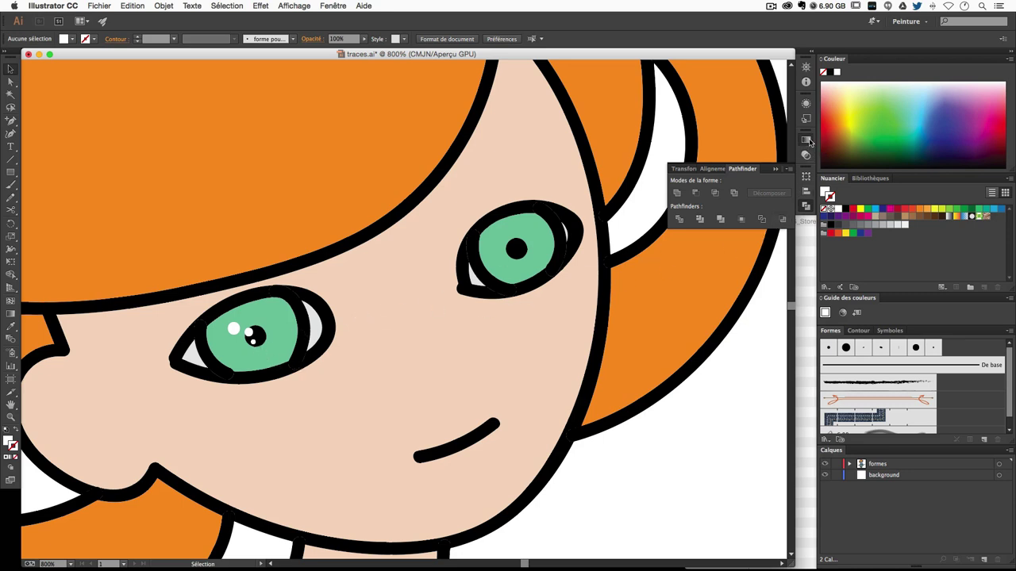
left_click(806, 140)
left_click(235, 332)
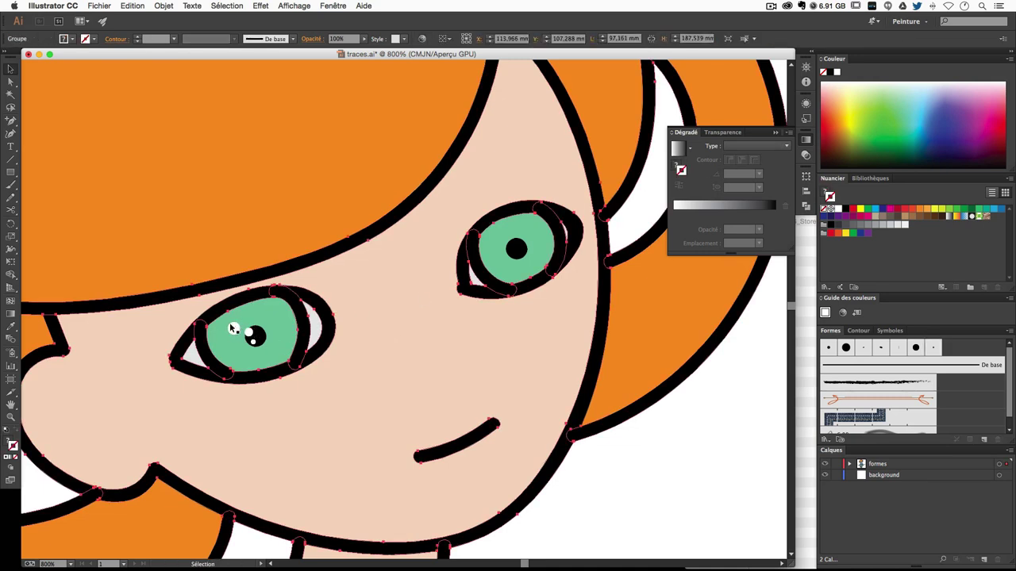
Expand the remaining brush-stroke highlight into a shape and lower its opacity to 75%.
left_click(232, 328)
left_click(164, 6)
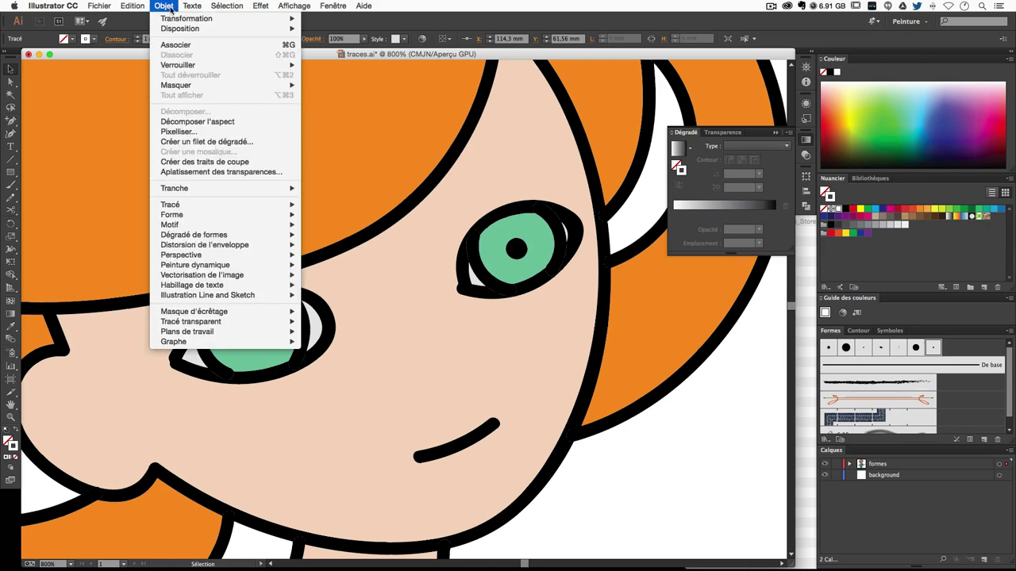
left_click(197, 121)
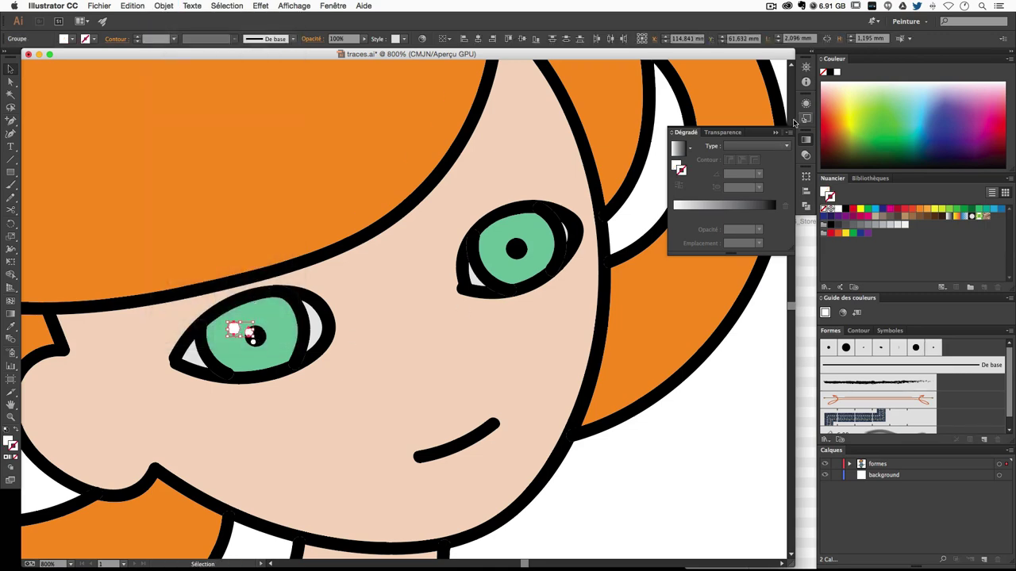
left_click(722, 132)
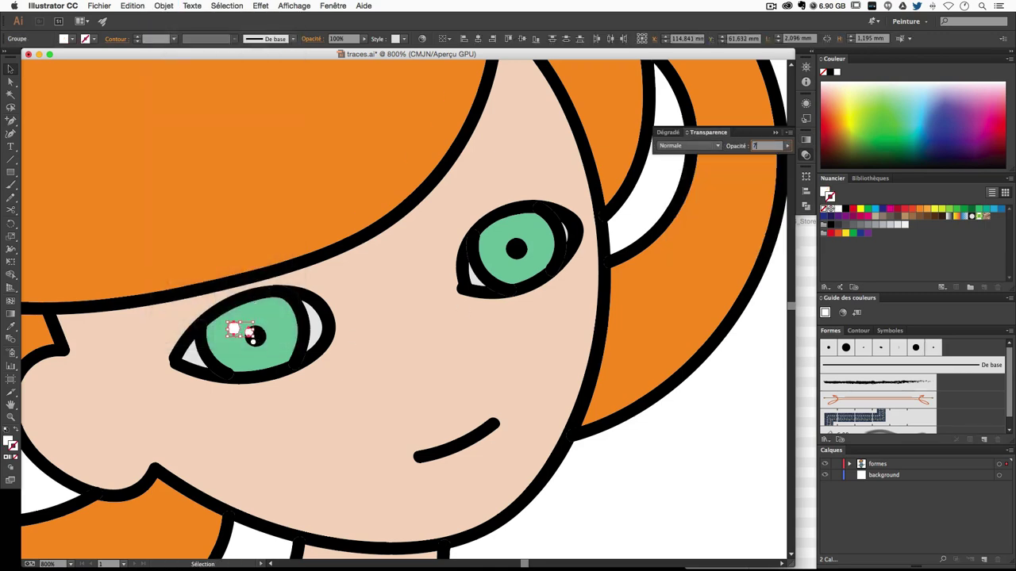
key("Return")
left_click(741, 384)
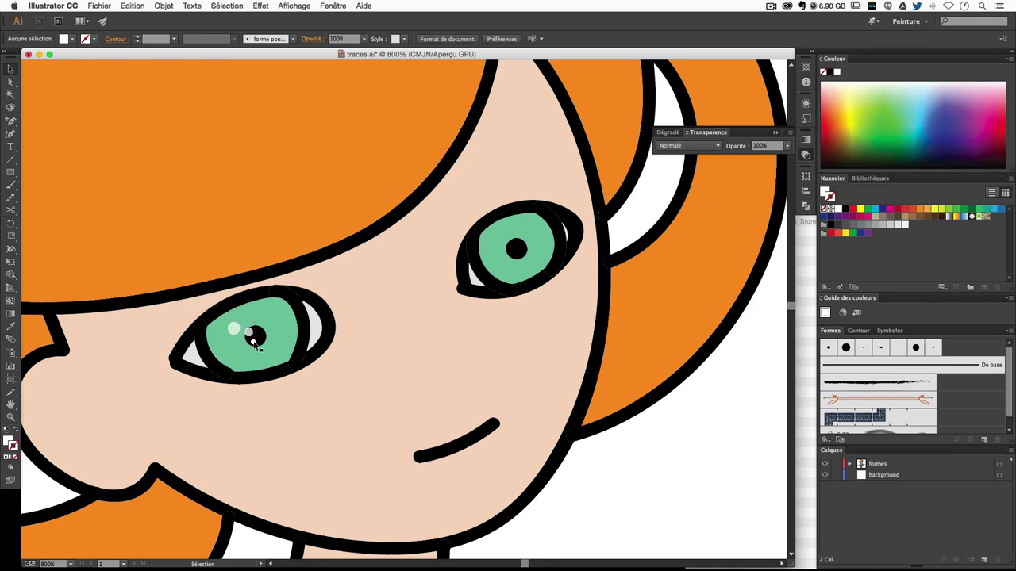
Set the larger white highlight circle to 85% opacity.
left_click(254, 343)
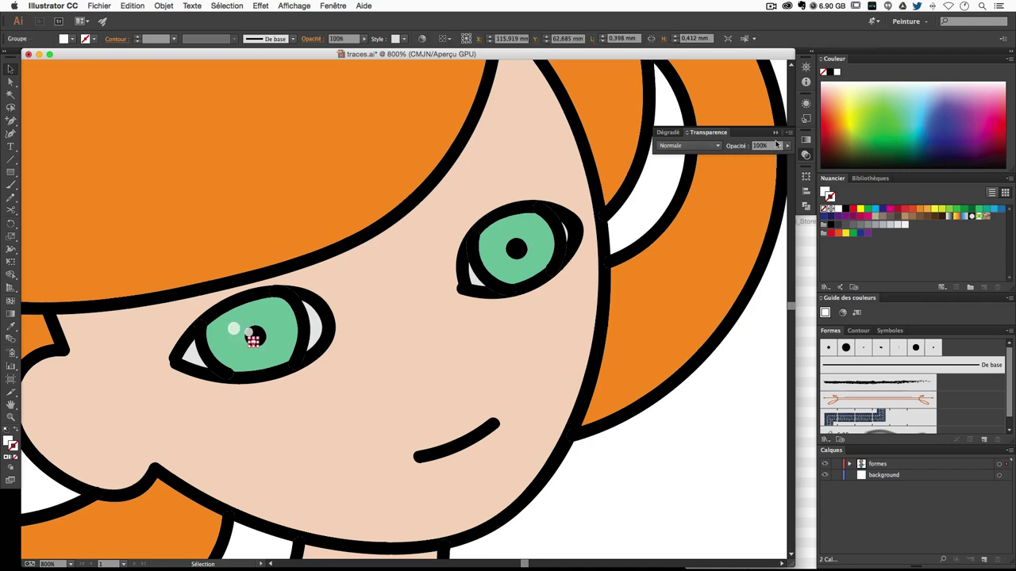
left_click(722, 147)
type("90")
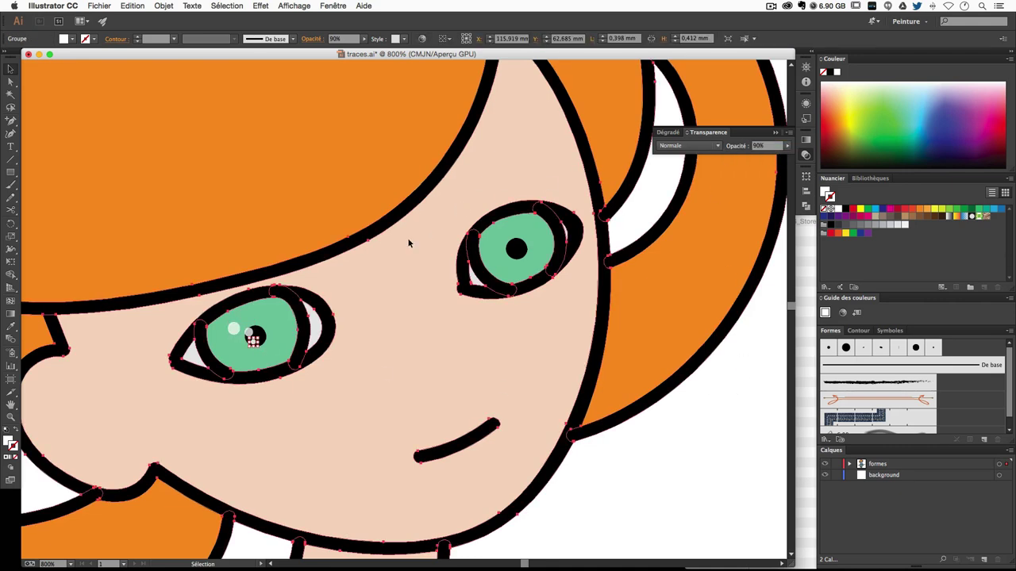
left_click(252, 337)
left_click(248, 333)
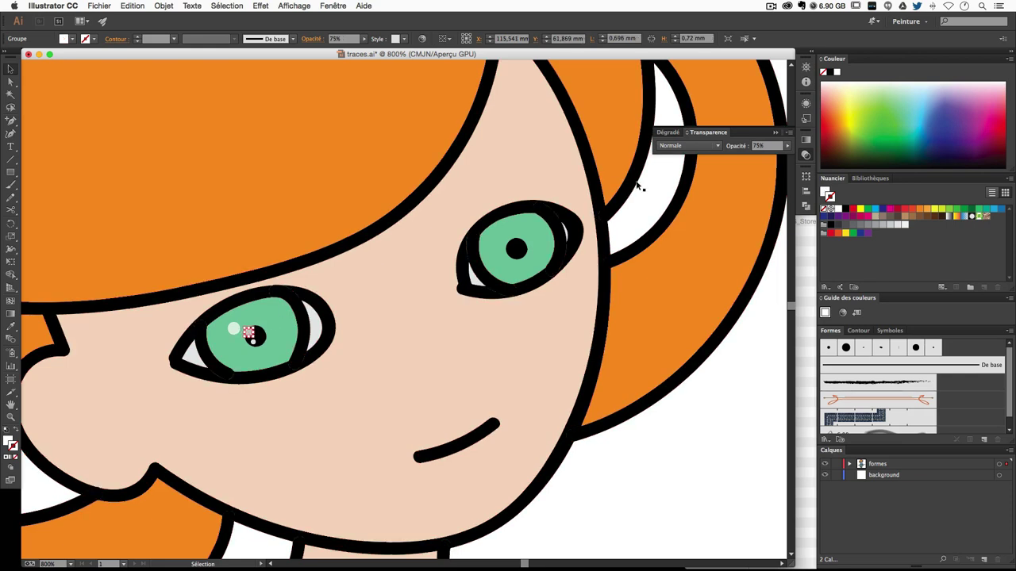
left_click(233, 329)
left_click(770, 146)
key("Return")
left_click(719, 372)
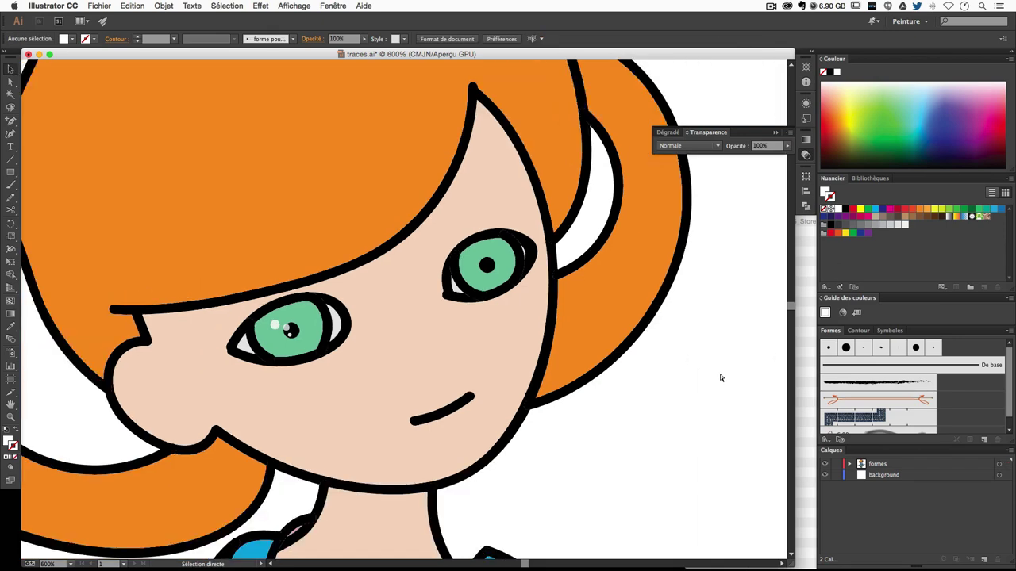
Expand the left pupil's brushed appearance into grouped shapes with Décomposer l'aspect.
scroll(720, 374, "down", 3)
scroll(719, 374, "up", 3)
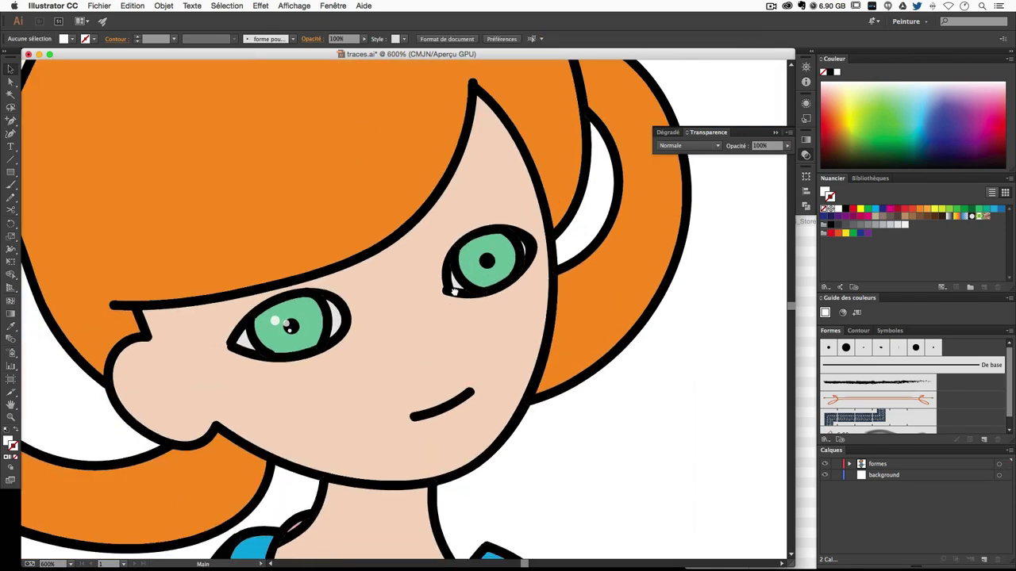
scroll(327, 247, "down", 2)
left_click(295, 274)
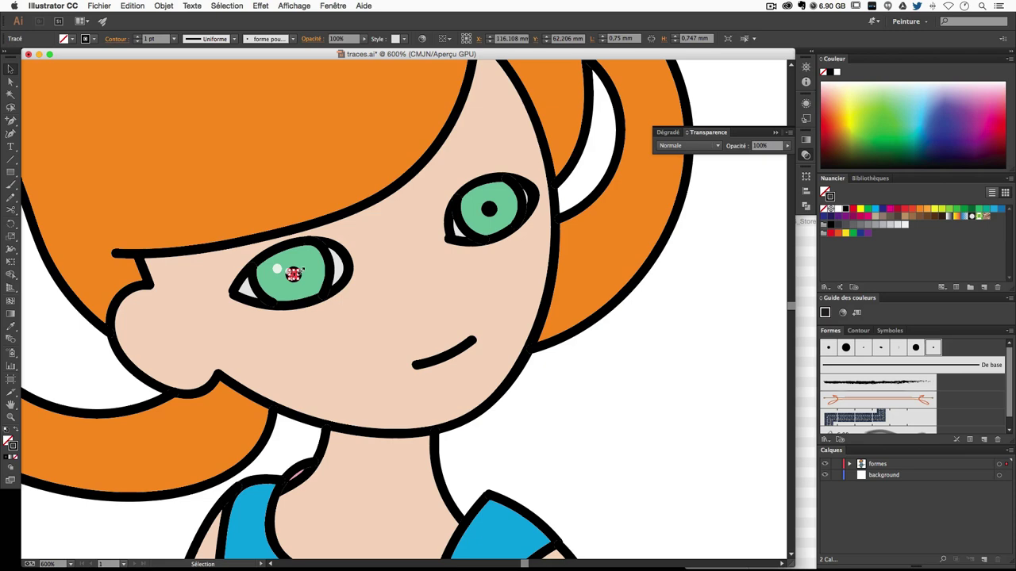
left_click(162, 6)
left_click(188, 121)
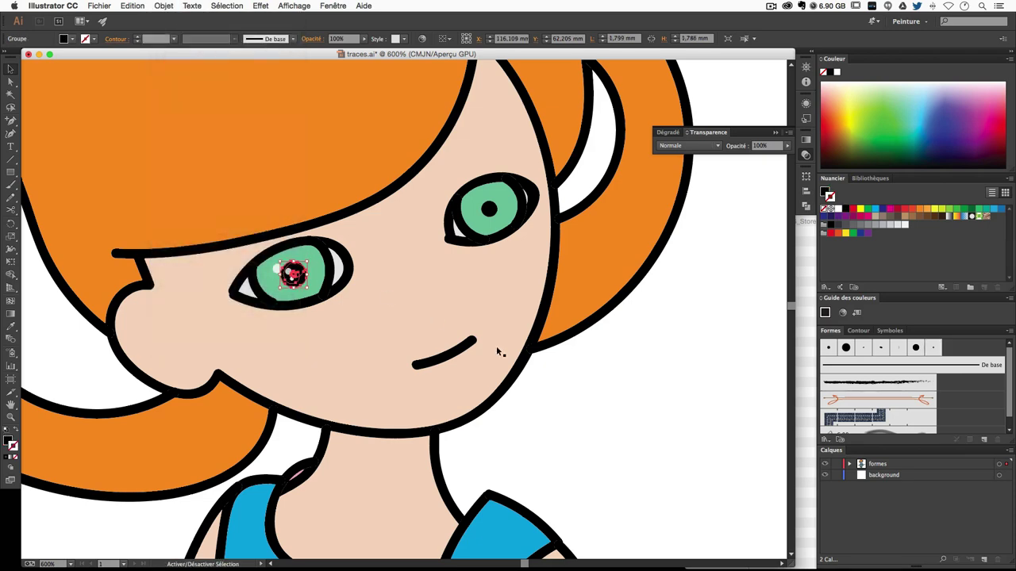
left_click(621, 410)
Nudge the expanded pupil group slightly into place within the iris.
key("h")
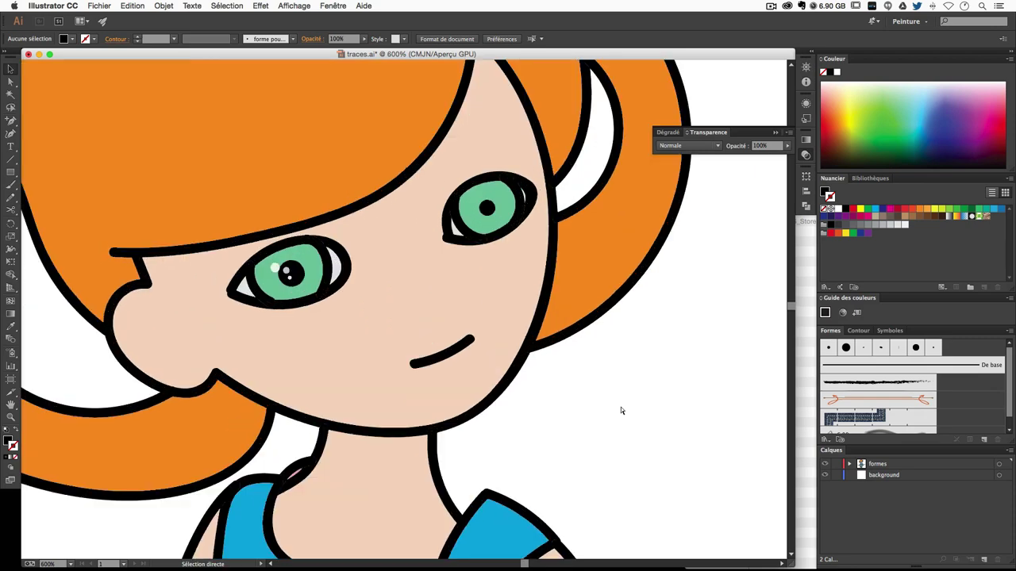
left_click(308, 274)
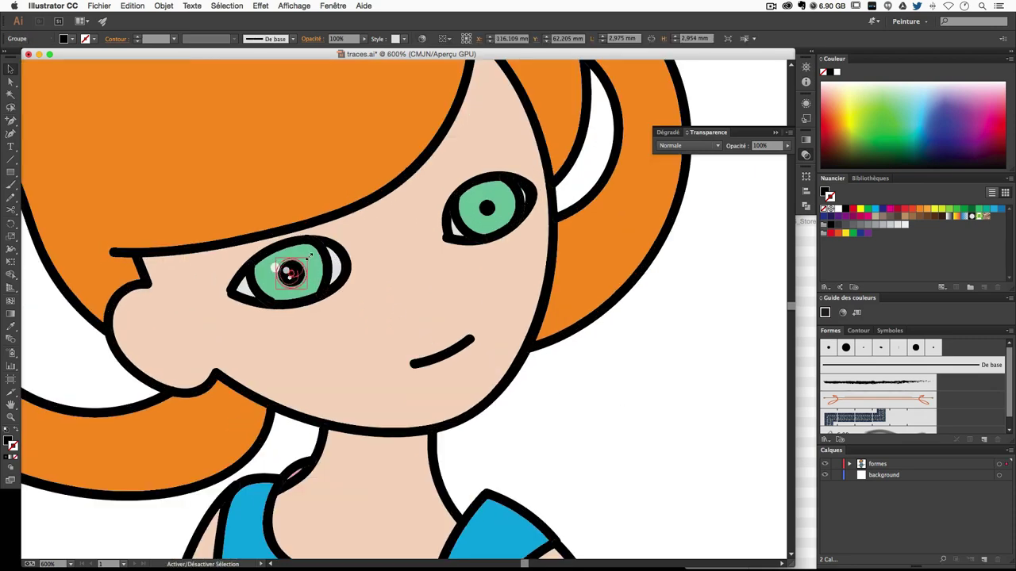
left_click(400, 350)
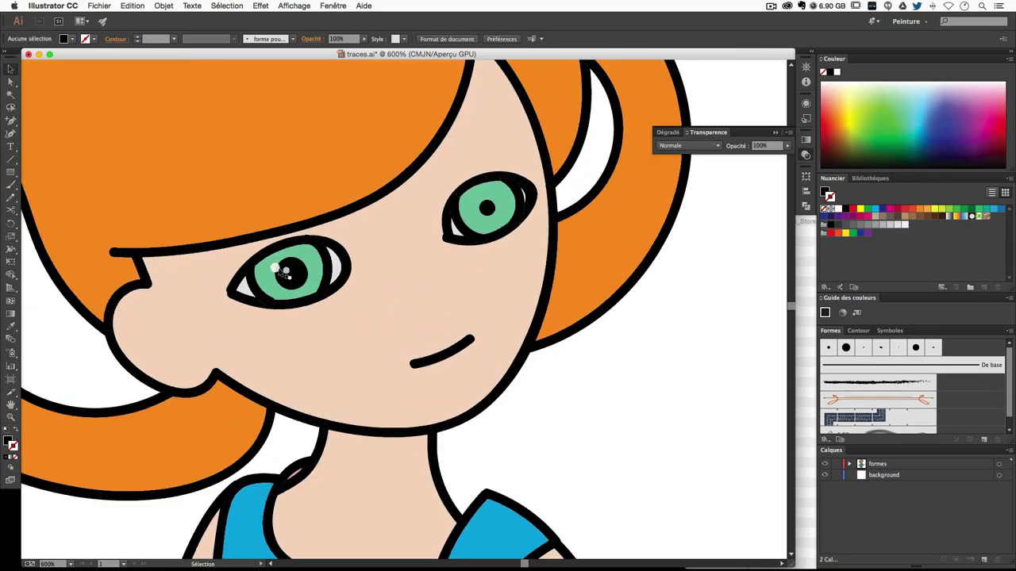
mouse_move(292, 282)
left_mouse_down()
mouse_move(300, 278)
mouse_move(286, 274)
left_mouse_up()
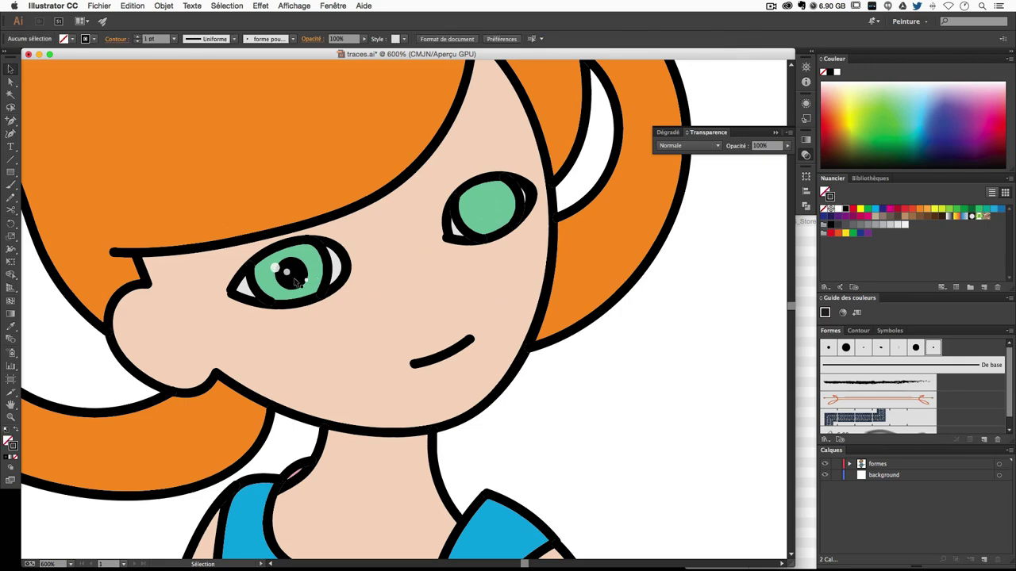
At 1600% zoom, enlarge both white highlight circles and set them to 90% opacity.
left_click(288, 274)
key("super+plus")
key("super+plus")
key("super+plus")
left_click_drag(252, 221, 410, 297)
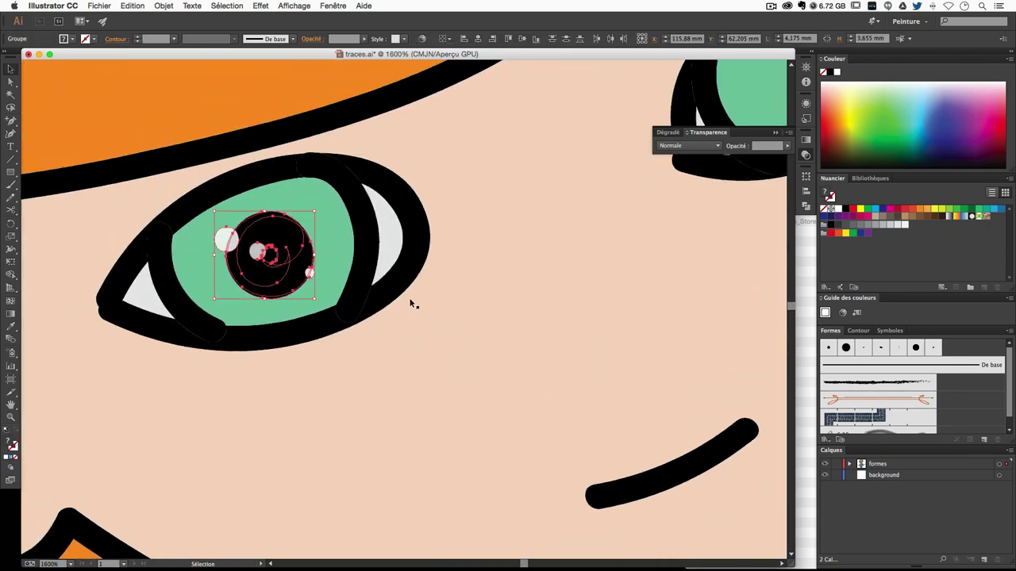
left_click(227, 238)
left_click(258, 252, "shift")
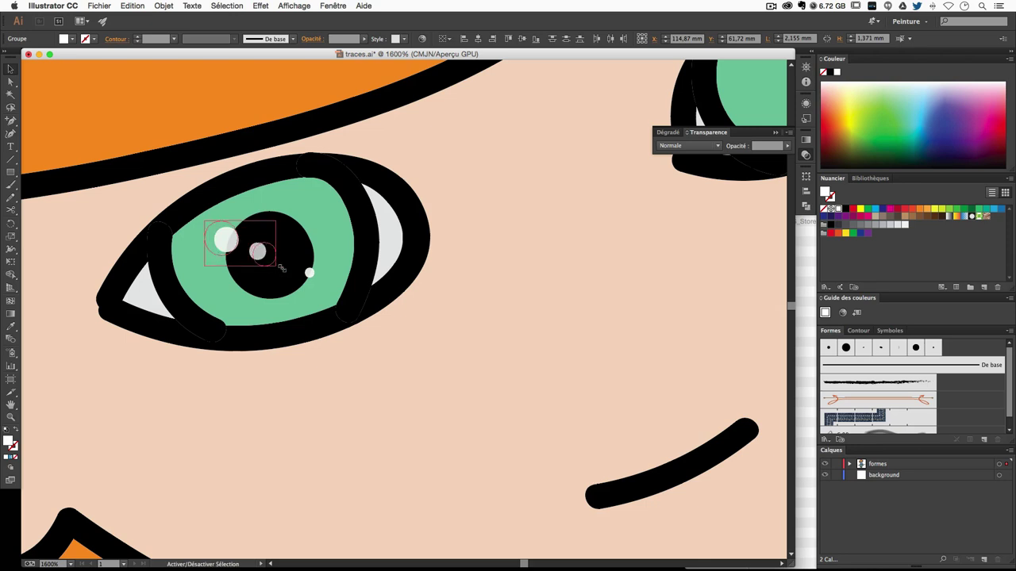
left_click_drag(269, 266, 273, 265)
key("9")
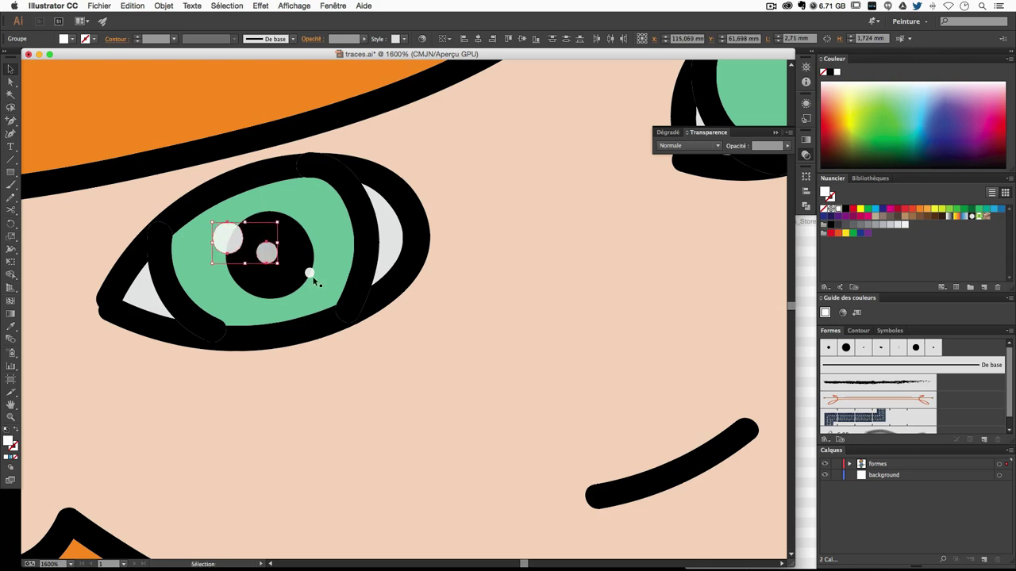
Zoom back to 800% and direct-select the left eye's green iris.
left_click(309, 272)
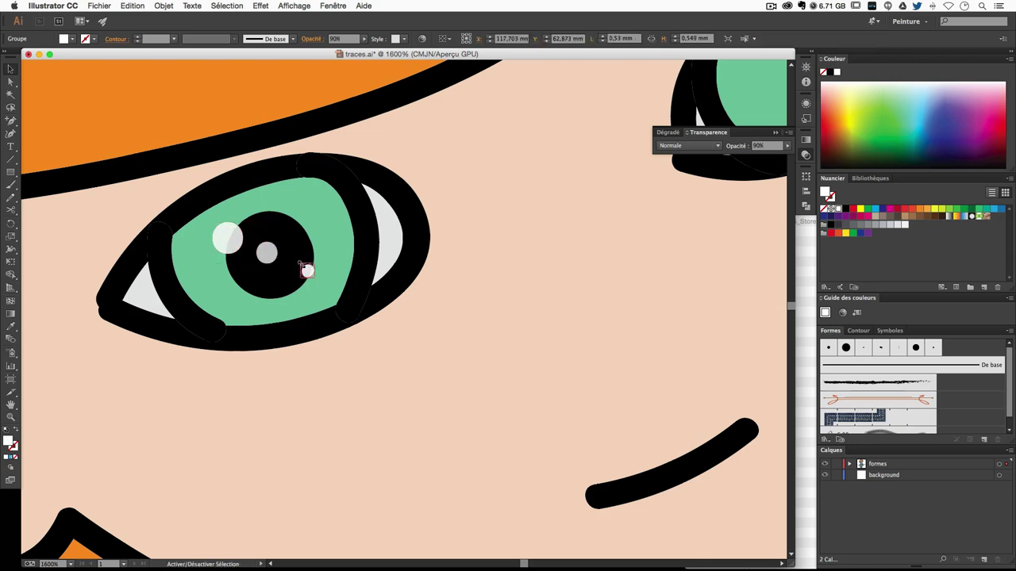
key("a")
key("ctrl+a")
key("ctrl+minus")
key("v")
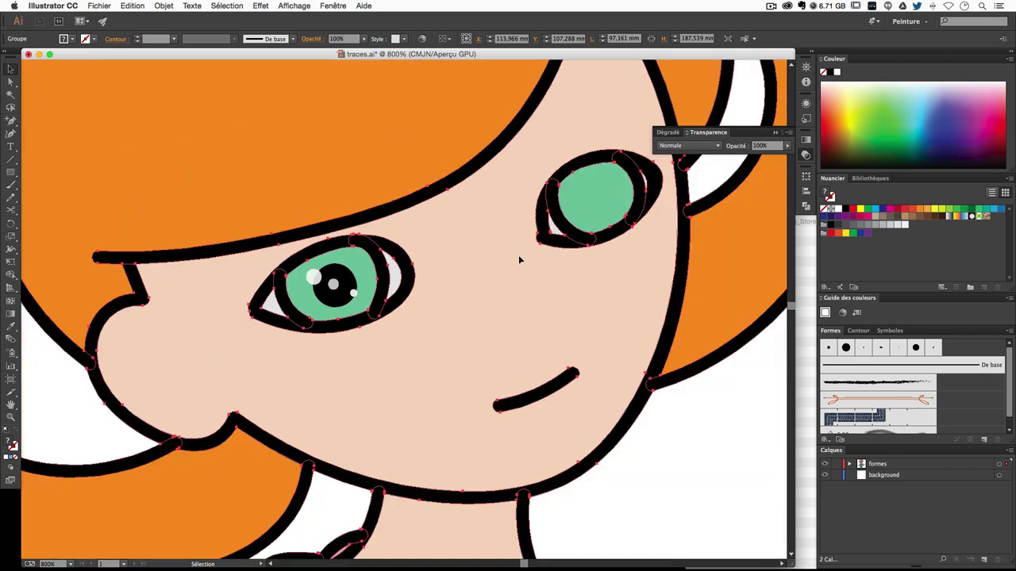
key("ctrl+shift+a")
left_click(10, 82)
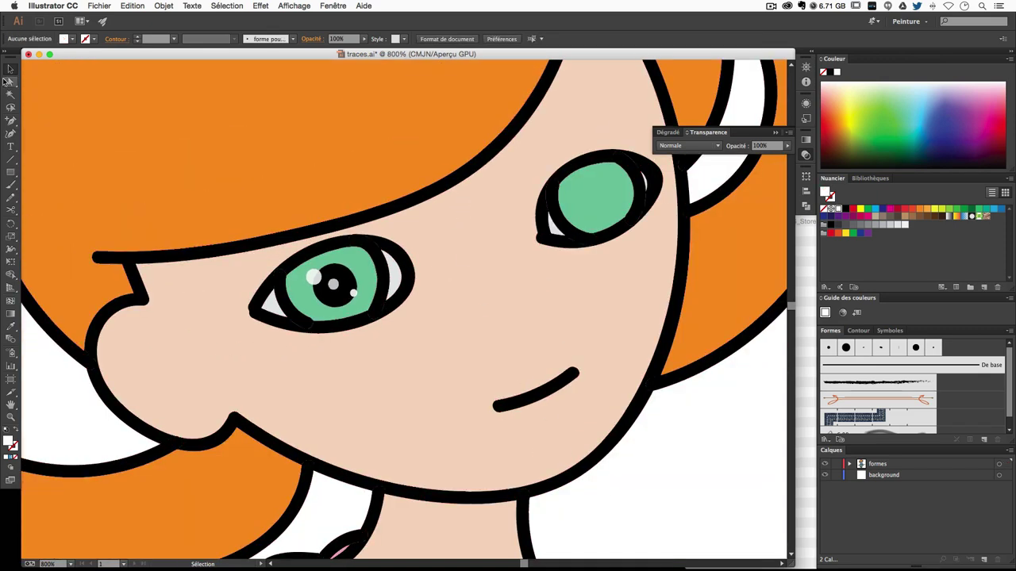
left_click(369, 261)
Recolour both irises to light blue #abe1ef.
left_click(623, 196, "shift")
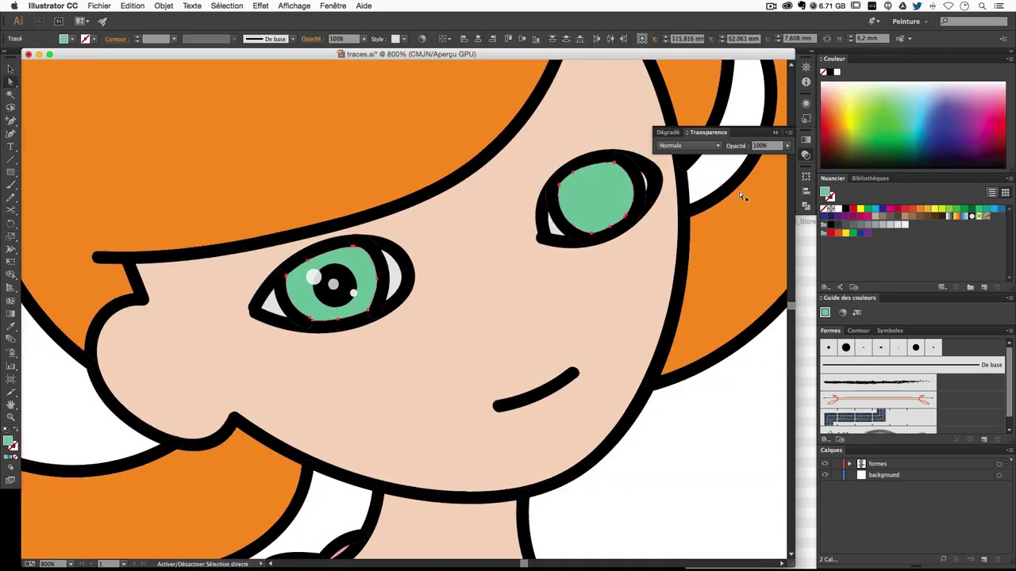
left_click(875, 209)
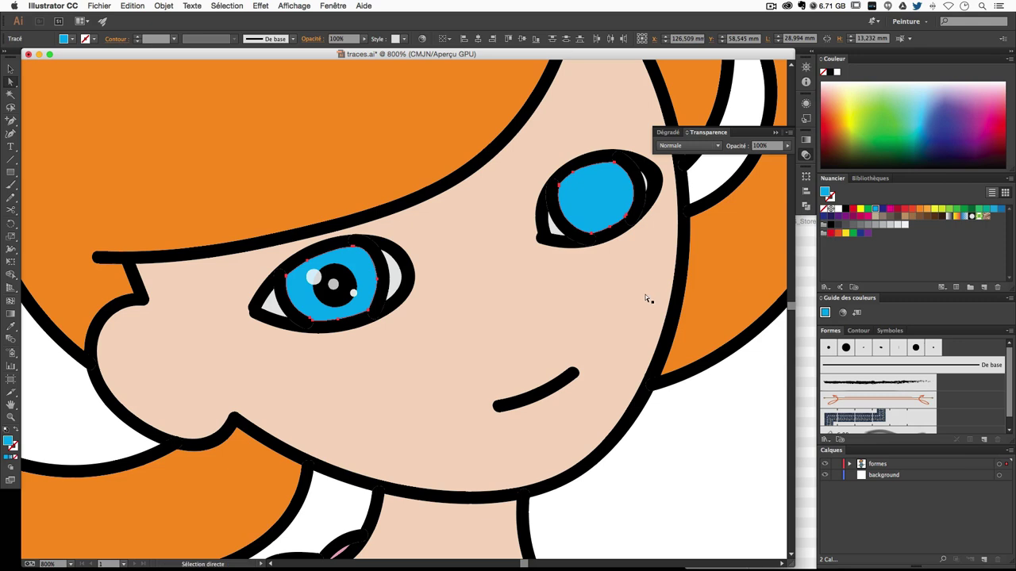
double_click(8, 442)
left_click_drag(578, 276, 585, 274)
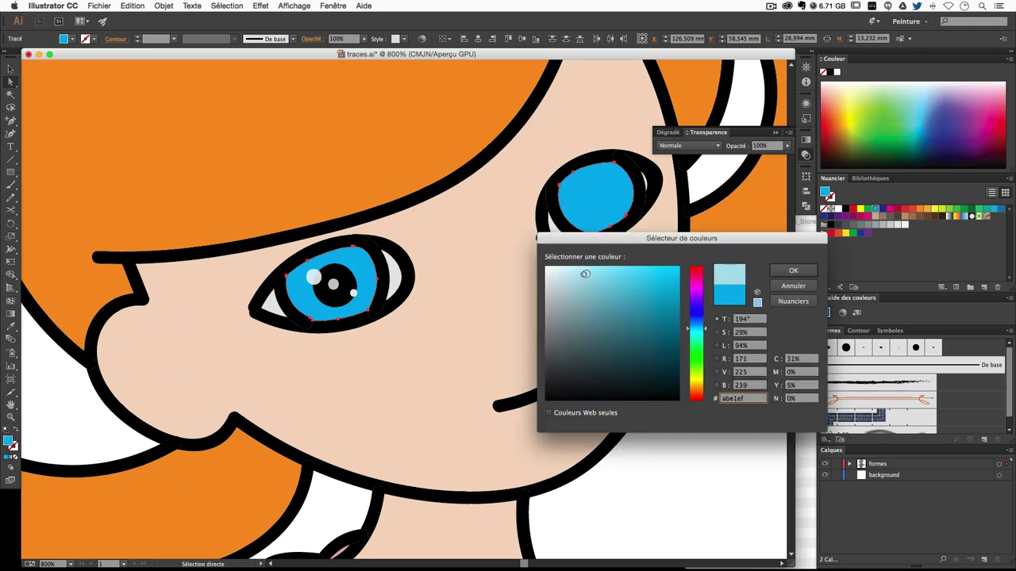
key("Return")
left_click(721, 456)
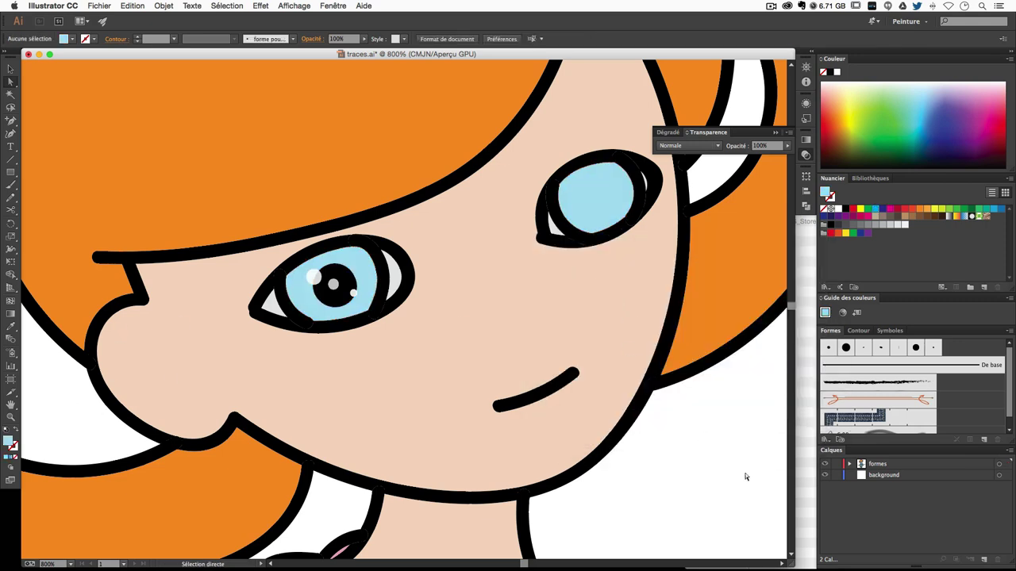
Alt-drag a copy of the pupil and highlights group onto the right eye.
scroll(385, 288, "right", 3)
left_click(10, 70)
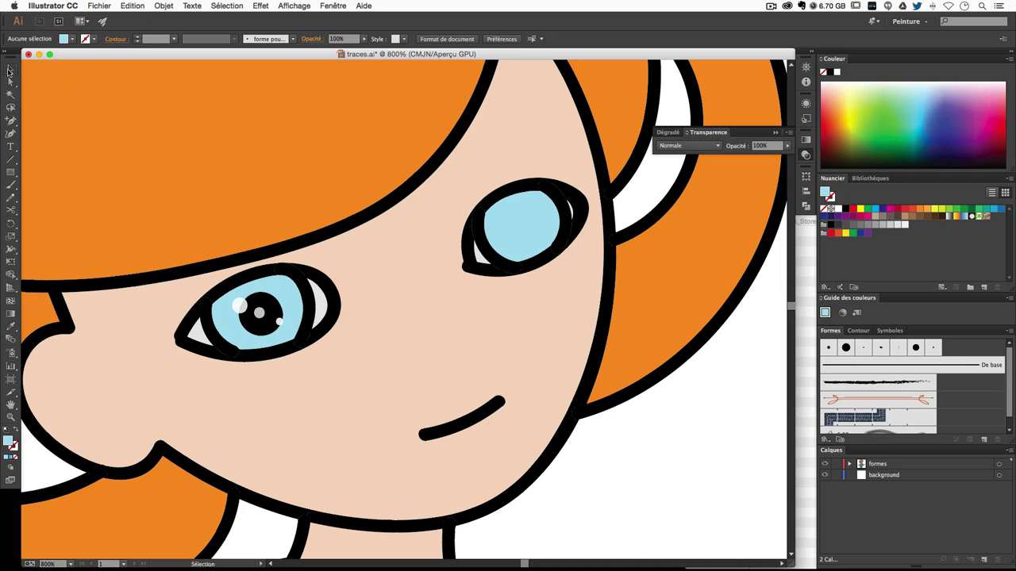
left_click(259, 311)
left_click(240, 305)
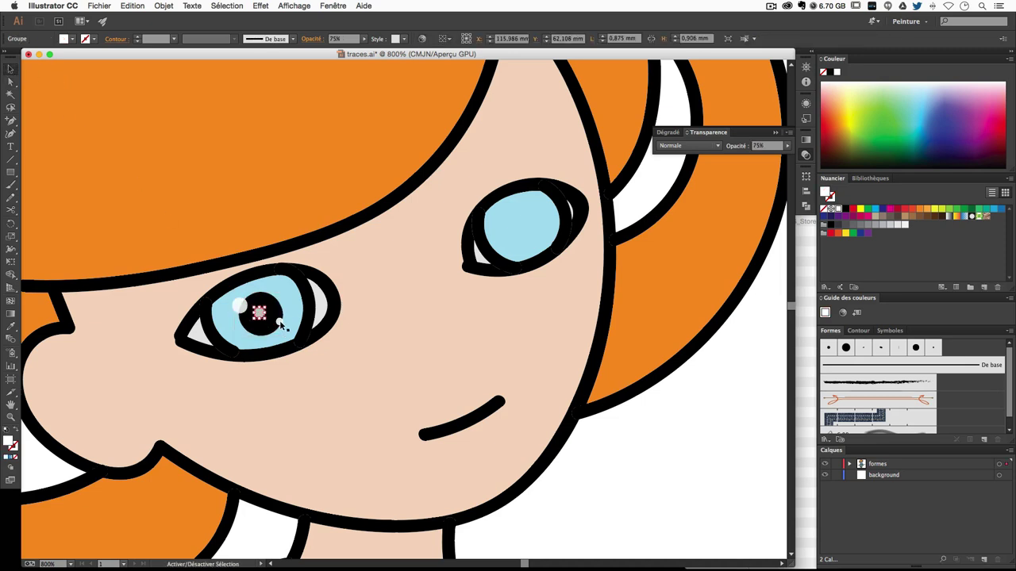
left_click(279, 322, "shift")
left_click(268, 317, "shift")
left_click_drag(267, 317, 528, 227)
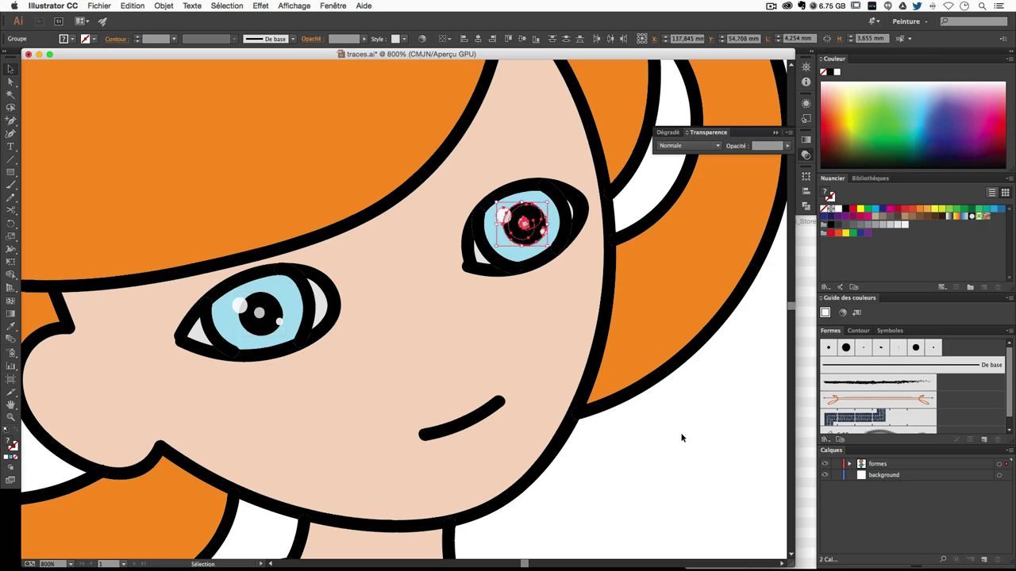
left_click(685, 463)
key("ctrl+minus")
key("ctrl+minus")
key("ctrl+minus")
key("ctrl+plus")
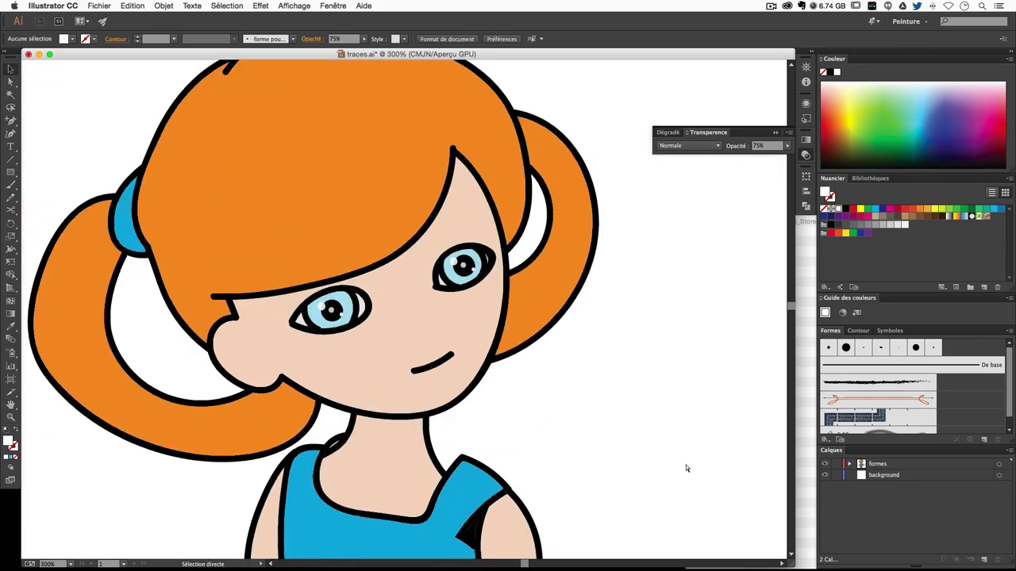
Set the Paintbrush to a black stroke and zoom to 800% on the face.
key("a")
left_click(436, 363)
left_click(584, 414)
key("b")
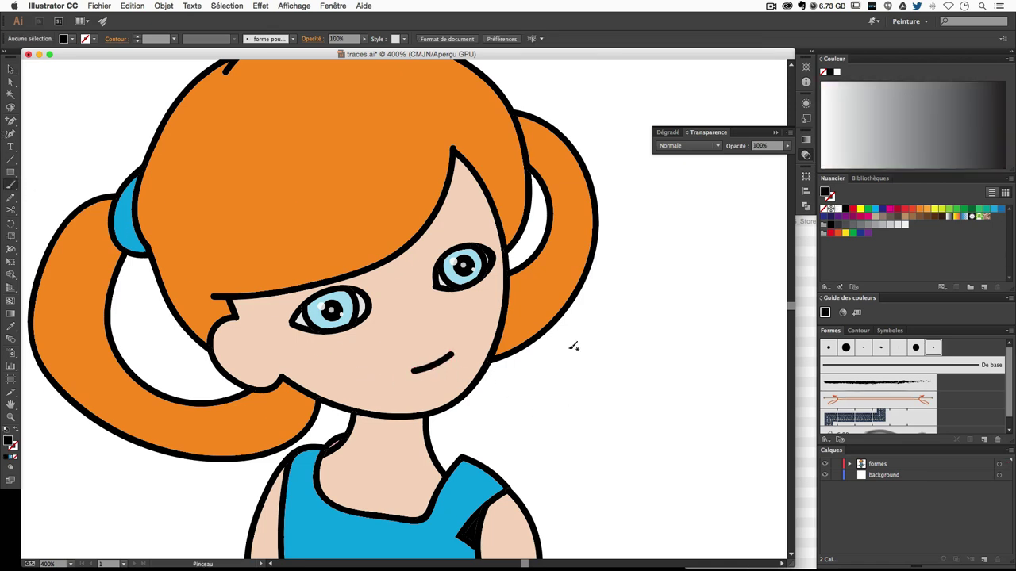
left_click(14, 433)
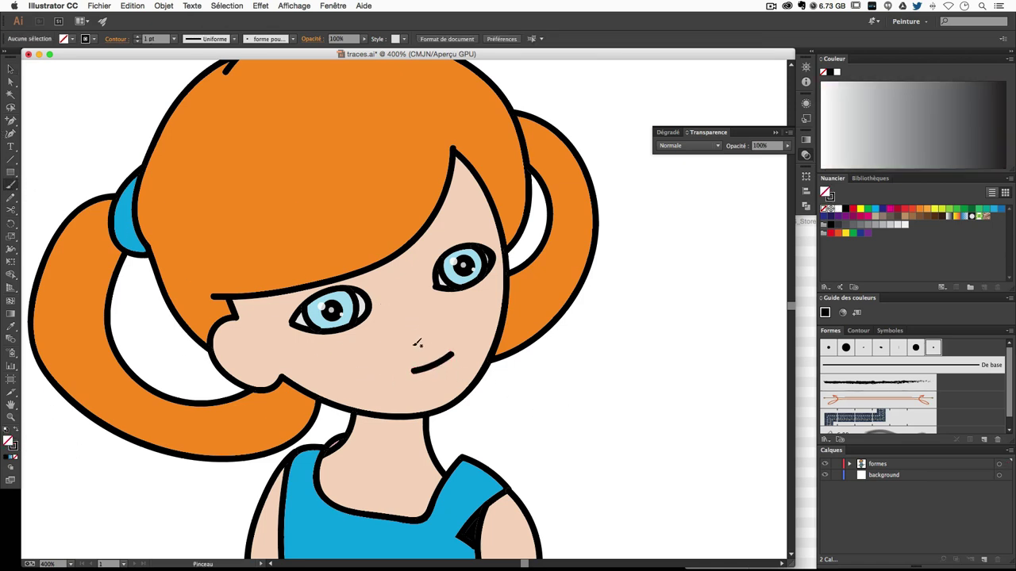
key("v")
key("ctrl+plus")
mouse_move(509, 295)
left_mouse_down()
mouse_move(514, 268)
mouse_move(429, 220)
left_mouse_up()
Paint the left eye's upper lid stroke and an outer-corner lash.
left_click_drag(461, 256, 245, 318)
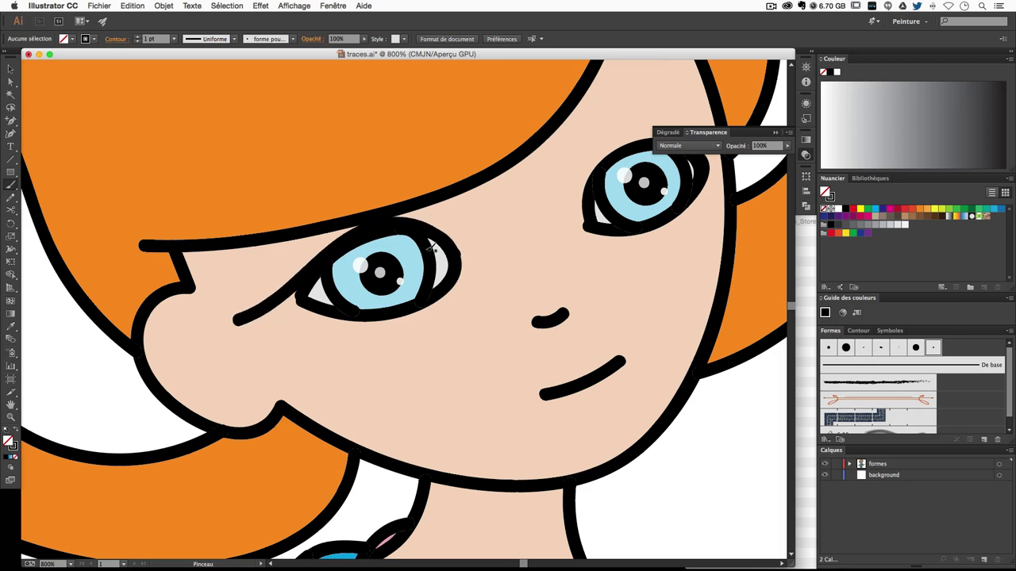
key("v")
left_click_drag(299, 291, 229, 354)
key("b")
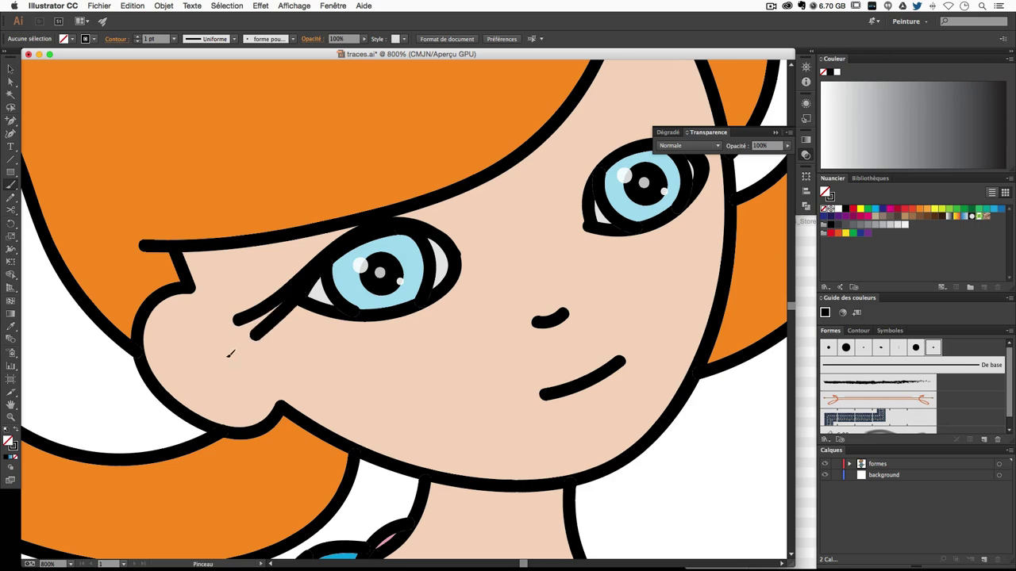
Paint a thick upper lid stroke over the right eye and an outer-corner eyelash.
scroll(487, 268, "right", 5)
scroll(460, 286, "up", 3)
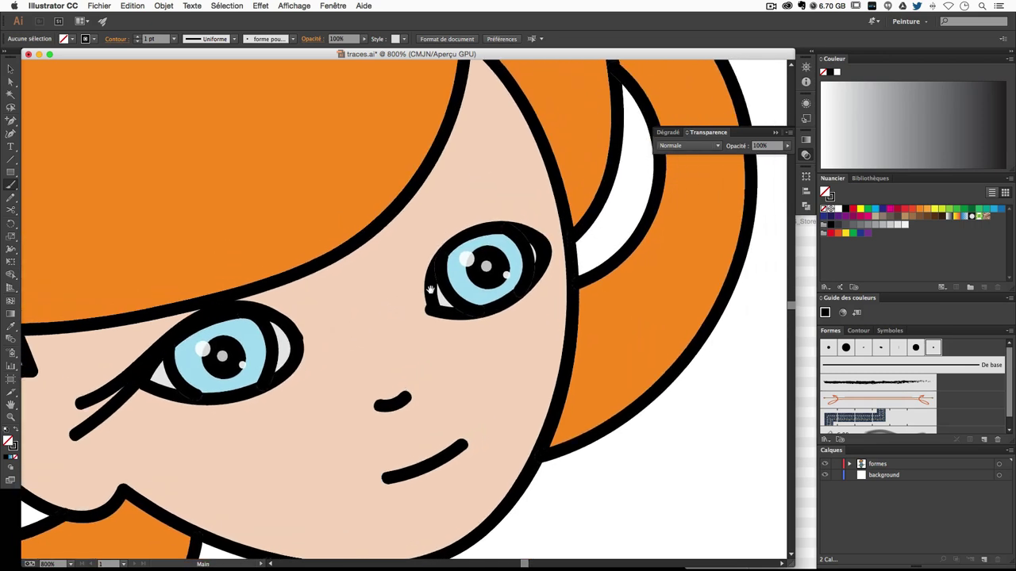
left_click_drag(433, 308, 575, 229)
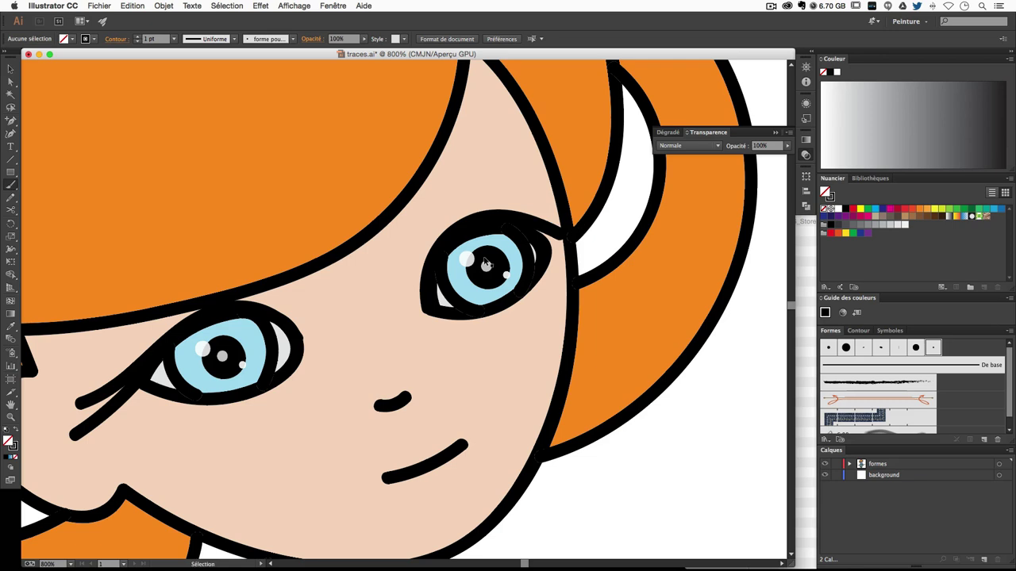
left_click_drag(431, 304, 560, 206)
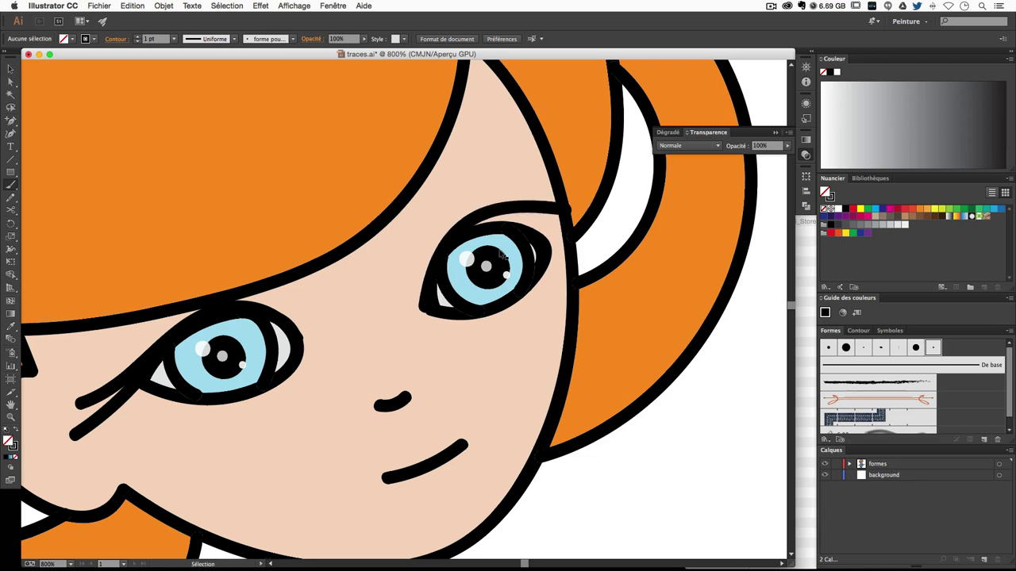
left_click_drag(428, 305, 603, 236)
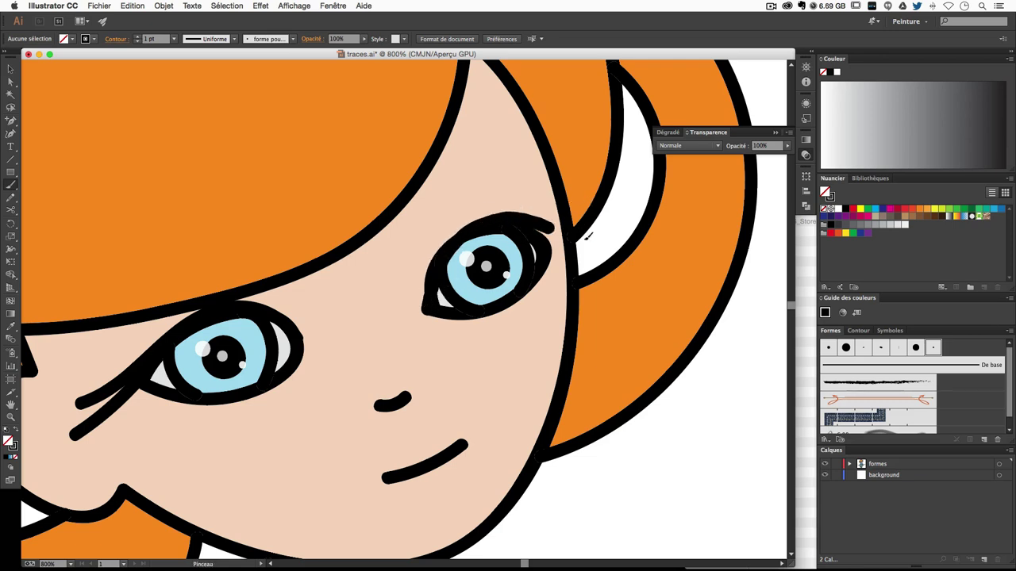
key("ctrl+z")
left_click_drag(428, 308, 605, 229)
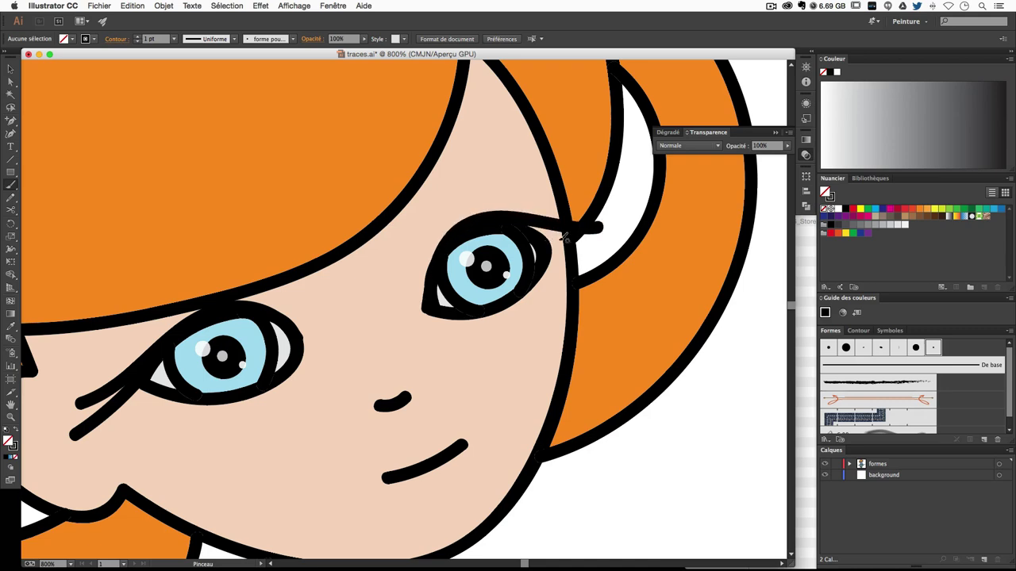
left_click_drag(527, 221, 594, 243)
Finish tracing the right eye's black outline and check the face zoomed out.
key("ctrl+minus")
key("ctrl+minus")
key("ctrl+plus")
key("ctrl+plus")
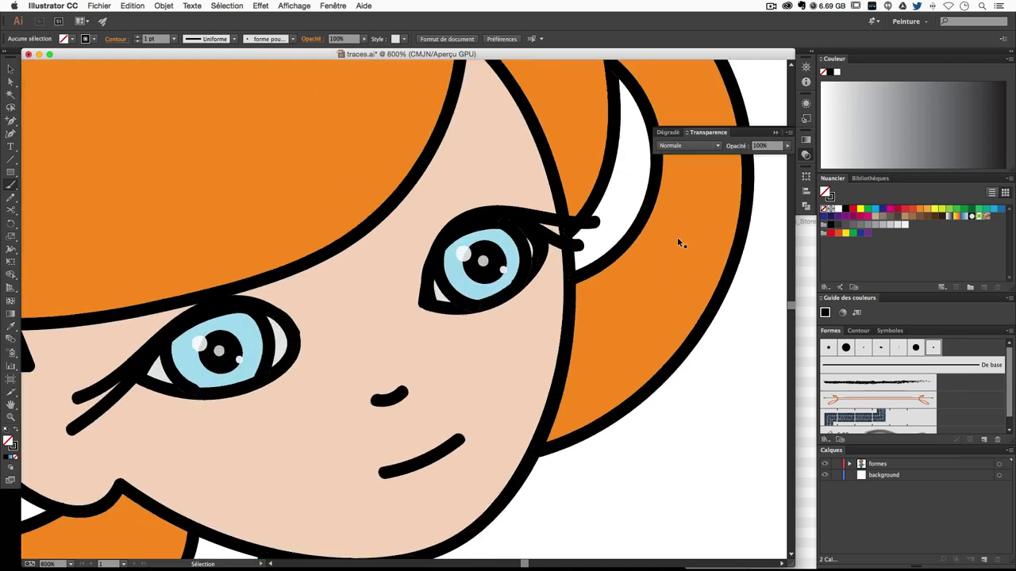
scroll(463, 331, "down", 2)
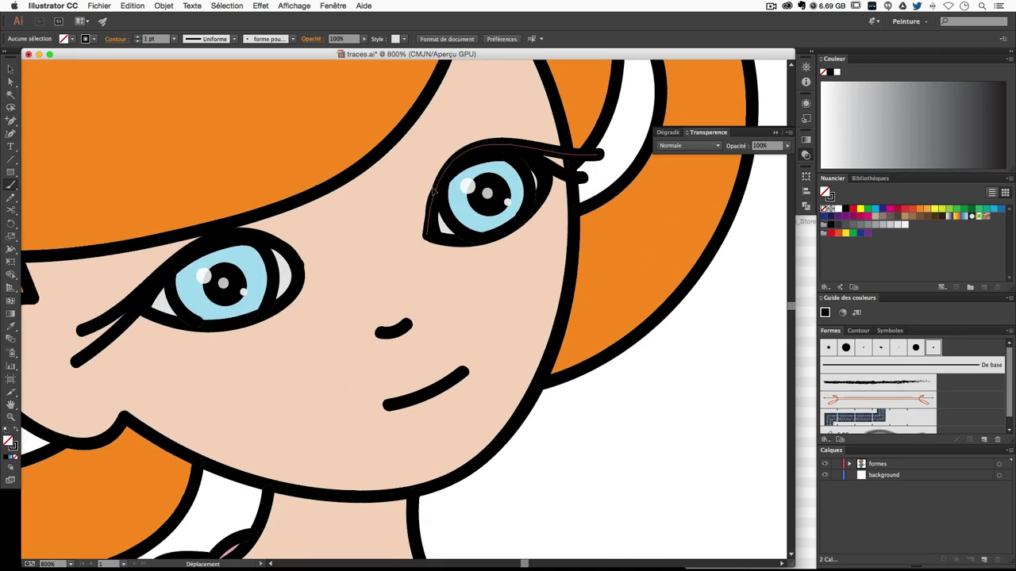
left_click_drag(434, 190, 435, 197)
left_click(520, 296, "ctrl")
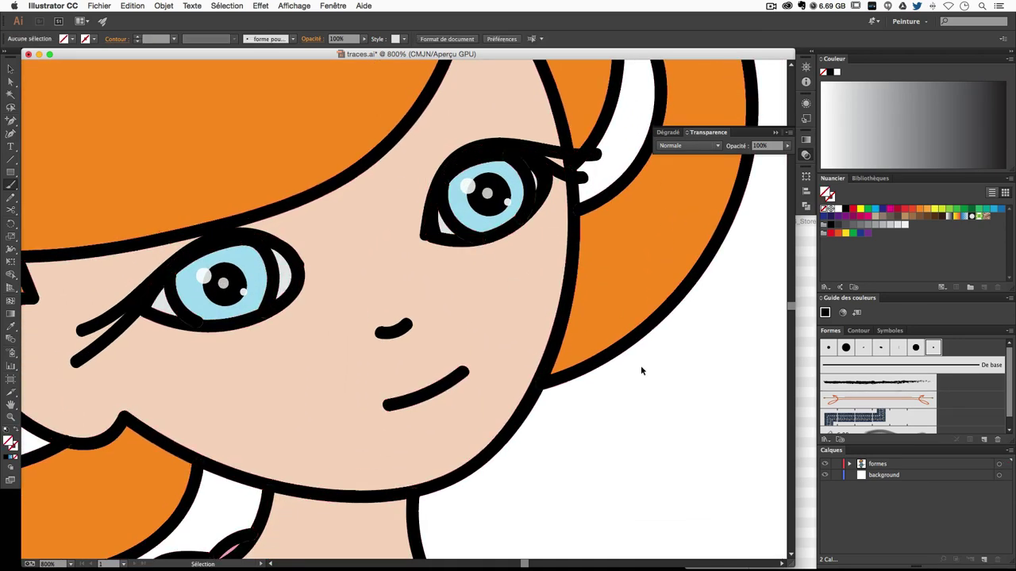
key("ctrl+minus")
key("ctrl+minus")
key("ctrl+plus")
key("ctrl+plus")
key("b")
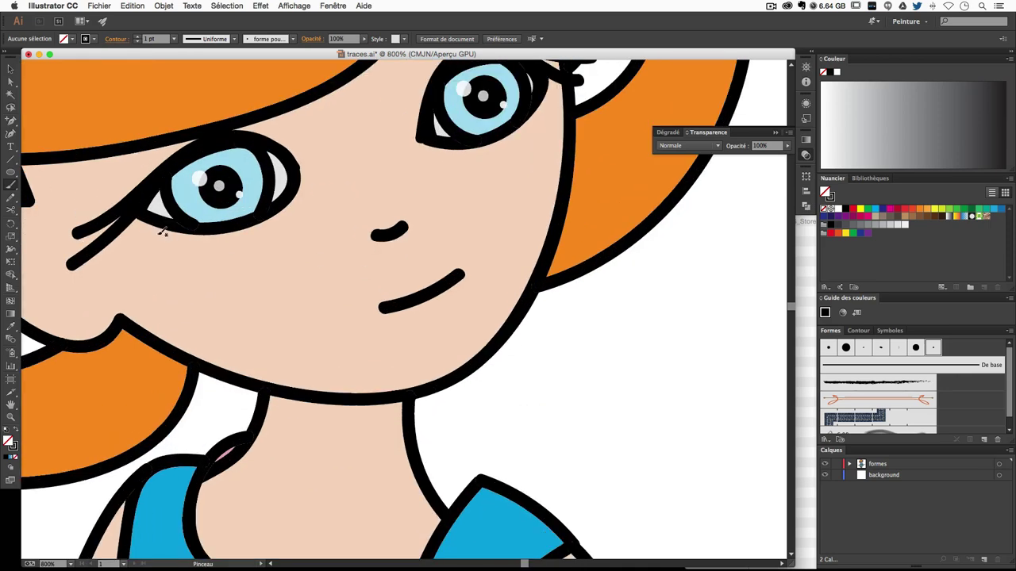
Try the Ovale 3 pt brush and inspect the last brush's settings without changes.
left_click(896, 350)
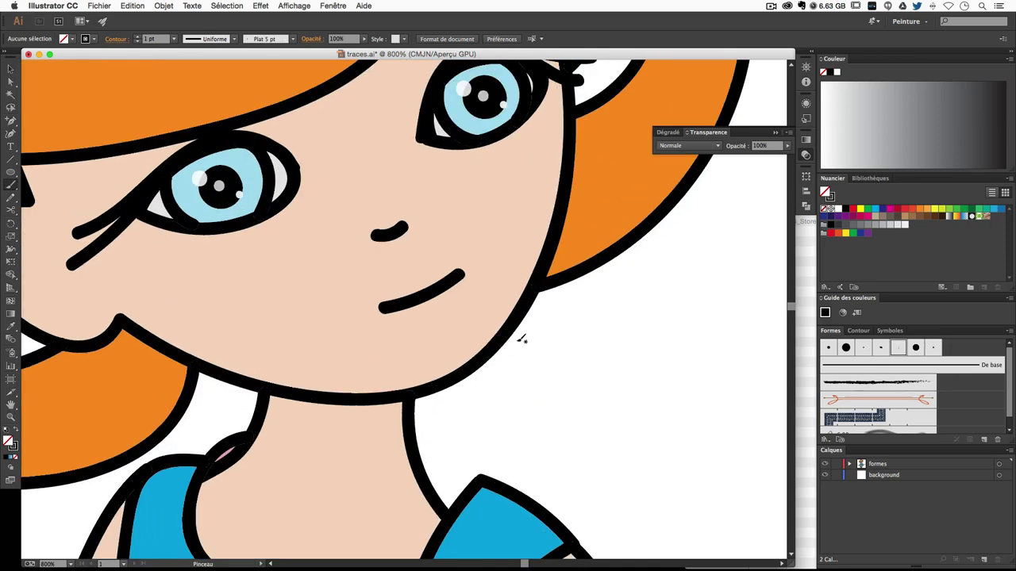
left_click(864, 349)
left_click(954, 349)
double_click(932, 350)
left_click(873, 325)
Create a 2 pt calligraphic brush varying with pen pressure and test it below the eye.
left_click(984, 439)
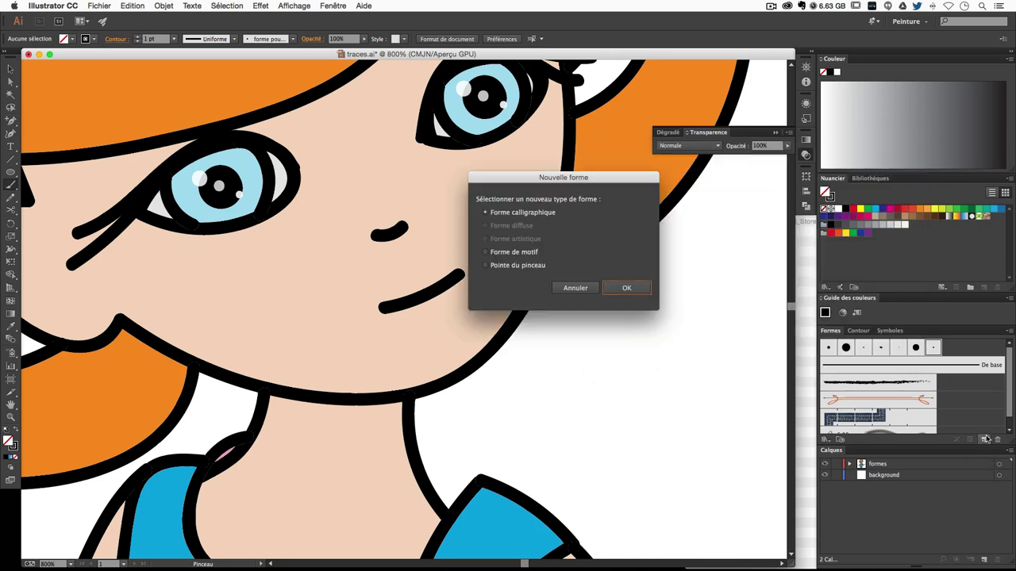
left_click(627, 287)
left_click(715, 303)
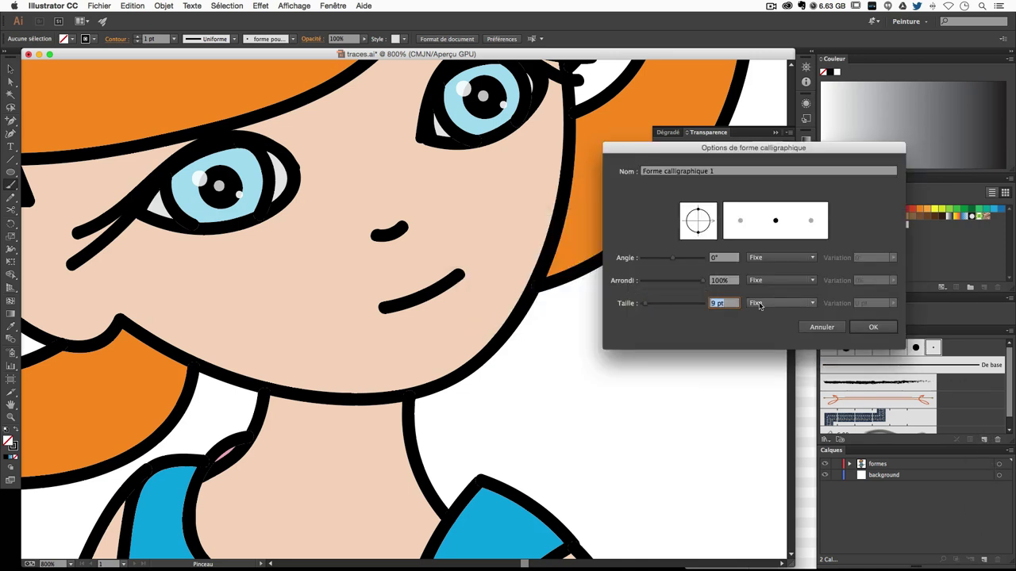
type("2")
key("Tab")
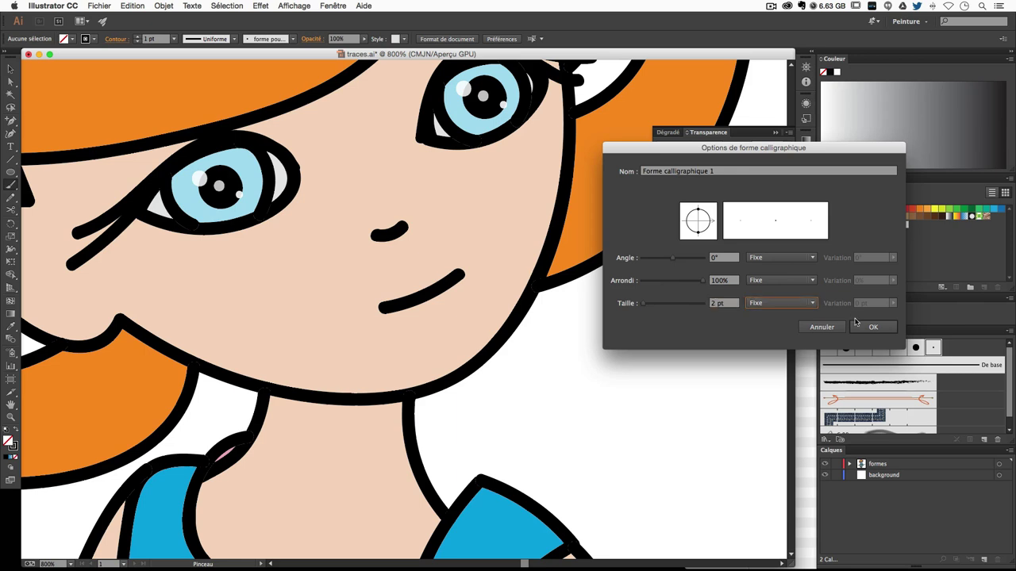
left_click(774, 303)
left_click(768, 337)
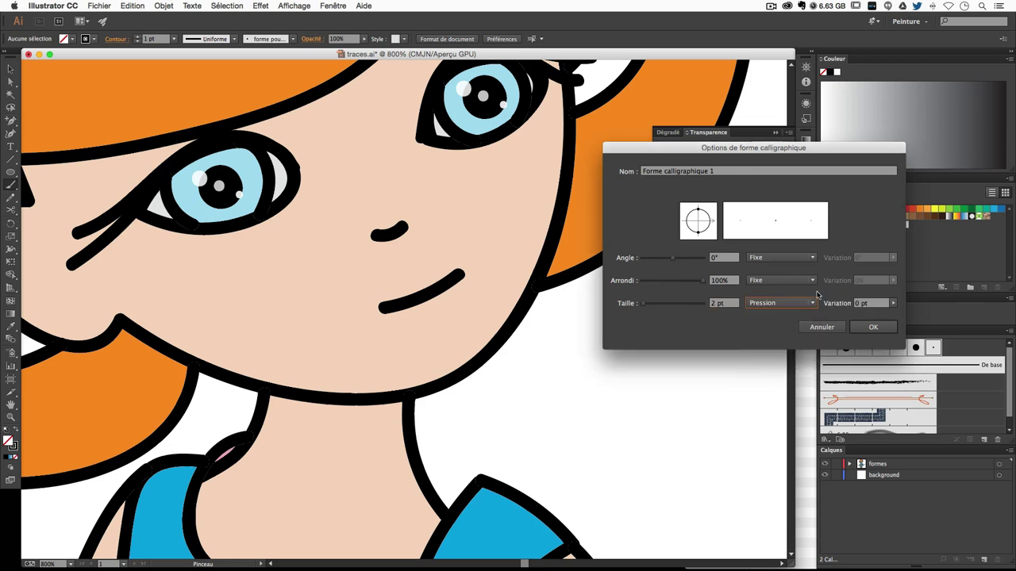
left_click(872, 326)
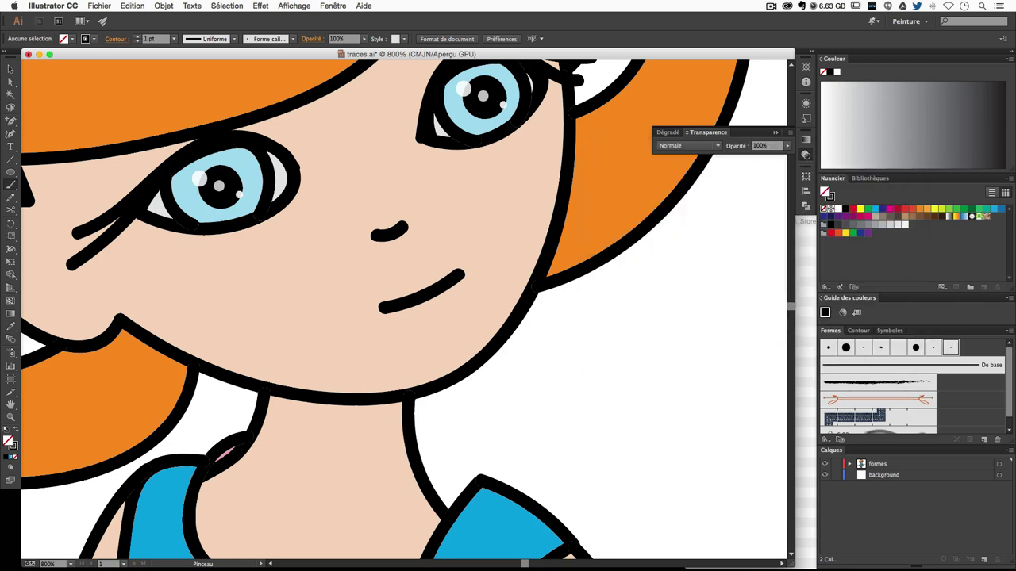
left_click_drag(272, 208, 270, 244)
Change the new brush's size to 1 pt and undo the test mark.
double_click(951, 347)
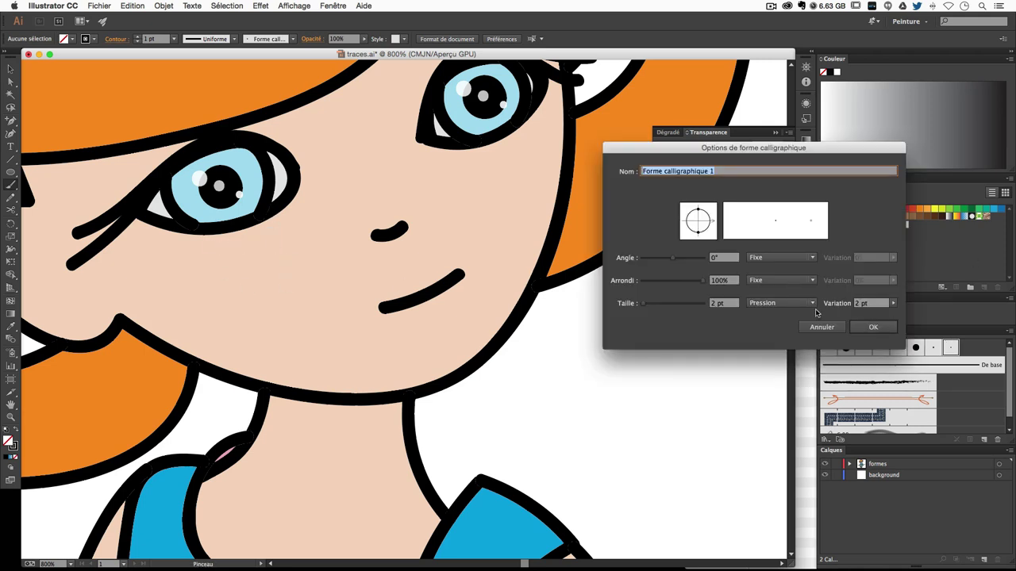
left_click(722, 303)
type("1")
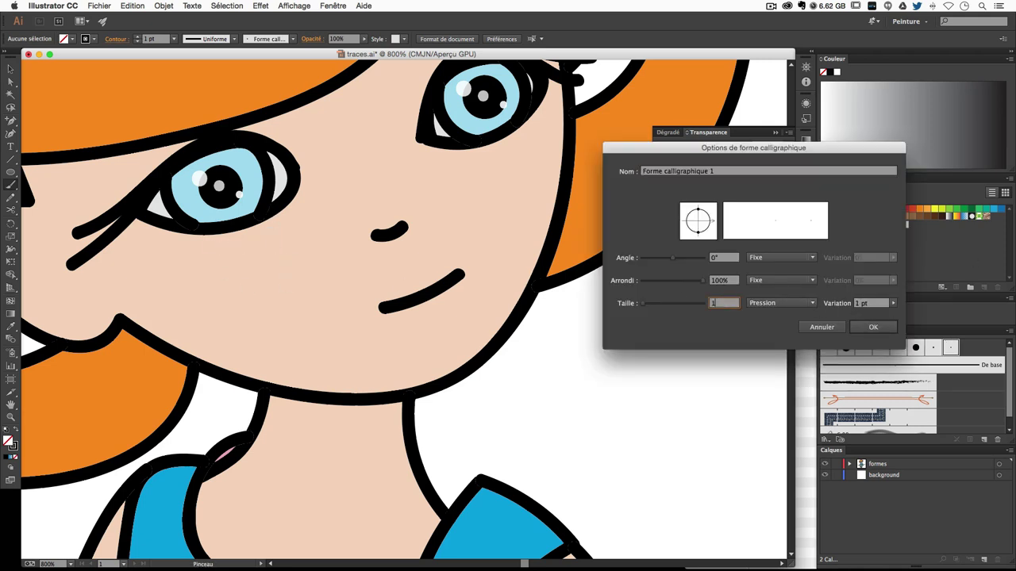
key("Return")
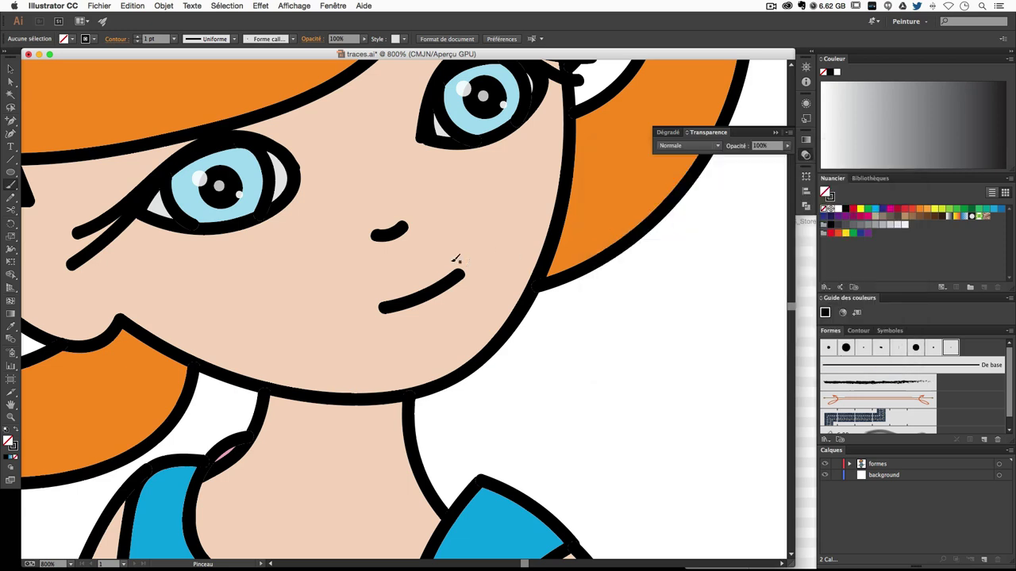
key("cmd+z")
Draw lower lashes under the left eye with the calligraphic brush, deleting a stray stroke.
mouse_move(145, 231)
left_mouse_down()
mouse_move(147, 254)
mouse_move(174, 269)
mouse_move(183, 258)
mouse_move(234, 254)
left_mouse_up()
key("super+z")
key("super+z")
key("super+z")
key("super+z")
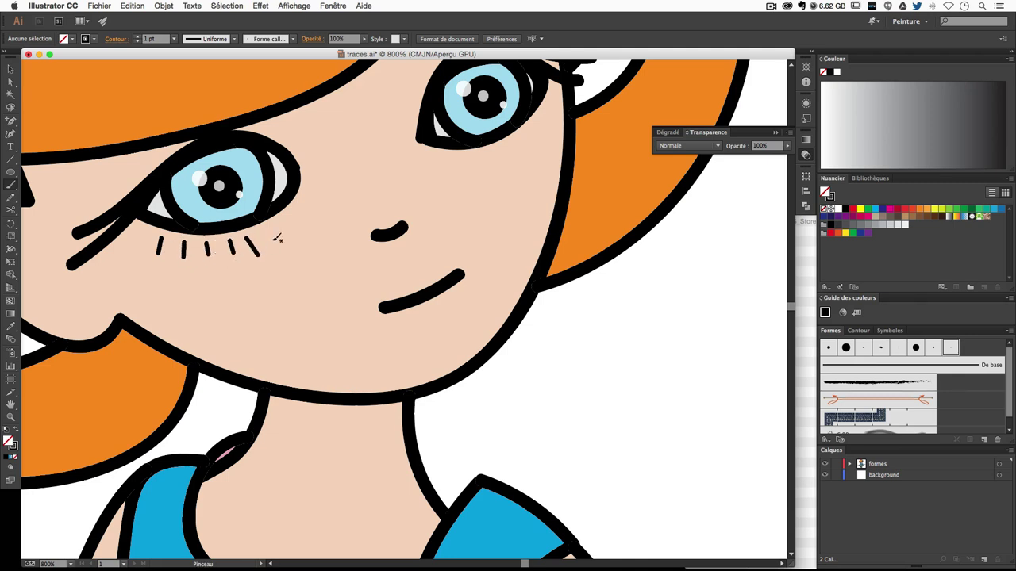
mouse_move(252, 238)
left_mouse_down()
mouse_move(258, 251)
mouse_move(319, 209)
left_mouse_up()
key("v")
left_click(159, 247)
key("Delete")
Add two lashes under the right eye and draw a small circle on the left cheek.
key("b")
scroll(340, 269, "up", 3)
scroll(340, 269, "right", 2)
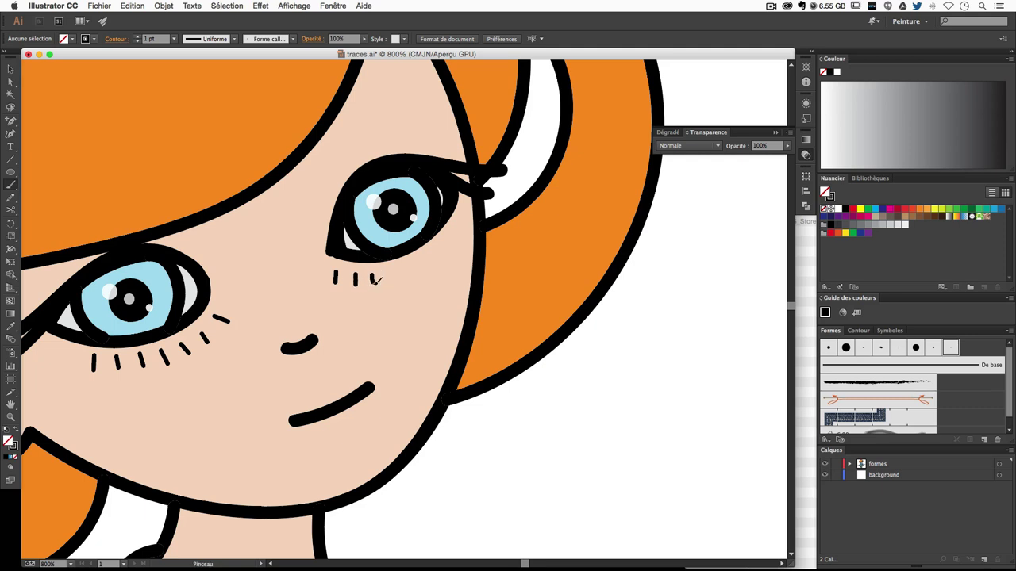
mouse_move(393, 272)
left_mouse_down()
mouse_move(399, 283)
mouse_move(418, 277)
left_mouse_up()
left_click_drag(443, 246, 454, 251)
key("super+minus")
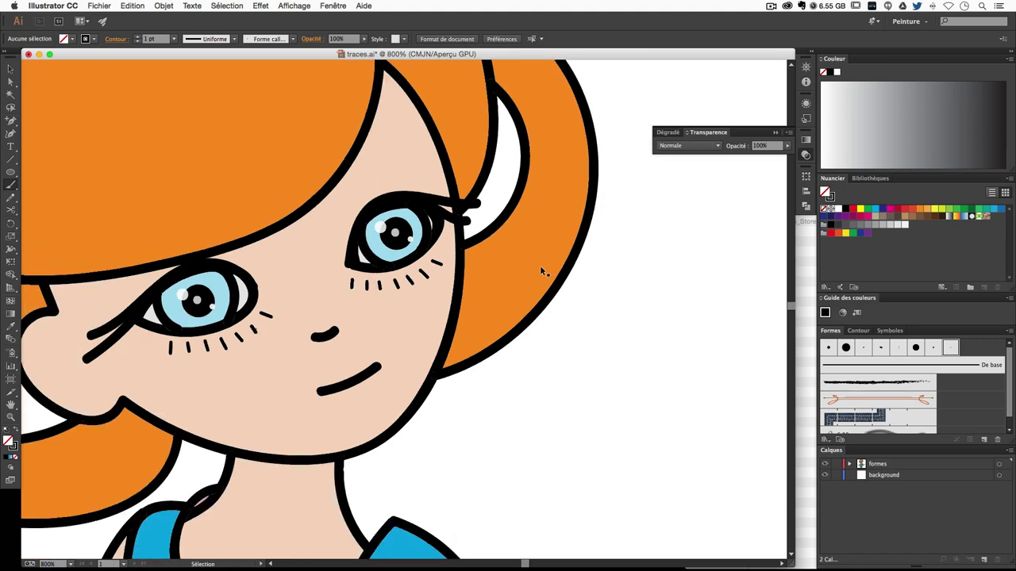
key("super+minus")
key("super+plus")
left_click(11, 171)
left_click_drag(162, 371, 197, 403)
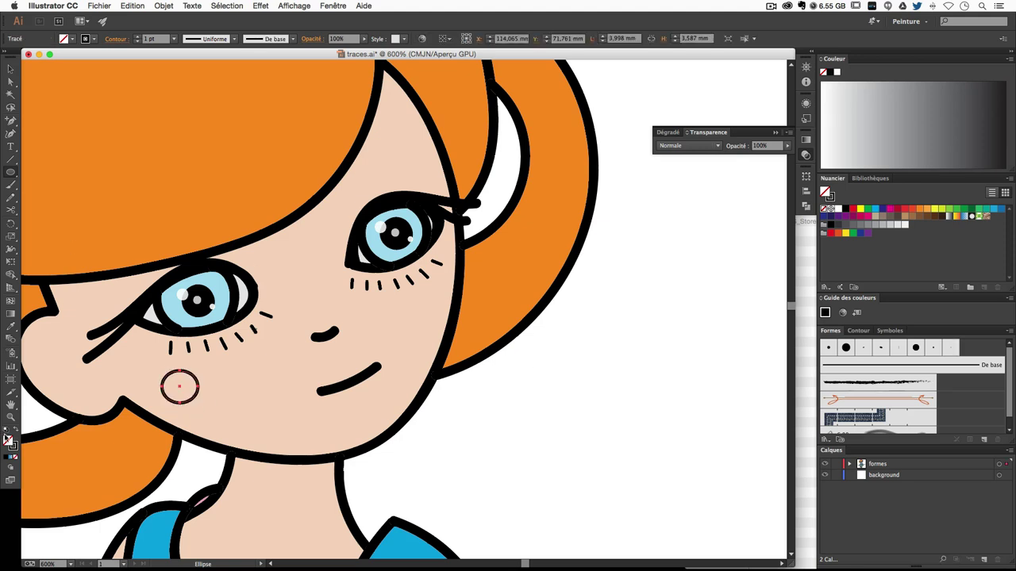
Swap the cheek circle's fill and stroke, and give it a pale pink fill.
left_click(15, 432)
double_click(7, 440)
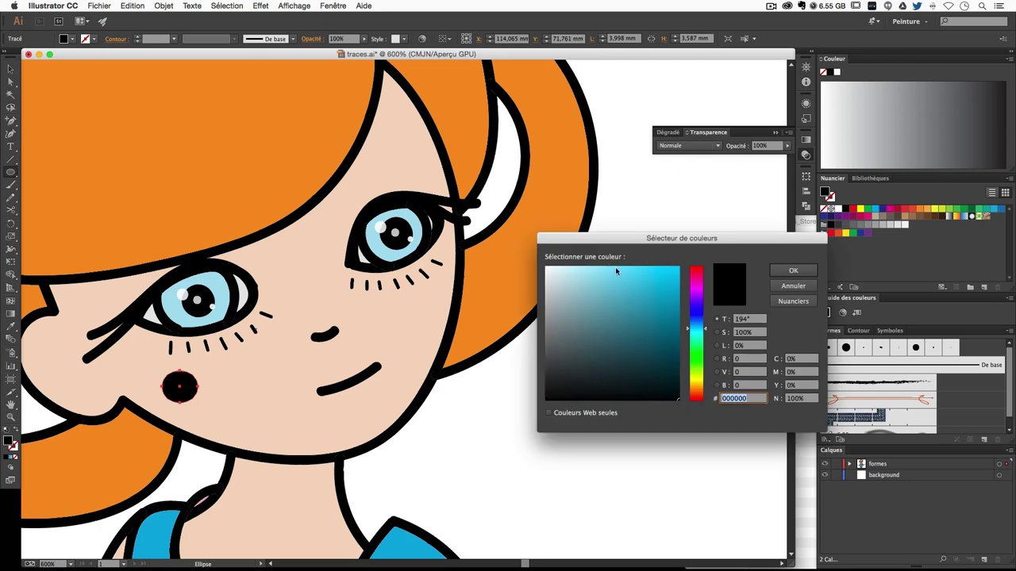
left_click(699, 287)
left_click(574, 270)
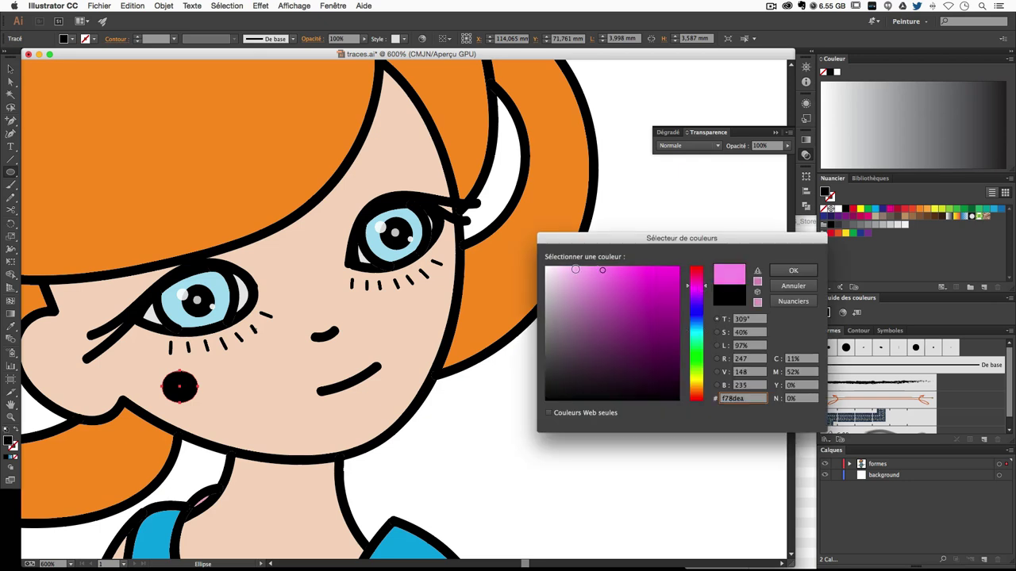
left_click(697, 279)
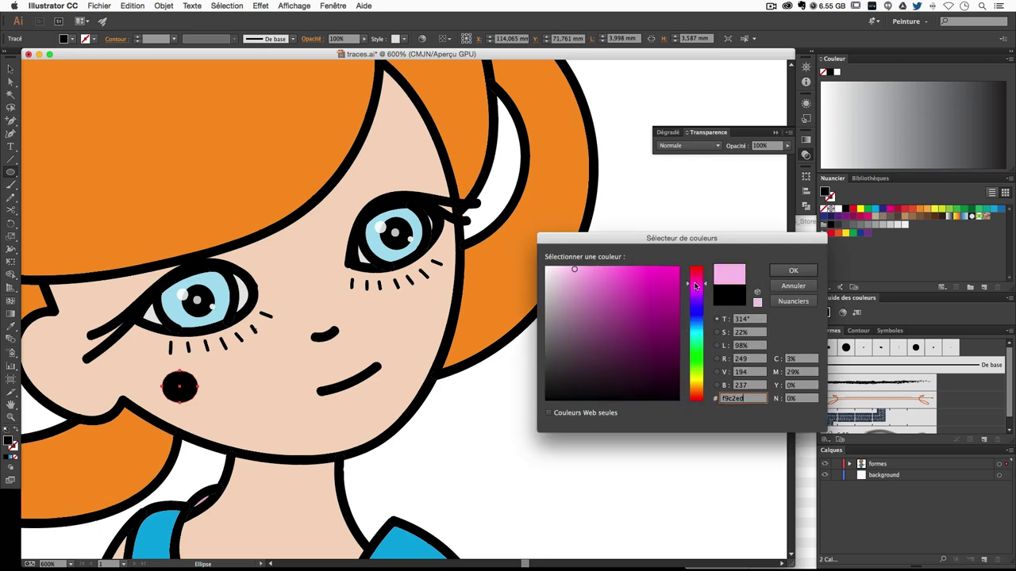
key("Return")
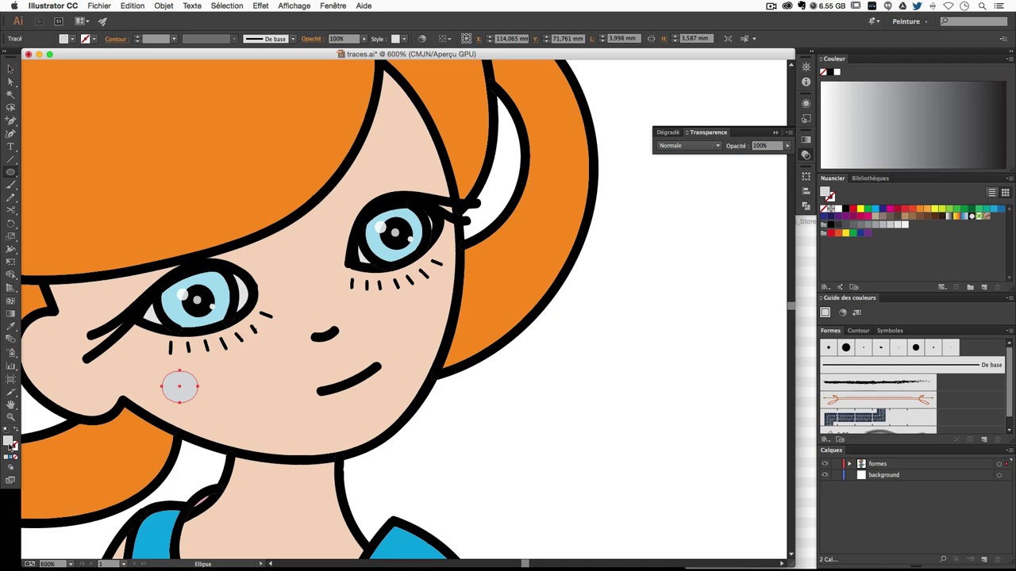
double_click(10, 443)
left_click_drag(565, 283, 575, 273)
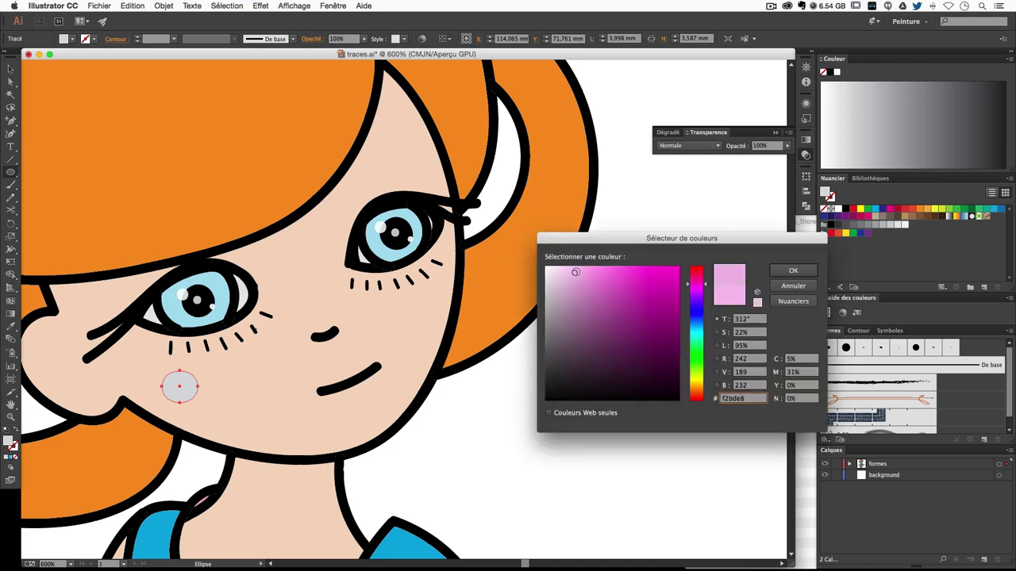
left_click(592, 277)
key("Return")
Fill the cheek circle with the magenta swatch, then refine it to a more saturated pink.
left_click(10, 69)
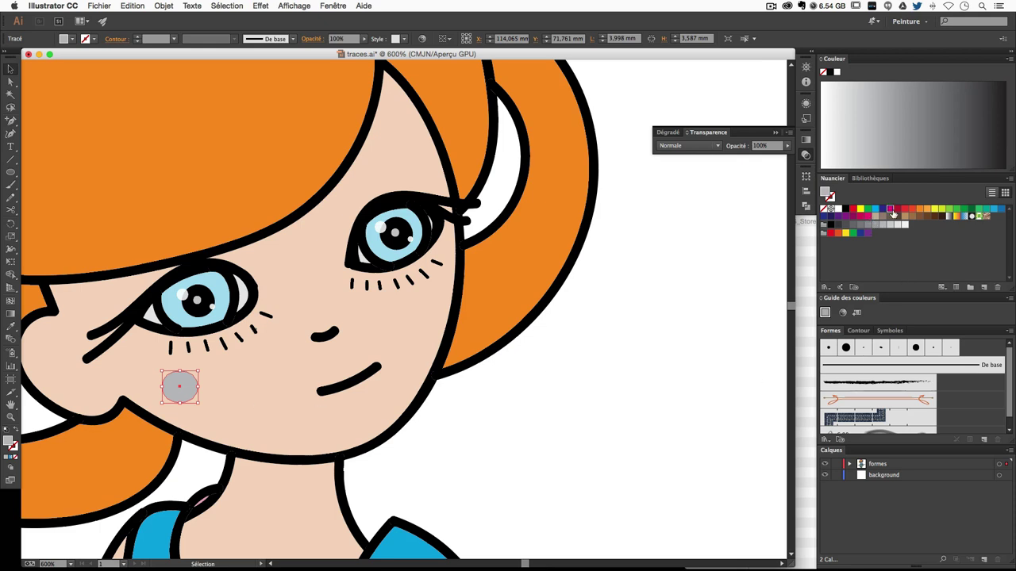
left_click(889, 209)
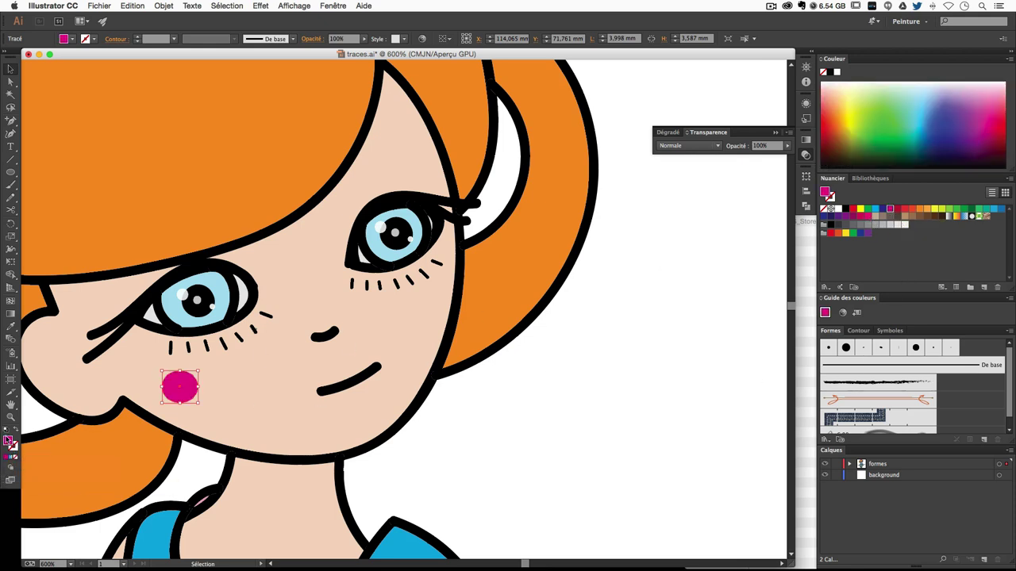
double_click(8, 441)
left_click_drag(572, 290, 583, 273)
key("Return")
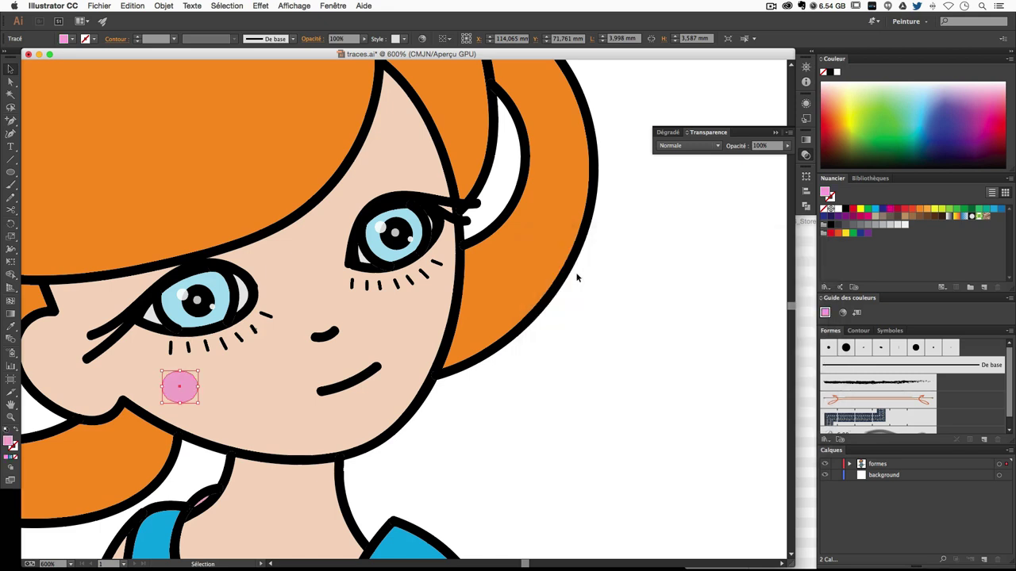
double_click(8, 442)
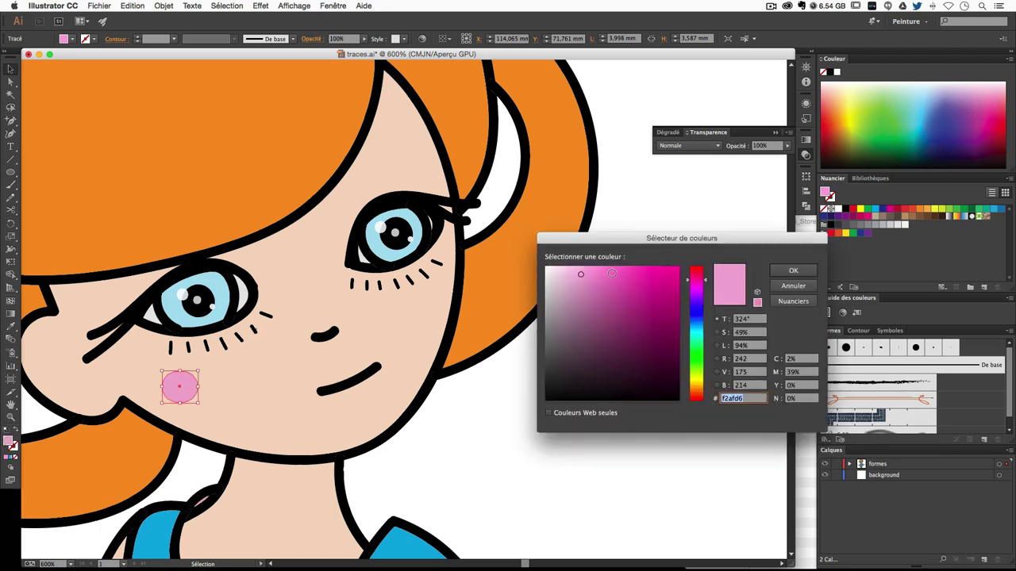
left_click(607, 283)
key("Return")
key("a")
left_click(540, 404)
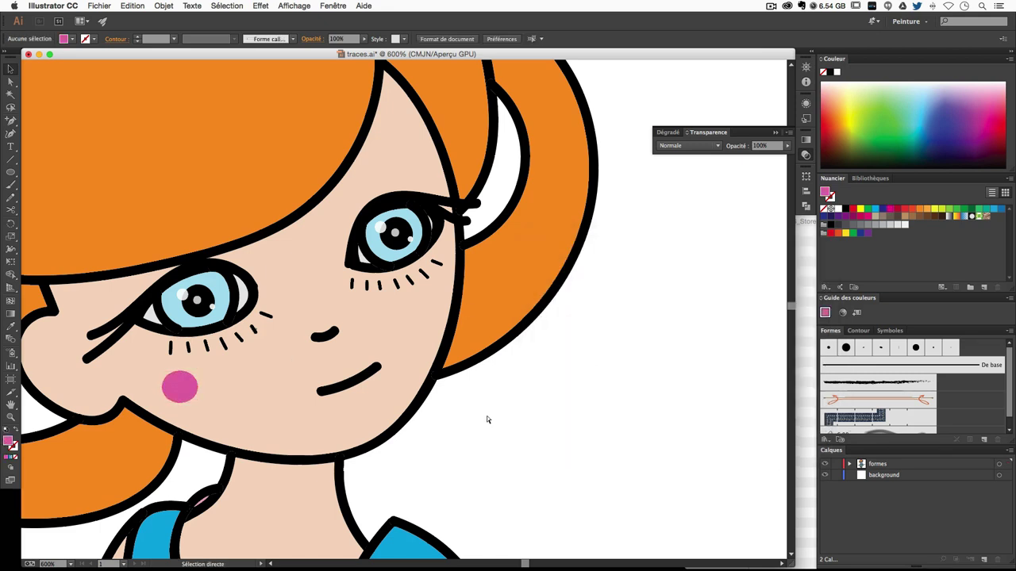
Adjust the cheek circle's fill hue to a rosier pink (ef6c85).
key("v")
left_click(185, 386)
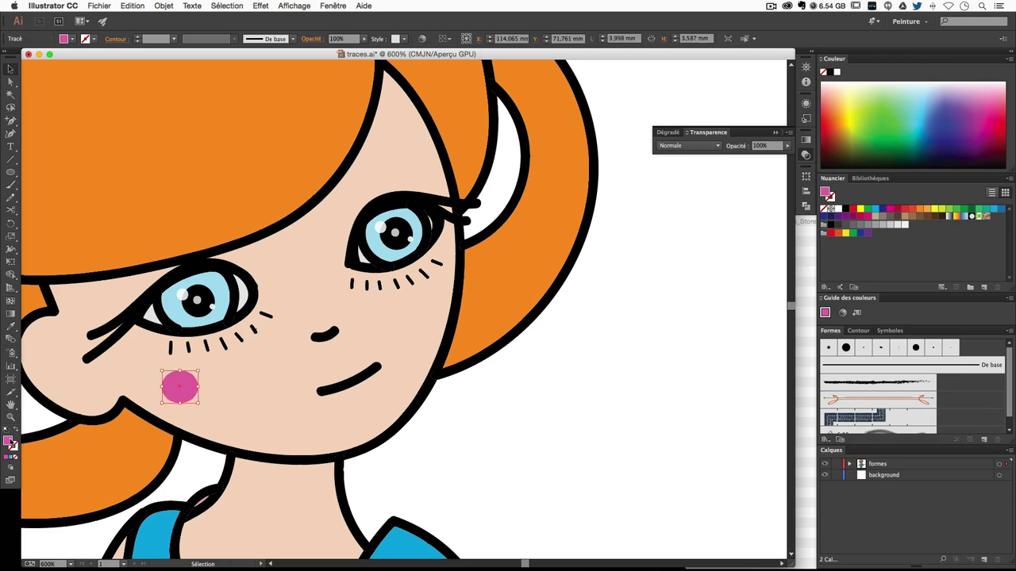
double_click(10, 441)
left_click_drag(695, 295, 706, 279)
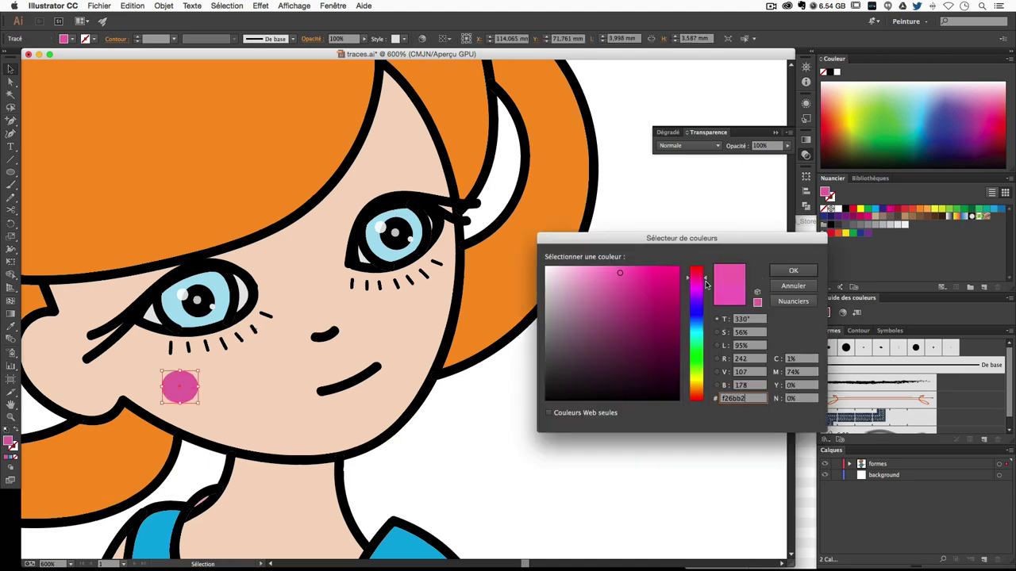
key("Return")
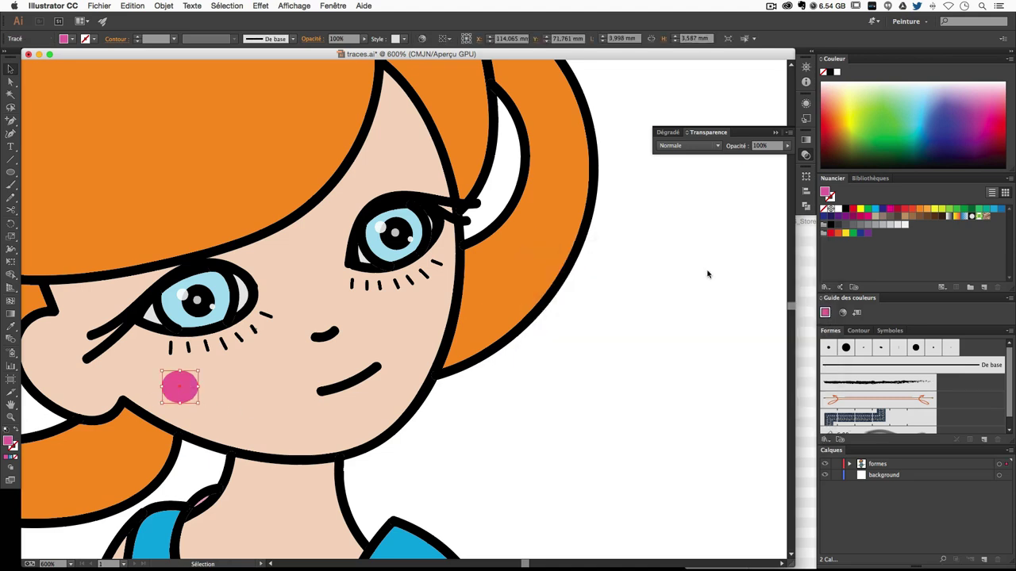
double_click(10, 441)
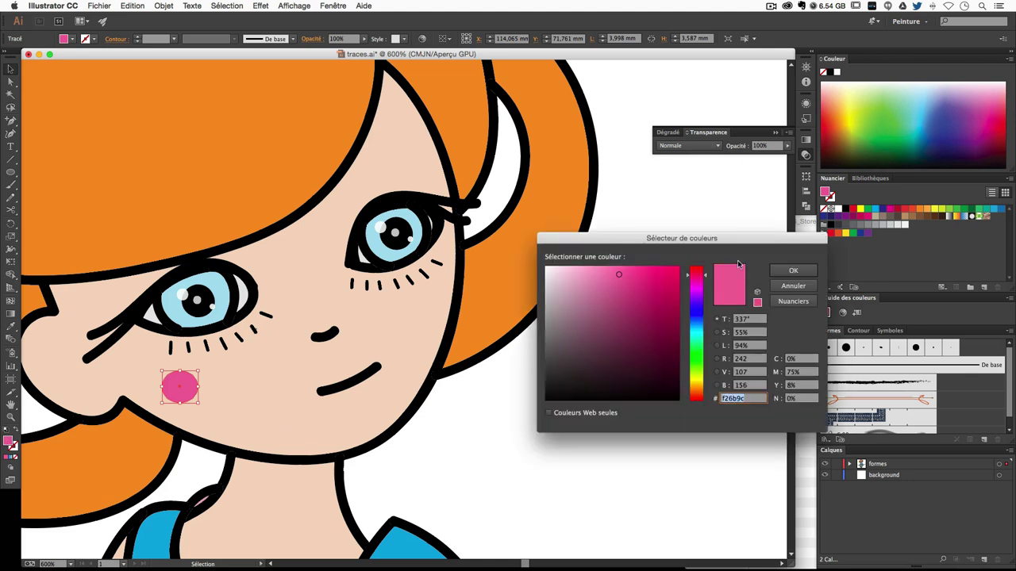
left_click_drag(704, 275, 706, 271)
key("Return")
left_click(688, 361)
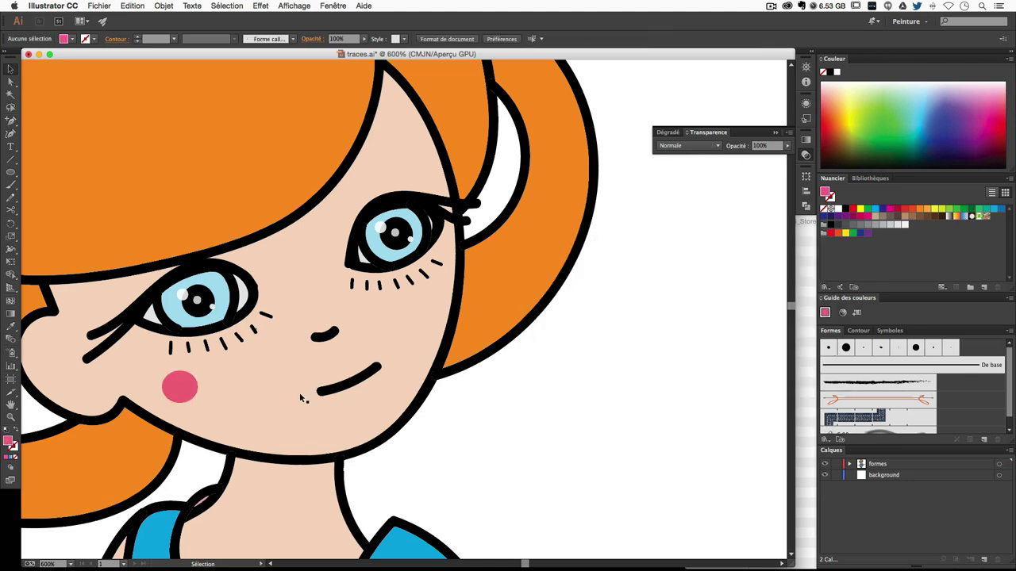
Copy the blush to the right cheek and add anchor points where it meets the face outline.
left_click(176, 387)
mouse_move(177, 389)
left_mouse_down()
mouse_move(236, 385)
mouse_move(447, 288)
mouse_move(465, 295)
left_mouse_up()
key("super+plus")
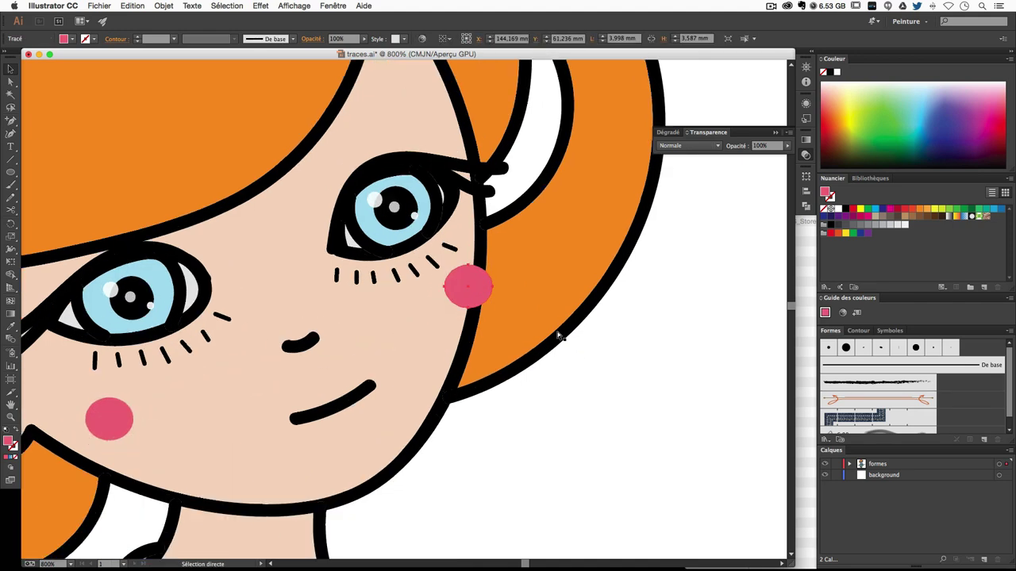
key("super+plus")
left_click(10, 121)
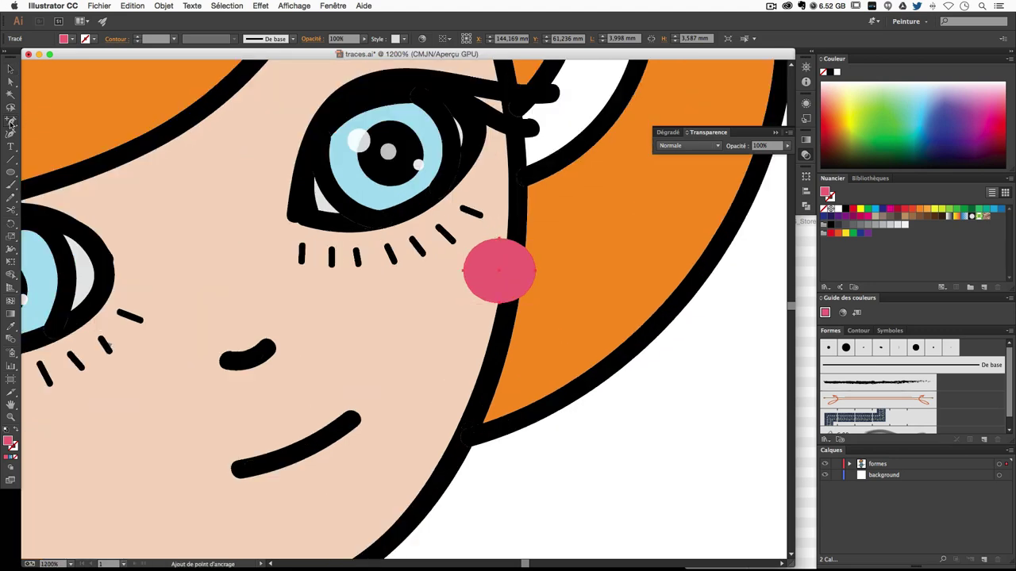
key("super+plus")
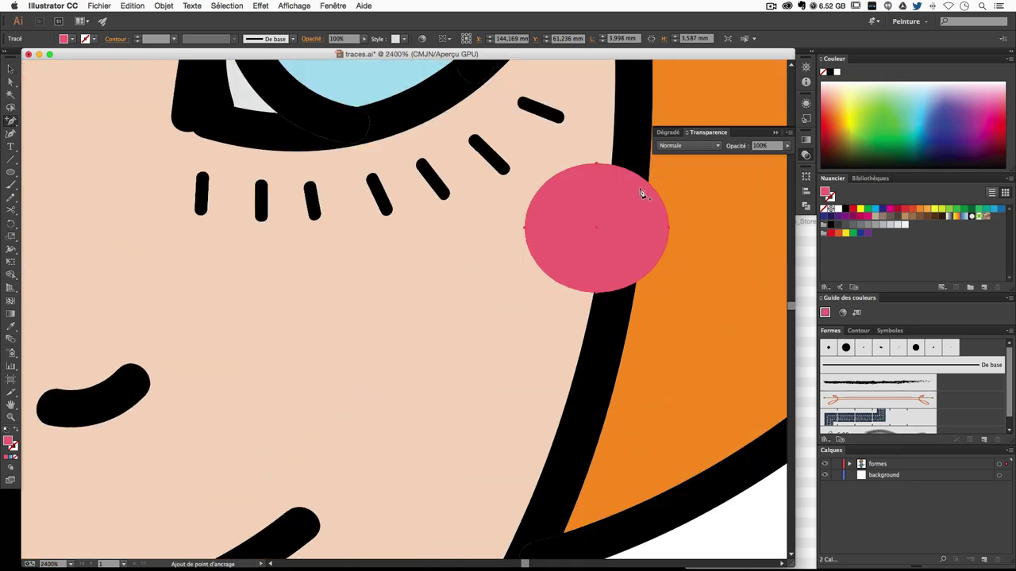
left_click_drag(608, 181, 558, 199)
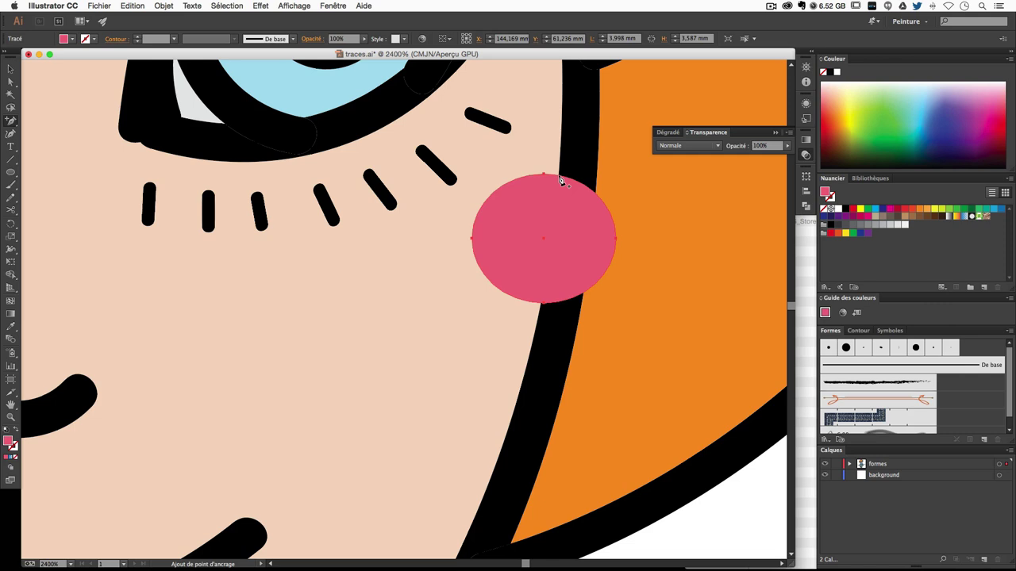
left_click(559, 178)
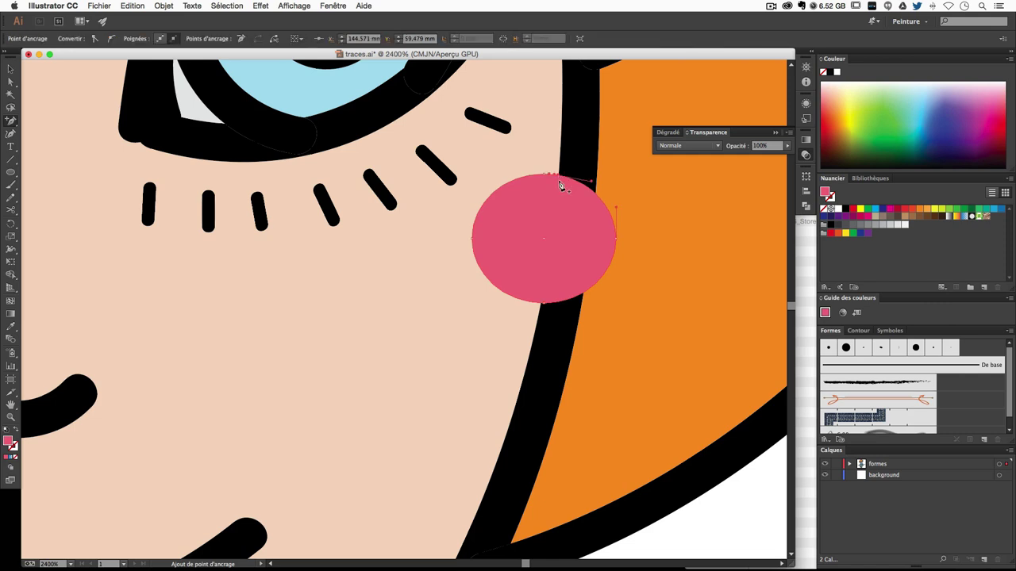
left_click(542, 305)
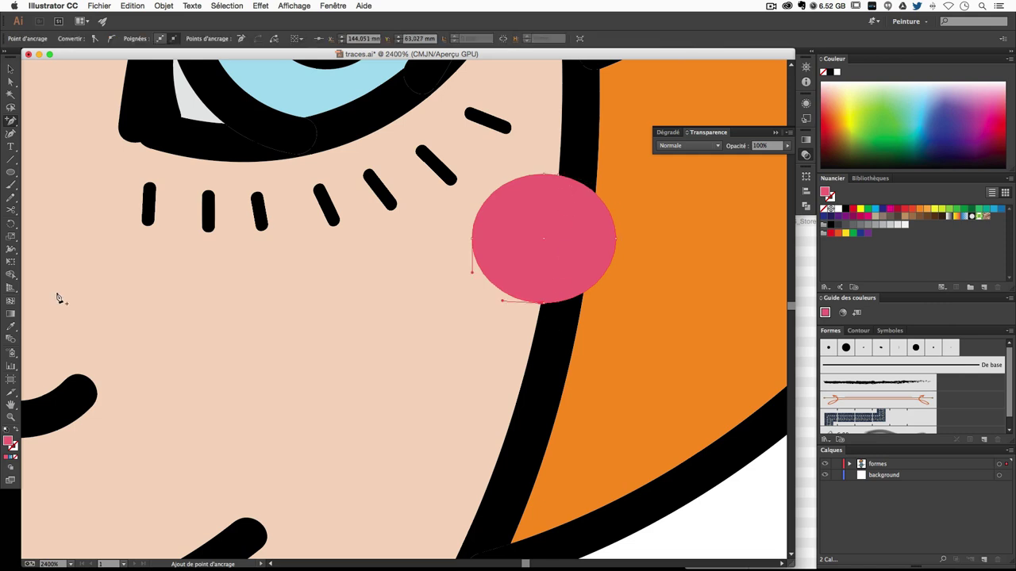
Cut the blush at those points with Scissors and delete the piece overlapping the hair.
left_click(17, 211)
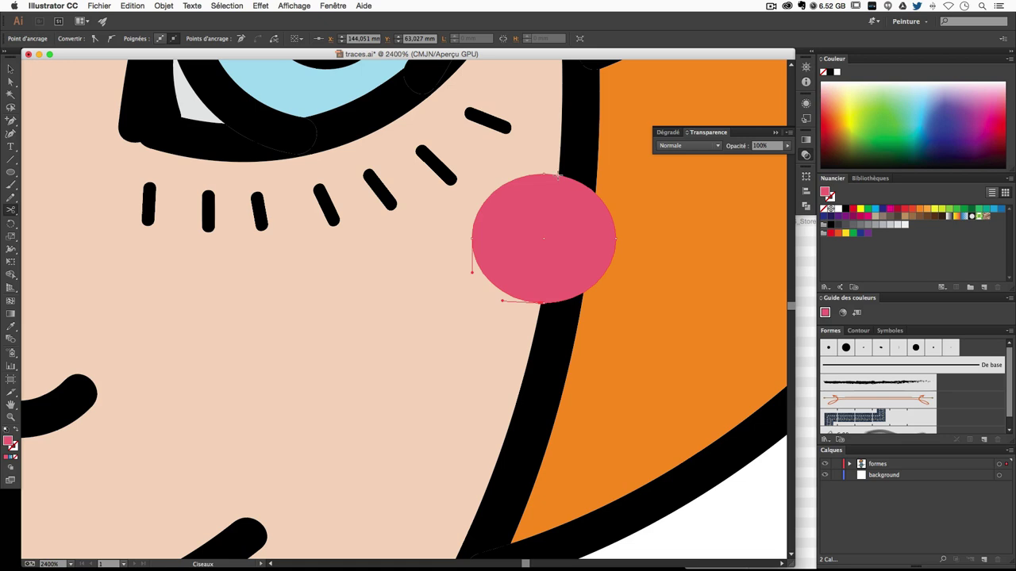
left_click(558, 176)
left_click(539, 302)
left_click(11, 82)
left_click(588, 208)
key("Delete")
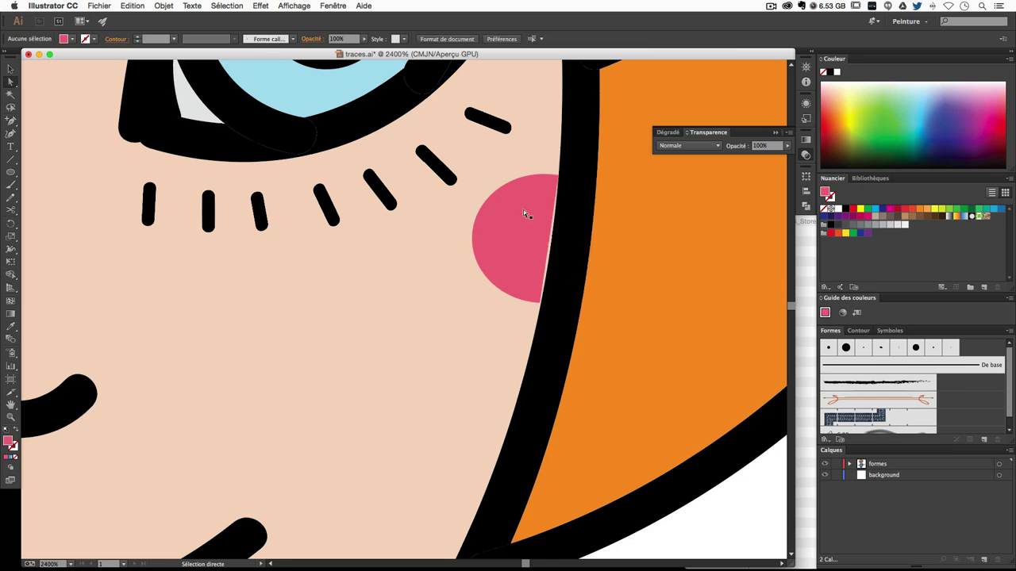
left_click(10, 69)
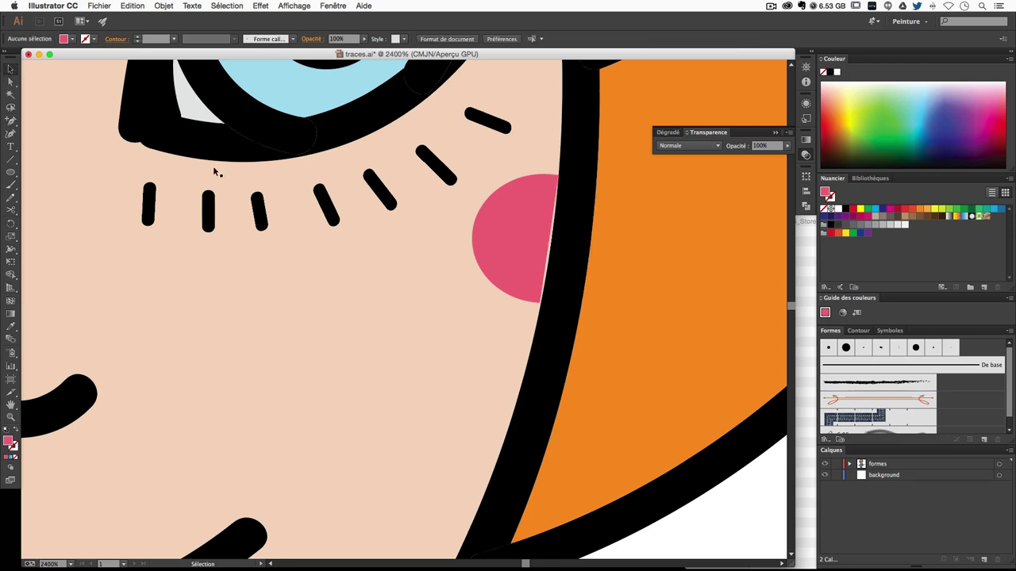
left_click(500, 232)
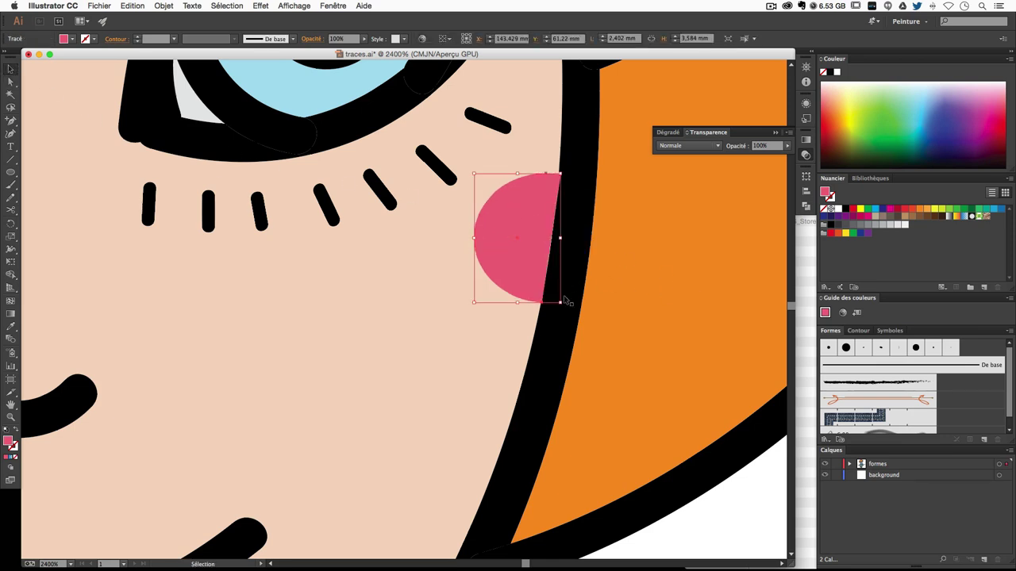
left_click_drag(563, 304, 558, 305)
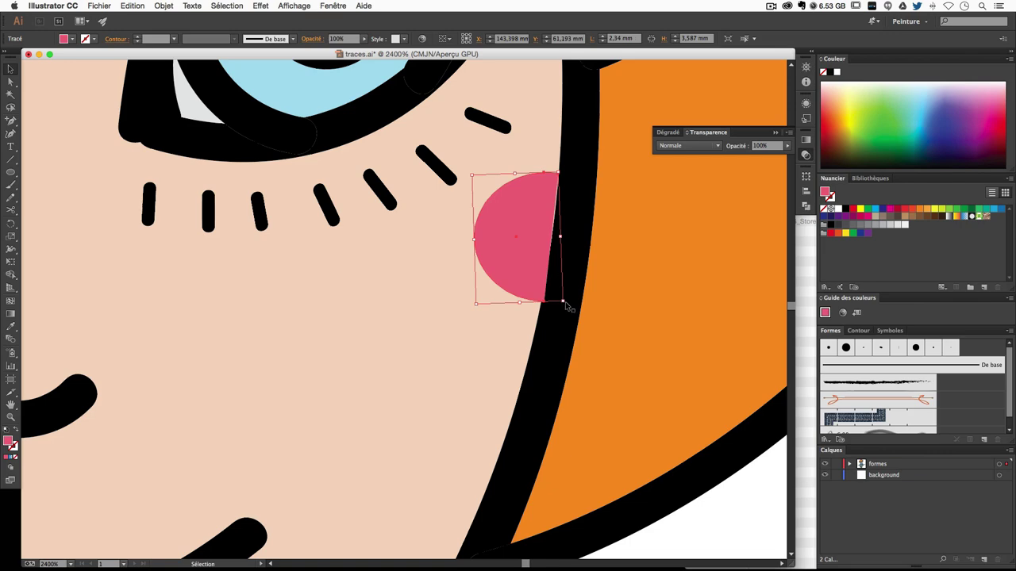
key("ctrl+z")
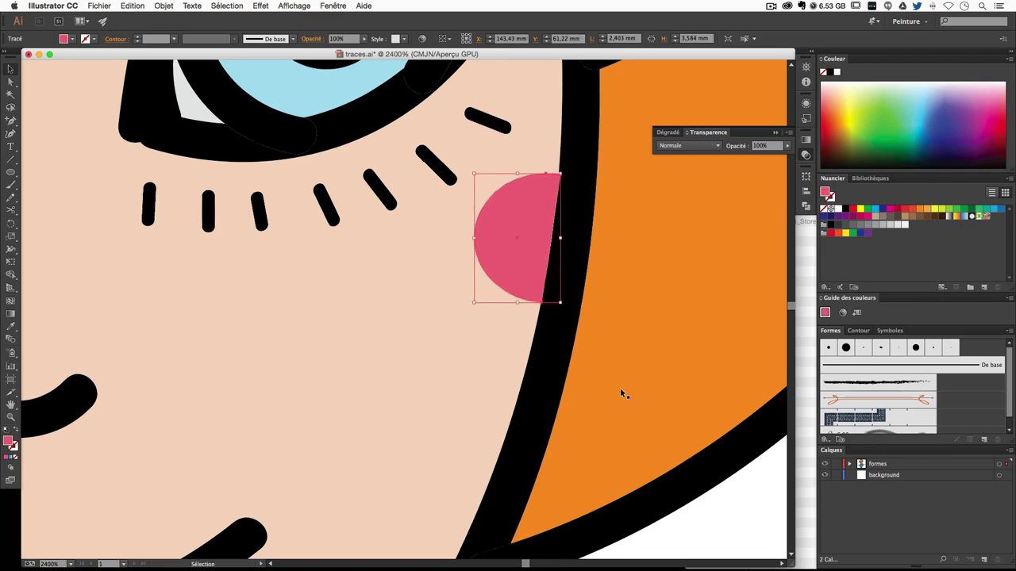
left_click(726, 506)
Zoom out to view the whole girl at 200% and select all the artwork.
key("ctrl+minus")
key("ctrl+minus")
key("ctrl+minus")
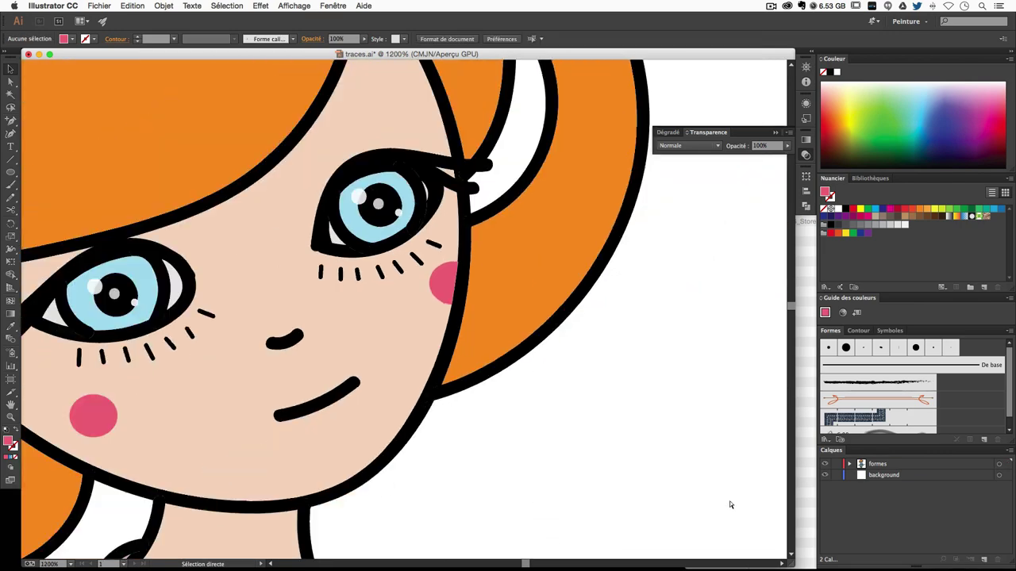
key("ctrl+minus")
key("ctrl+minus")
key("ctrl+minus")
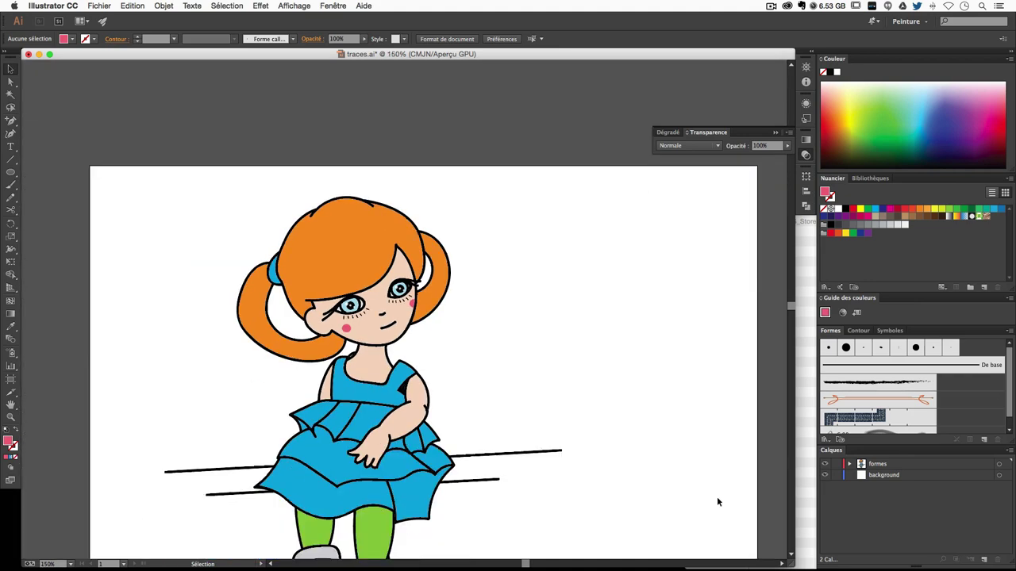
mouse_move(552, 402)
left_mouse_down()
mouse_move(555, 325)
mouse_move(559, 352)
left_mouse_up()
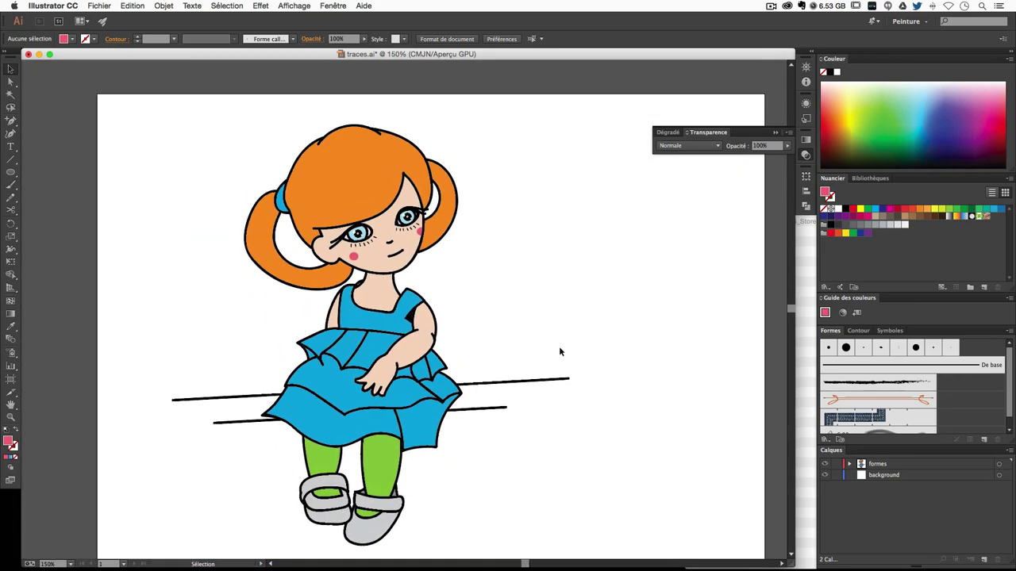
key("a")
key("ctrl+minus")
key("ctrl+plus")
key("ctrl+plus")
key("ctrl+a")
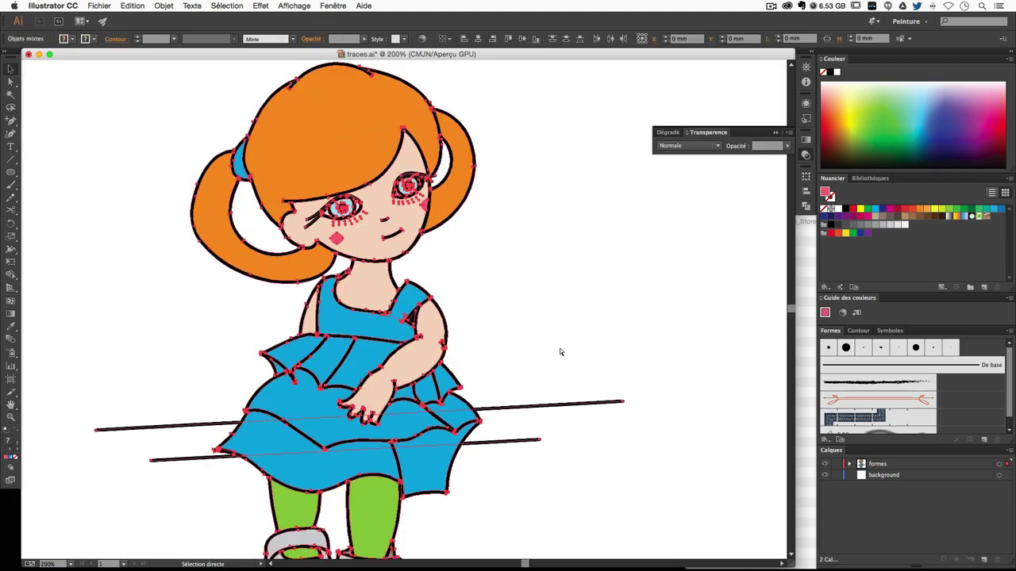
key("v")
key("ctrl")
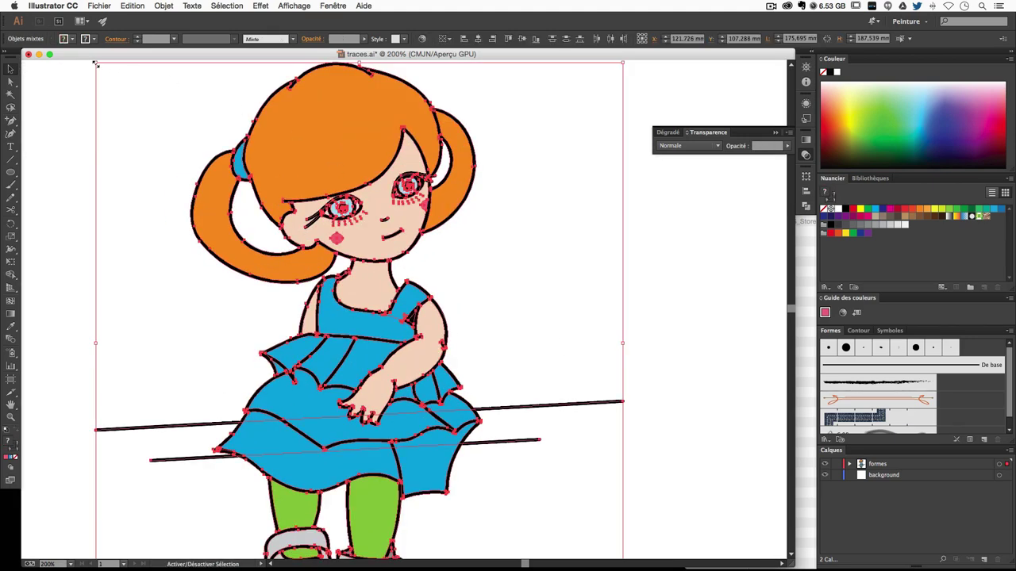
Expand the artwork's appearance into plain shapes and scale the whole girl down.
left_click(163, 6)
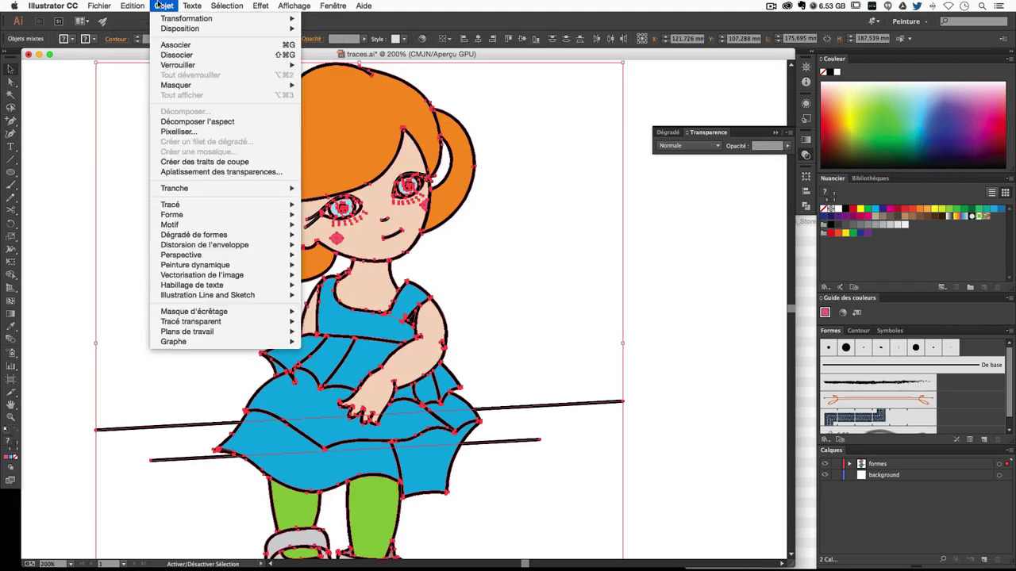
left_click(174, 123)
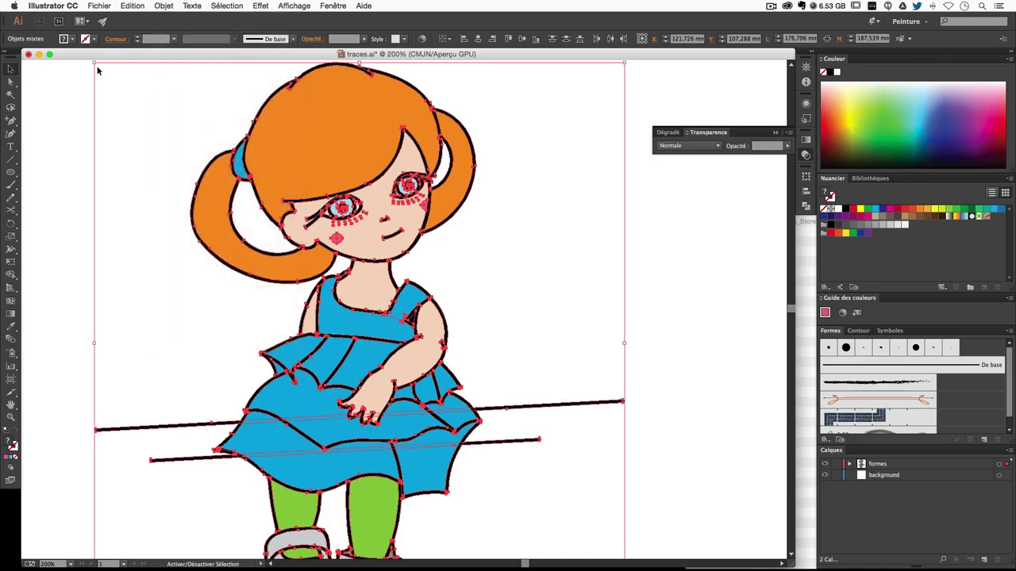
mouse_move(94, 62)
left_mouse_down()
mouse_move(252, 207)
mouse_move(272, 187)
left_mouse_up()
left_click(623, 271)
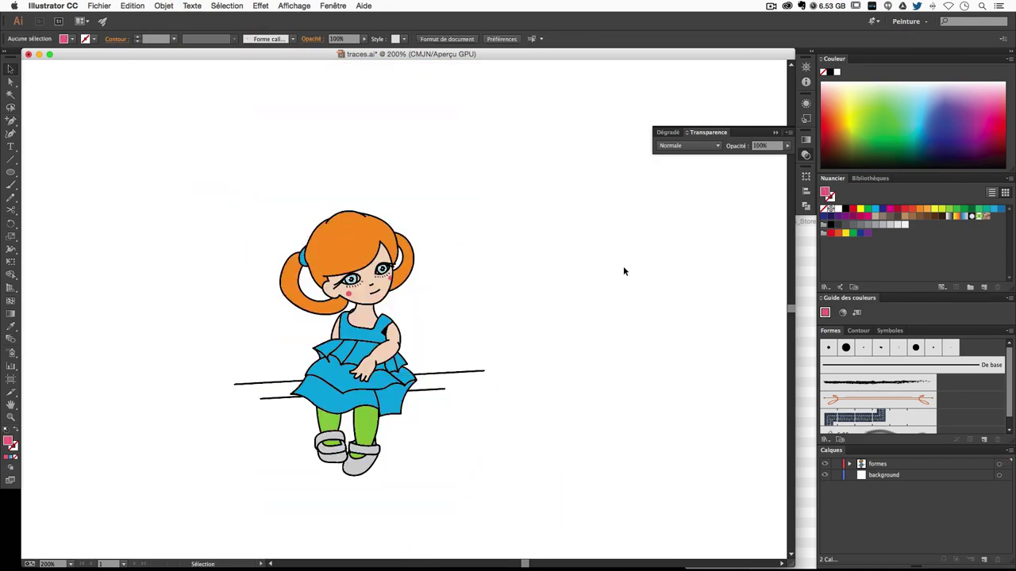
key("ctrl+z")
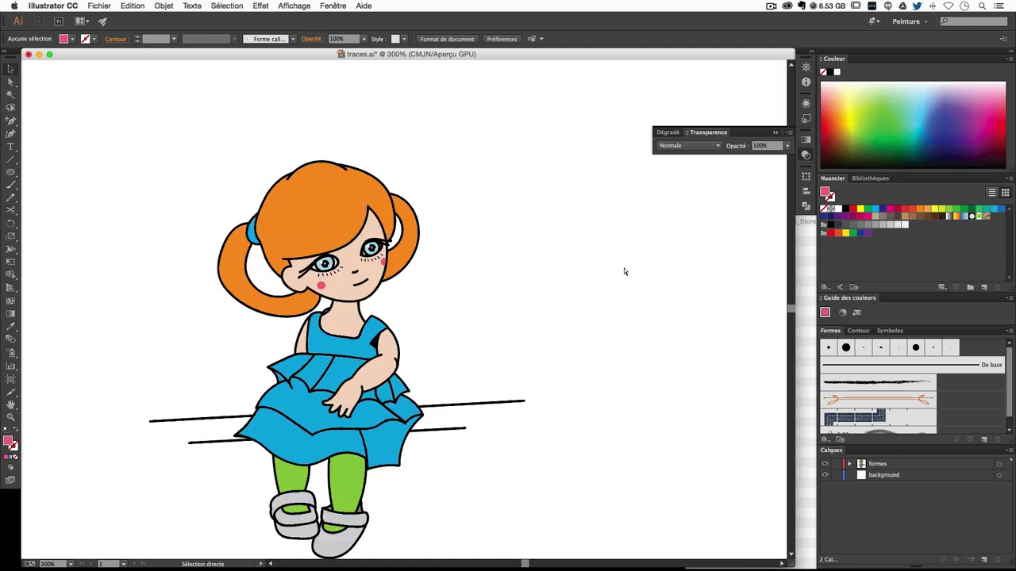
key("ctrl+shift+z")
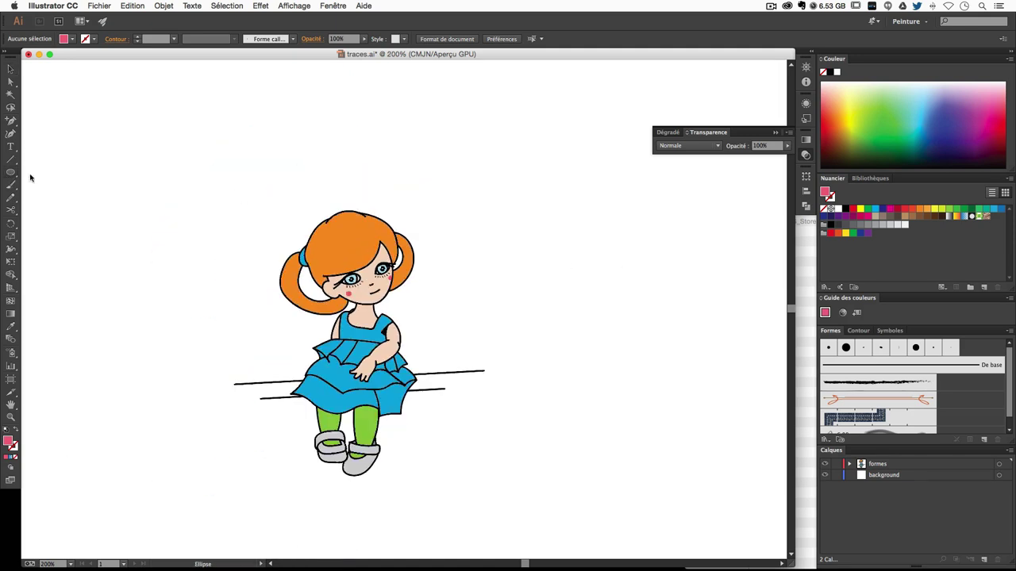
Draw a circle over the girl's head and send it behind her.
left_click(11, 173)
left_click_drag(251, 187, 435, 296)
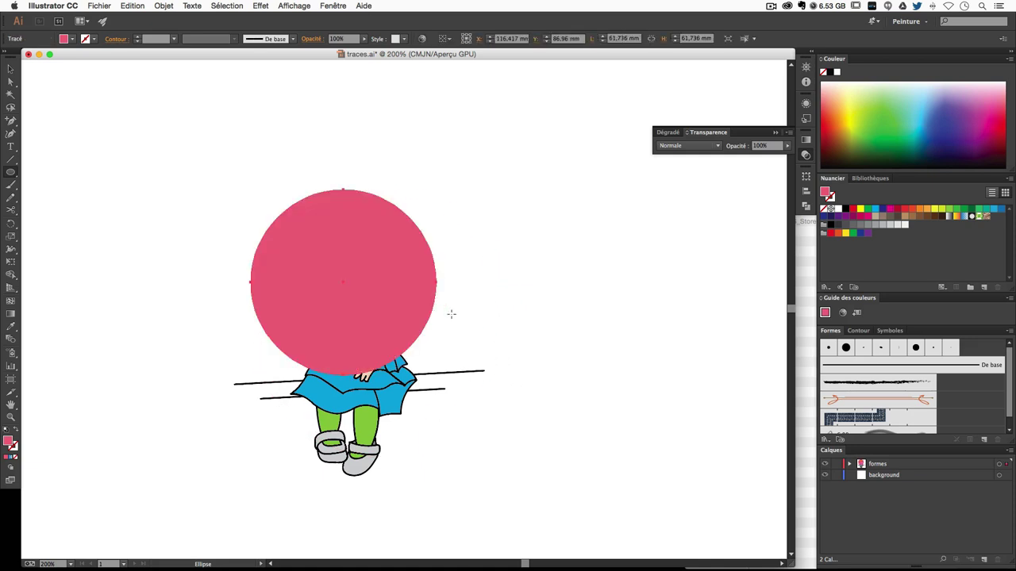
left_click(163, 6)
mouse_move(180, 29)
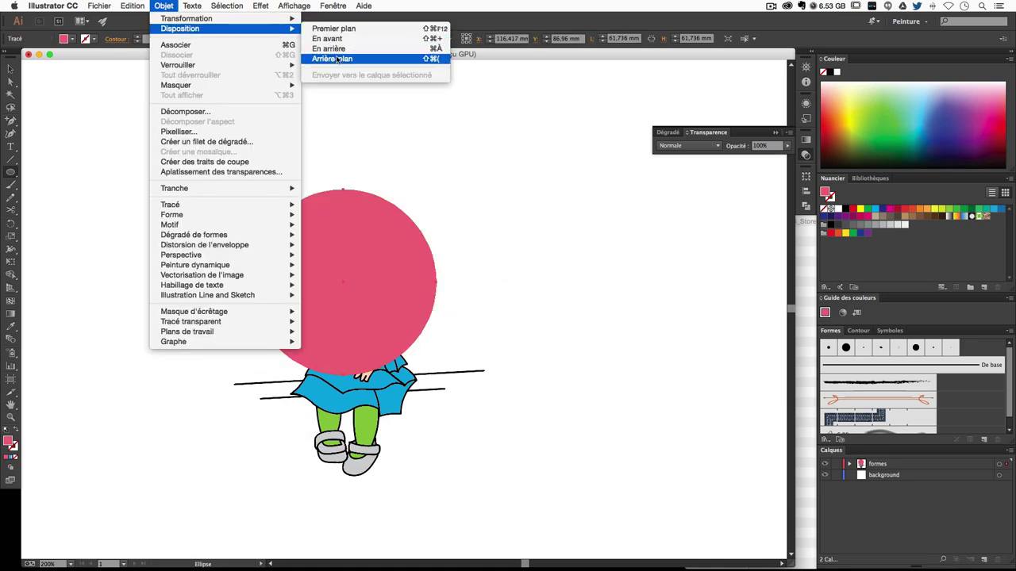
left_click(337, 60)
left_click(10, 69)
left_click(496, 249)
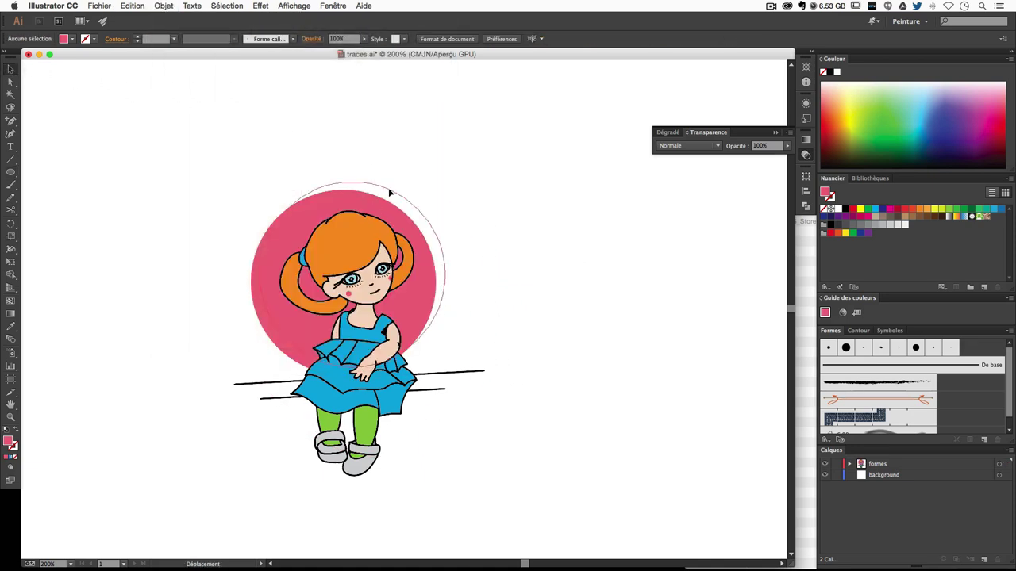
left_click_drag(389, 192, 387, 188)
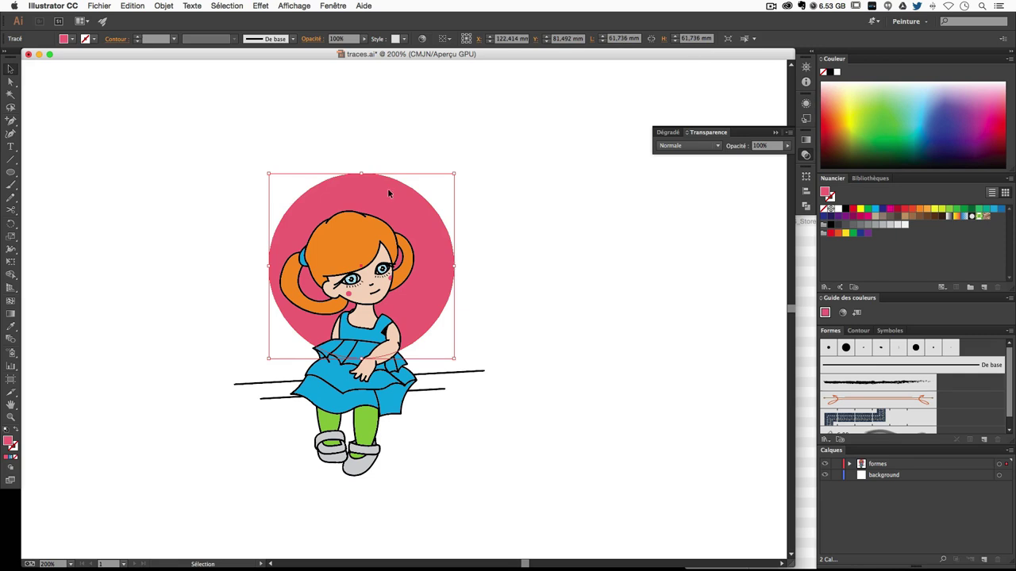
Fill the circle green and give it a black charcoal brush outline.
left_click(951, 210)
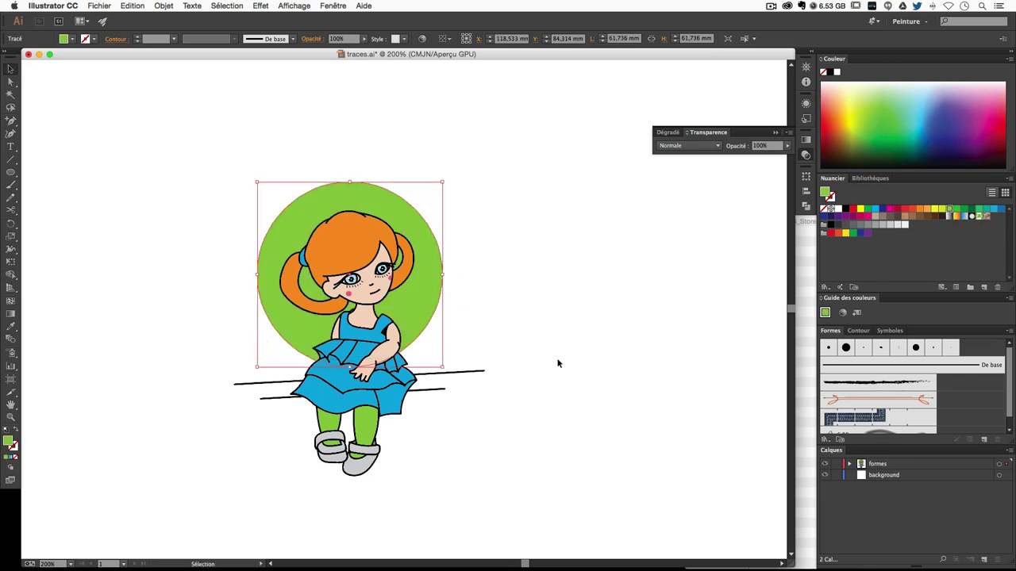
left_click(14, 450)
left_click(872, 384)
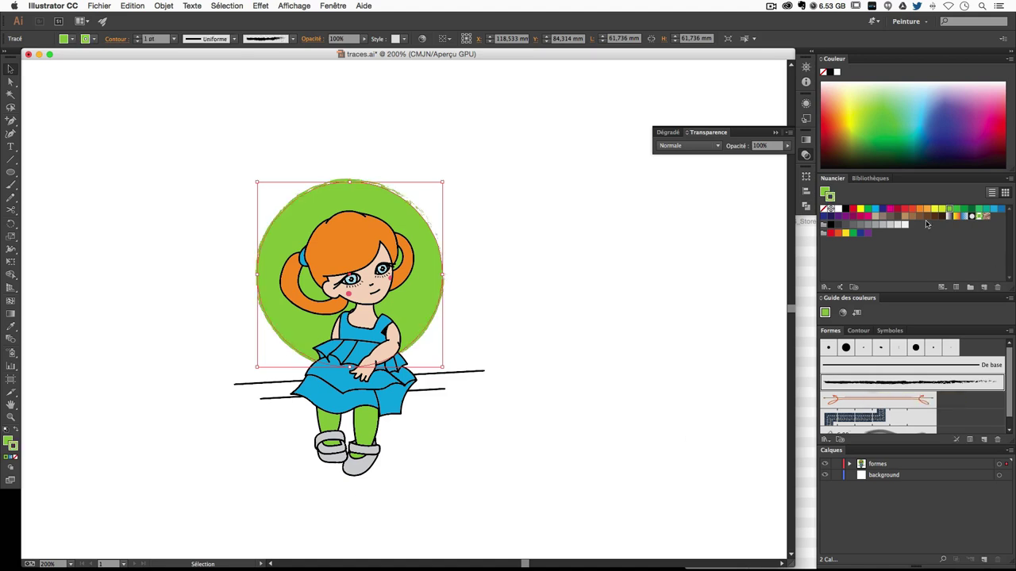
left_click(846, 209)
left_click(489, 367)
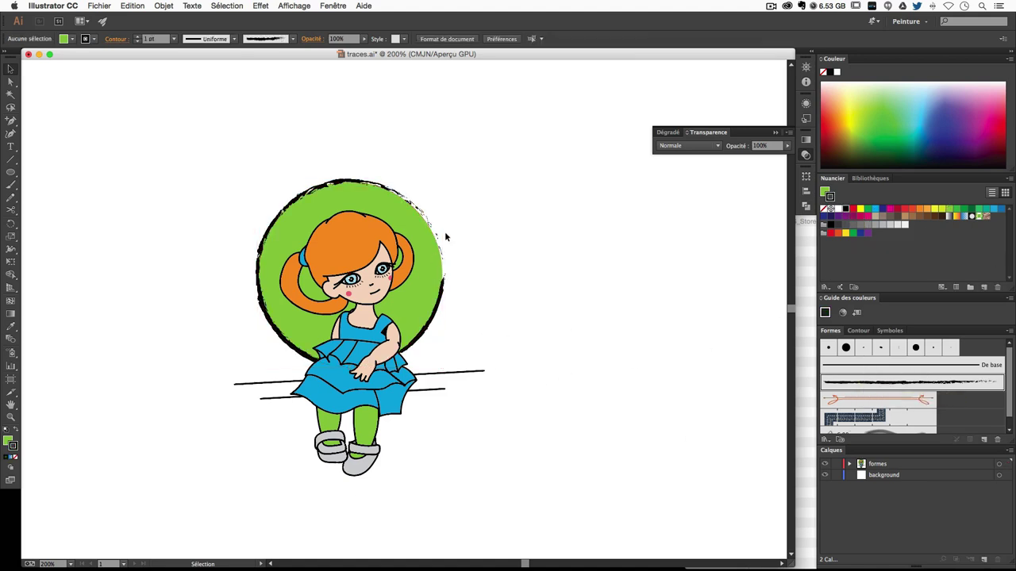
Try enlarging the green circle, undo it, then zoom in and reselect the circle.
left_click(357, 199)
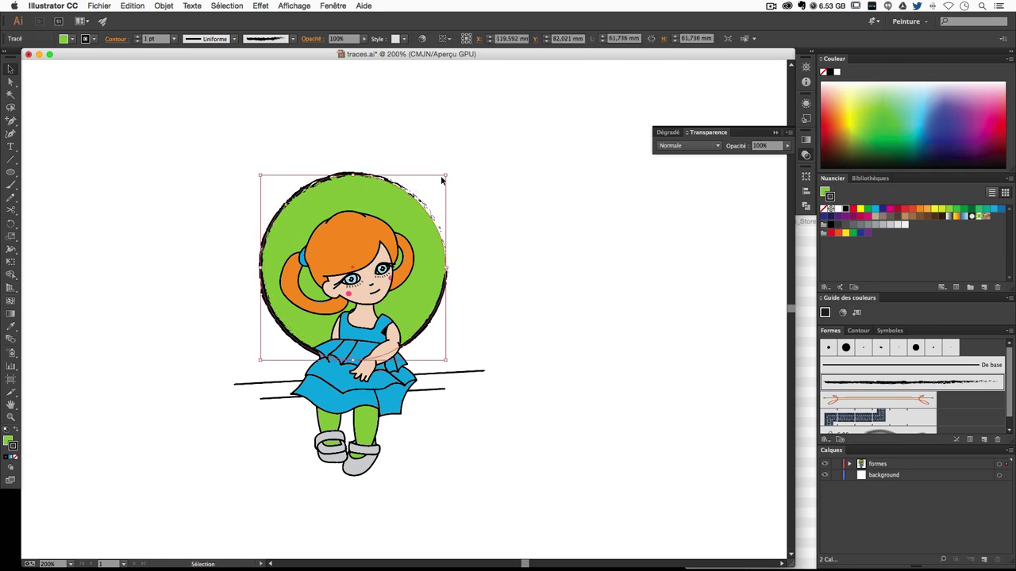
left_click_drag(444, 176, 504, 178)
left_click(504, 178)
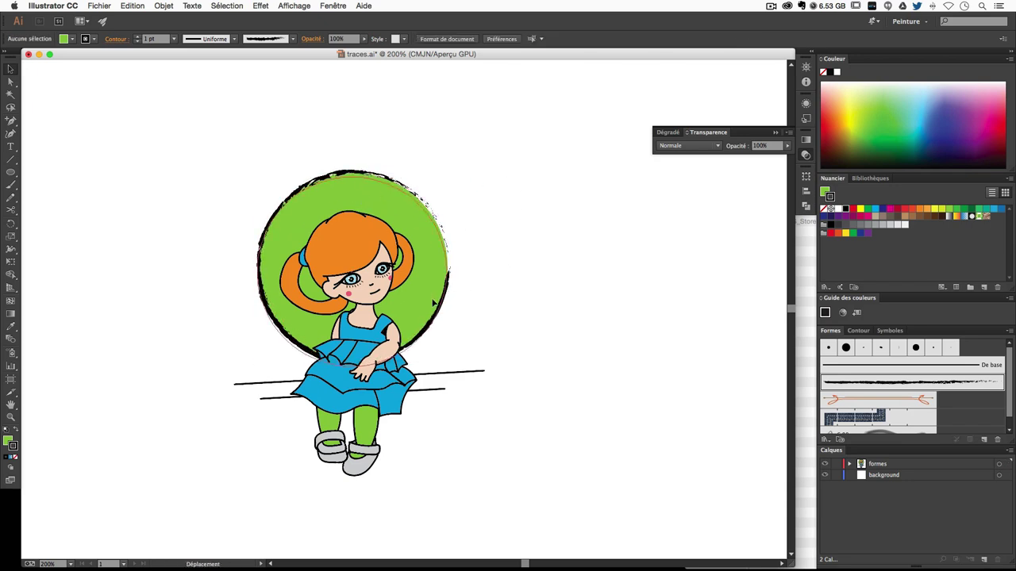
key("ctrl+z")
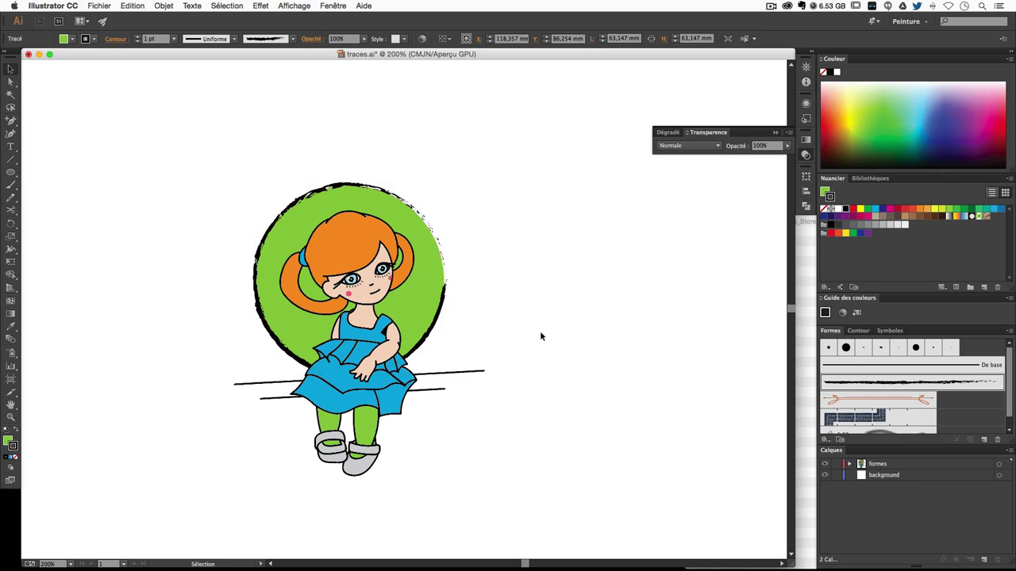
left_click(541, 336)
key("ctrl+plus")
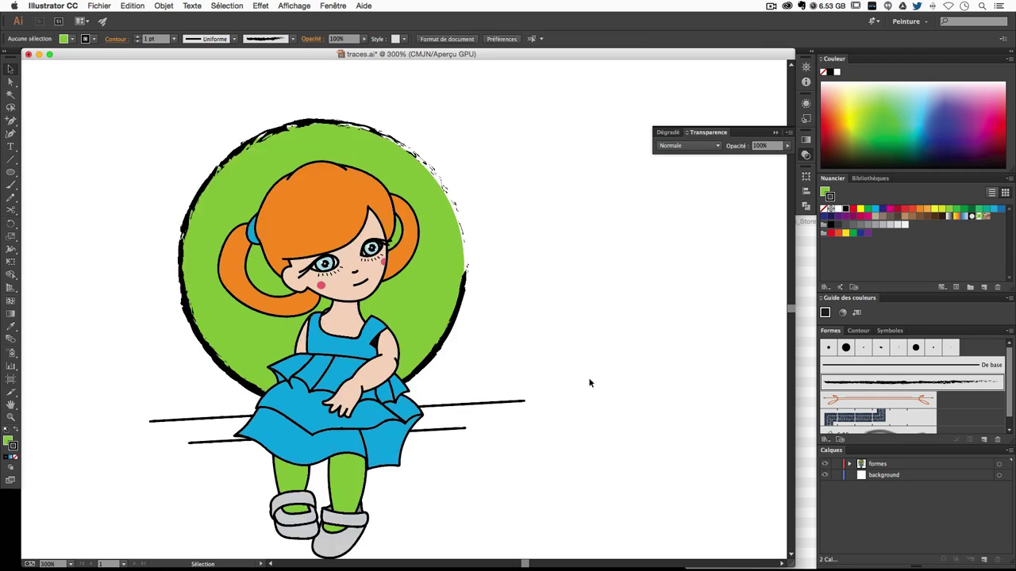
scroll(466, 248, "down", 2)
left_click(464, 246)
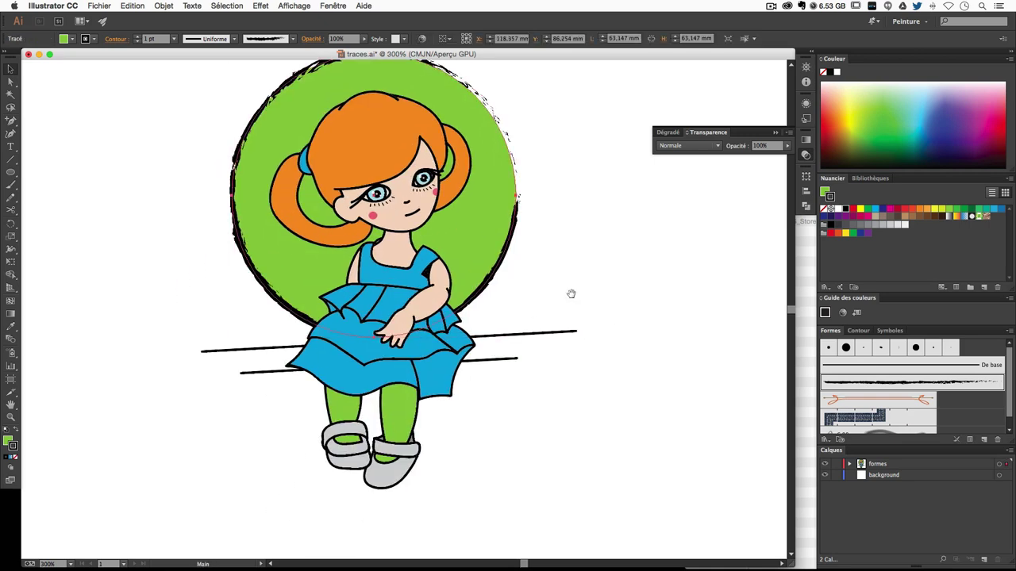
Direct-select the green legs shape and both green shoe-inner shapes.
mouse_move(571, 292)
left_mouse_down()
mouse_move(460, 390)
mouse_move(506, 294)
left_mouse_up()
left_click(226, 404)
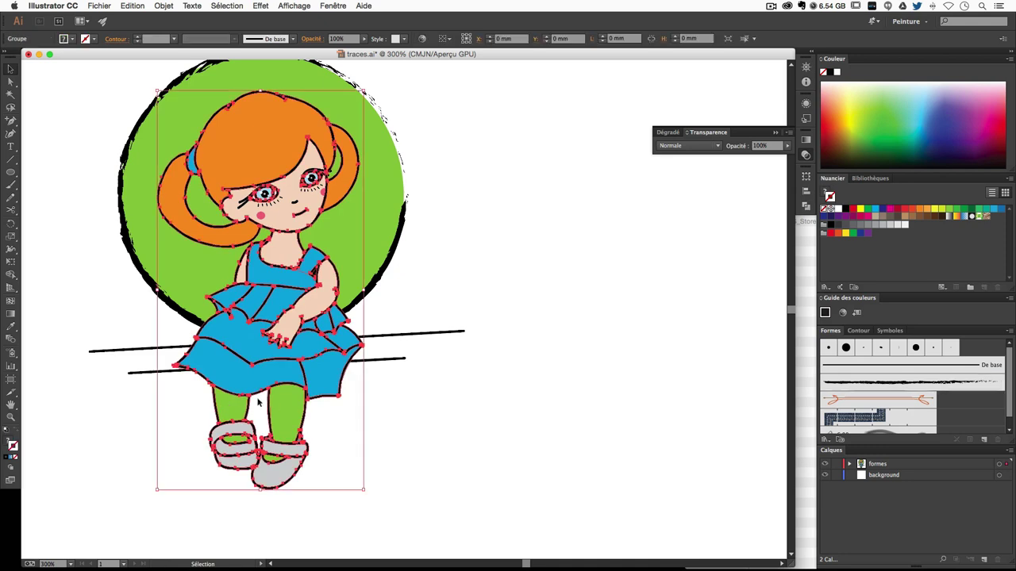
key("a")
left_click(602, 459)
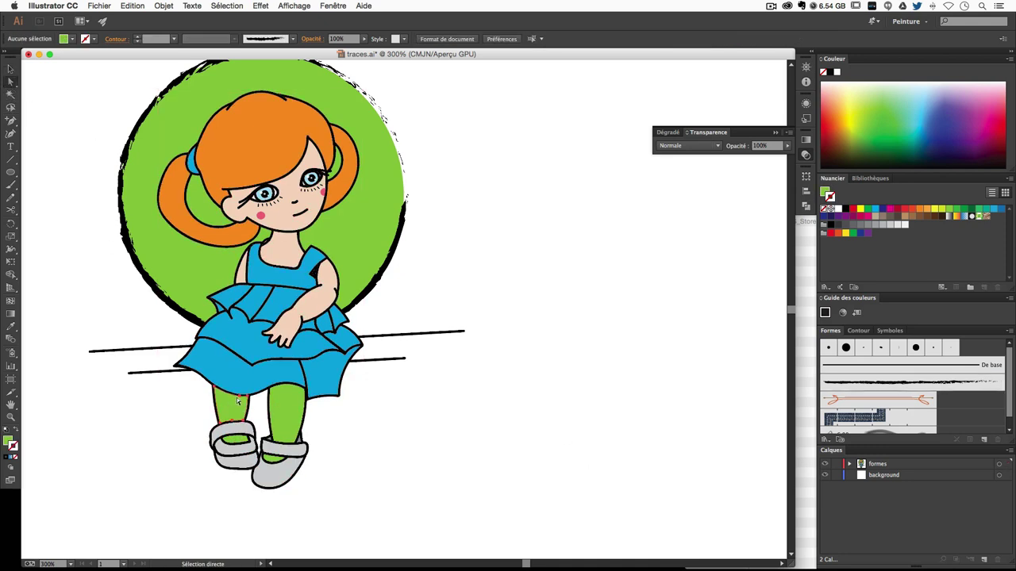
left_click(260, 457)
left_click(270, 459, "shift")
left_click(246, 444, "shift")
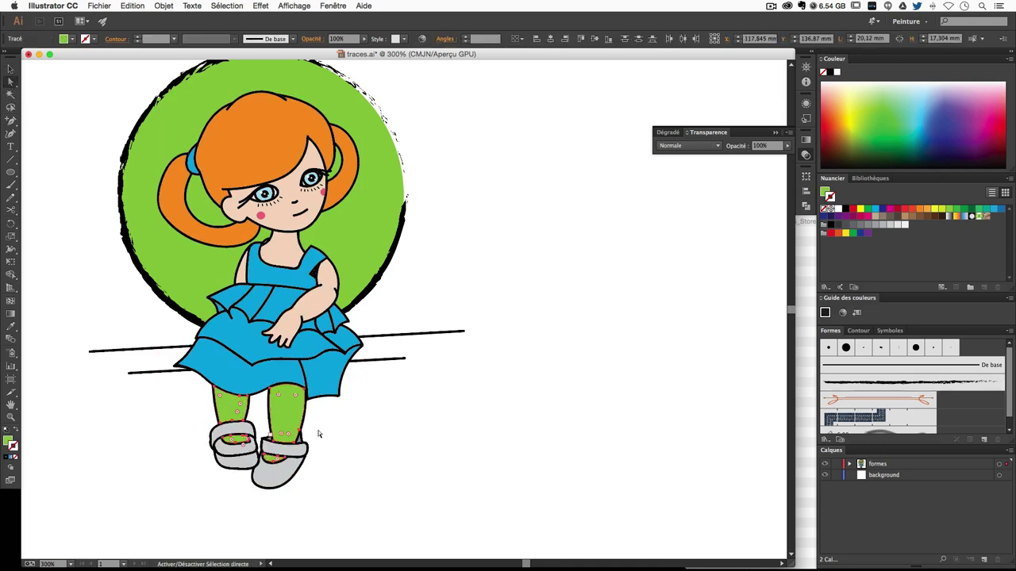
Remove the selected shapes' outline and fill them with the orange-red swatch.
left_click(845, 234)
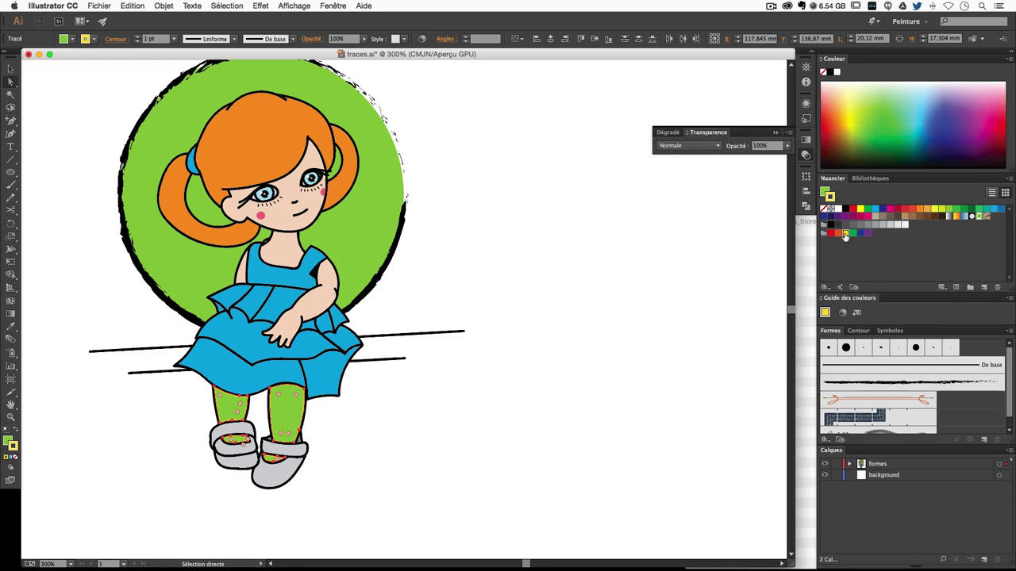
left_click(17, 456)
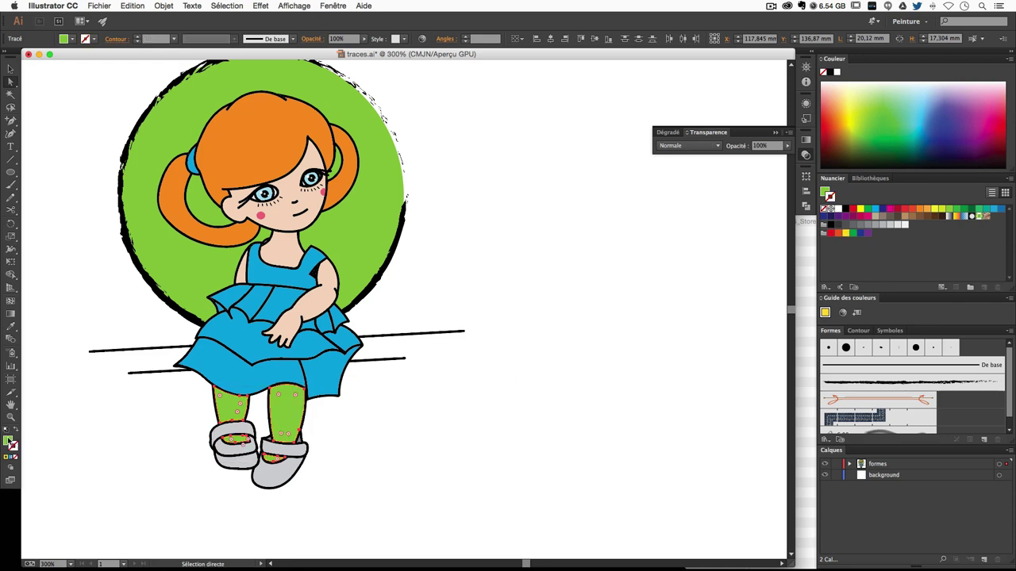
left_click(8, 439)
left_click(911, 209)
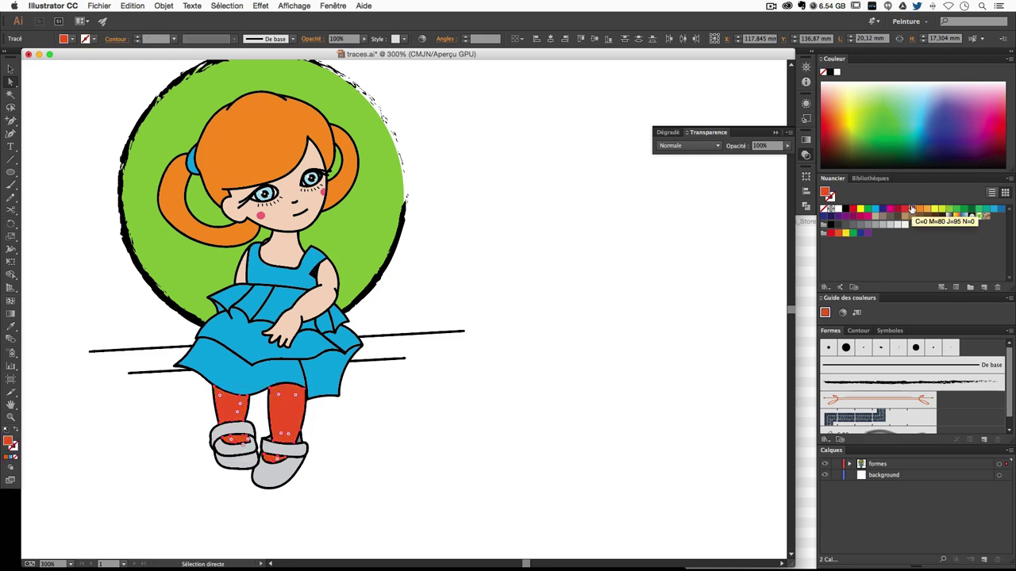
key("v")
left_click(683, 387)
key("a")
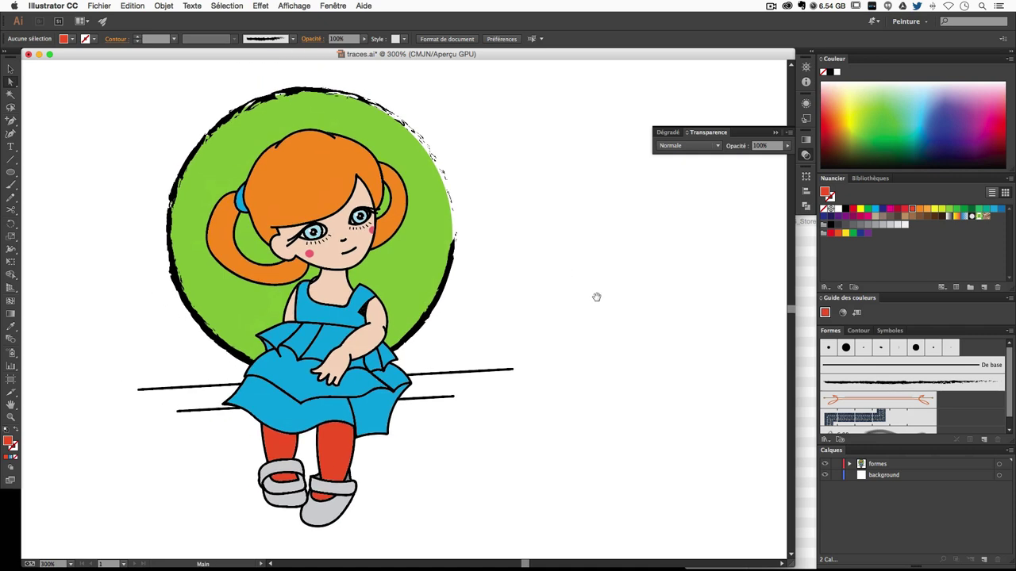
left_click_drag(567, 256, 596, 294)
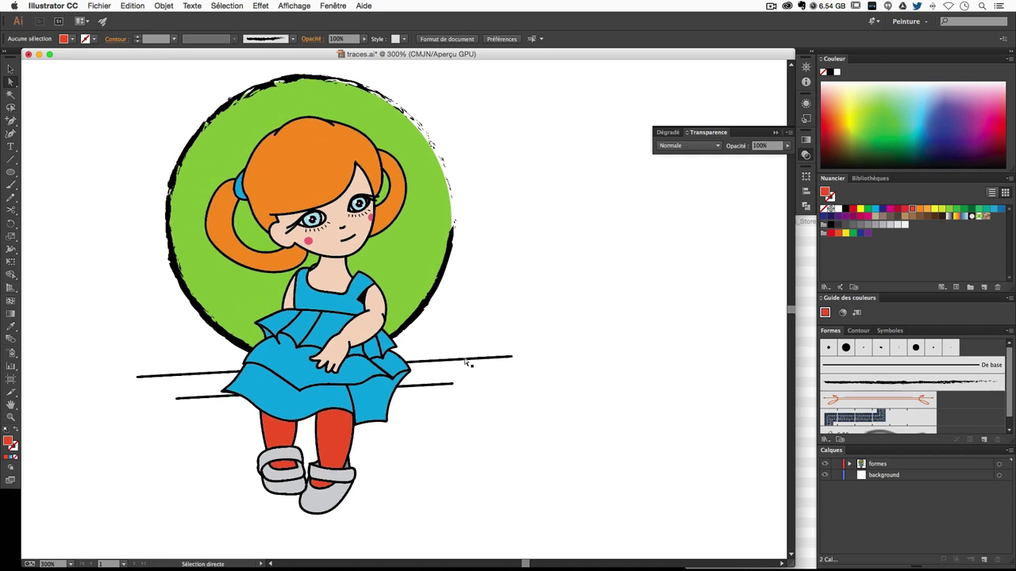
key("super+plus")
key("v")
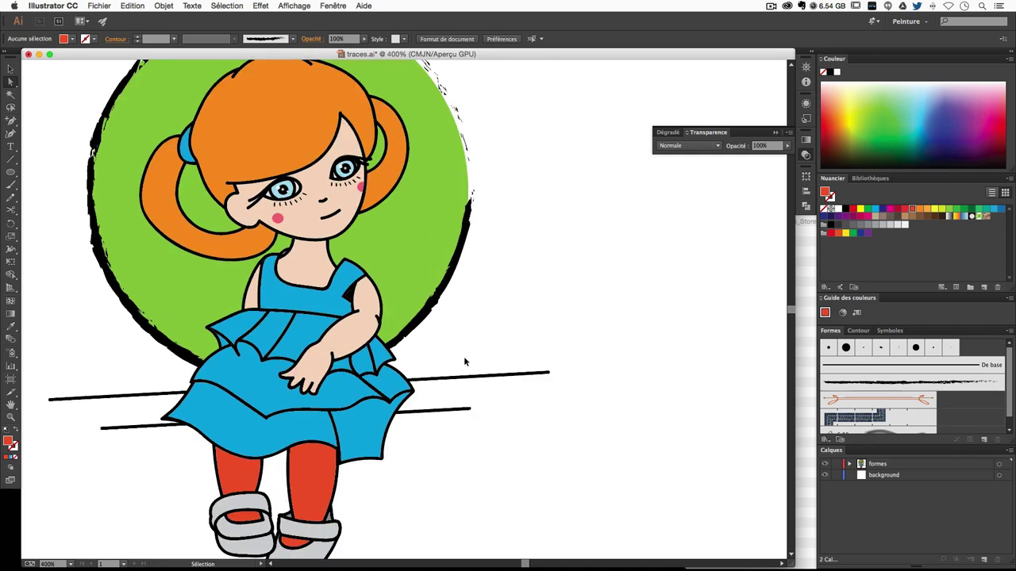
key("super+minus")
key("super+minus")
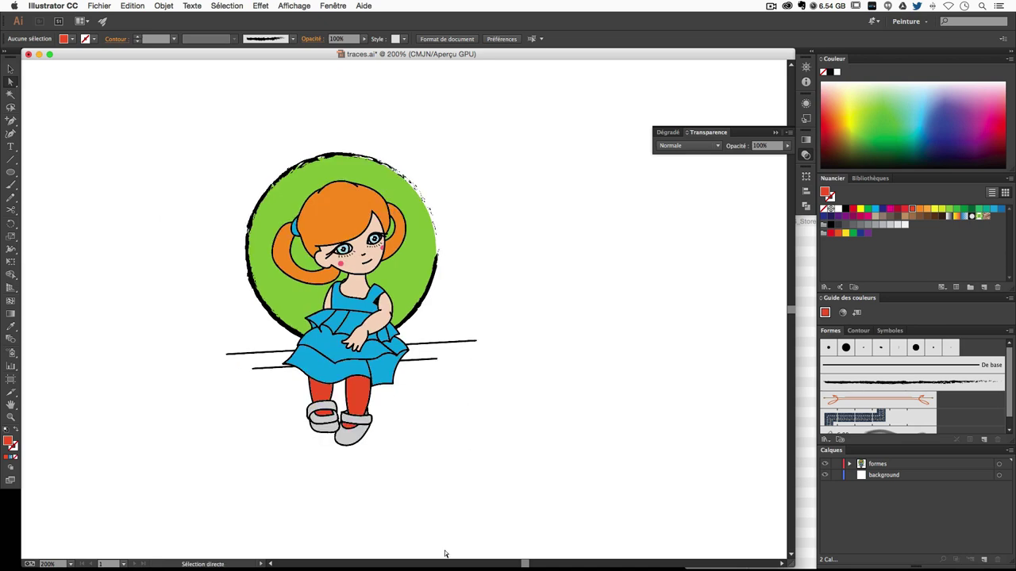
Search Google Images for 'coulure', copy a black paint-drip image, and return to Illustrator.
left_click(283, 546)
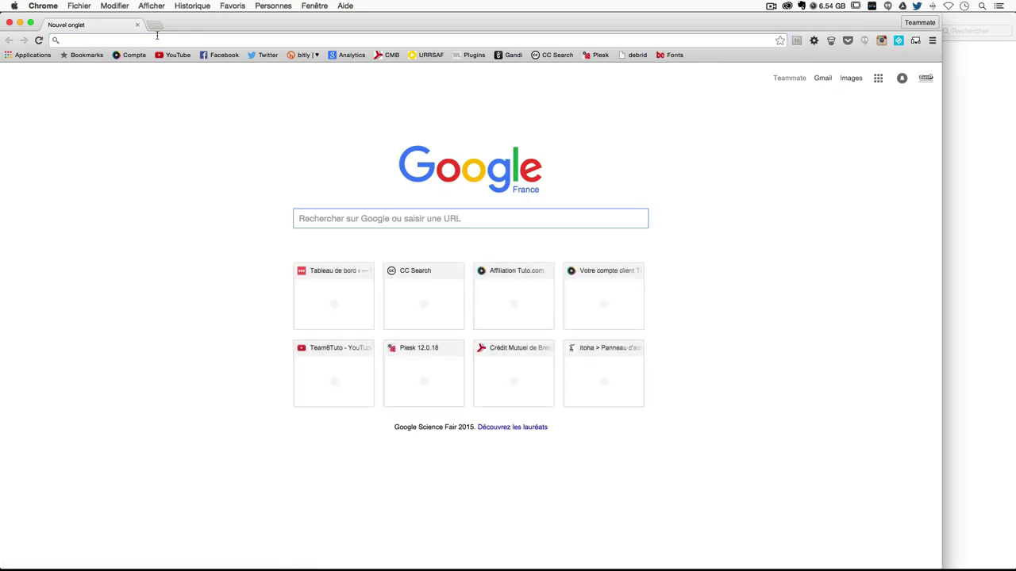
type("coulure")
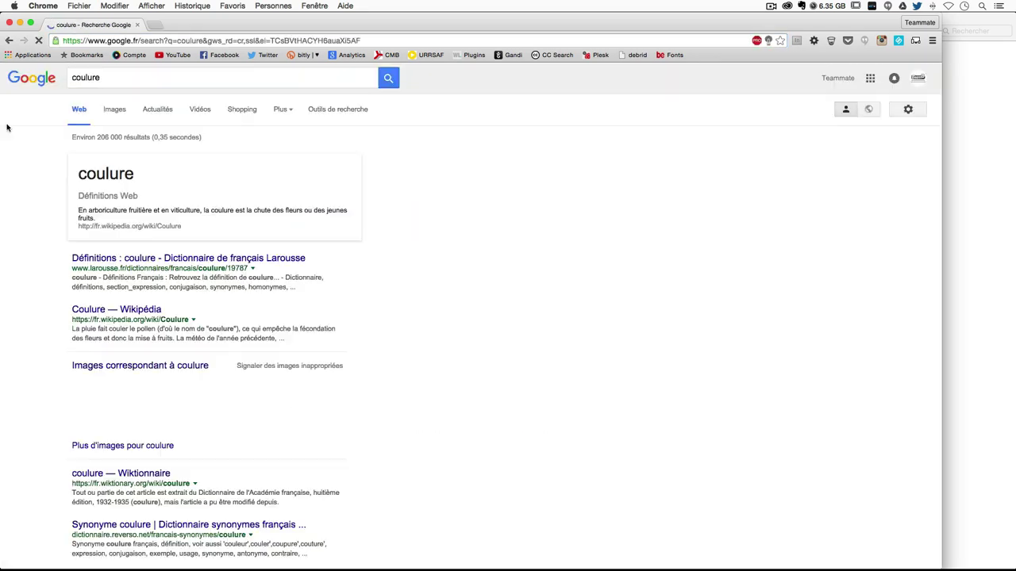
left_click(112, 111)
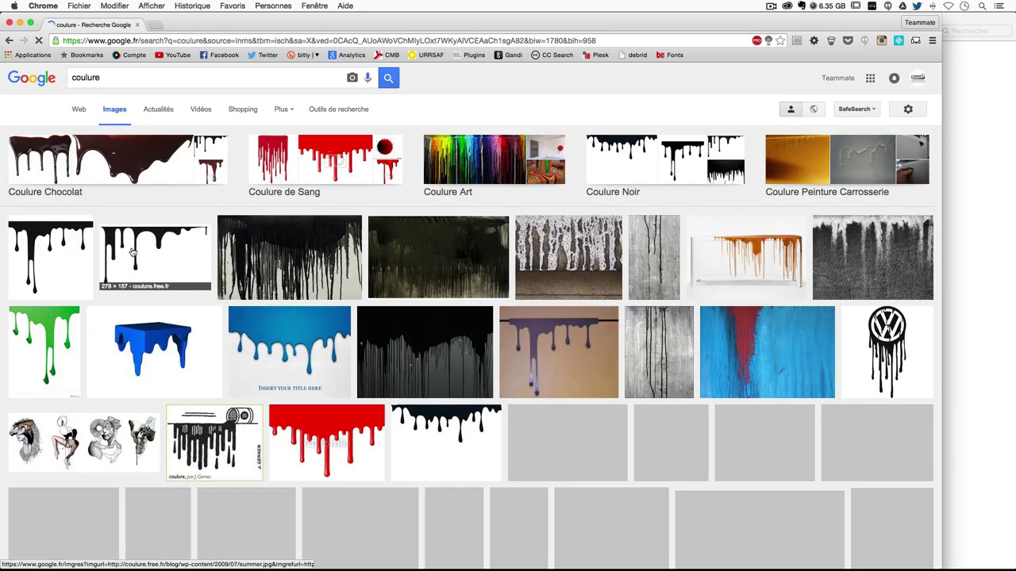
left_click(52, 256)
right_click(414, 300)
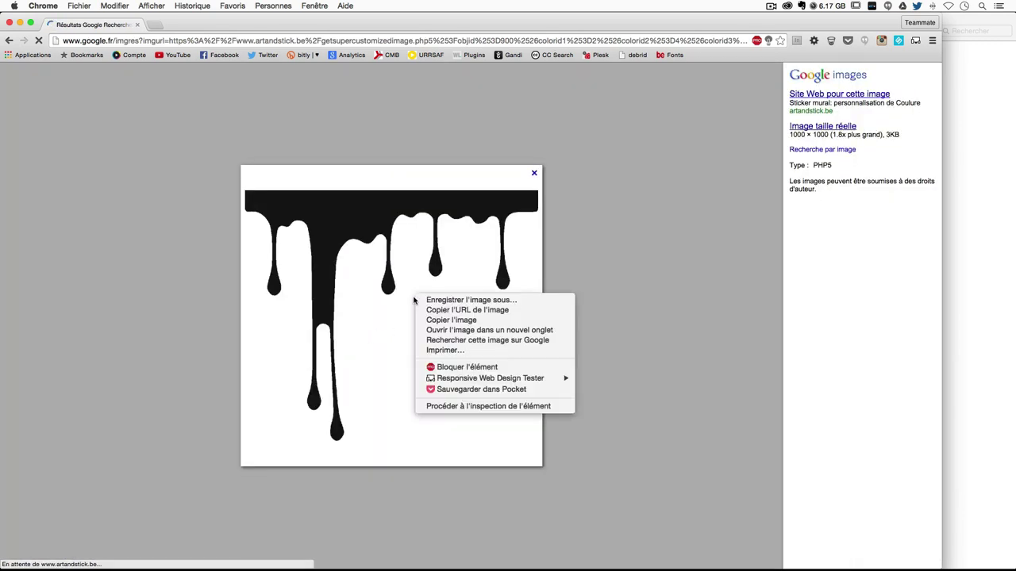
left_click(975, 344)
left_click(997, 346)
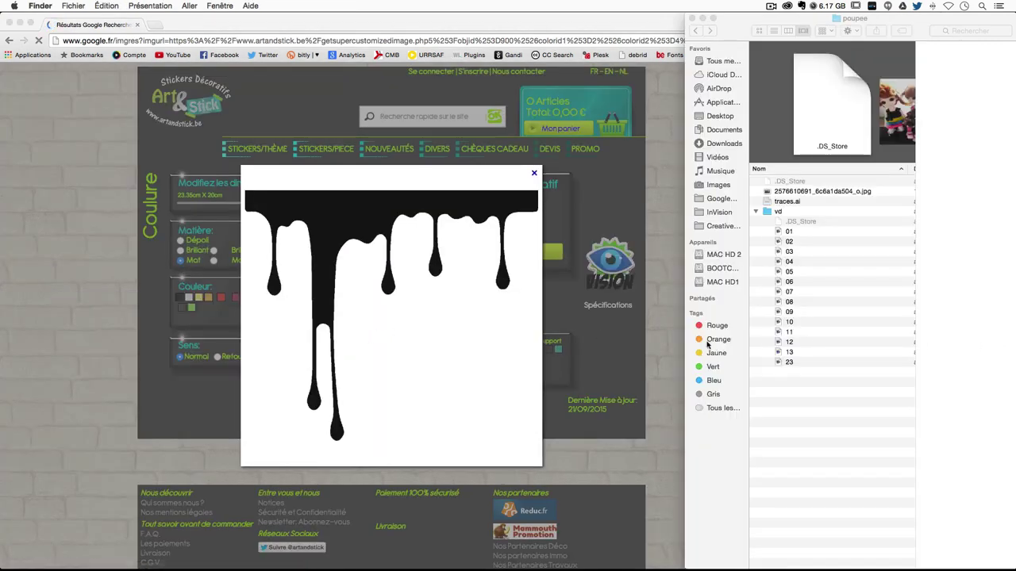
left_click(700, 528)
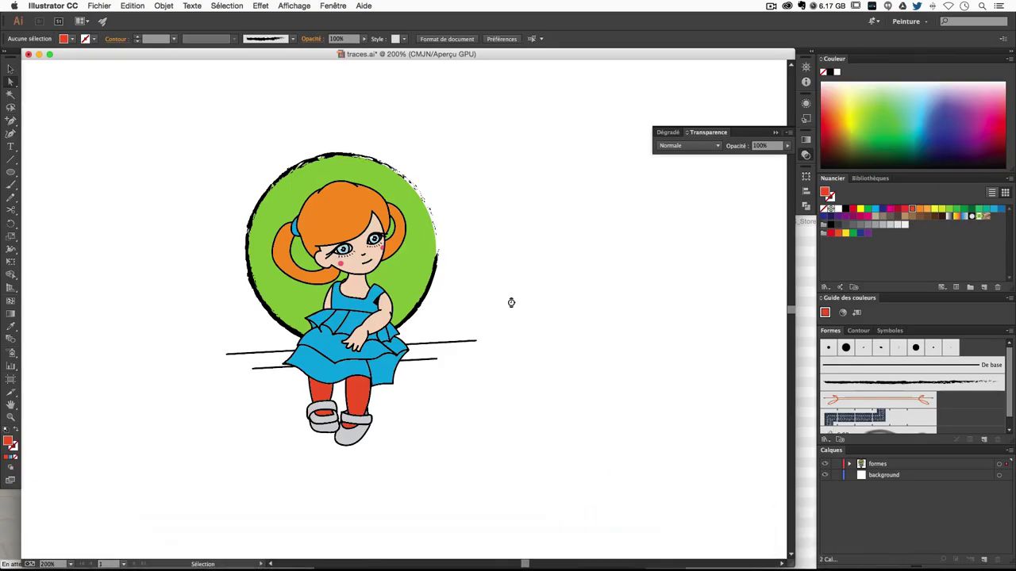
Paste the drip image and shrink it down over the girl.
key("super+v")
key("super+minus")
key("super+minus")
key("super+minus")
key("super+minus")
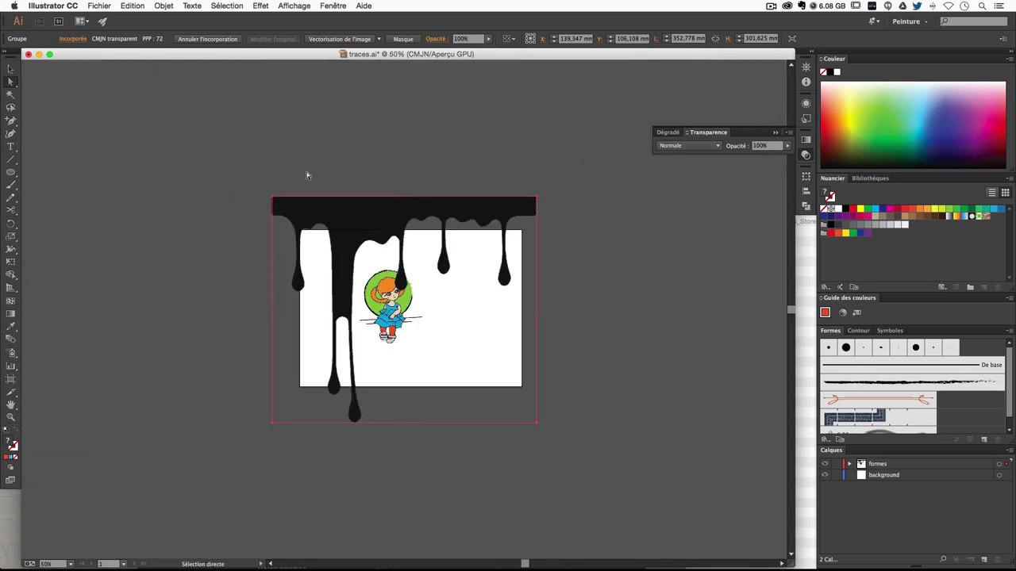
left_click(11, 81)
left_click(11, 69)
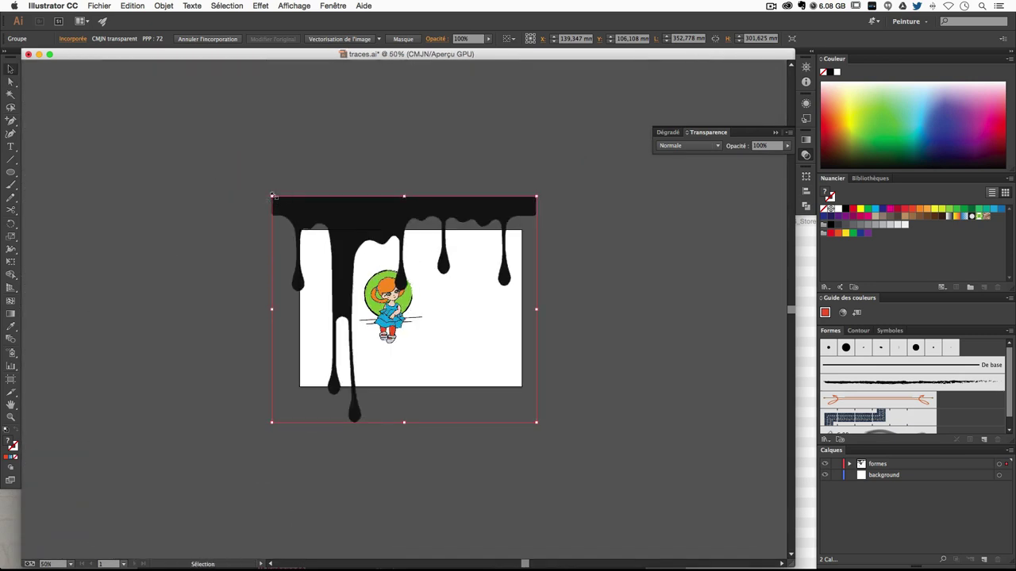
left_click_drag(273, 195, 369, 281)
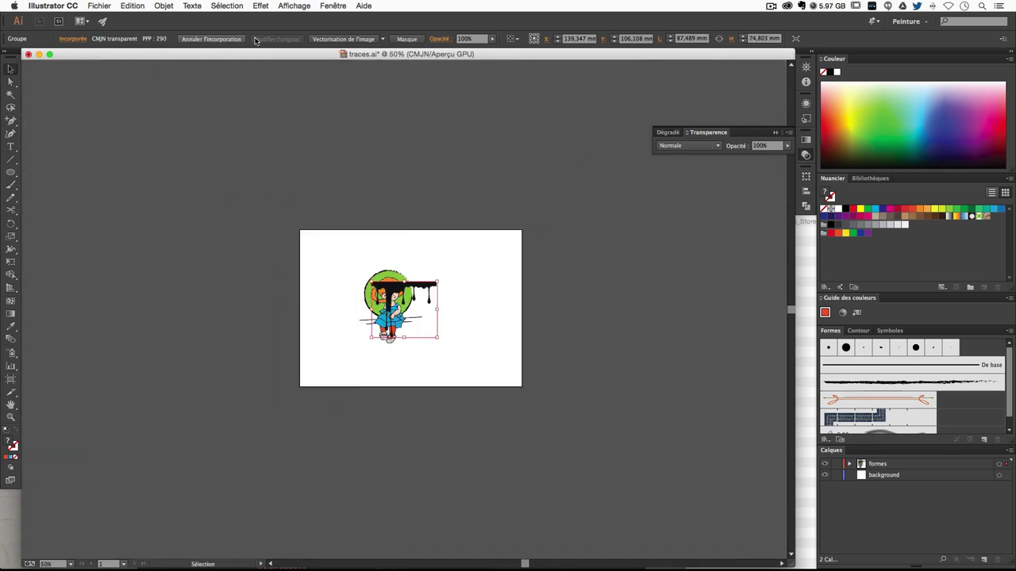
Trace the drip image, expand it into paths, and delete a white background piece.
left_click(330, 40)
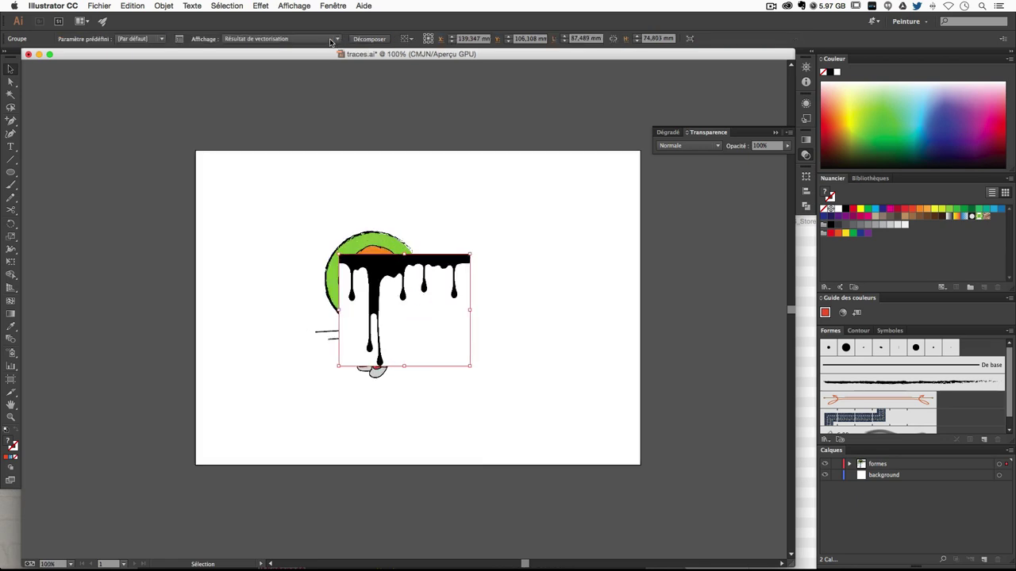
left_click(357, 38)
left_click(11, 82)
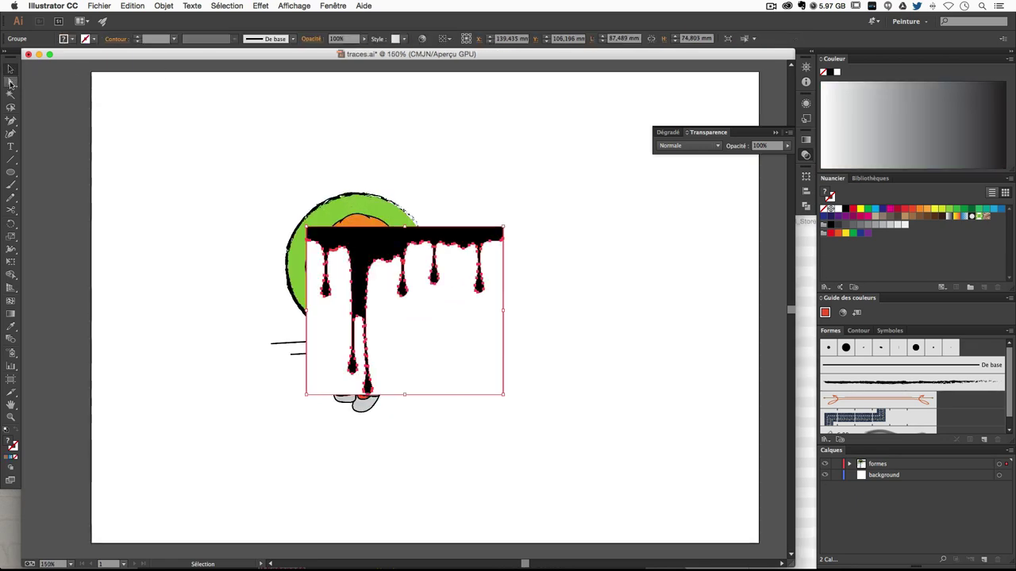
left_click(688, 387)
left_click(472, 331)
key("Delete")
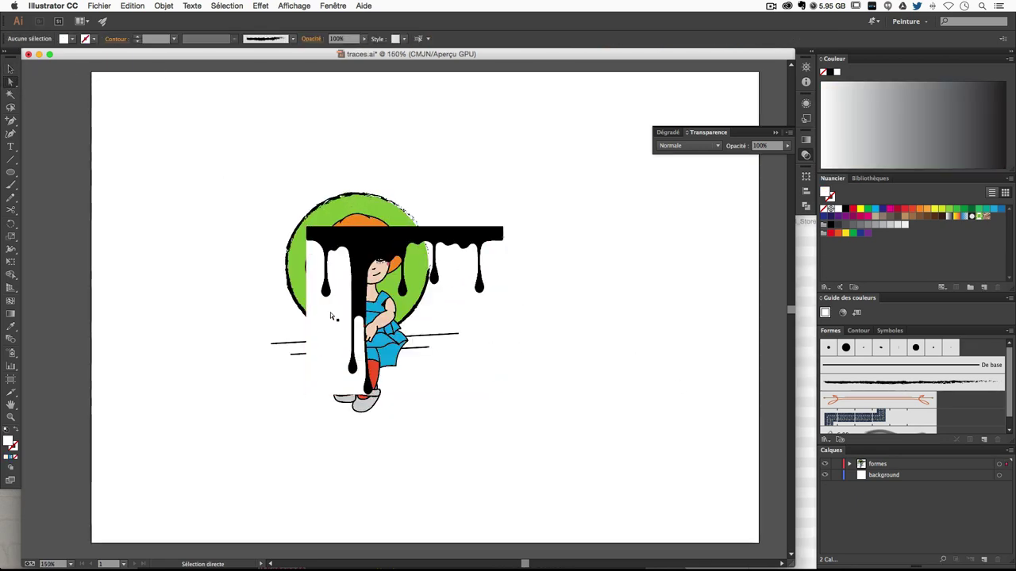
Delete the remaining white piece and the unwanted drip group.
left_click(330, 314)
key("Delete")
left_click(11, 70)
left_click(416, 235)
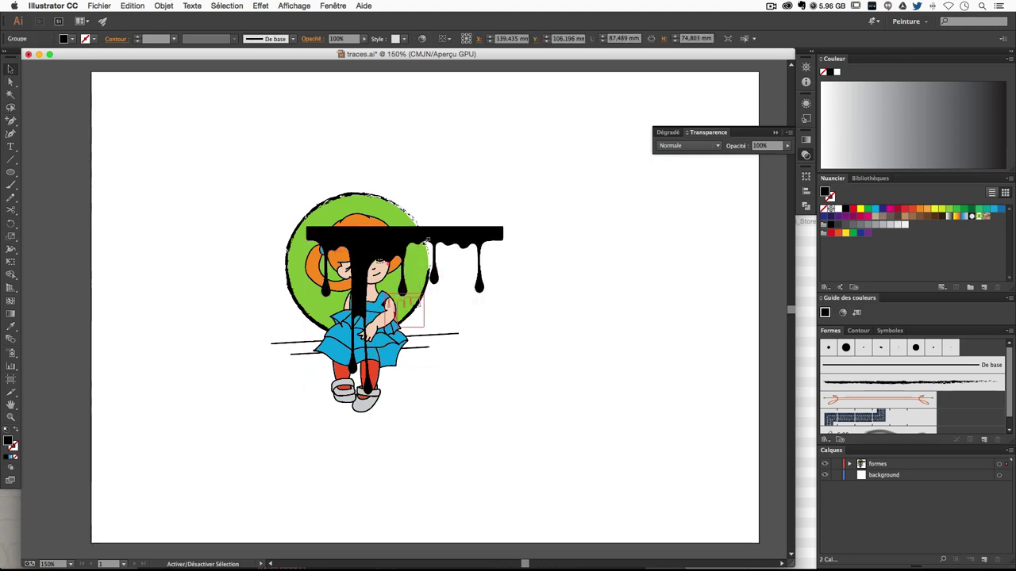
key("Delete")
key("super+plus")
key("super+plus")
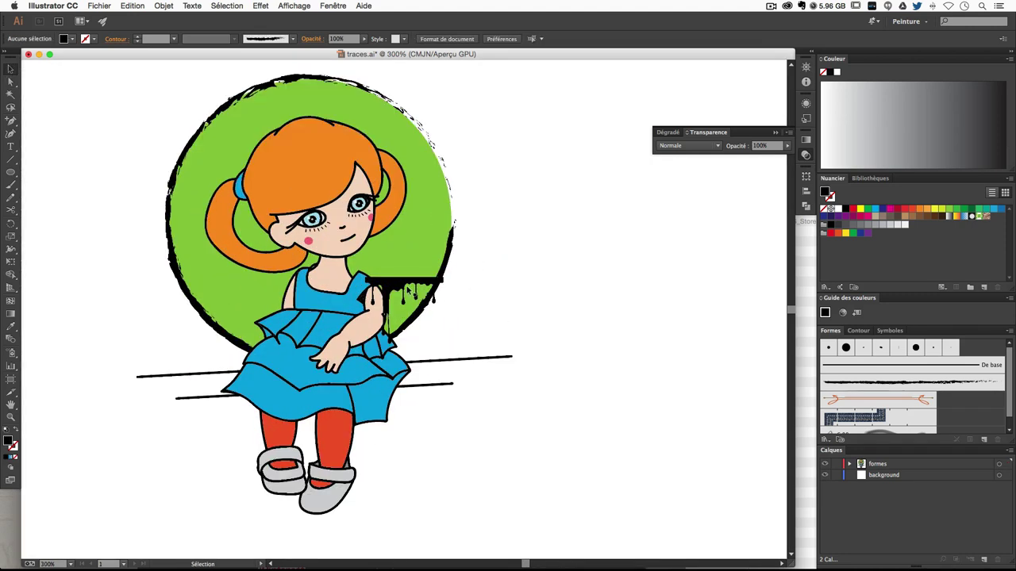
Move the drip group onto the upper bench line's right end and scale it down.
left_click_drag(406, 289, 466, 371)
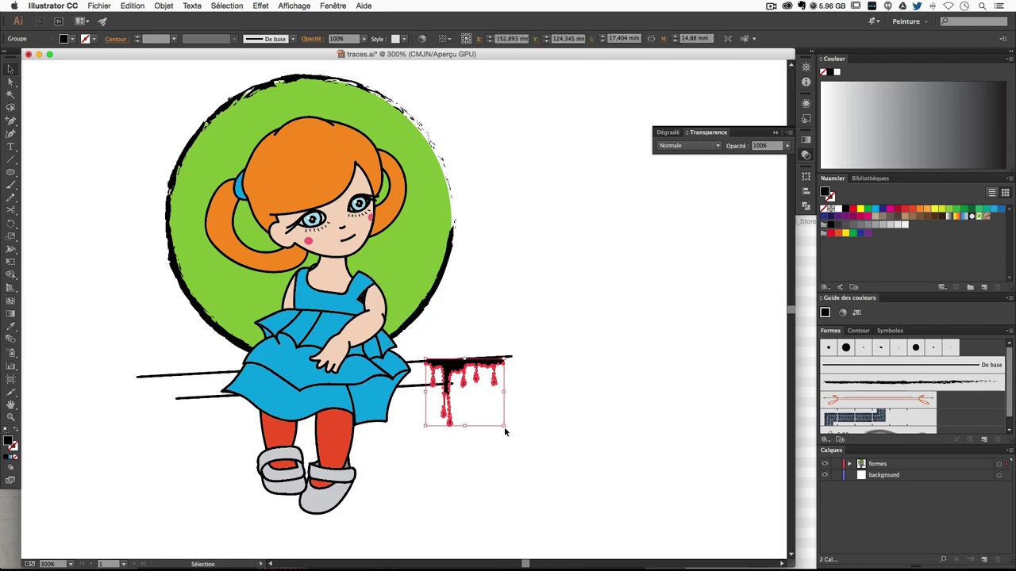
left_click_drag(505, 431, 493, 419)
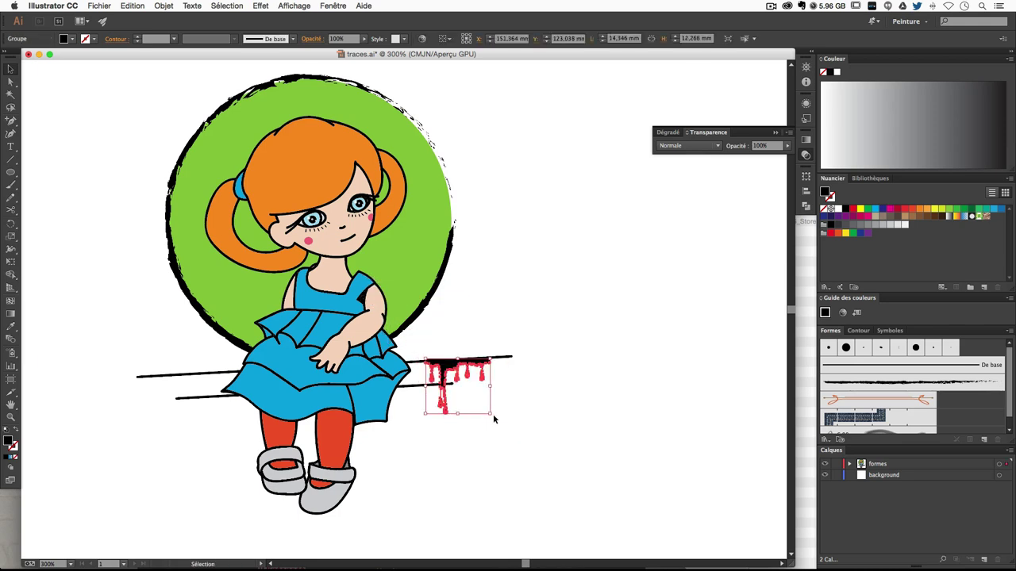
left_click(493, 419)
left_click(488, 401)
left_click_drag(492, 417, 494, 415)
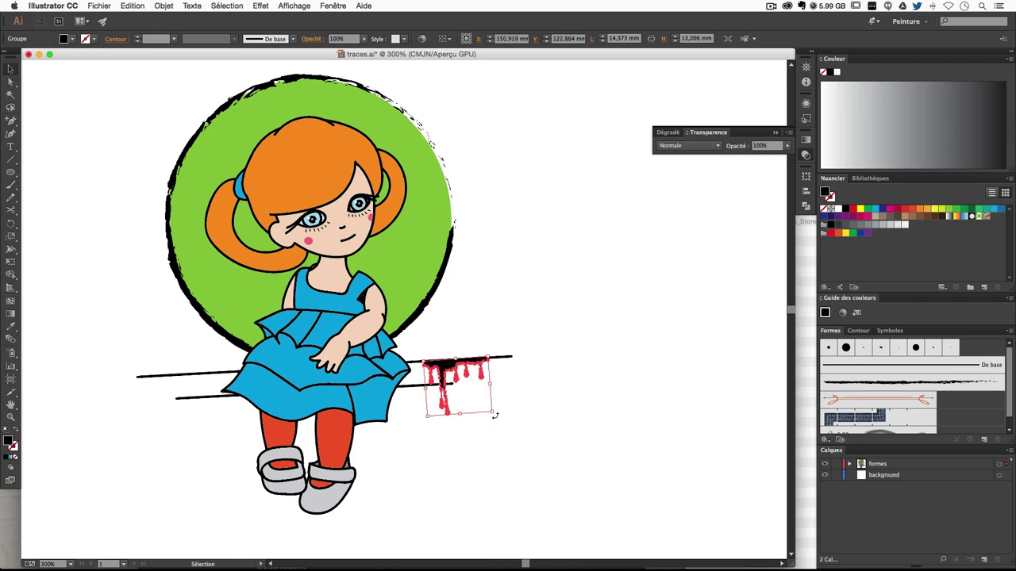
left_click(494, 414)
left_click_drag(474, 365, 495, 363)
mouse_move(513, 412)
left_mouse_down()
mouse_move(503, 368)
mouse_move(417, 468)
mouse_move(193, 400)
left_mouse_up()
left_click(482, 373)
left_click(573, 370)
Place a drip copy at the lower line's left end and fine-tune the right drips.
left_click(445, 492)
left_click(569, 510)
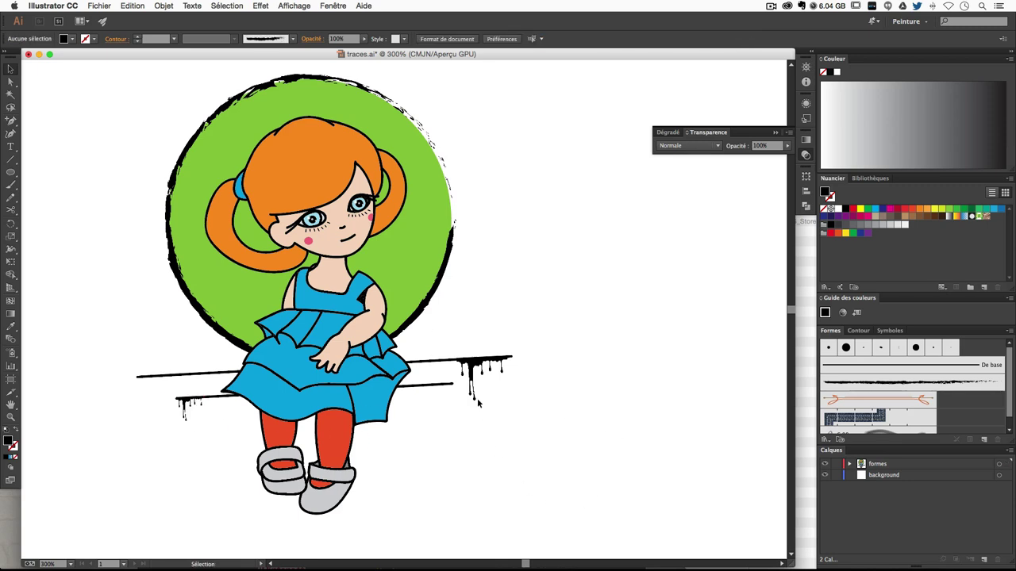
left_click_drag(478, 367, 470, 367)
left_click(580, 386)
left_click(530, 378)
mouse_move(326, 540)
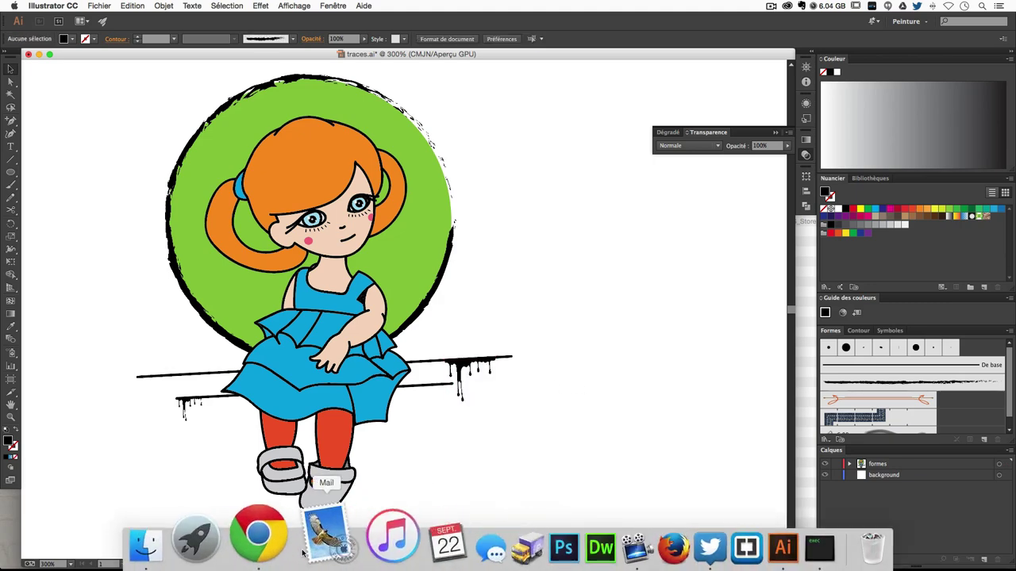
Copy a small drip image from Chrome's coulure image results, then return to Illustrator.
left_click(273, 540)
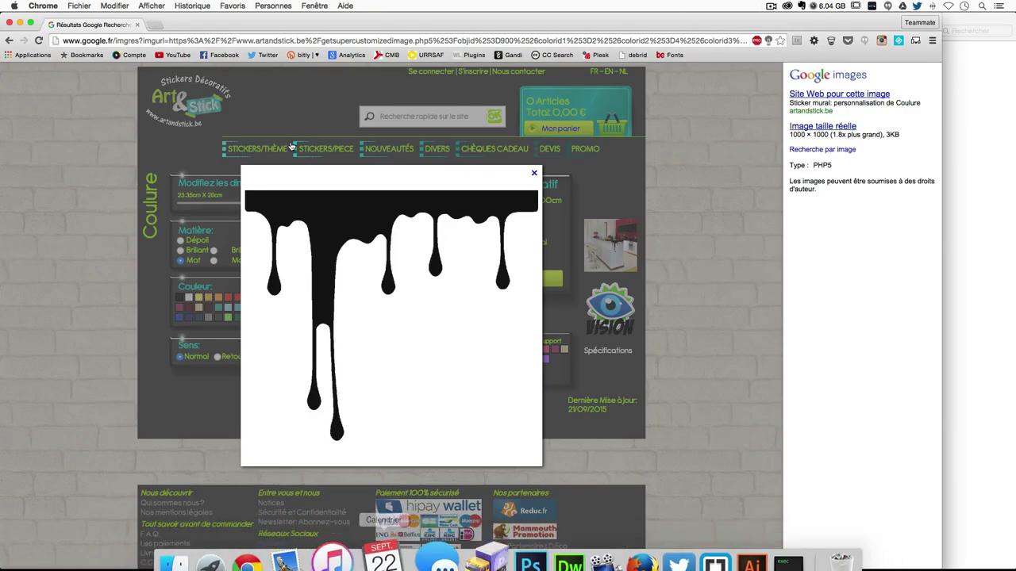
left_click(8, 40)
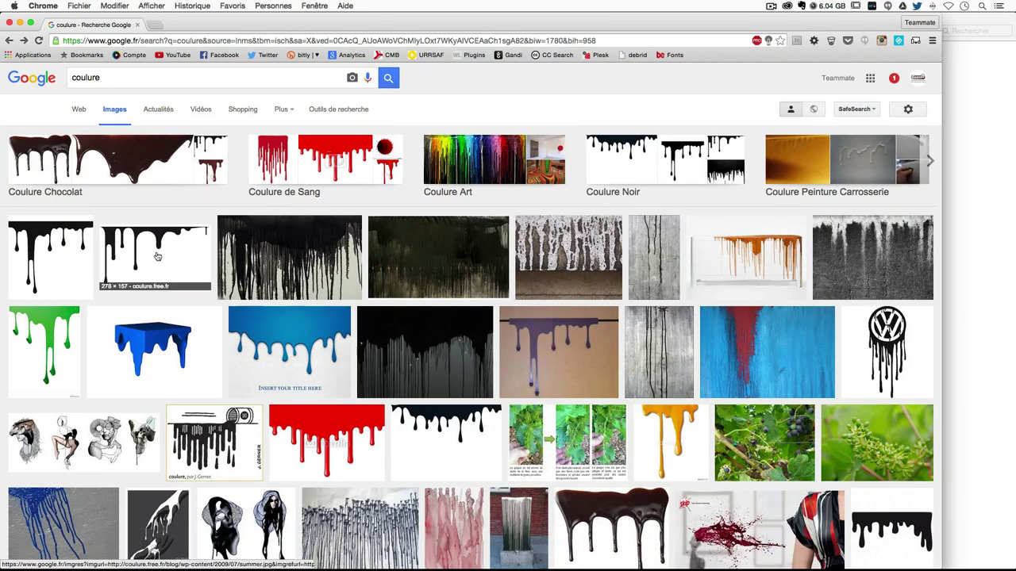
left_click(179, 256)
right_click(413, 325)
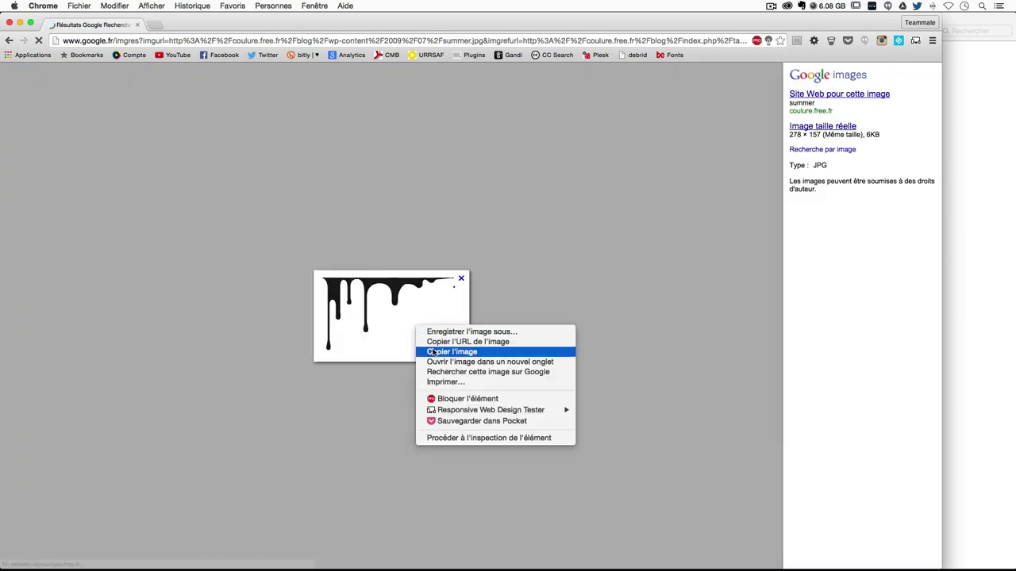
left_click(433, 351)
left_click(997, 385)
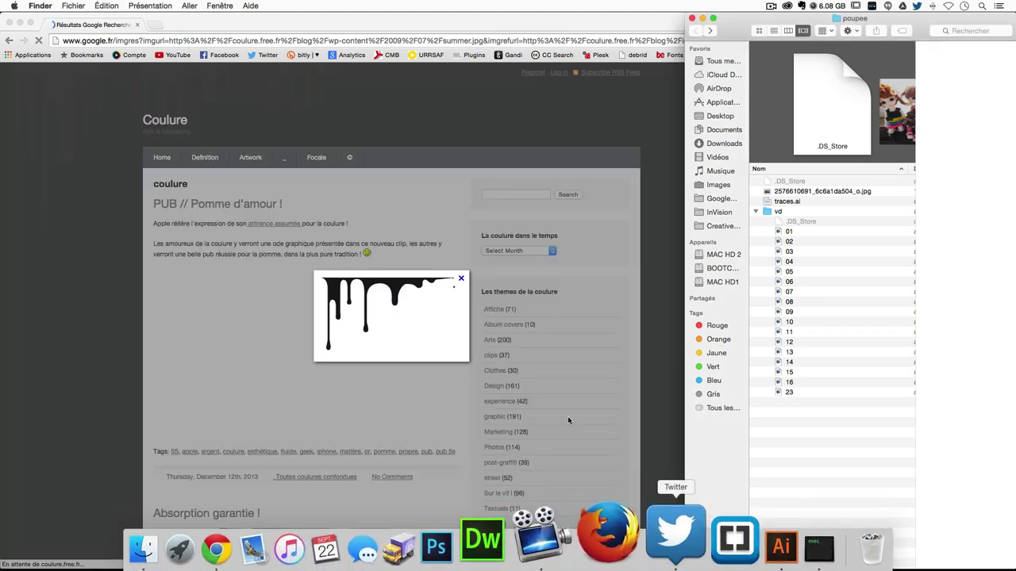
left_click(568, 420)
Paste the new drip image, trace and expand it, and delete its white background.
left_click(714, 543)
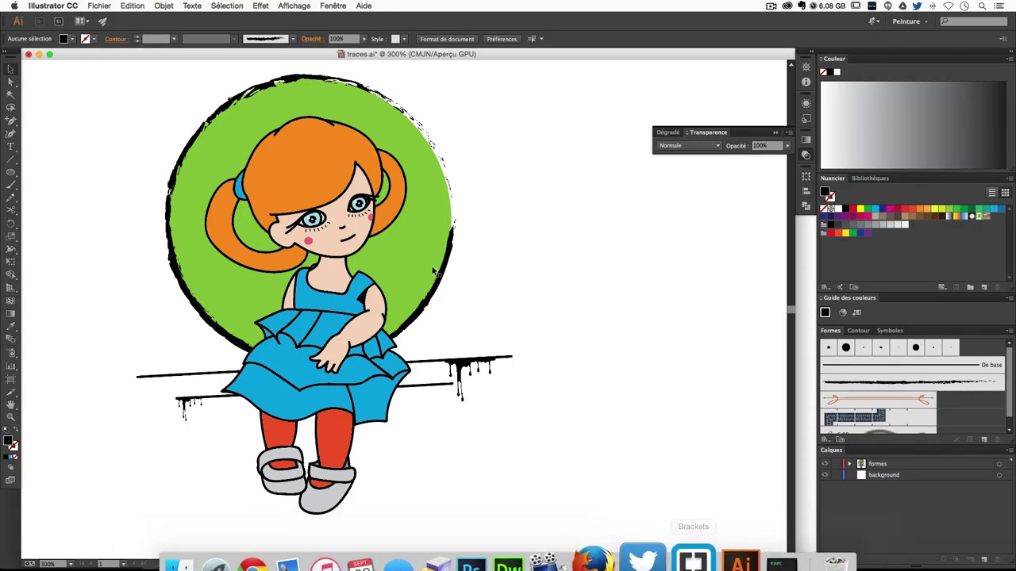
key("super+v")
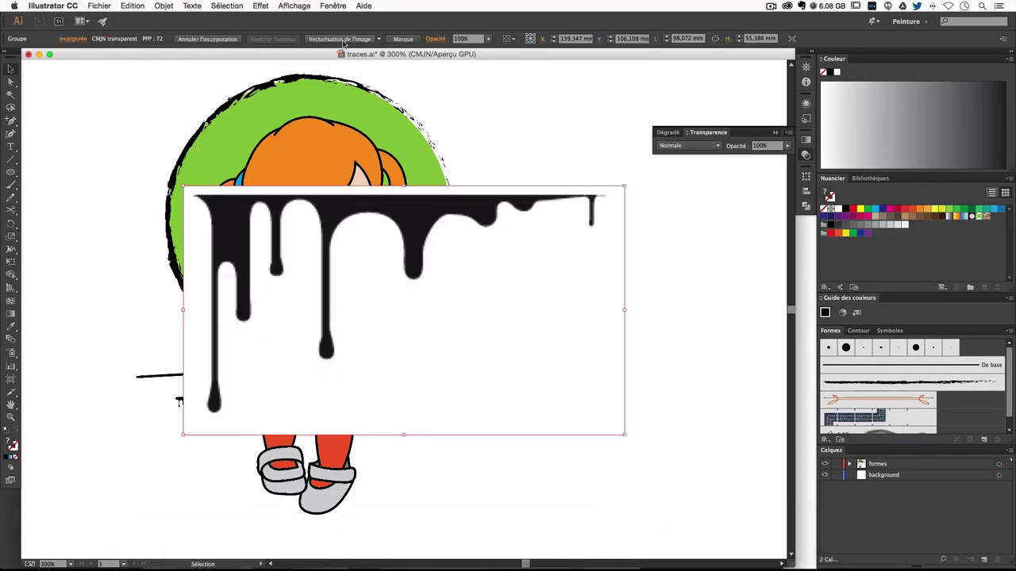
left_click(340, 39)
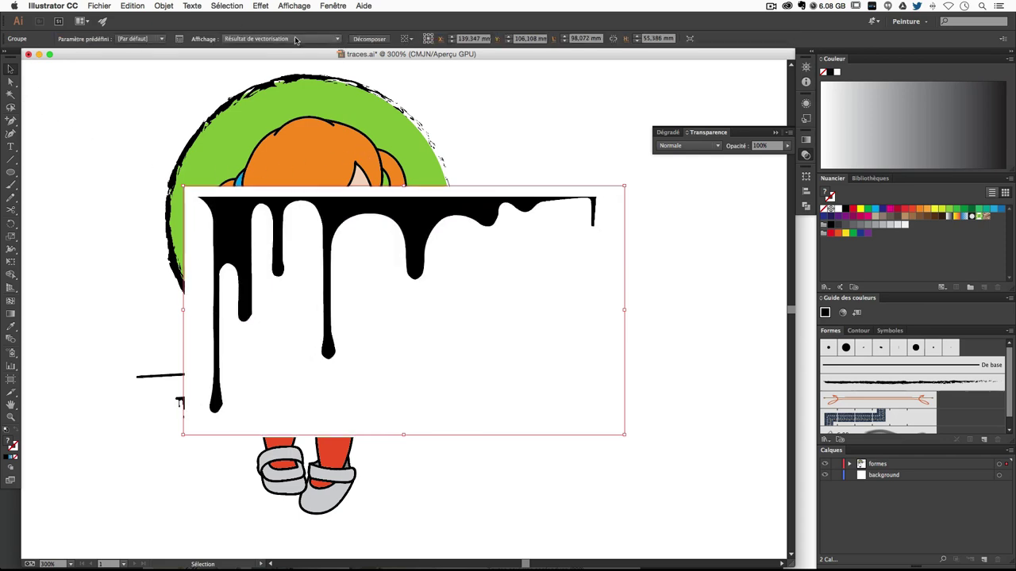
left_click(369, 38)
left_click(10, 81)
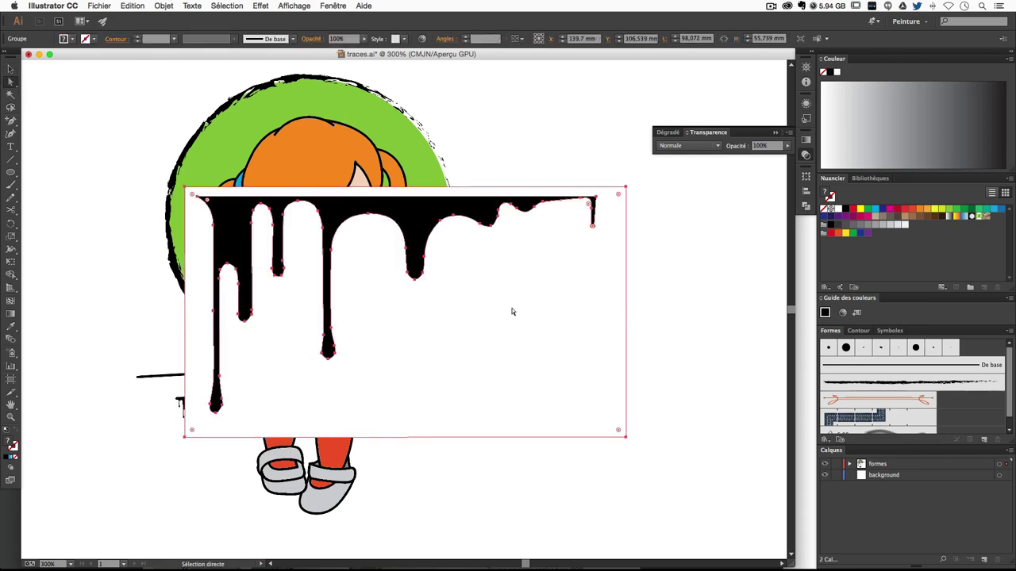
left_click(624, 323)
key("Delete")
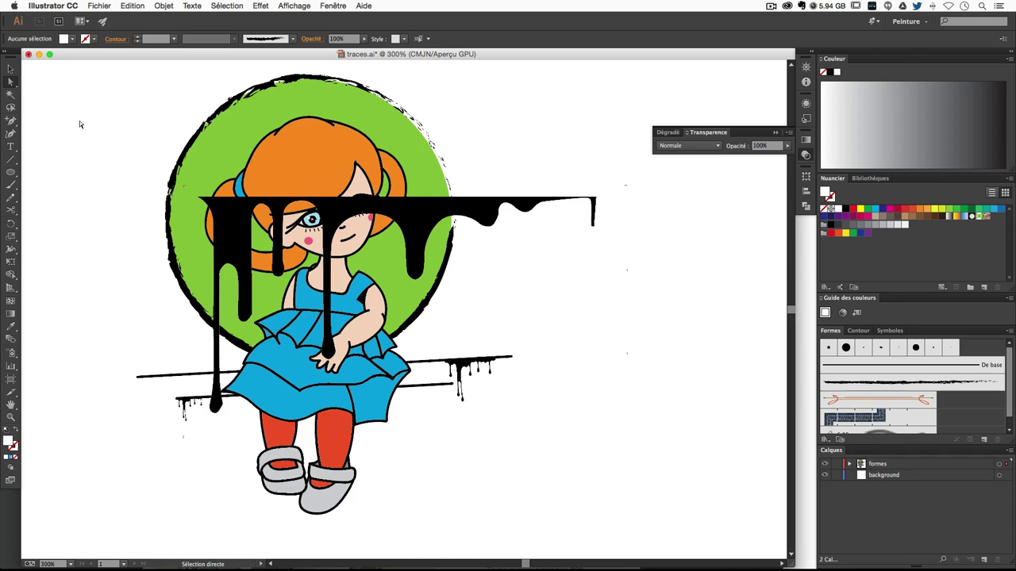
Remove the traced drip from the girl and move the small drips under the upper bench bar's left end.
left_click(12, 69)
left_click_drag(591, 204, 202, 408)
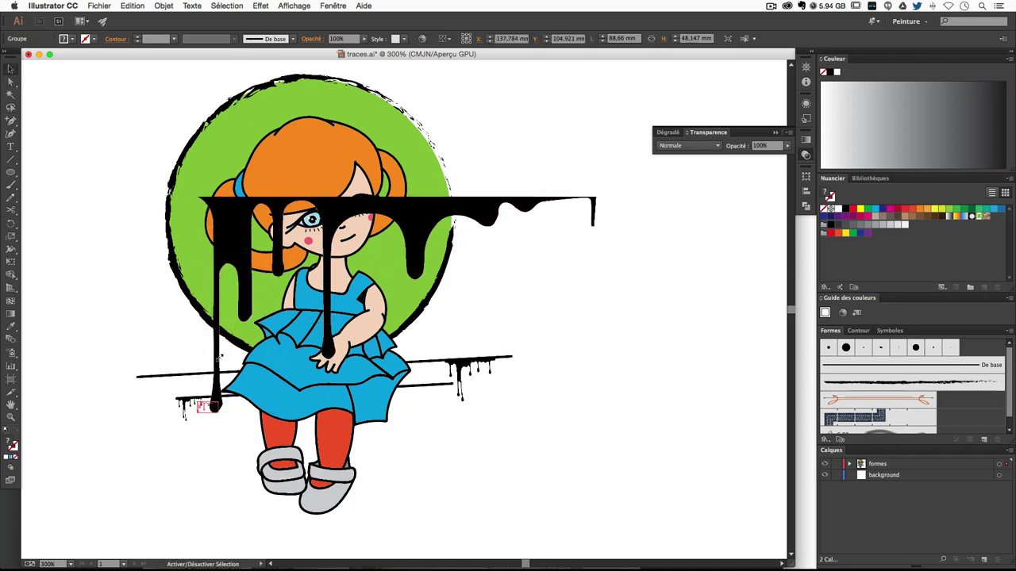
key("Delete")
left_click(212, 404)
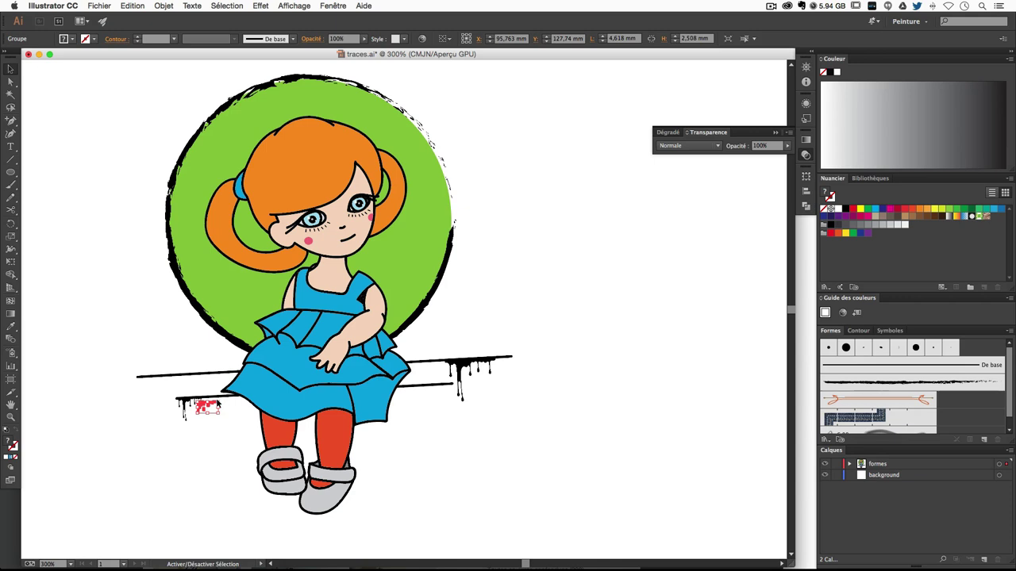
left_click(219, 424)
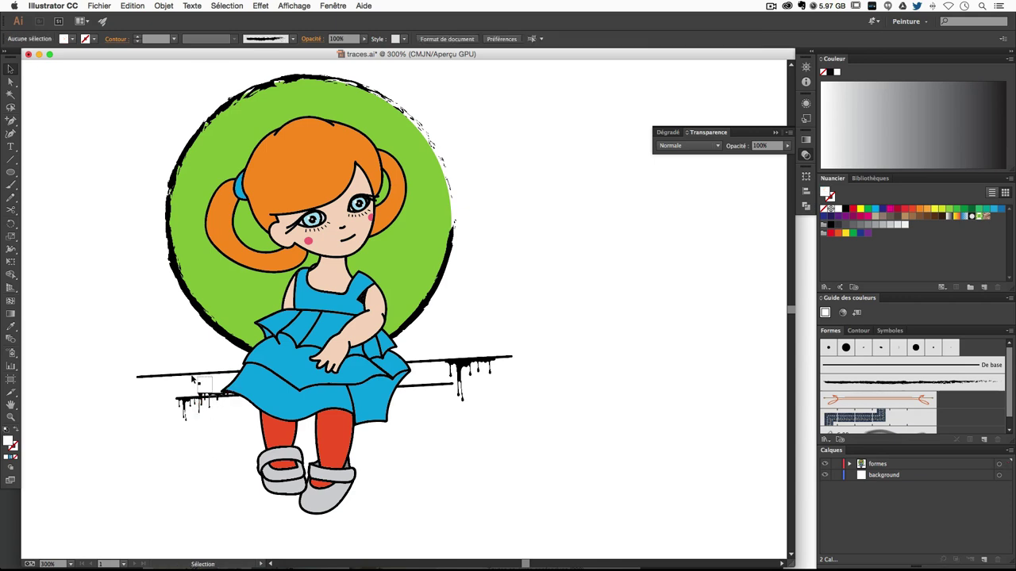
left_click(203, 376)
left_click(212, 397)
left_click_drag(222, 401, 192, 382)
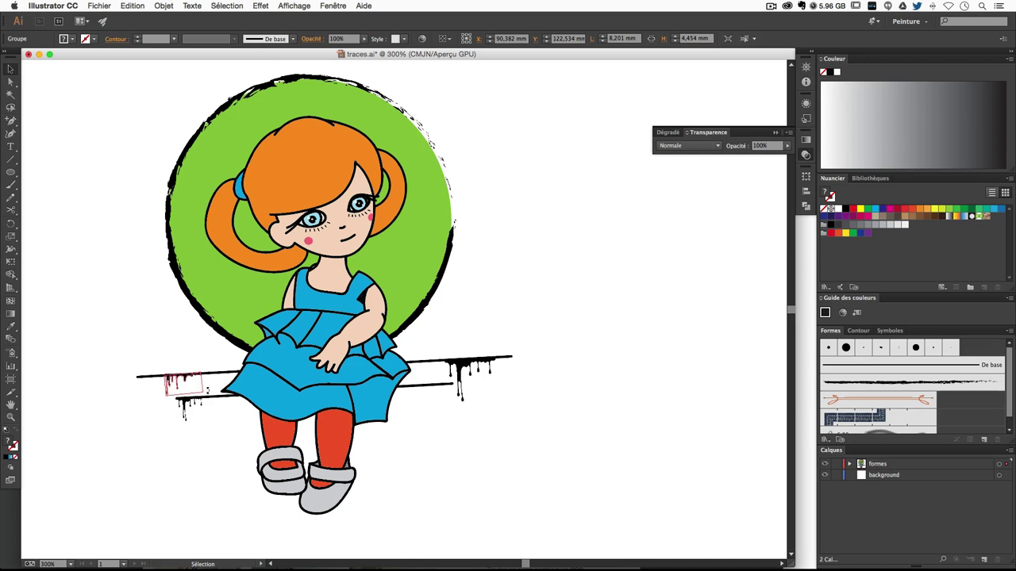
Move the drip group clear of the girl, to the right of the circle.
left_click(205, 391)
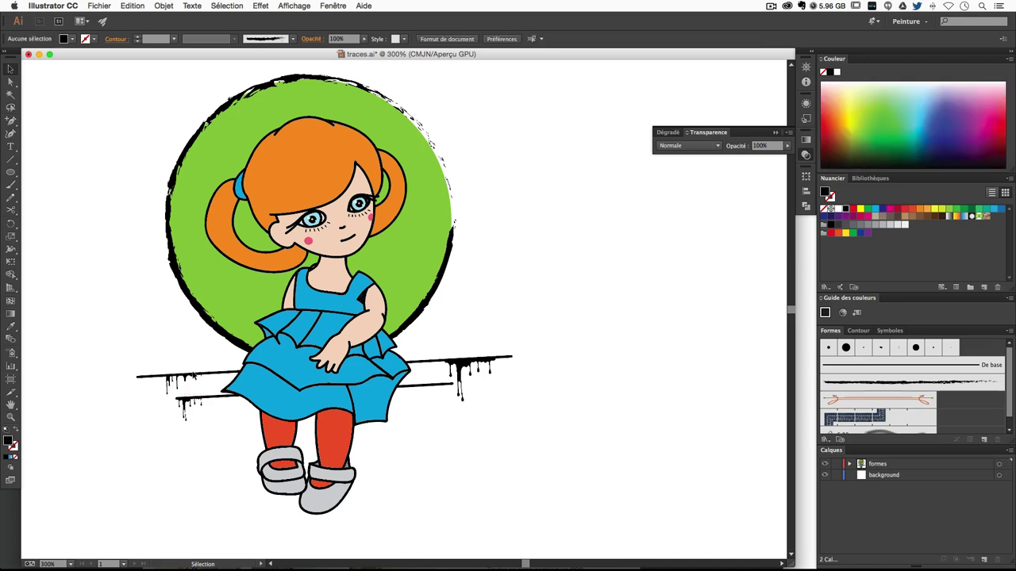
mouse_move(211, 382)
left_mouse_down()
mouse_move(198, 382)
mouse_move(572, 255)
mouse_move(718, 333)
left_mouse_up()
left_click(526, 336)
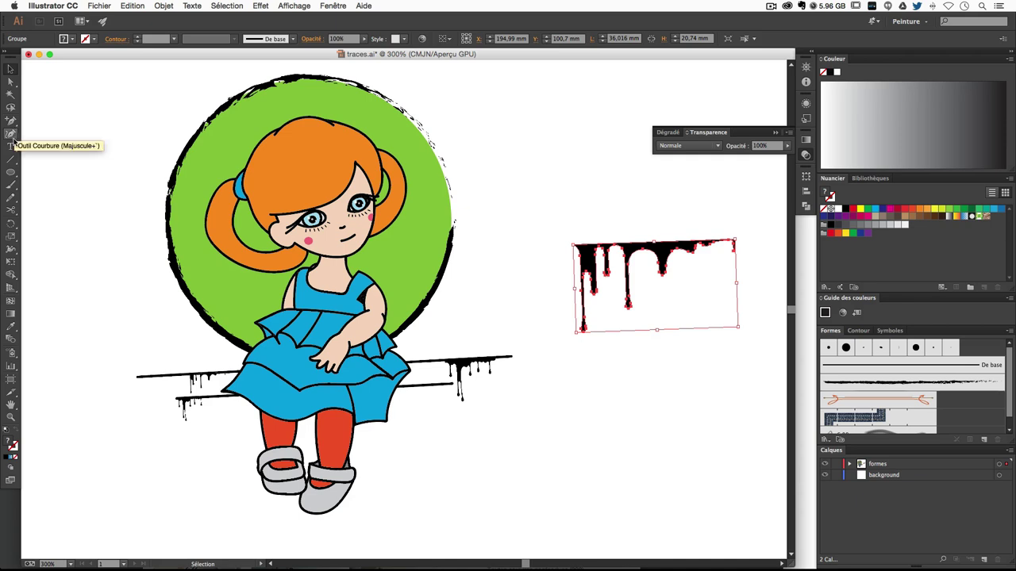
Try cutting the drip path with the Scissors tool and dismiss the warning.
left_click(12, 209)
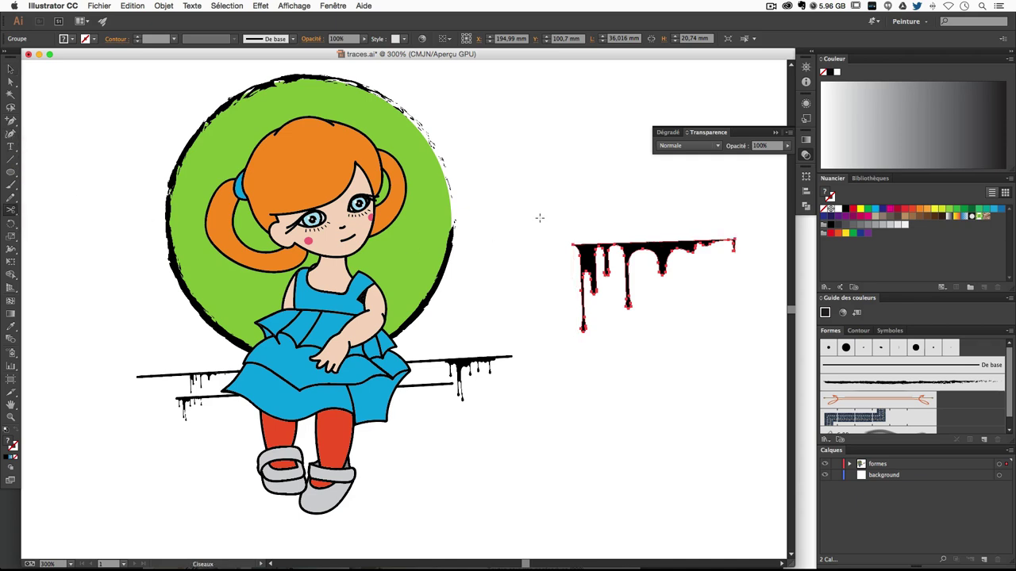
left_click(598, 246)
left_click(599, 245)
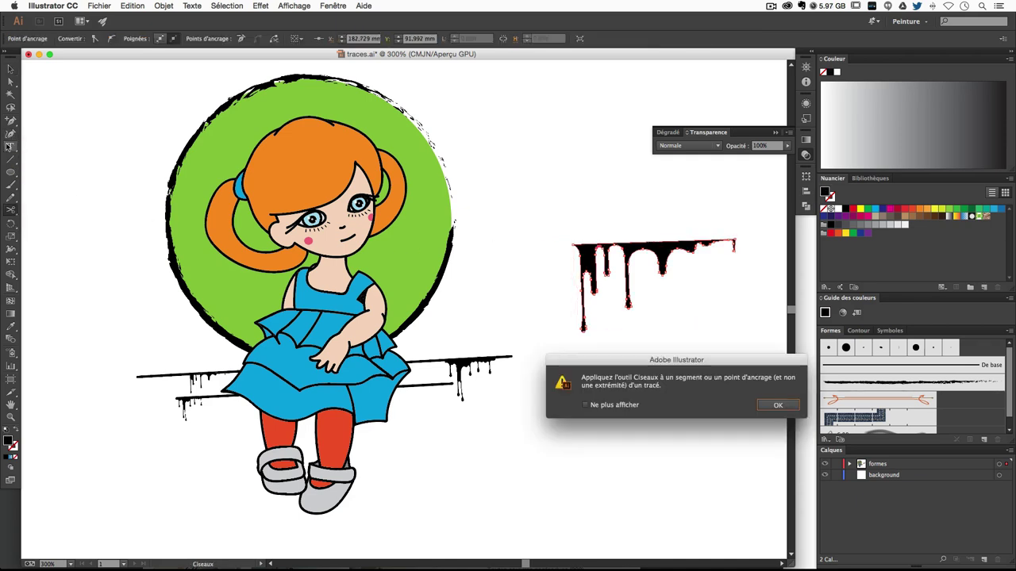
key("Return")
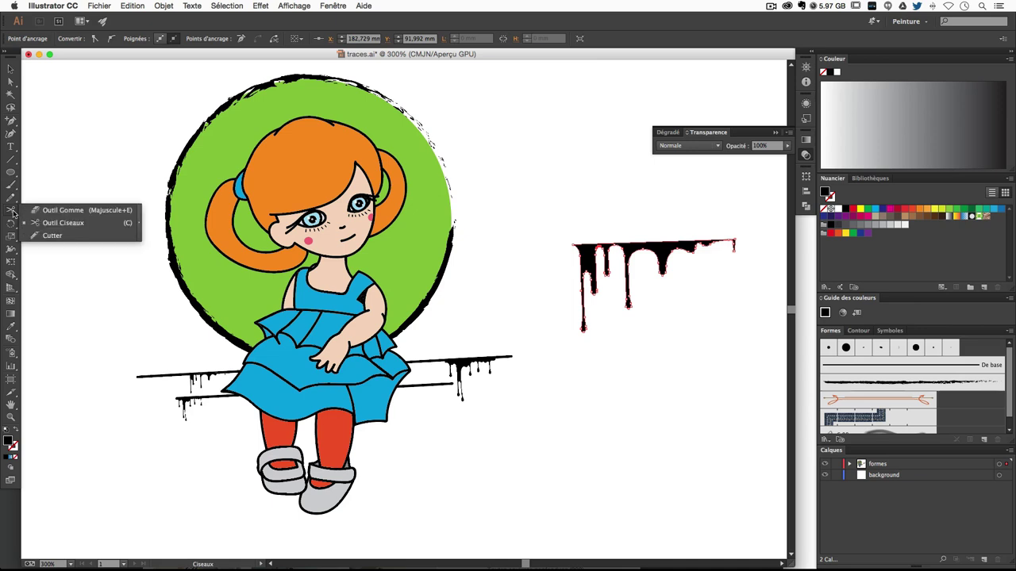
Trim the drip shape by deleting its right-hand anchor points.
left_click_drag(12, 213, 47, 208)
left_click(649, 252, "ctrl")
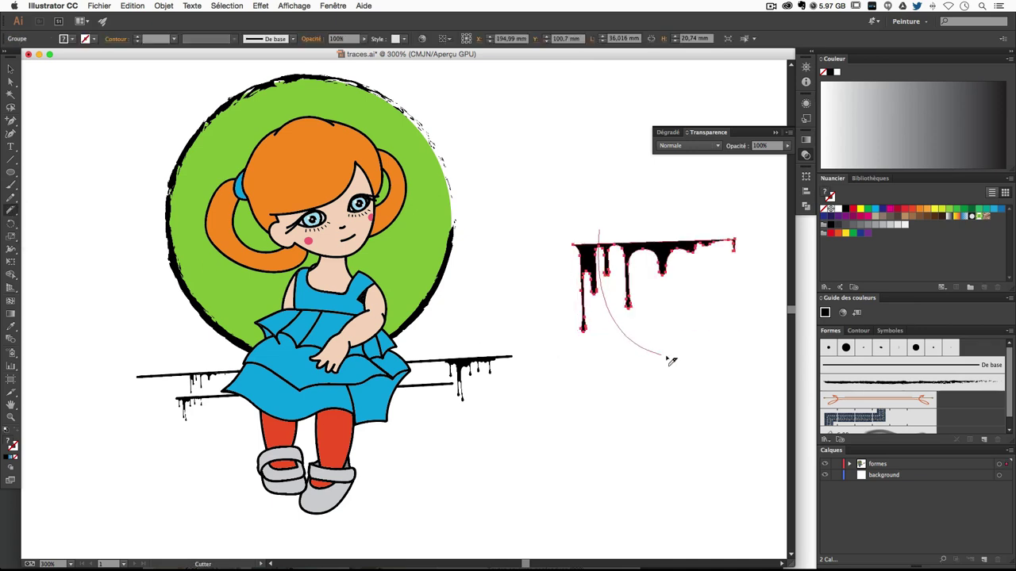
left_click_drag(609, 304, 765, 198)
key("a")
scroll(791, 339, "down", 5)
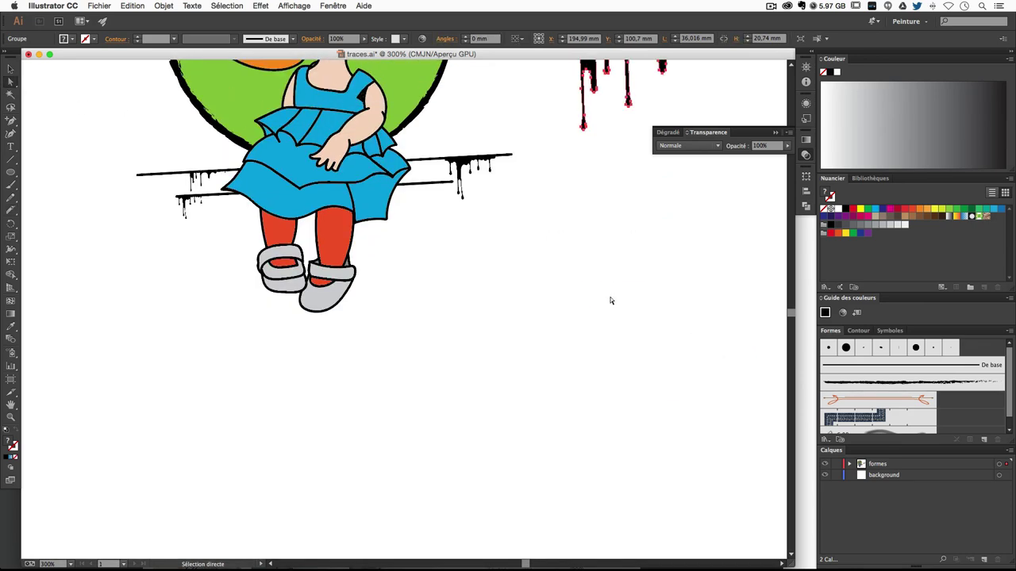
scroll(610, 269, "up", 5)
left_click_drag(610, 270, 513, 302)
left_click_drag(635, 344, 517, 265)
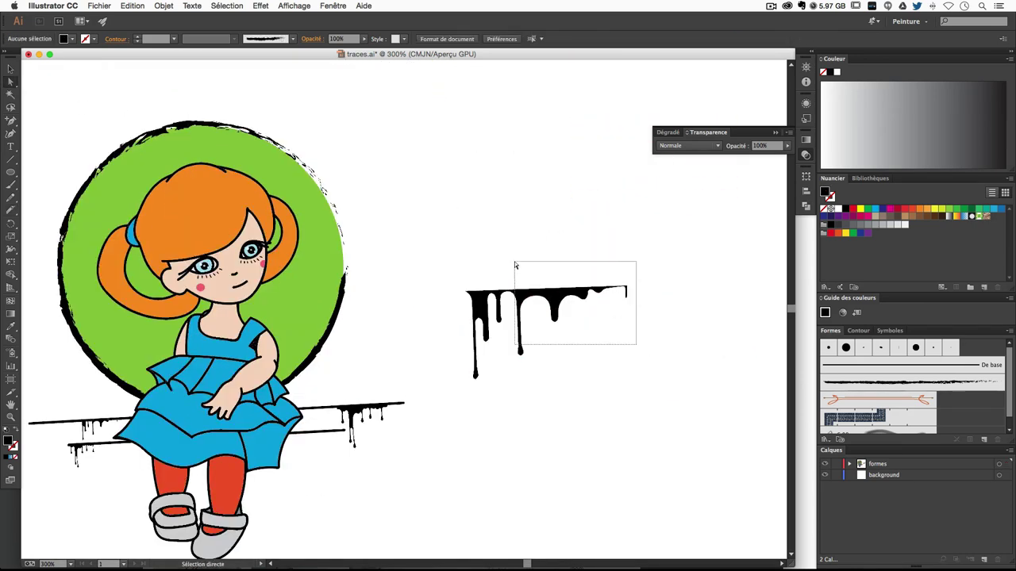
key("Delete")
key("Delete")
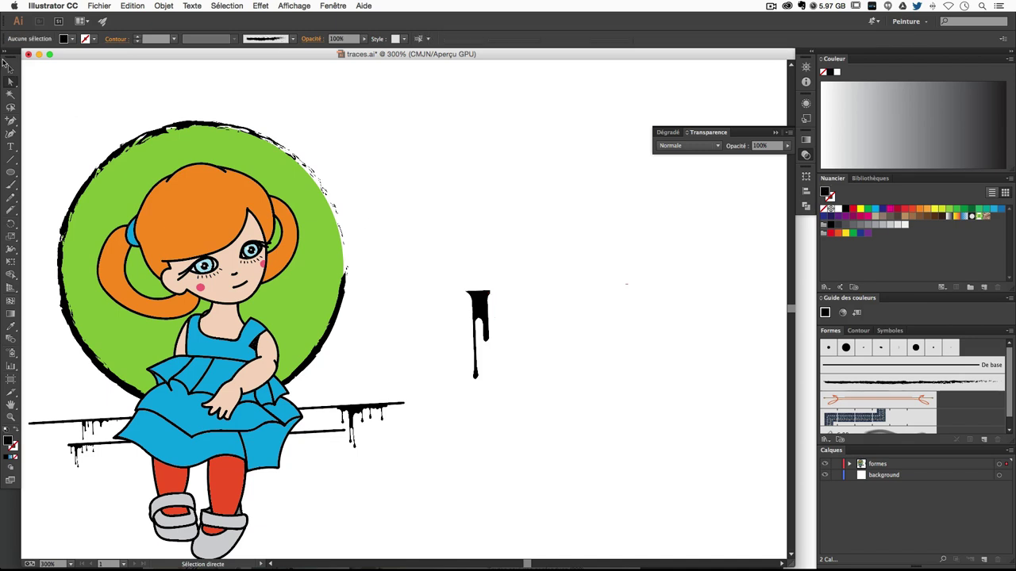
Shrink the remaining drip, send it to the back at the circle's left edge, and place one on the right edge.
left_click(10, 68)
left_click_drag(557, 400, 484, 318)
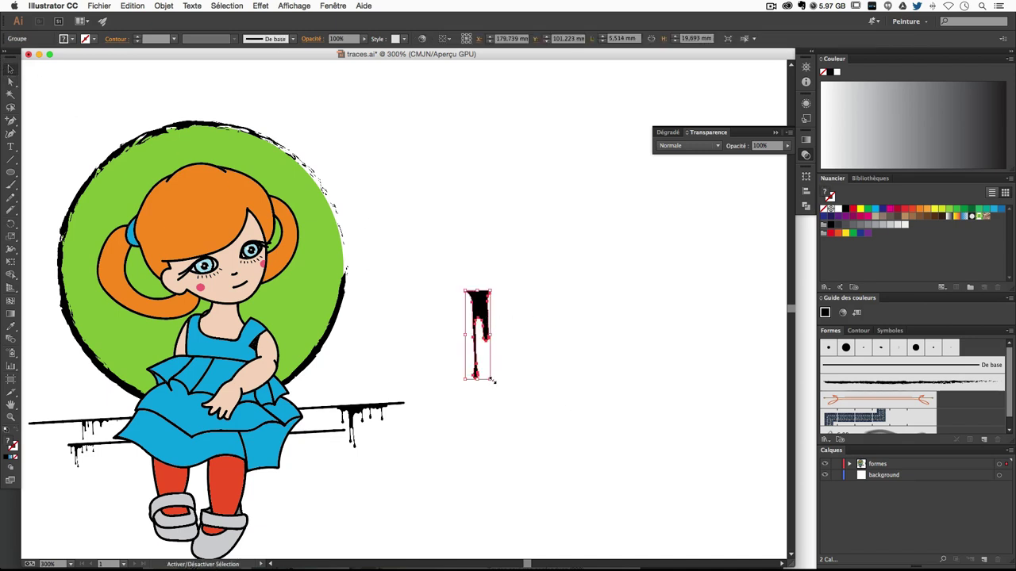
mouse_move(492, 381)
left_mouse_down()
mouse_move(489, 339)
mouse_move(51, 309)
mouse_move(61, 380)
left_mouse_up()
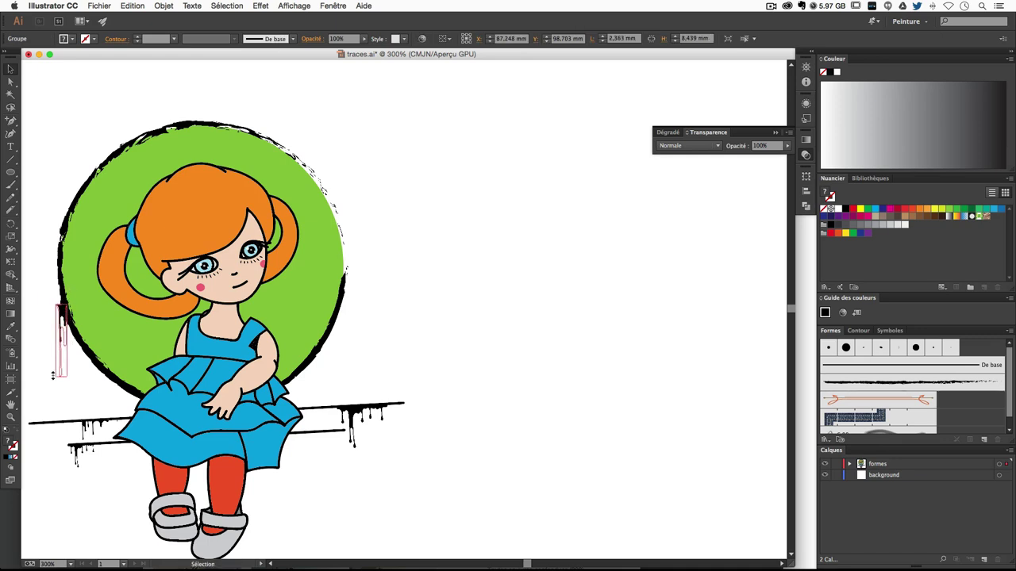
left_click(52, 283)
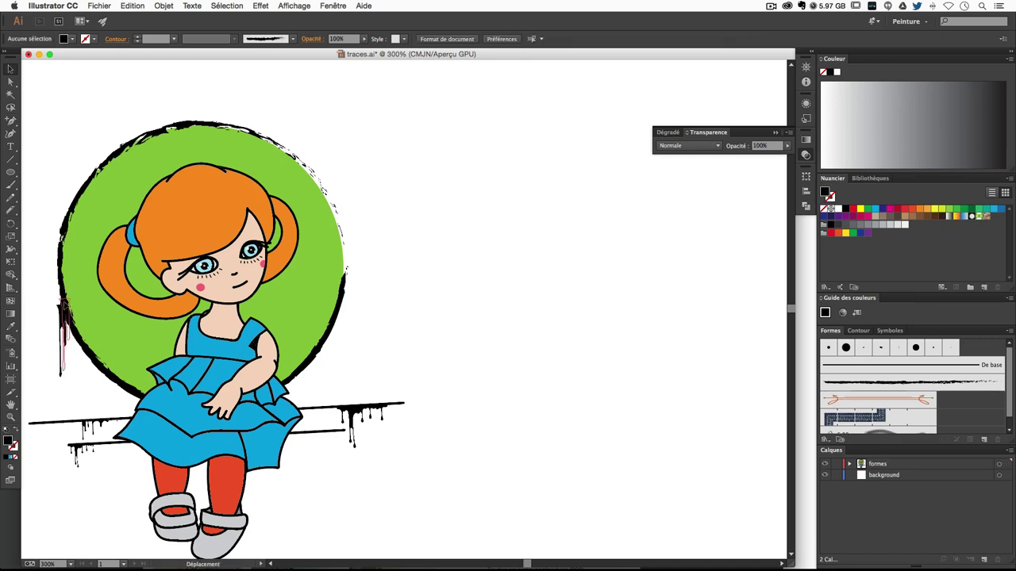
left_click(62, 314)
left_click(163, 5)
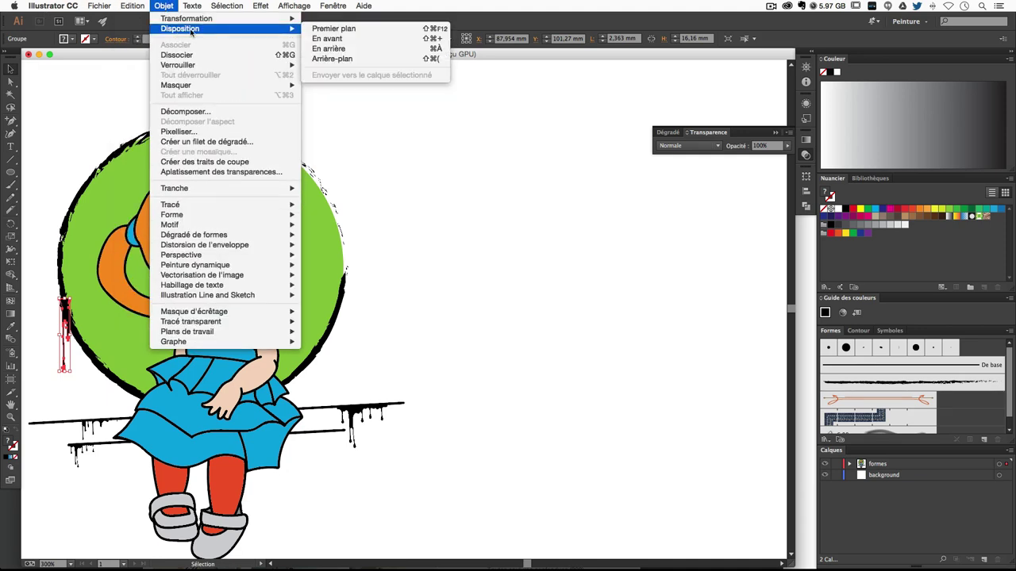
left_click(322, 58)
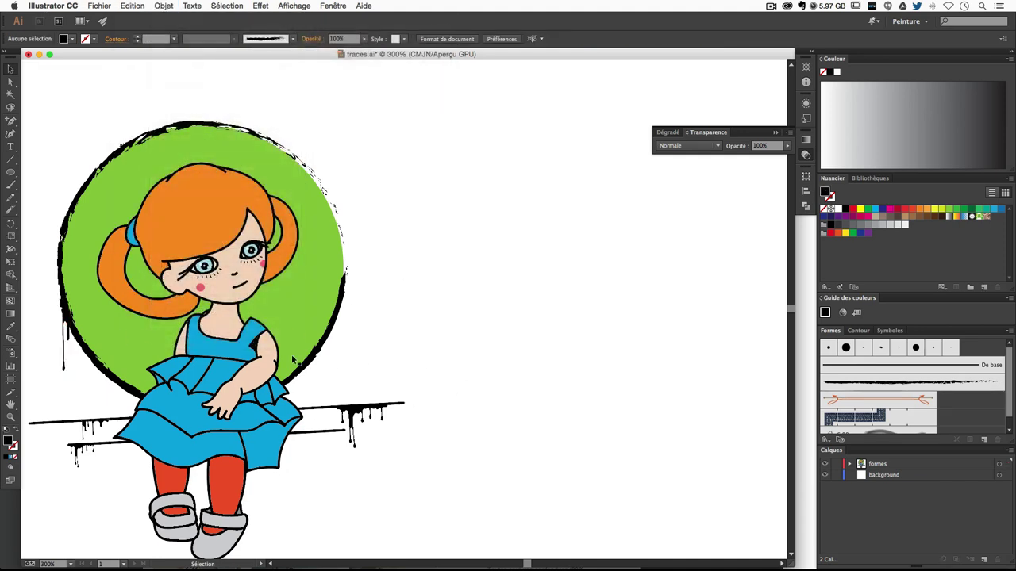
left_click_drag(292, 359, 300, 311)
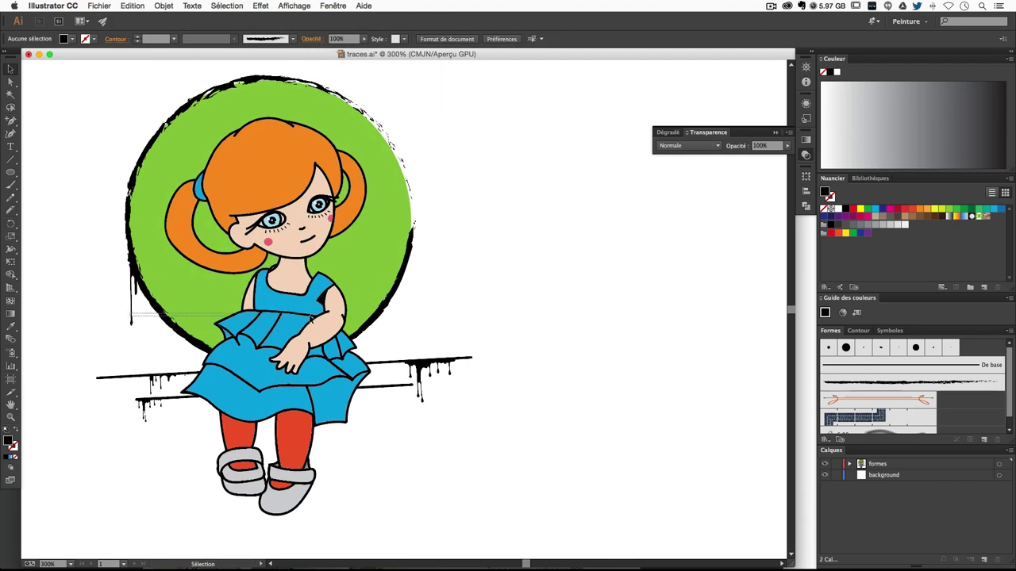
mouse_move(133, 307)
left_mouse_down()
mouse_move(422, 306)
mouse_move(416, 271)
left_mouse_up()
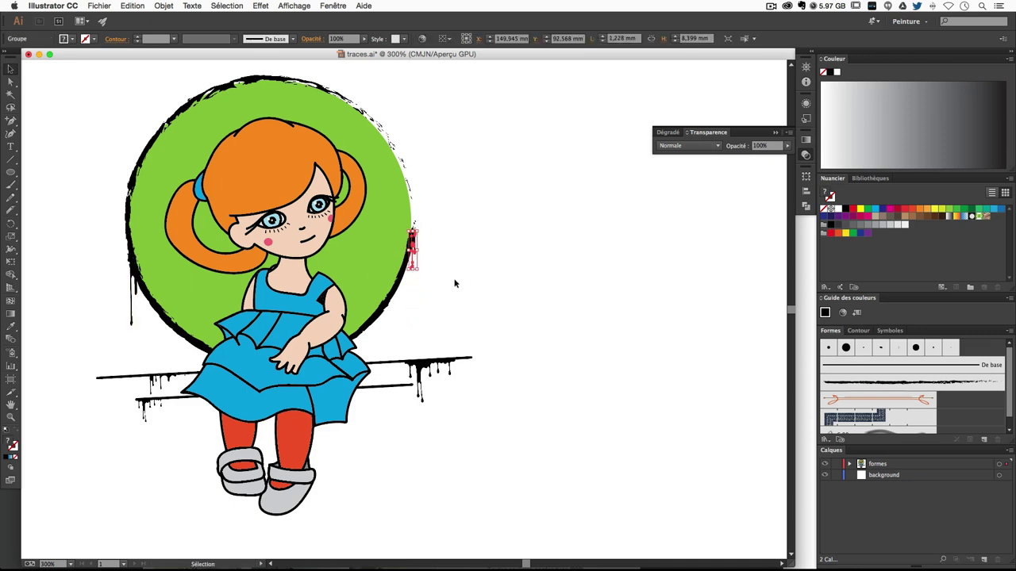
Set the green circle's stroke weight to 0,5 pt in the Stroke panel.
left_click(434, 274)
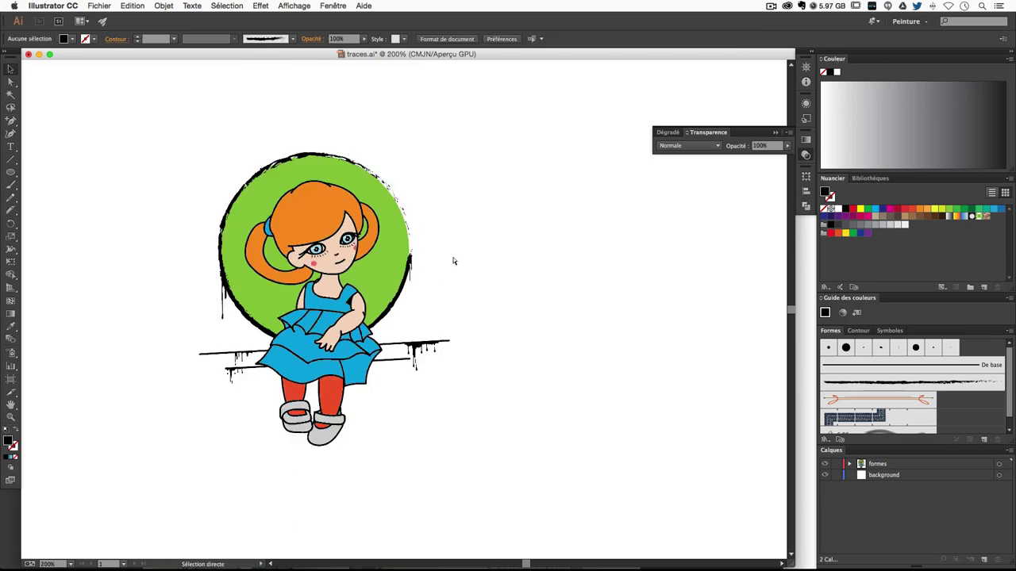
left_click(403, 228)
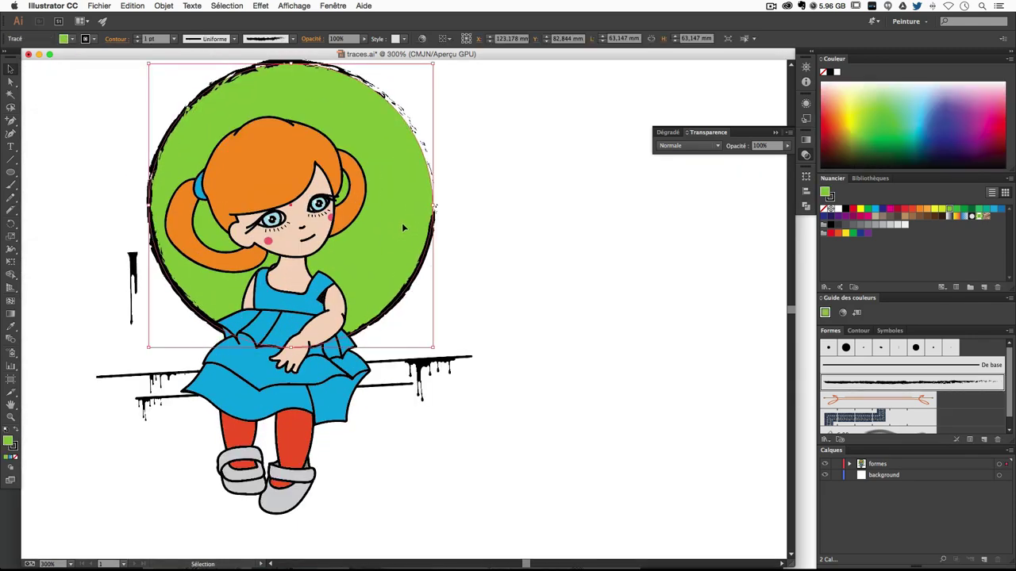
left_click(510, 233)
key("ctrl+minus")
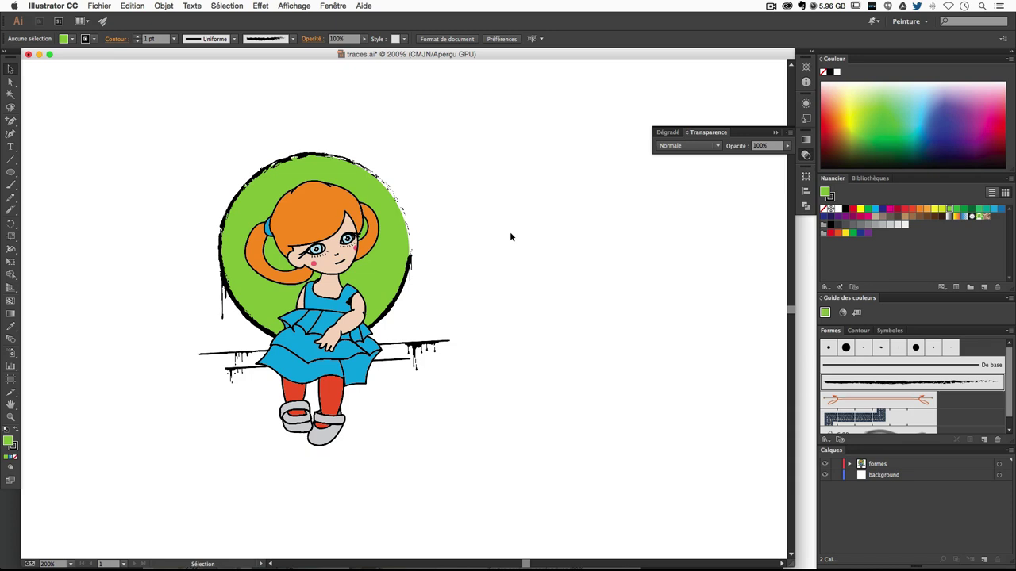
key("ctrl+plus")
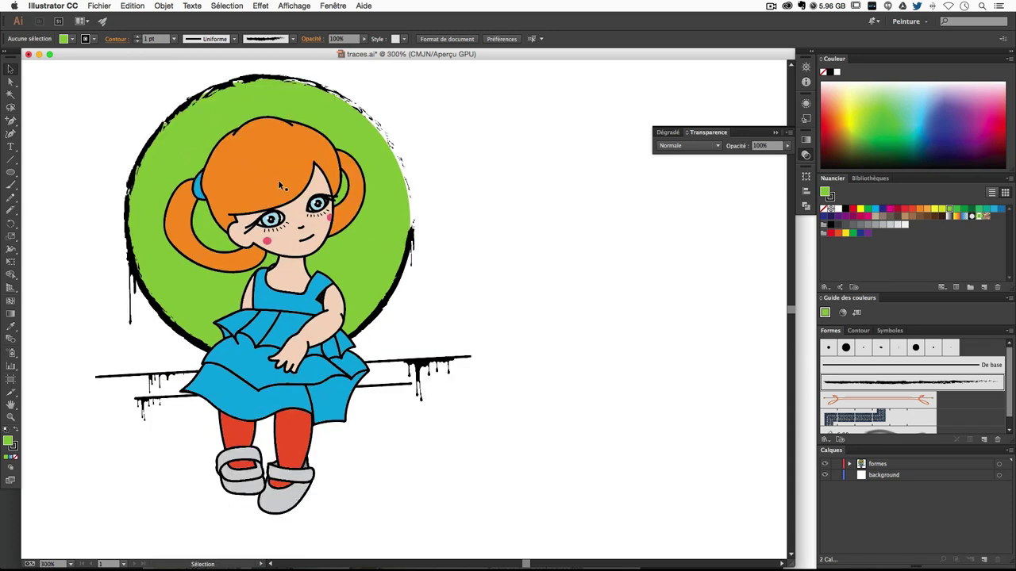
left_click(291, 106)
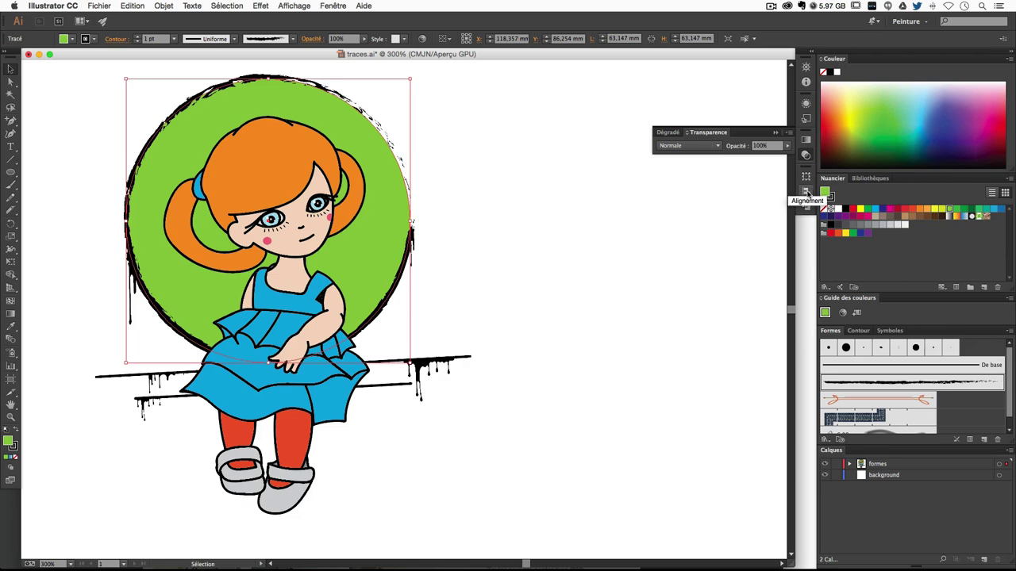
left_click(280, 7)
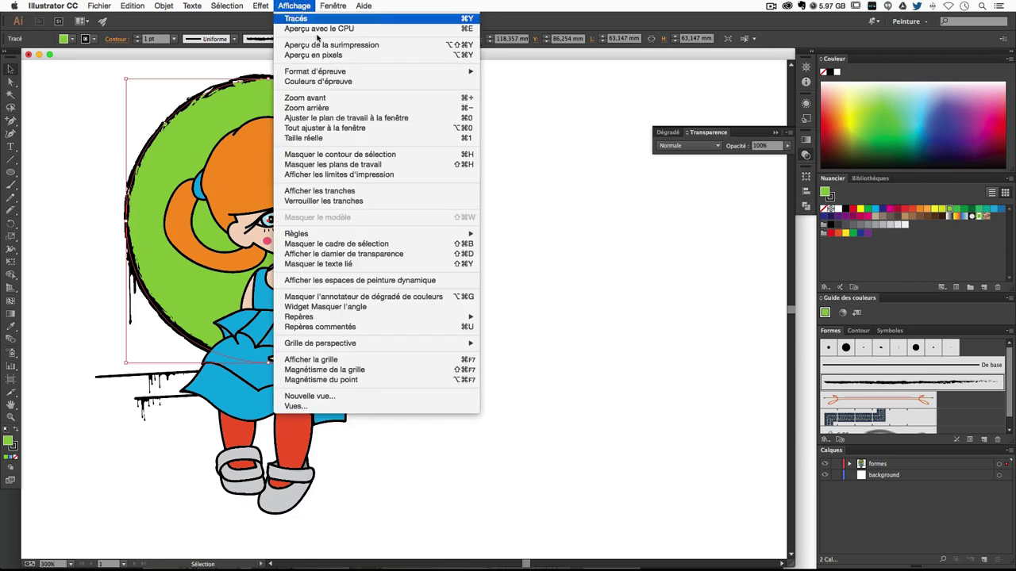
mouse_move(333, 5)
left_click(359, 190)
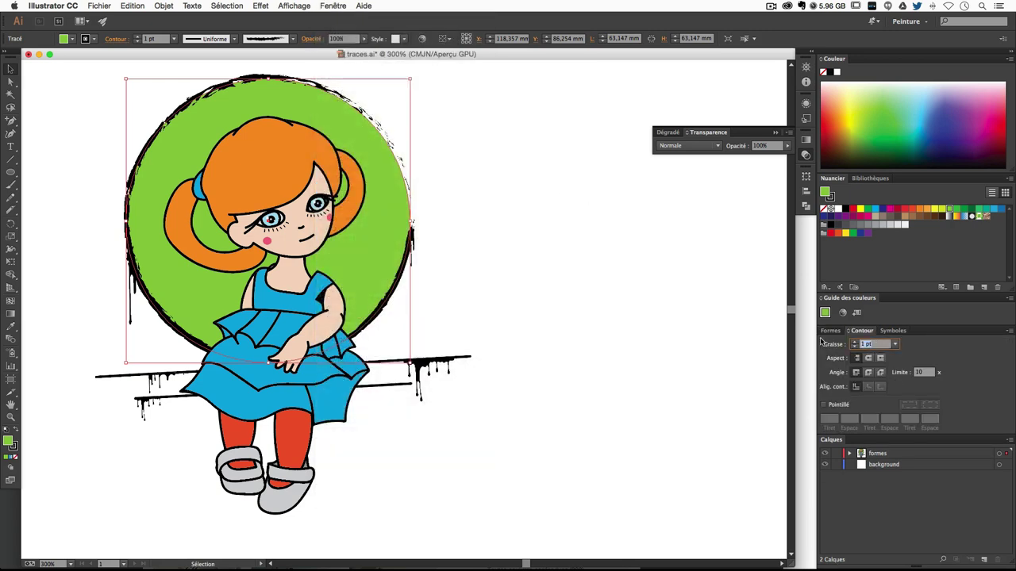
type(",5")
key("Return")
Check the left and right drips, then reselect the green circle's path with Direct Selection.
left_click(618, 372)
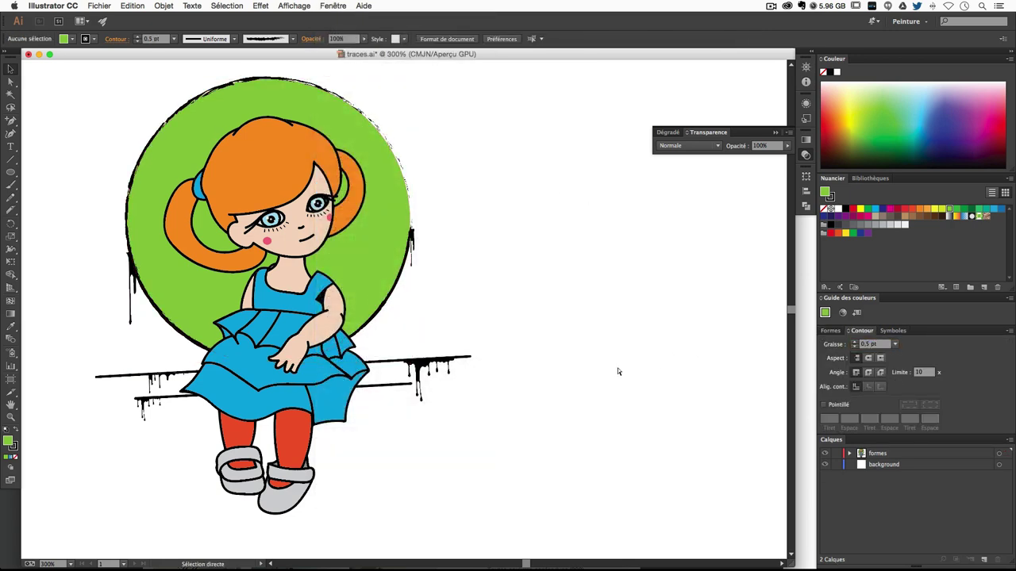
left_click(131, 279)
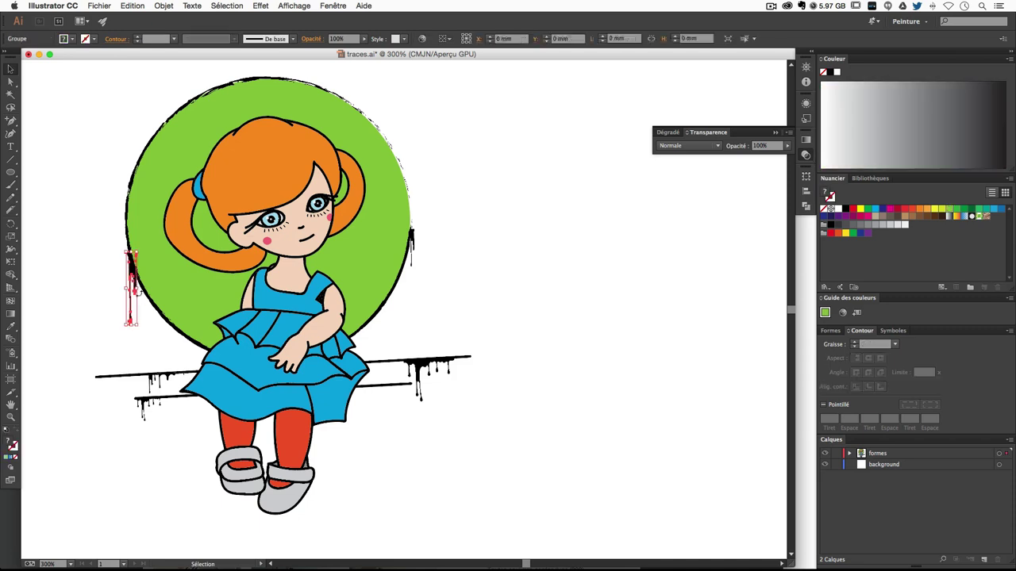
left_click(545, 311)
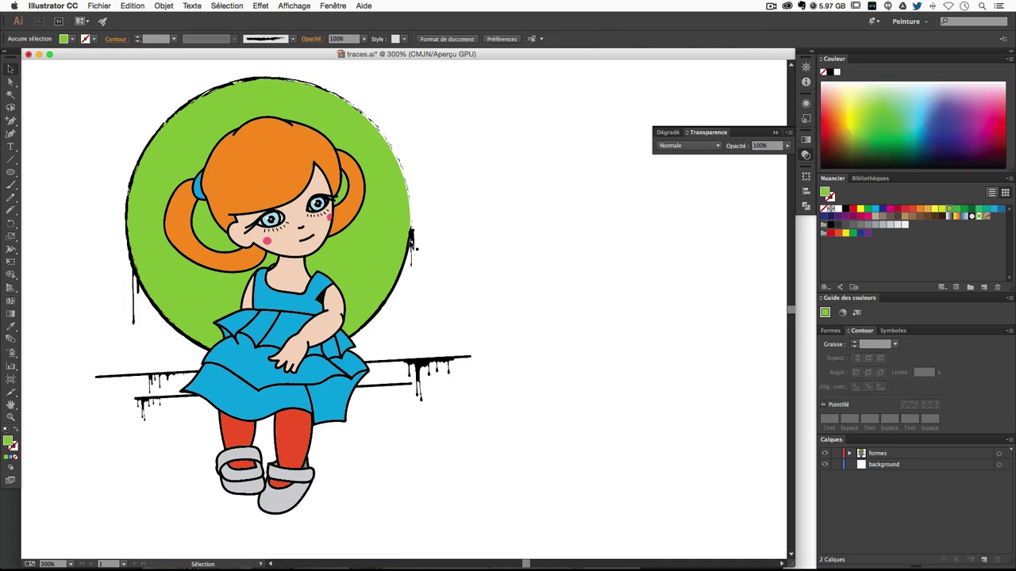
left_click(411, 242)
left_click(484, 244)
key("a")
key("ctrl+minus")
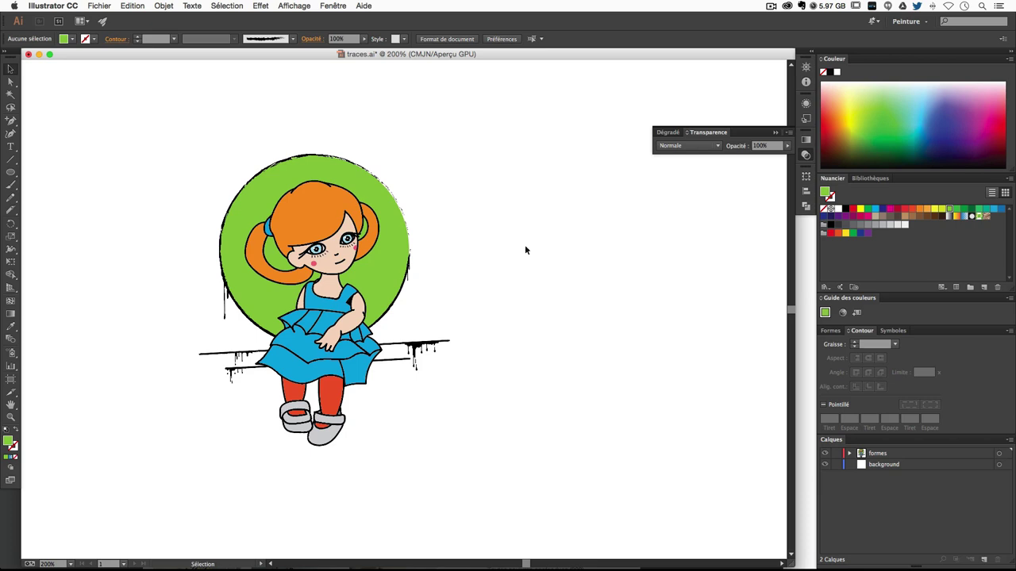
left_click(10, 81)
left_click(370, 175)
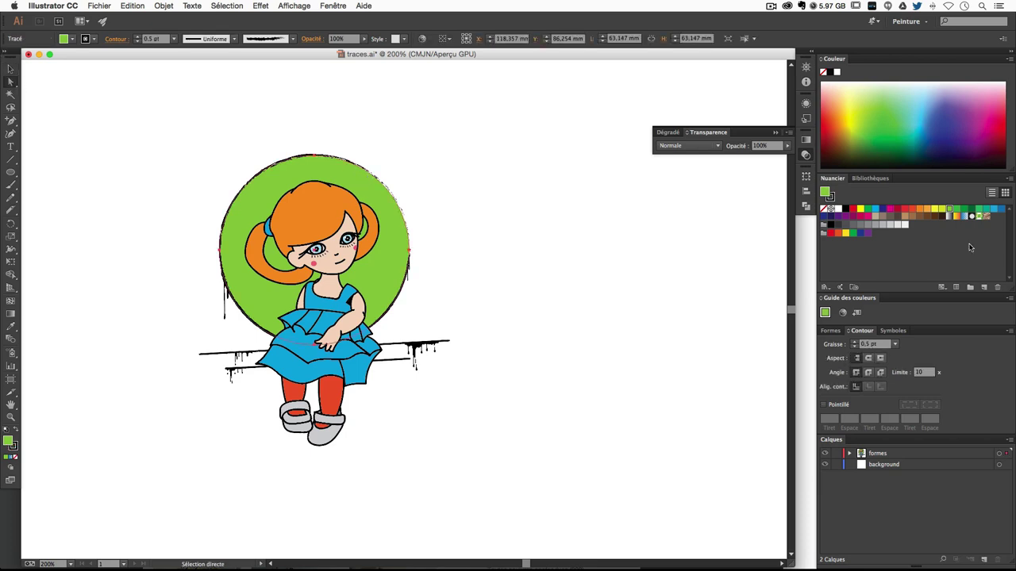
Fill the background circle with the light grey swatch and zoom back to 300%.
left_click(890, 227)
key("v")
left_click(643, 281)
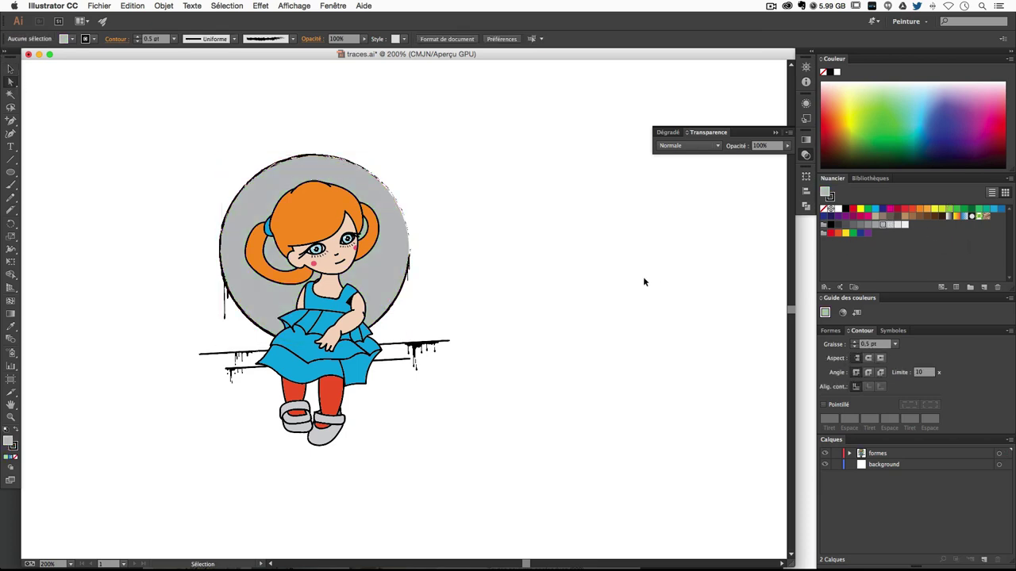
key("ctrl+plus")
key("ctrl+plus")
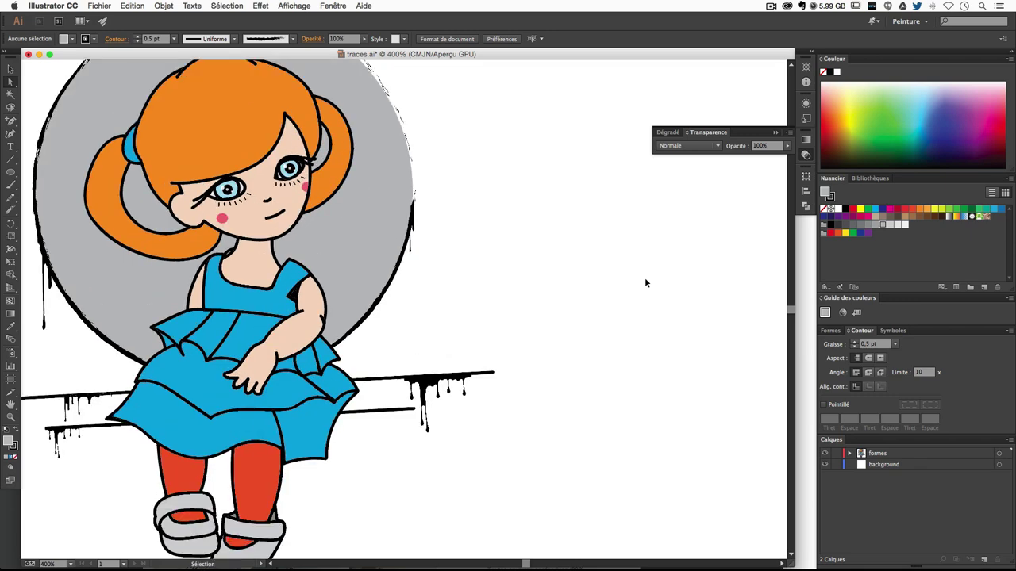
key("ctrl+minus")
key("ctrl+minus")
key("ctrl+plus")
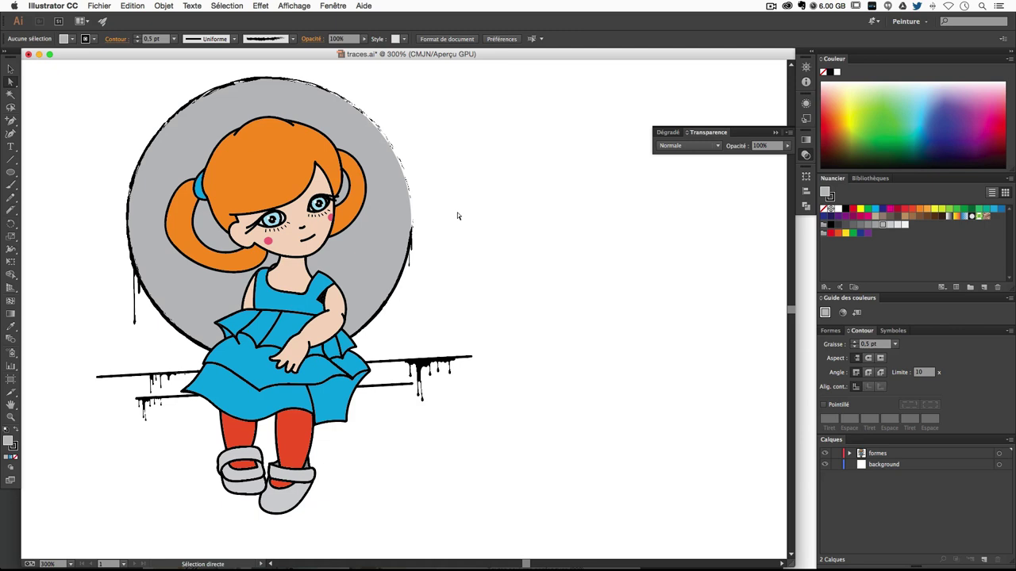
Duplicate the circle as a white, strokeless copy, shrunk and centred behind the girl's head.
left_click_drag(357, 132, 389, 142)
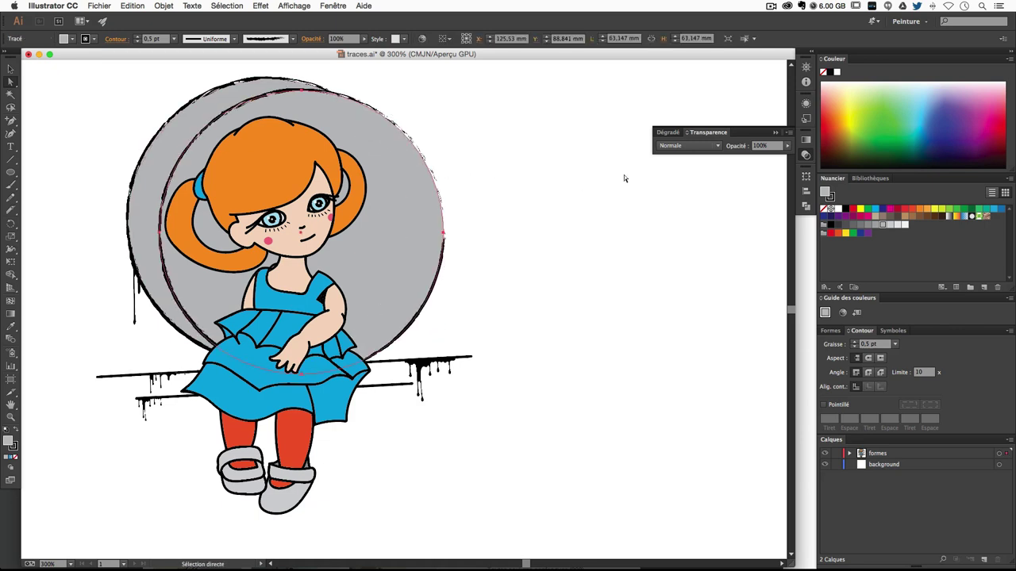
left_click(902, 226)
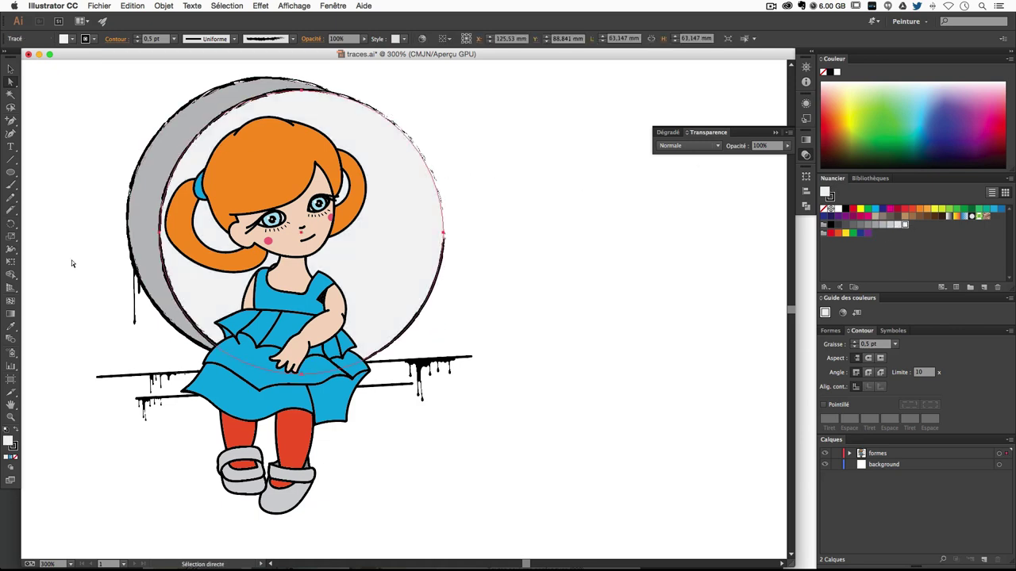
left_click(16, 458)
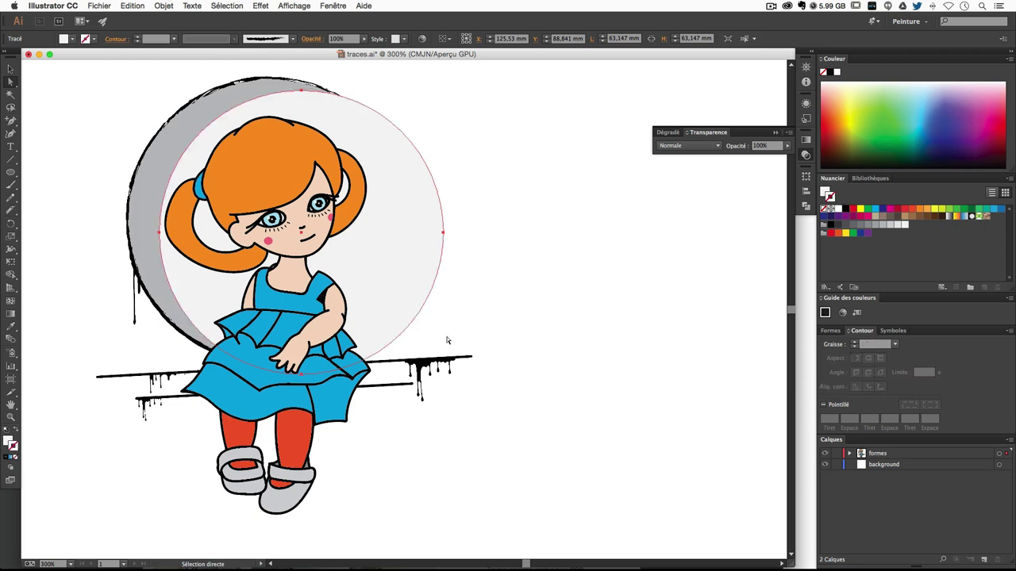
left_click(10, 69)
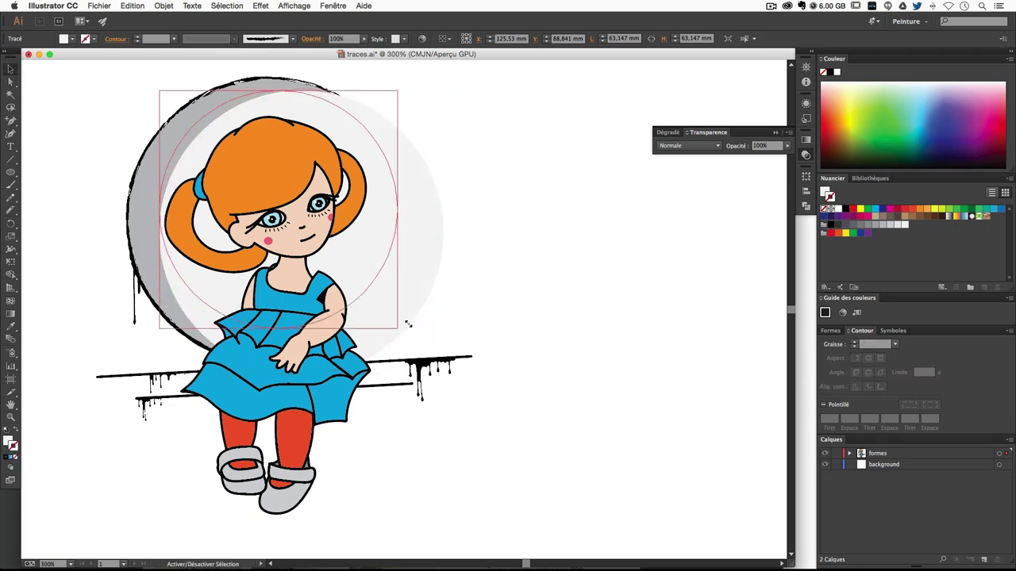
left_click_drag(446, 376, 366, 299)
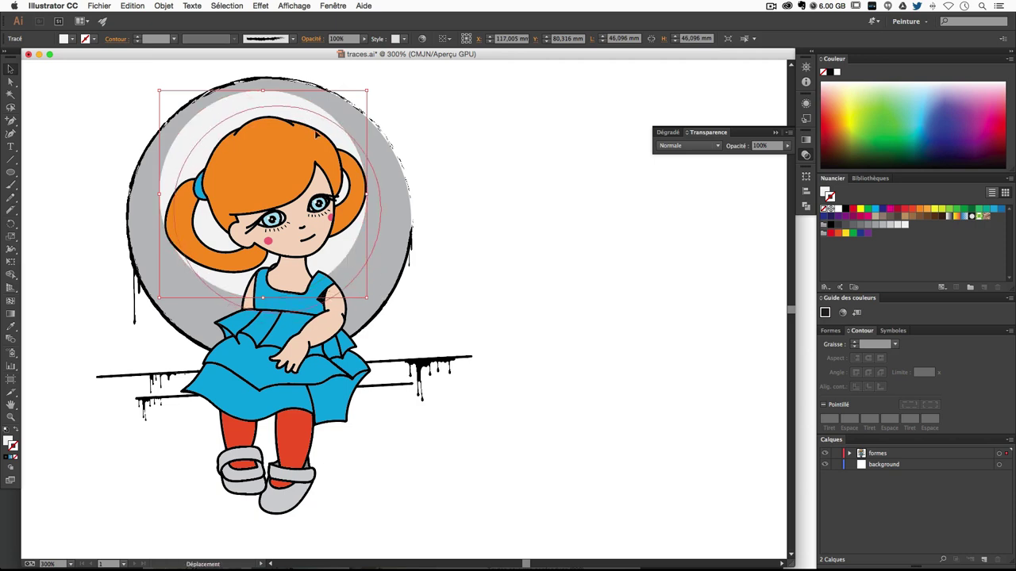
left_click_drag(328, 148, 316, 136)
left_click_drag(381, 313, 395, 327)
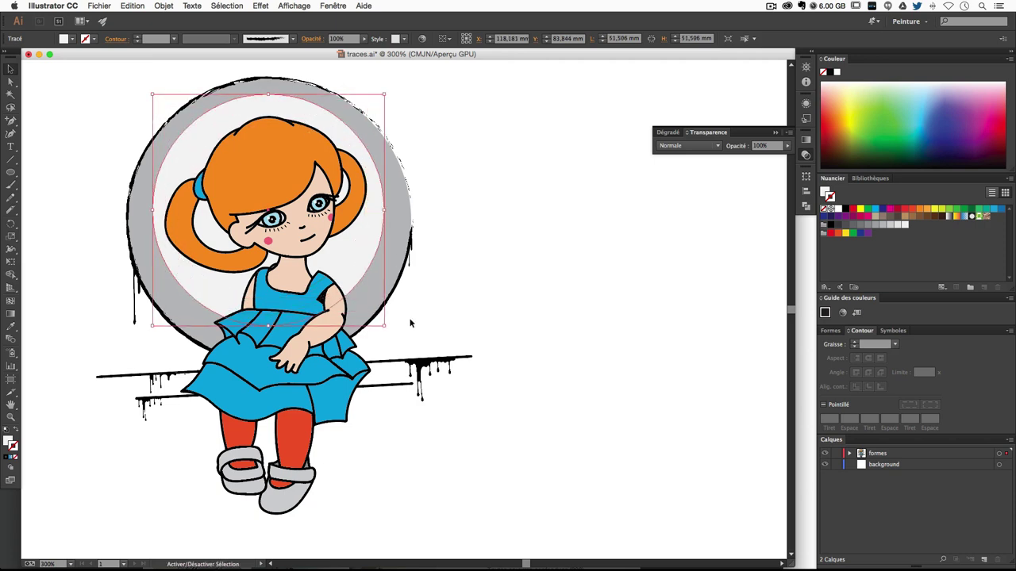
left_click(641, 279)
Set the pale inner circle's opacity to 50%.
key("super+minus")
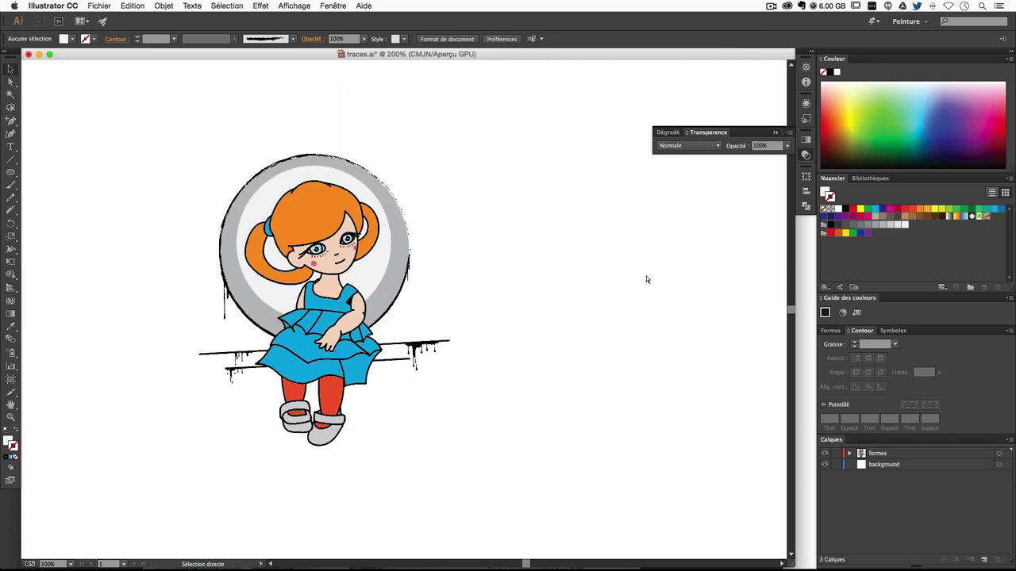
key("super+plus")
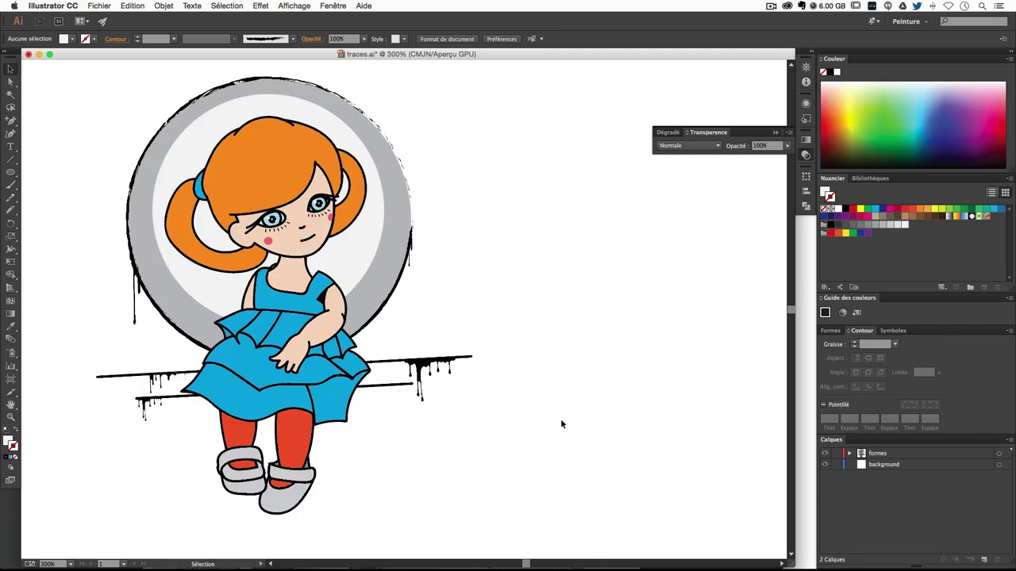
key("super+minus")
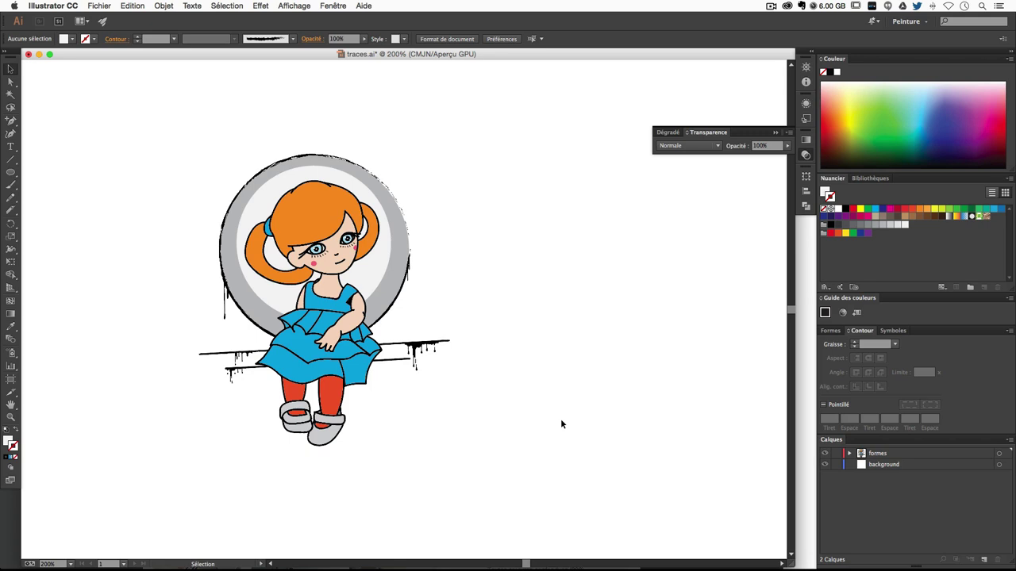
left_click(385, 280)
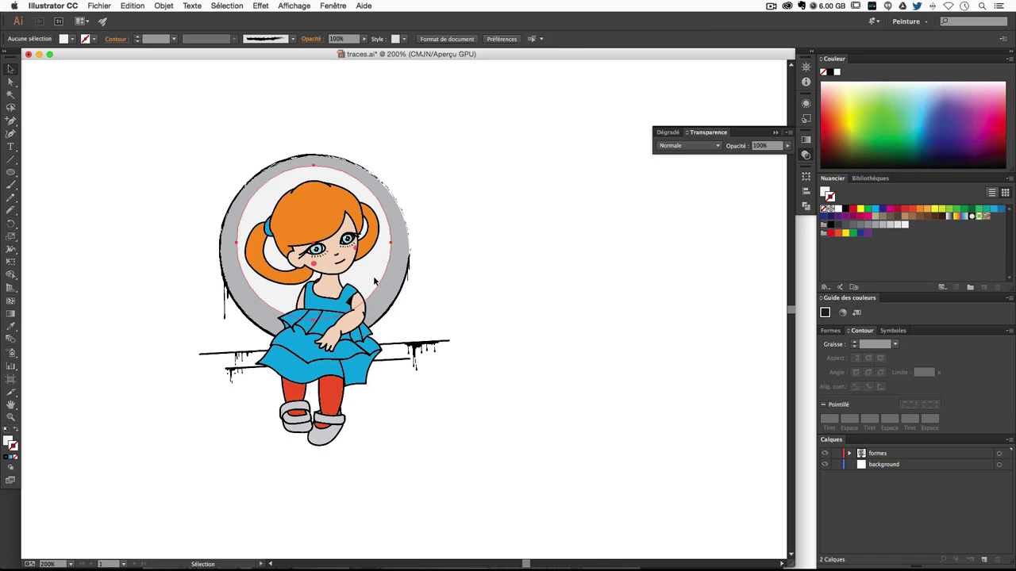
left_click(756, 144)
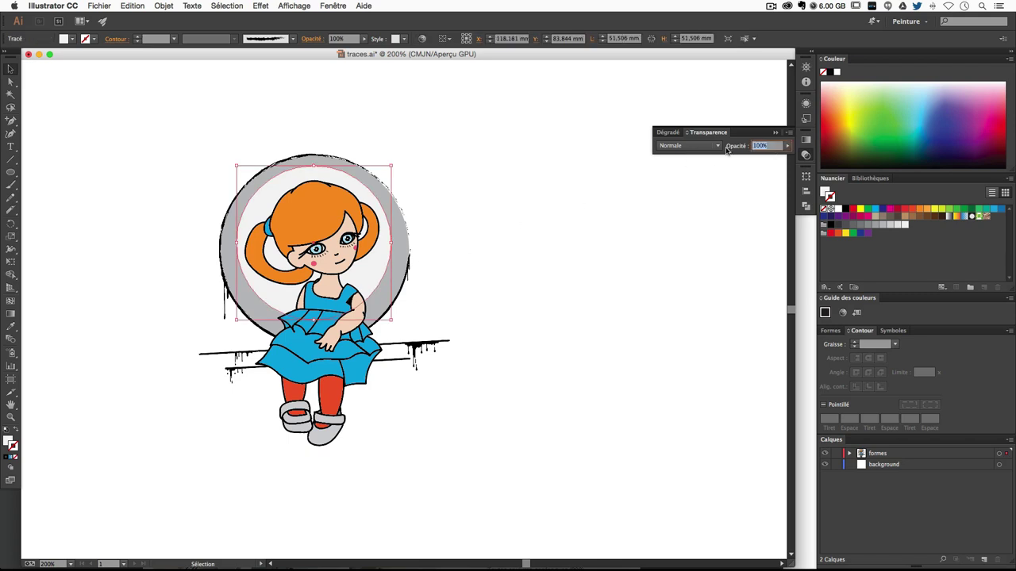
type("50")
key("Return")
left_click(529, 214)
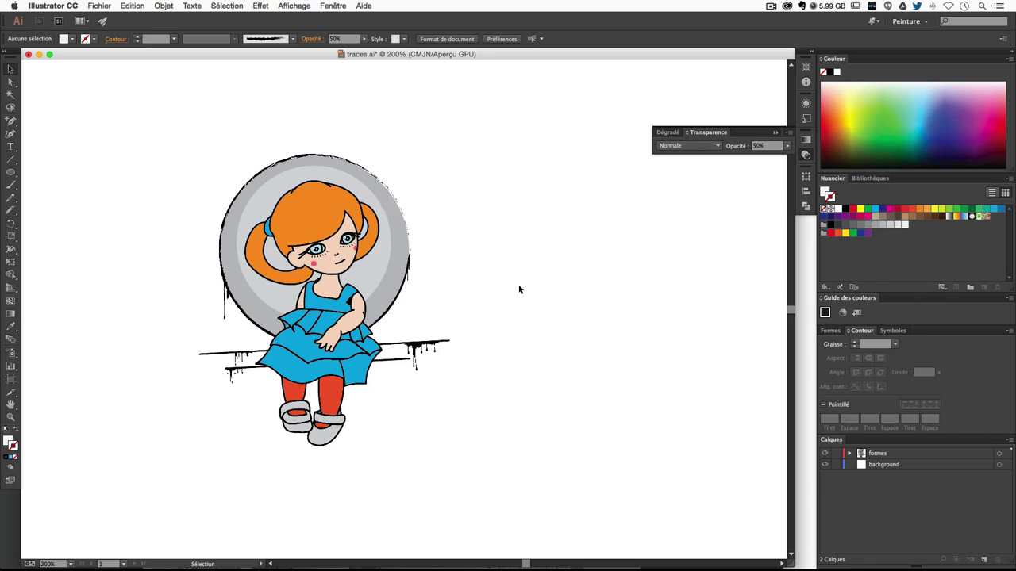
Raise the upper drip line's Contour weight (Graisse) to 2 pt, then deselect it.
scroll(518, 285, "up", 5)
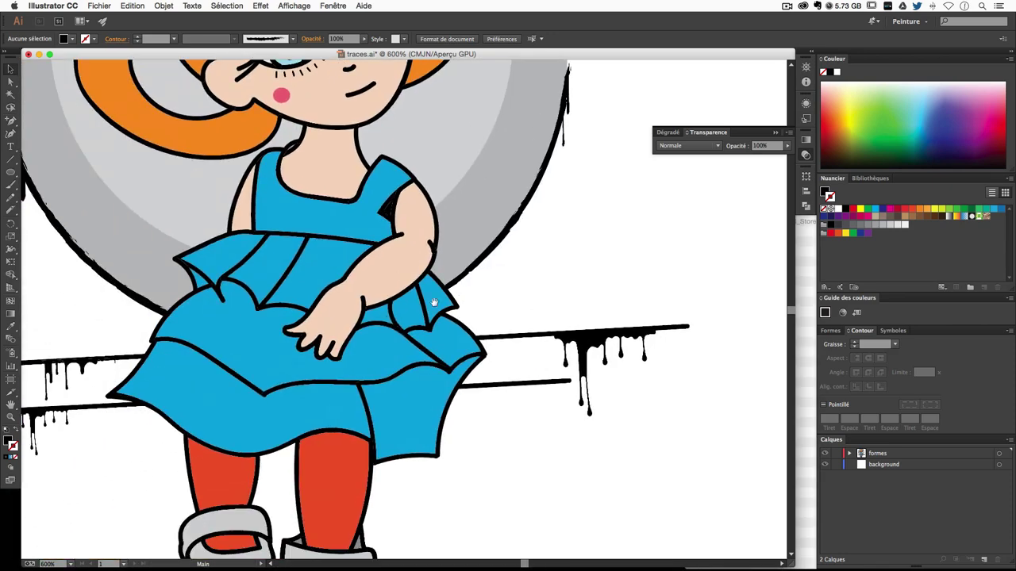
key("a")
scroll(518, 311, "up", 2)
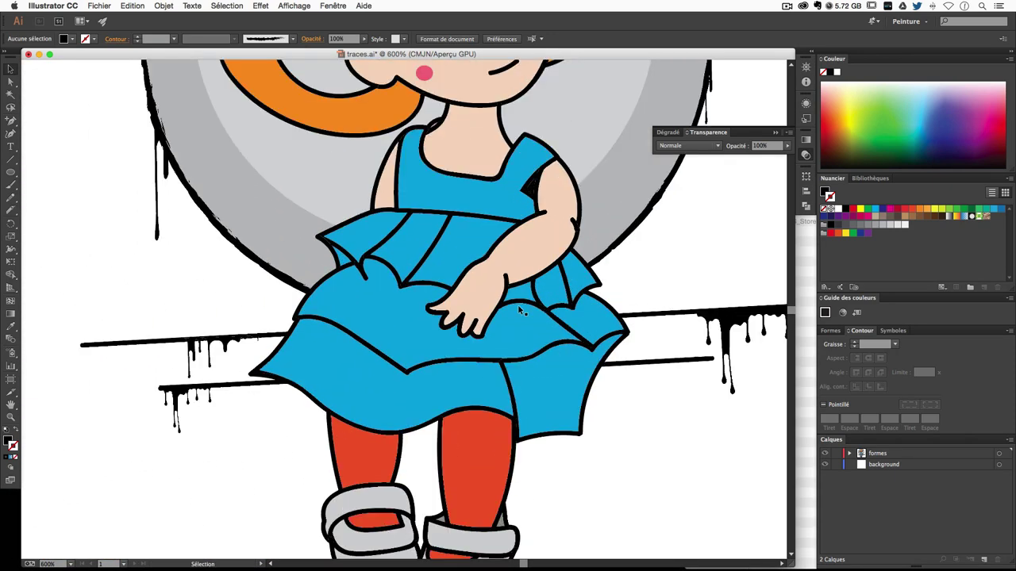
scroll(501, 294, "down", 2)
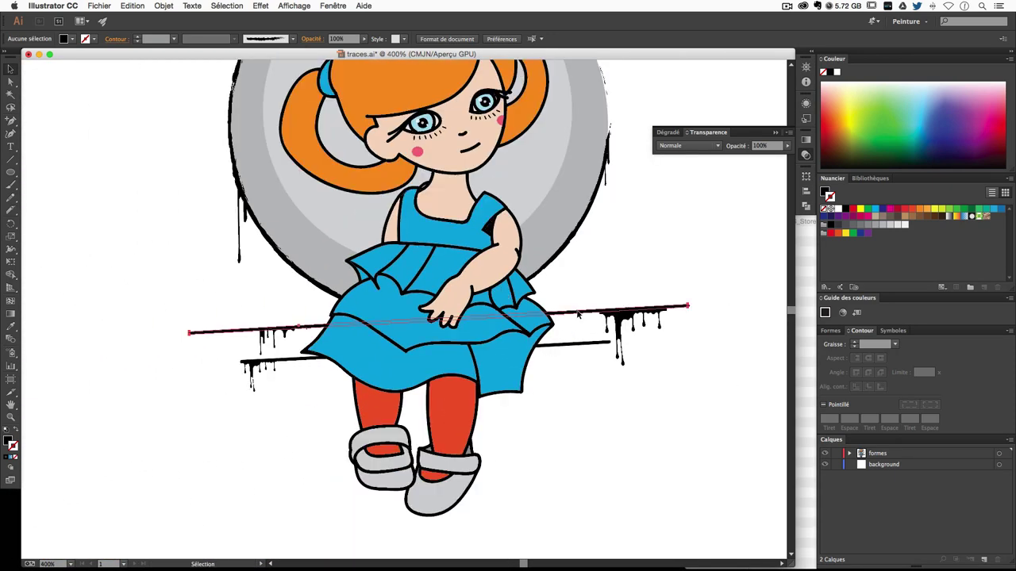
left_click(270, 328)
scroll(596, 208, "up", 2)
scroll(469, 351, "right", 2)
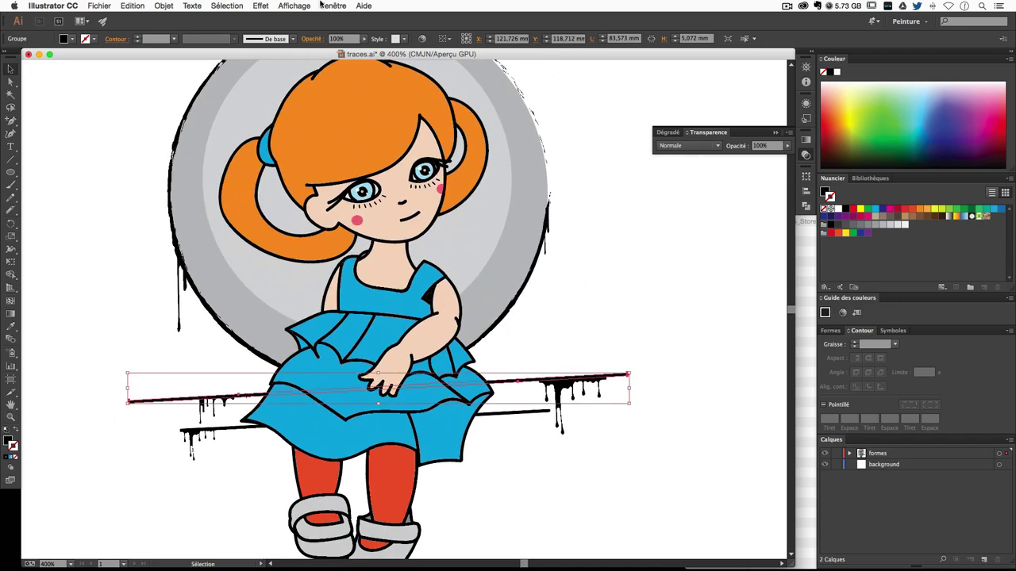
left_click(855, 343)
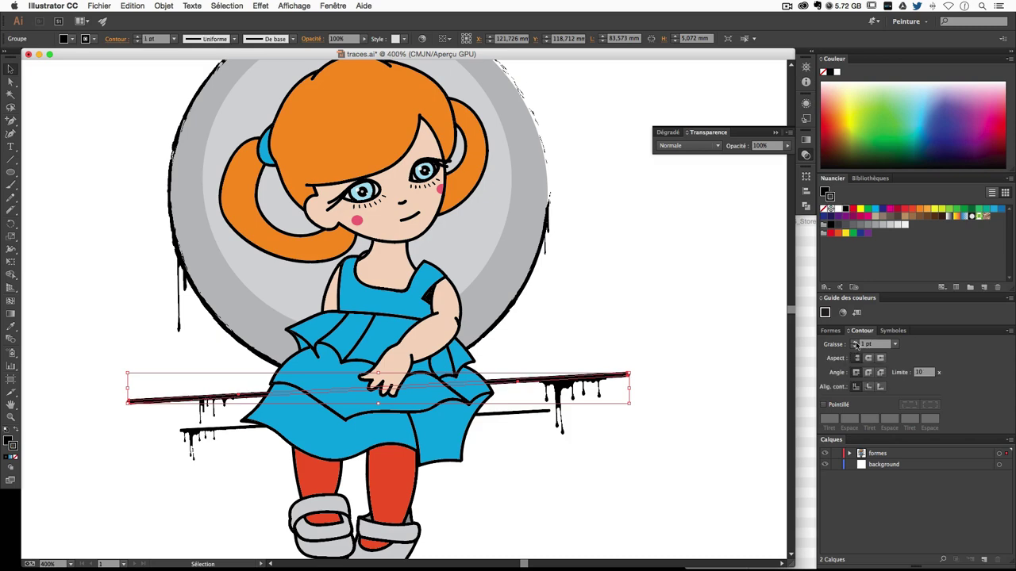
left_click(854, 342)
left_click(685, 332)
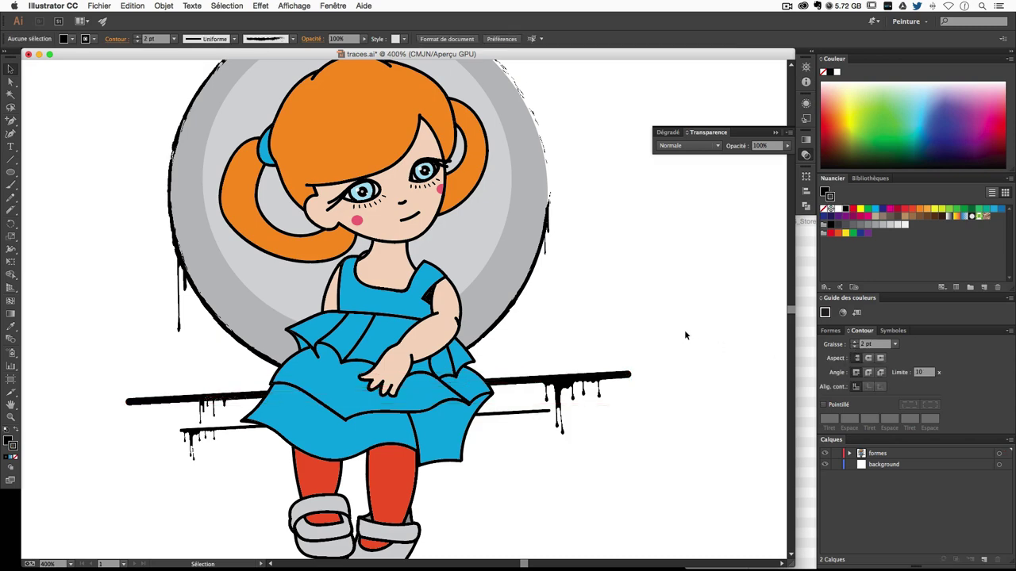
Check the thickened drip bar by selecting and deselecting the whole group.
key("ctrl+minus")
key("ctrl+plus")
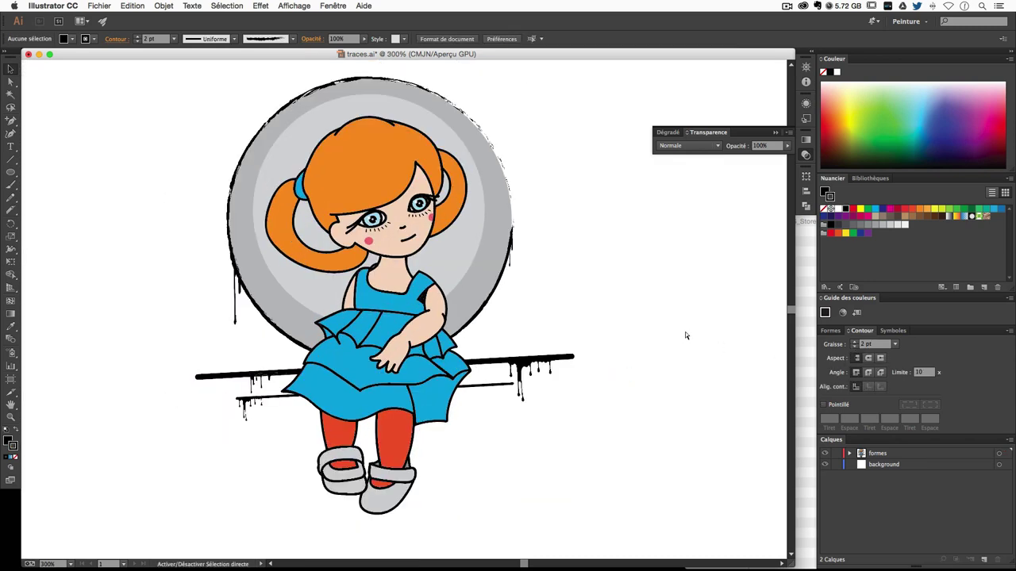
key("v")
left_click(550, 367)
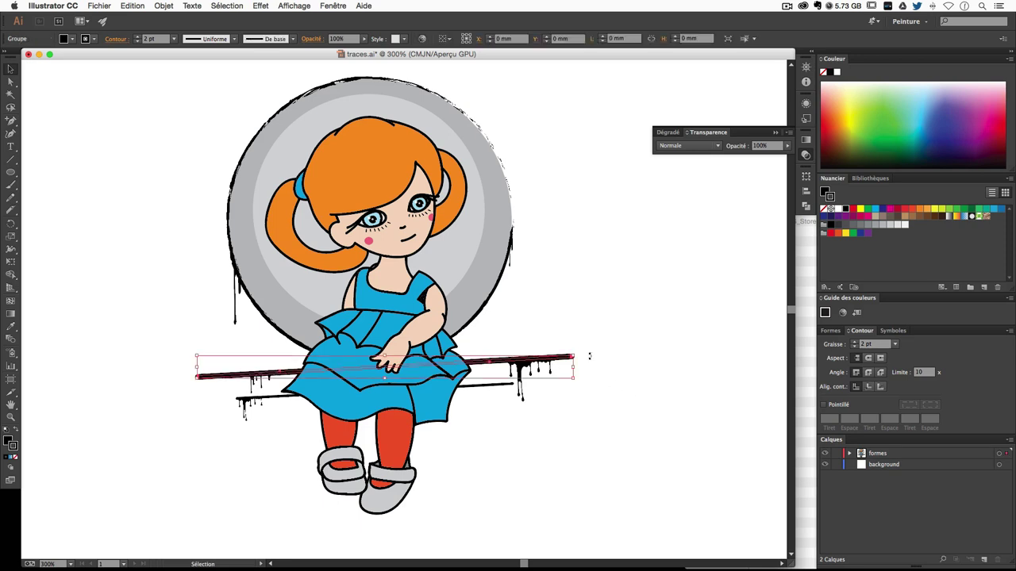
left_click(664, 363)
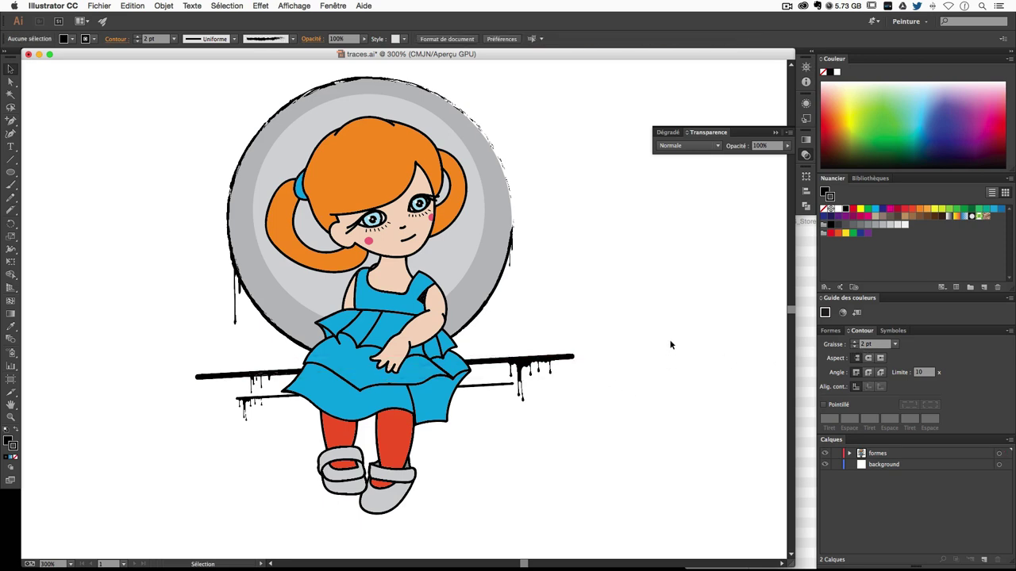
left_click_drag(643, 294, 630, 355)
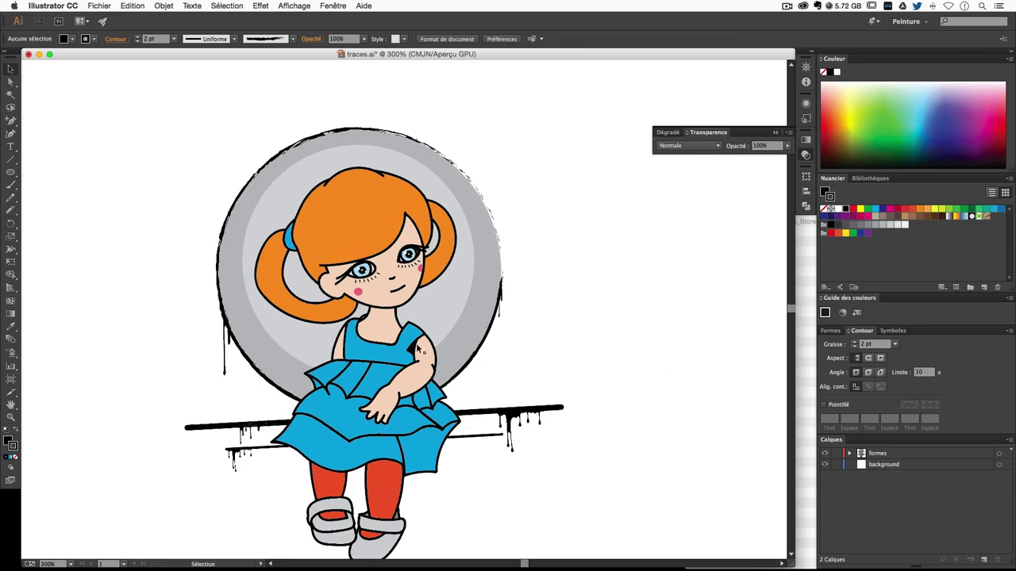
left_click(298, 228)
left_click(11, 82)
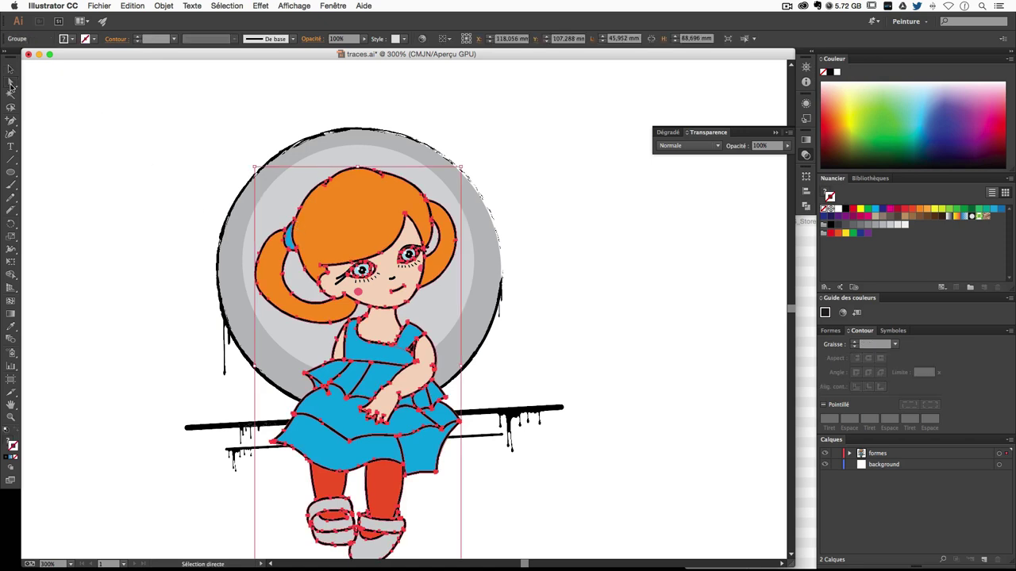
left_click(369, 297)
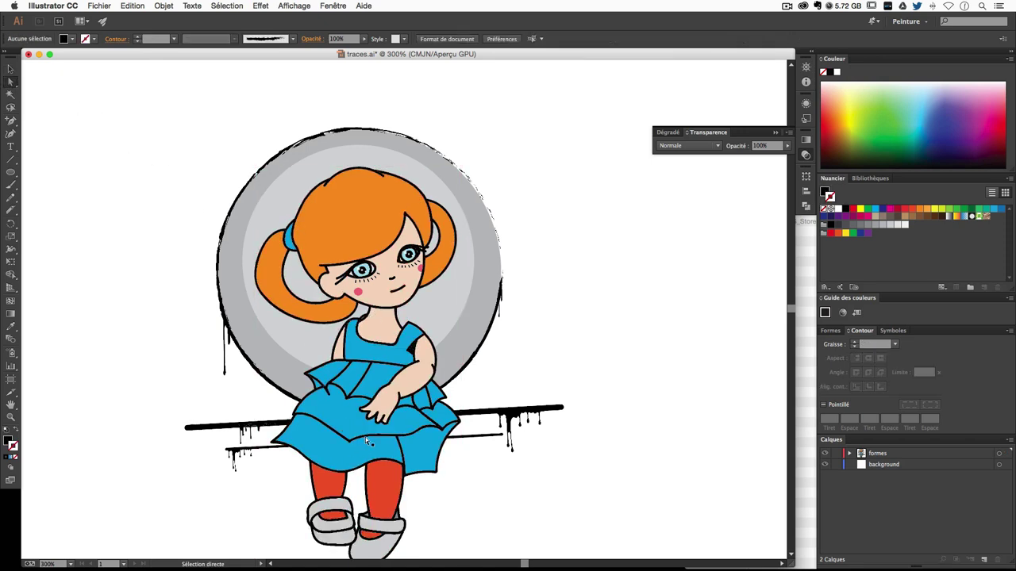
left_click(287, 238)
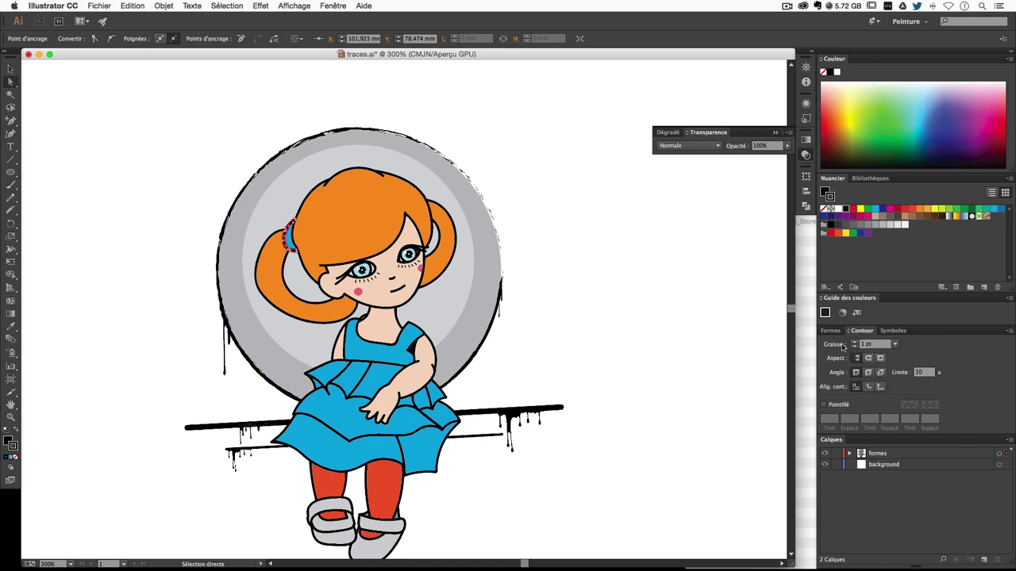
left_click(703, 347)
scroll(584, 279, "down", 3)
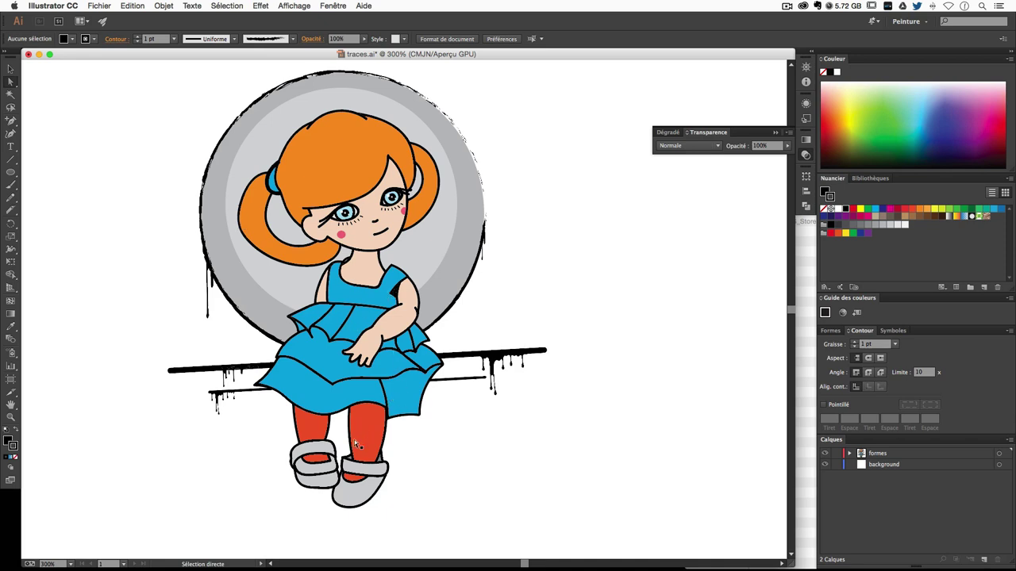
left_click(319, 477)
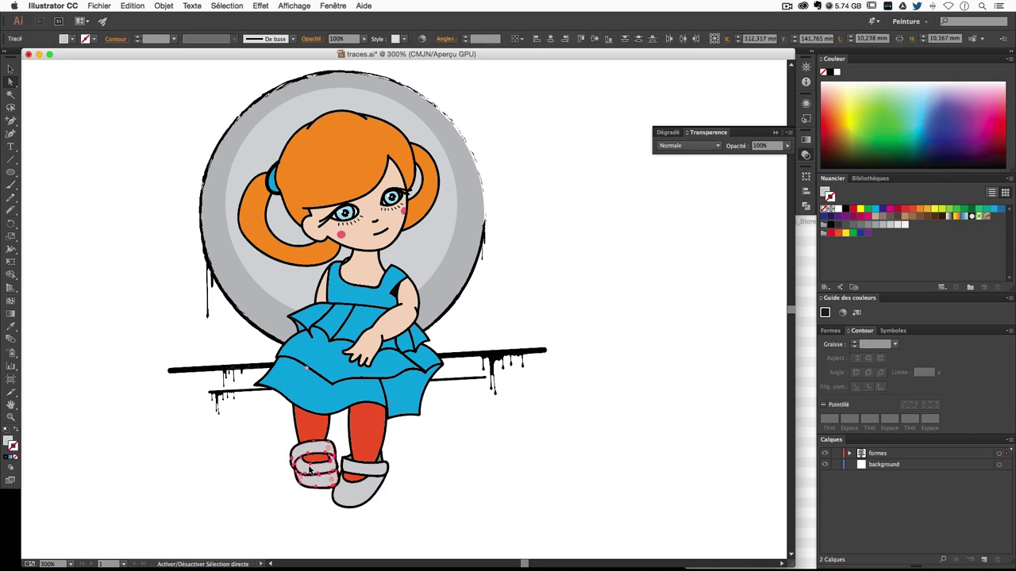
left_click(637, 490)
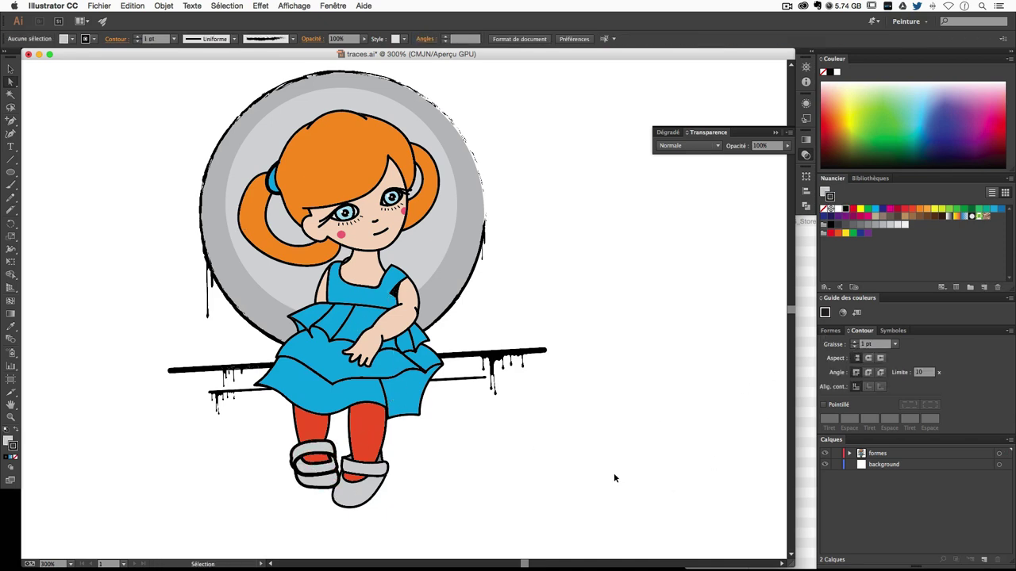
left_click(368, 490)
left_click(369, 490)
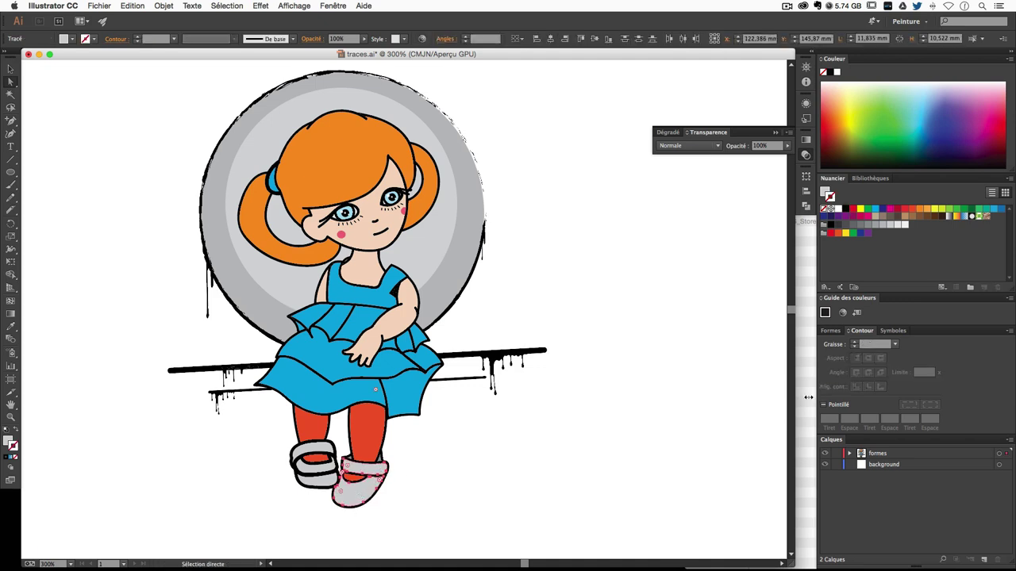
left_click(631, 422)
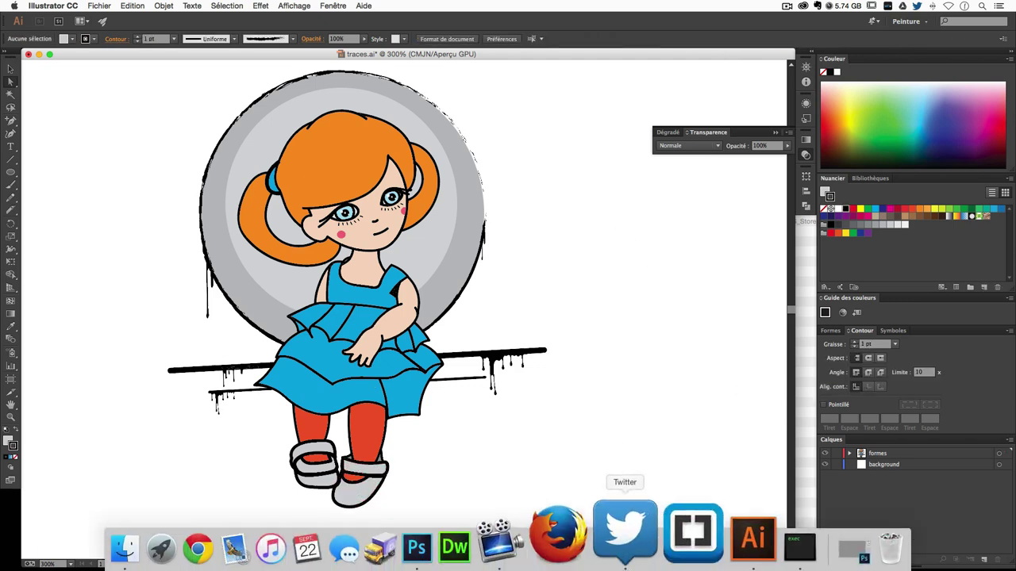
mouse_move(520, 532)
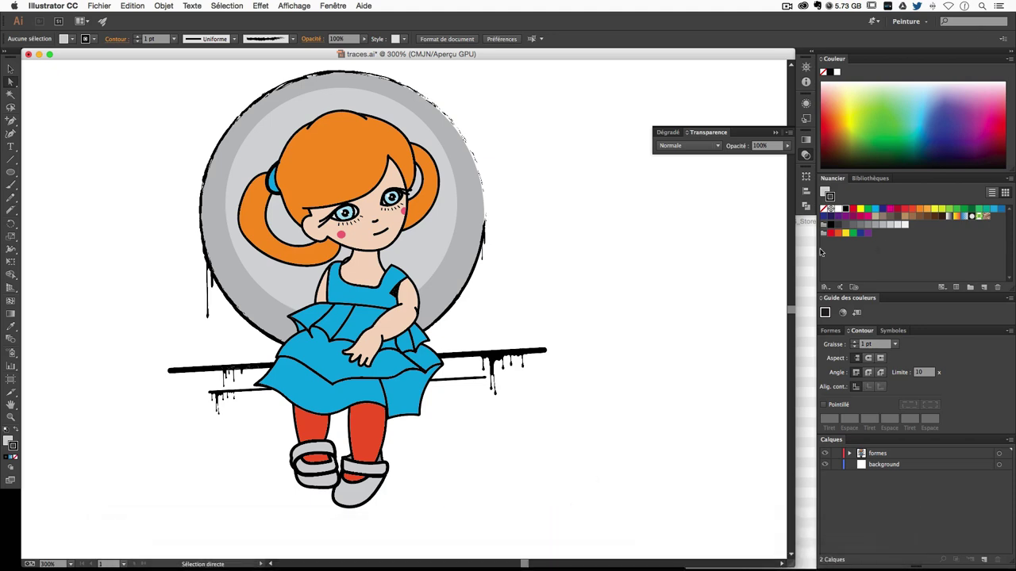
mouse_move(515, 565)
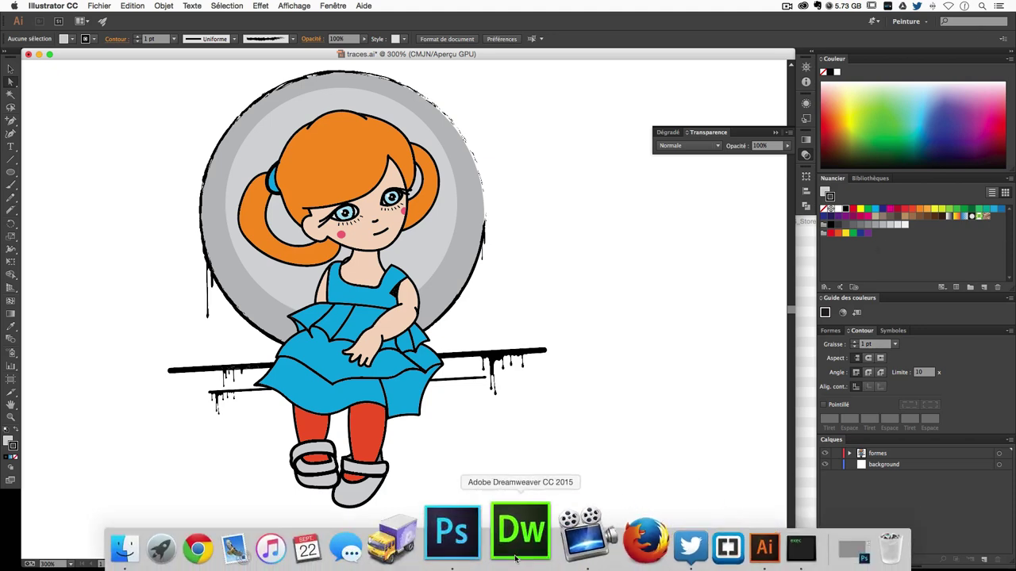
Create a new blank 1200 × 1200 document in Photoshop.
left_click(489, 555)
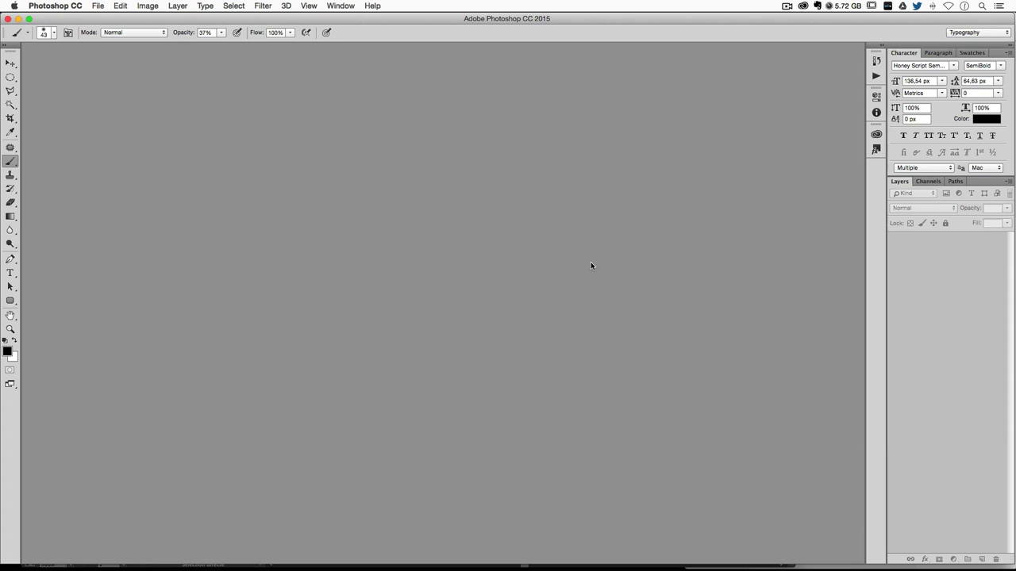
key("ctrl+n")
key("Tab")
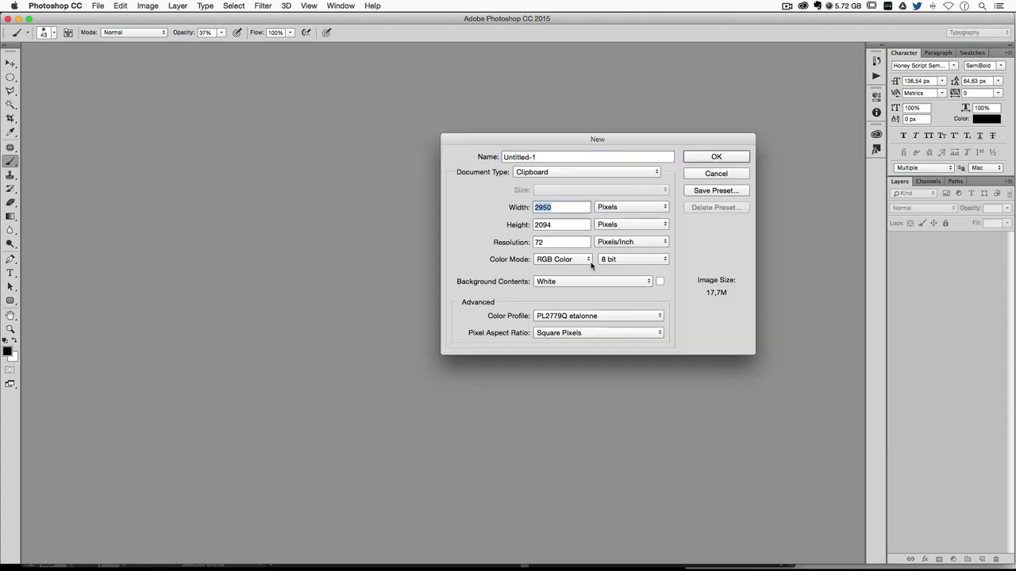
type("1200")
key("Tab")
type("122")
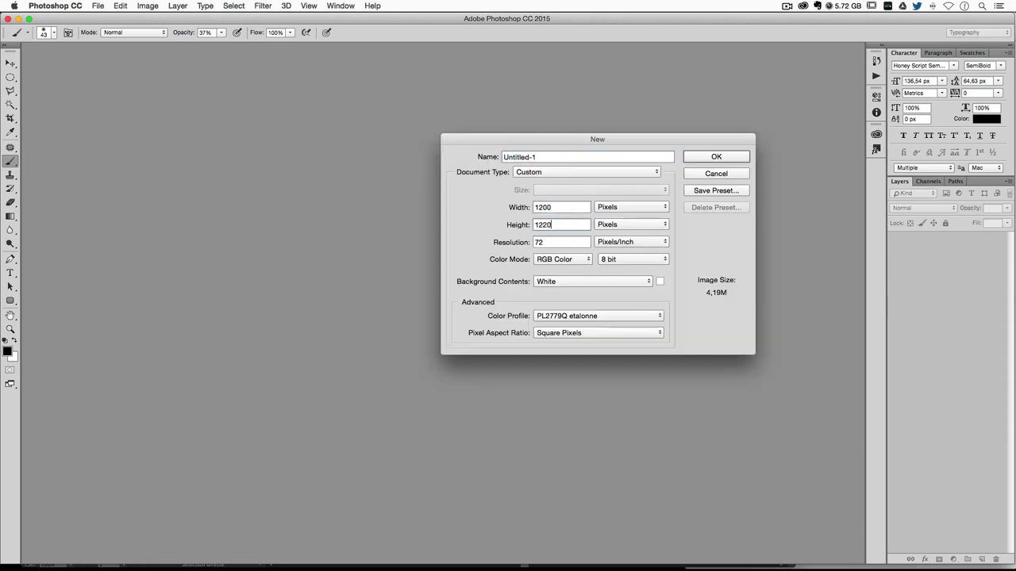
key("BackSpace")
type("0")
key("Return")
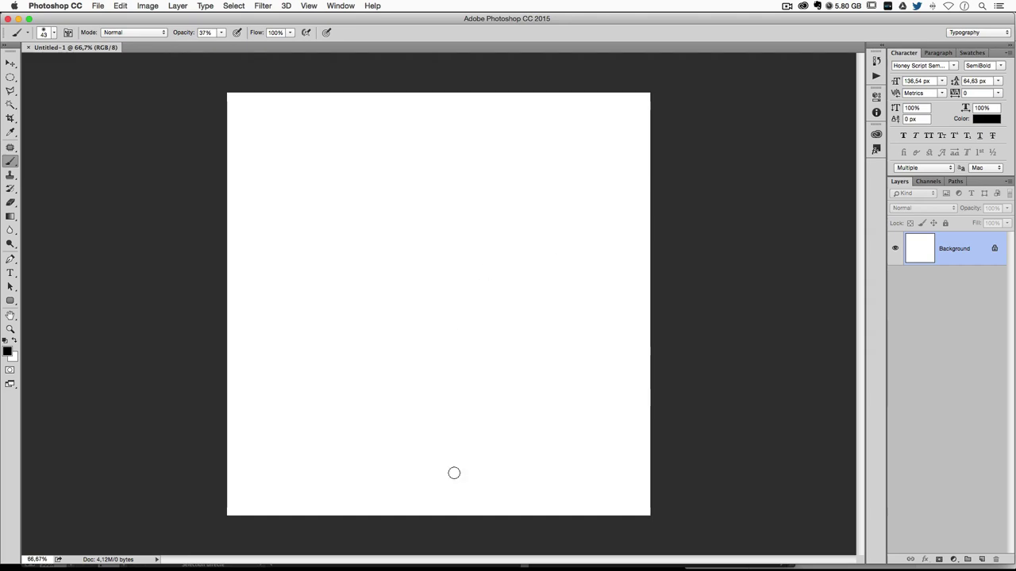
Paste all the Illustrator artwork as a Smart Object and scale it up to fill the canvas.
left_click(730, 540)
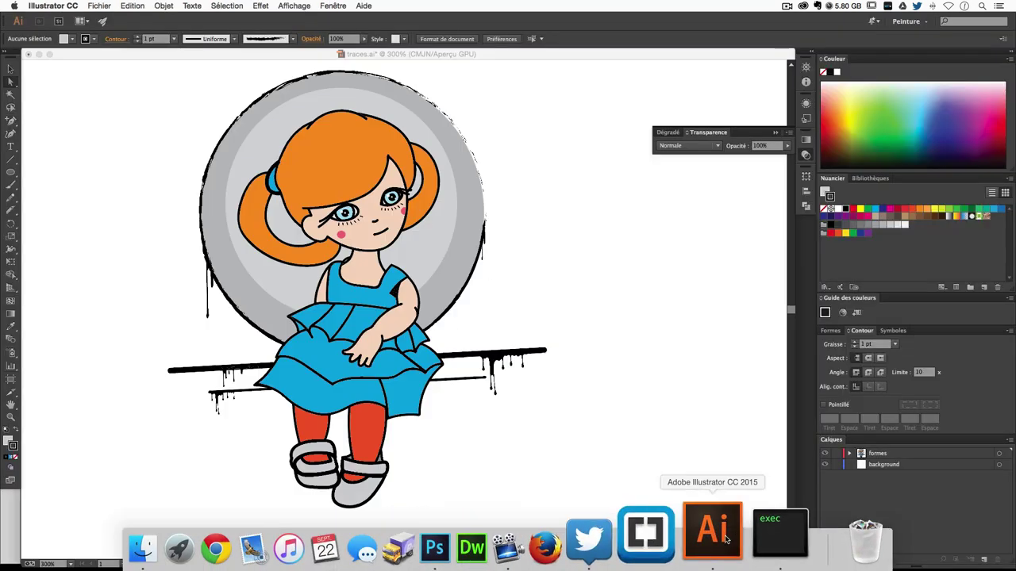
key("super+a")
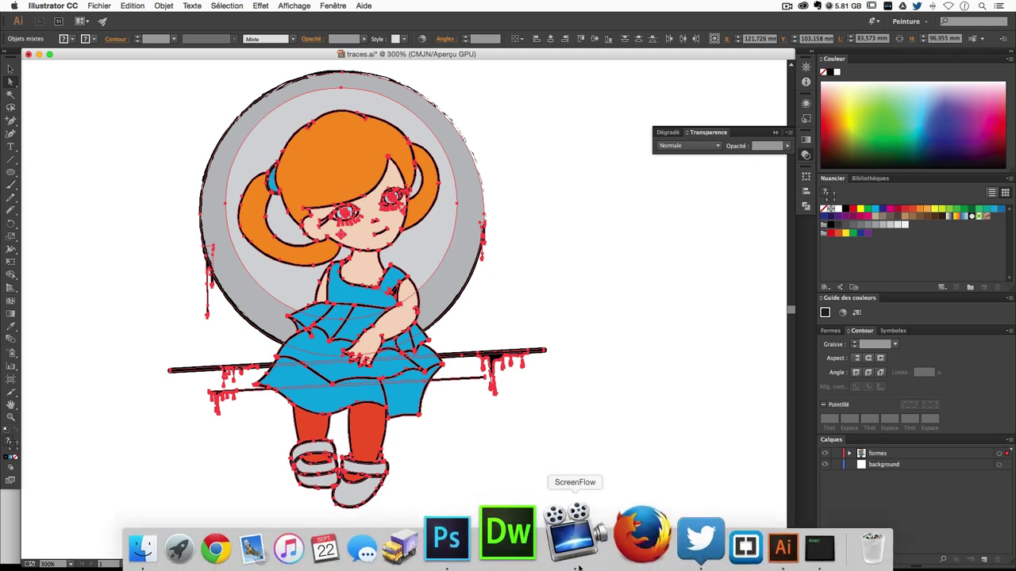
left_click(485, 539)
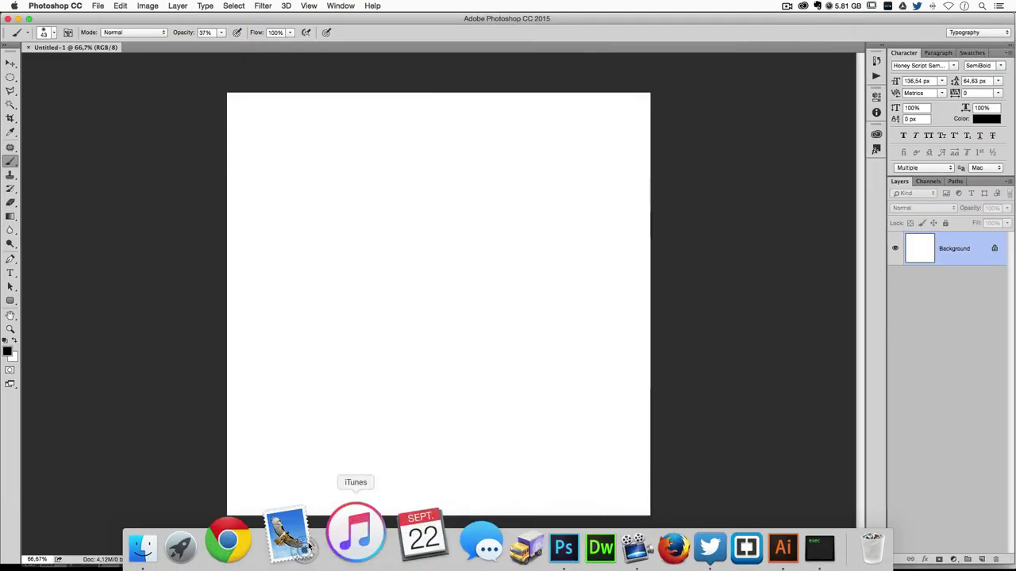
key("super+v")
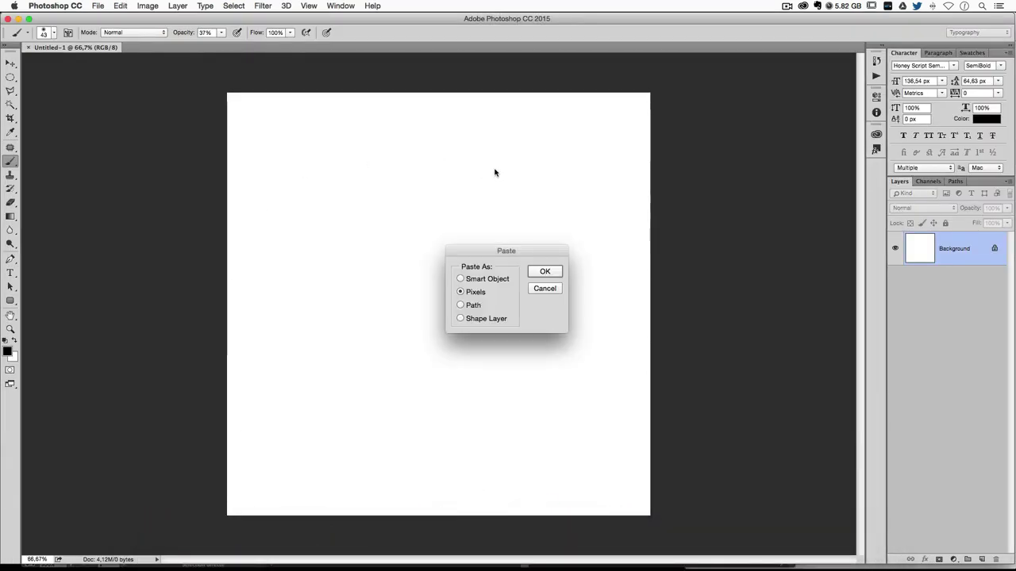
left_click(477, 280)
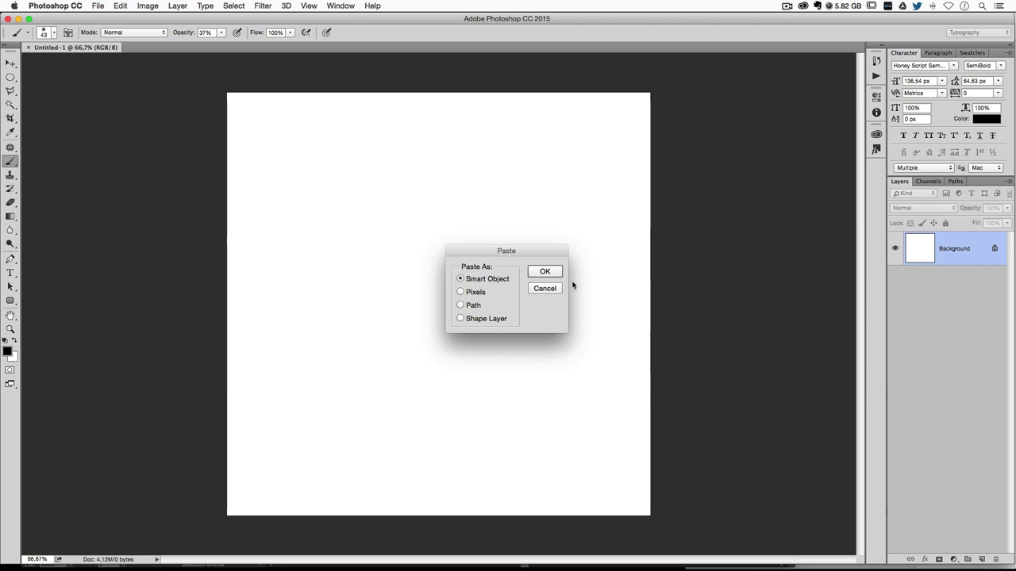
left_click(544, 271)
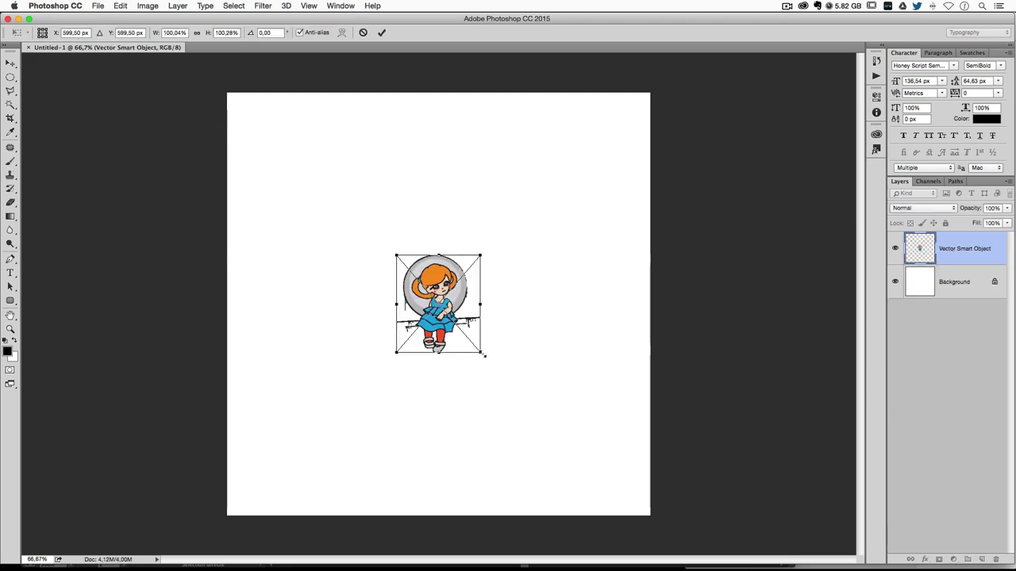
mouse_move(483, 354)
left_mouse_down()
mouse_move(642, 540)
mouse_move(563, 447)
mouse_move(595, 469)
left_mouse_up()
key("Return")
Open textture.jpg from the poupee folder.
key("b")
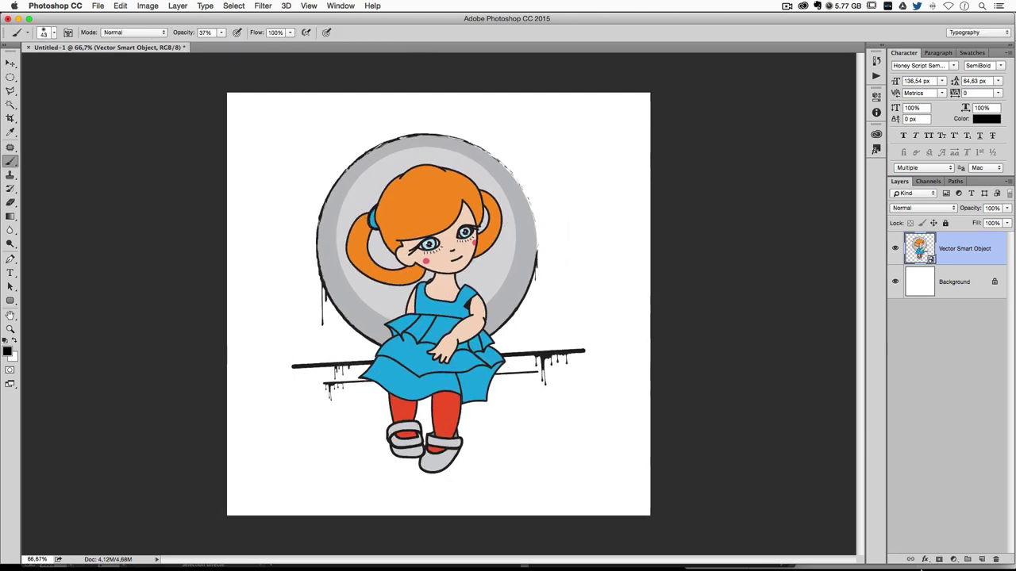
key("ctrl+o")
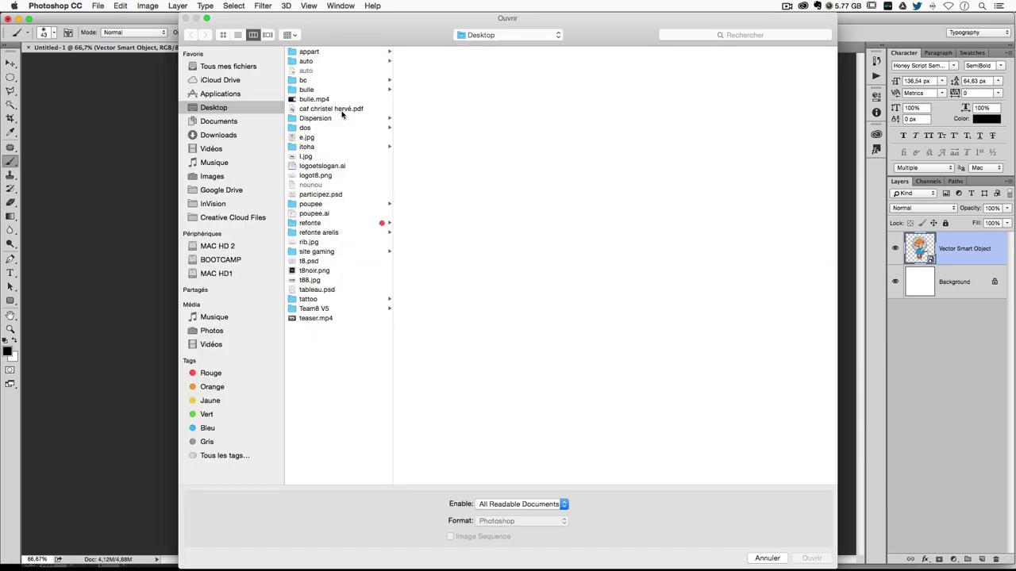
left_click(311, 205)
double_click(425, 61)
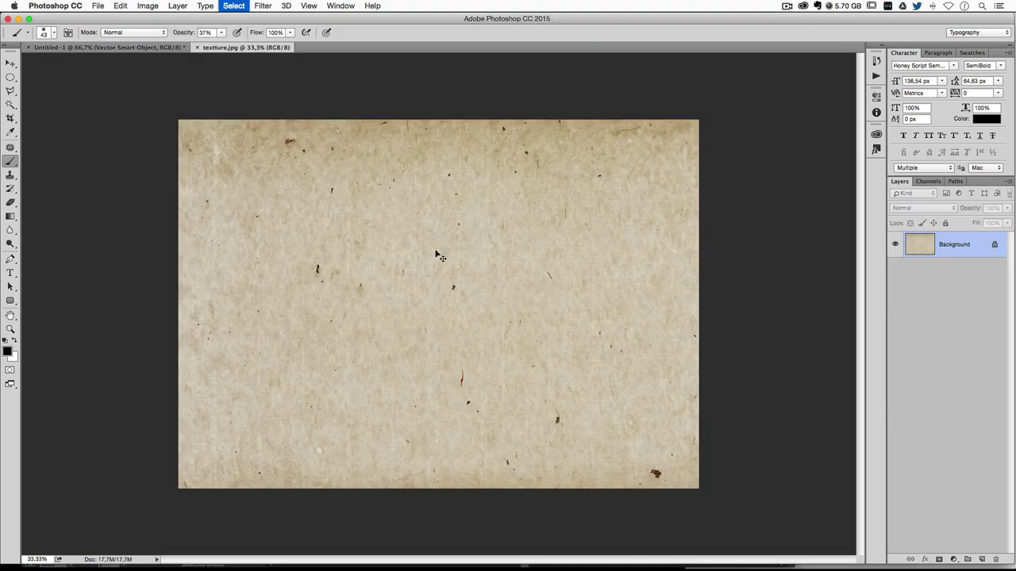
Paste the paper texture into the girl document and move its layer below the girl.
left_click(106, 48)
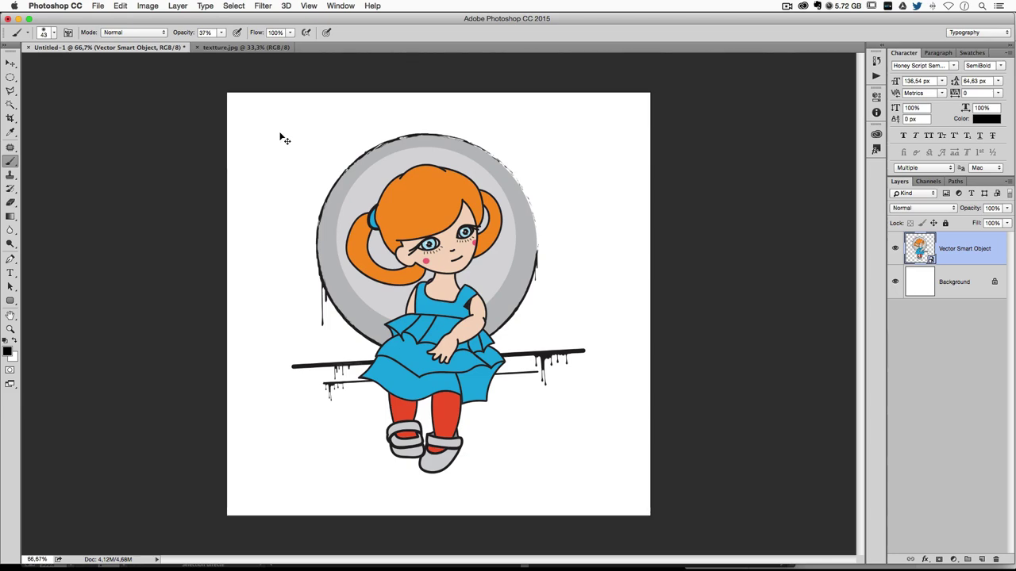
key("ctrl+v")
key("ctrl+z")
key("ctrl+v")
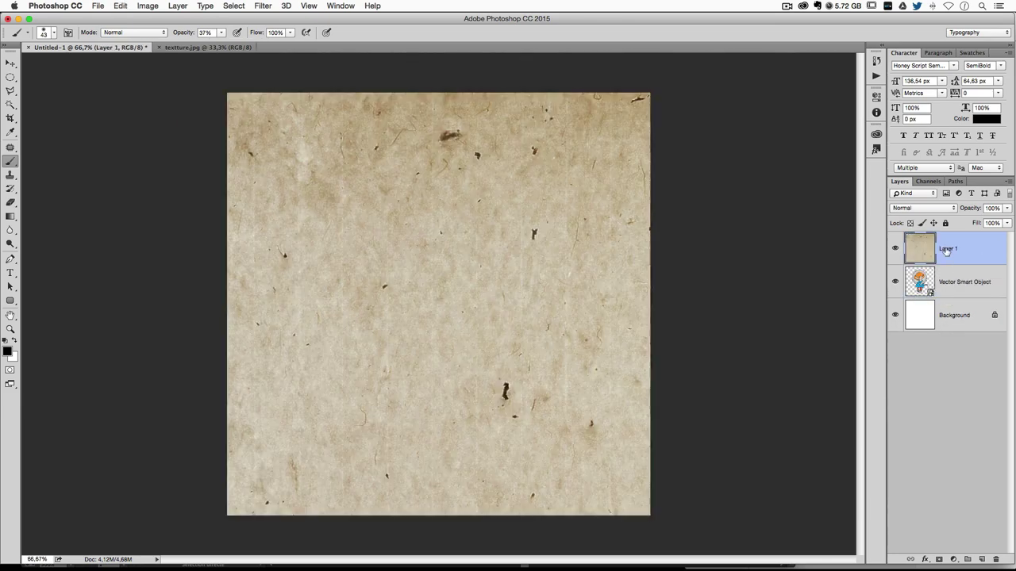
left_click_drag(947, 252, 890, 305)
Stretch the texture to cover the canvas, then duplicate the texture layer.
key("ctrl+t")
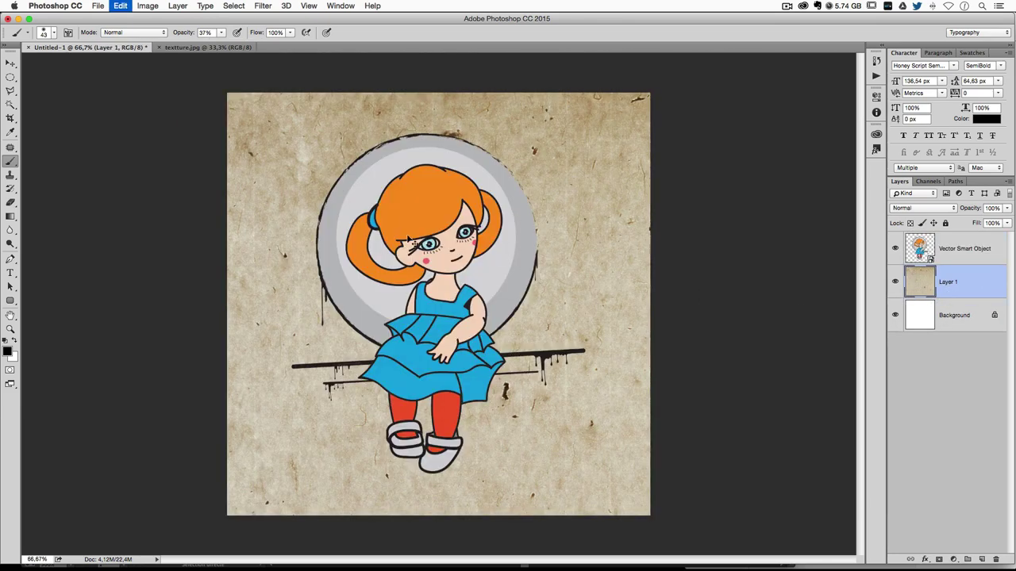
left_click_drag(228, 94, 378, 202)
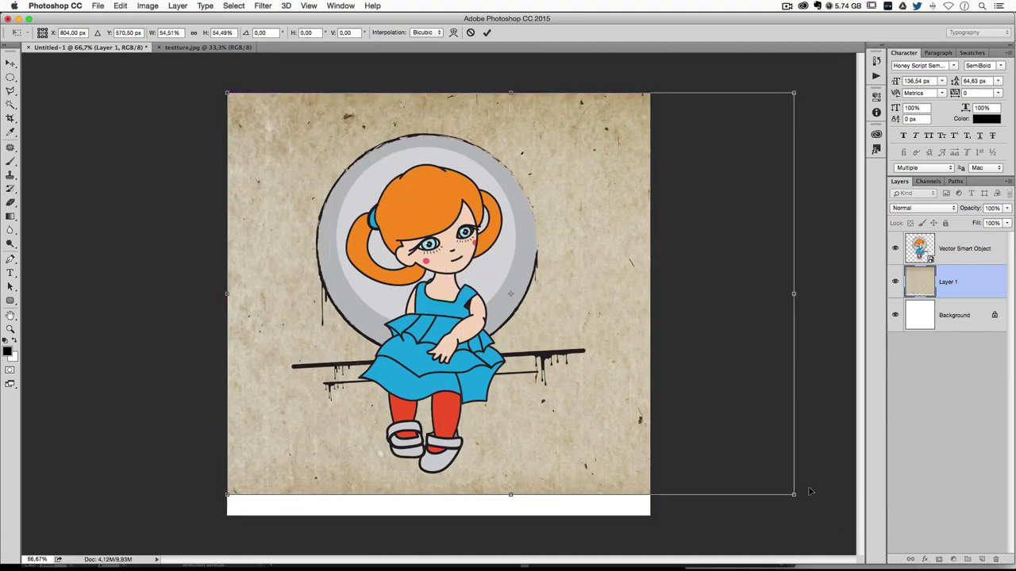
left_click_drag(793, 499, 827, 505)
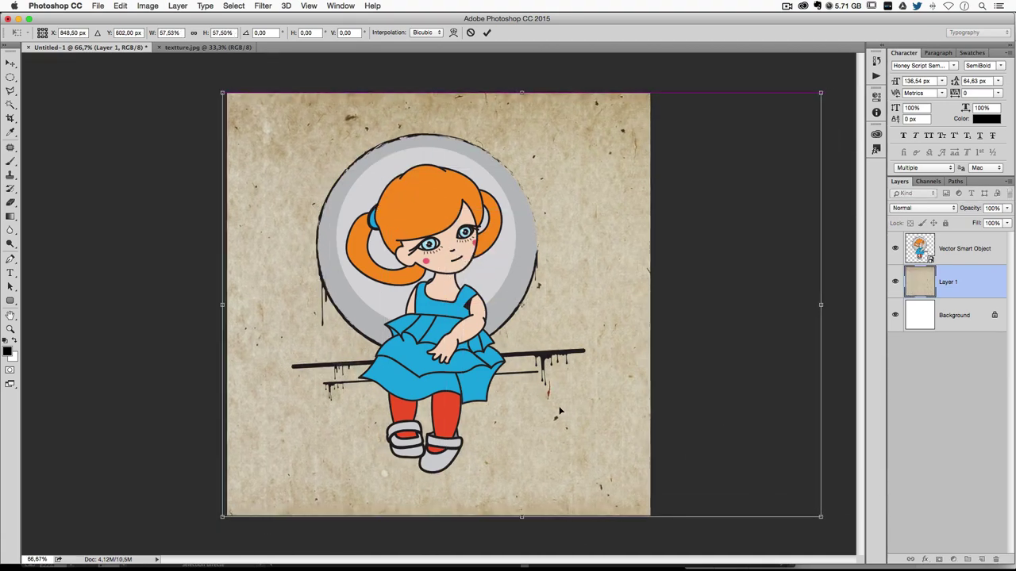
key("Return")
key("ctrl+1")
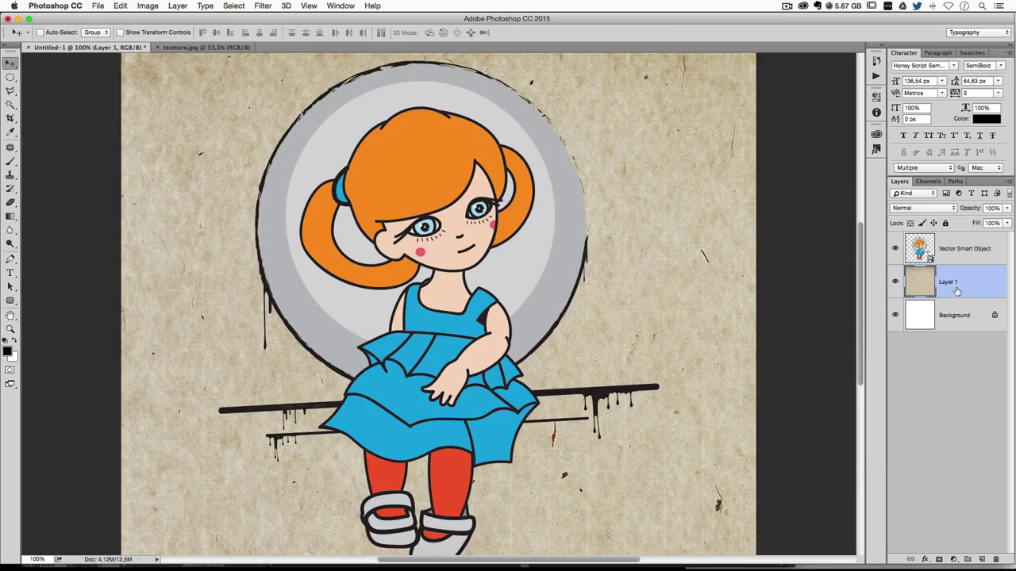
key("ctrl+j")
left_click_drag(952, 287, 957, 239)
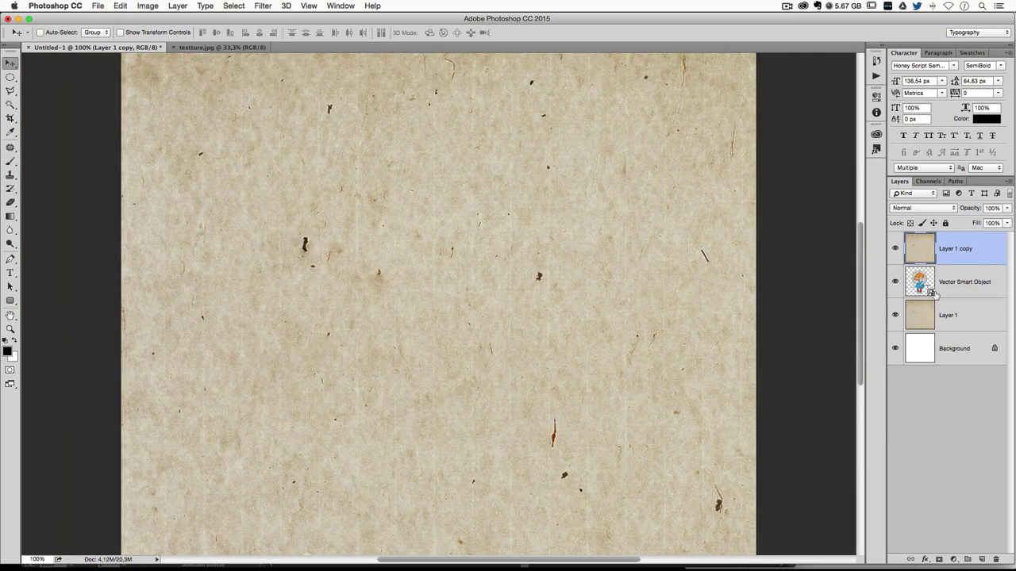
left_click(923, 208)
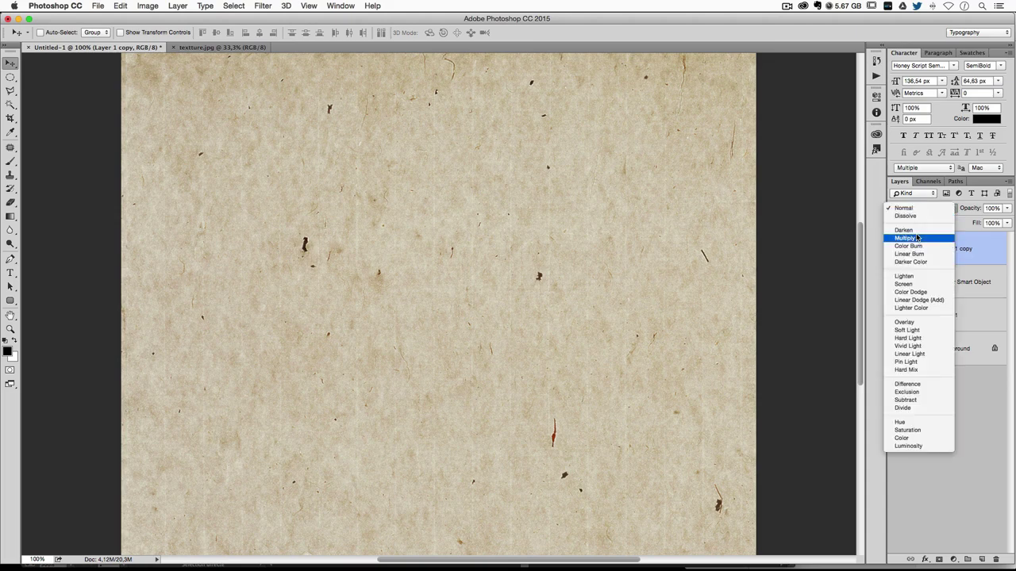
left_click(920, 235)
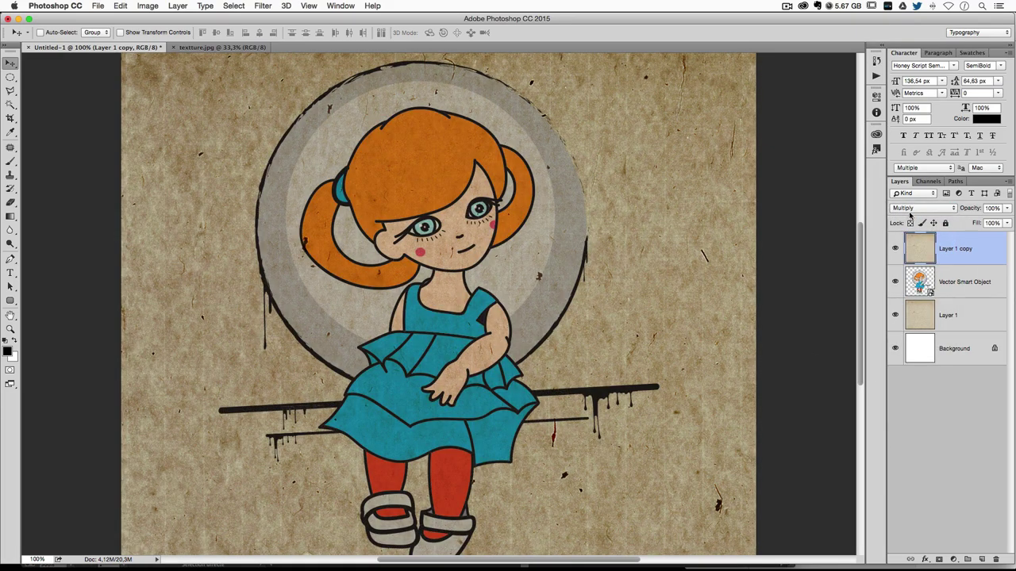
left_click(923, 208)
left_click(920, 198)
key("Down")
left_click_drag(960, 251, 996, 559)
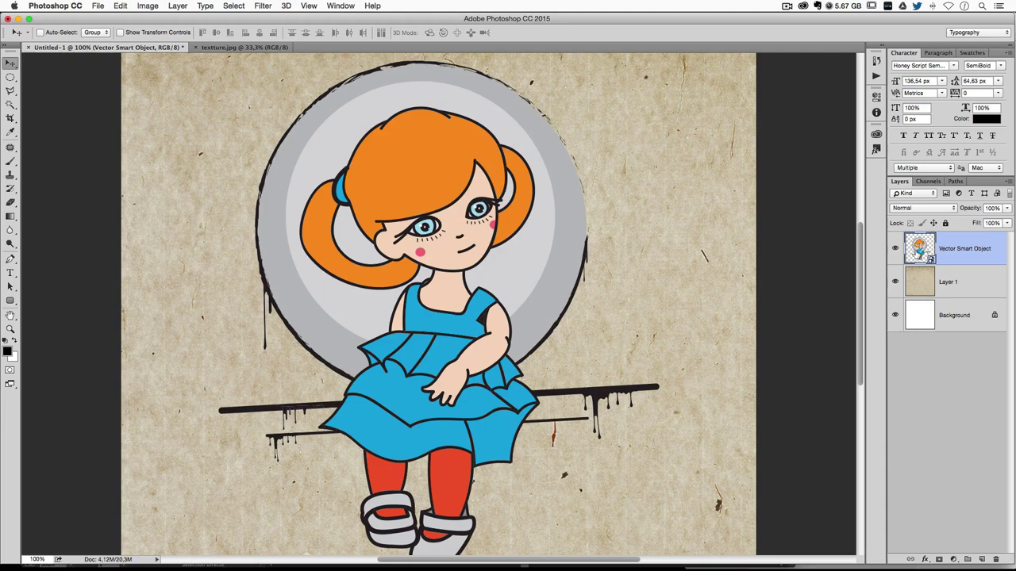
Paste the paper texture into the girl's outline as masked Layer 2.
left_click(919, 252, "super")
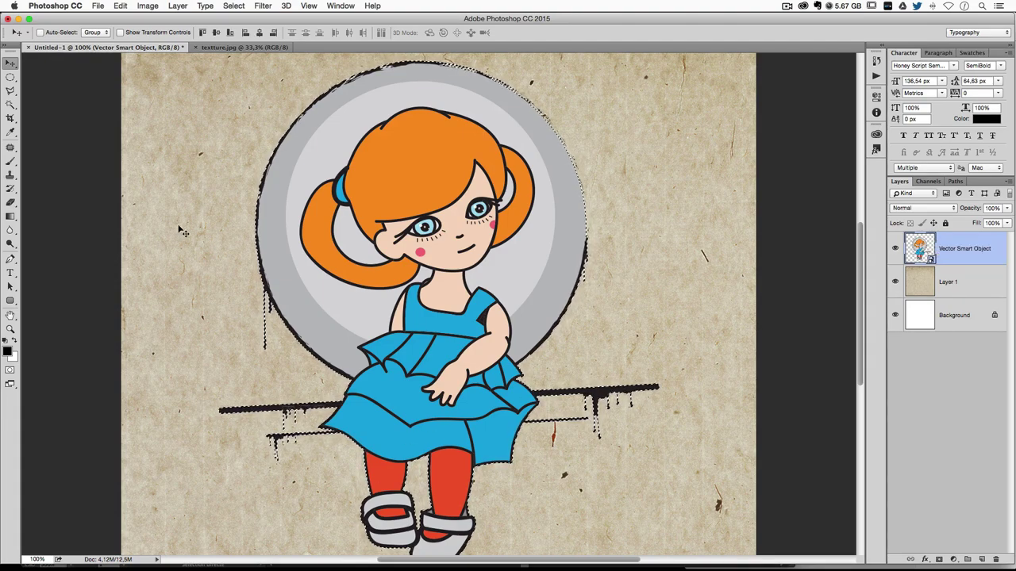
left_click(935, 292)
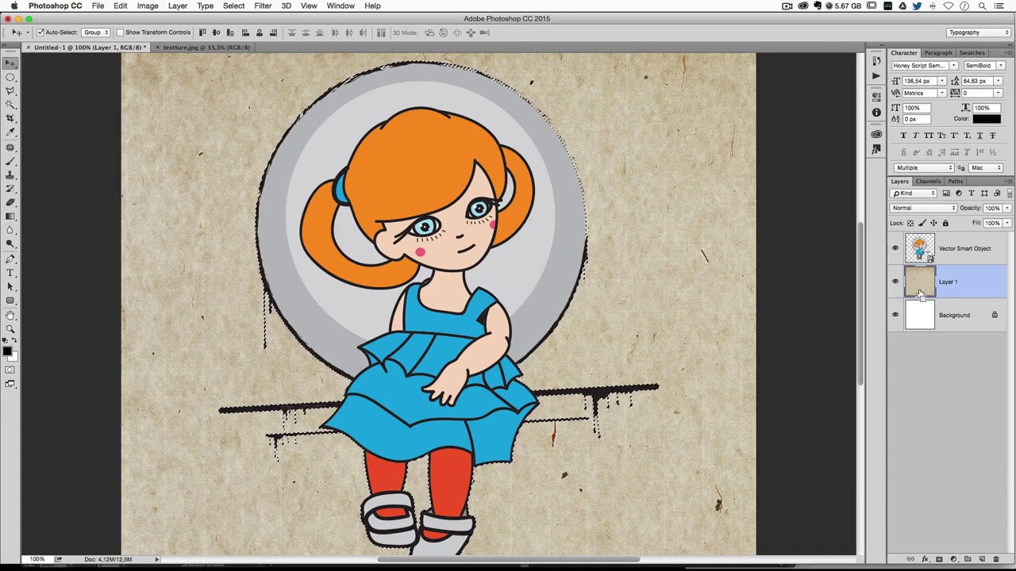
left_click(920, 248)
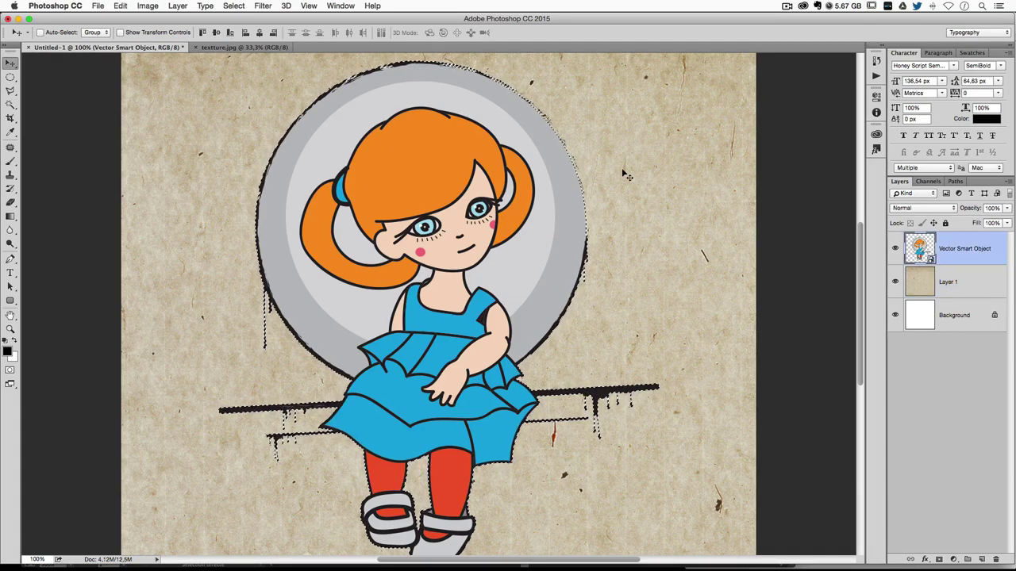
left_click(120, 5)
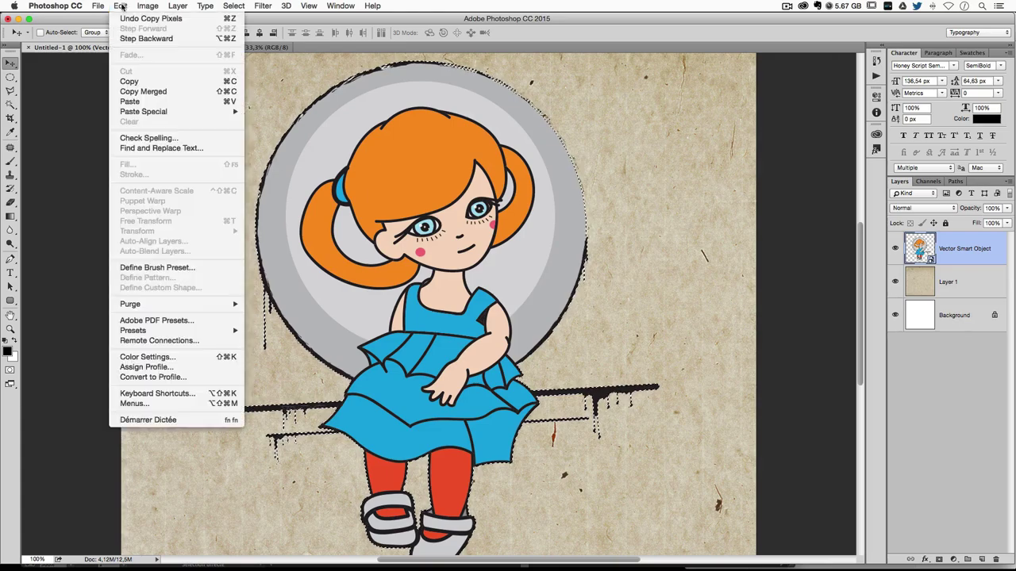
mouse_move(144, 111)
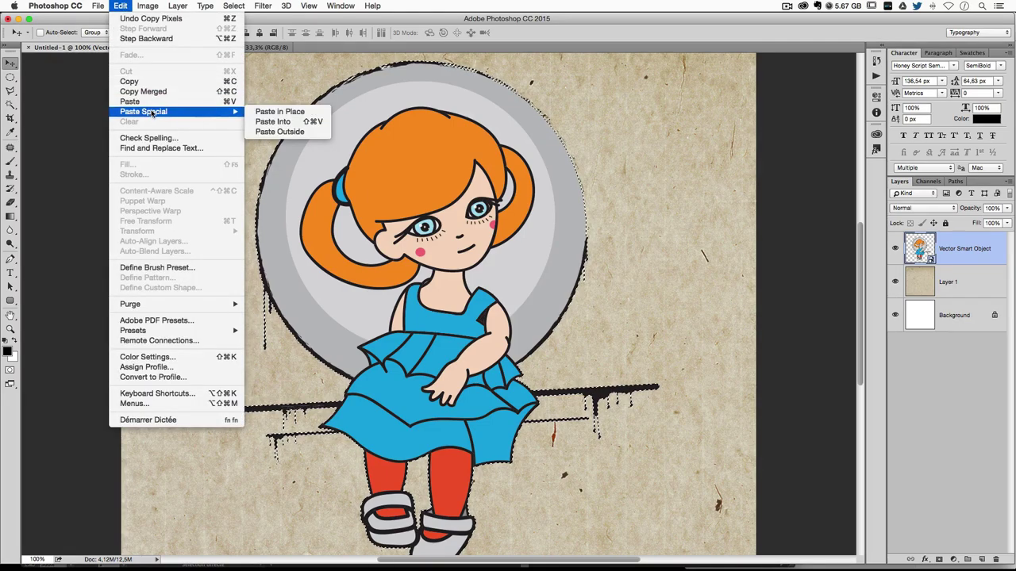
left_click(305, 122)
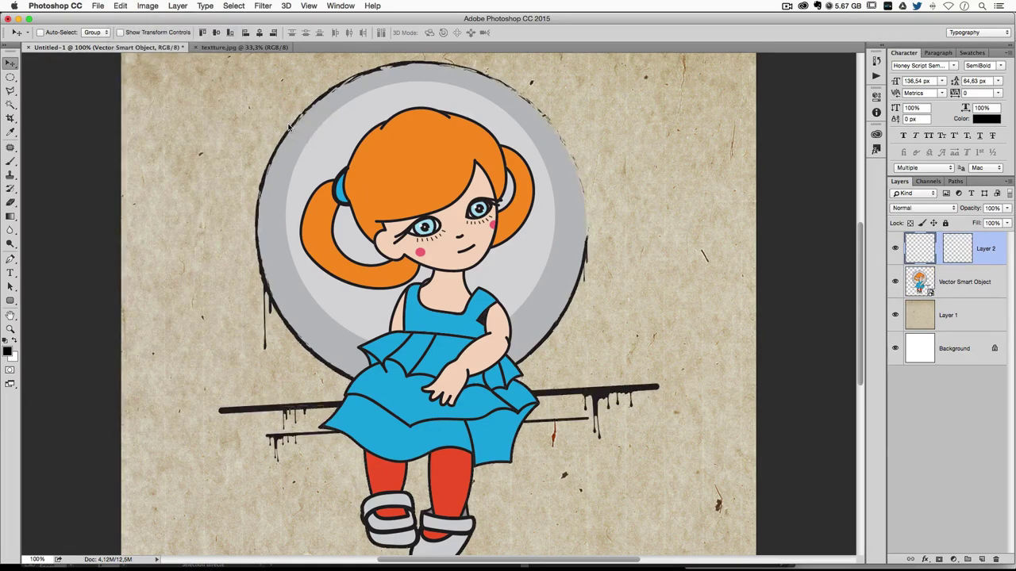
Set Layer 2 to Multiply and target its mask with the Brush tool.
left_click(936, 208)
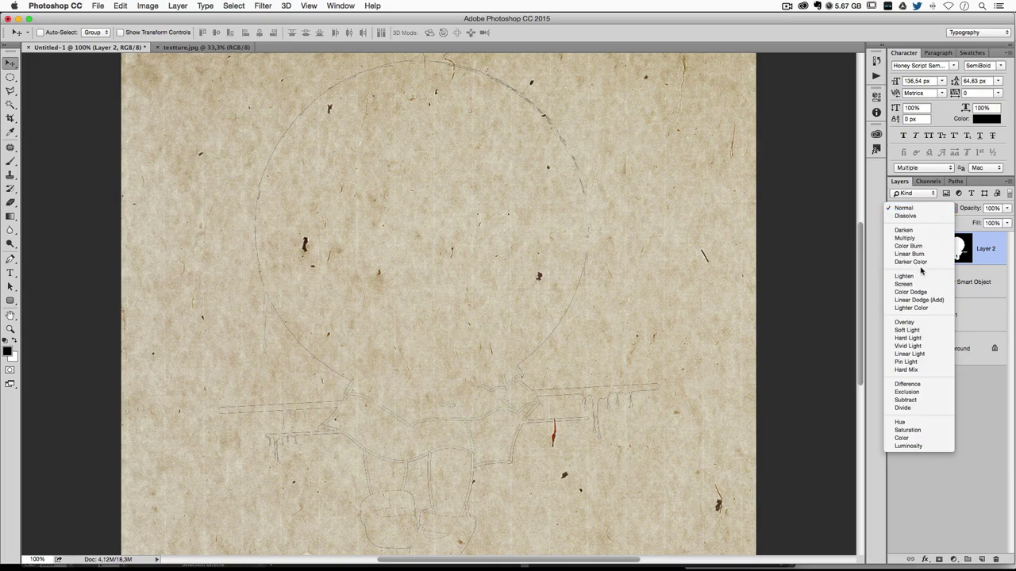
left_click(905, 239)
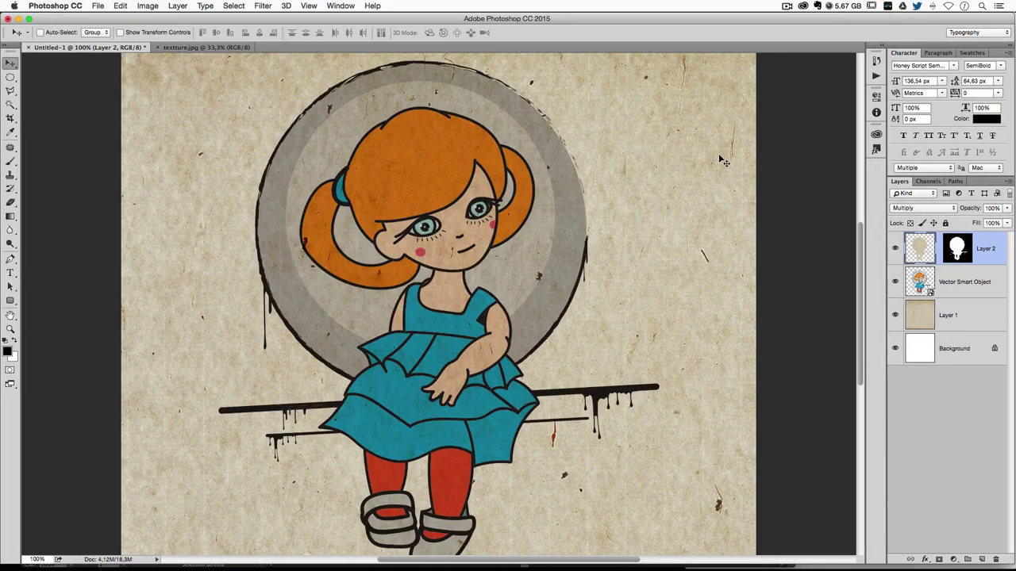
left_click(957, 251)
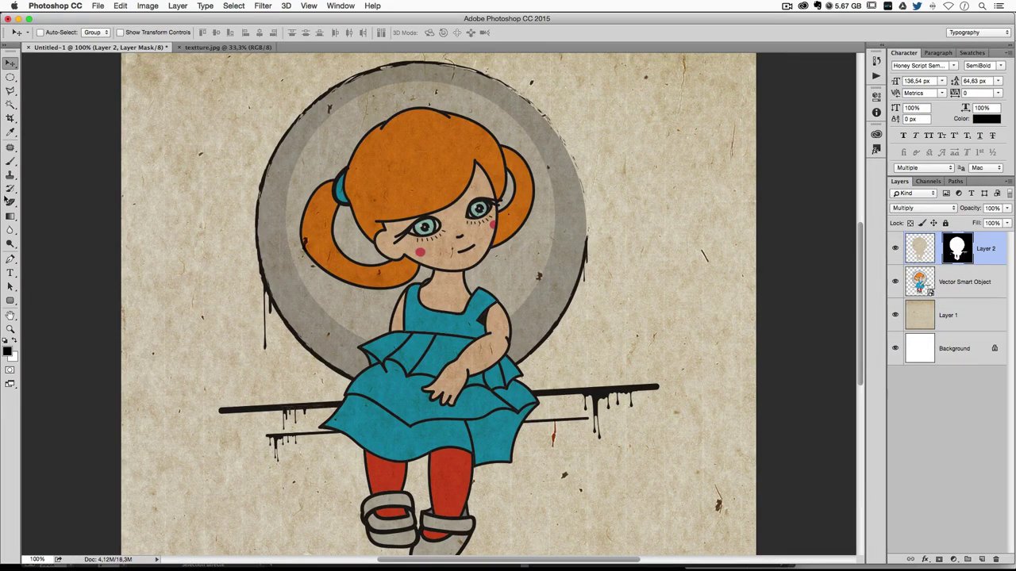
left_click(11, 161)
Fade the texture over the cheek, left pigtail and bangs using 77 px then 39 px brushes.
left_click_drag(406, 208, 419, 207)
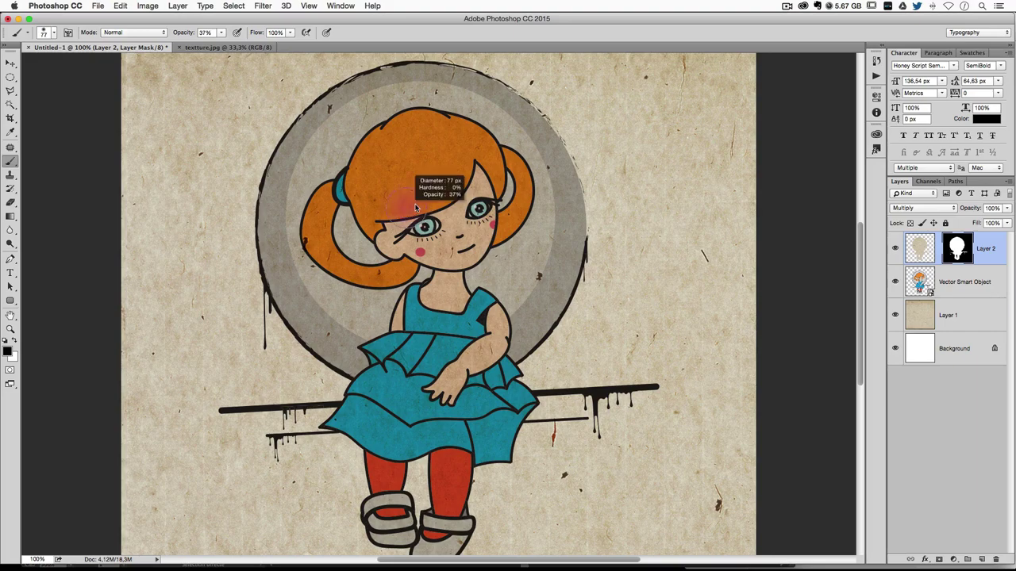
key("super+plus")
left_click_drag(419, 245, 371, 317)
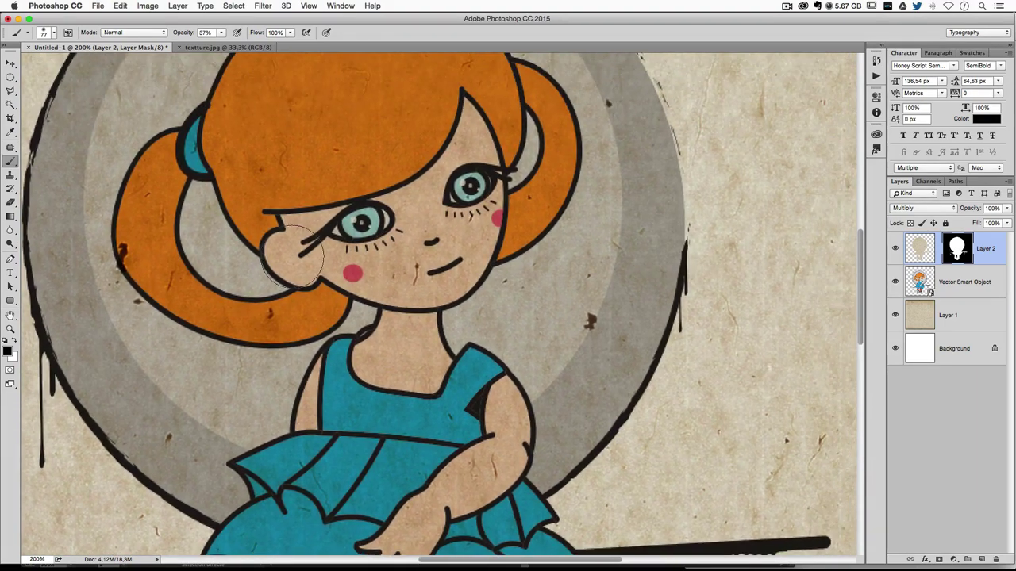
mouse_move(285, 254)
left_mouse_down()
mouse_move(393, 281)
mouse_move(464, 215)
mouse_move(472, 191)
mouse_move(389, 258)
mouse_move(415, 330)
left_mouse_up()
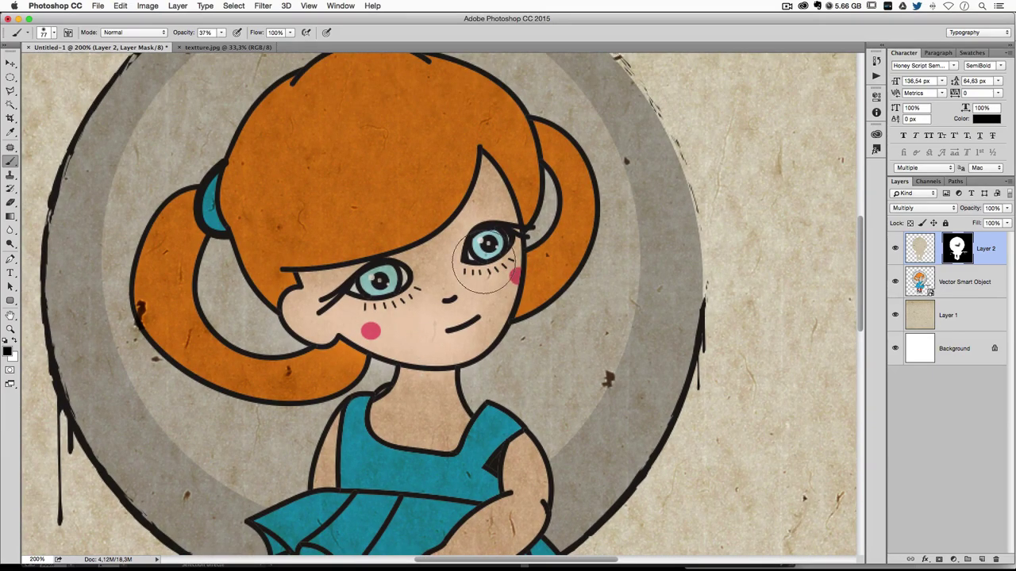
left_click_drag(457, 278, 425, 275)
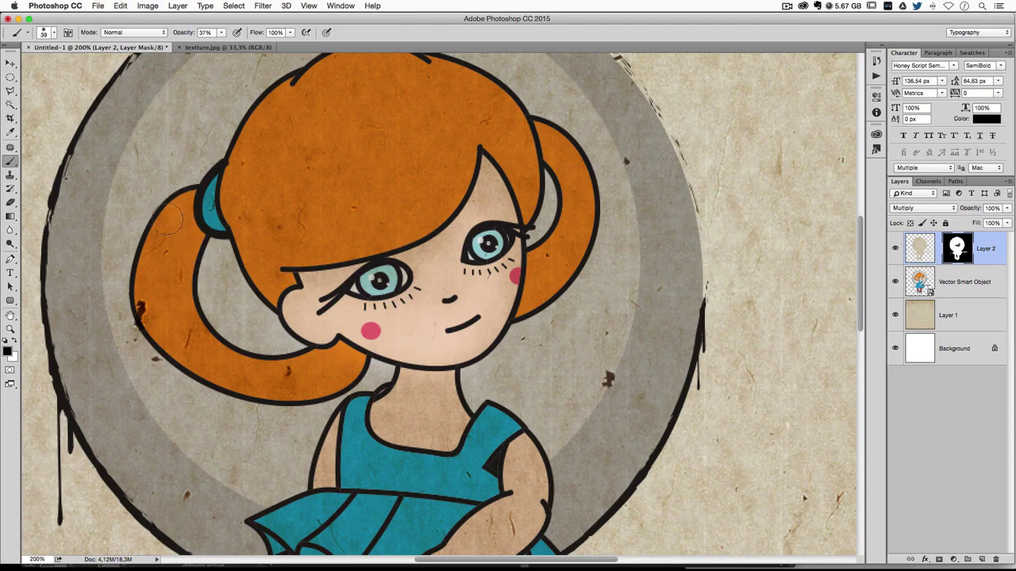
mouse_move(181, 219)
left_mouse_down()
mouse_move(147, 324)
mouse_move(309, 407)
left_mouse_up()
left_click_drag(284, 253, 471, 184)
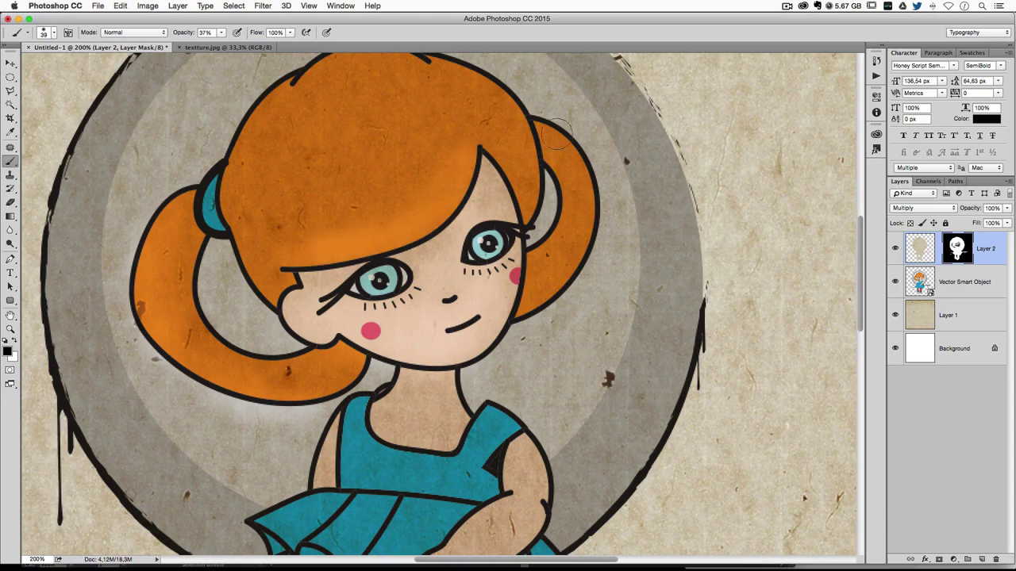
left_click_drag(471, 184, 545, 220)
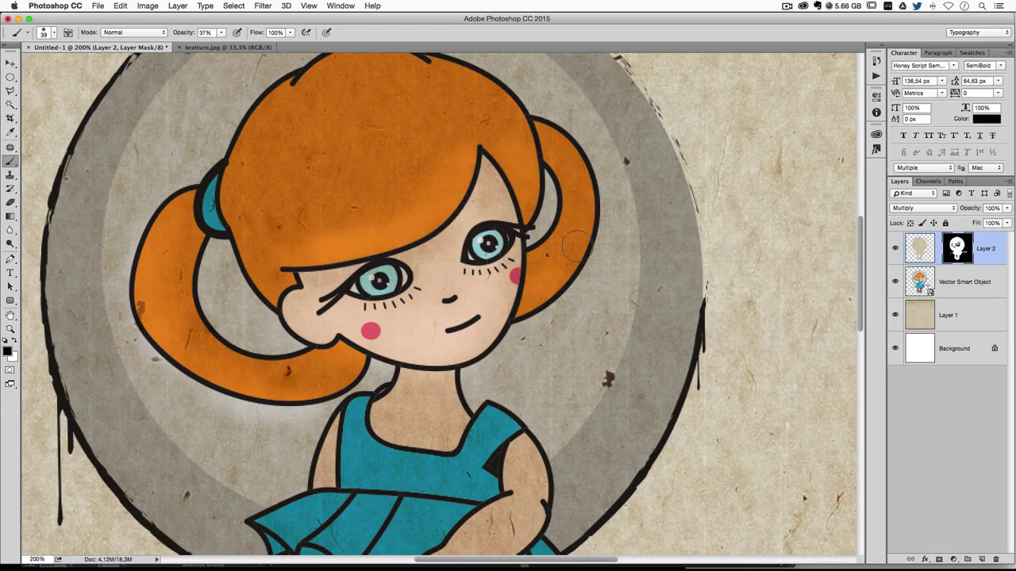
Fade the texture over the chest, neck, arm and dress.
scroll(458, 275, "down", 5)
left_click_drag(445, 271, 357, 284)
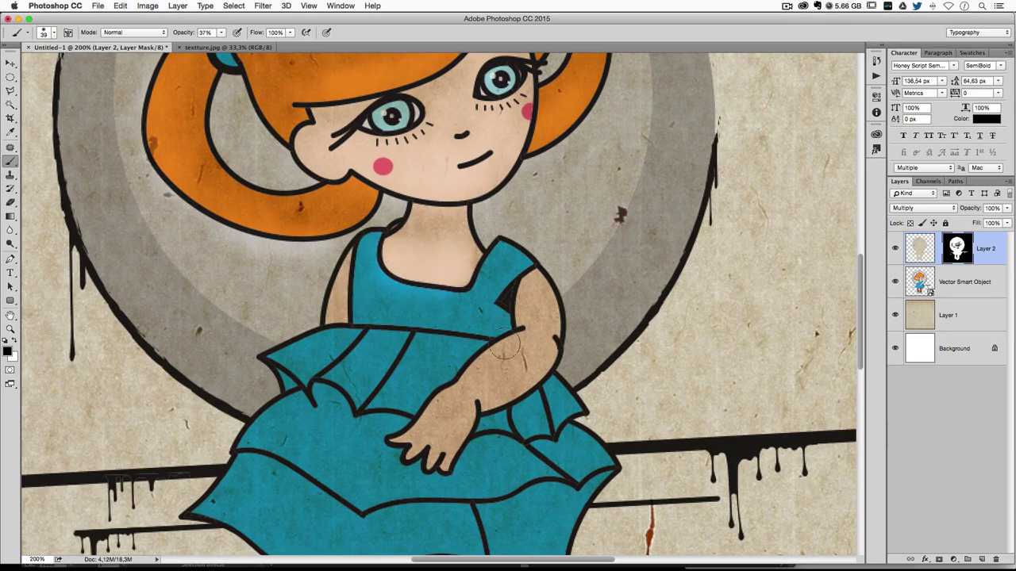
mouse_move(505, 347)
left_mouse_down()
mouse_move(345, 397)
mouse_move(520, 480)
left_mouse_up()
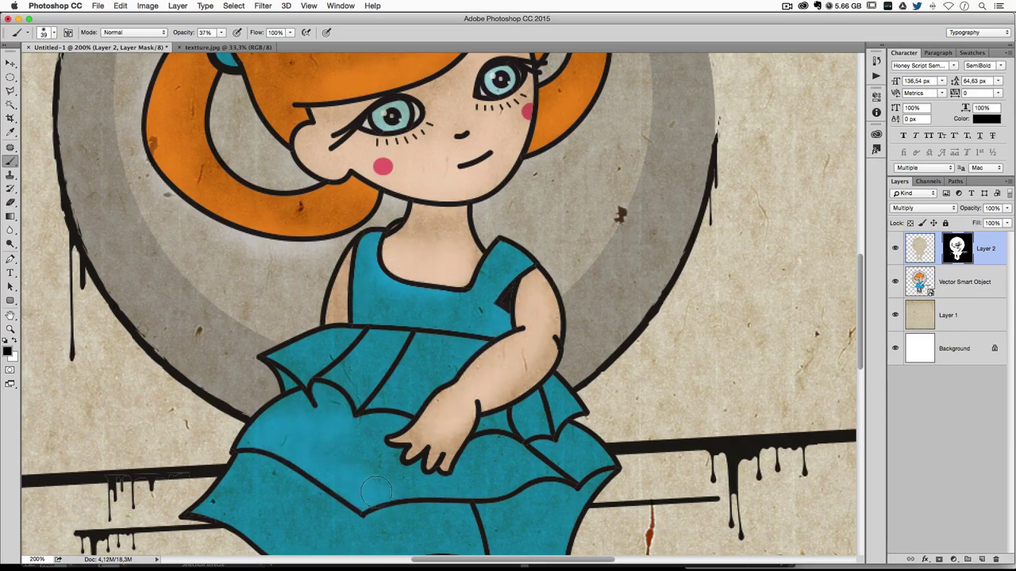
scroll(379, 342, "down", 5)
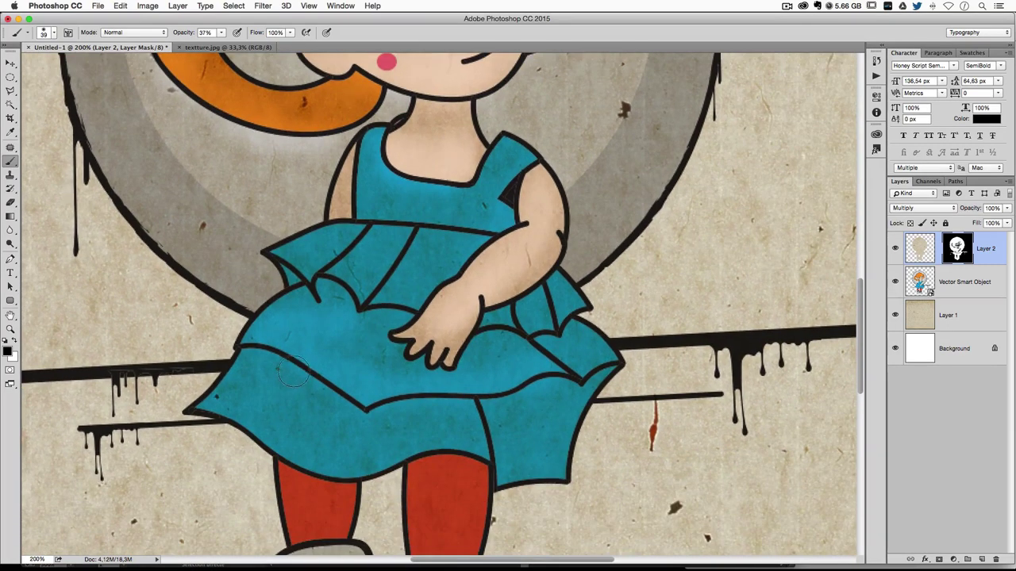
key("x")
key("x")
left_click_drag(230, 393, 362, 460)
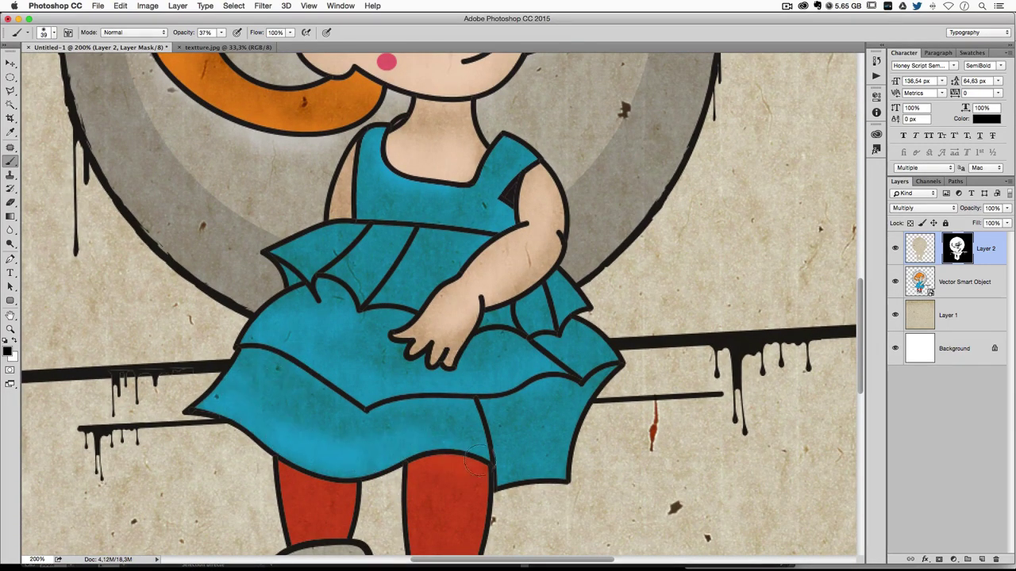
left_click_drag(530, 459, 568, 401)
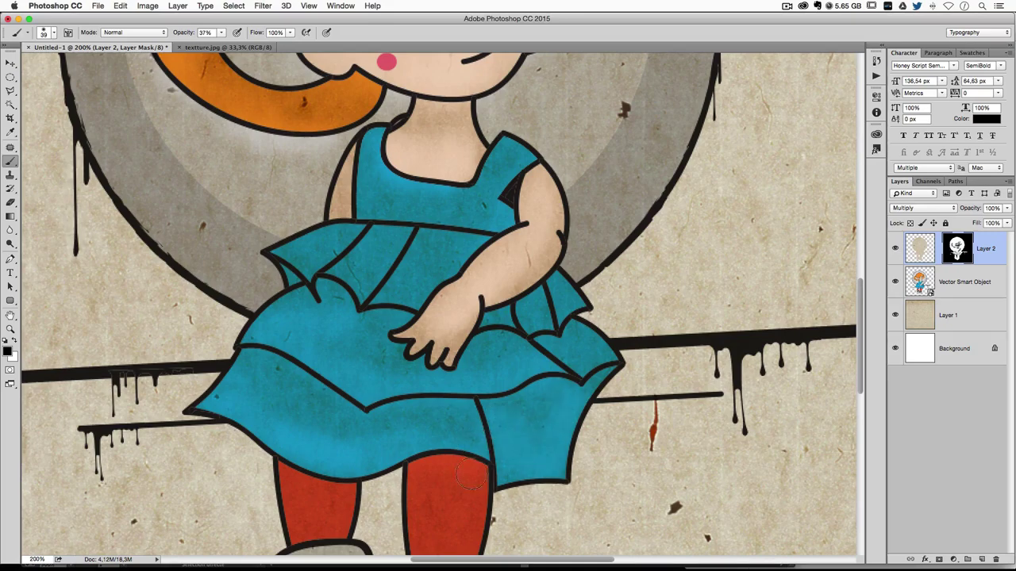
left_click_drag(423, 378, 370, 501)
mouse_move(271, 349)
left_mouse_down()
mouse_move(270, 379)
mouse_move(242, 396)
mouse_move(365, 425)
left_mouse_up()
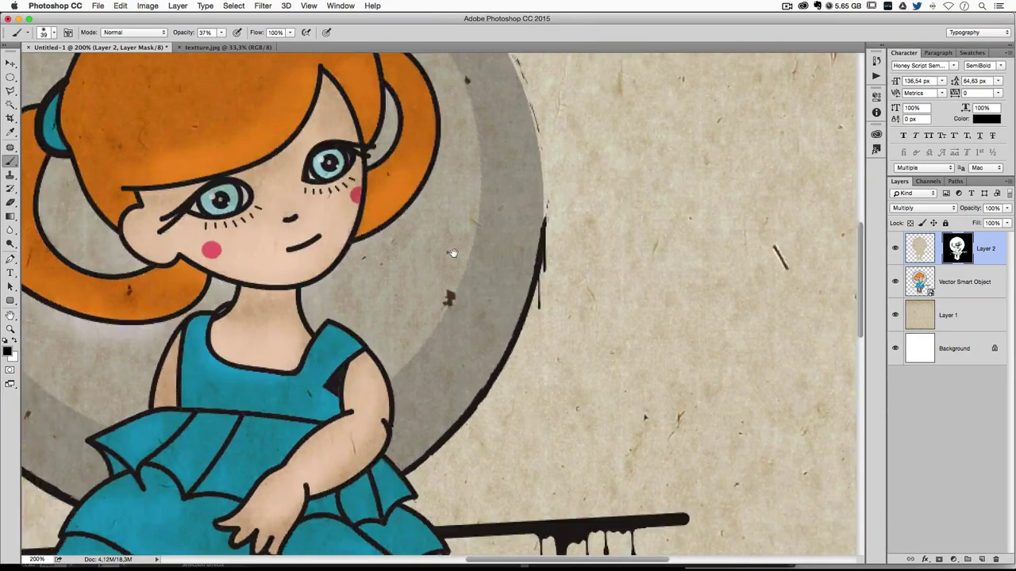
Fade the texture over both legs and the left shoe, then zoom out.
scroll(353, 403, "down", 10)
left_click_drag(352, 391, 358, 295)
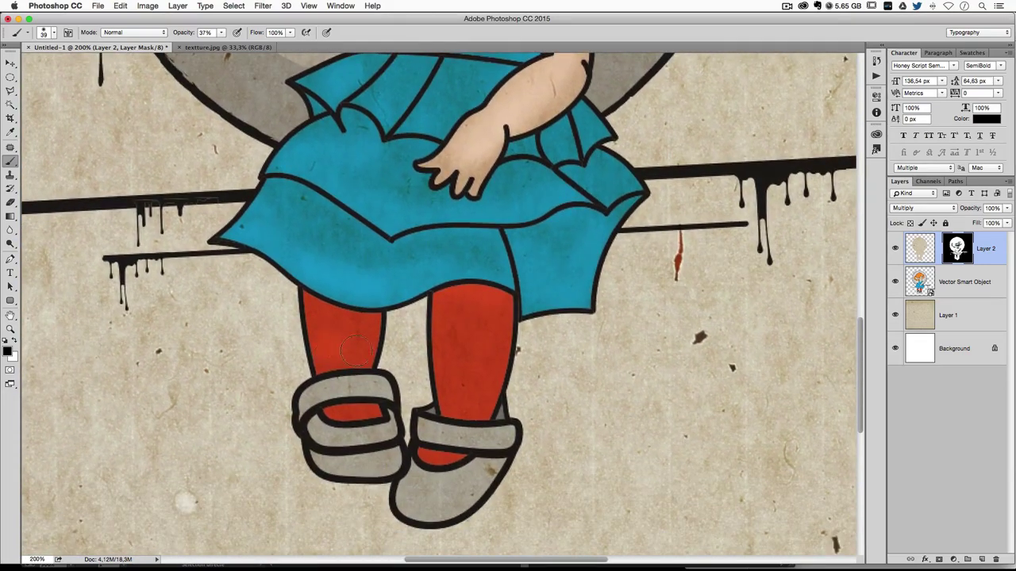
left_click_drag(311, 350, 316, 364)
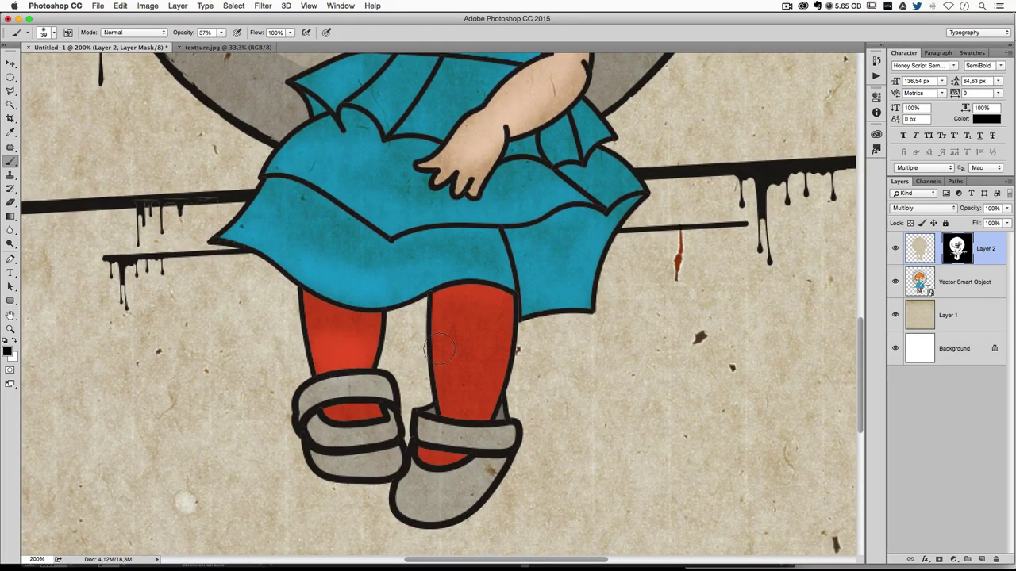
left_click_drag(436, 341, 472, 382)
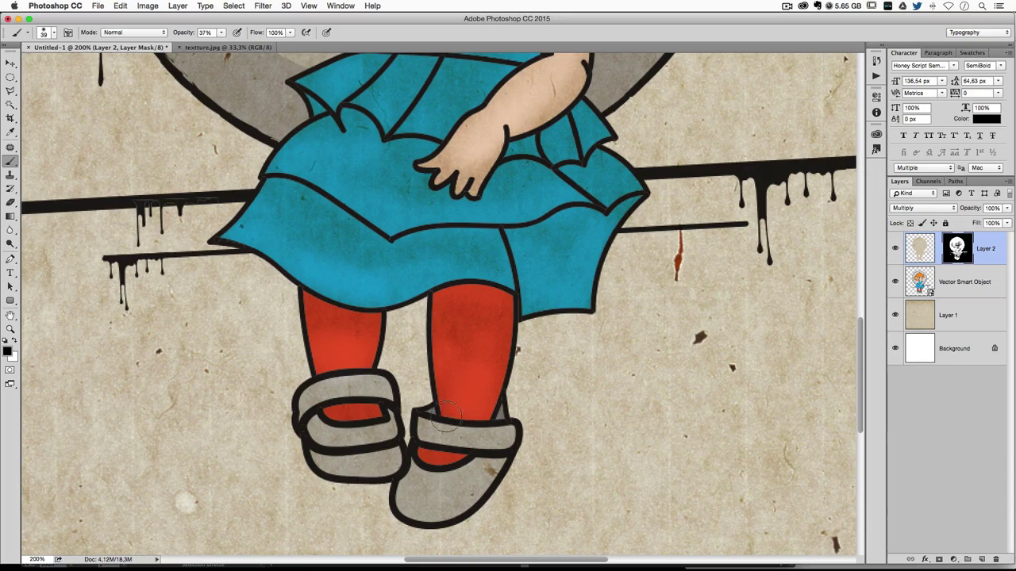
left_click_drag(365, 474, 326, 413)
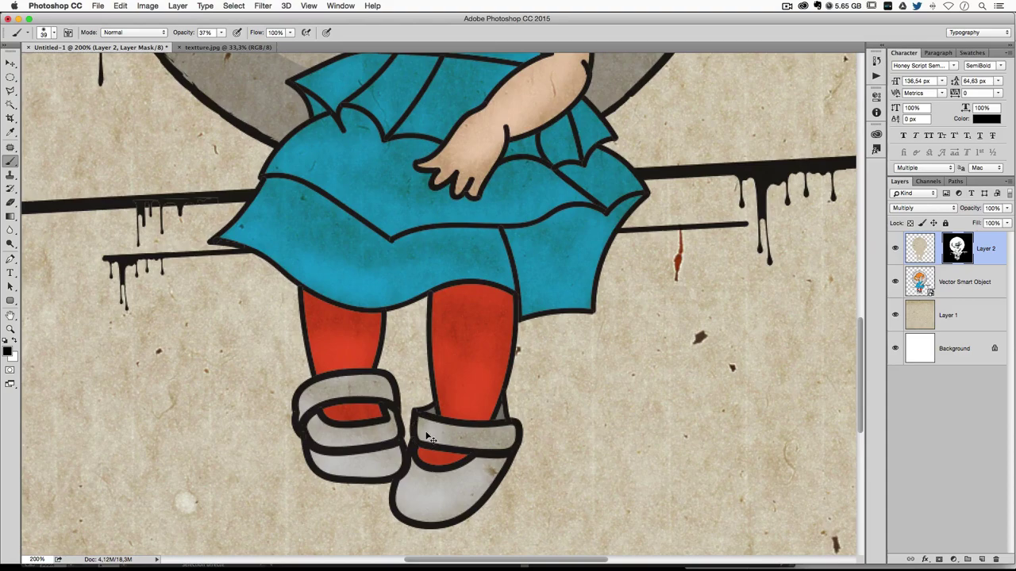
key("super+minus")
key("super+minus")
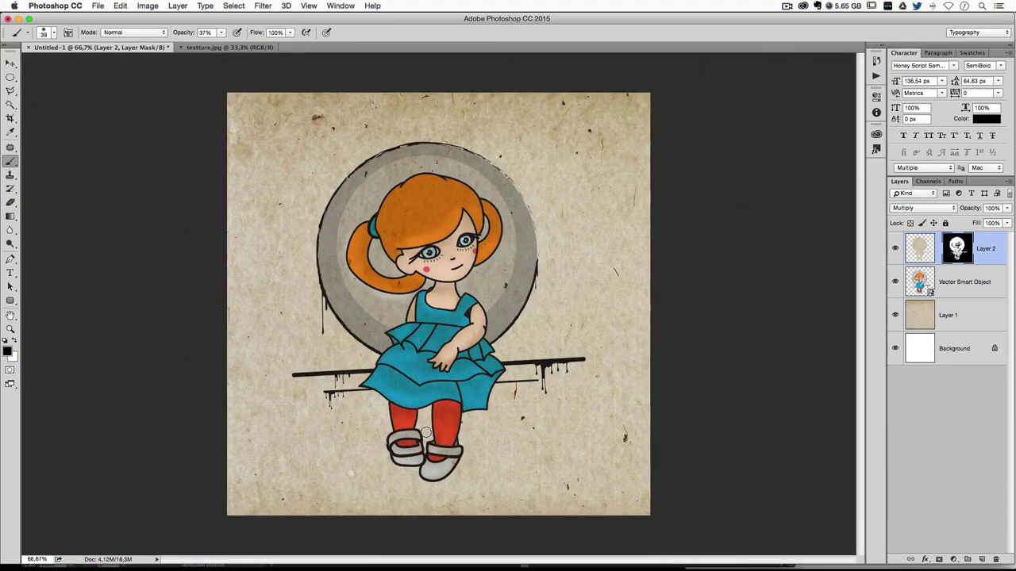
Fade the hair area with a large brush, shrink it to 54 px, and review at fit and 100%.
mouse_move(385, 241)
left_mouse_down()
mouse_move(461, 196)
mouse_move(510, 286)
left_mouse_up()
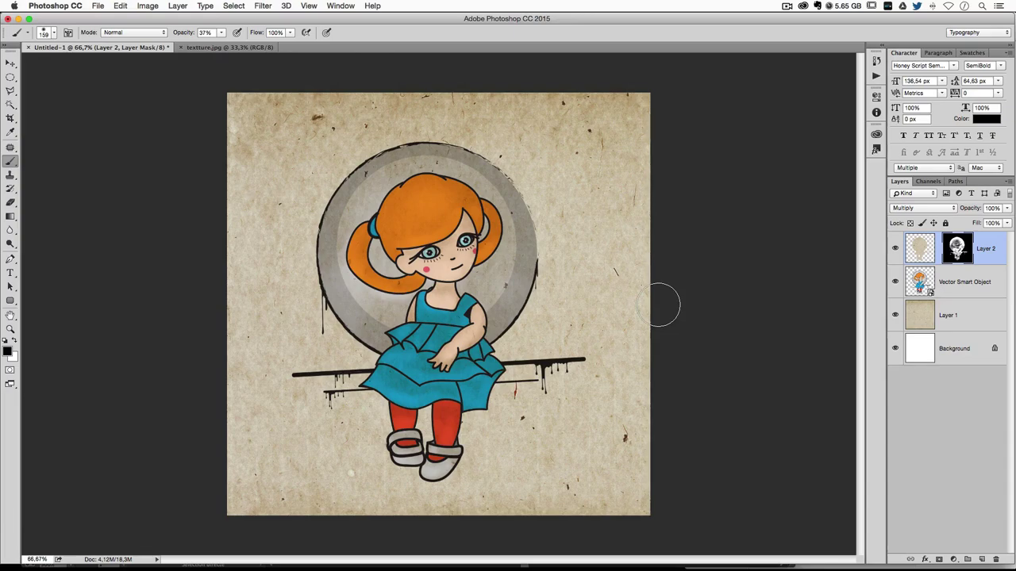
key("ctrl+plus")
key("ctrl+plus")
left_click_drag(589, 397, 534, 406)
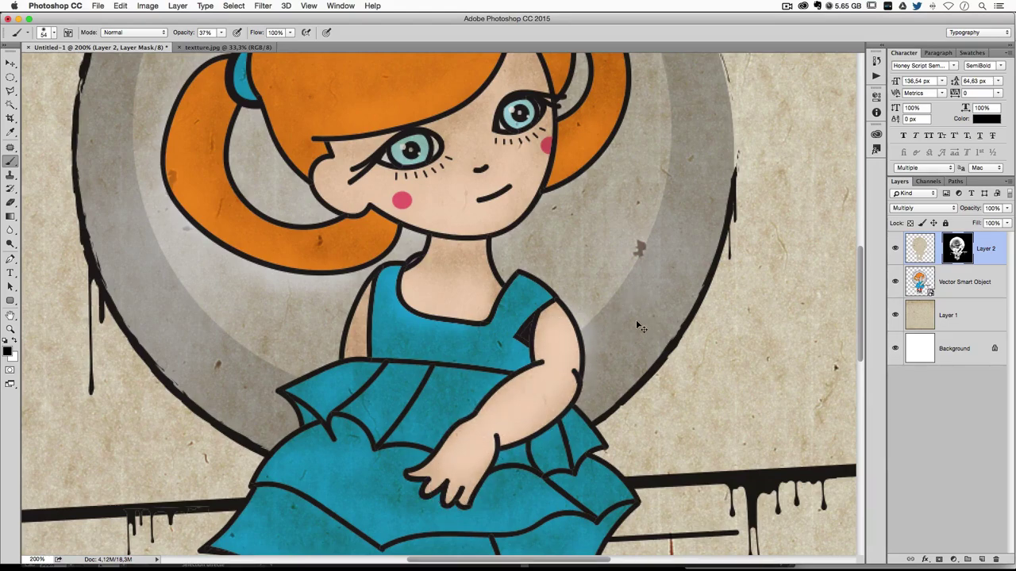
key("super+0")
key("super+1")
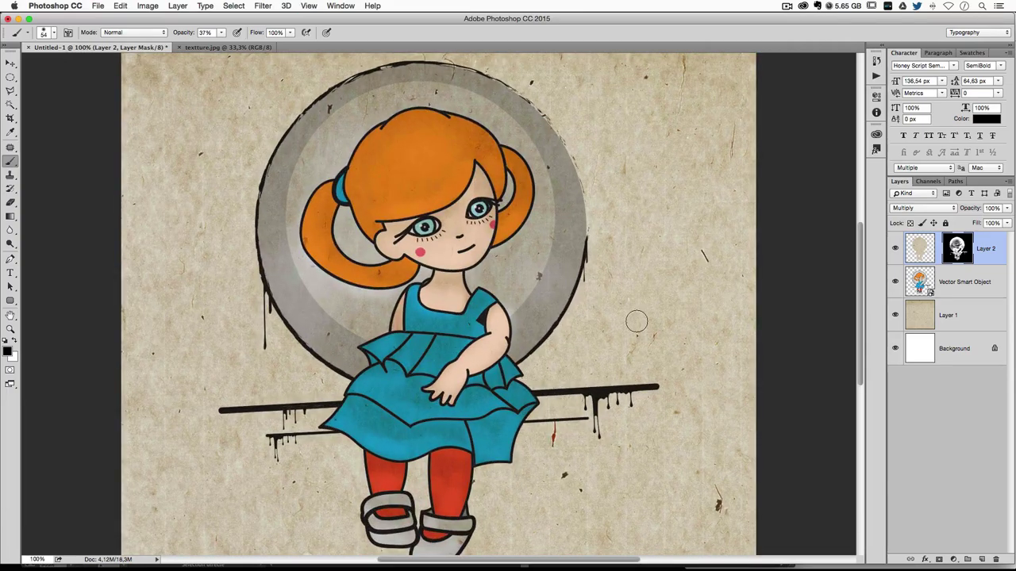